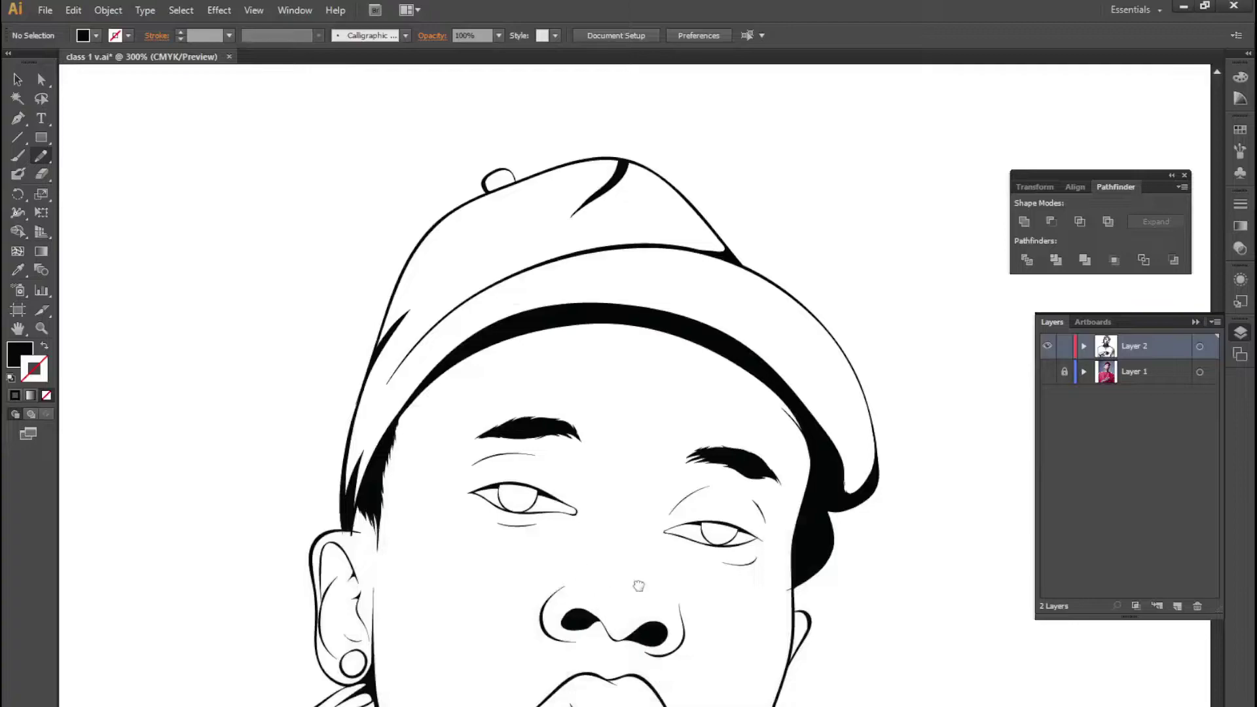
Scroll and pan around the canvas to inspect the top of the cap
scroll(638, 585, down, 2)
scroll(609, 511, down, 1)
scroll(576, 437, down, 2)
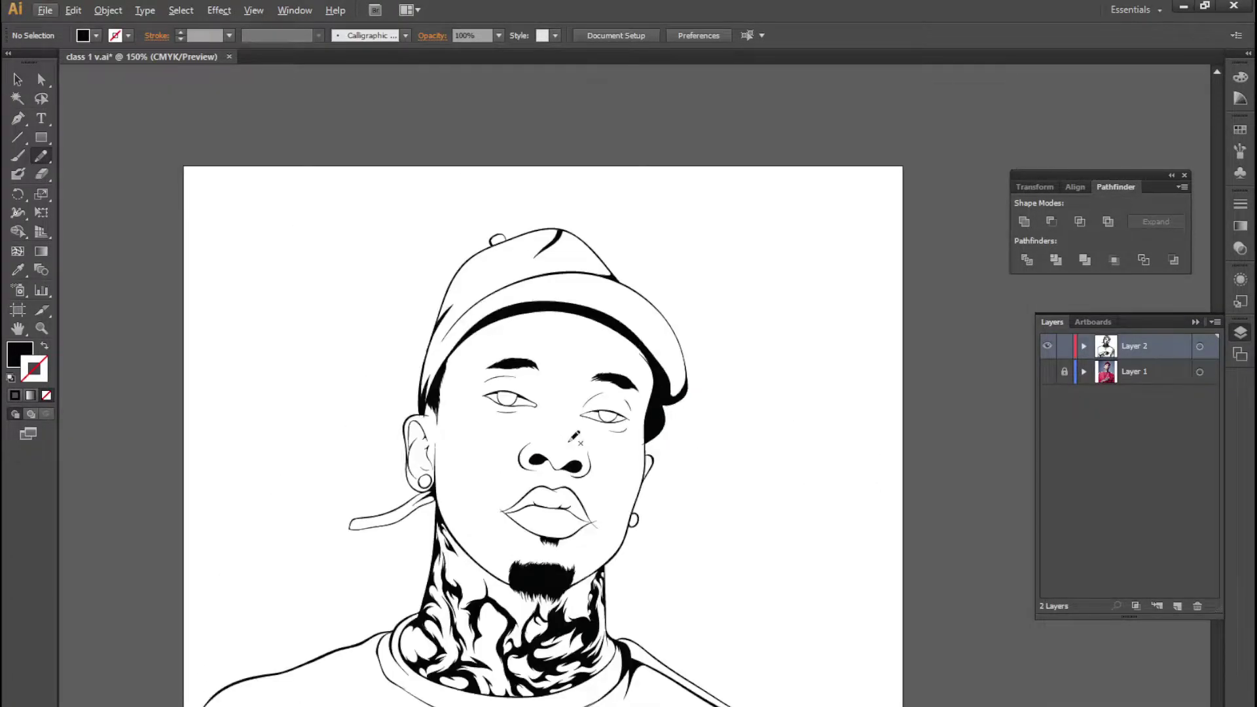
scroll(681, 563, down, 1)
scroll(710, 393, down, 5)
scroll(688, 548, up, 3)
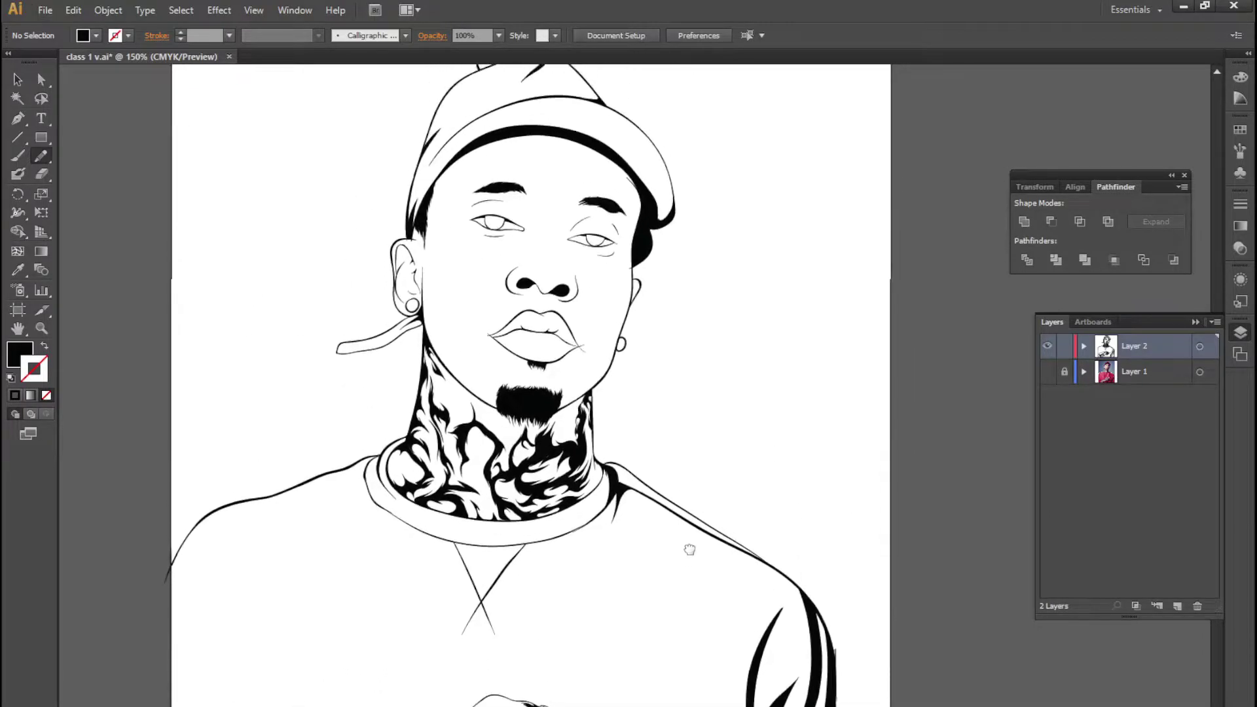
alt+scroll(504, 116, up, 4)
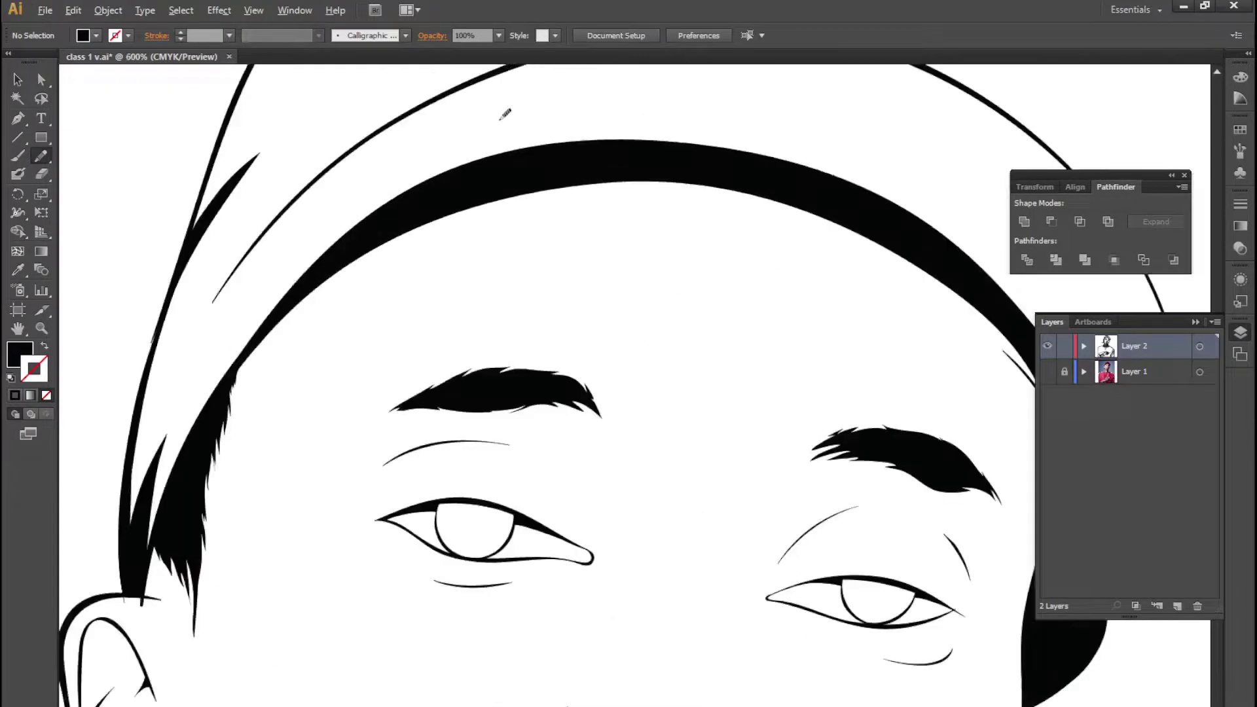
drag(752, 252, 664, 644)
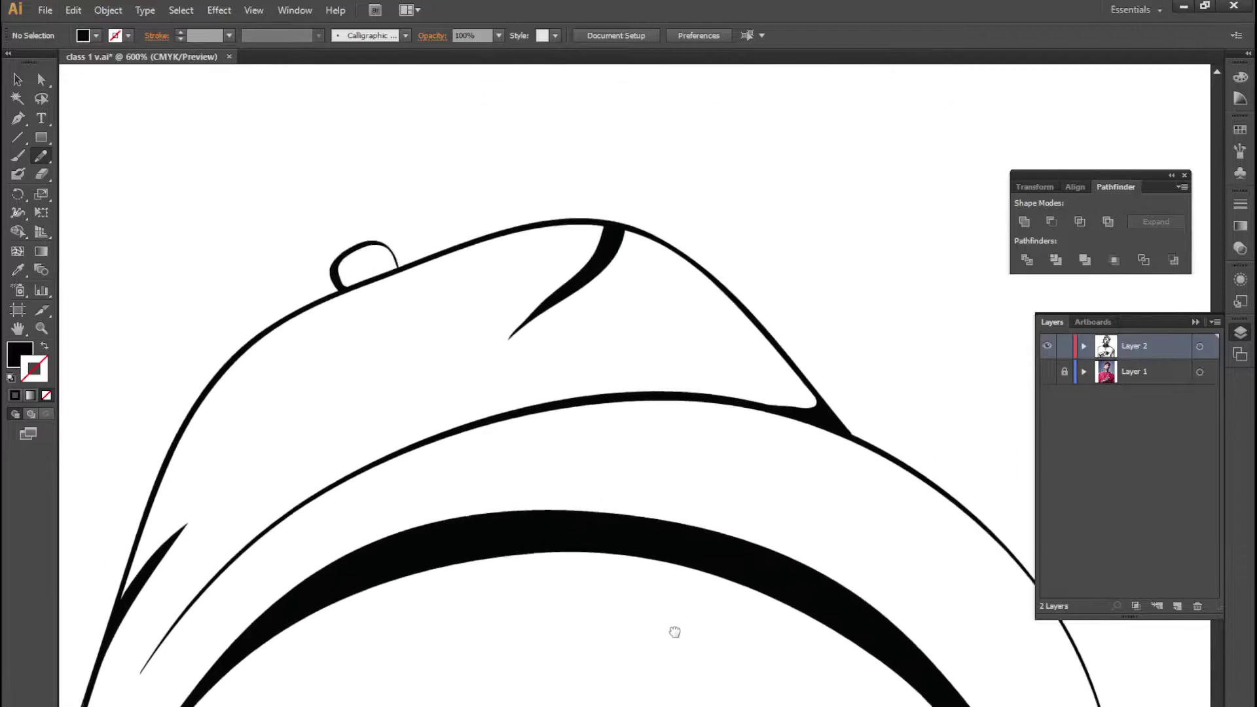
alt+scroll(691, 272, down, 1)
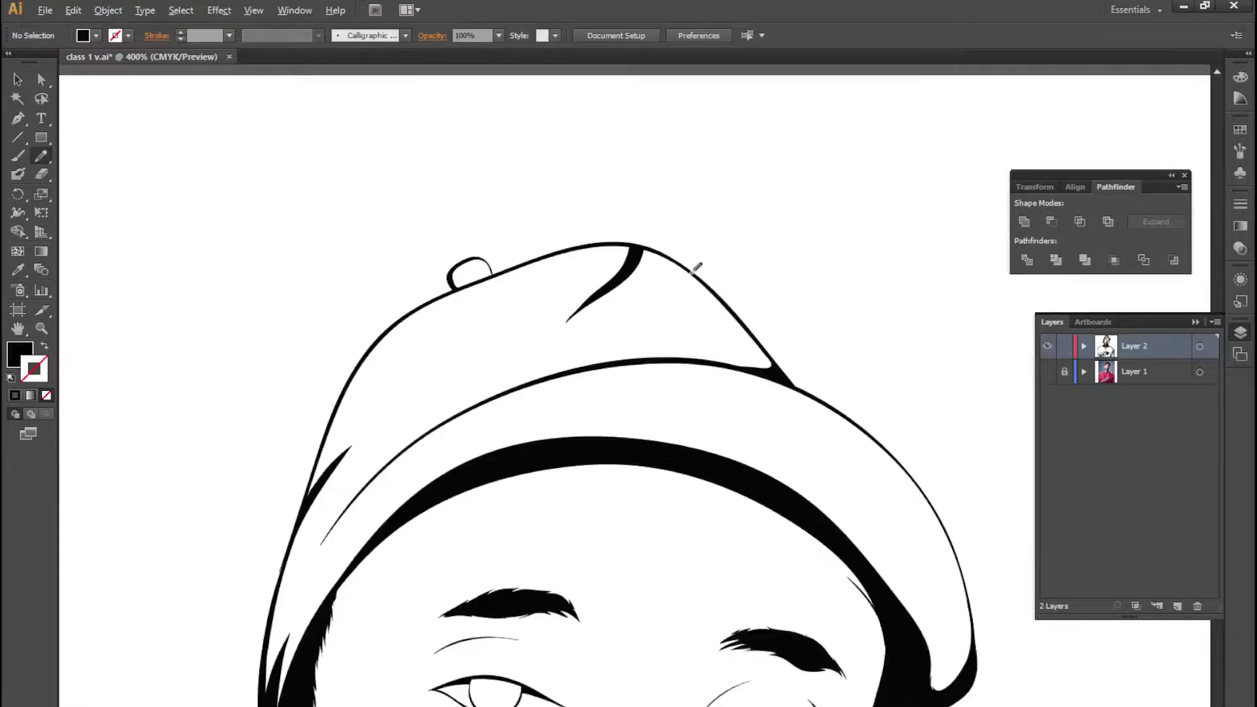
scroll(474, 651, down, 3)
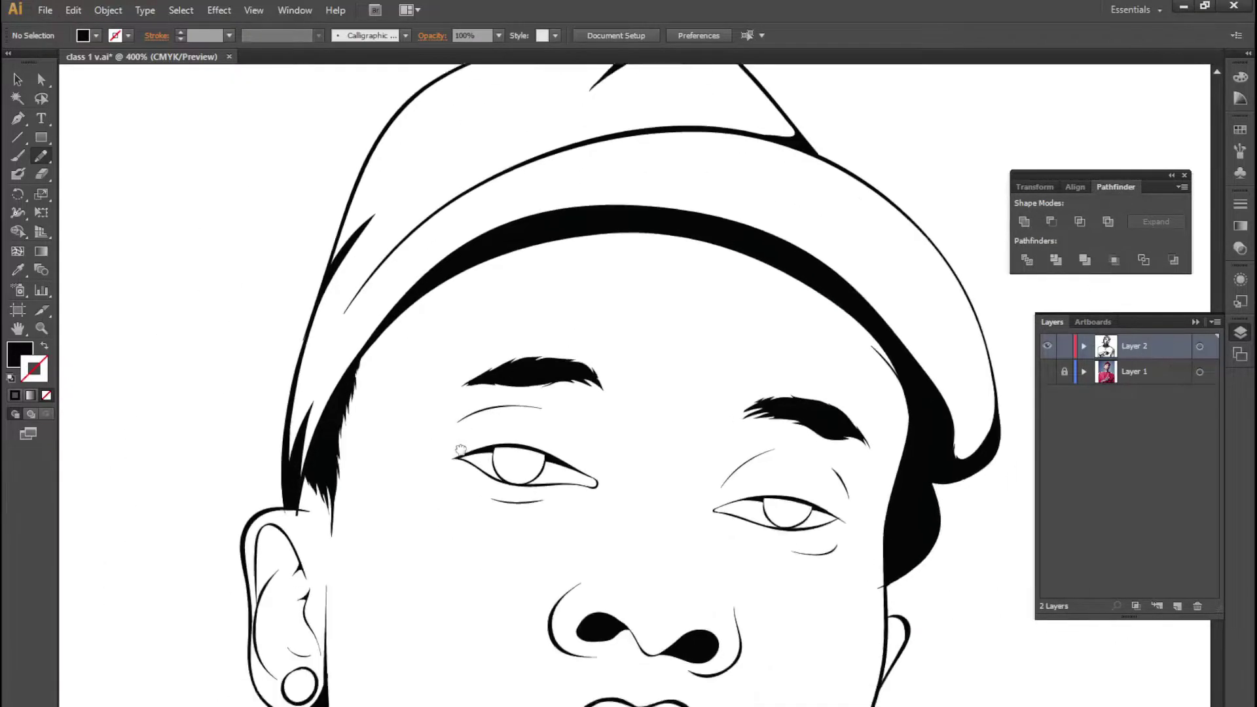
scroll(90, 346, left, 2)
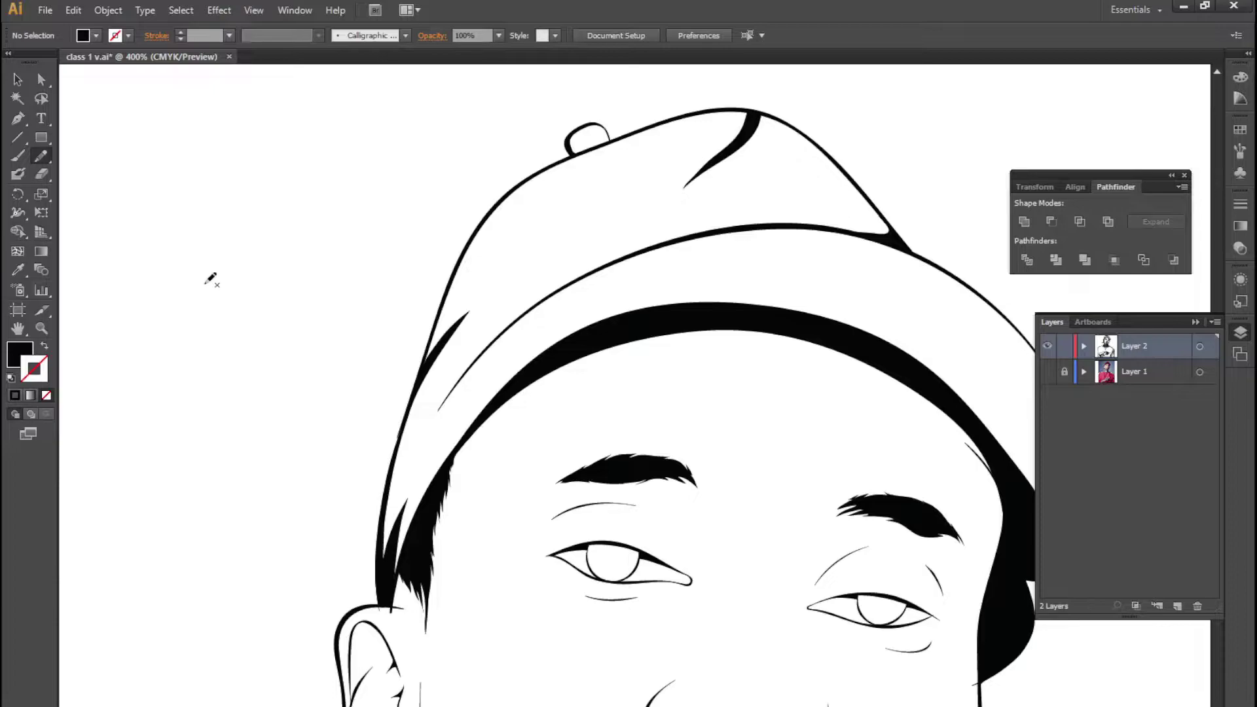
alt+scroll(369, 223, down, 2)
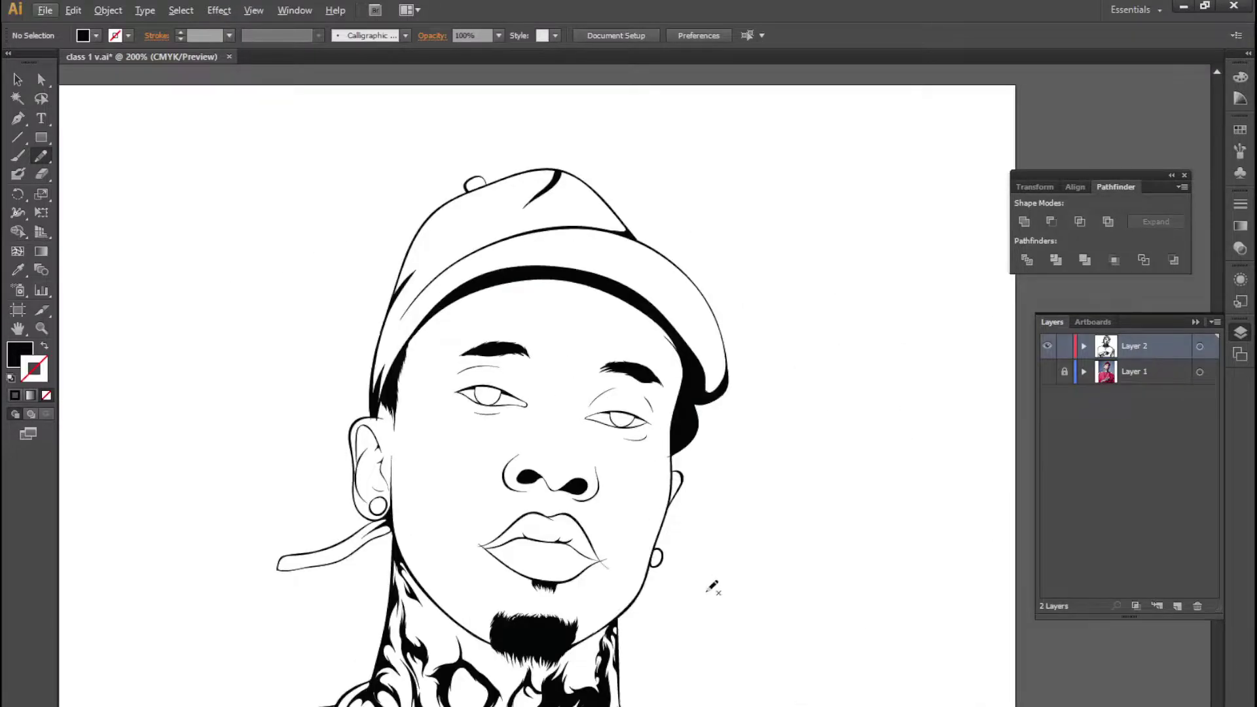
scroll(712, 587, down, 2)
scroll(653, 452, down, 4)
scroll(681, 283, up, 3)
alt+scroll(715, 410, up, 1)
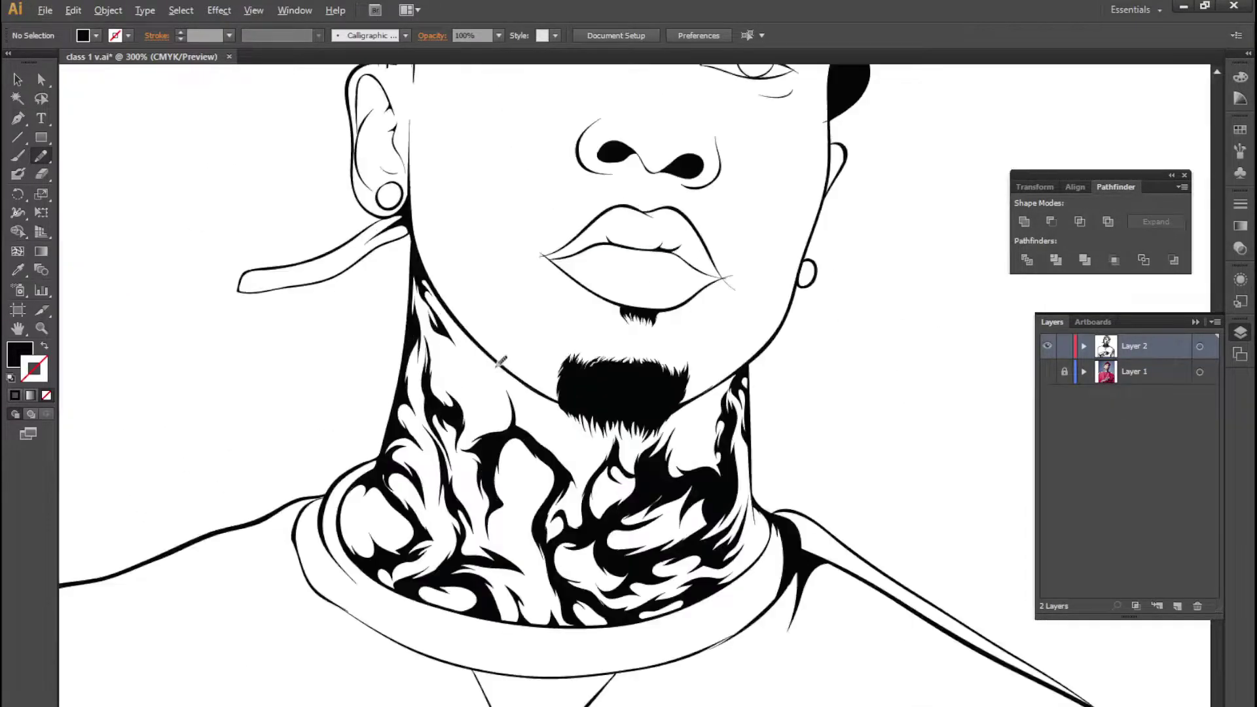
alt+scroll(501, 361, up, 2)
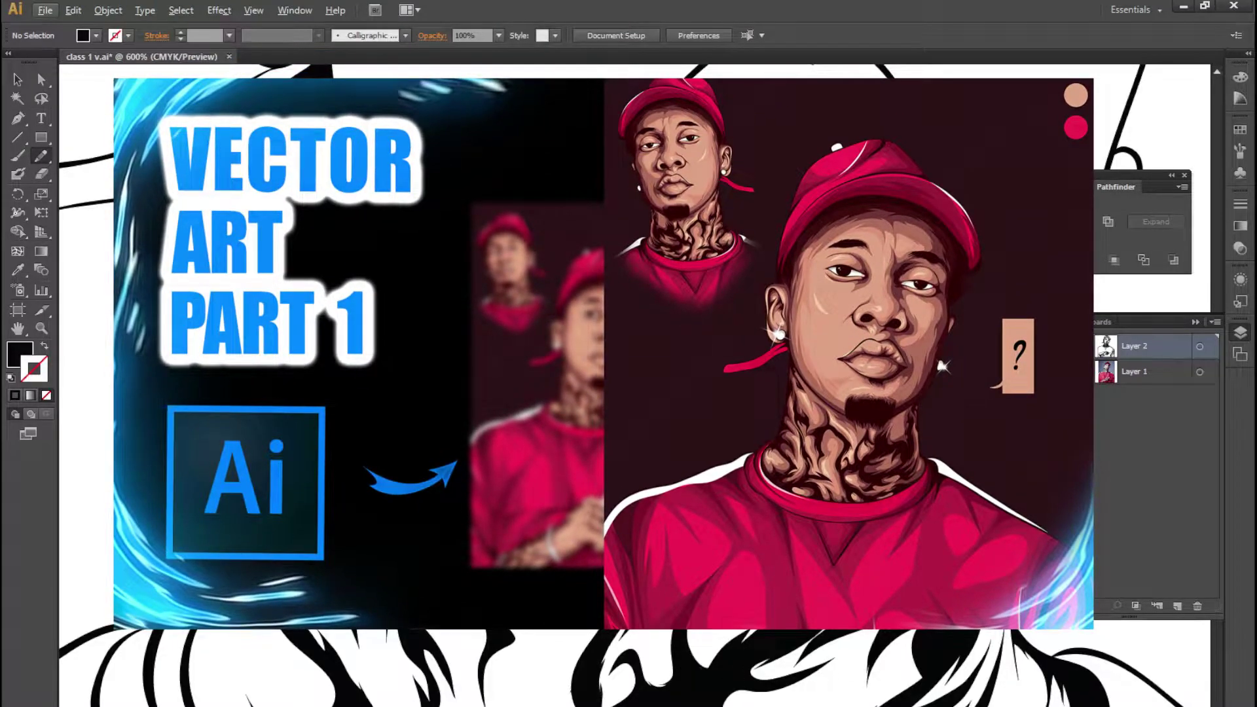
alt+scroll(750, 572, down, 1)
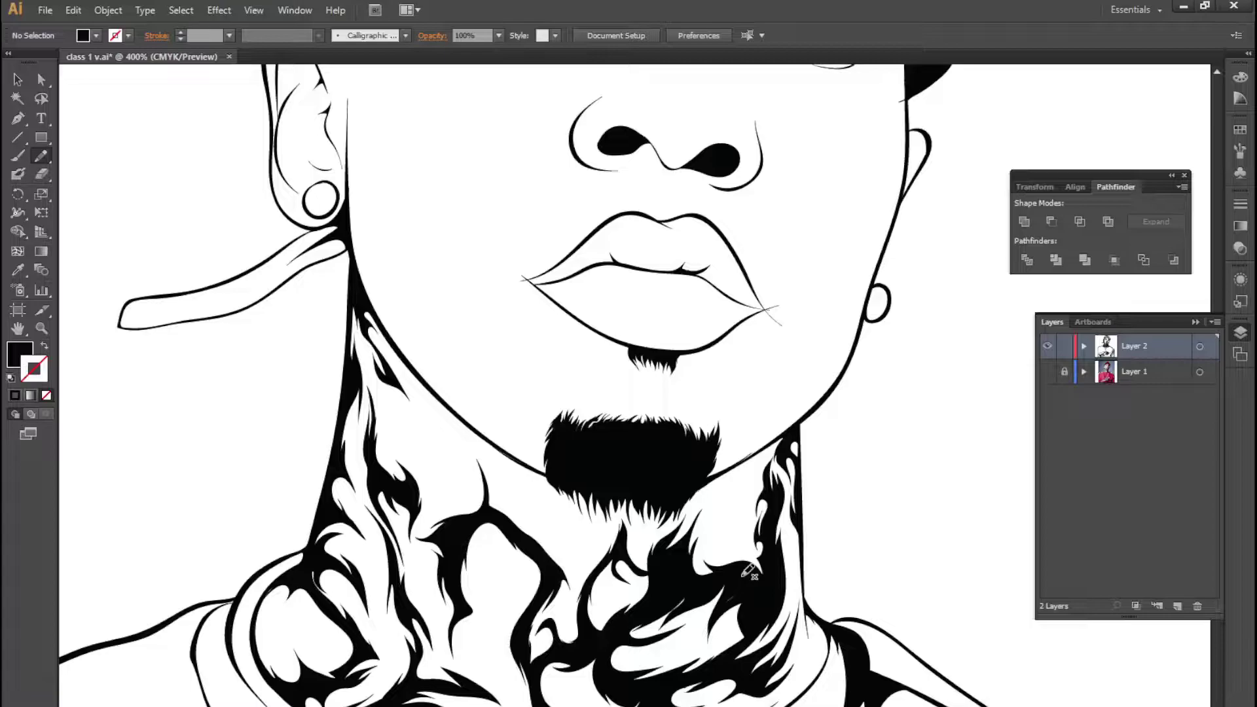
alt+scroll(647, 584, up, 1)
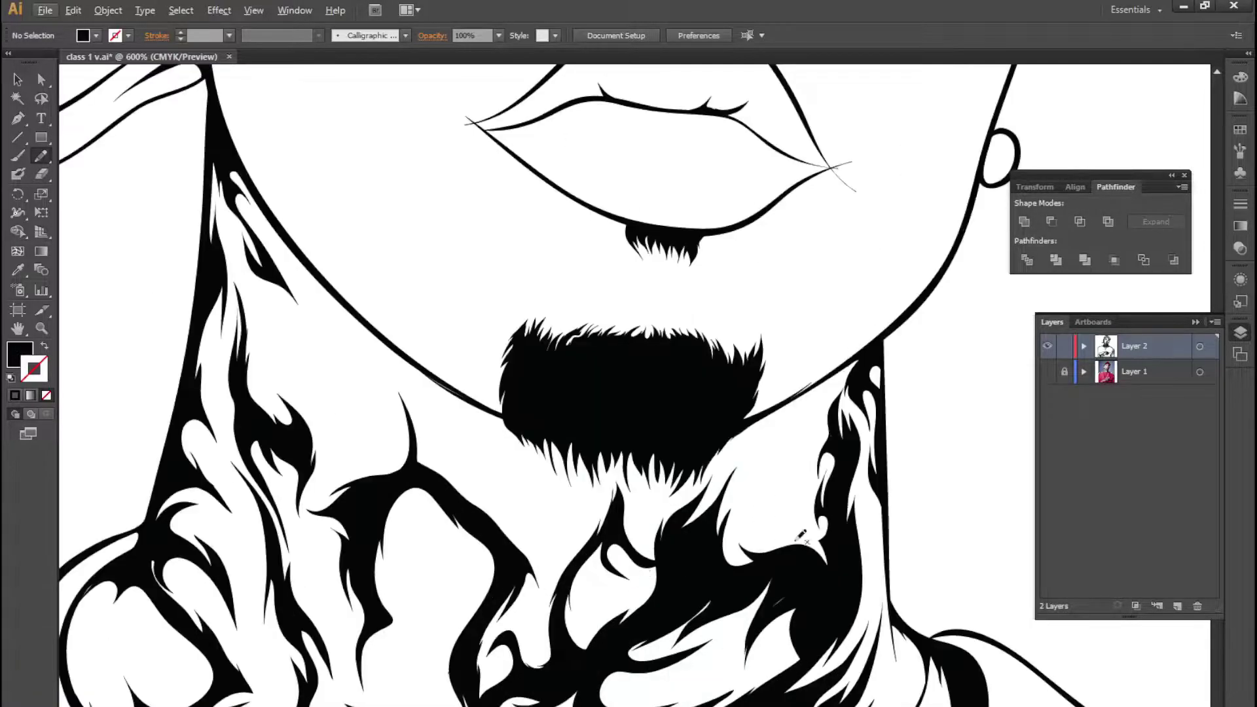
Show the reference photo and hide the black line art to compare them
click(1047, 371)
click(1048, 346)
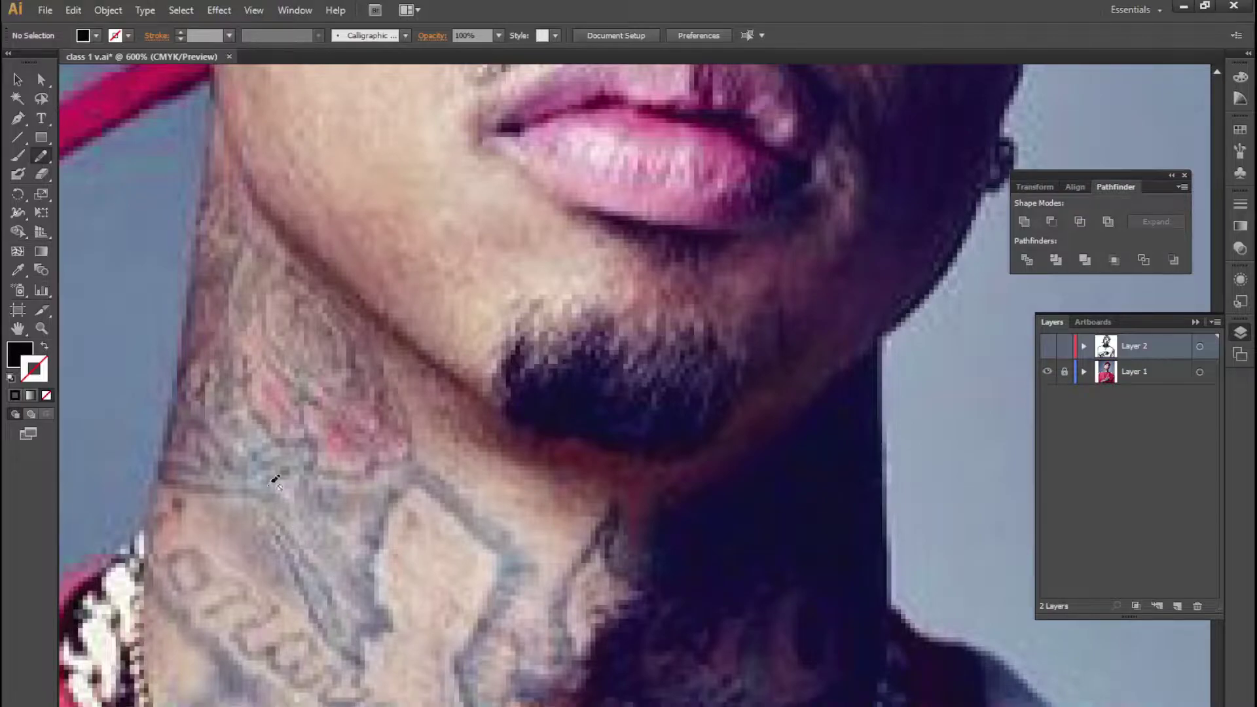
alt+scroll(324, 606, down, 2)
alt+scroll(324, 605, down, 1)
alt+scroll(324, 603, down, 2)
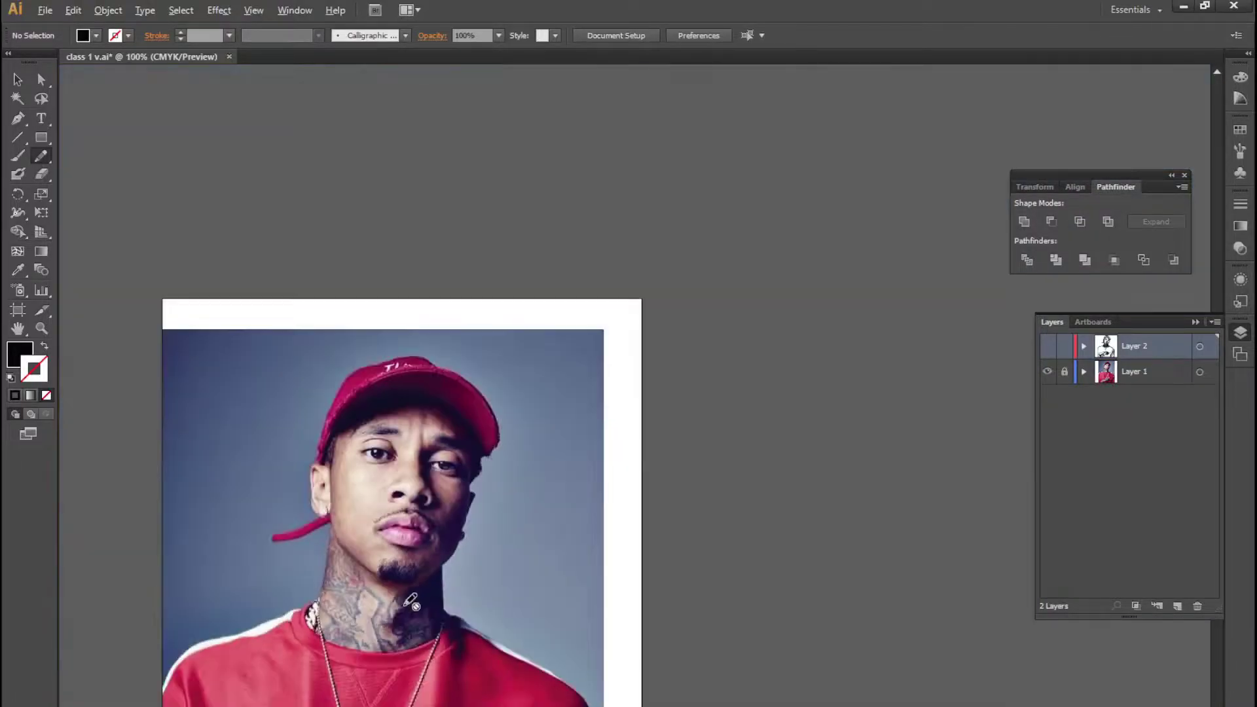
alt+scroll(368, 647, down, 1)
alt+scroll(350, 596, up, 2)
alt+scroll(350, 596, up, 3)
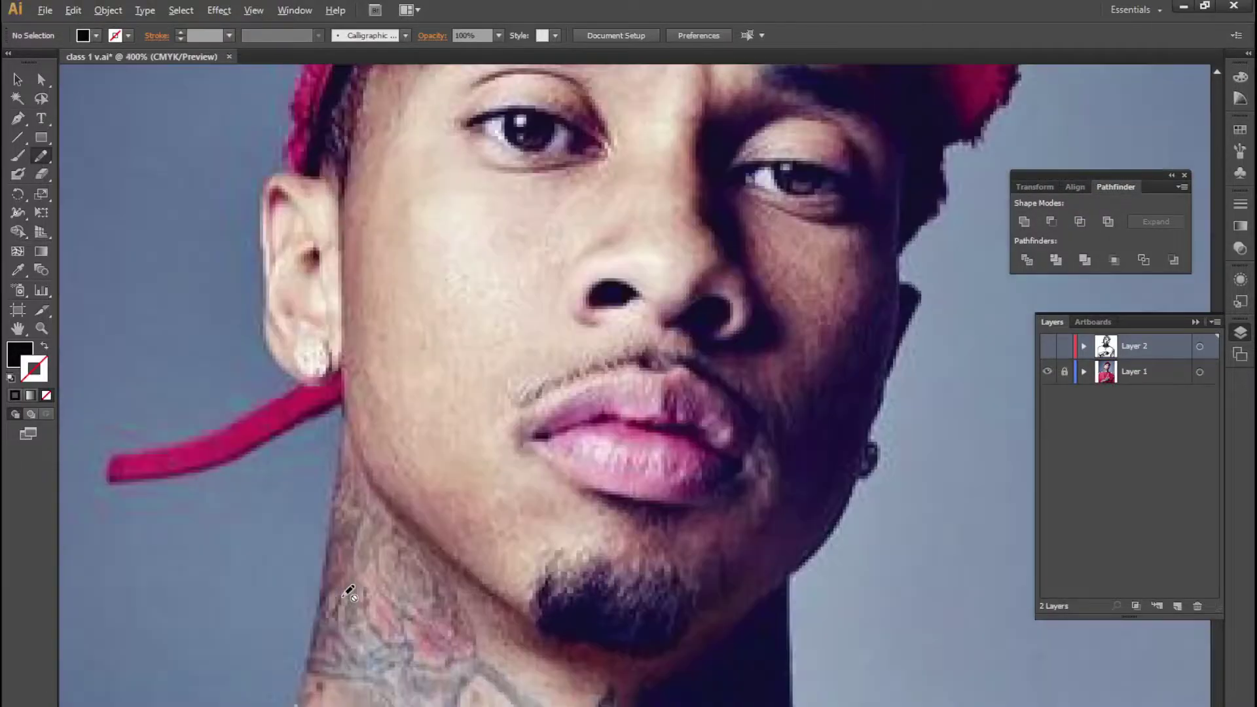
alt+scroll(367, 557, up, 1)
alt+scroll(371, 556, up, 1)
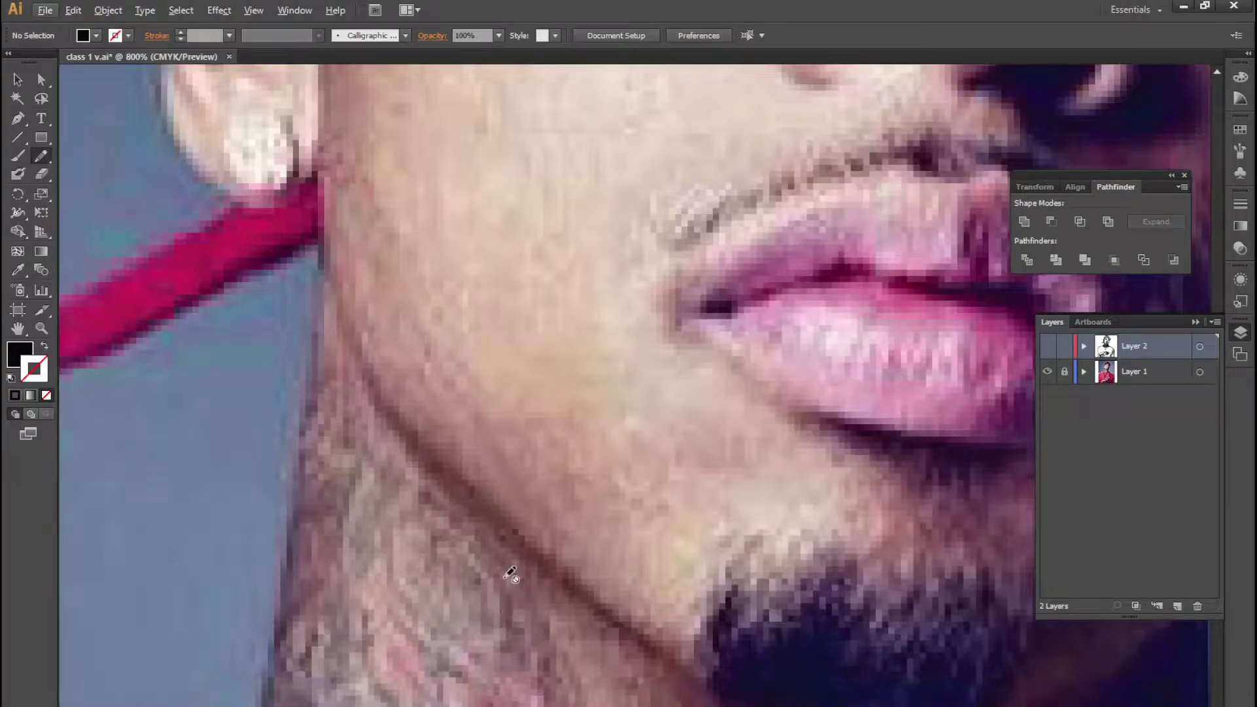
alt+scroll(432, 513, down, 2)
alt+scroll(433, 513, down, 3)
alt+scroll(425, 553, down, 1)
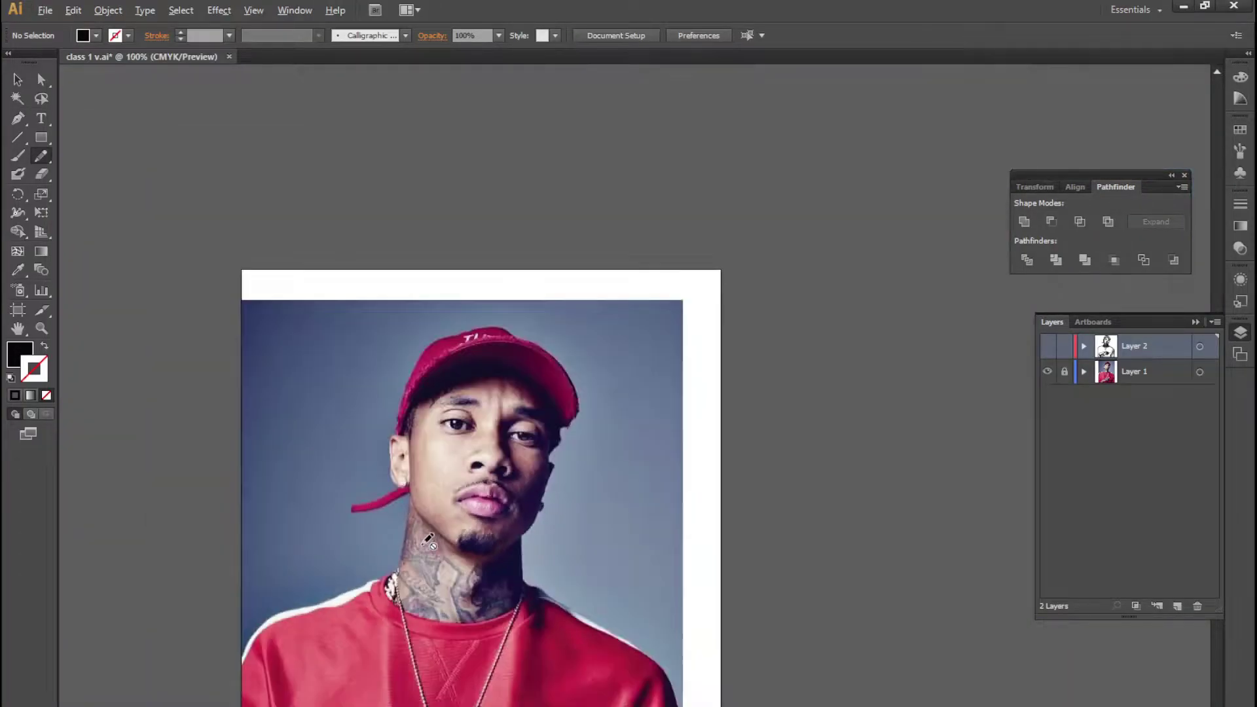
alt+scroll(459, 393, up, 2)
scroll(458, 393, down, 3)
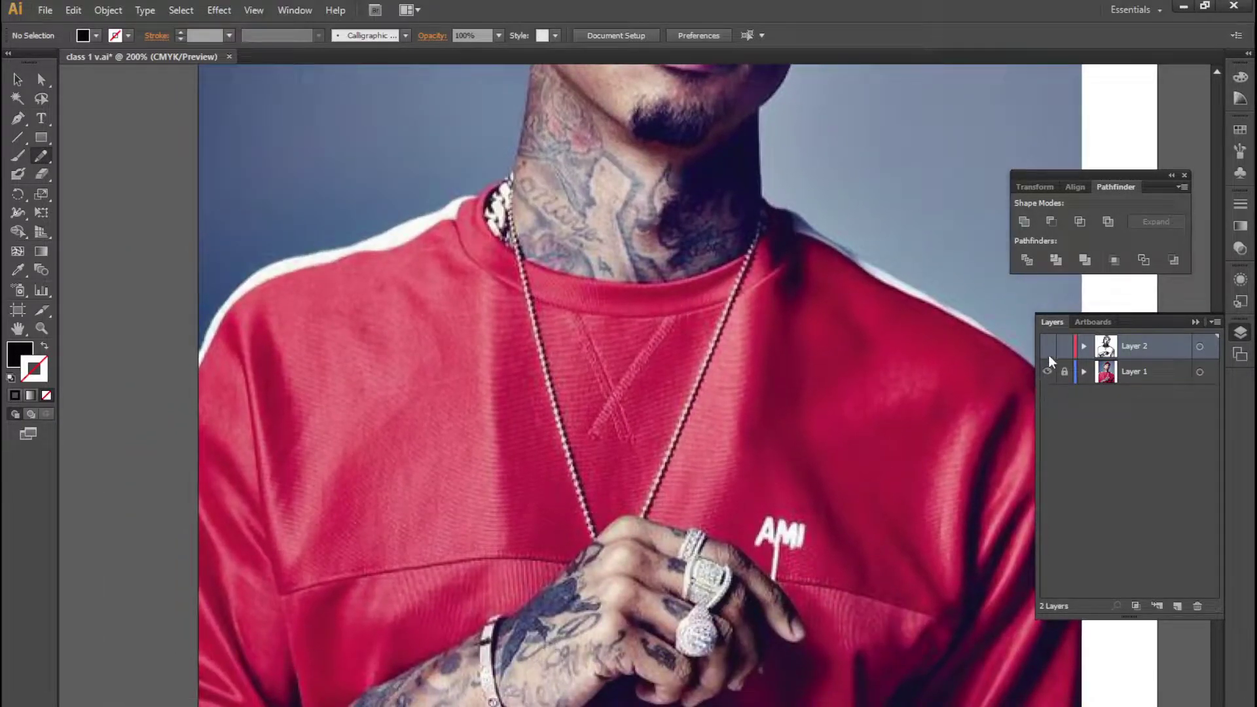
alt+scroll(576, 631, up, 2)
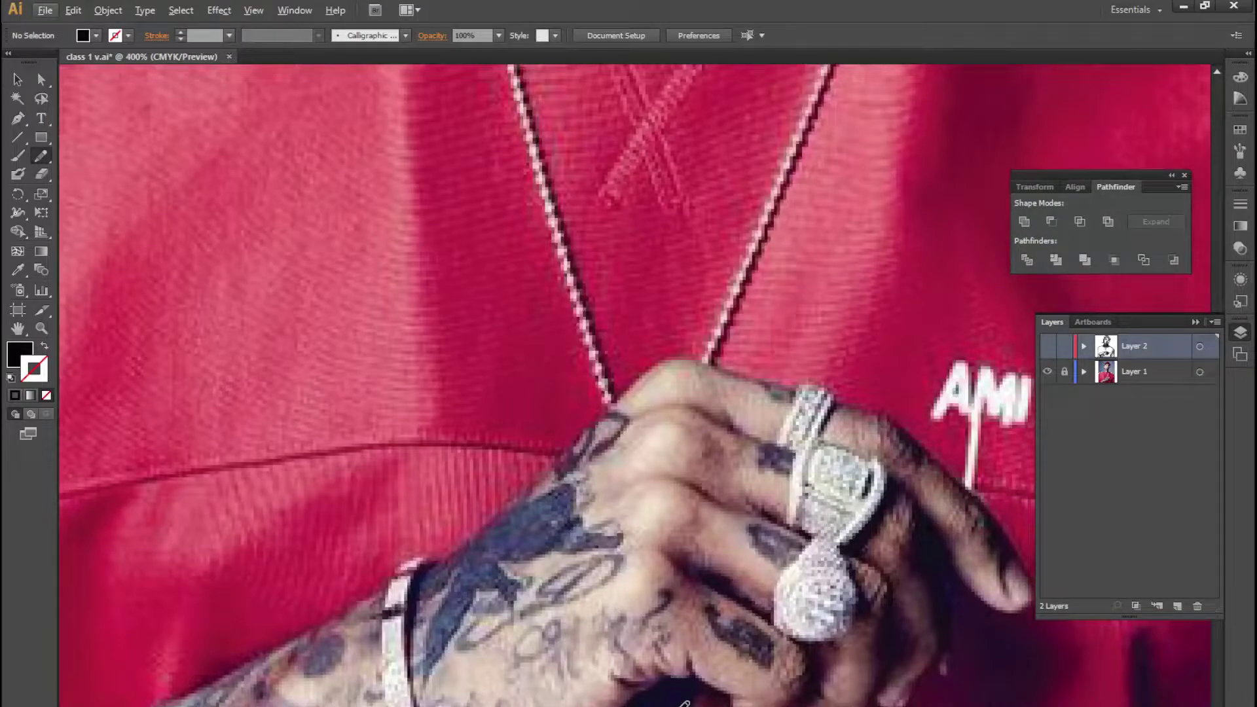
alt+scroll(684, 704, down, 2)
scroll(747, 550, up, 2)
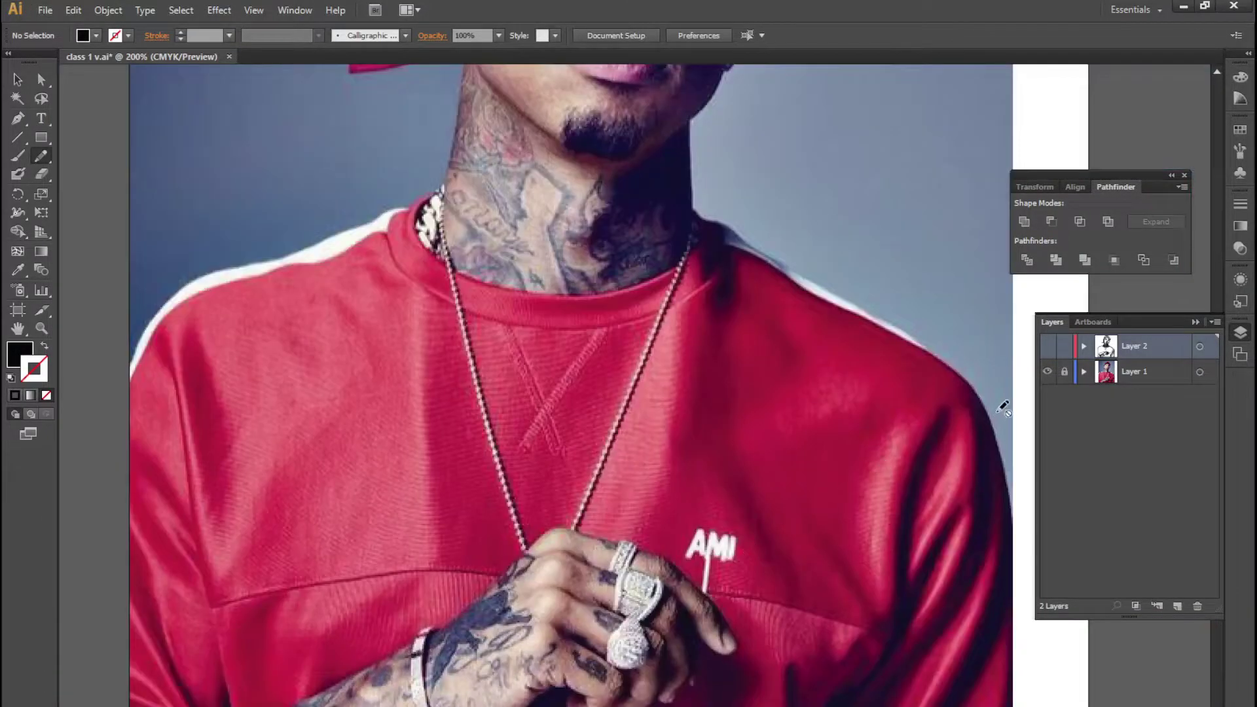
Restore the black line art and hide the reference photo again
click(1048, 346)
alt+scroll(398, 685, up, 1)
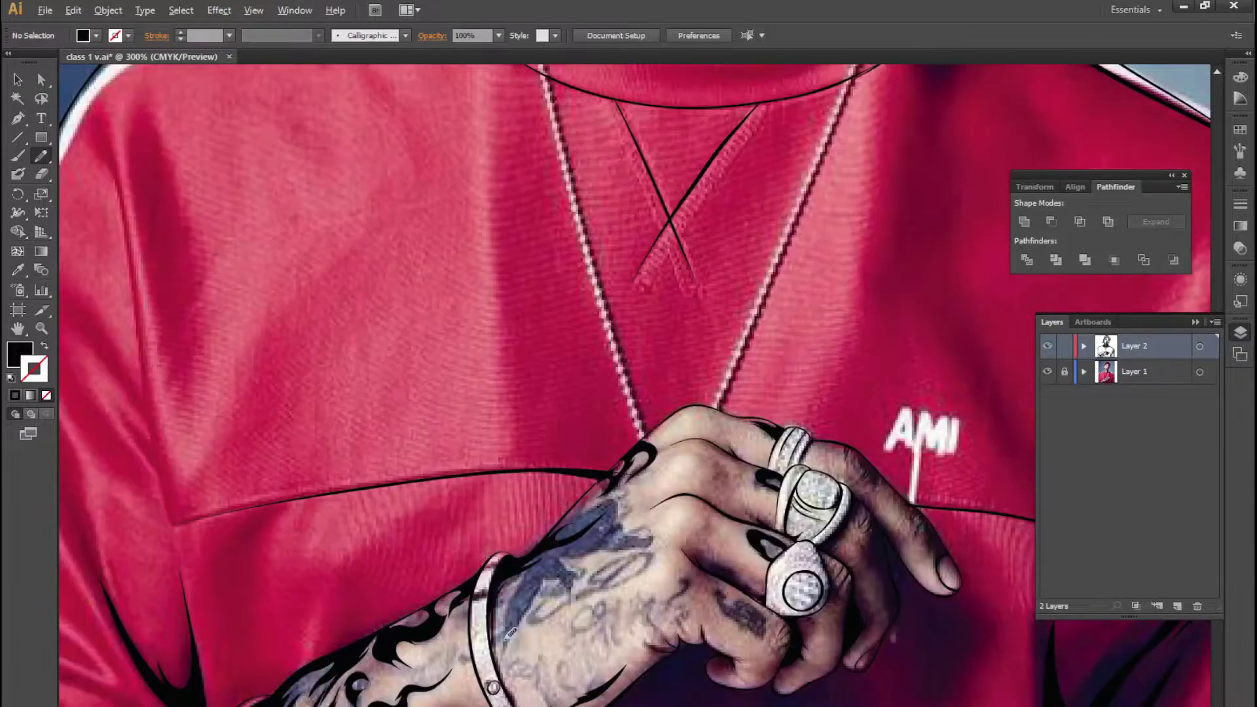
alt+scroll(575, 541, up, 2)
alt+scroll(563, 485, down, 1)
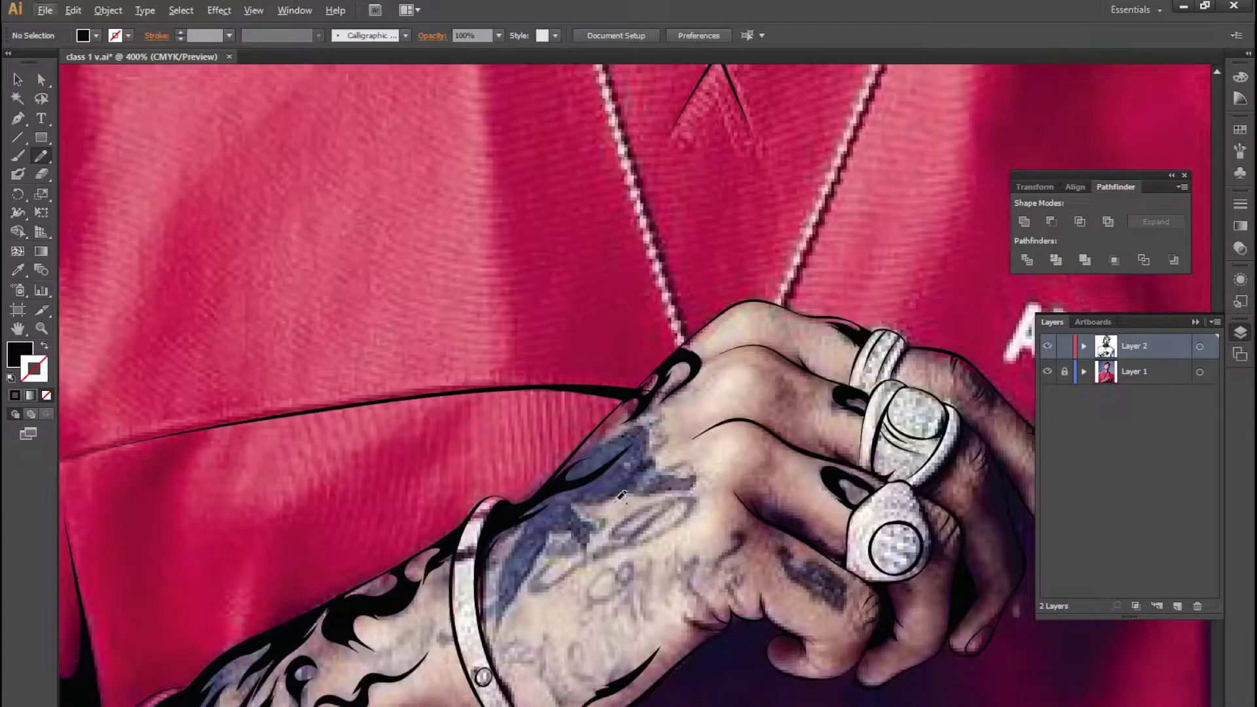
alt+scroll(553, 443, up, 1)
alt+scroll(553, 444, down, 1)
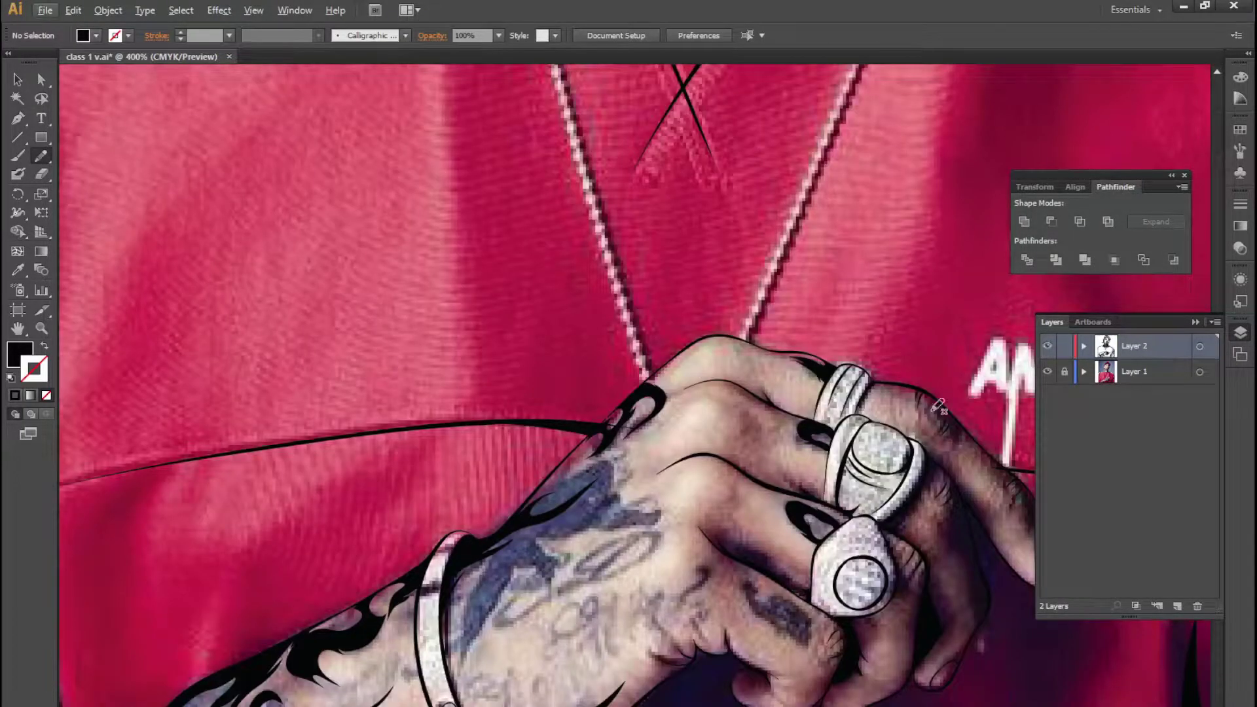
click(1048, 371)
alt+scroll(729, 392, down, 3)
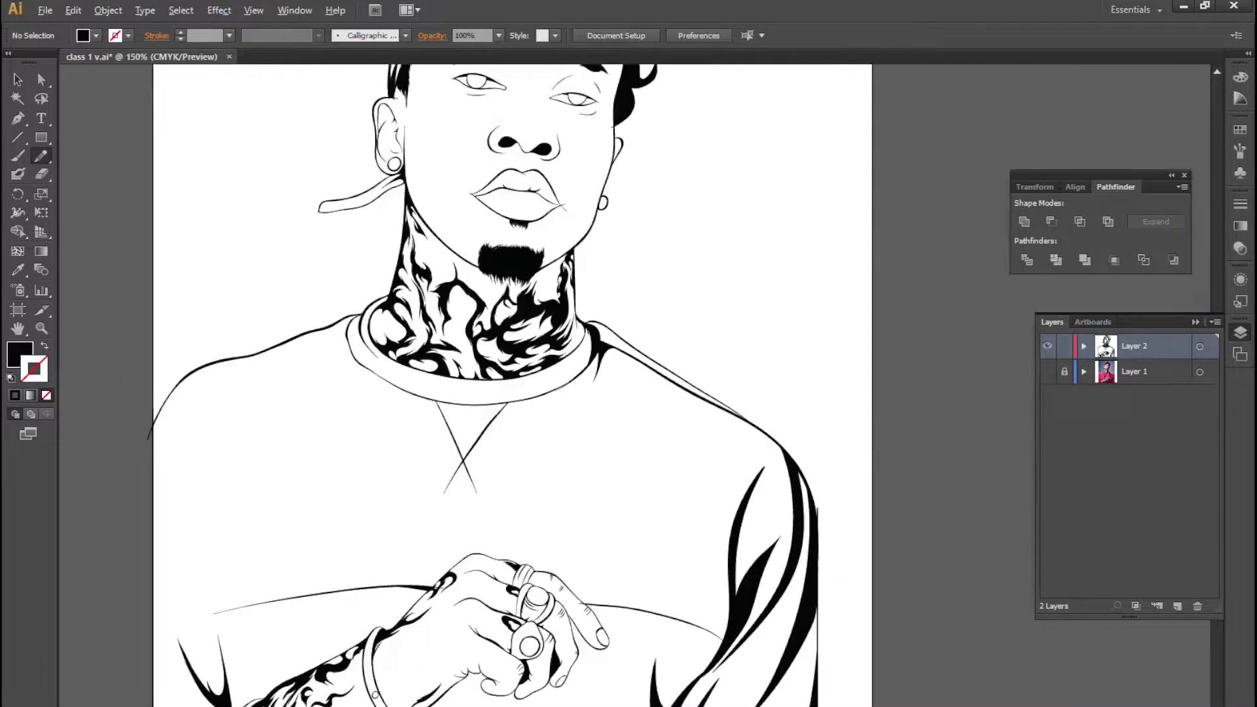
scroll(728, 391, up, 5)
scroll(683, 475, up, 1)
scroll(688, 559, up, 1)
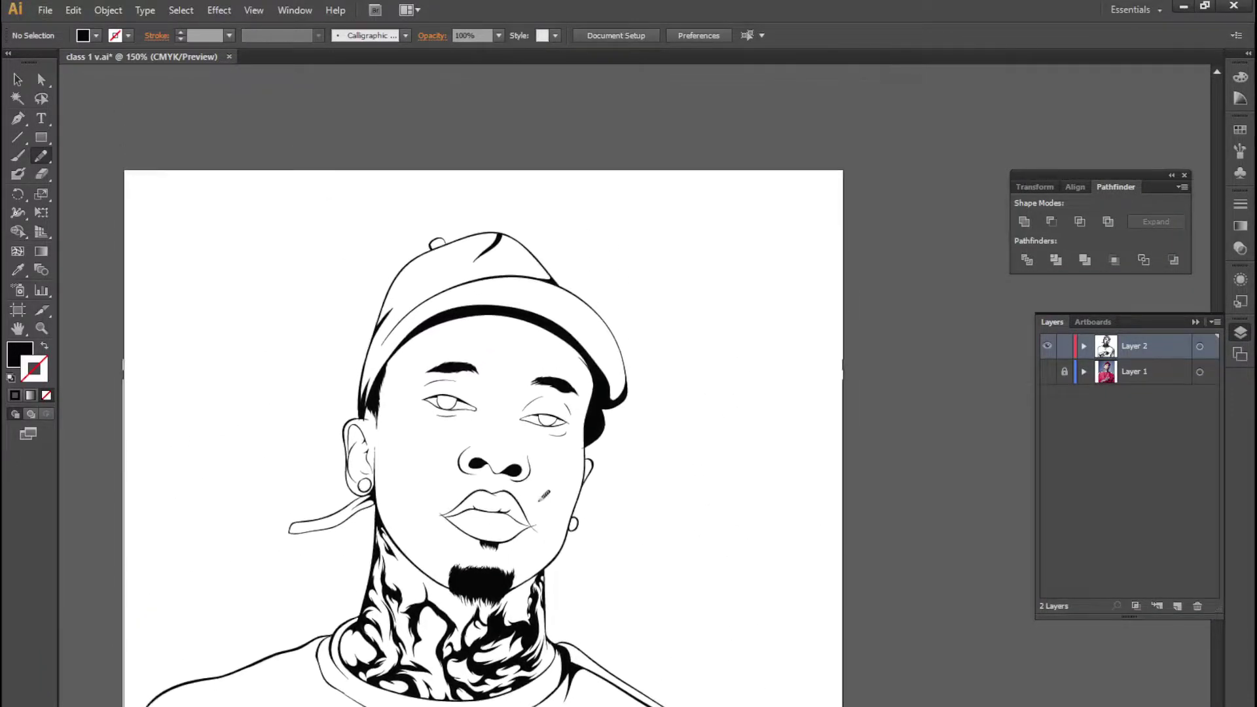
alt+scroll(482, 360, up, 1)
alt+scroll(483, 361, up, 1)
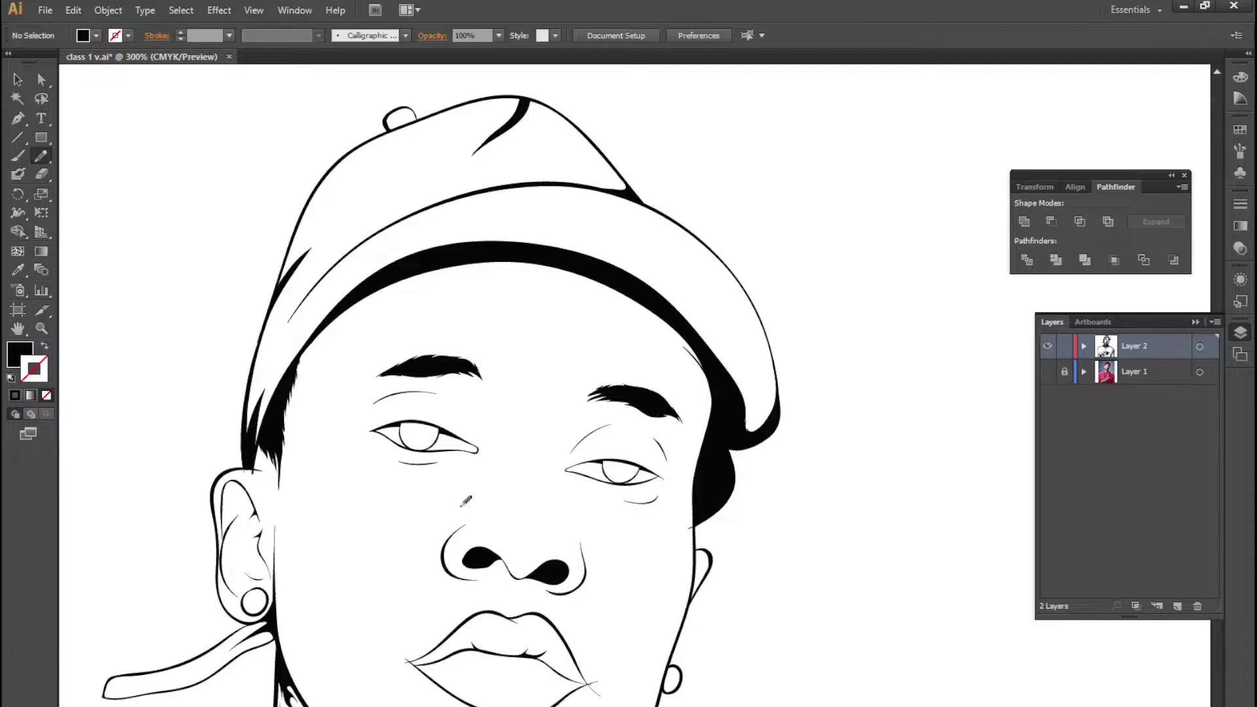
alt+scroll(417, 166, up, 1)
Switch to the Selection tool and view the whole portrait from cap to torso
key(v)
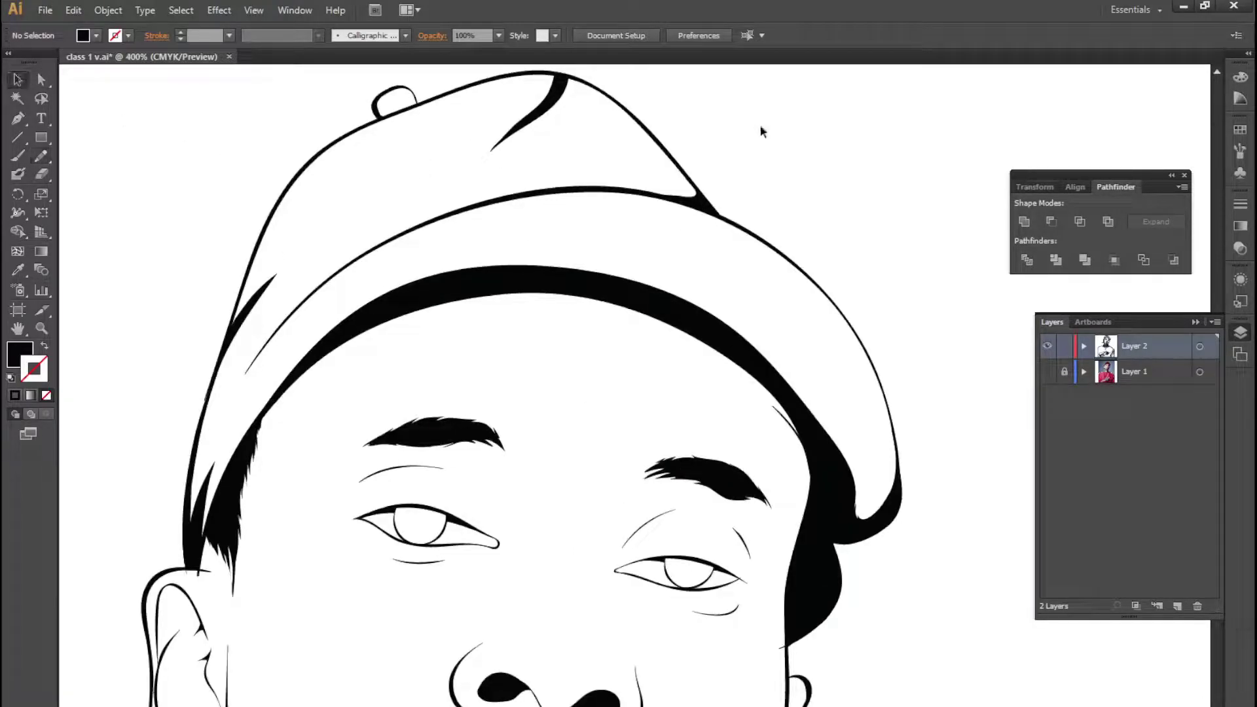
alt+scroll(729, 190, down, 3)
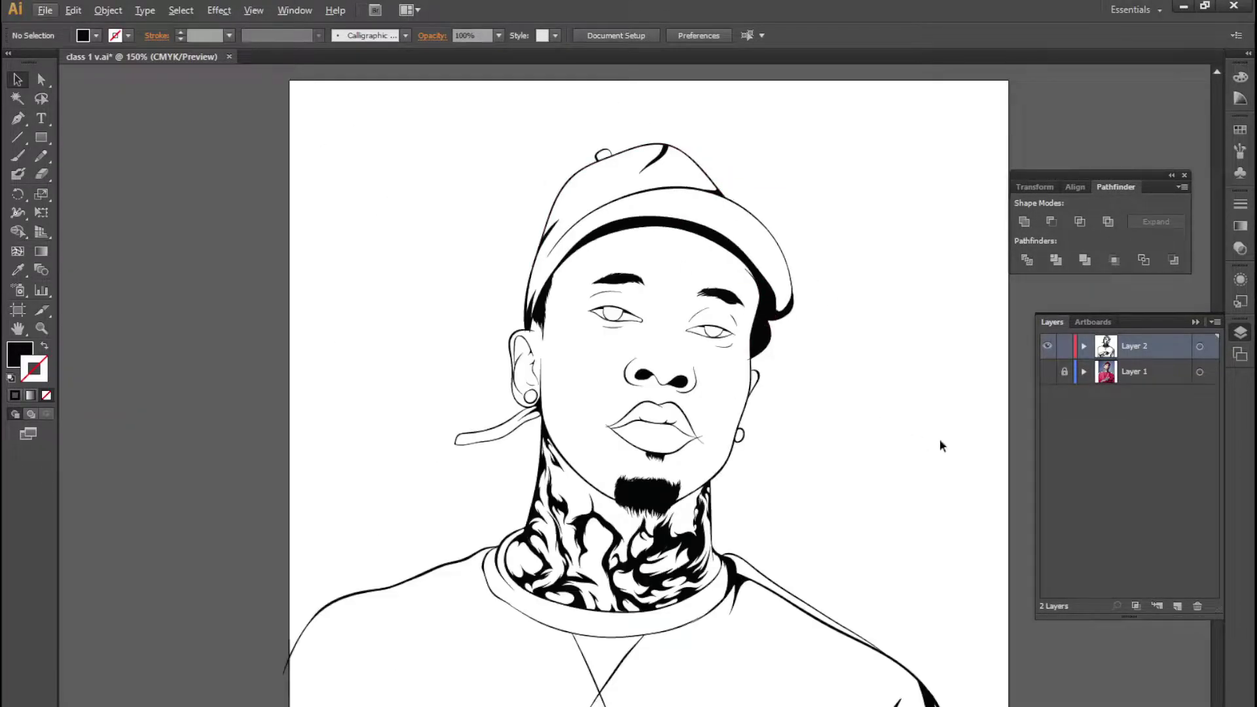
mouse_move(939, 440)
mouse_down()
mouse_move(786, 165)
mouse_move(827, 606)
mouse_up()
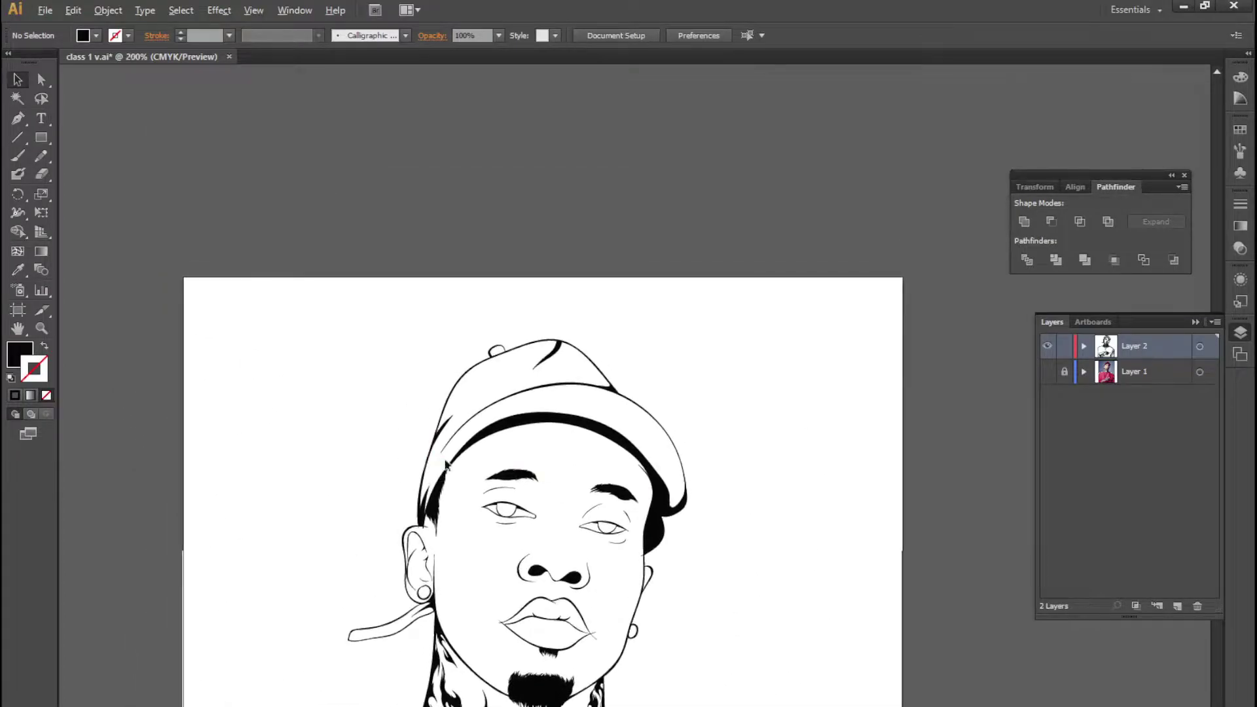
alt+scroll(448, 466, up, 1)
alt+scroll(514, 289, up, 2)
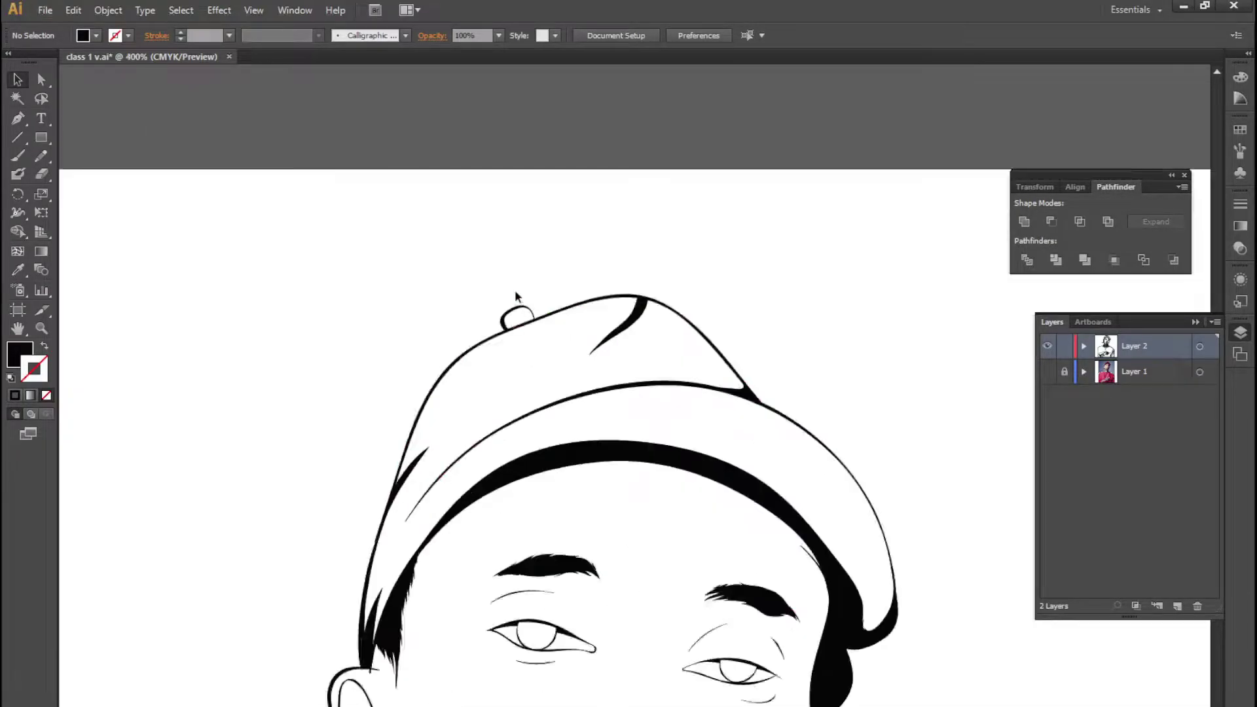
alt+scroll(513, 289, up, 2)
alt+scroll(514, 289, up, 1)
alt+scroll(515, 292, down, 2)
alt+scroll(556, 289, down, 1)
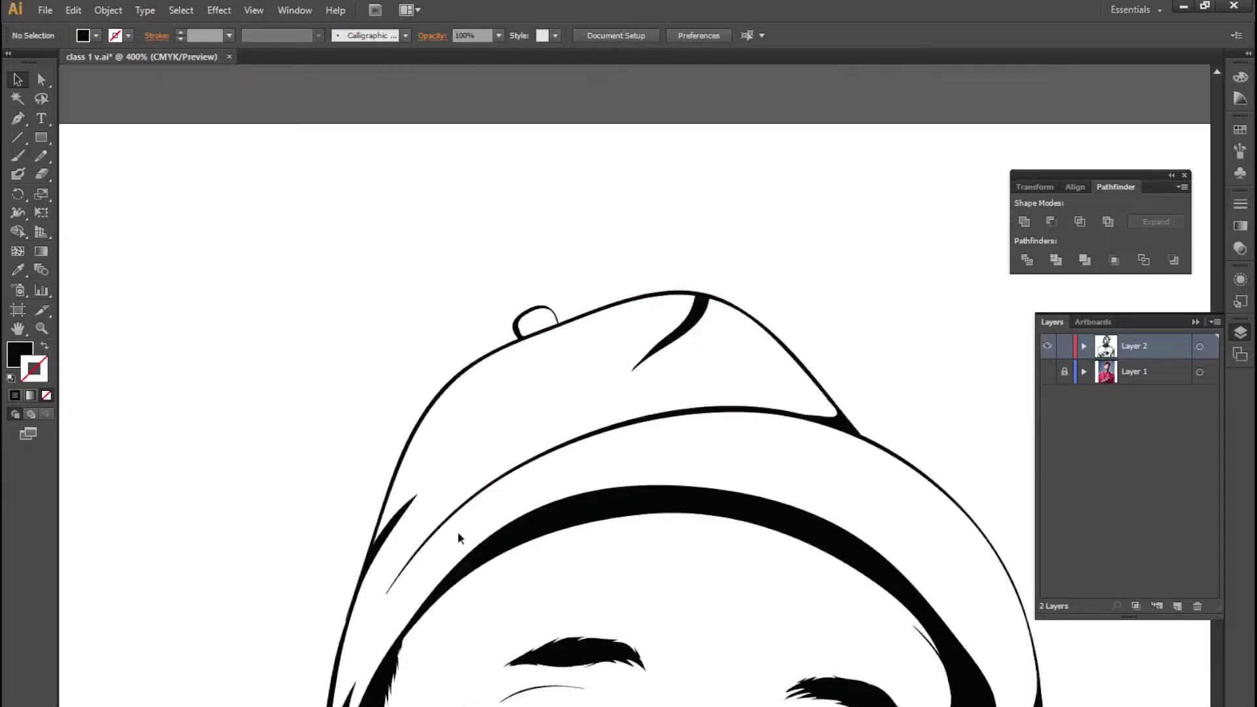
Inspect the sideburn, hair and ear line work up close
drag(437, 542, 537, 229)
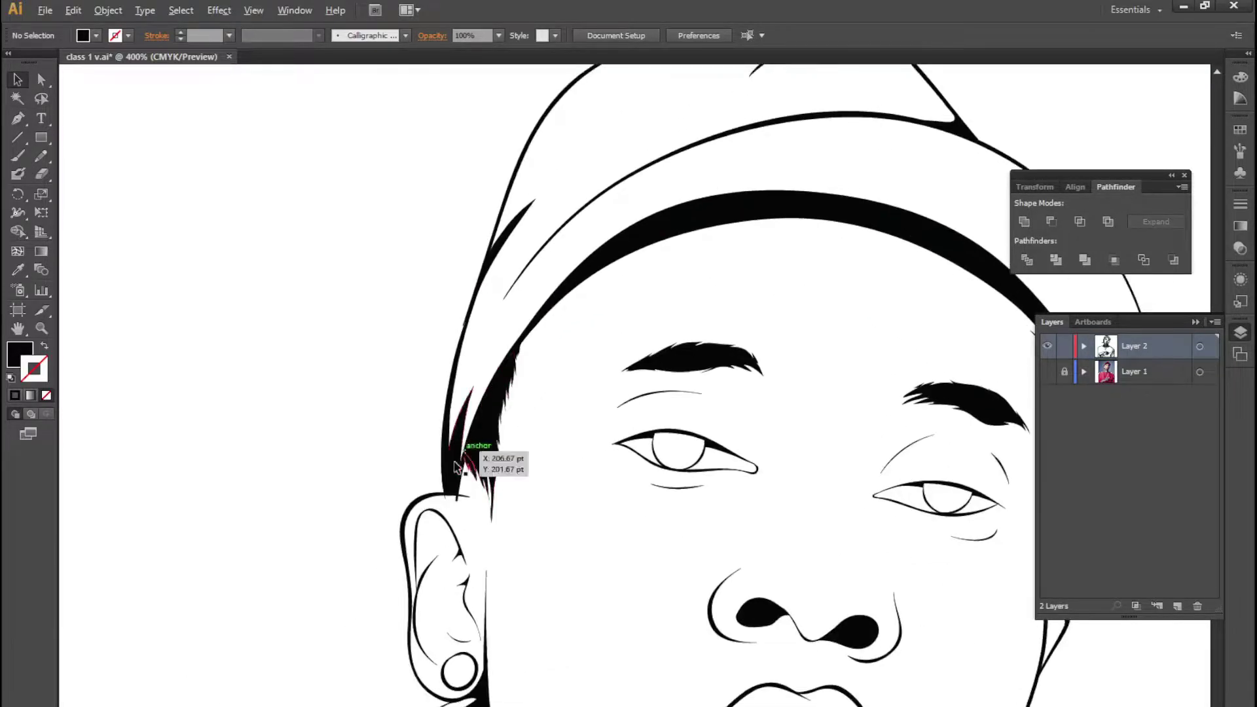
alt+scroll(452, 511, up, 4)
alt+scroll(445, 550, up, 3)
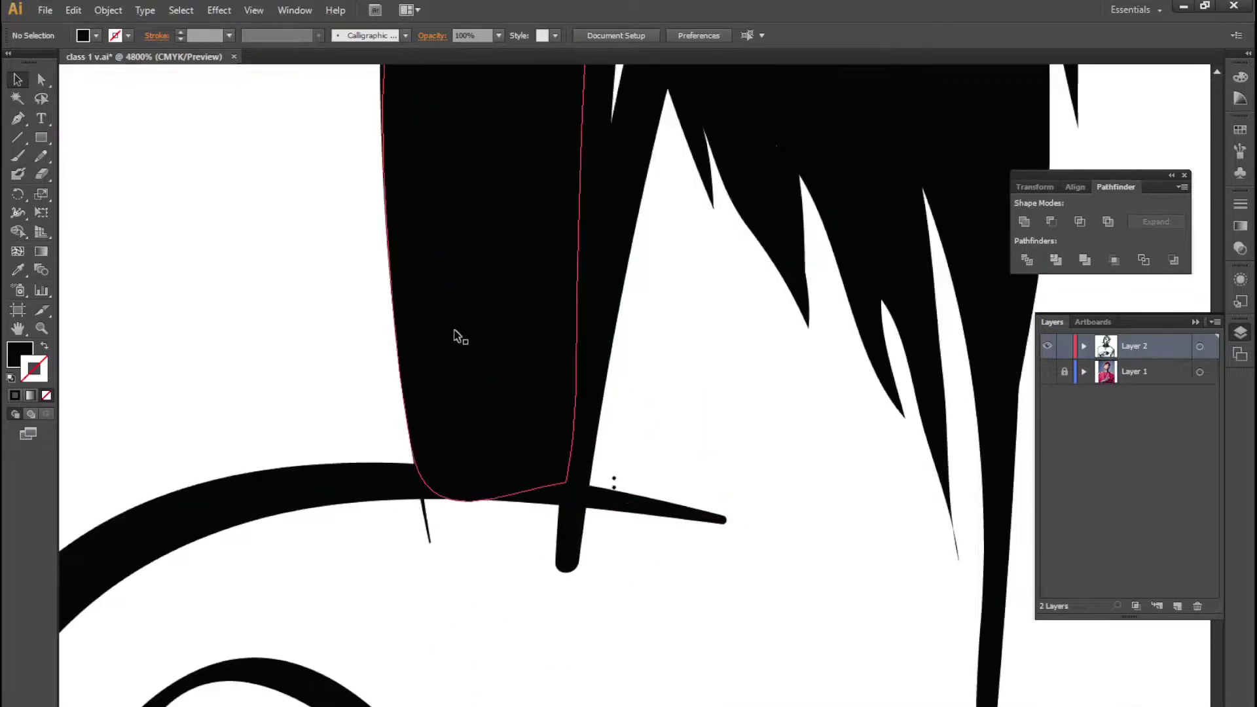
alt+scroll(455, 337, down, 4)
drag(487, 544, 487, 283)
scroll(481, 360, down, 5)
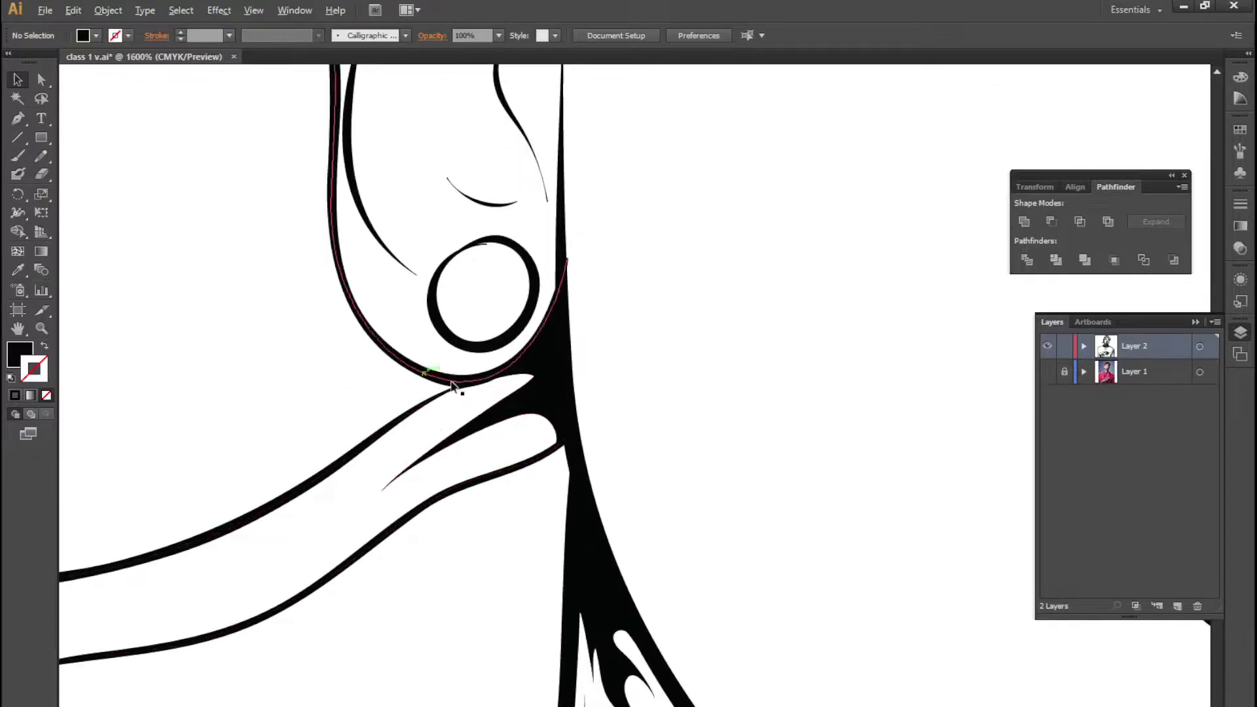
alt+scroll(620, 369, up, 2)
alt+scroll(696, 465, down, 2)
scroll(407, 589, down, 2)
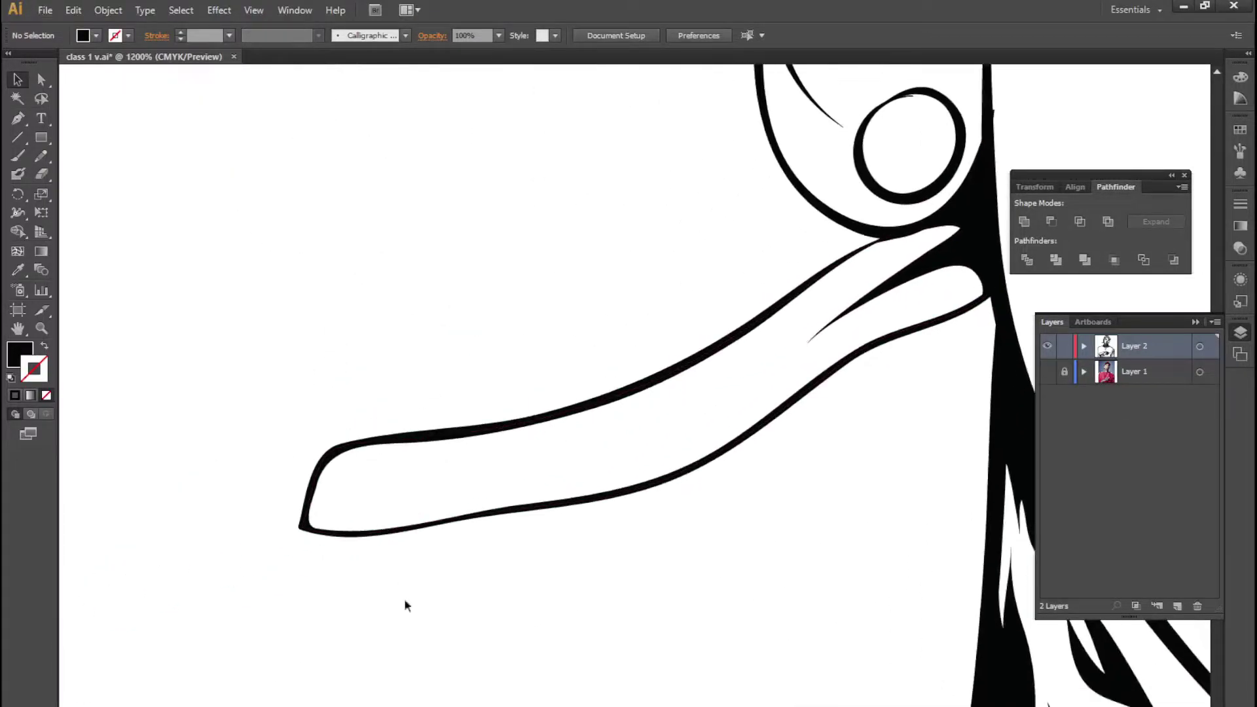
scroll(572, 364, down, 5)
scroll(639, 446, down, 4)
scroll(352, 623, down, 4)
alt+scroll(352, 623, up, 3)
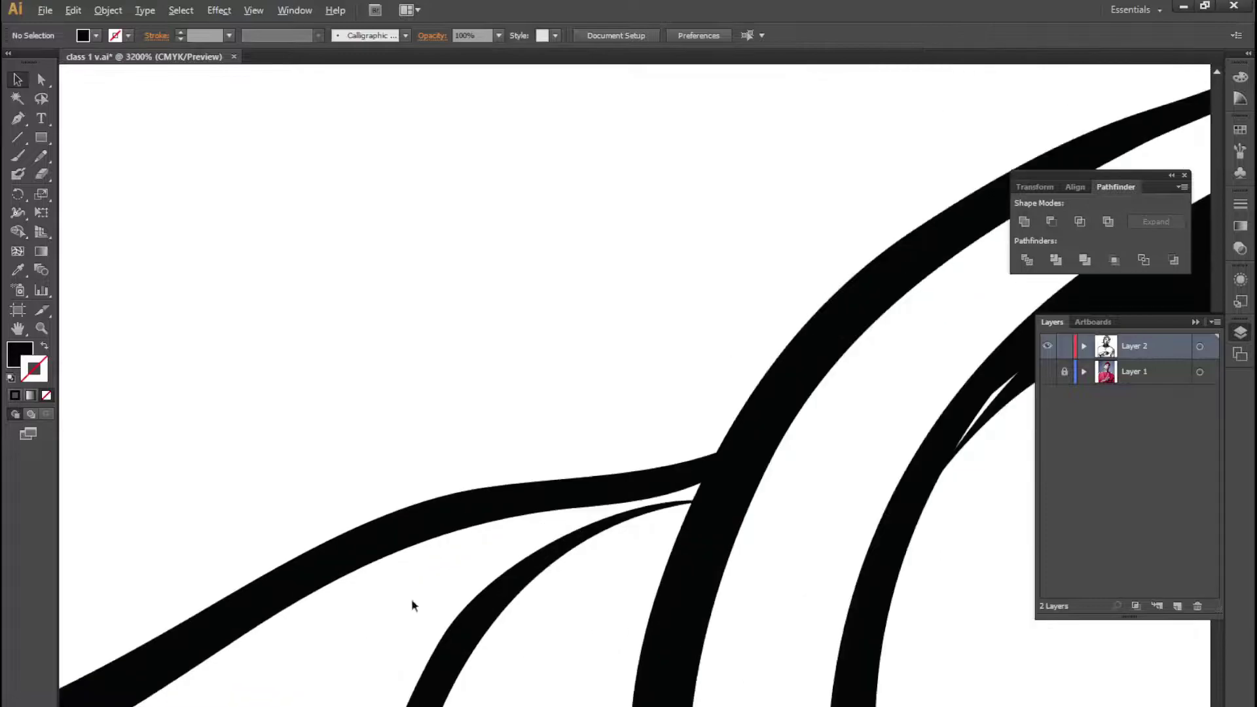
alt+scroll(688, 370, down, 4)
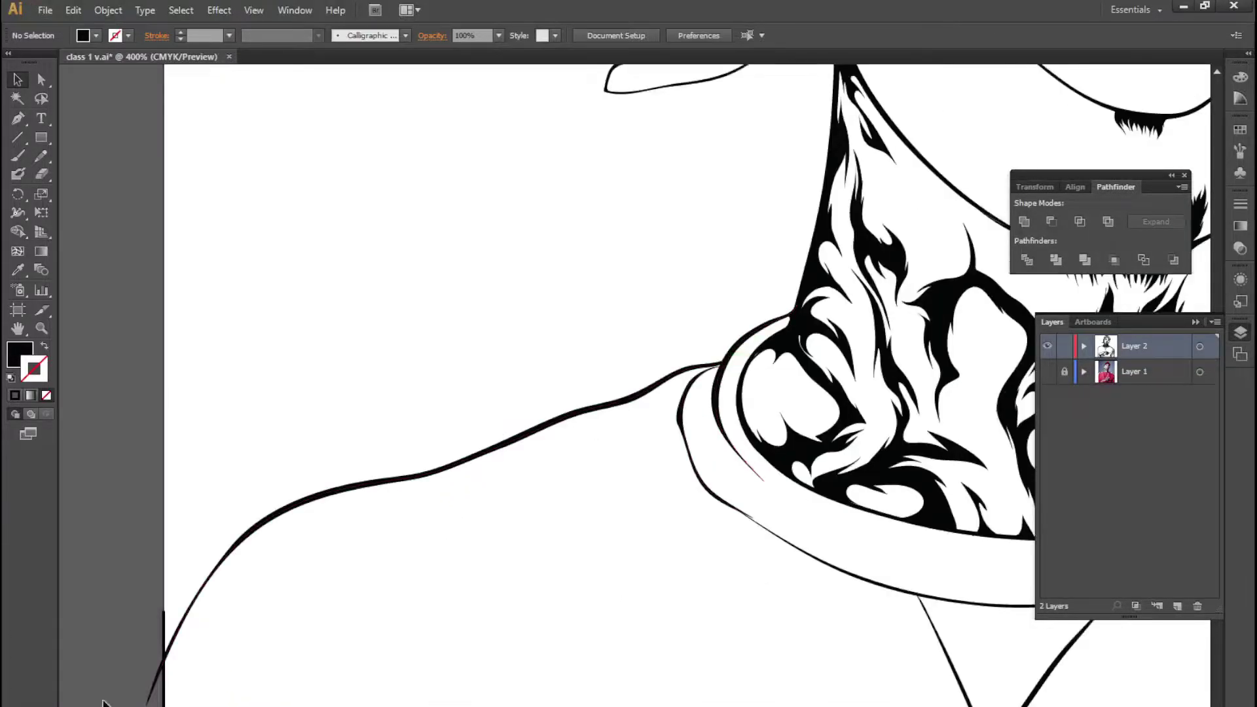
alt+scroll(188, 660, up, 3)
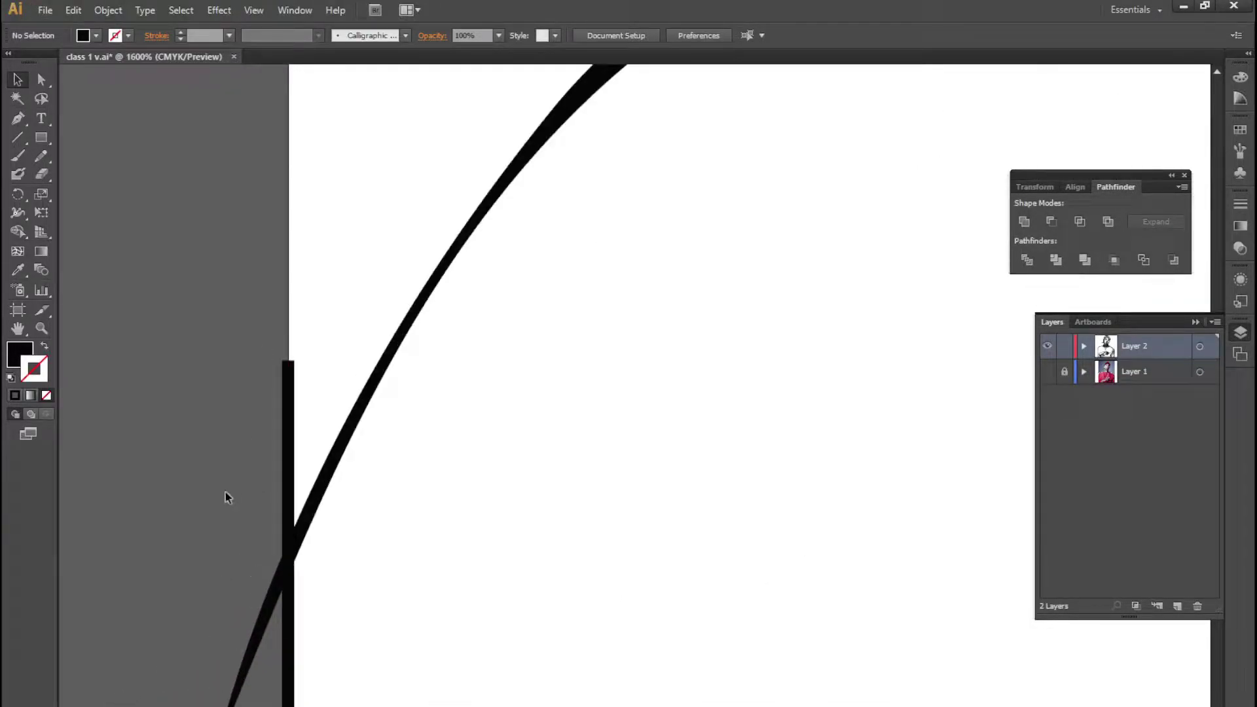
alt+scroll(299, 443, down, 1)
alt+scroll(298, 443, down, 3)
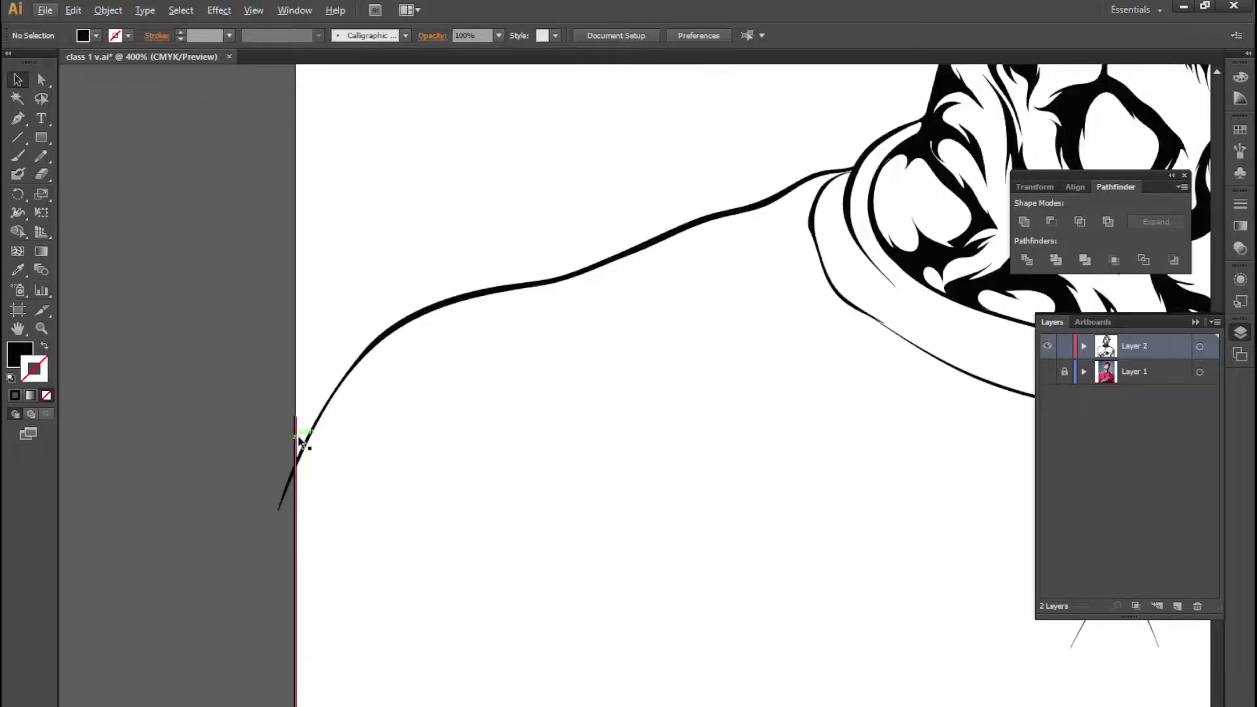
alt+scroll(298, 443, down, 3)
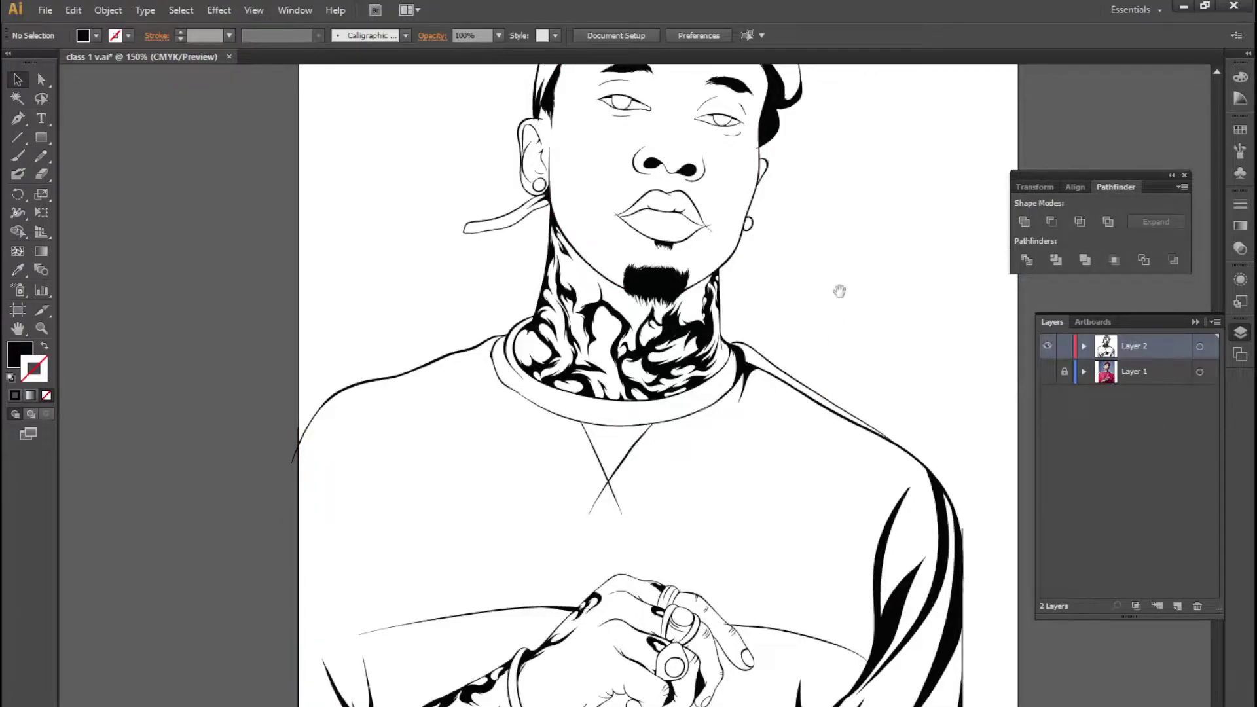
Inspect the right shoulder strokes and the ring on the hand
drag(839, 291, 715, 314)
alt+scroll(738, 618, up, 3)
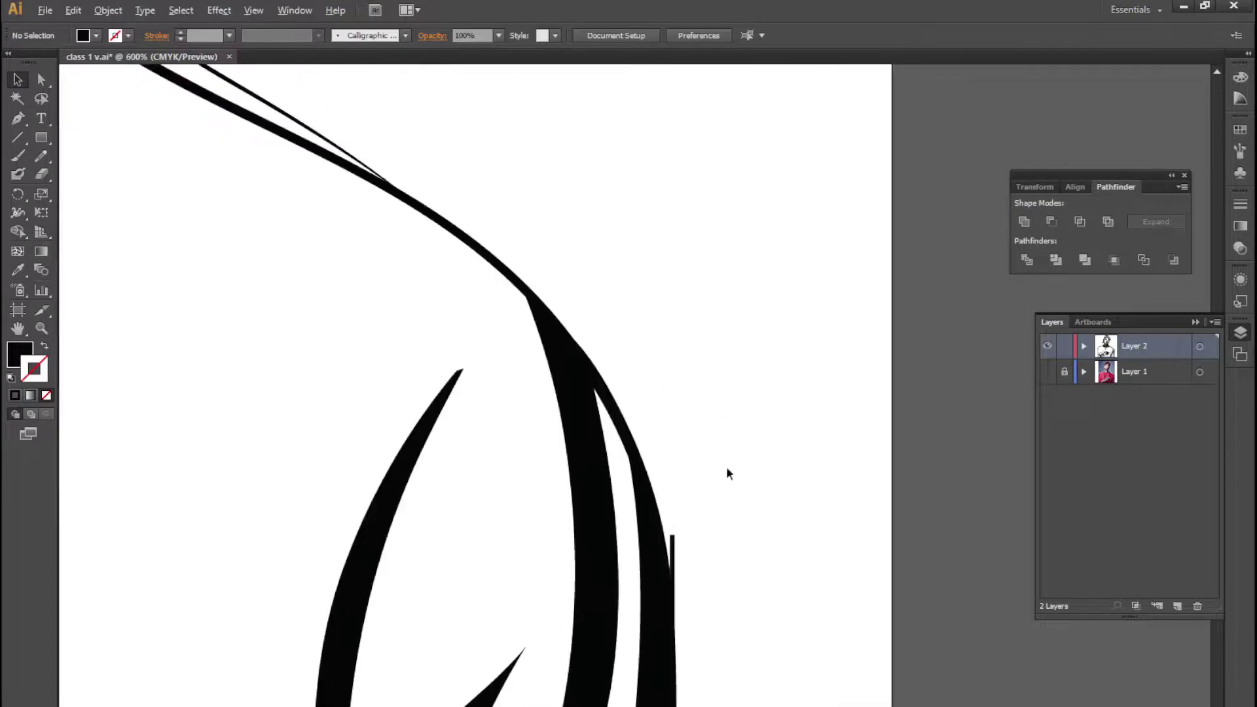
alt+scroll(726, 468, down, 3)
alt+scroll(730, 466, down, 1)
mouse_move(674, 422)
mouse_down()
mouse_move(822, 408)
mouse_move(941, 367)
mouse_up()
alt+scroll(674, 603, up, 2)
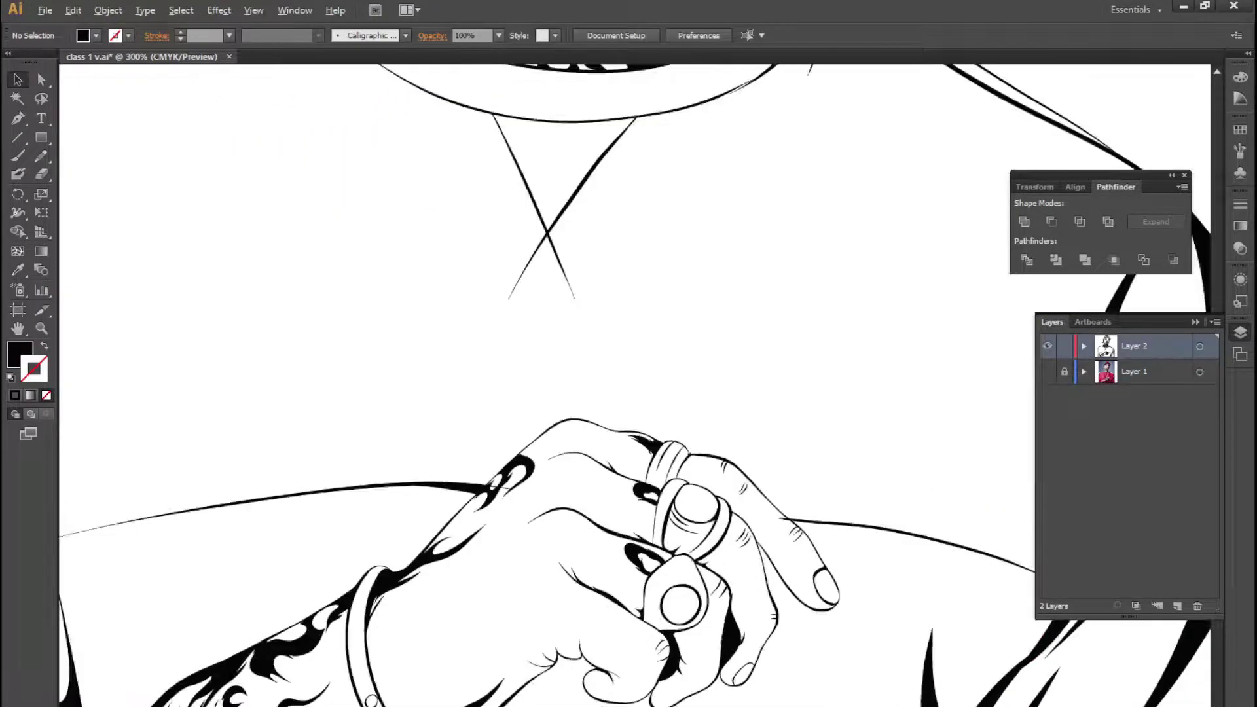
alt+scroll(663, 625, up, 3)
drag(843, 445, 730, 641)
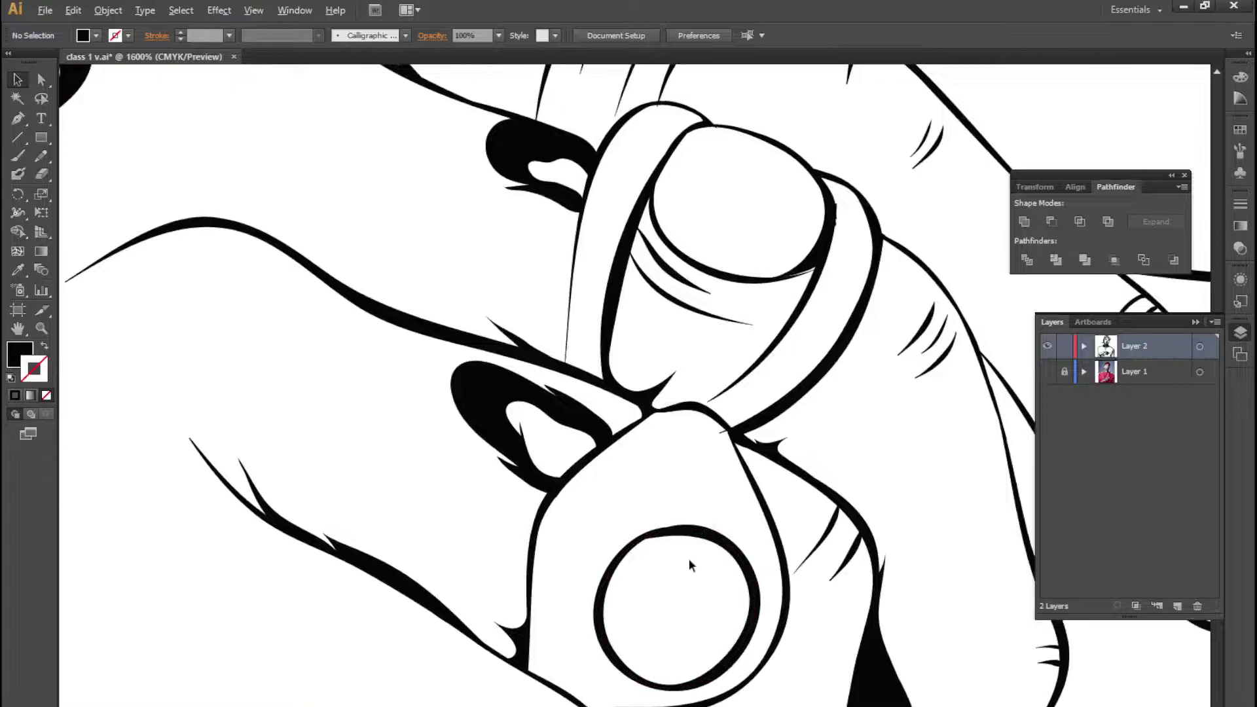
alt+scroll(747, 389, up, 1)
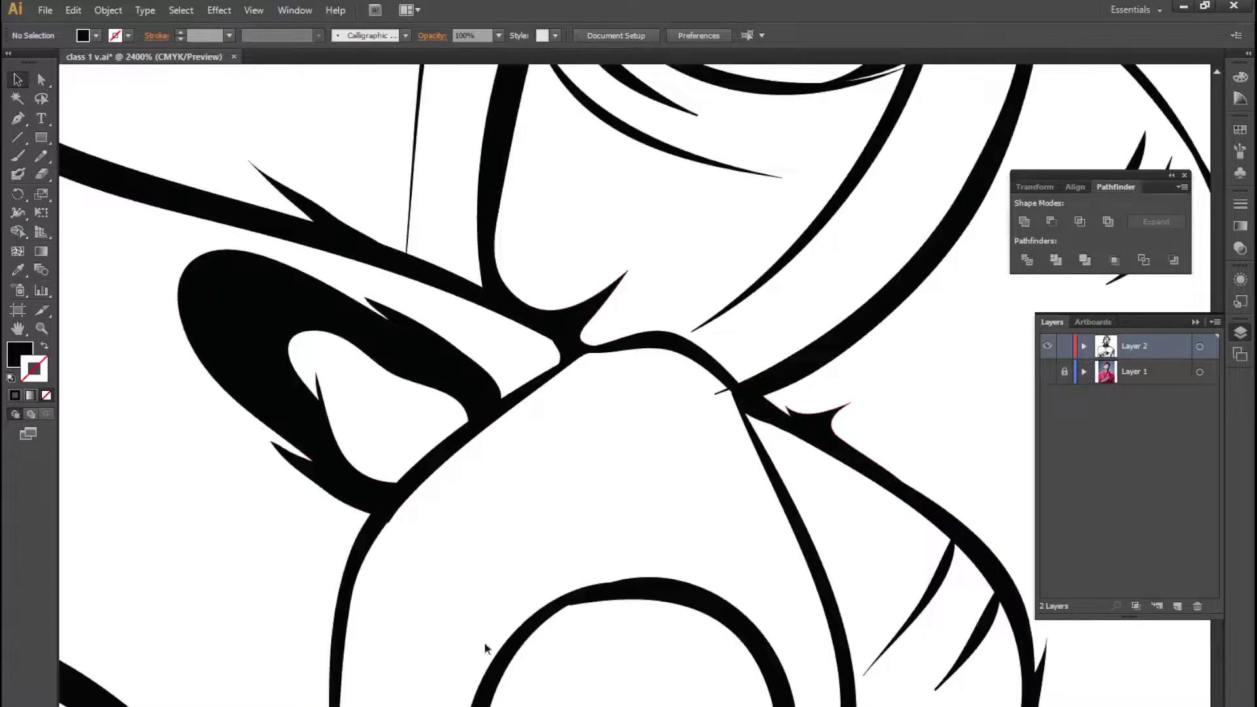
drag(412, 665, 360, 479)
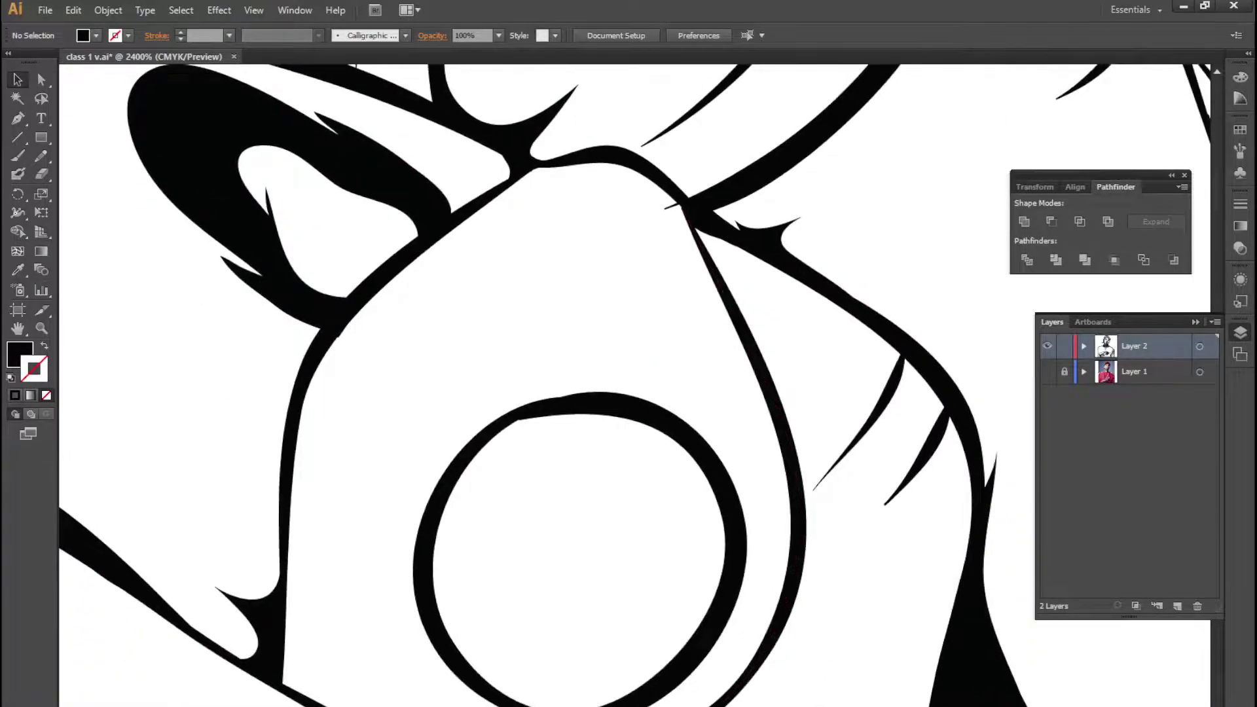
Center the torso and neck in view
alt+scroll(528, 571, up, 2)
alt+scroll(527, 571, down, 2)
alt+scroll(527, 571, down, 1)
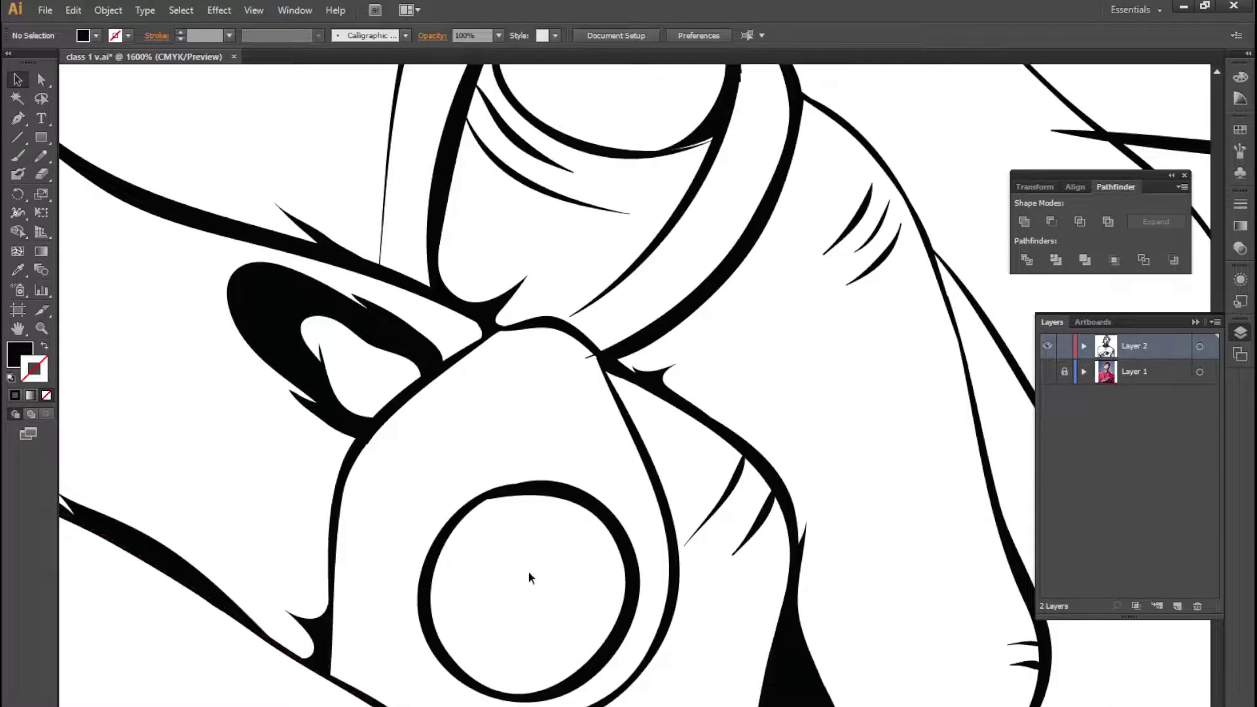
alt+scroll(528, 571, down, 4)
alt+scroll(663, 394, down, 2)
alt+scroll(634, 449, up, 2)
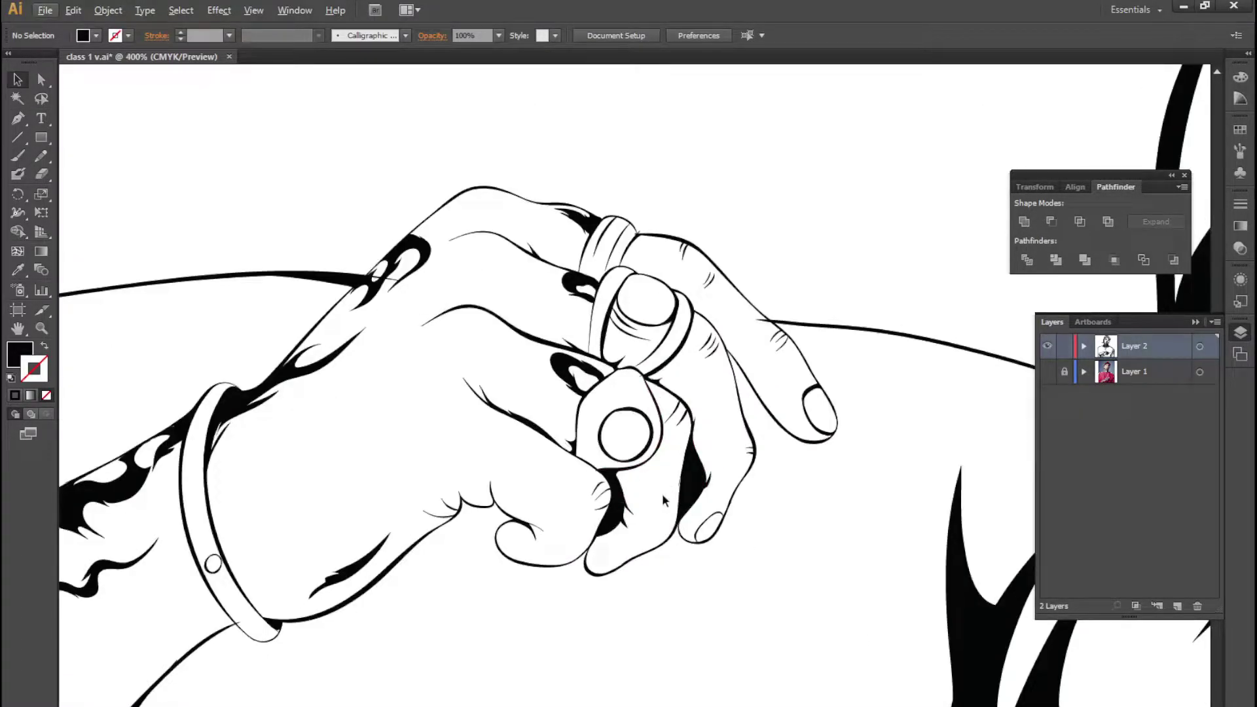
alt+scroll(661, 449, up, 1)
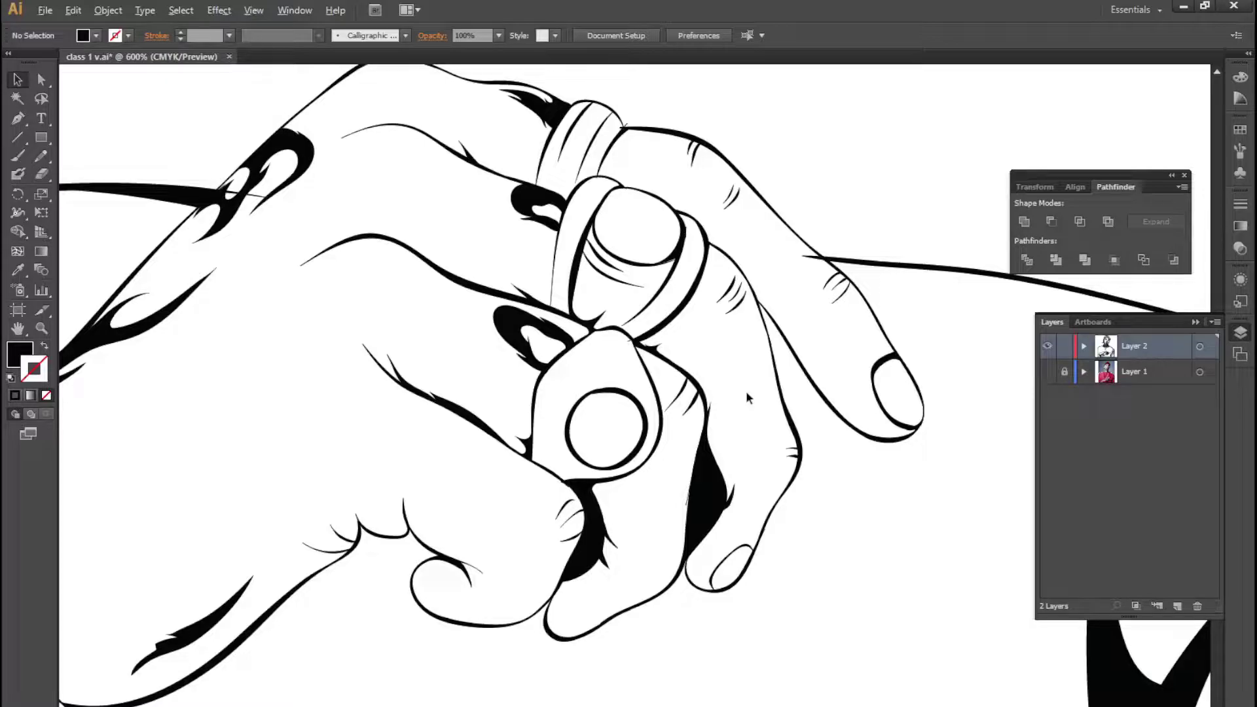
alt+scroll(745, 391, down, 2)
alt+scroll(682, 486, down, 2)
mouse_move(887, 231)
mouse_down()
mouse_move(769, 303)
mouse_move(671, 404)
mouse_up()
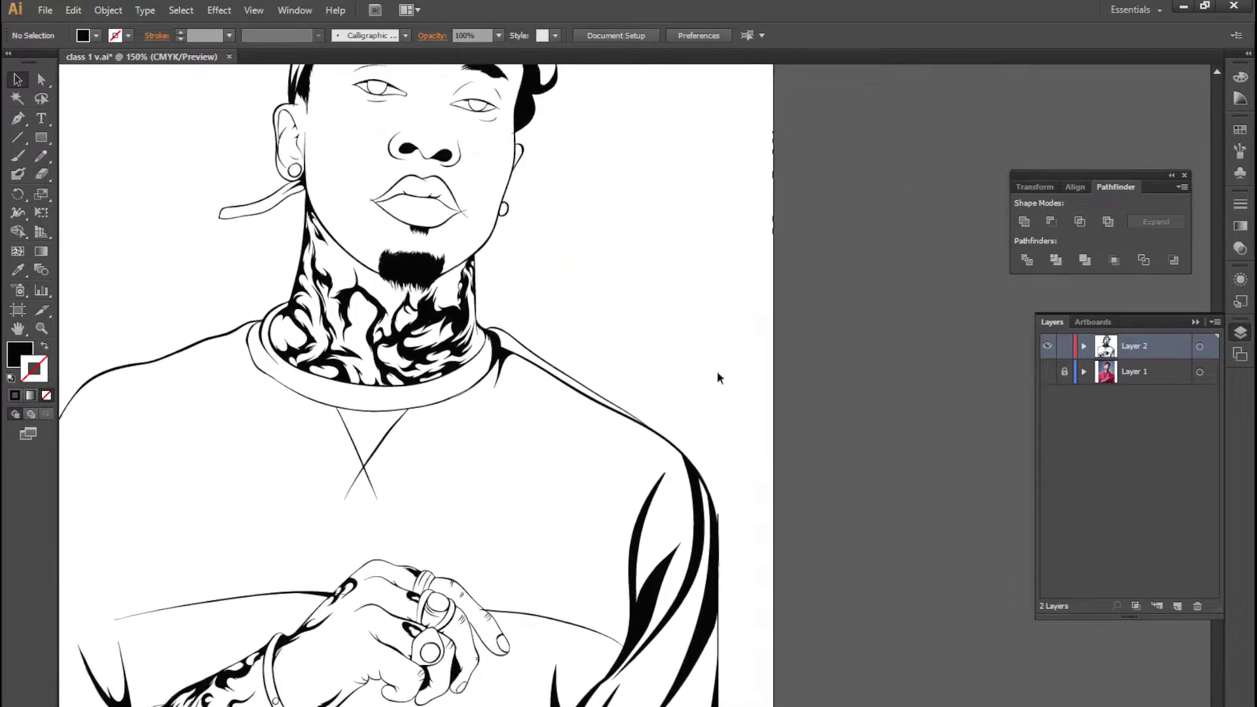
alt+scroll(566, 432, up, 2)
alt+scroll(566, 432, up, 2)
alt+scroll(861, 501, up, 2)
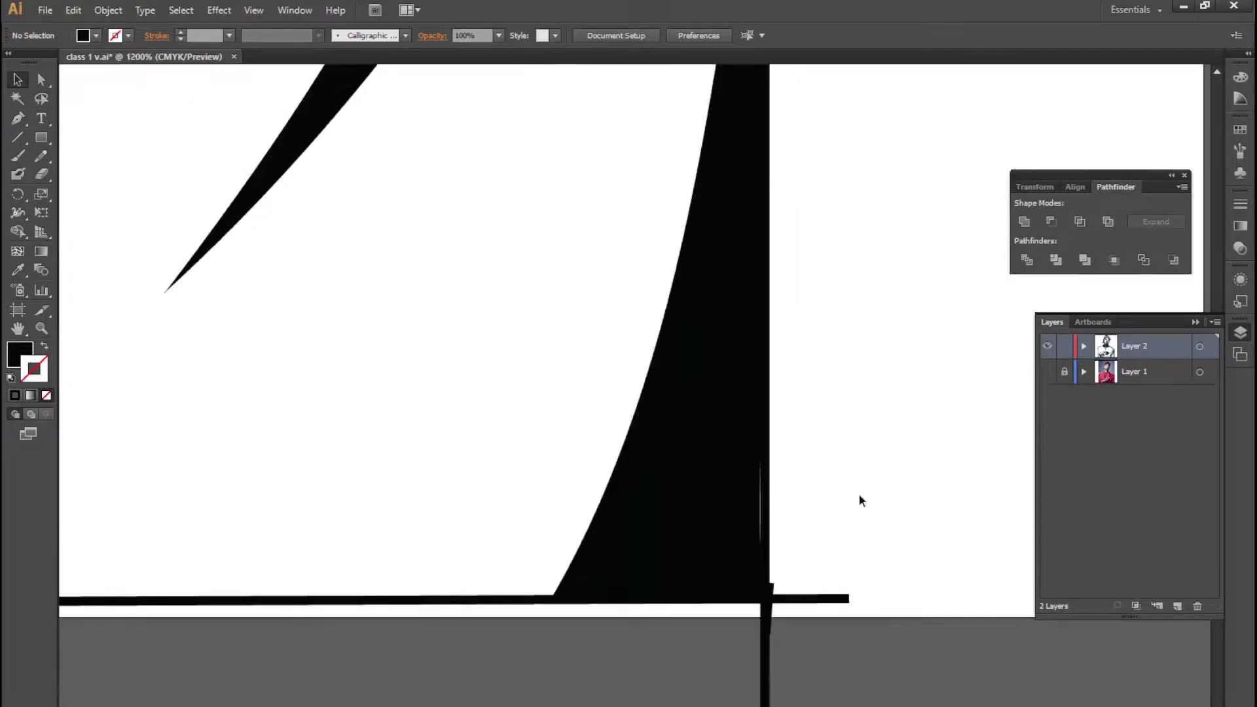
scroll(363, 590, left, 5)
alt+scroll(671, 634, down, 2)
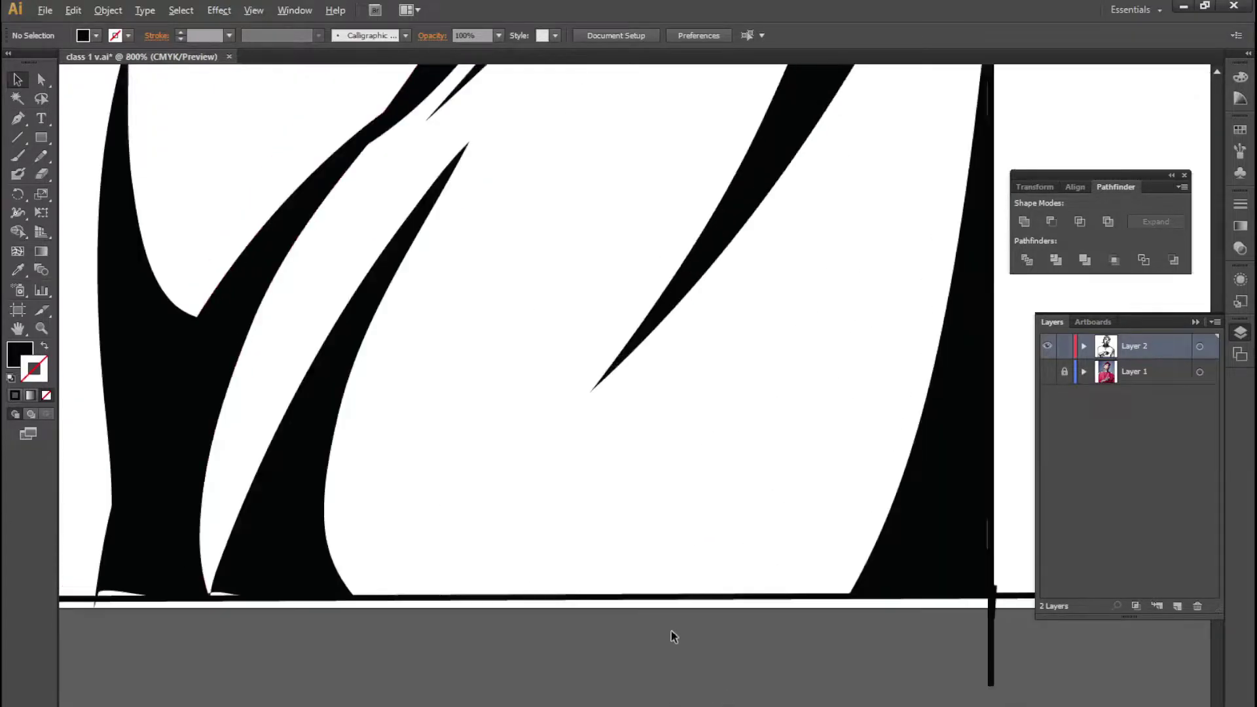
alt+scroll(662, 640, down, 2)
alt+scroll(668, 648, down, 3)
alt+scroll(668, 648, down, 1)
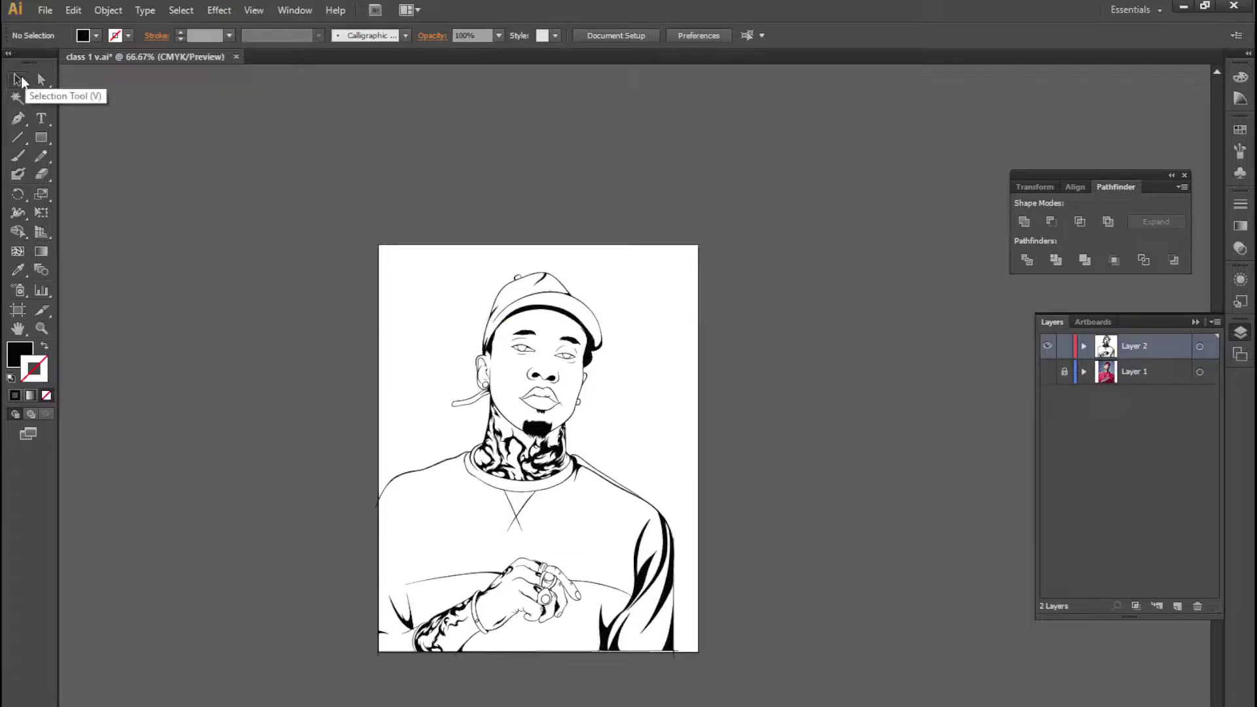
Marquee-select all the Layer 2 line art and expand its appearance
click(18, 79)
drag(321, 211, 720, 681)
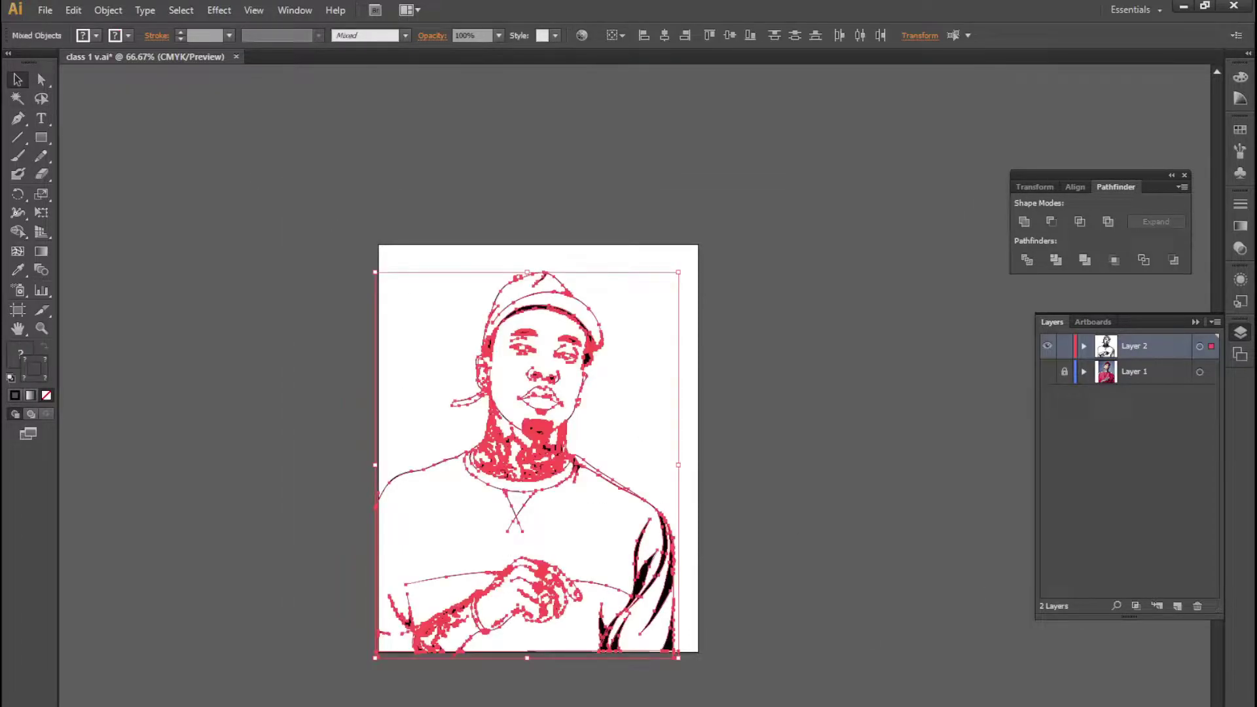
click(108, 10)
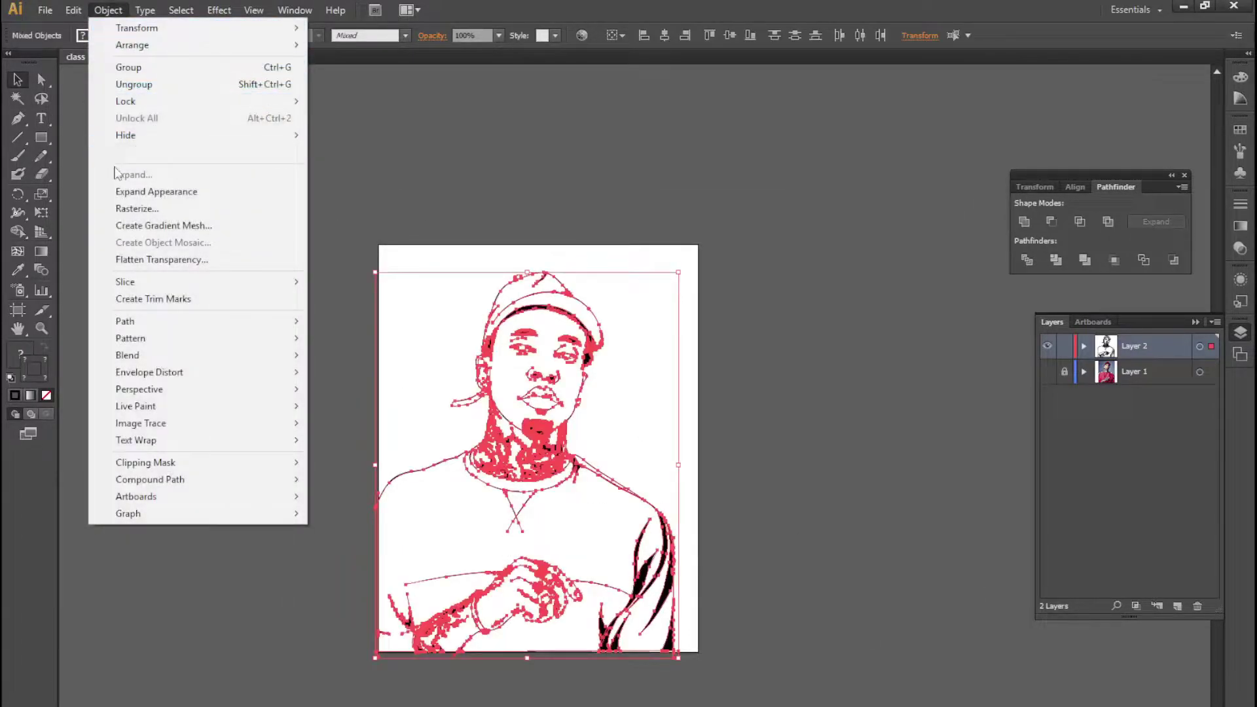
click(178, 193)
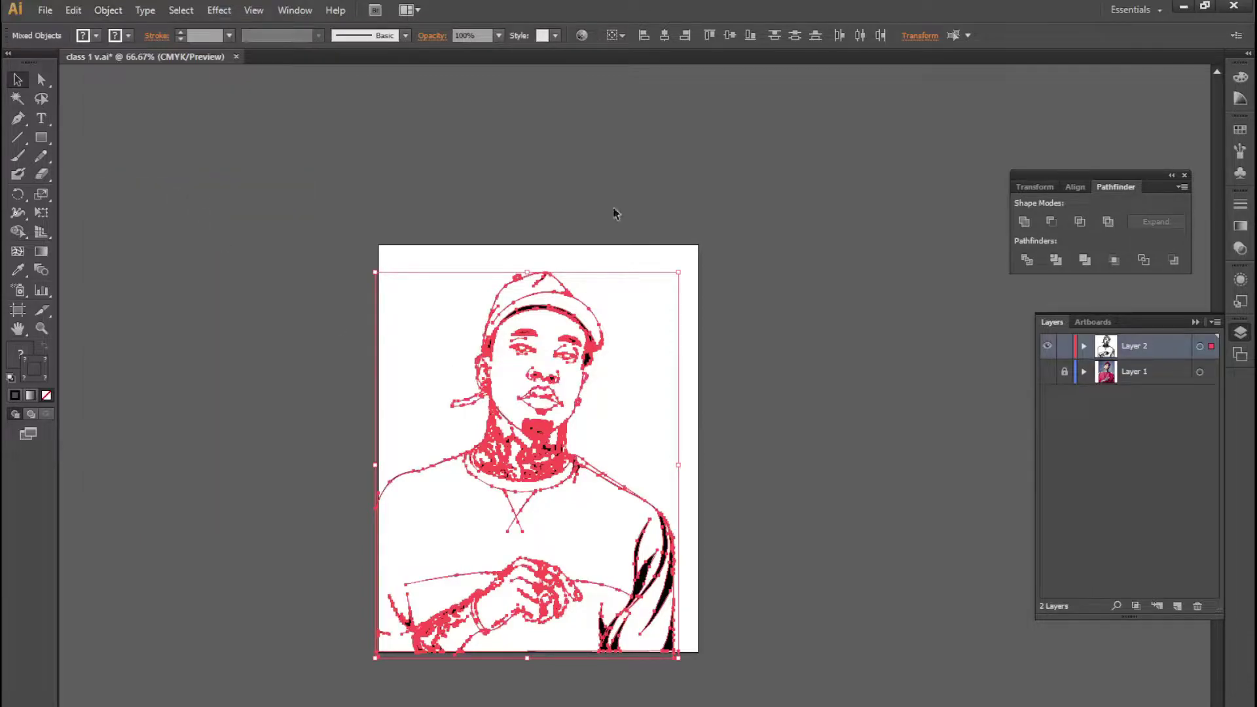
Select all the artwork and apply Divide from the Pathfinder panel
click(294, 9)
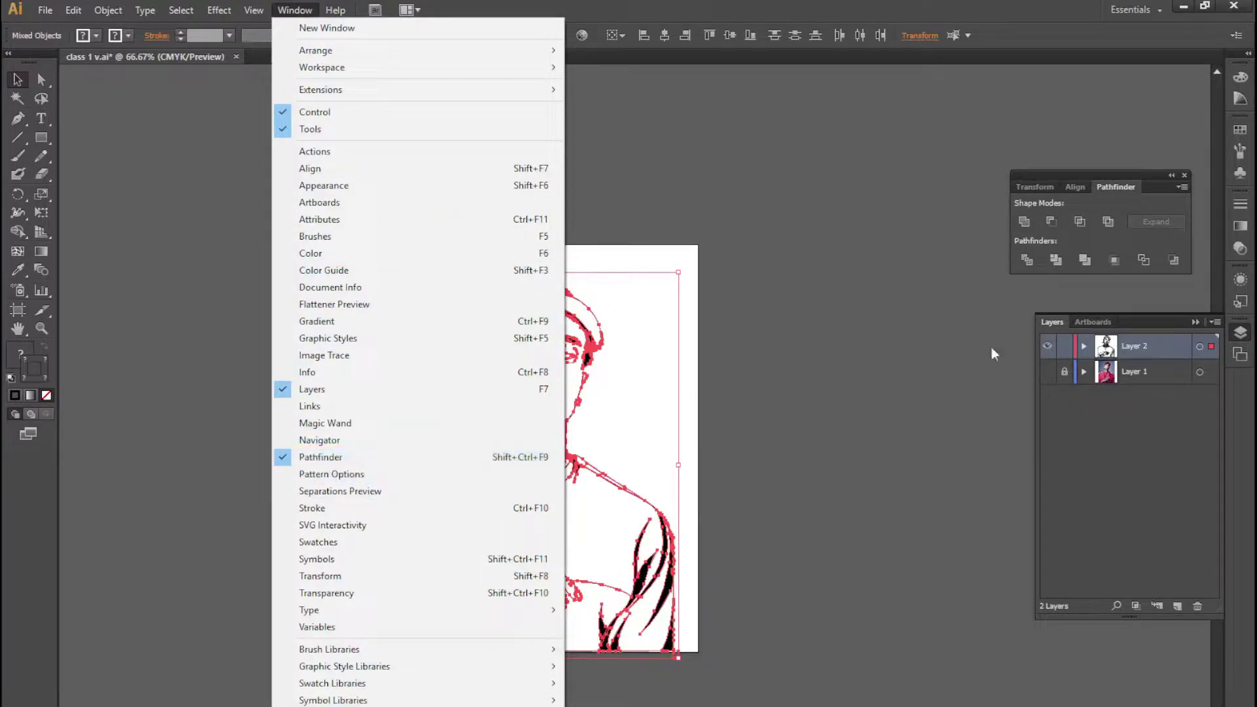
click(924, 297)
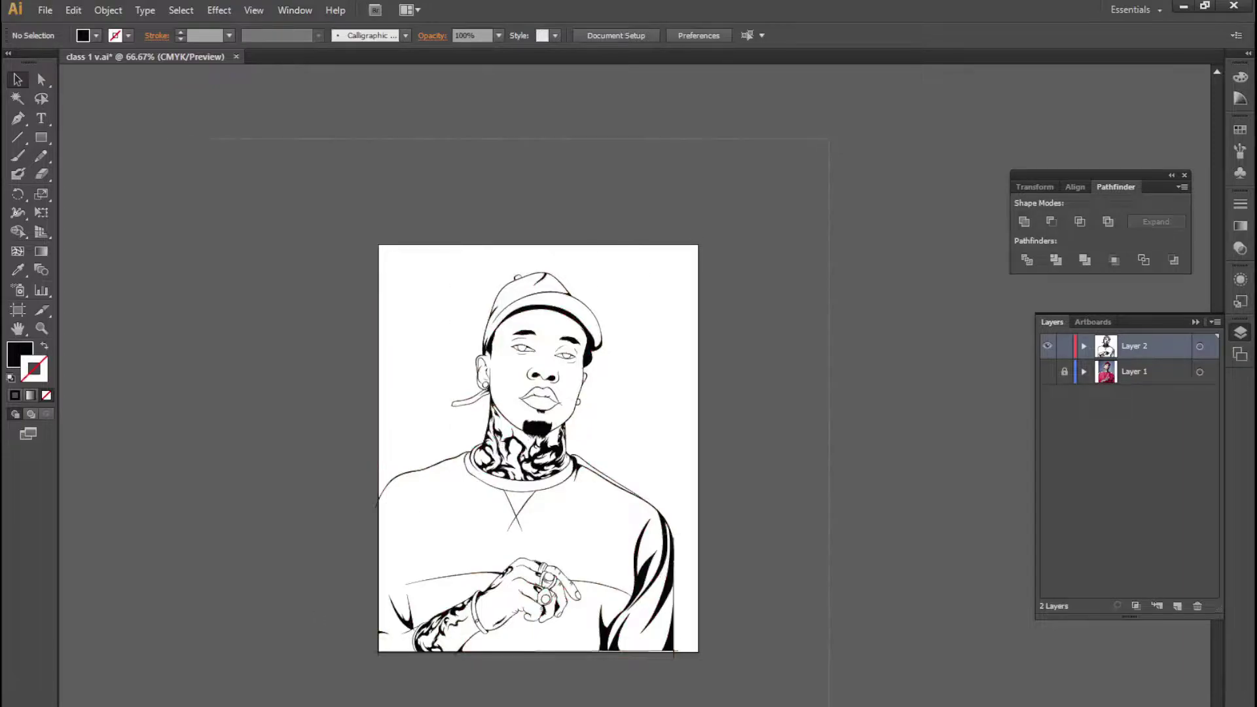
key(ctrl+a)
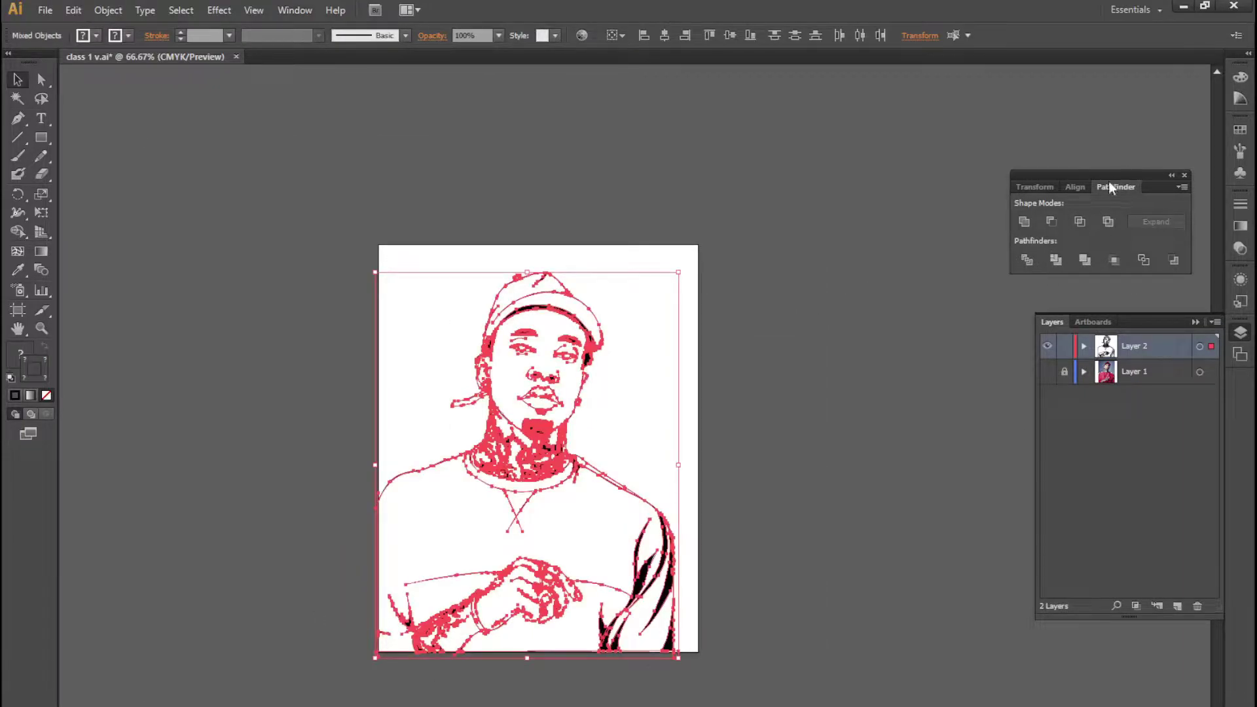
drag(1109, 187, 1018, 90)
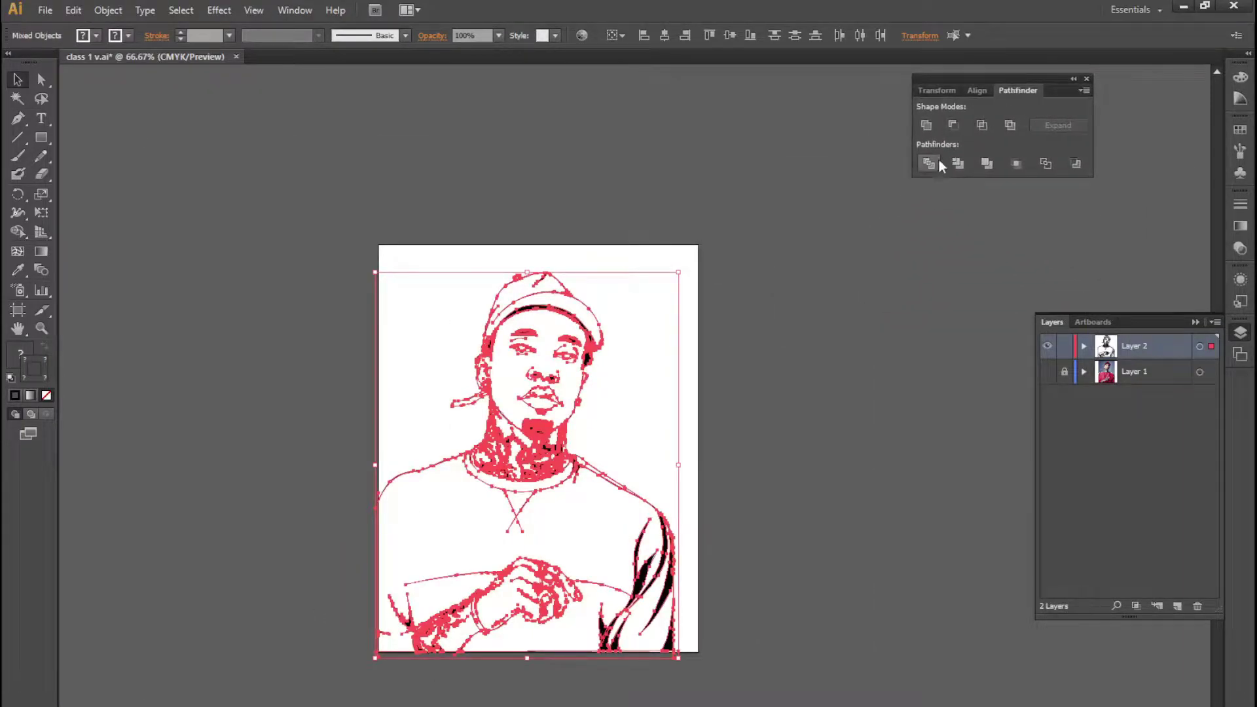
click(928, 165)
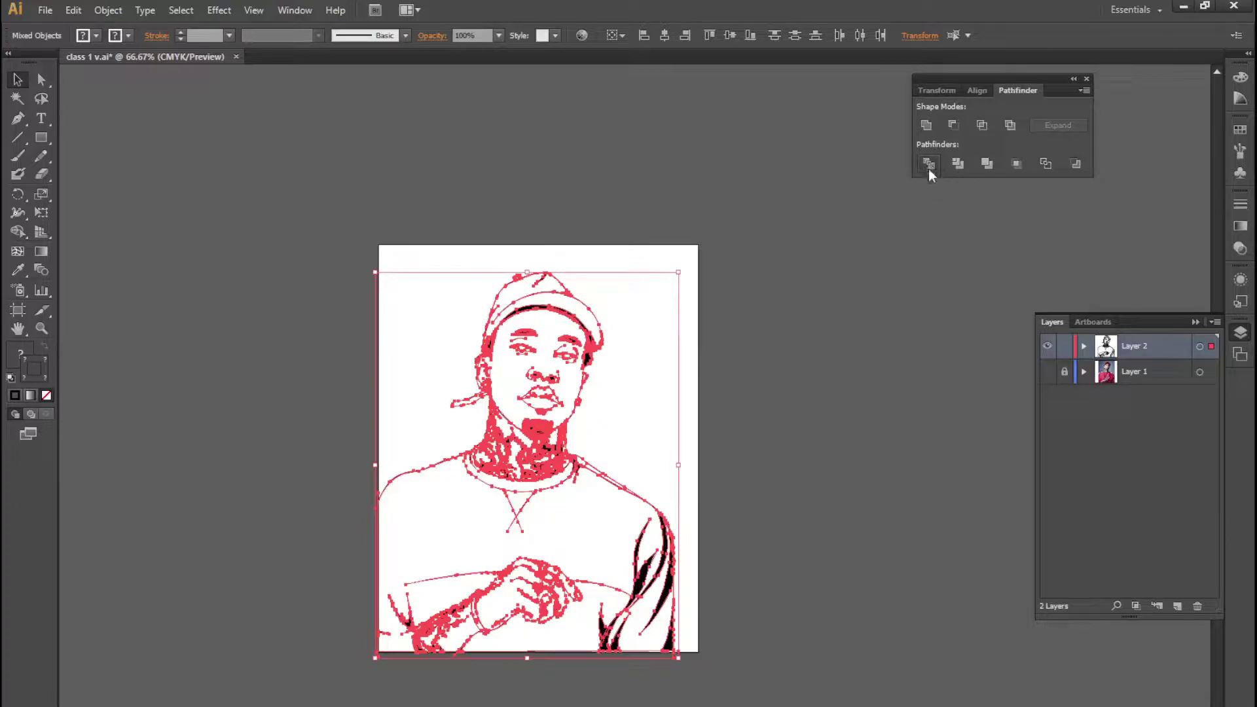
Deselect the divided line art with the Direct Selection tool
click(43, 79)
click(614, 206)
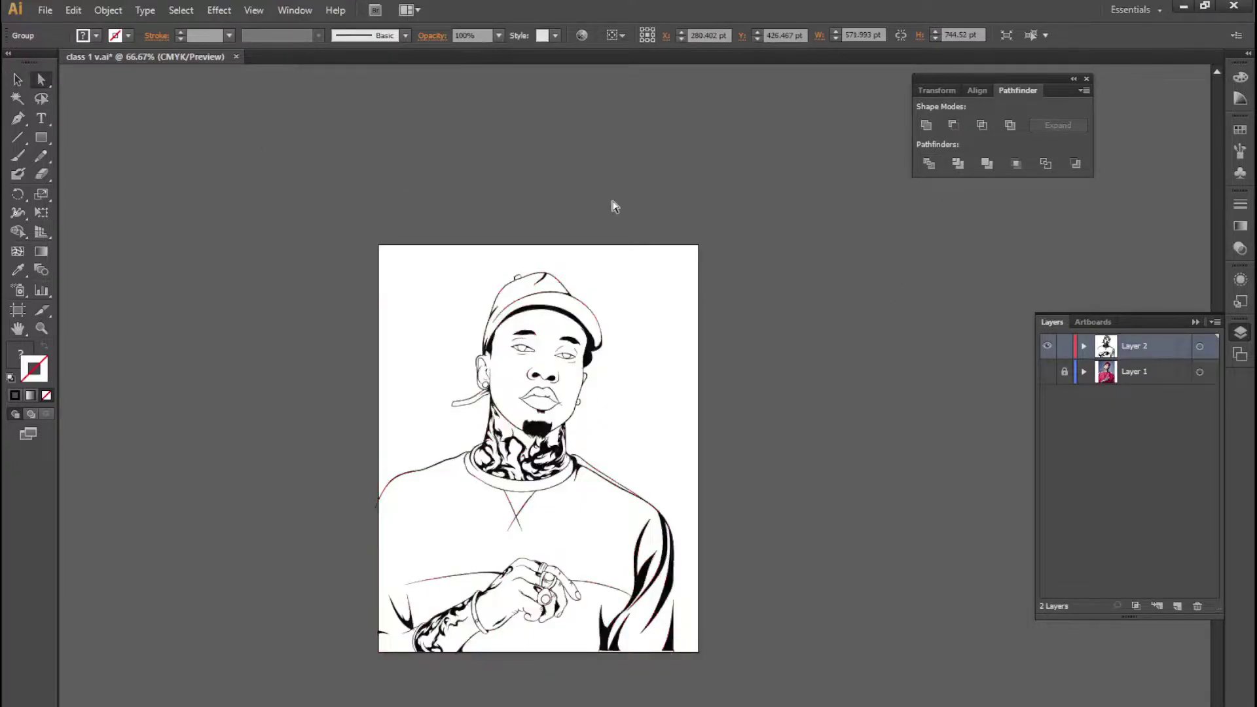
scroll(629, 285, up, 2)
scroll(640, 289, up, 1)
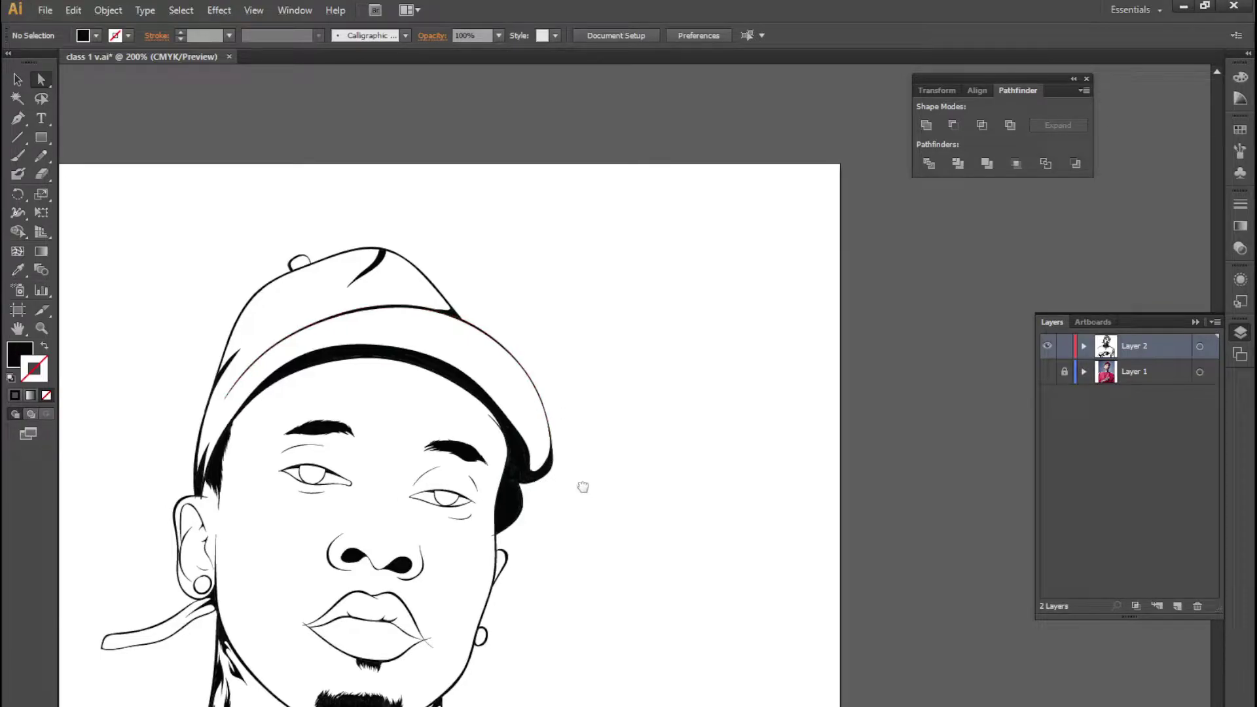
Zoom into the sideburn tip to inspect the stray hair stroke and the hair group
scroll(584, 486, down, 3)
scroll(406, 452, up, 2)
scroll(406, 452, up, 3)
scroll(405, 452, up, 1)
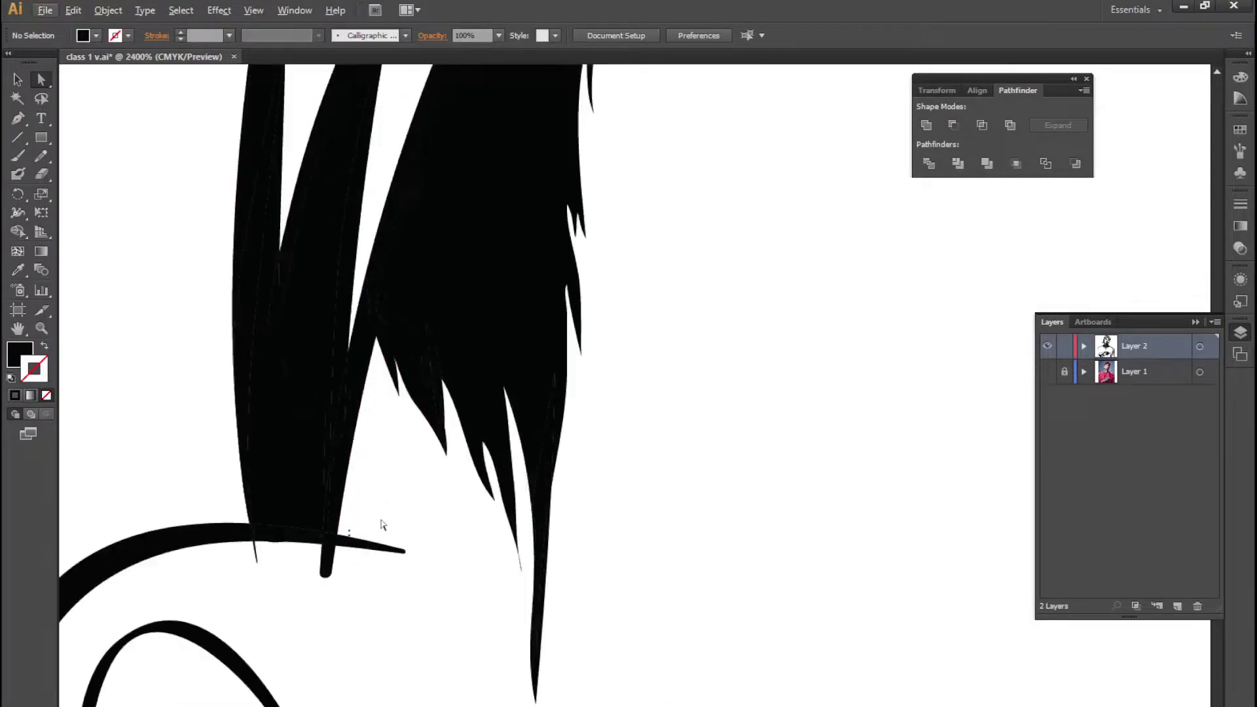
click(332, 569)
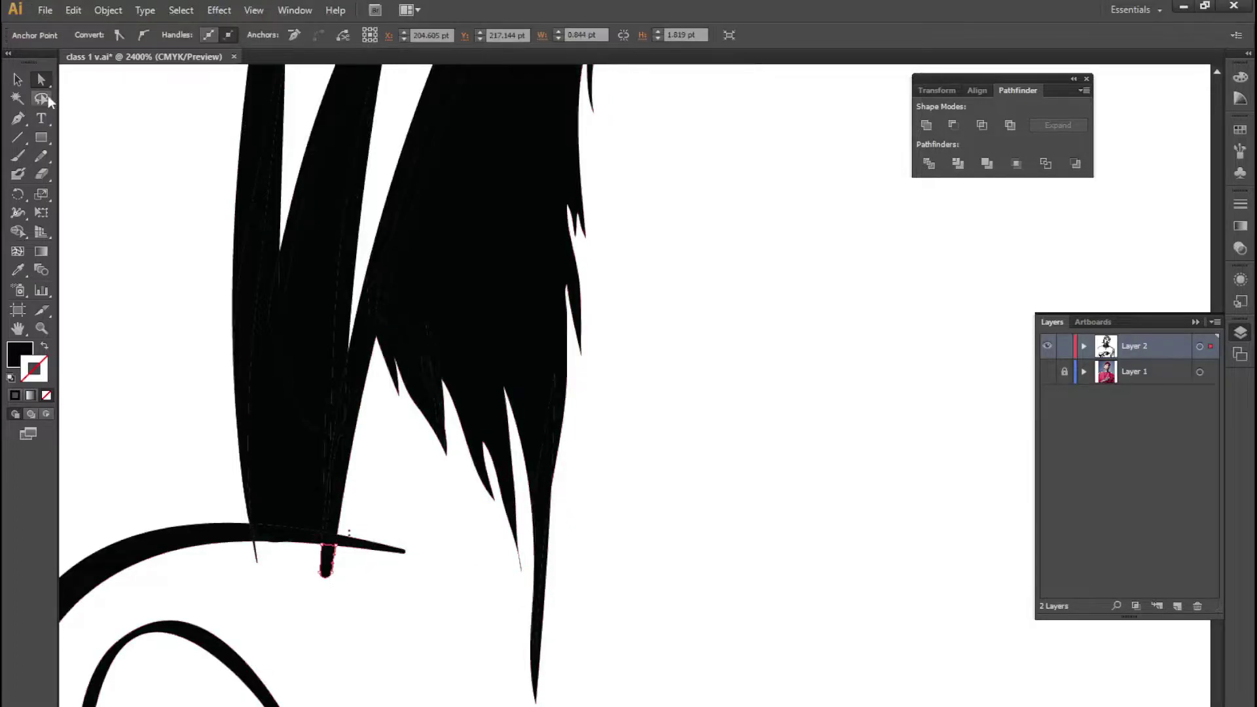
drag(43, 84, 42, 80)
click(140, 387)
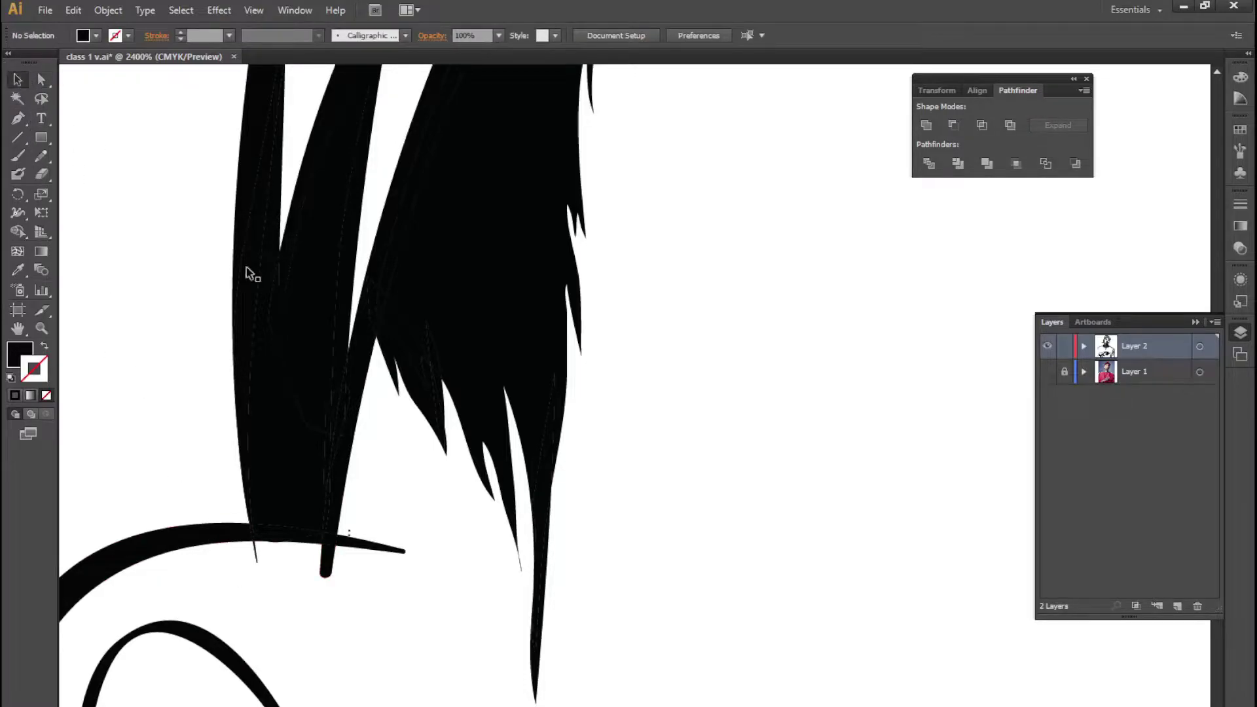
click(331, 559)
key(ctrl+0)
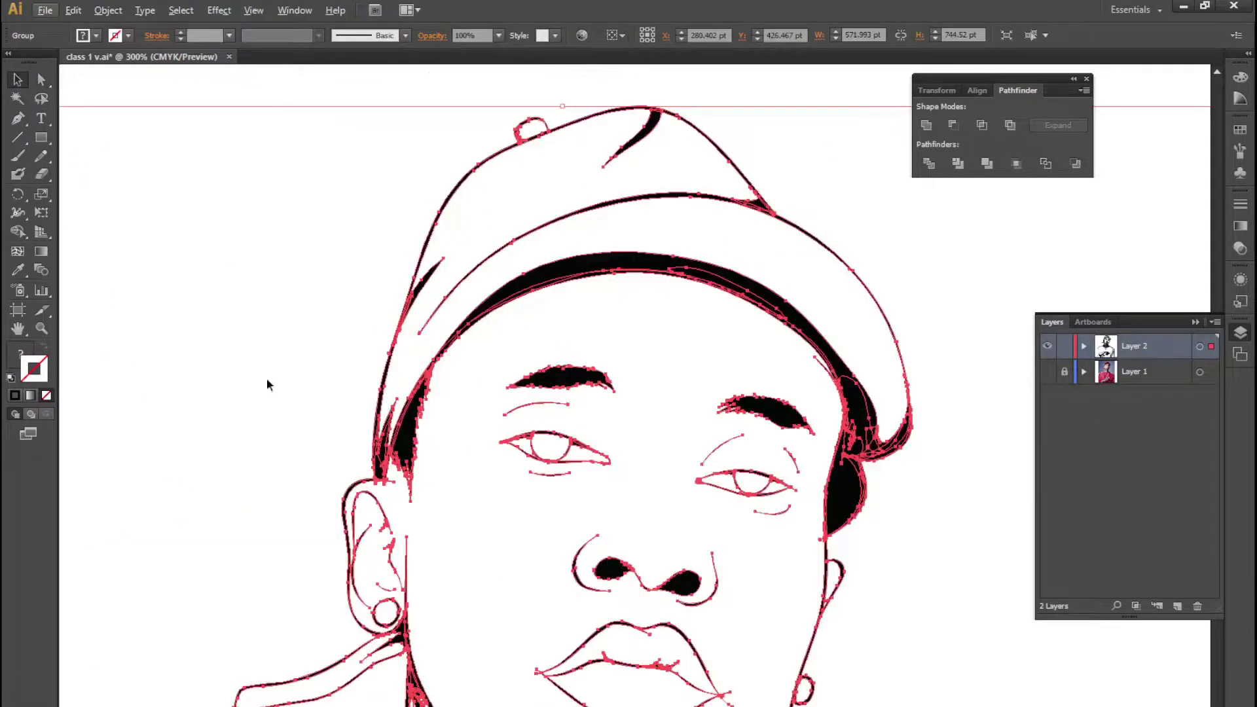
click(41, 79)
click(232, 258)
Delete the stray fragment and leftover spike point at the sideburn hair tip
scroll(409, 606, up, 5)
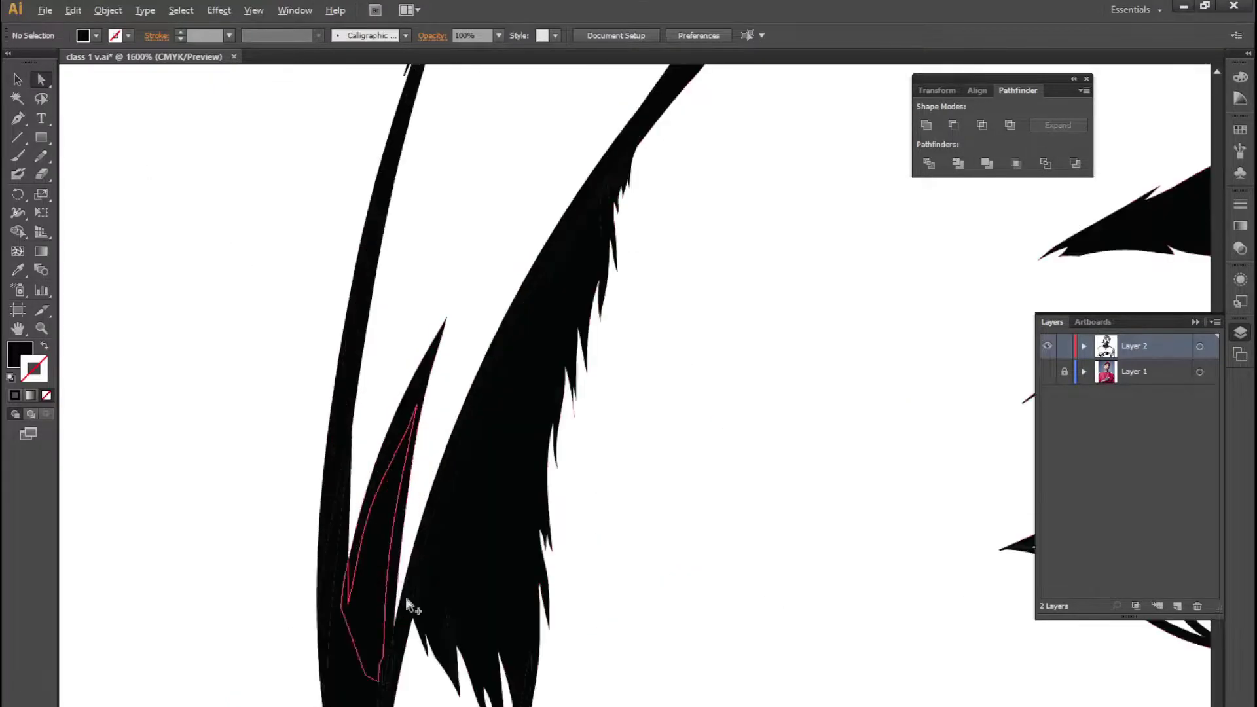
click(596, 295)
scroll(331, 684, down, 2)
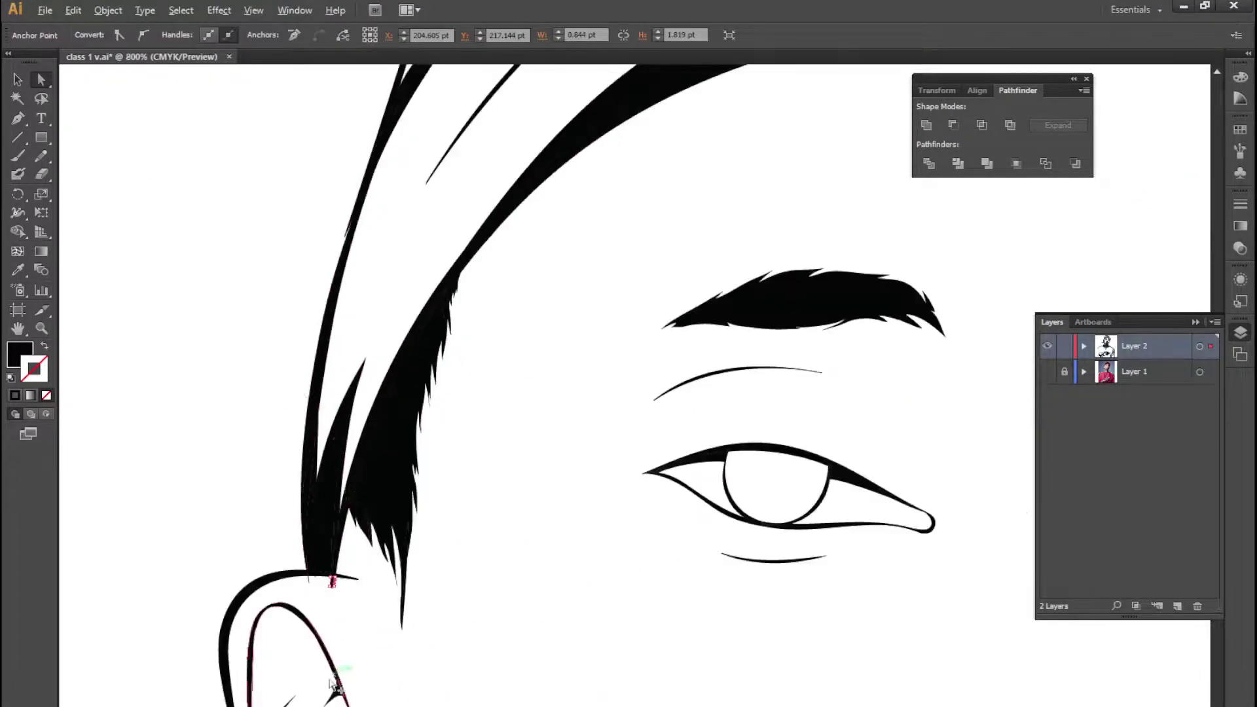
scroll(330, 685, up, 1)
scroll(315, 609, up, 2)
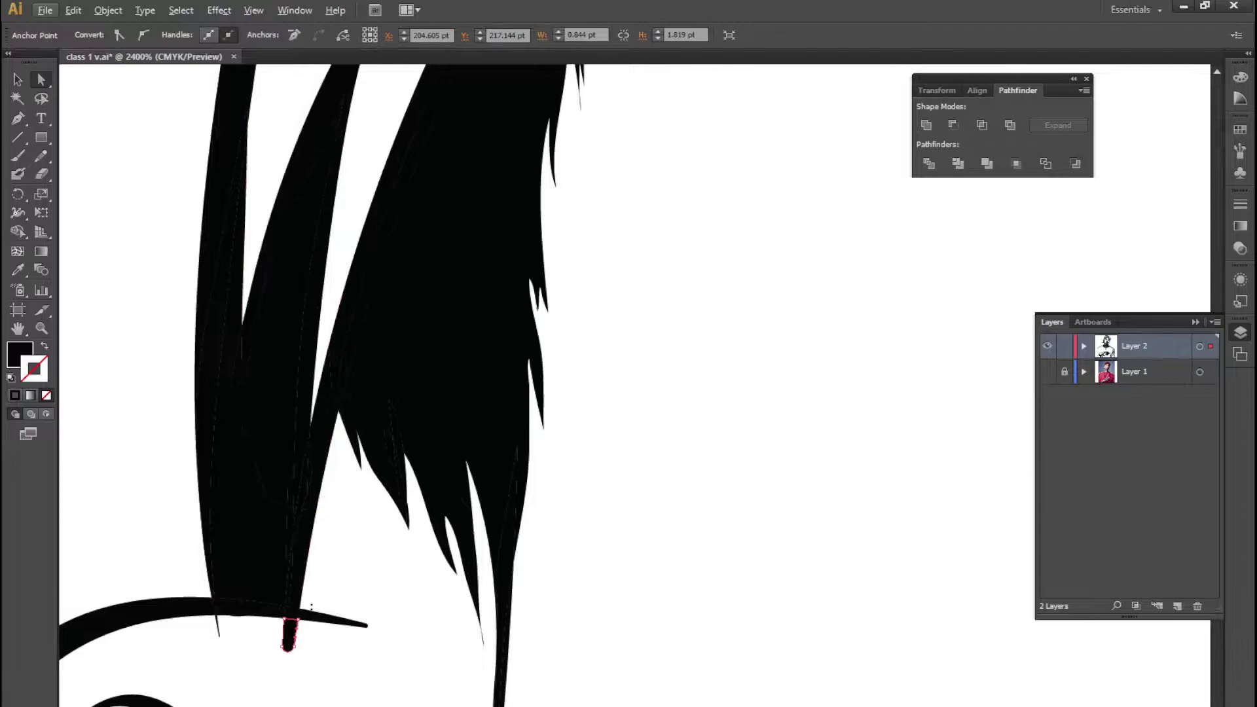
drag(370, 694, 559, 249)
key(Delete)
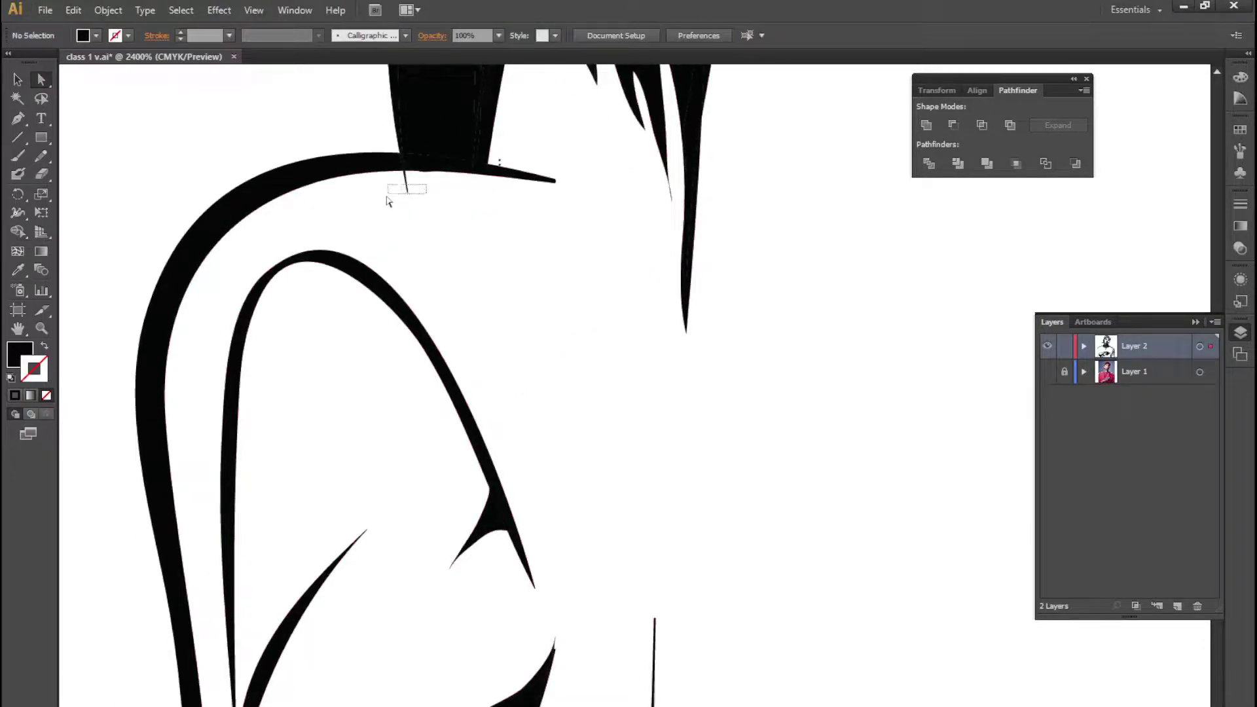
drag(407, 192, 500, 160)
click(510, 230)
Pan and zoom to inspect the ear strap, earring and shoulder outline
scroll(319, 232, down, 5)
scroll(316, 379, up, 4)
scroll(393, 365, up, 2)
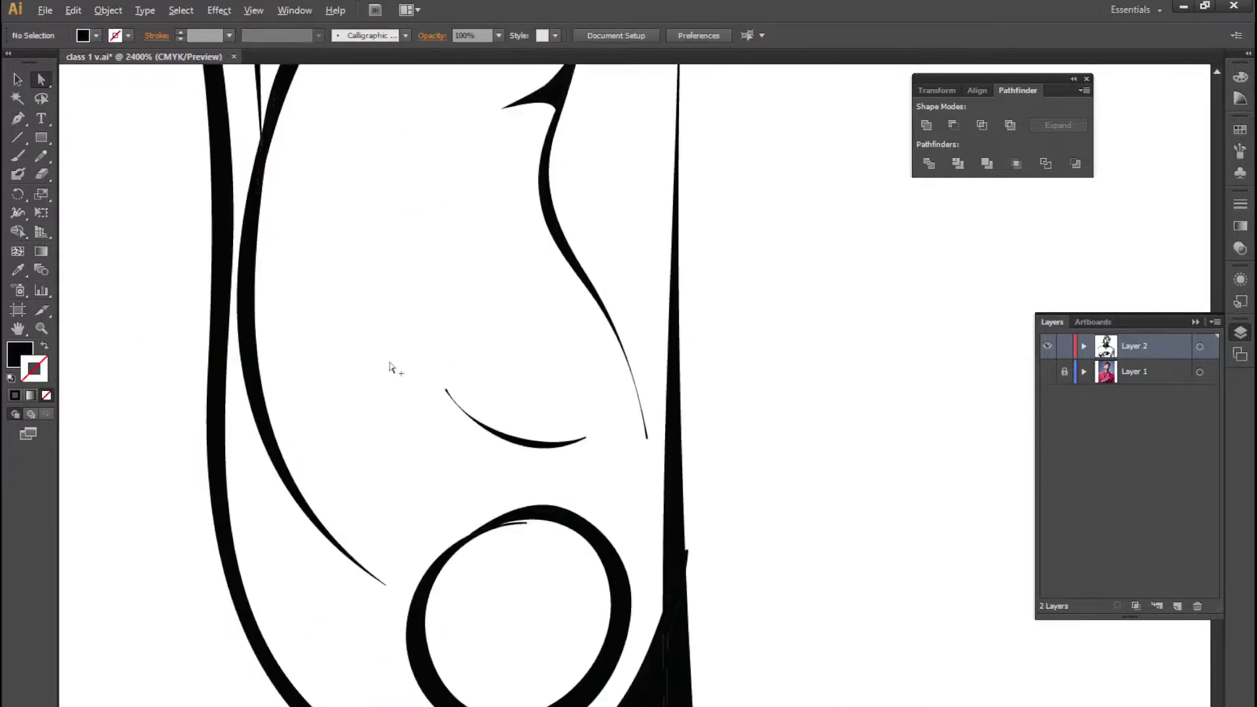
scroll(488, 345, down, 3)
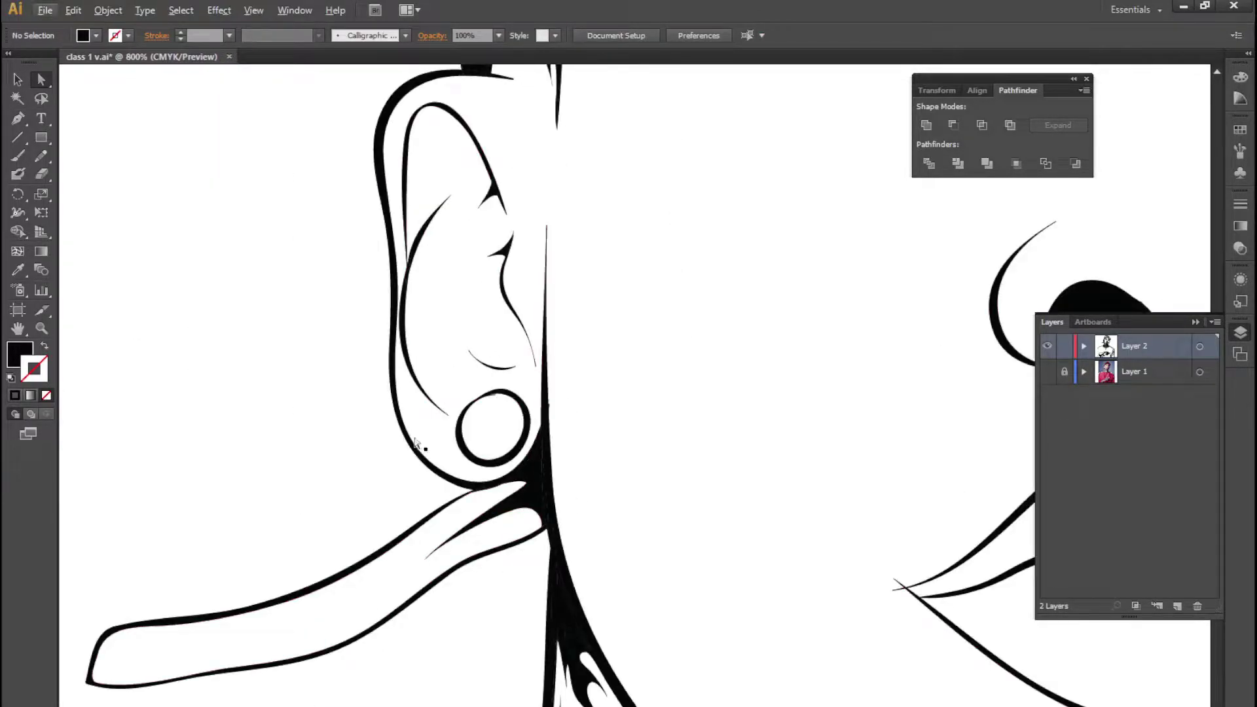
mouse_move(316, 454)
mouse_down()
mouse_move(280, 54)
mouse_move(595, 188)
mouse_move(886, 6)
mouse_up()
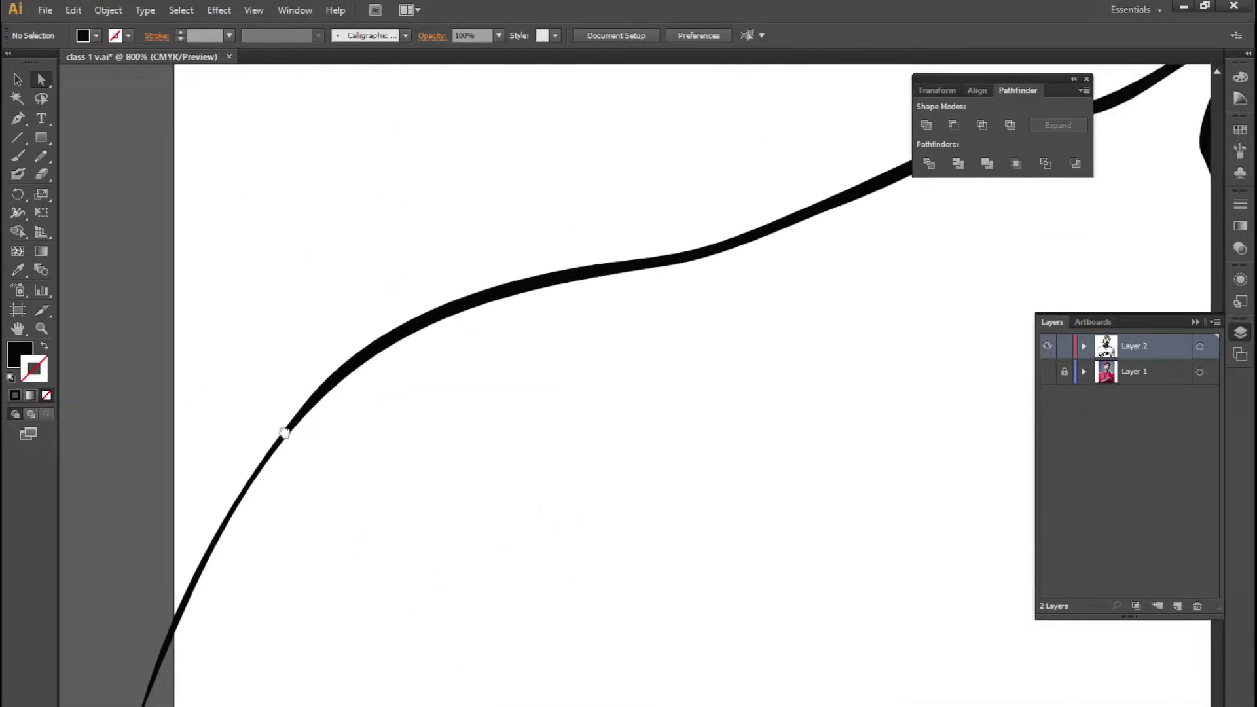
drag(288, 434, 500, 404)
scroll(435, 380, down, 2)
scroll(505, 564, down, 2)
scroll(505, 565, up, 1)
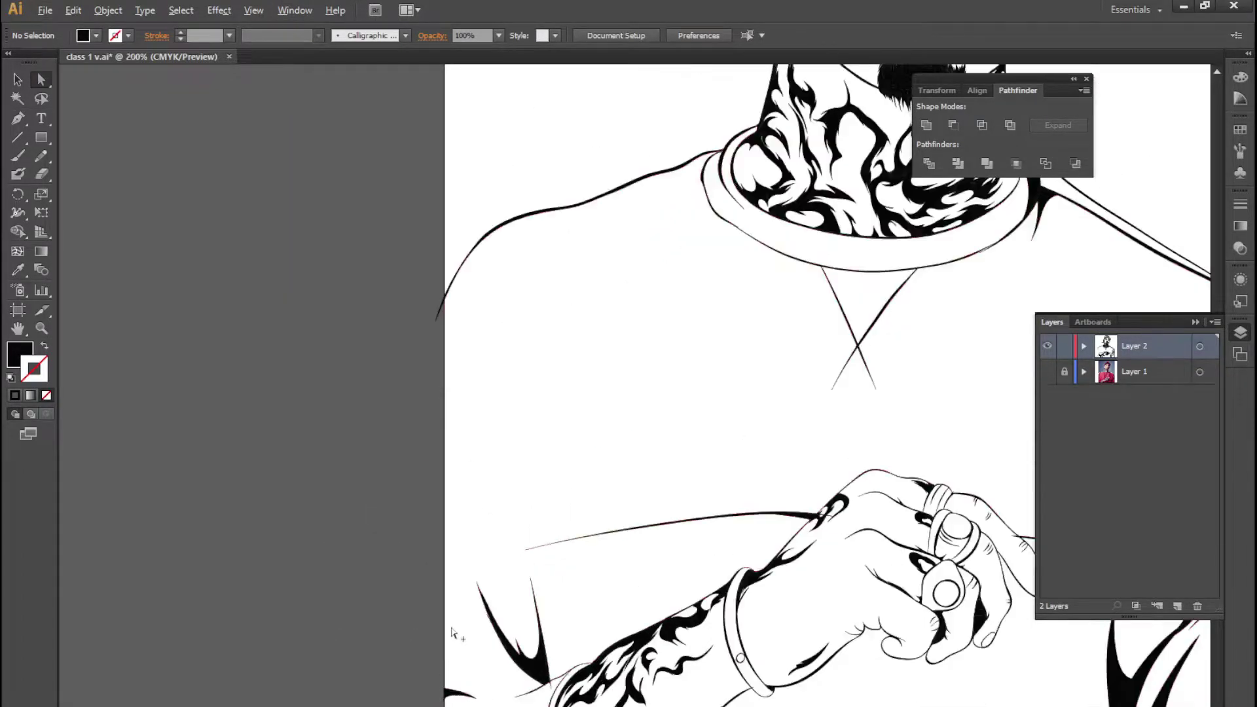
scroll(449, 458, up, 1)
scroll(385, 410, down, 2)
scroll(401, 458, down, 1)
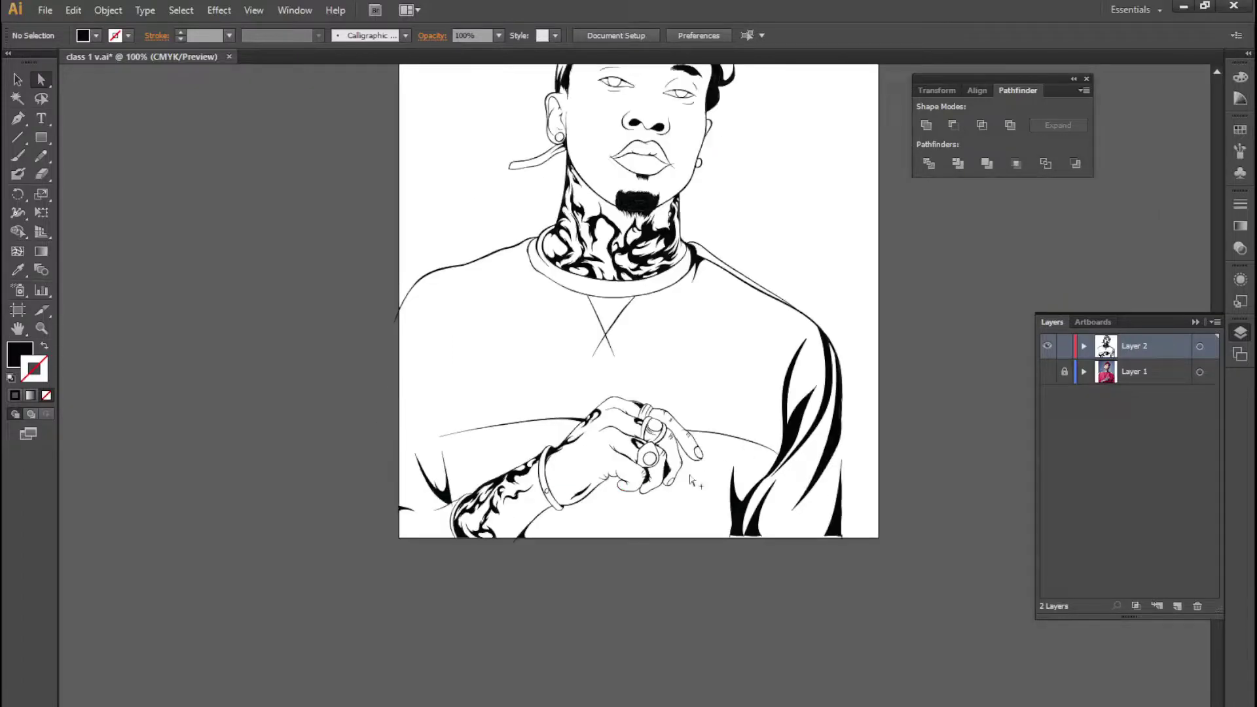
scroll(612, 482, up, 1)
scroll(926, 428, up, 3)
alt+scroll(954, 571, down, 2)
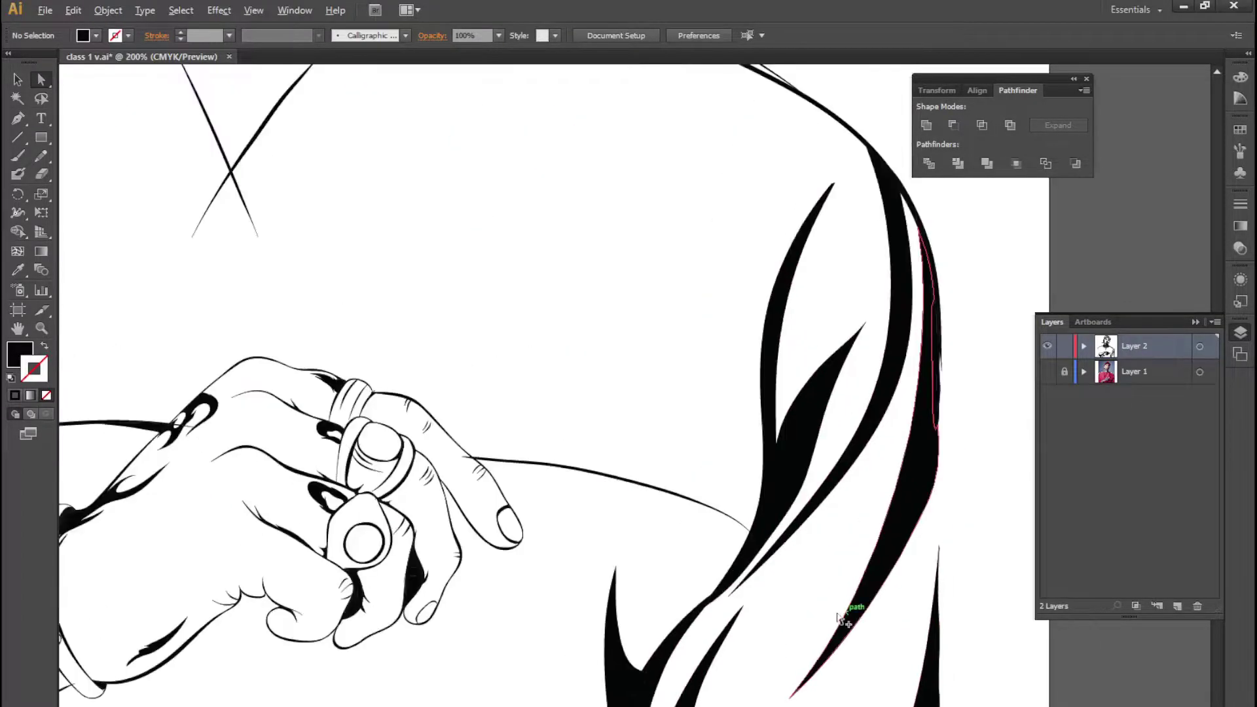
alt+scroll(901, 543, down, 1)
Undo the last change, then select and deselect all the artwork to check it
key(ctrl+z)
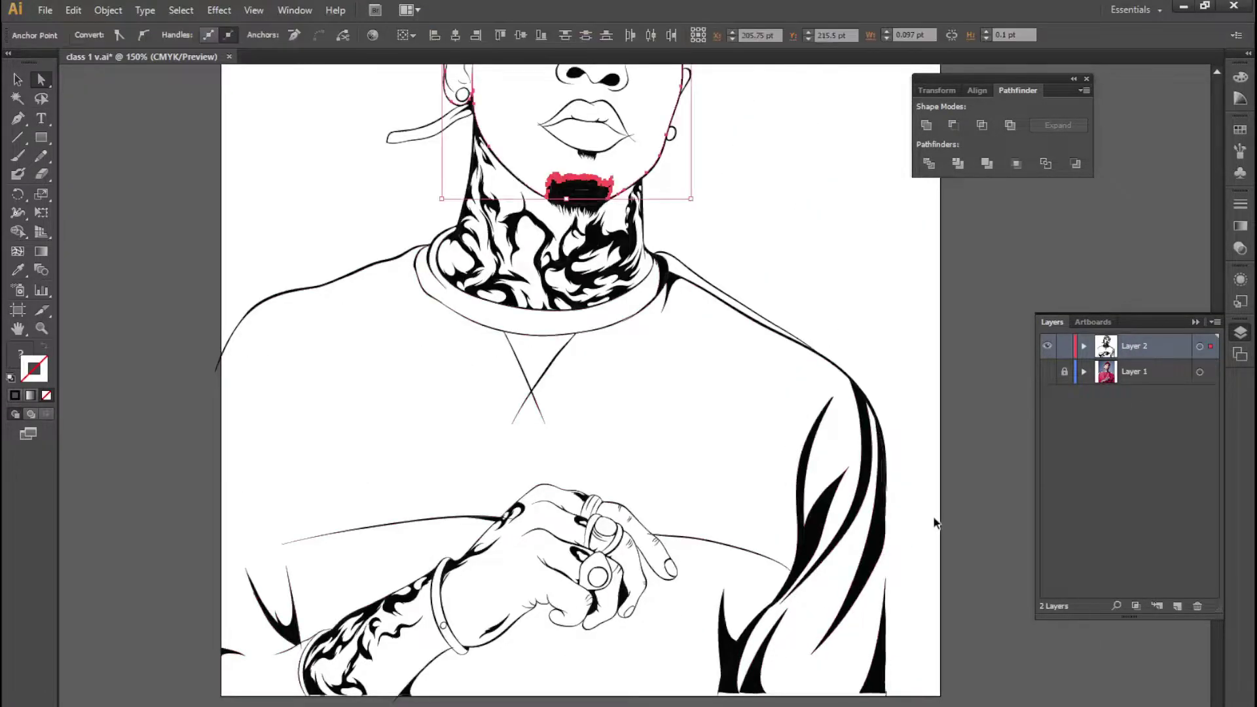
key(ctrl+a)
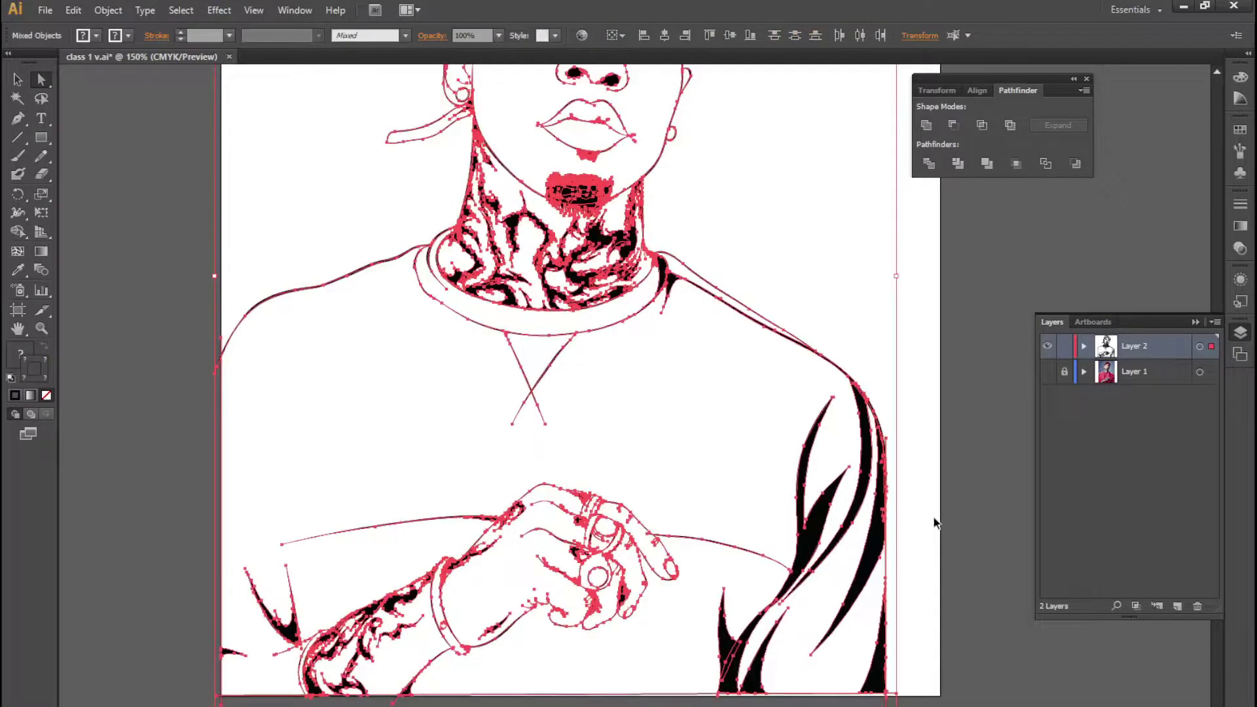
click(935, 522)
alt+scroll(919, 593, up, 4)
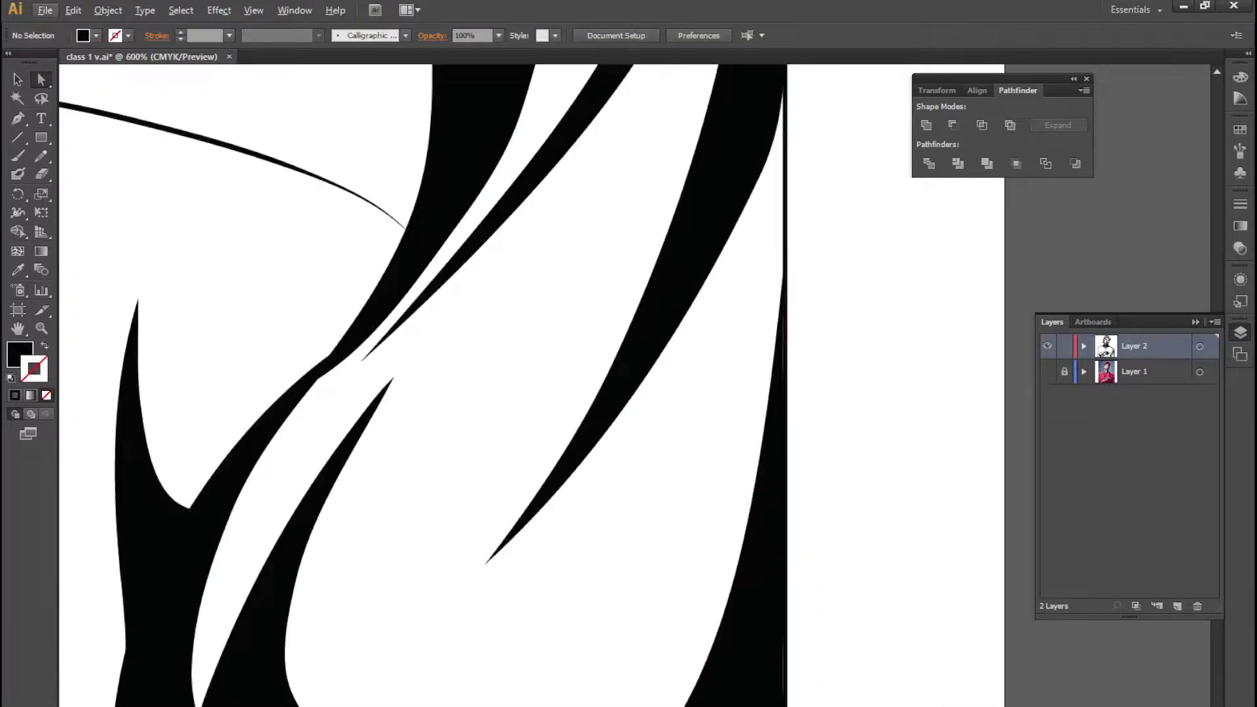
alt+scroll(968, 645, down, 3)
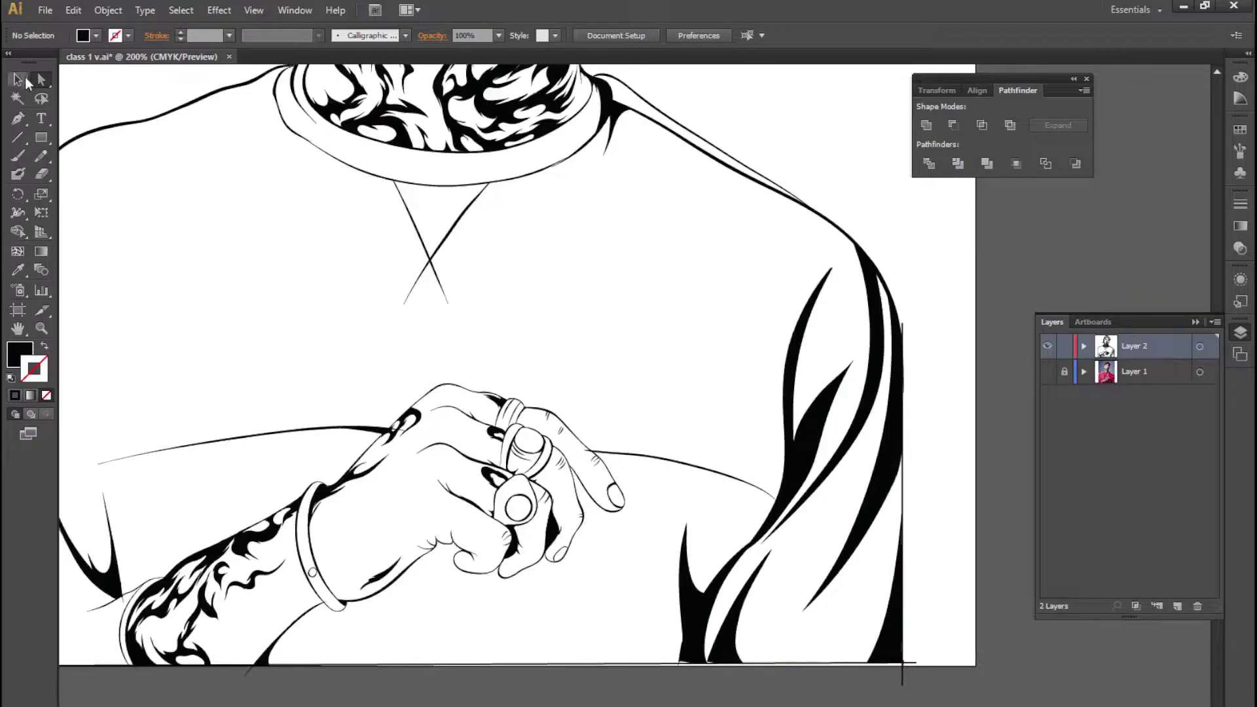
Expand the sleeve-edge vertical line and the bottom horizontal line into filled shapes
mouse_move(187, 292)
mouse_down()
mouse_move(528, 370)
mouse_move(347, 437)
mouse_up()
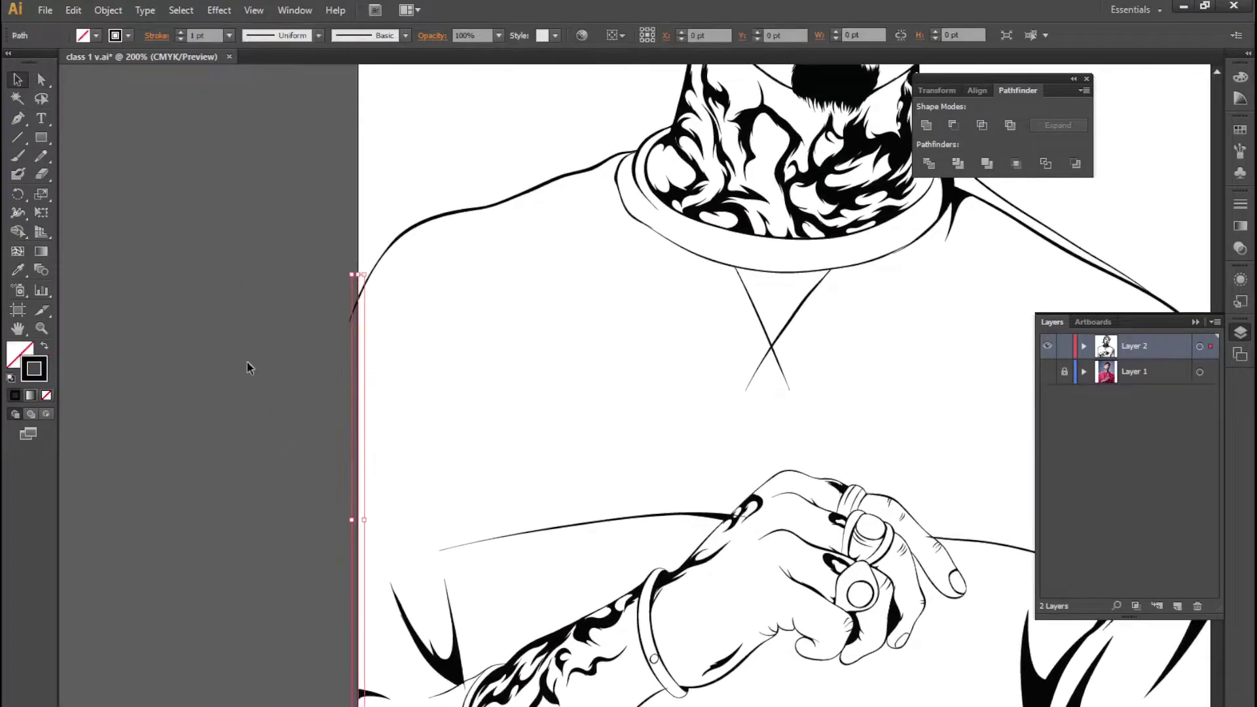
click(108, 9)
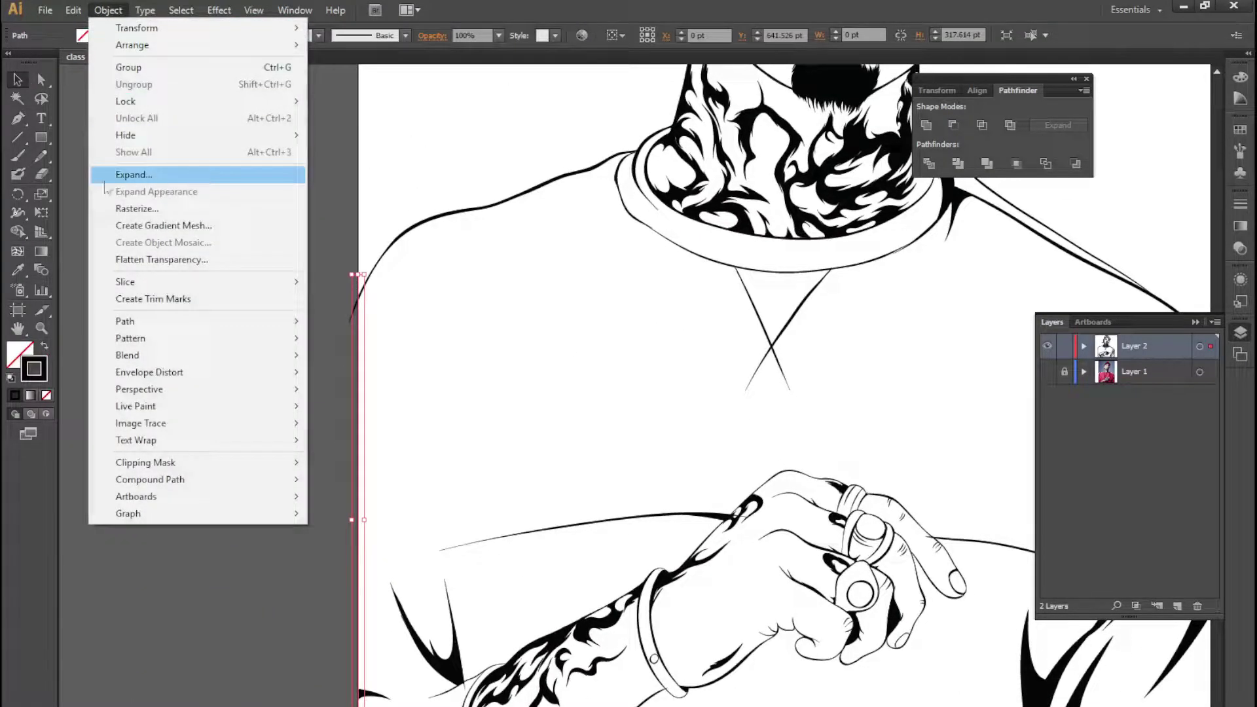
click(134, 175)
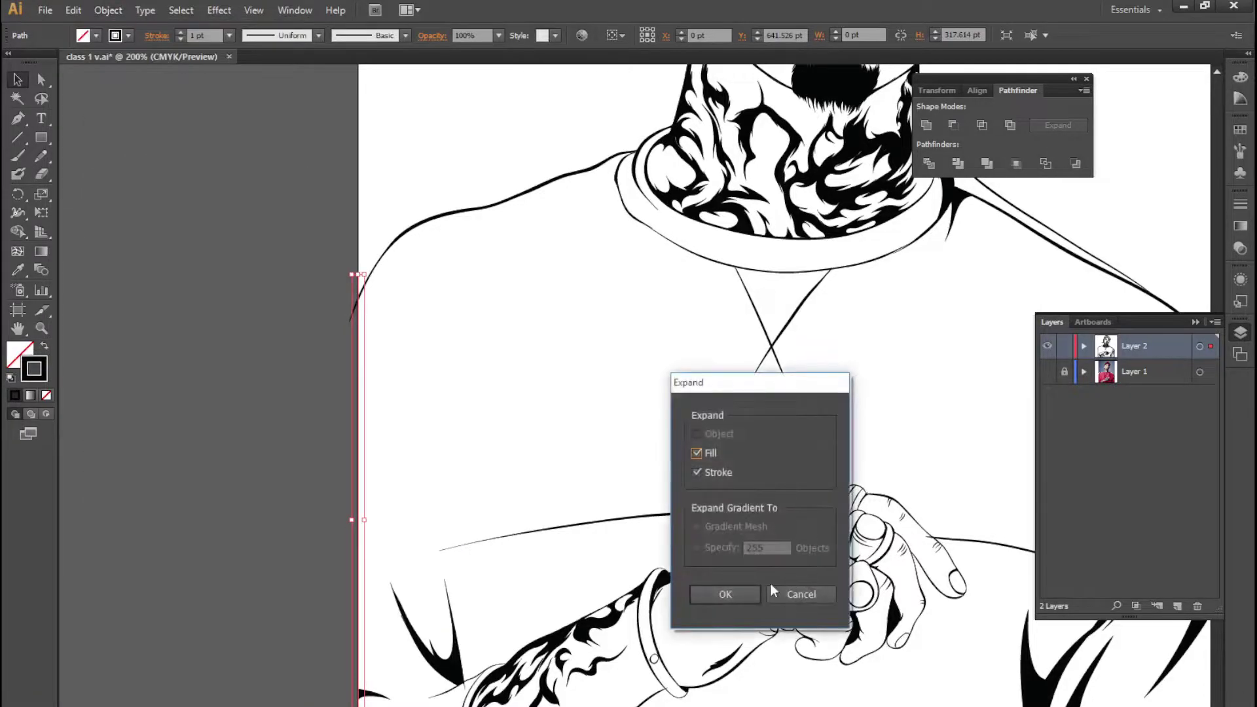
click(726, 595)
mouse_move(579, 396)
mouse_down()
mouse_move(509, 305)
mouse_move(316, 292)
mouse_move(179, 315)
mouse_up()
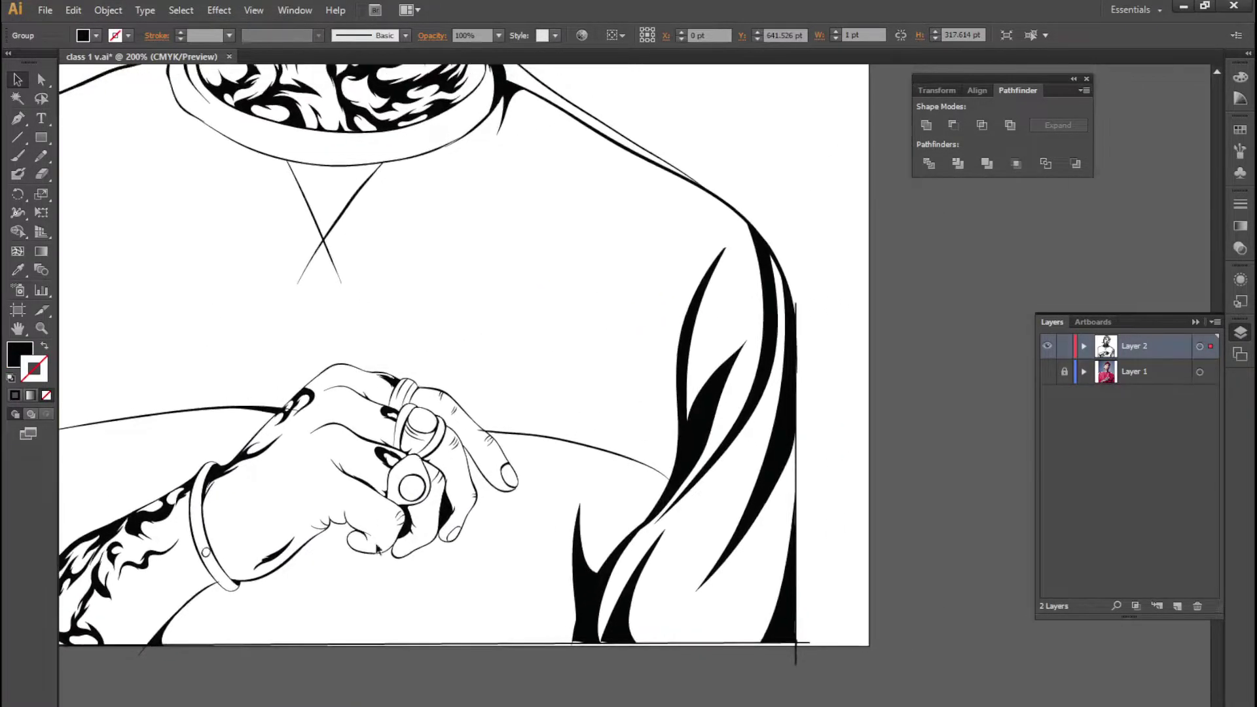
drag(402, 606, 482, 645)
click(108, 10)
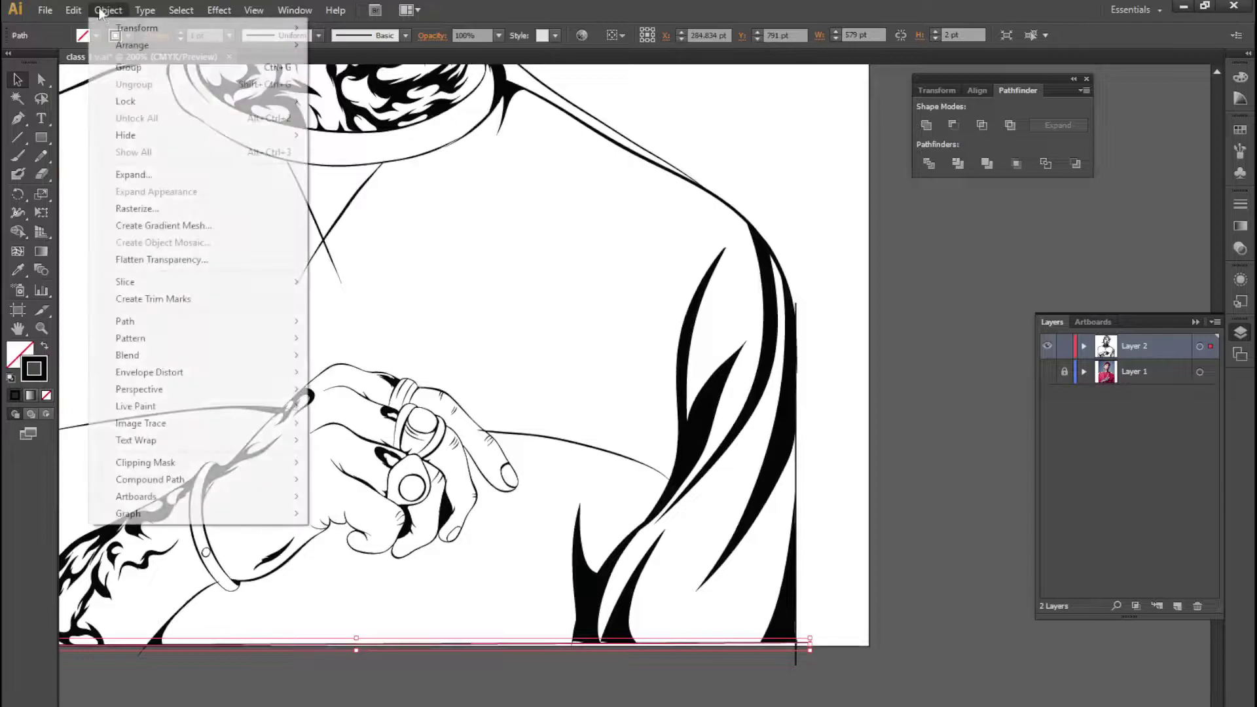
click(134, 175)
click(726, 594)
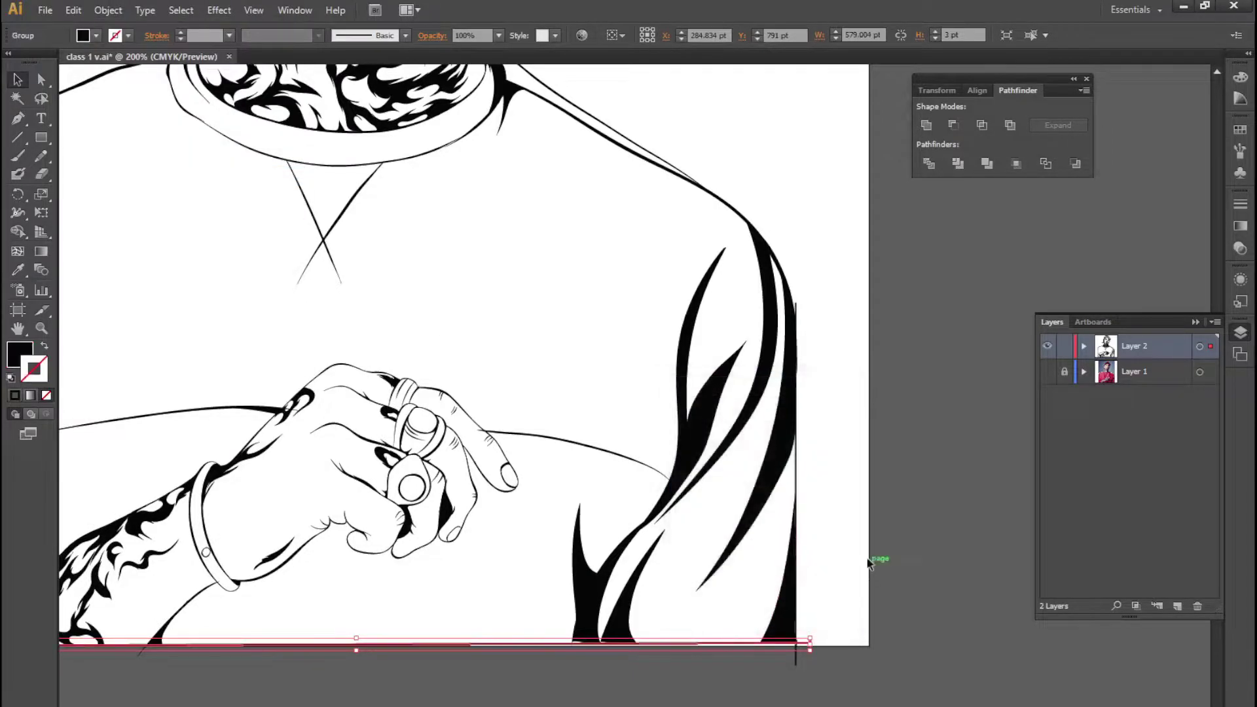
Expand the right sleeve vertical line into a filled shape, then select all line art
scroll(852, 556, up, 2)
scroll(817, 544, up, 1)
drag(734, 308, 687, 330)
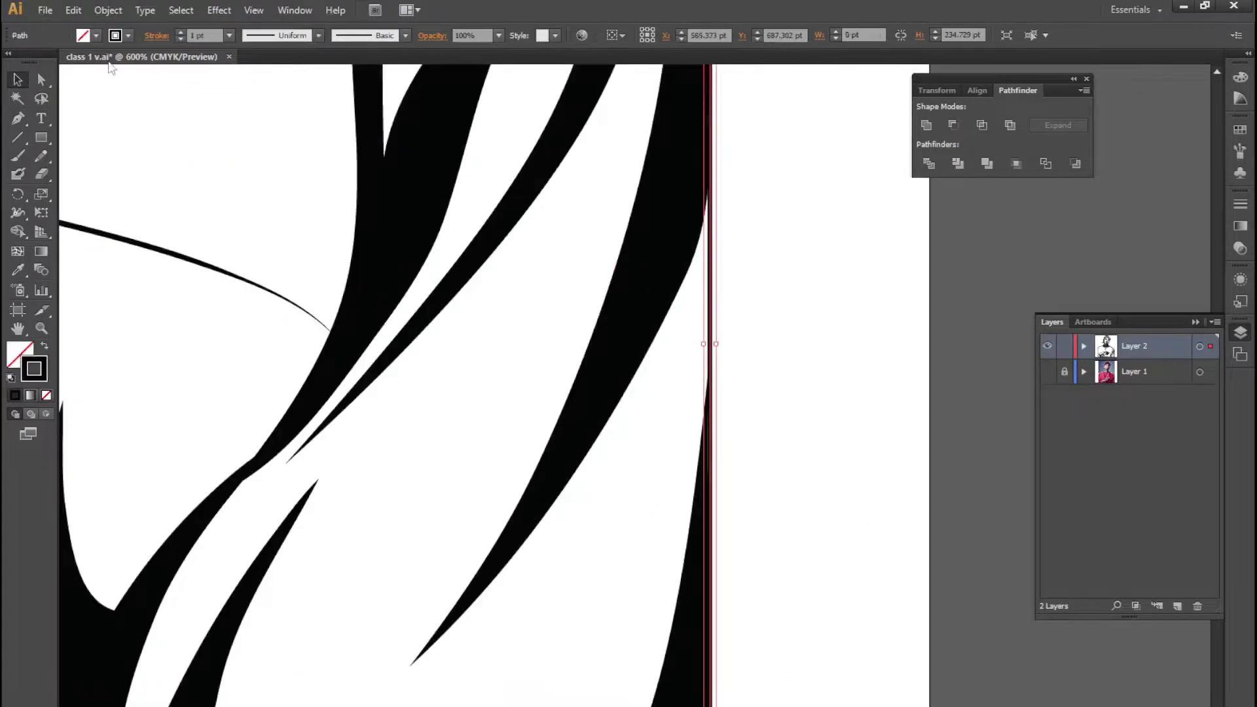
click(108, 10)
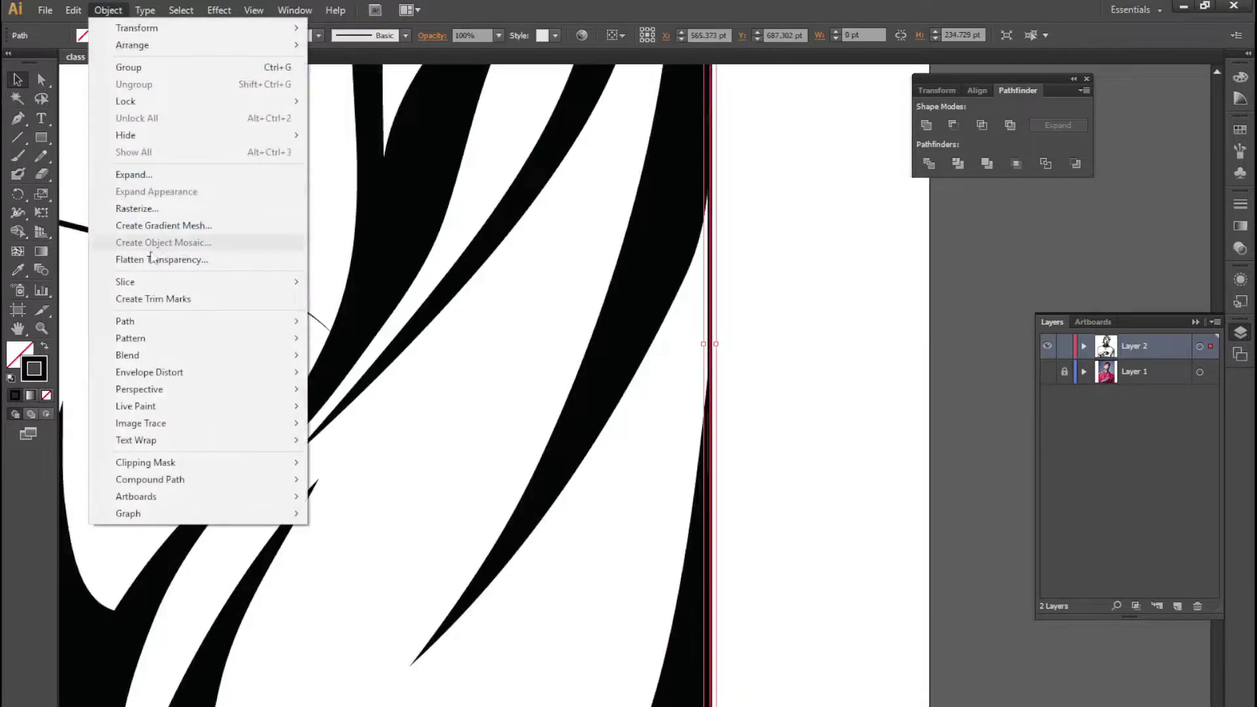
click(134, 175)
click(723, 593)
scroll(650, 616, down, 3)
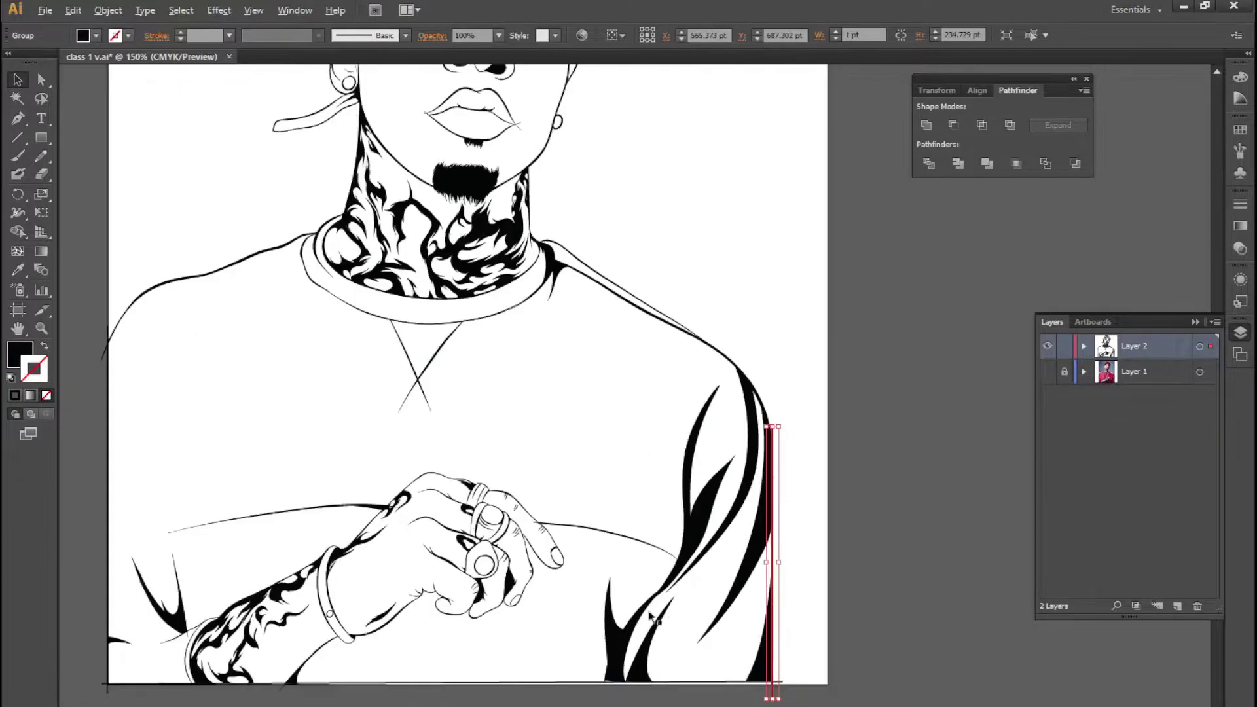
scroll(650, 615, down, 2)
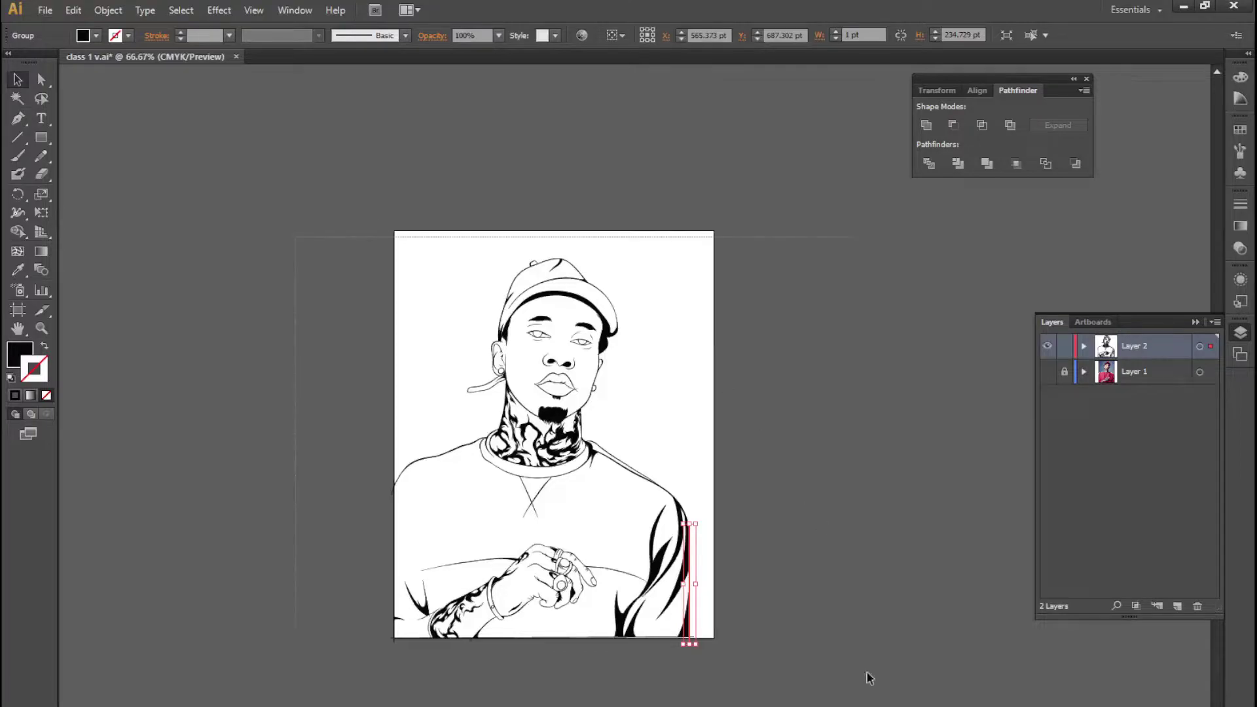
key(ctrl+a)
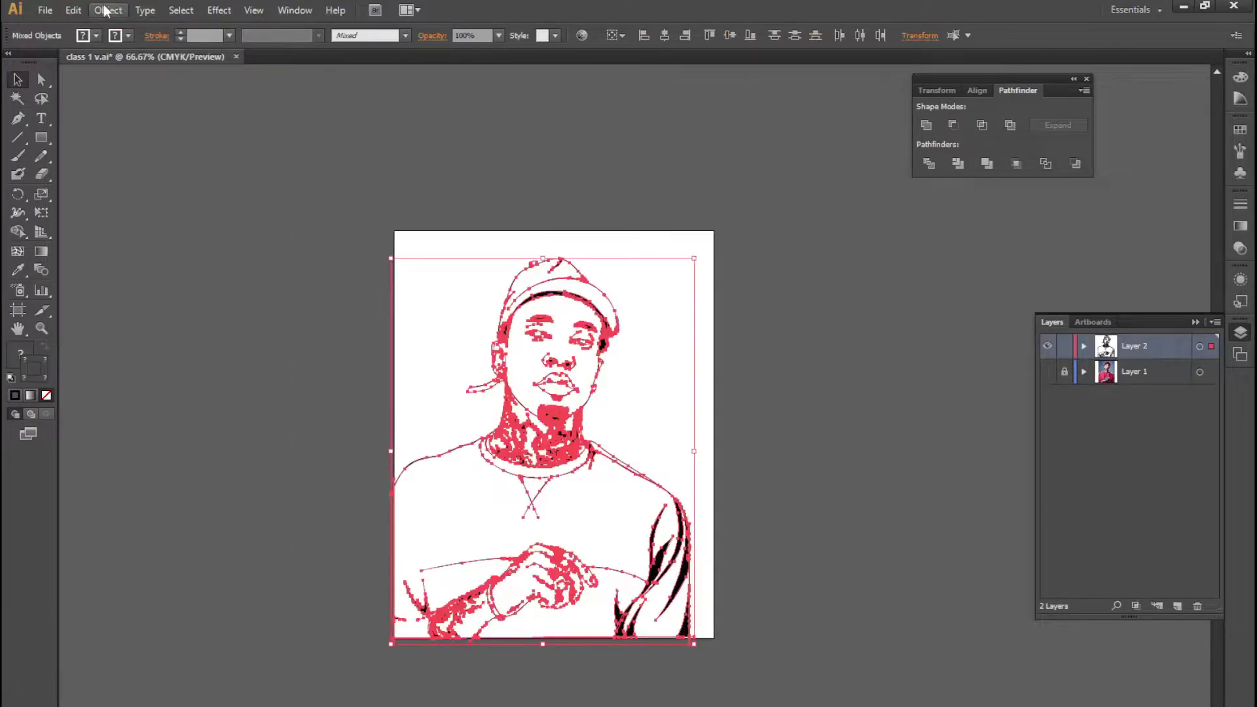
Expand the line art's appearance into filled shapes and apply Pathfinder Divide
click(105, 10)
click(173, 192)
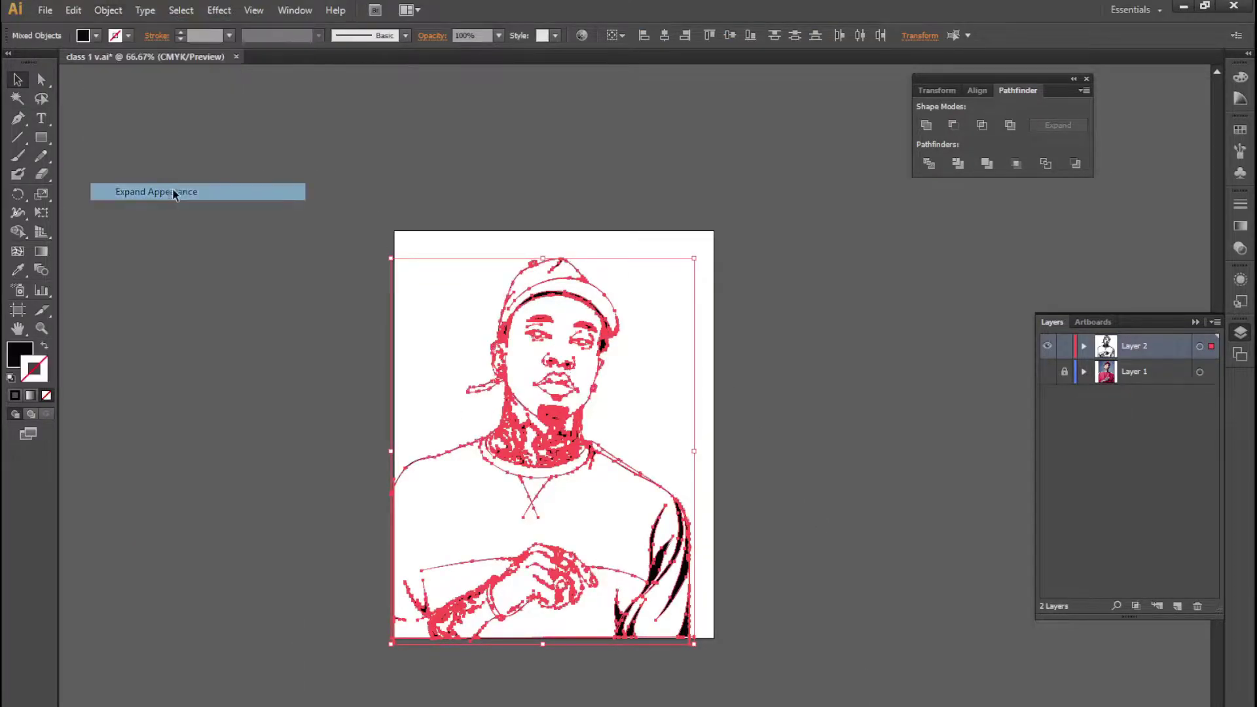
click(928, 163)
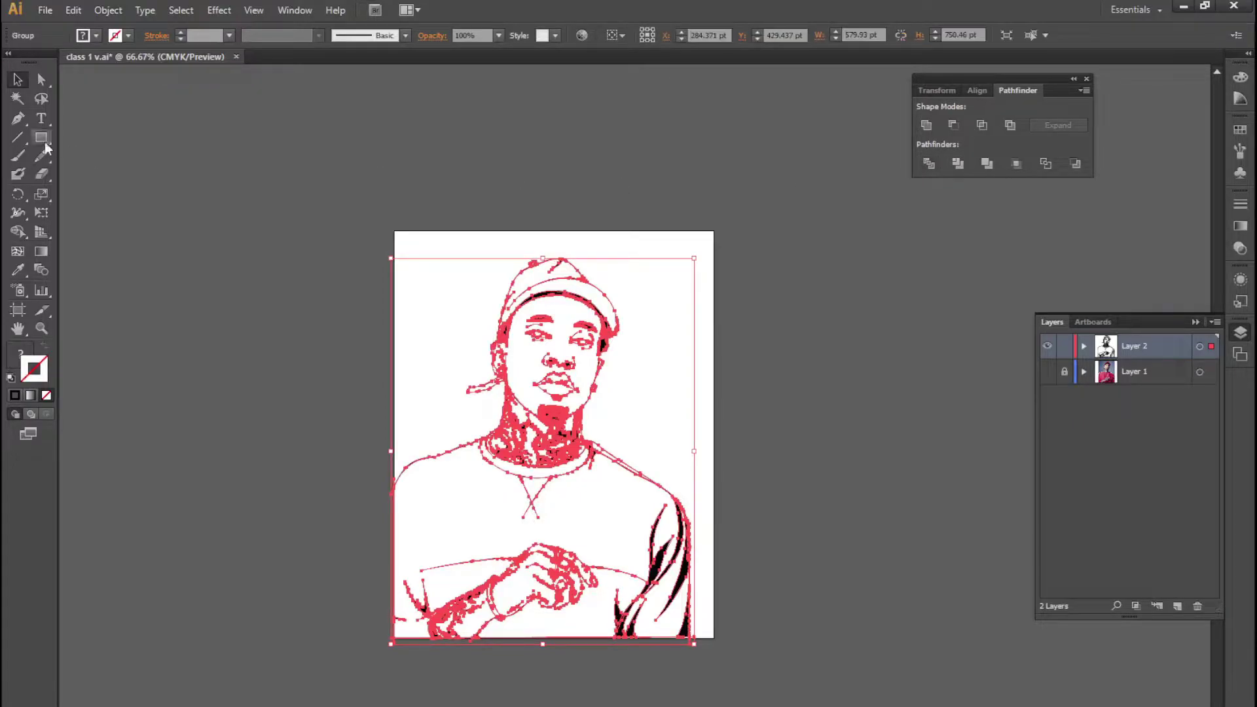
click(407, 179)
Zoom in to inspect the divided joins where the hair meets the ear and at the lip corner
scroll(549, 184, up, 5)
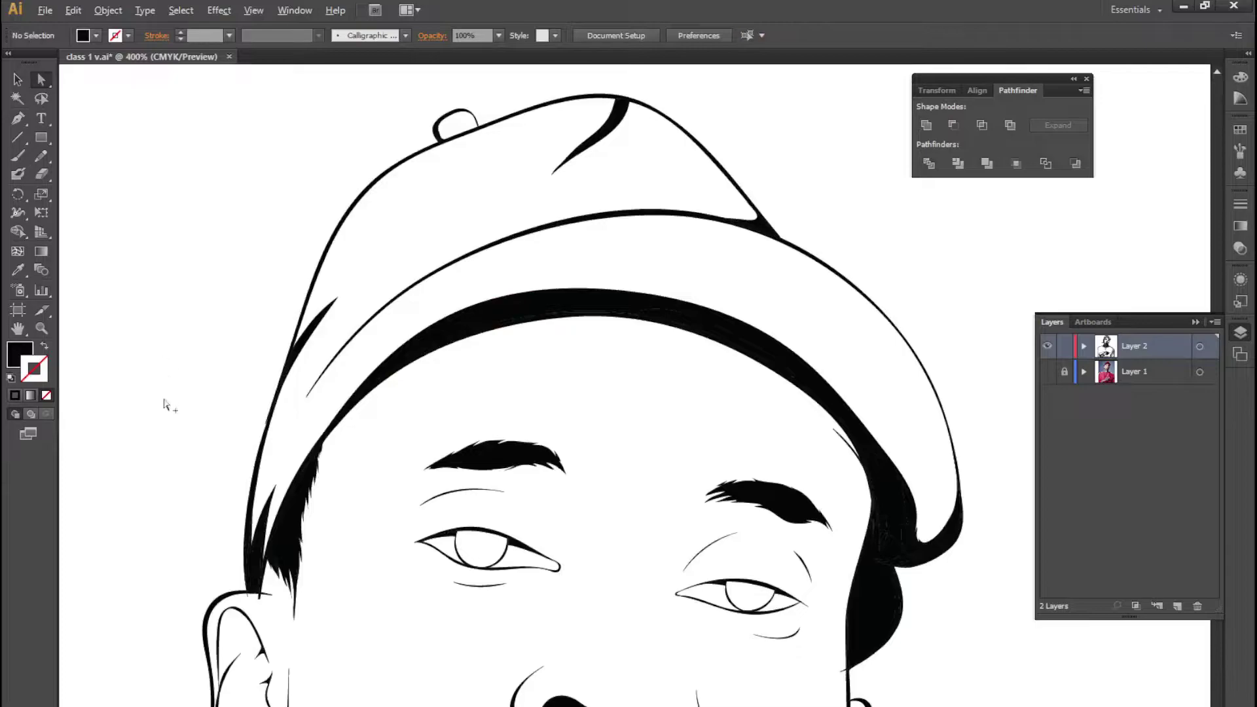
scroll(184, 633, up, 2)
scroll(184, 633, up, 2)
drag(414, 483, 311, 458)
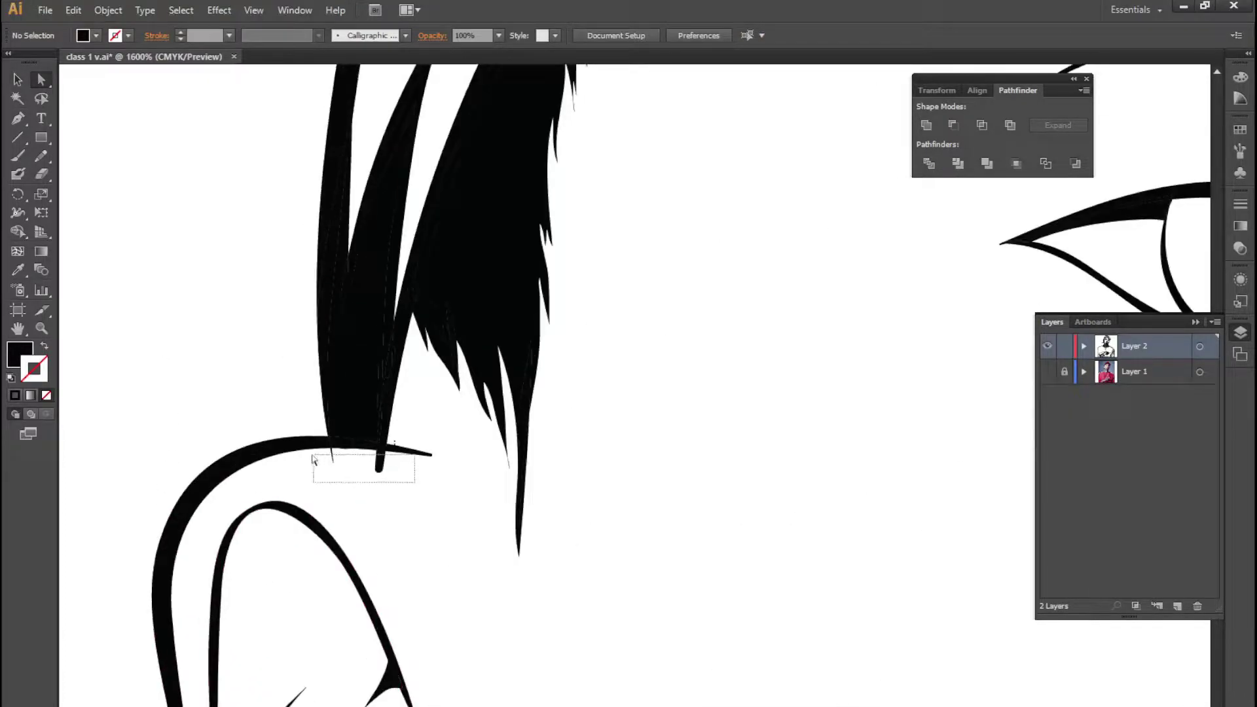
scroll(385, 362, down, 10)
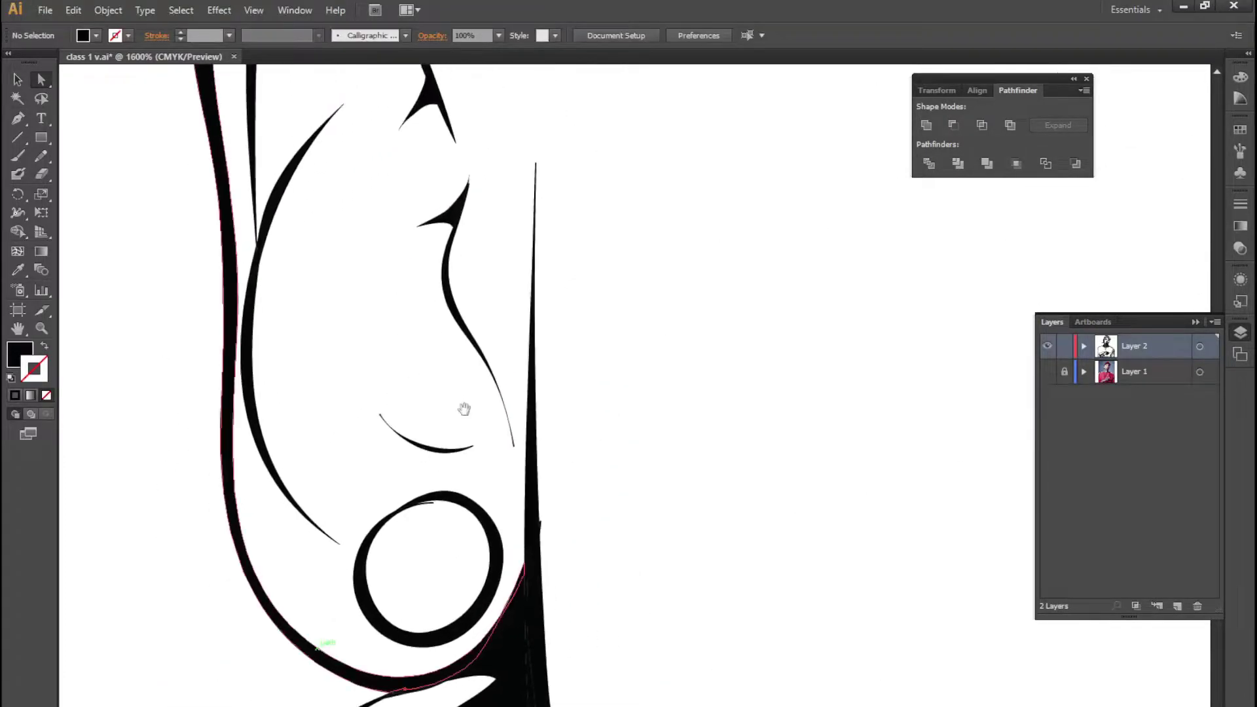
scroll(464, 409, down, 5)
scroll(659, 618, up, 2)
drag(750, 450, 684, 704)
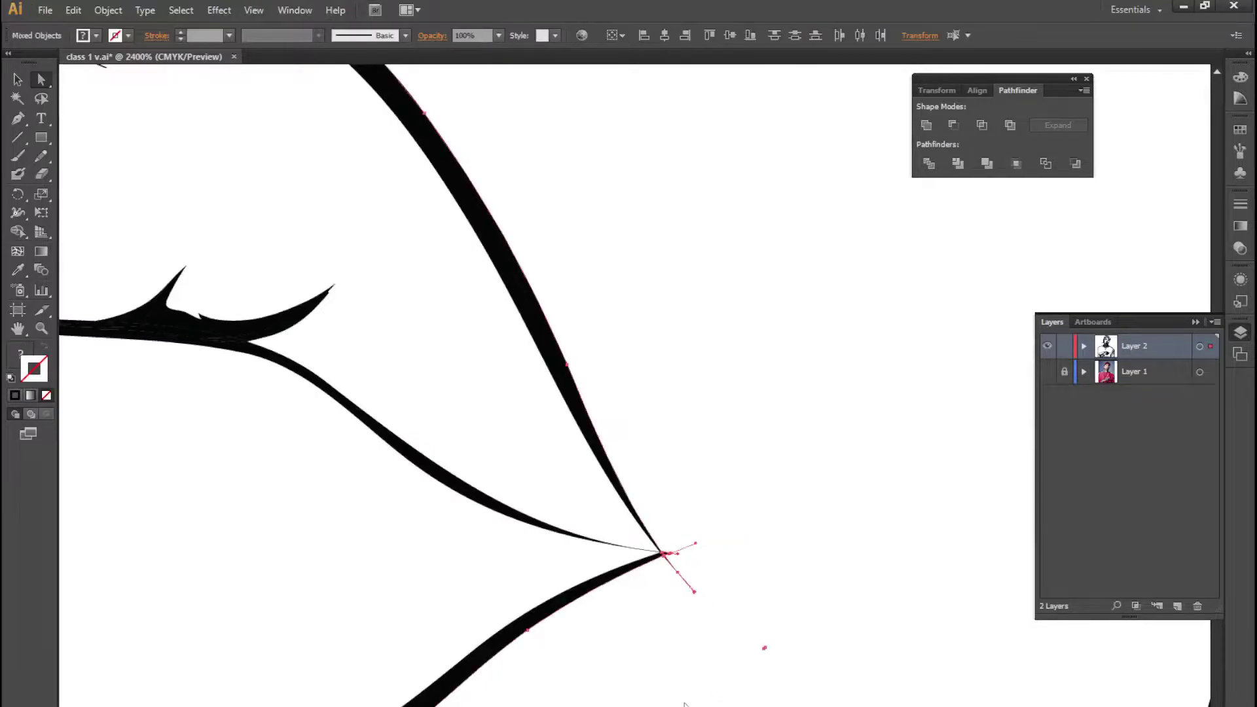
click(684, 704)
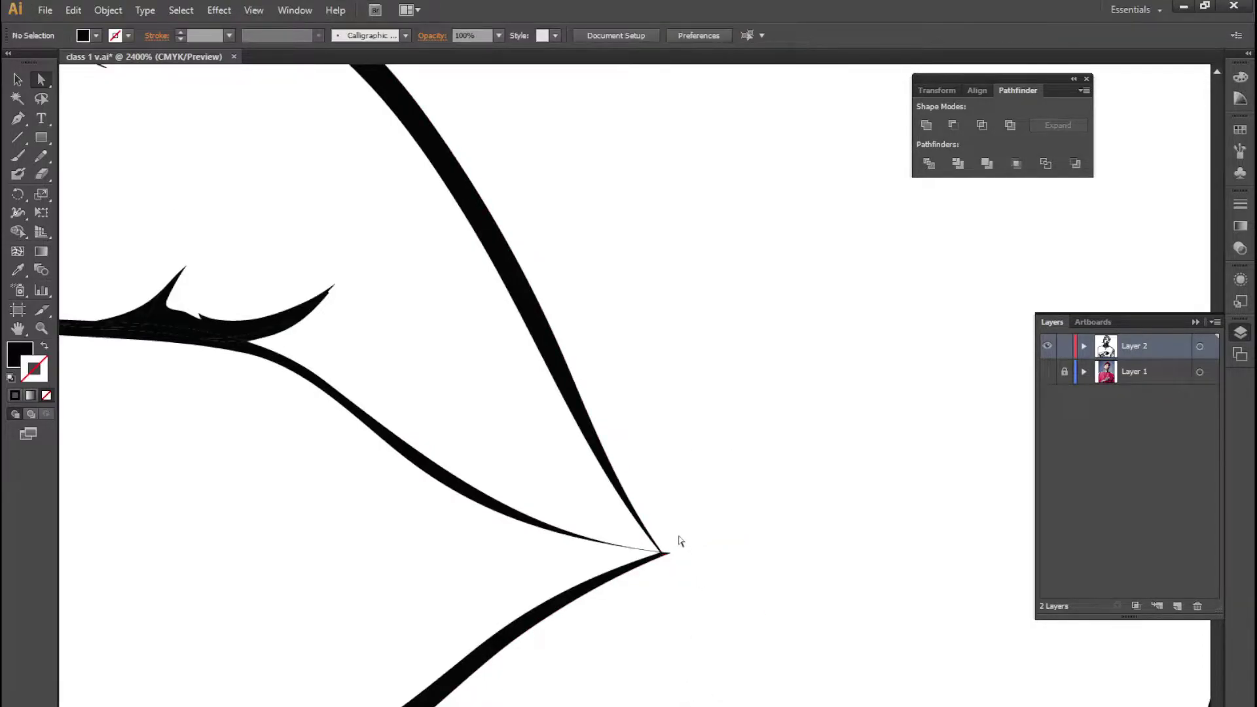
scroll(679, 546, up, 3)
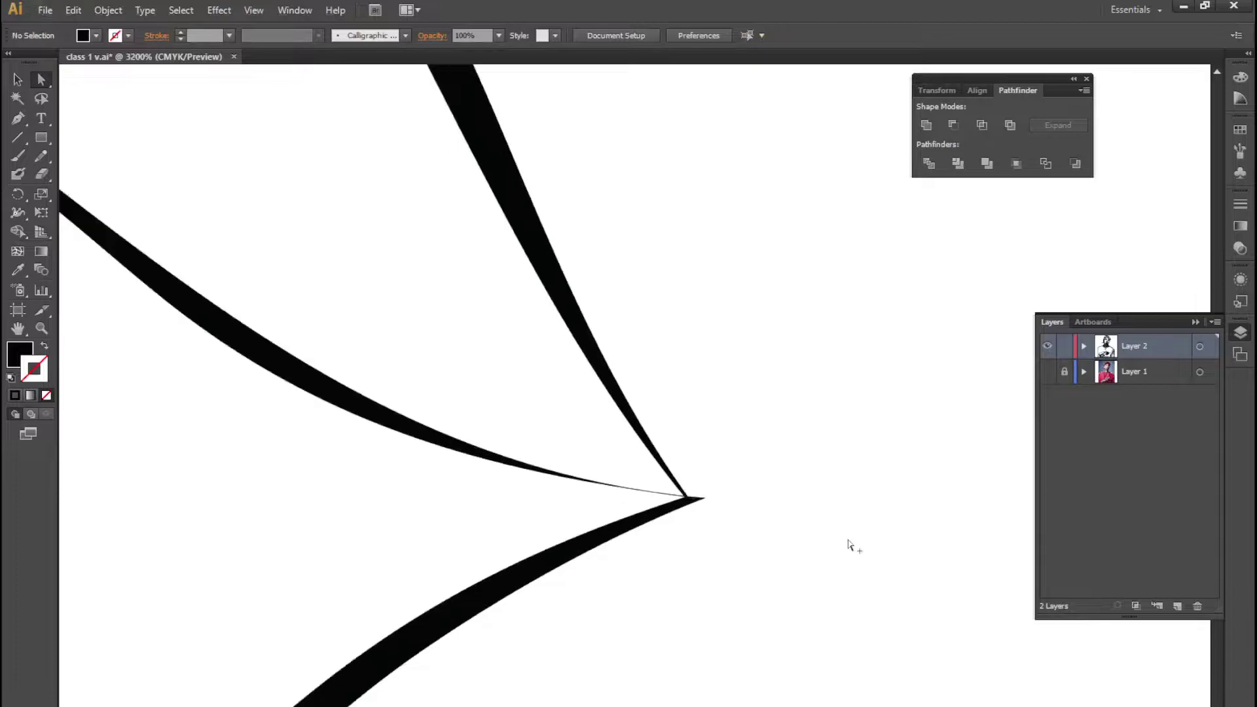
scroll(849, 544, down, 5)
scroll(367, 429, up, 2)
scroll(393, 514, up, 2)
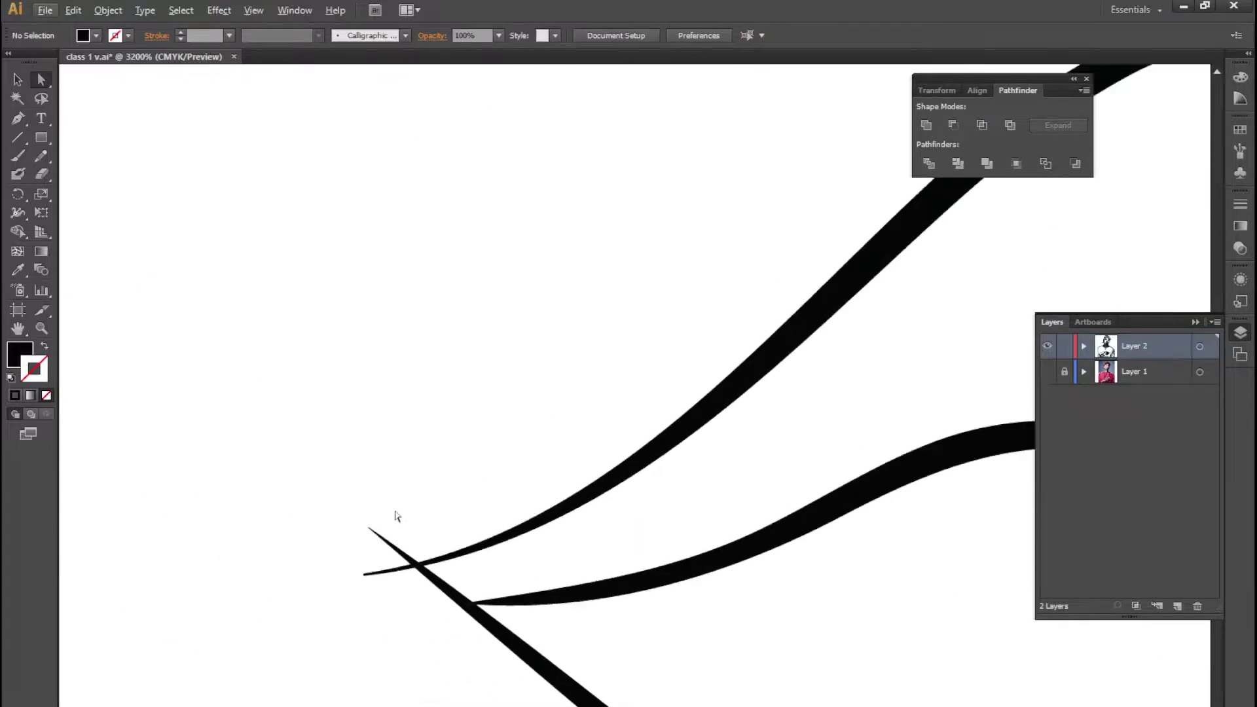
drag(390, 475, 363, 615)
scroll(348, 612, down, 3)
scroll(608, 349, up, 2)
scroll(608, 349, up, 1)
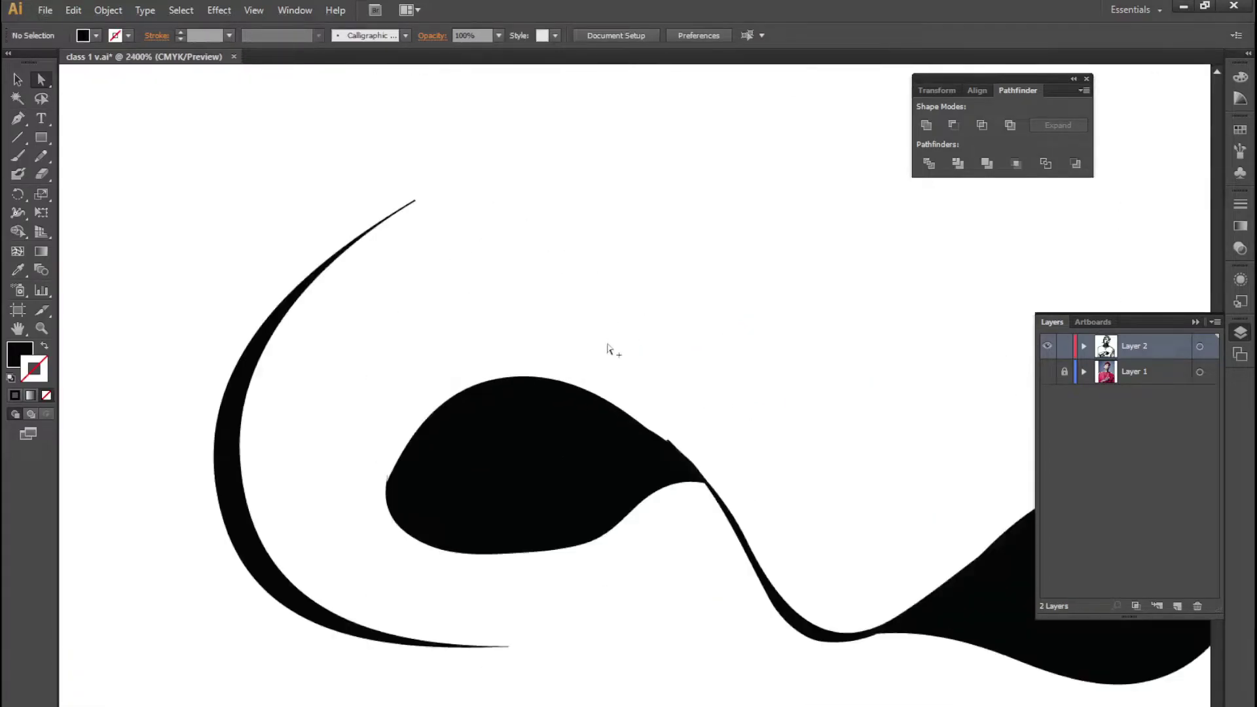
scroll(608, 349, up, 2)
scroll(687, 477, down, 4)
scroll(720, 557, up, 3)
scroll(744, 576, up, 1)
Inspect the eye corner and beard edge paths, zooming around the portrait
drag(851, 608, 941, 543)
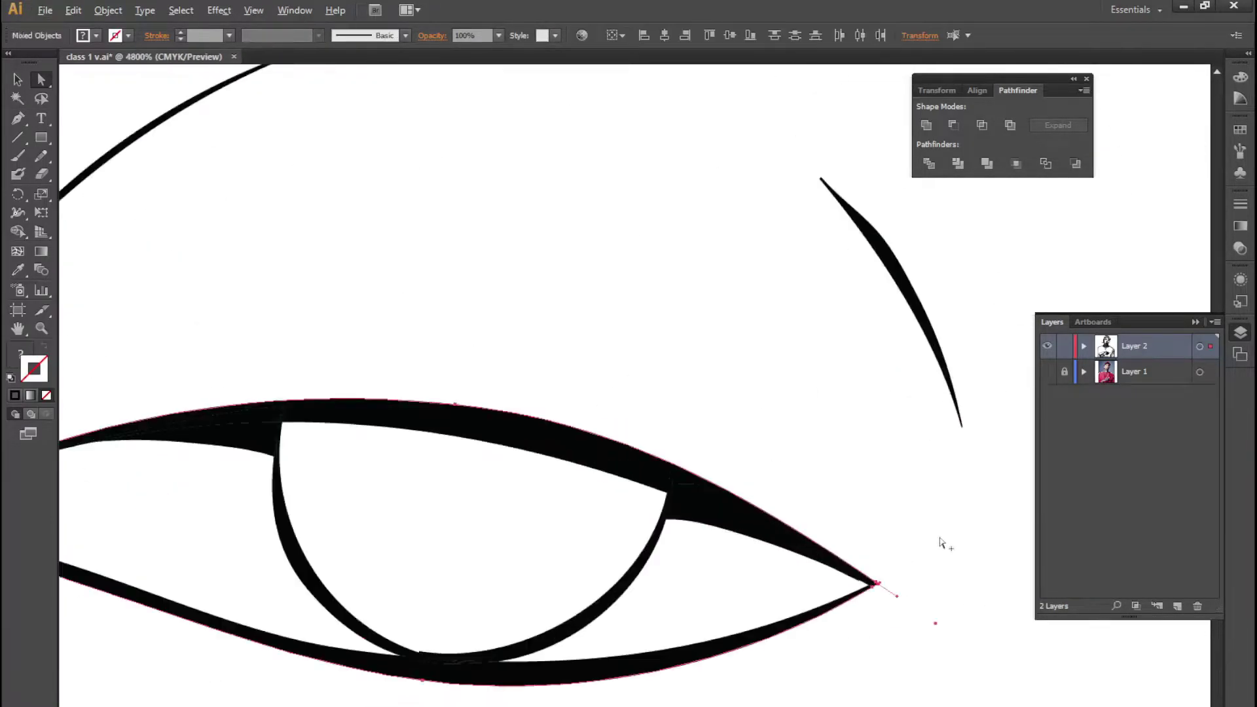
scroll(941, 543, down, 5)
scroll(735, 513, down, 2)
scroll(696, 574, up, 2)
scroll(655, 589, down, 1)
drag(584, 560, 587, 606)
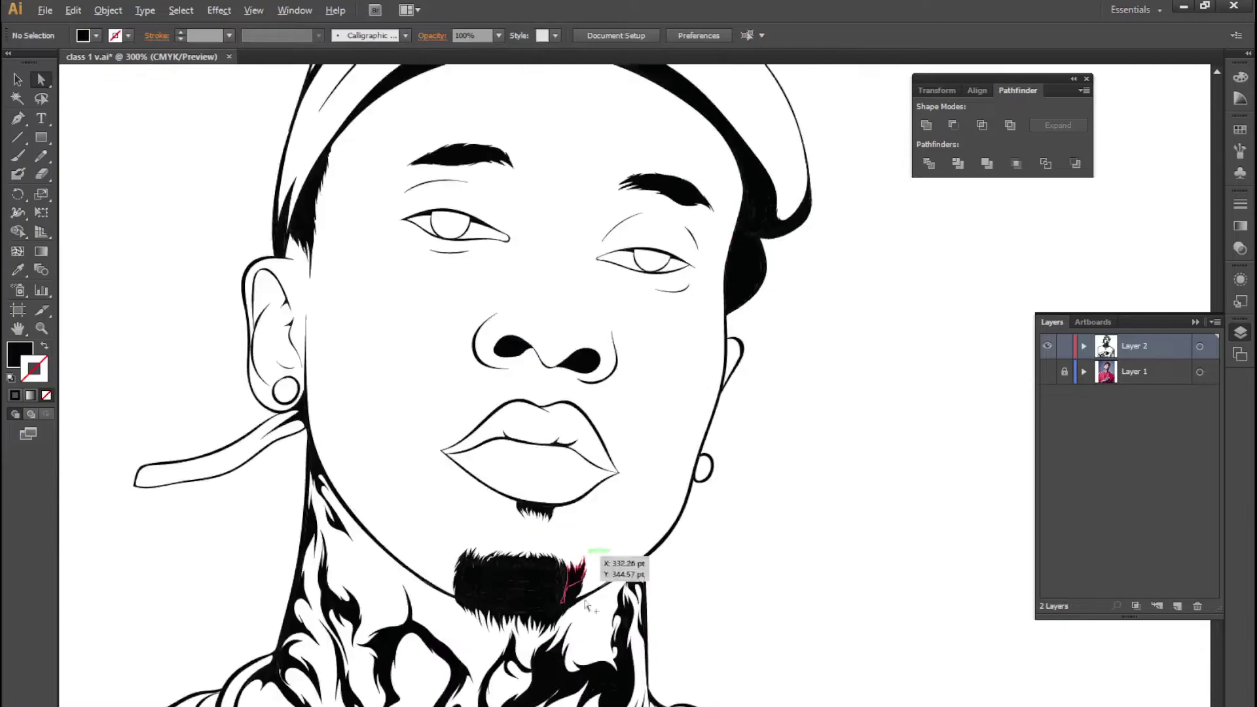
scroll(468, 343, down, 5)
scroll(426, 458, down, 5)
scroll(392, 604, up, 6)
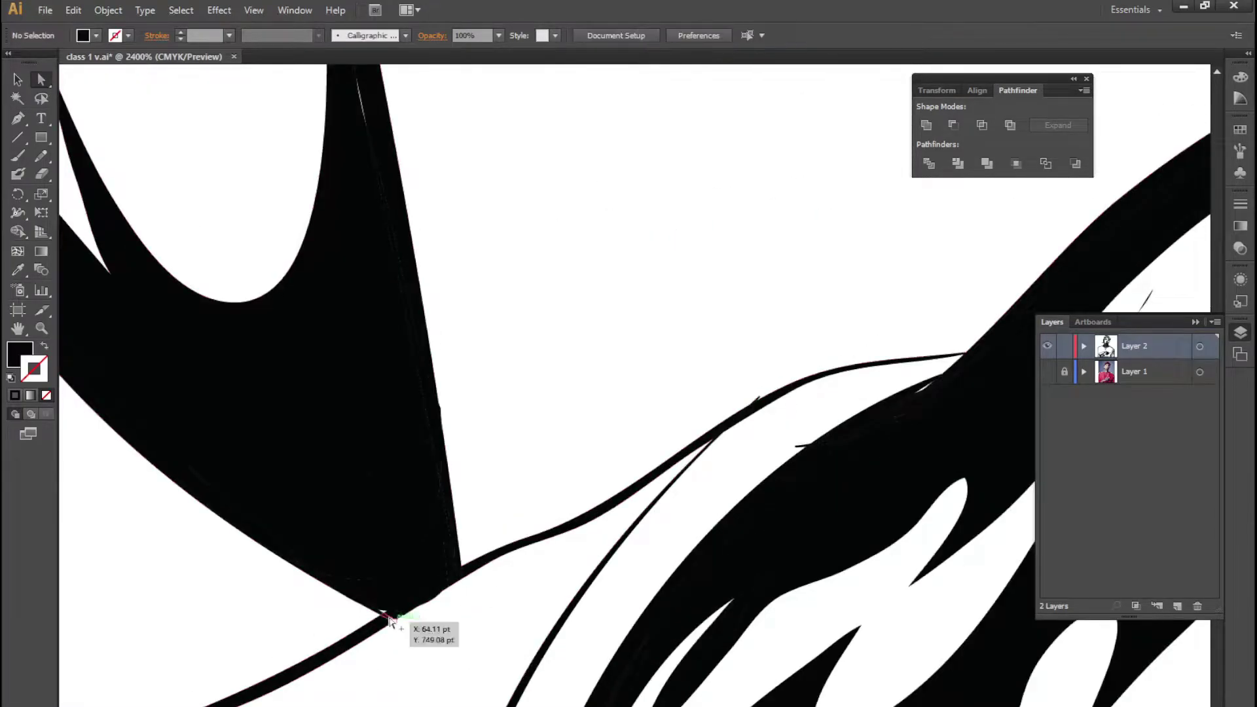
scroll(391, 623, down, 3)
scroll(589, 681, down, 2)
scroll(308, 483, down, 3)
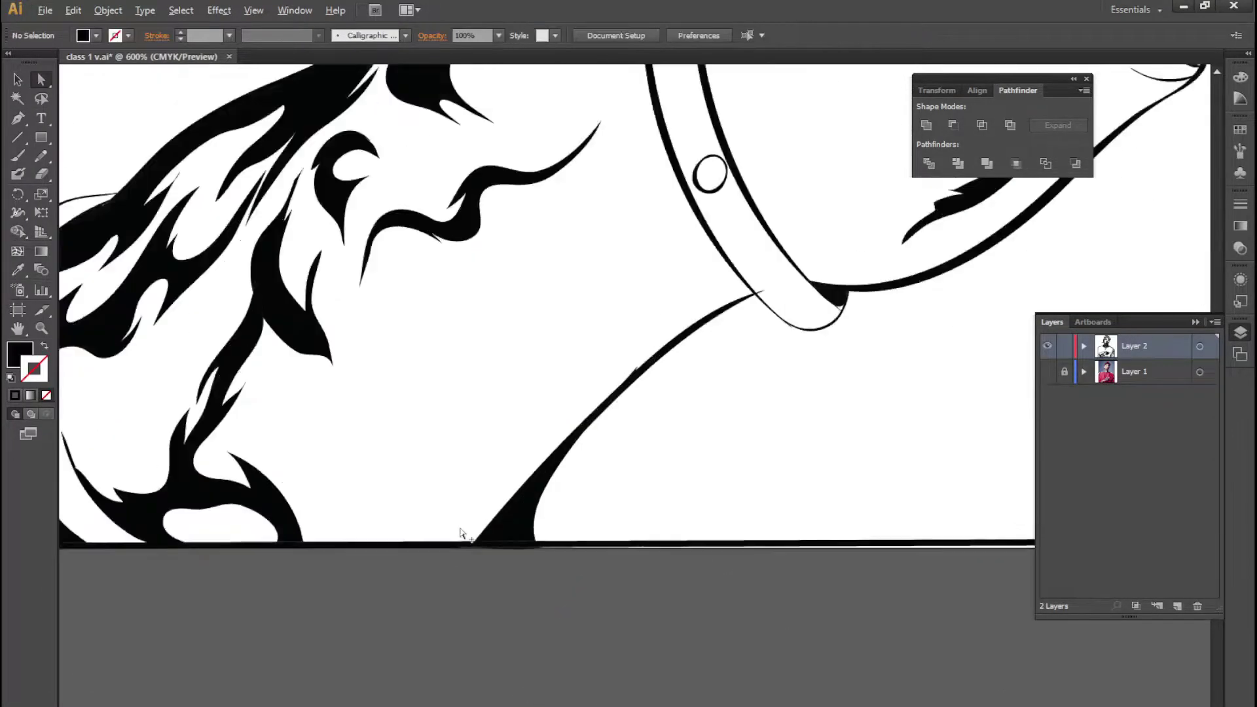
scroll(461, 534, up, 2)
scroll(799, 560, up, 3)
scroll(434, 499, down, 2)
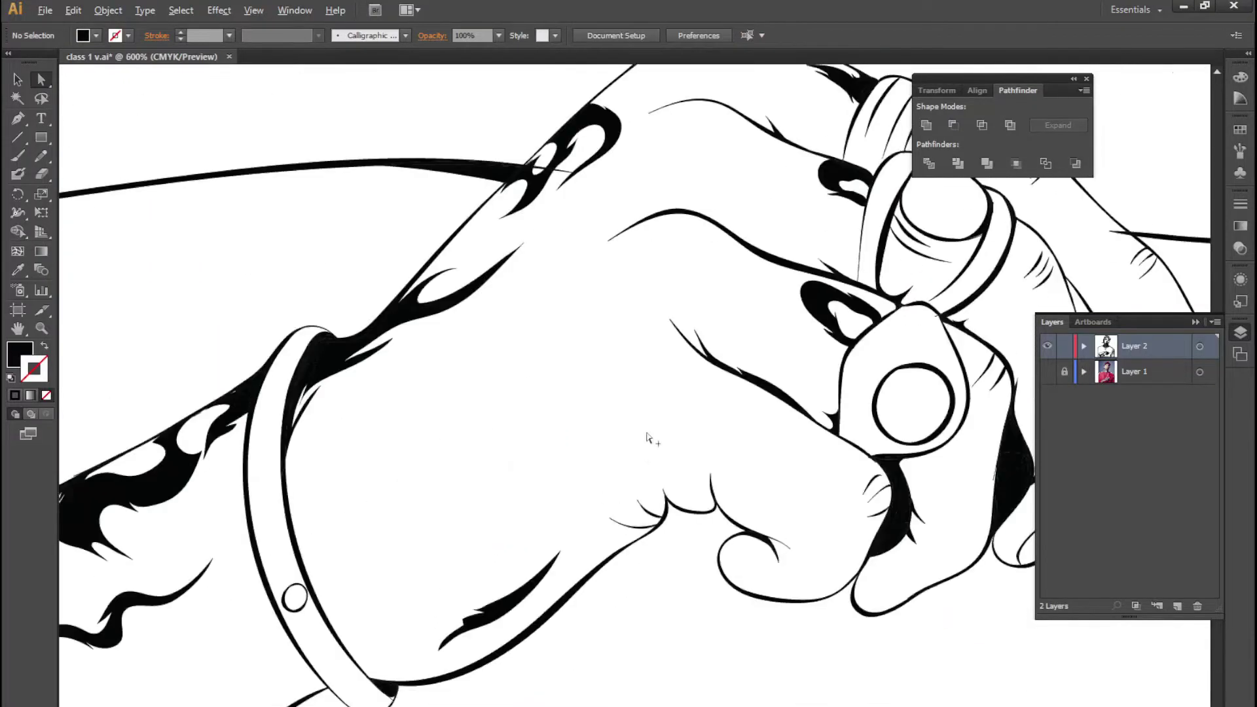
scroll(590, 458, up, 3)
scroll(528, 482, down, 2)
scroll(654, 482, up, 3)
scroll(501, 534, up, 2)
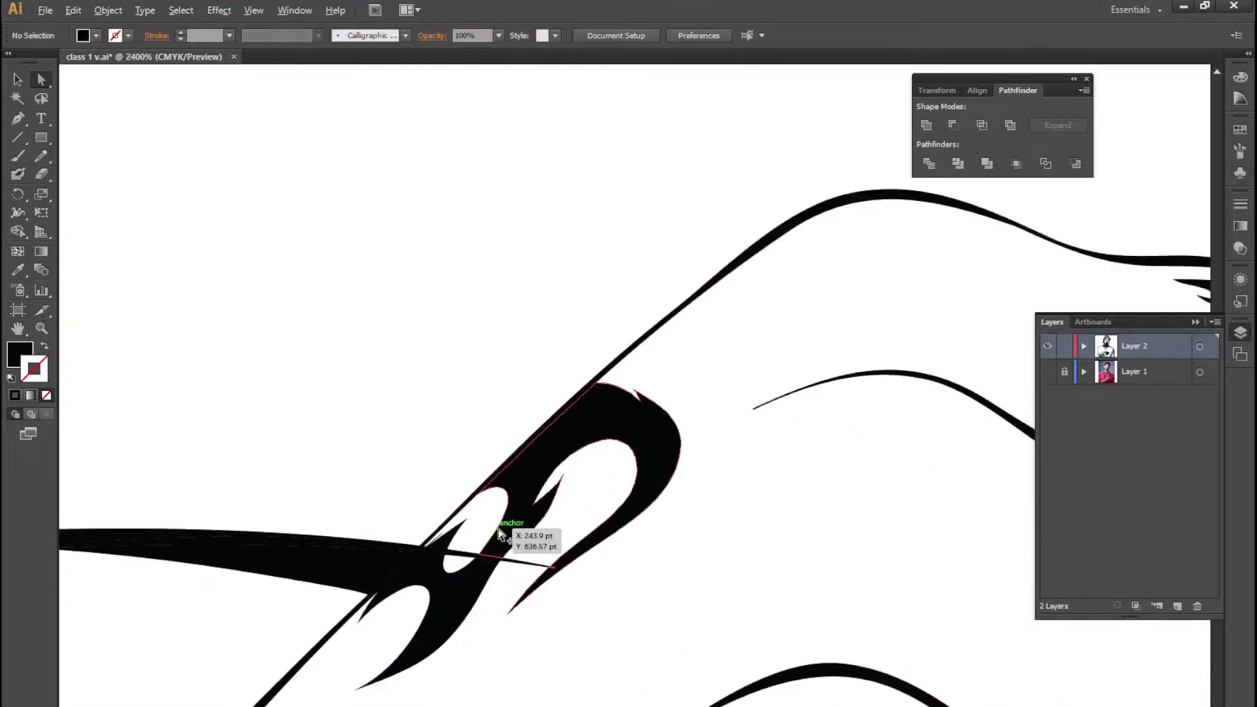
scroll(499, 533, down, 3)
scroll(396, 416, down, 4)
scroll(510, 394, down, 3)
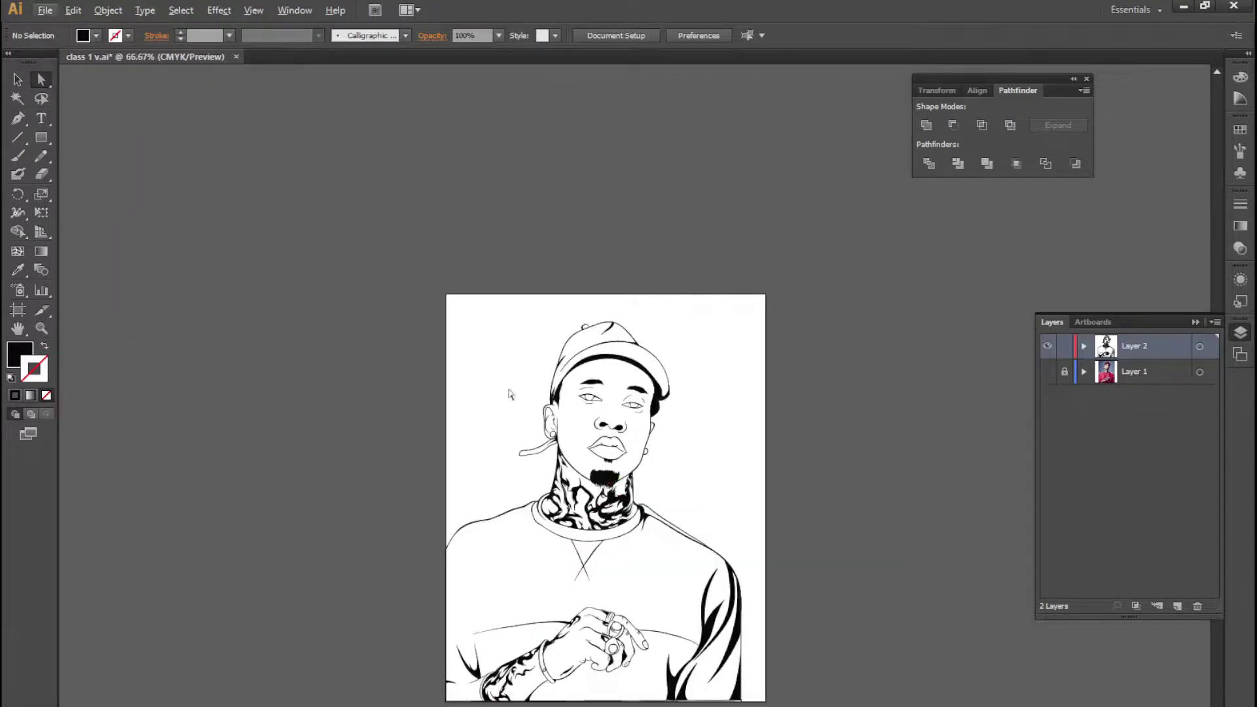
scroll(633, 384, up, 4)
scroll(633, 384, up, 1)
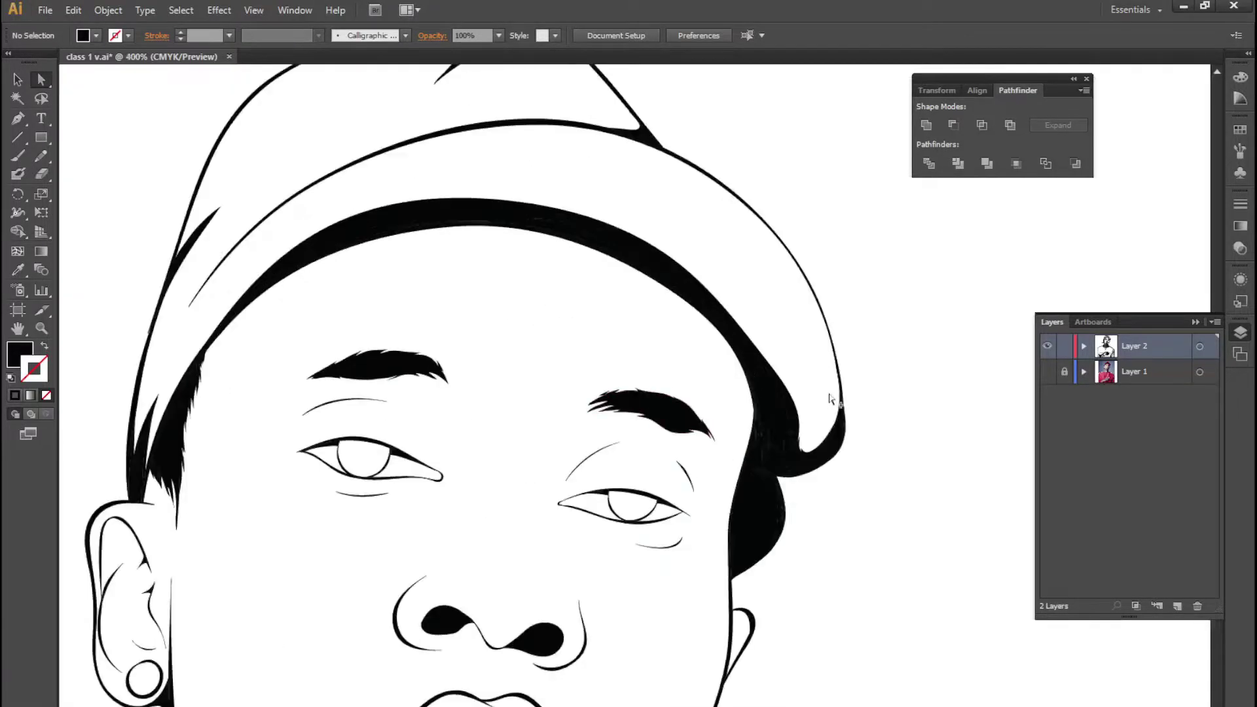
scroll(642, 461, down, 3)
scroll(746, 467, down, 1)
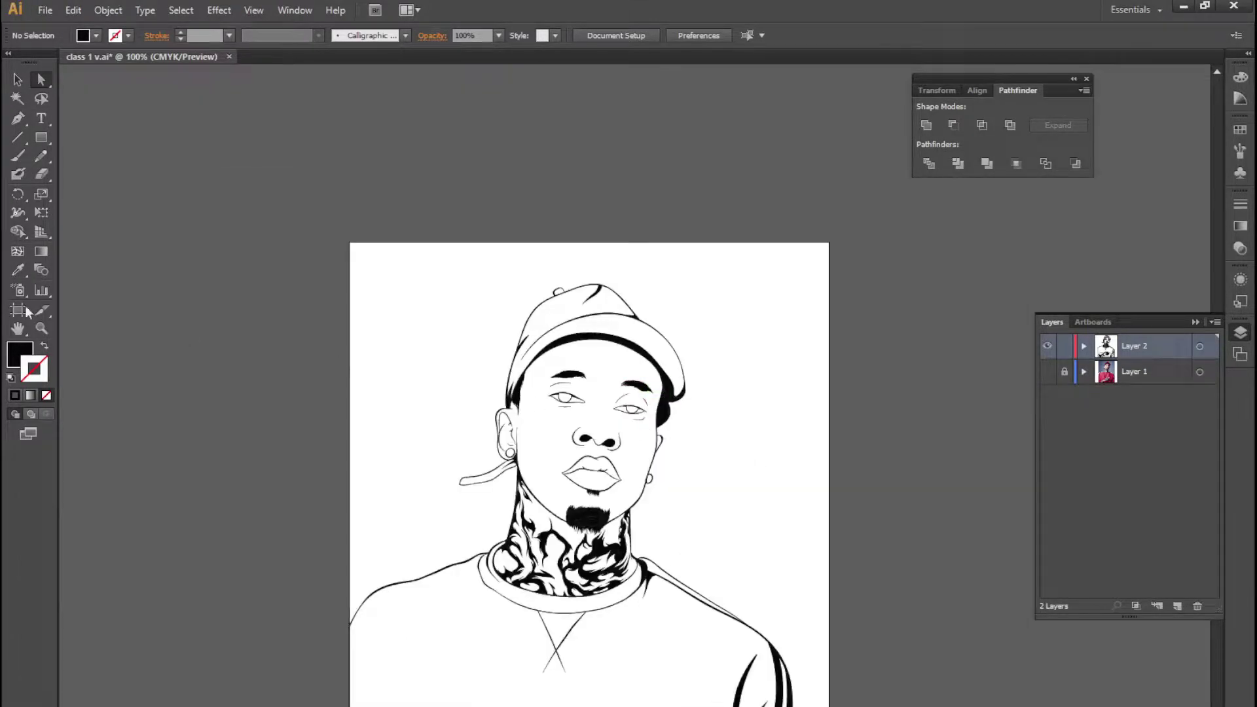
Pan across the portrait to view the hands, ending with the Selection tool active
key(v)
click(17, 123)
drag(334, 317, 351, 264)
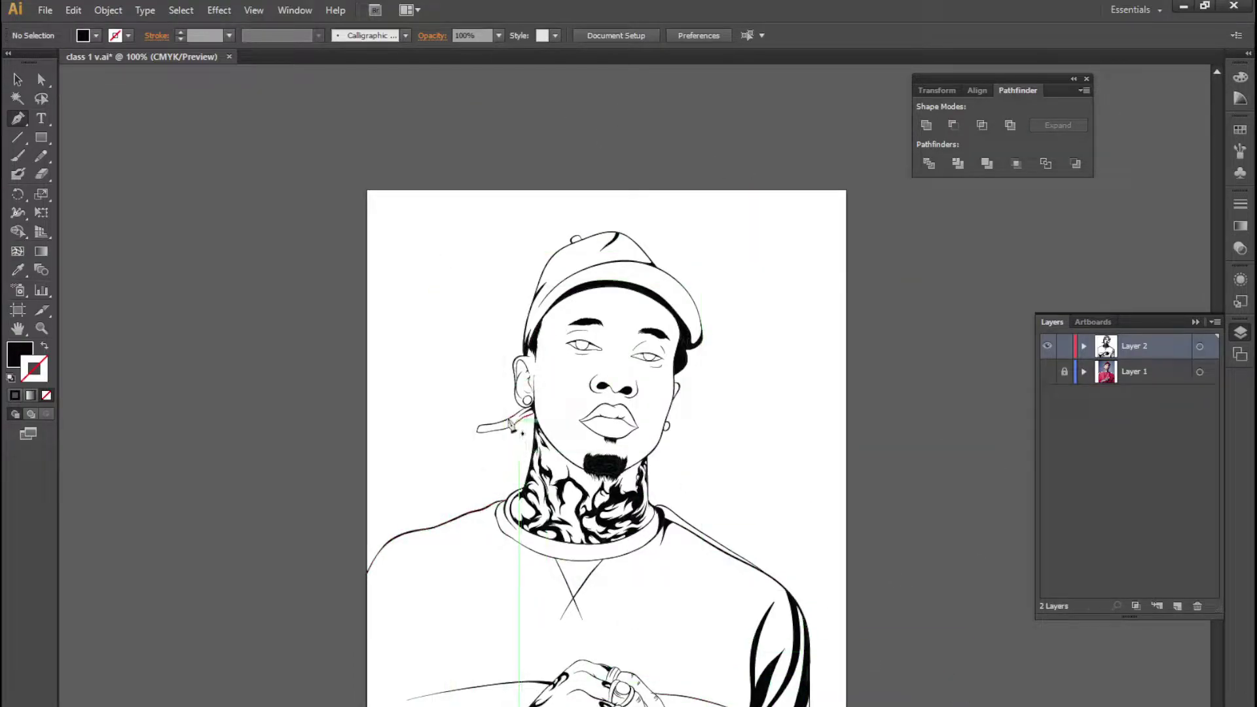
mouse_move(374, 251)
mouse_down()
mouse_move(272, 233)
mouse_move(397, 176)
mouse_up()
key(v)
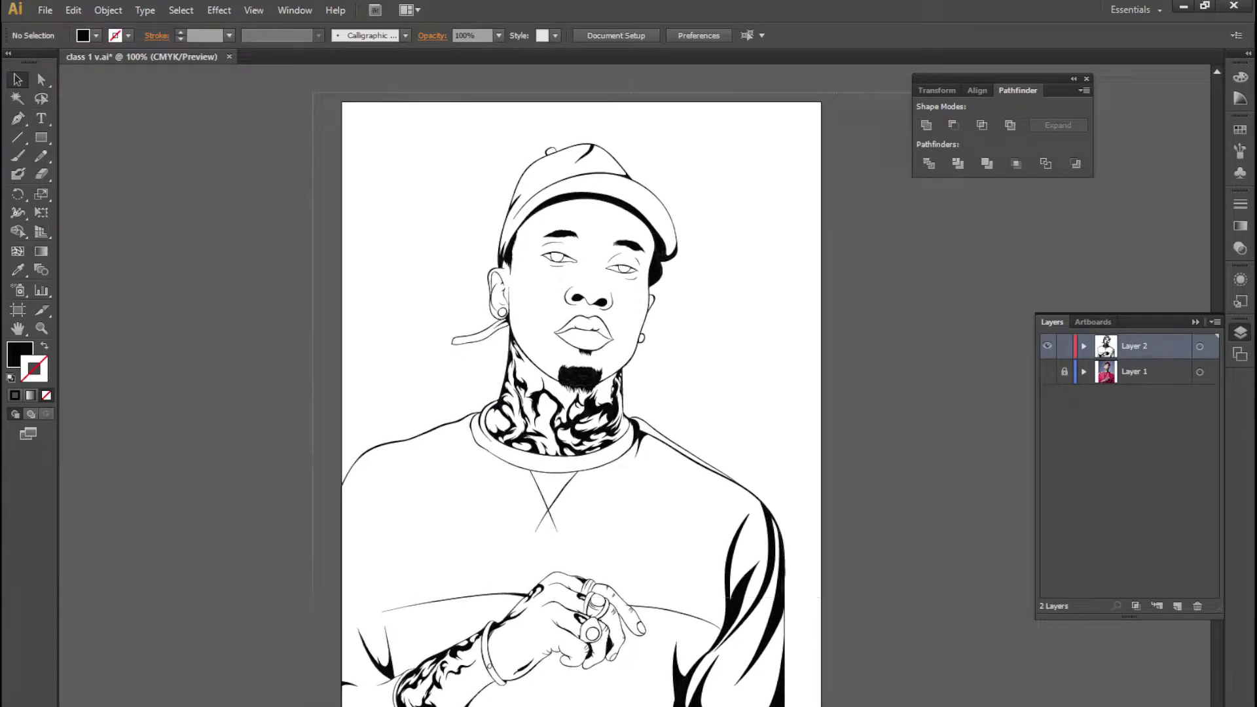
Select all the line art, expand it, and merge overlapping shapes with Pathfinder
key(ctrl+a)
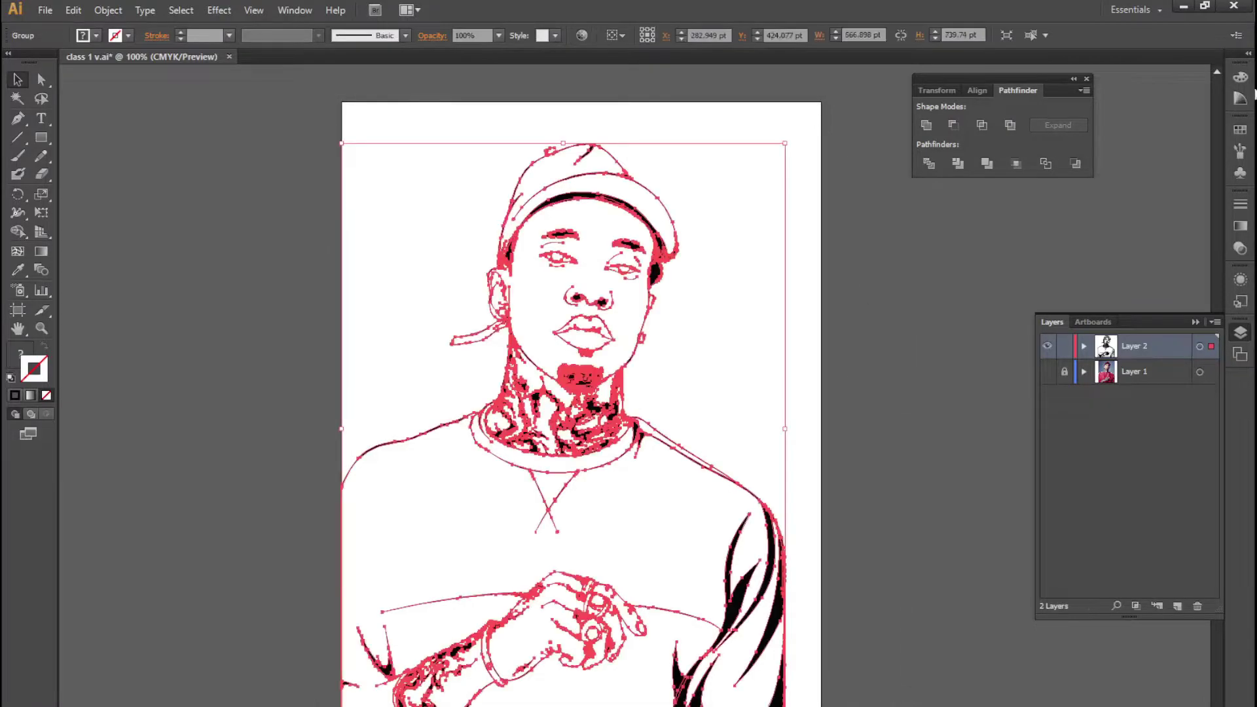
click(107, 13)
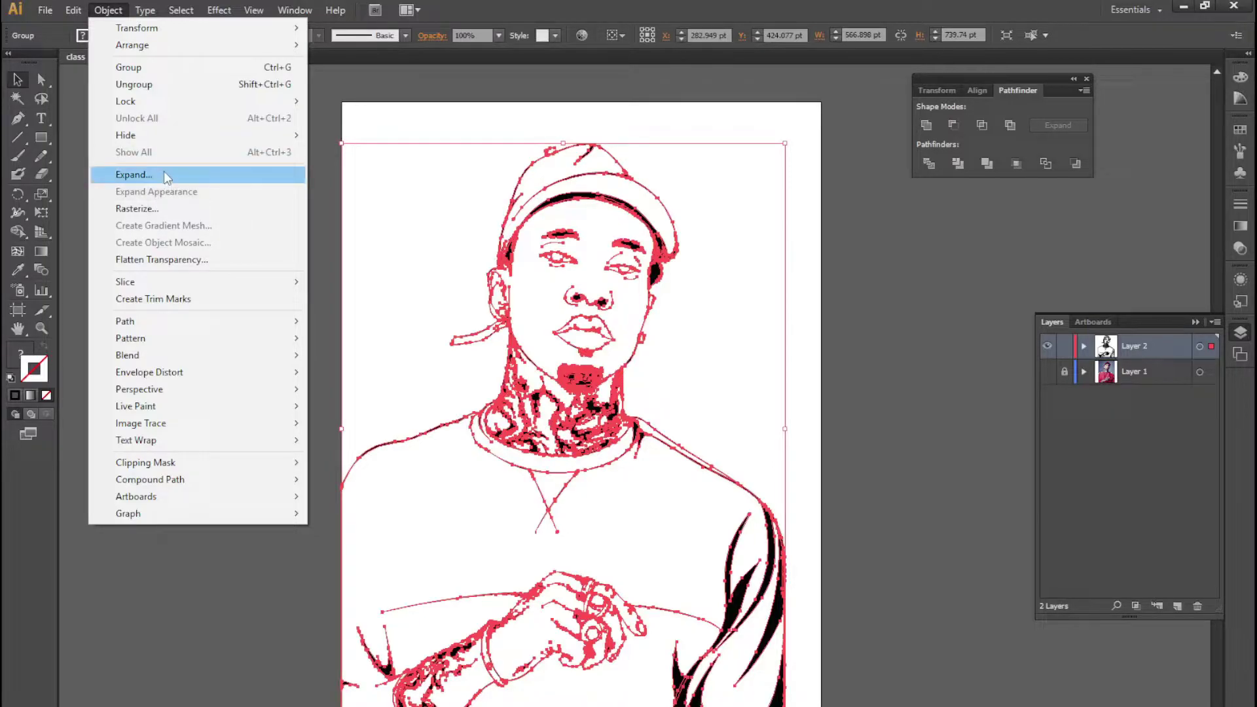
click(165, 179)
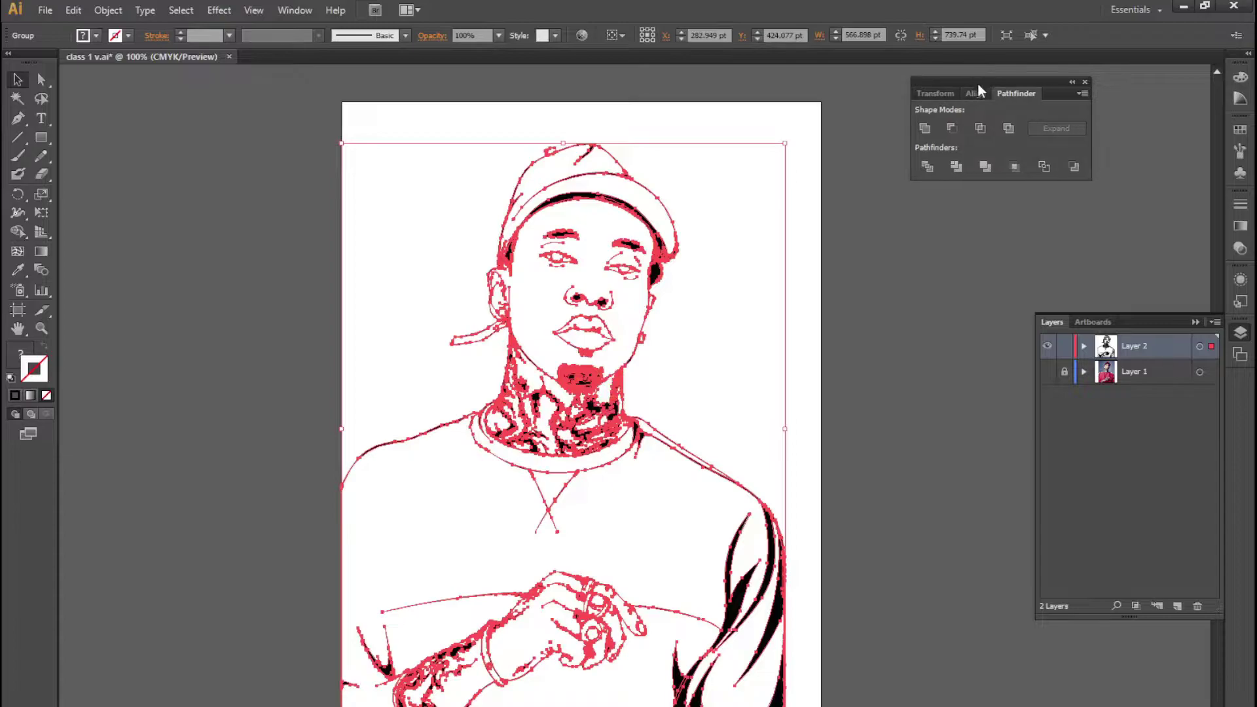
drag(977, 83, 947, 144)
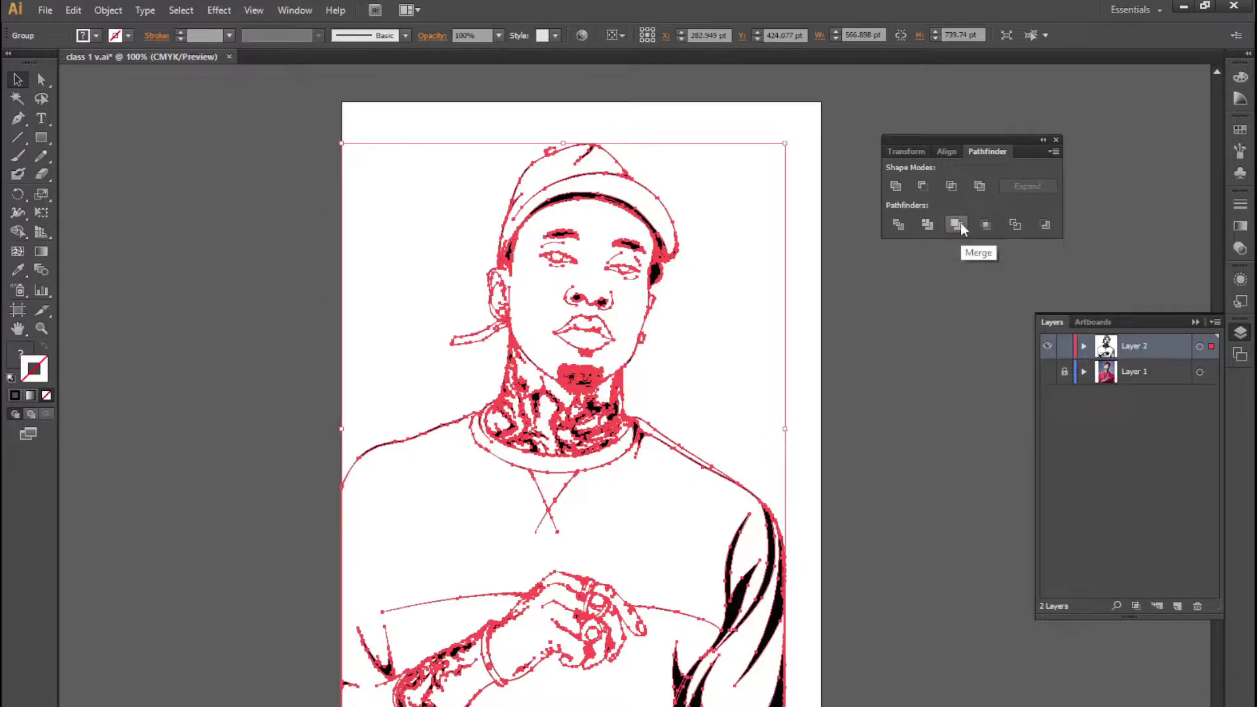
click(960, 223)
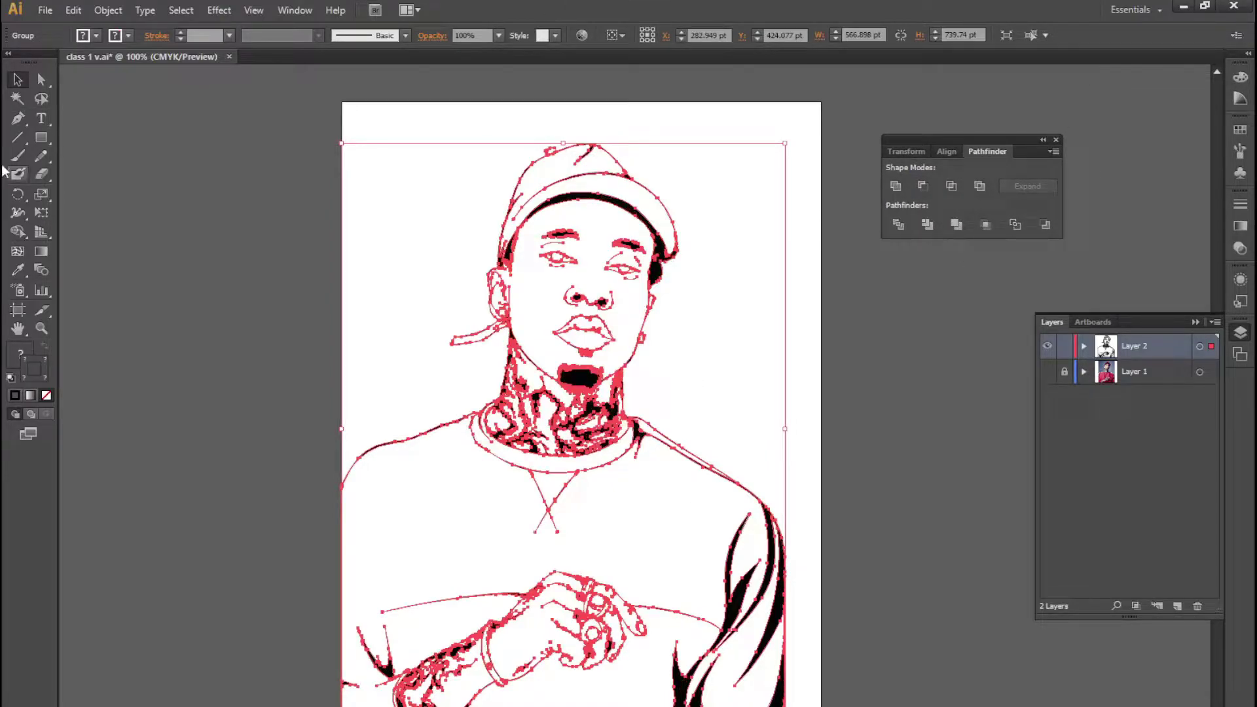
Check the merged line-art group's selection, then leave the artwork deselected
click(403, 206)
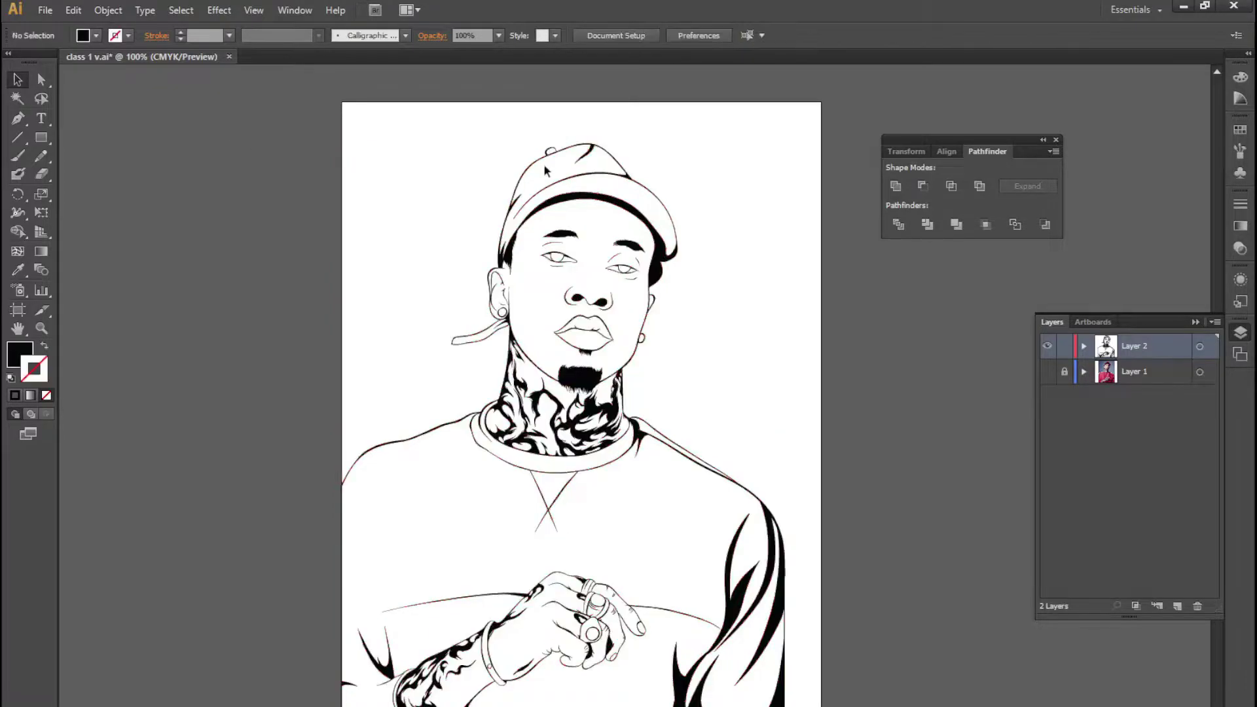
click(513, 242)
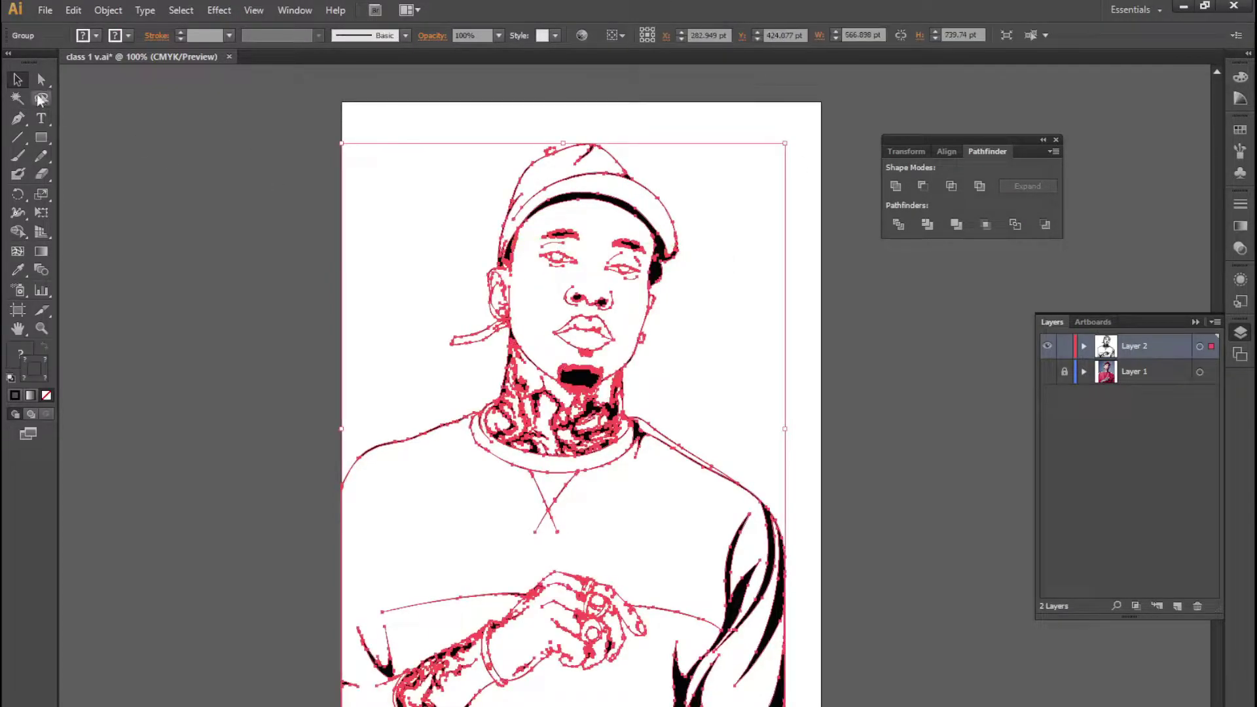
click(296, 101)
key(ctrl+a)
click(247, 116)
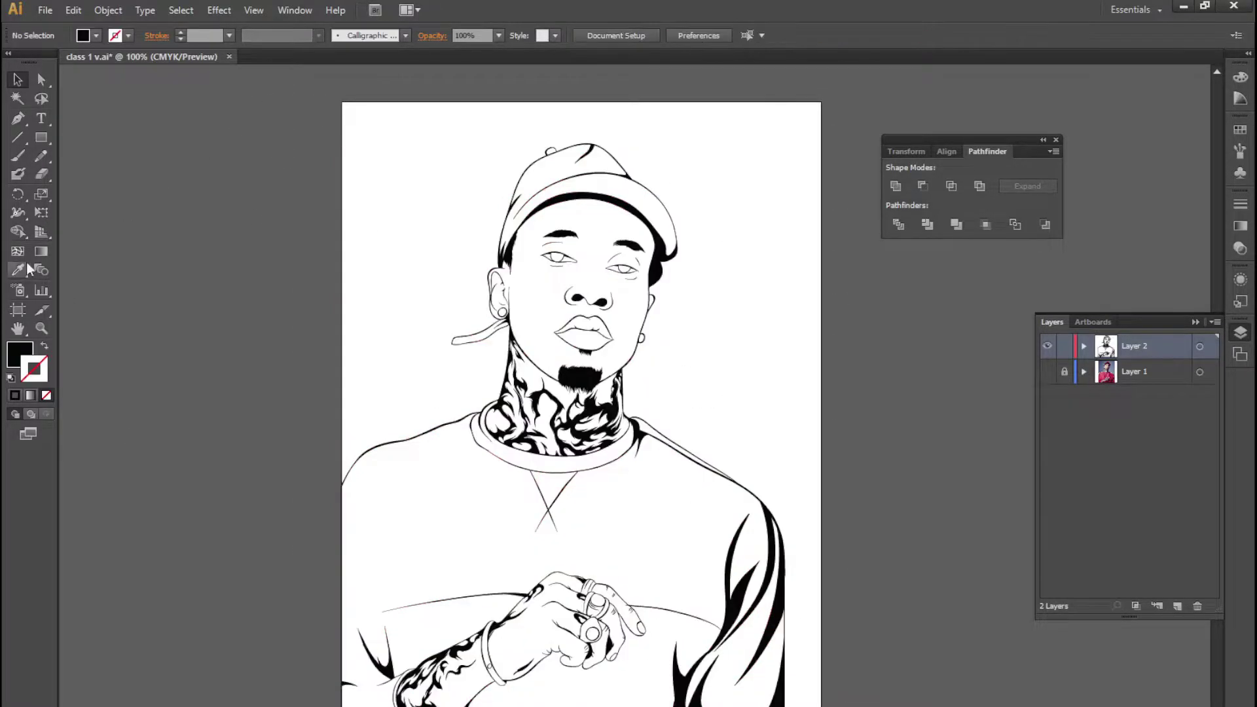
Add a new layer and place the color-pallet image into it
click(1179, 604)
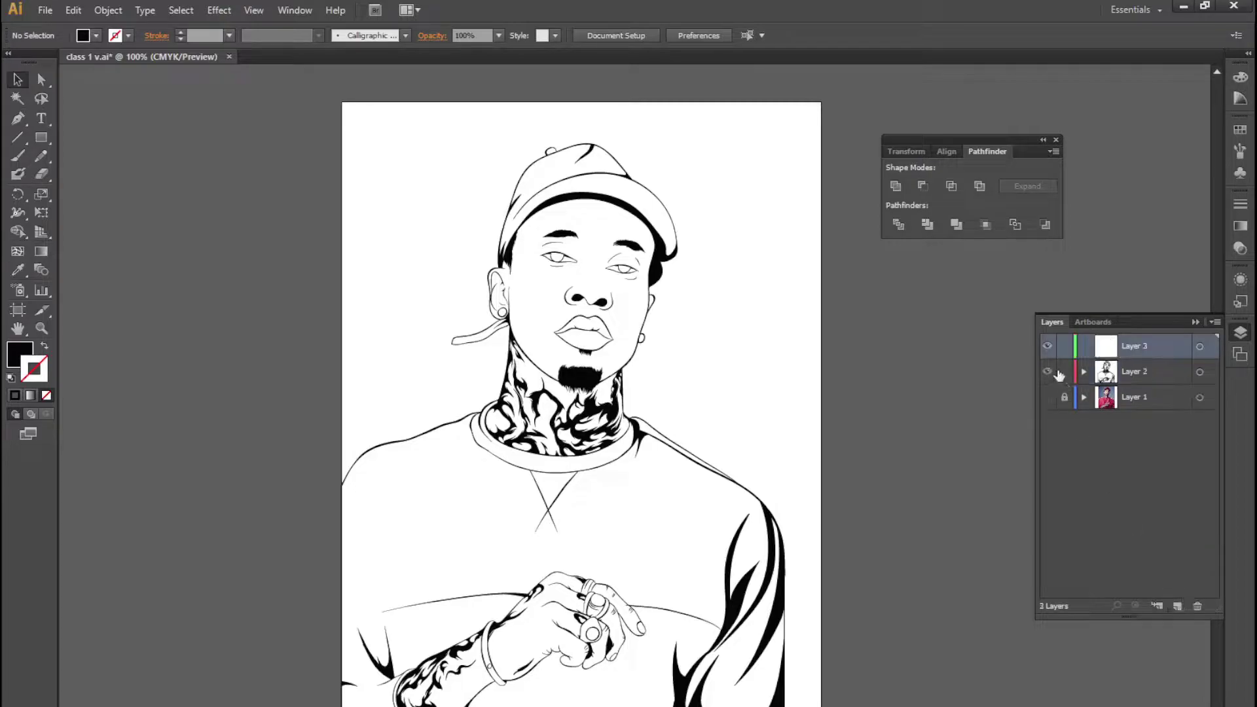
click(44, 10)
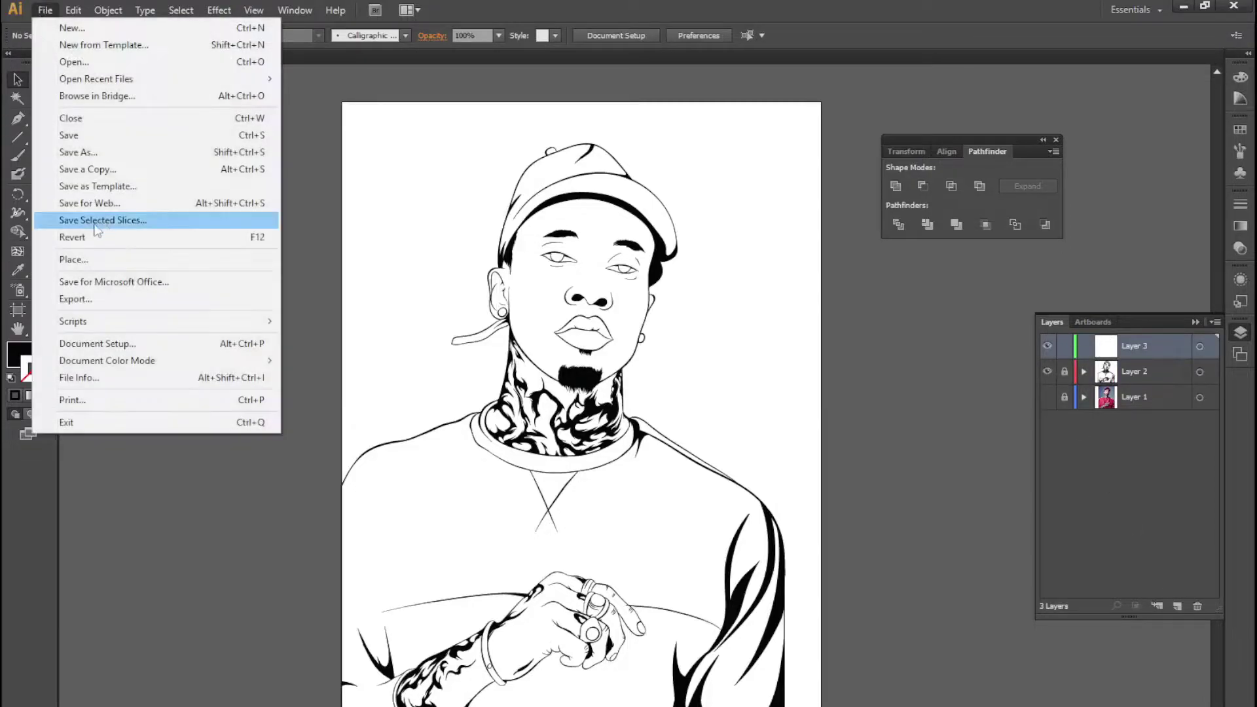
click(135, 268)
scroll(437, 319, down, 2)
scroll(432, 316, down, 2)
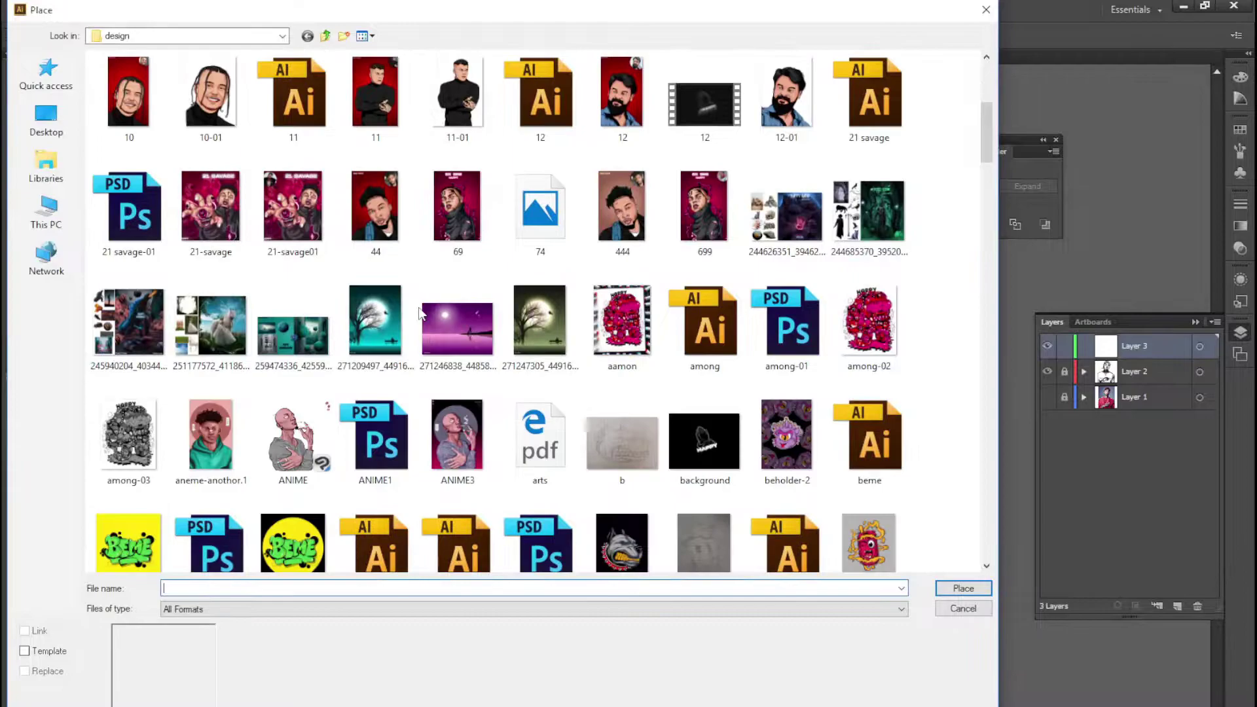
scroll(425, 315, down, 2)
scroll(522, 318, down, 2)
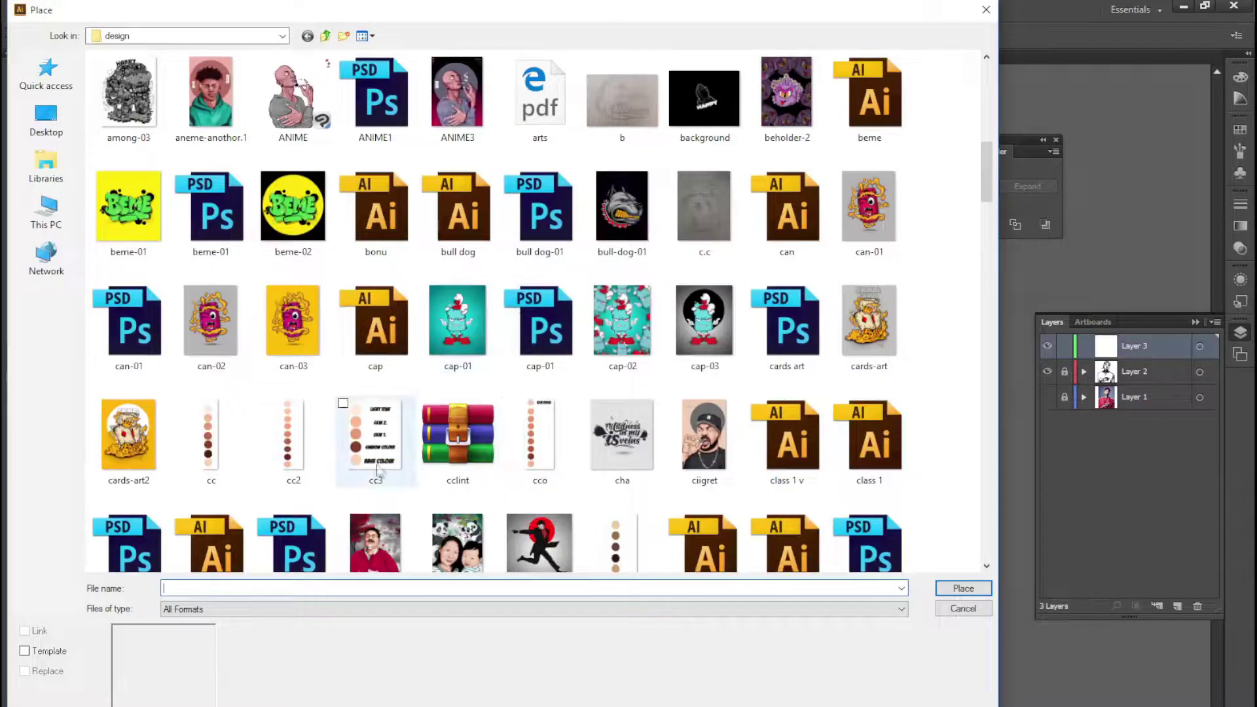
scroll(393, 425, down, 2)
click(619, 398)
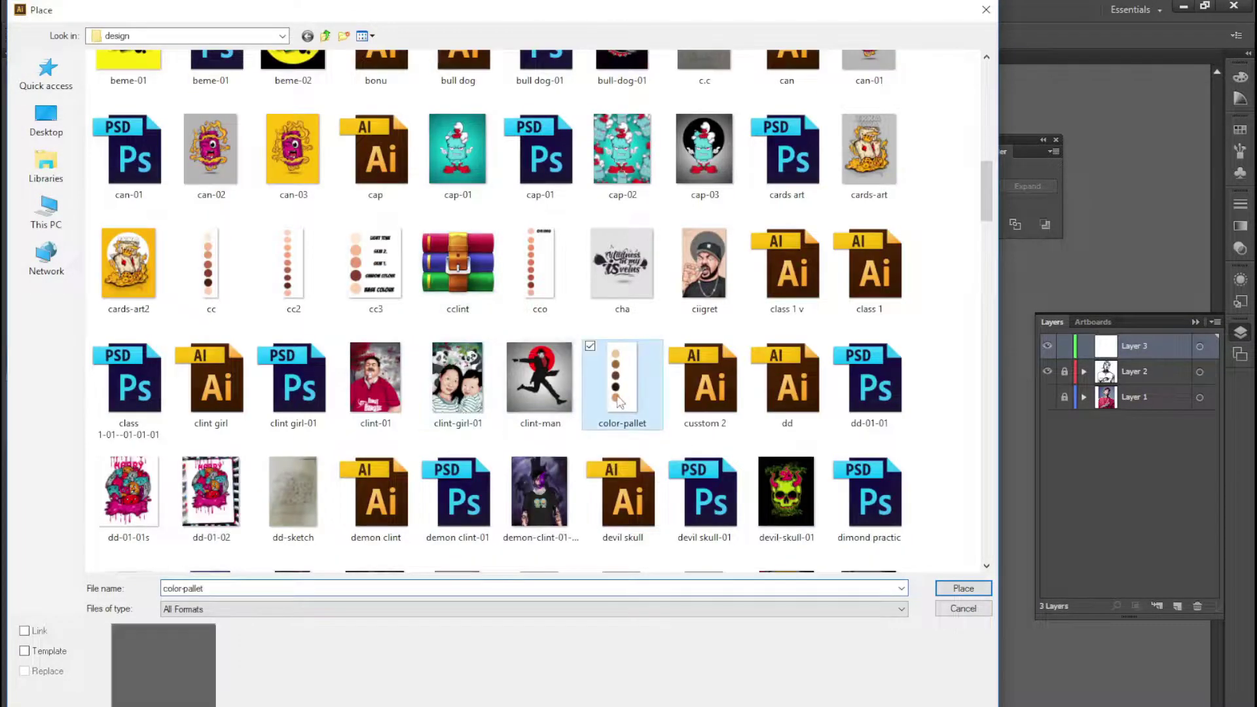
click(950, 588)
Shrink the palette image and position it left of the portrait artboard
scroll(574, 482, down, 2)
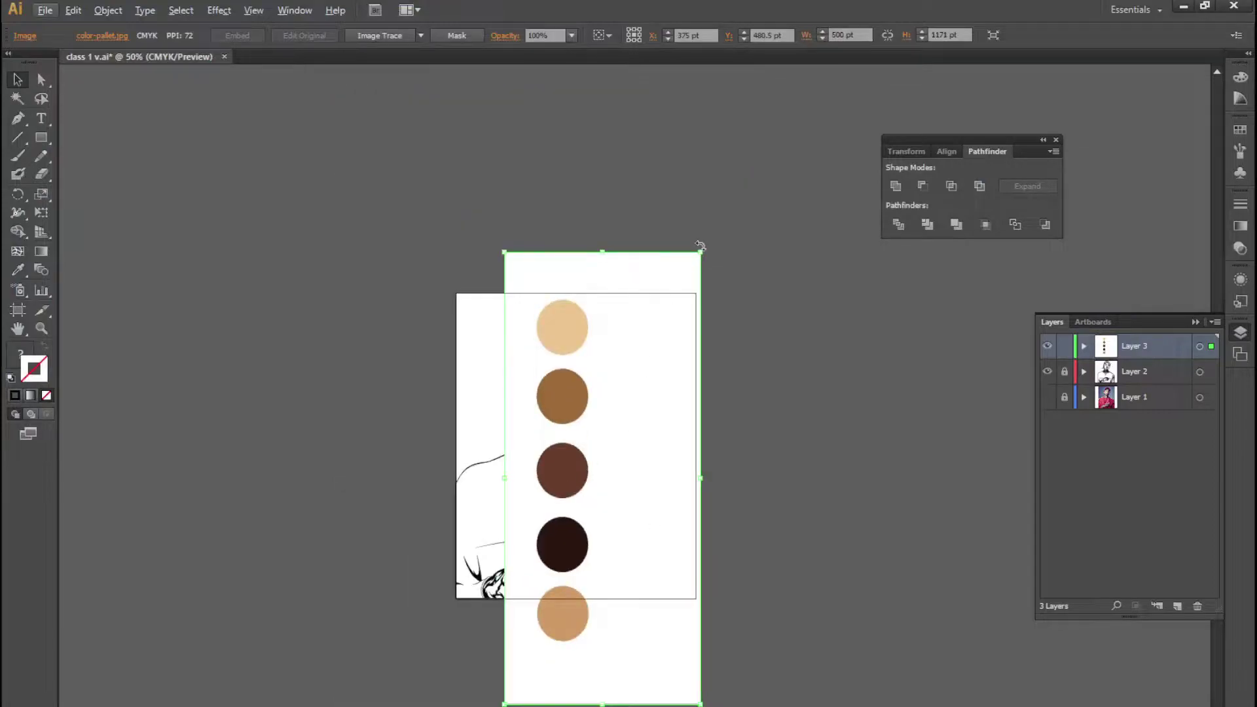
drag(700, 246, 667, 328)
mouse_move(618, 415)
mouse_down()
mouse_move(376, 395)
mouse_move(386, 356)
mouse_up()
key(ctrl+shift+a)
scroll(339, 384, up, 2)
scroll(339, 383, down, 1)
click(490, 249)
Make Layer 2 the active layer
scroll(272, 427, up, 1)
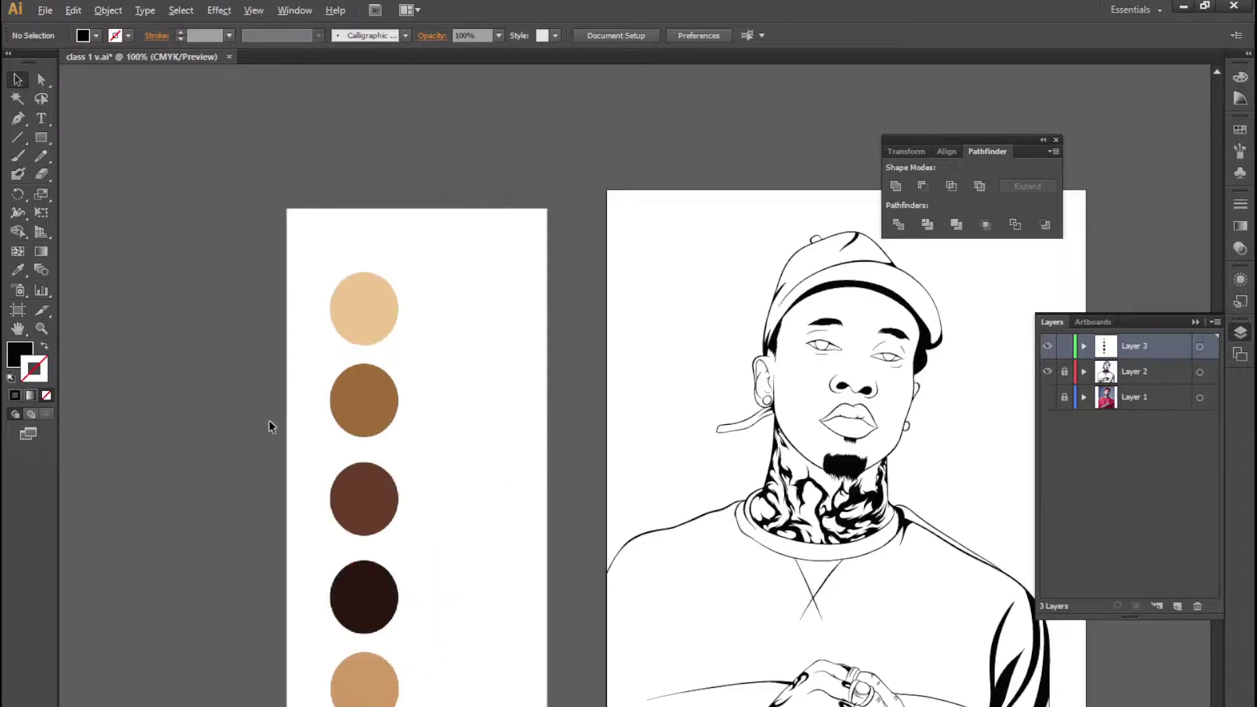
scroll(272, 426, up, 1)
scroll(355, 242, up, 1)
scroll(281, 185, down, 2)
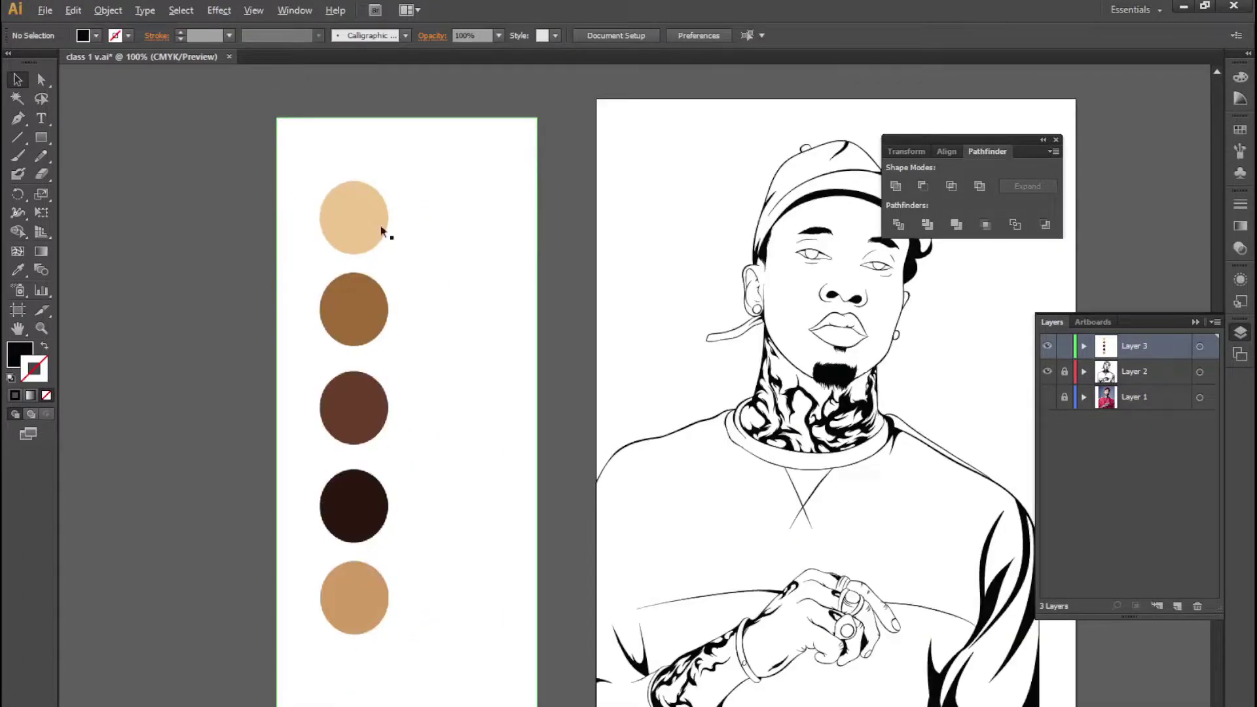
scroll(219, 281, down, 2)
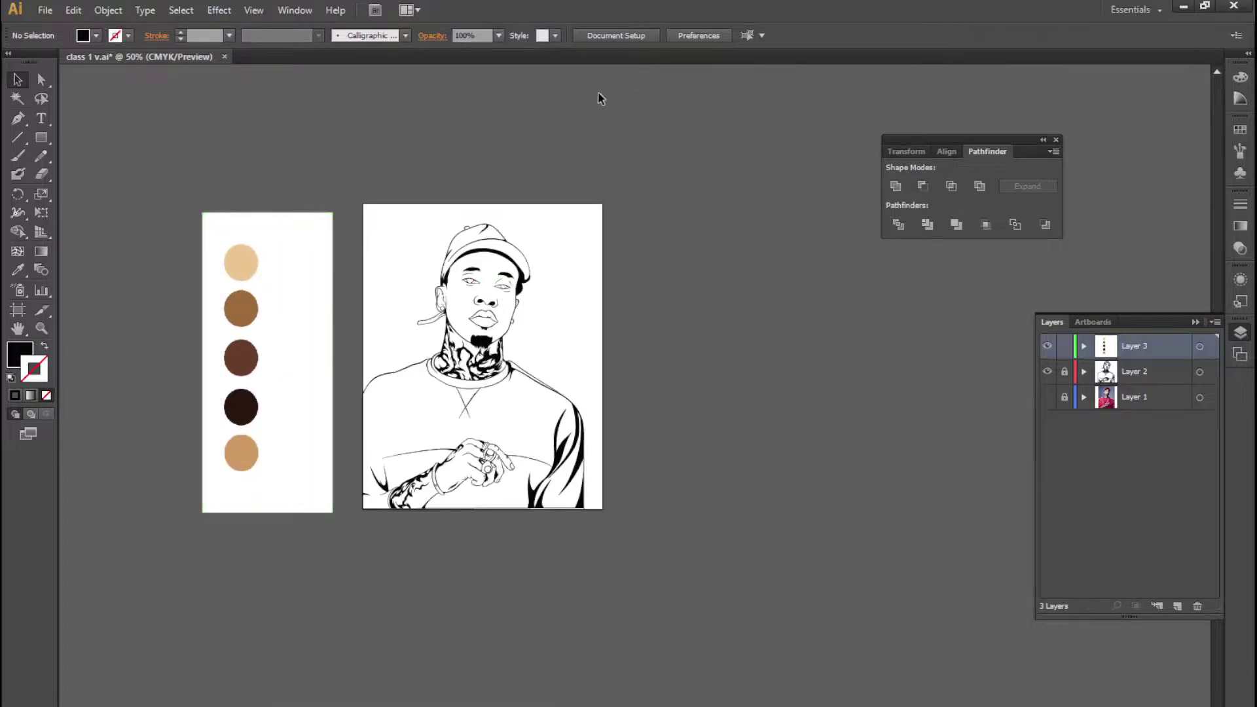
scroll(285, 282, up, 3)
scroll(245, 447, down, 1)
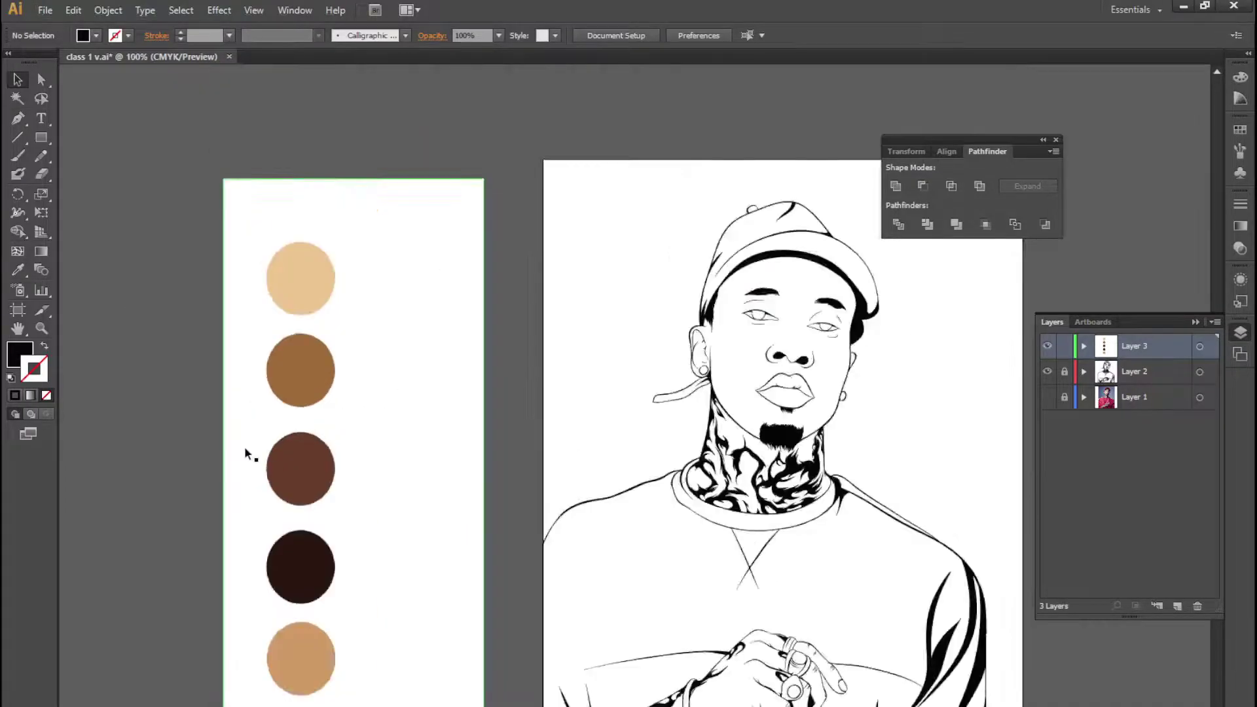
scroll(245, 452, down, 1)
scroll(511, 200, right, 2)
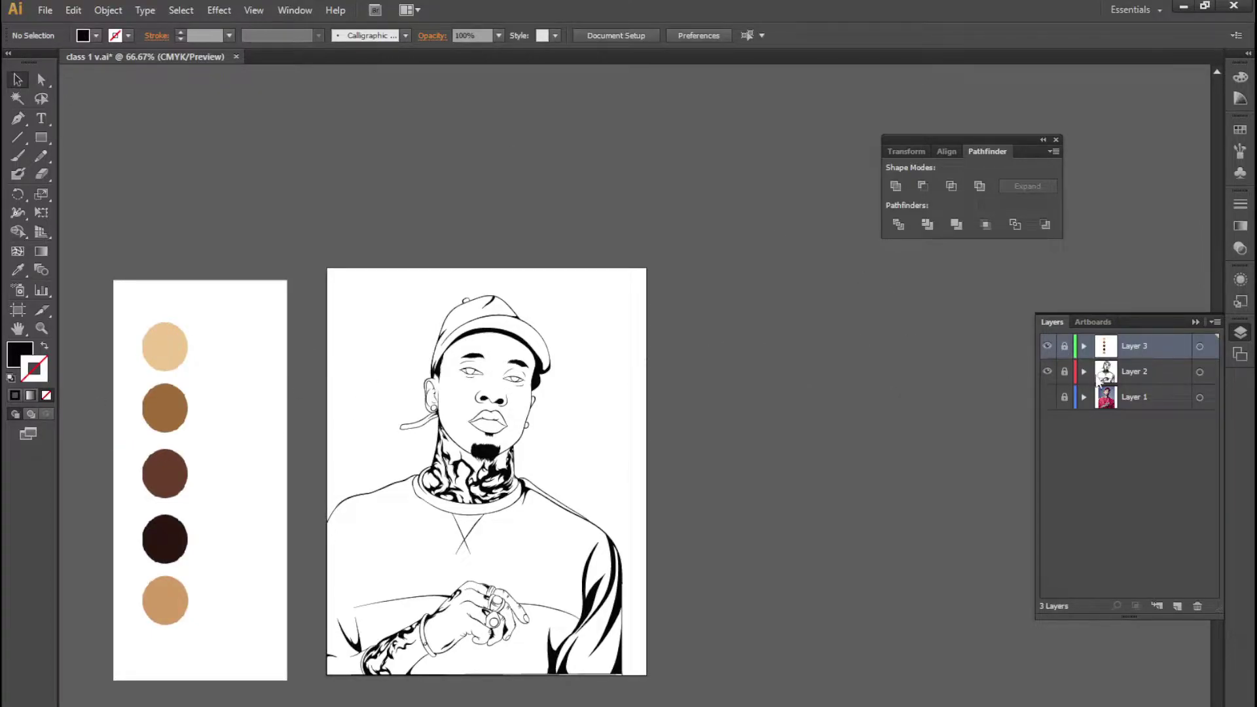
click(1087, 376)
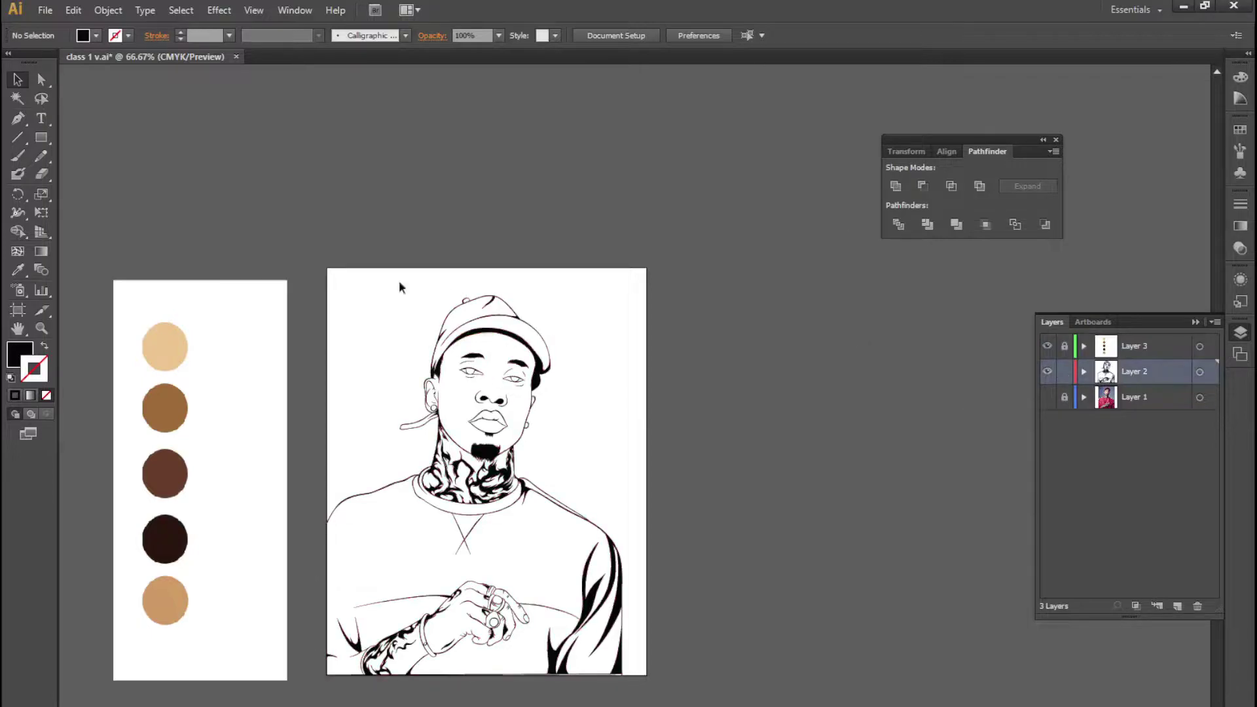
Duplicate Layer 2 into a locked backup copy, keeping Layer 2 active
drag(305, 234, 589, 704)
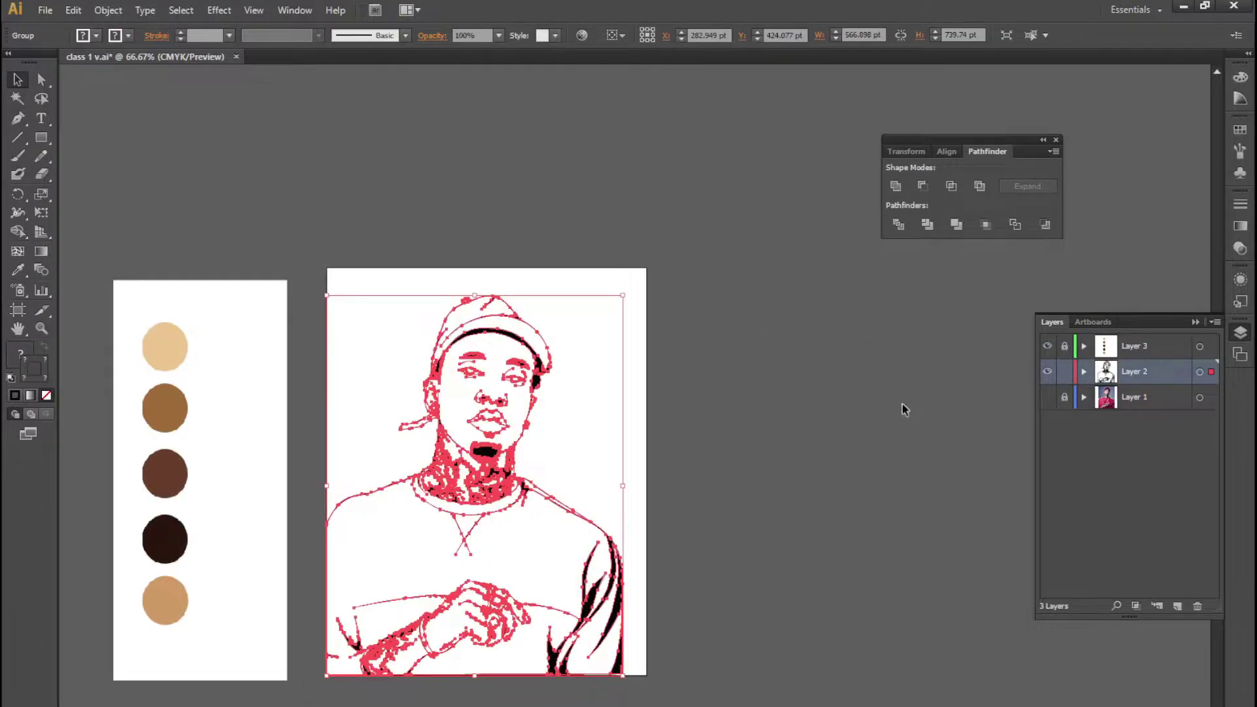
drag(1147, 381, 1177, 606)
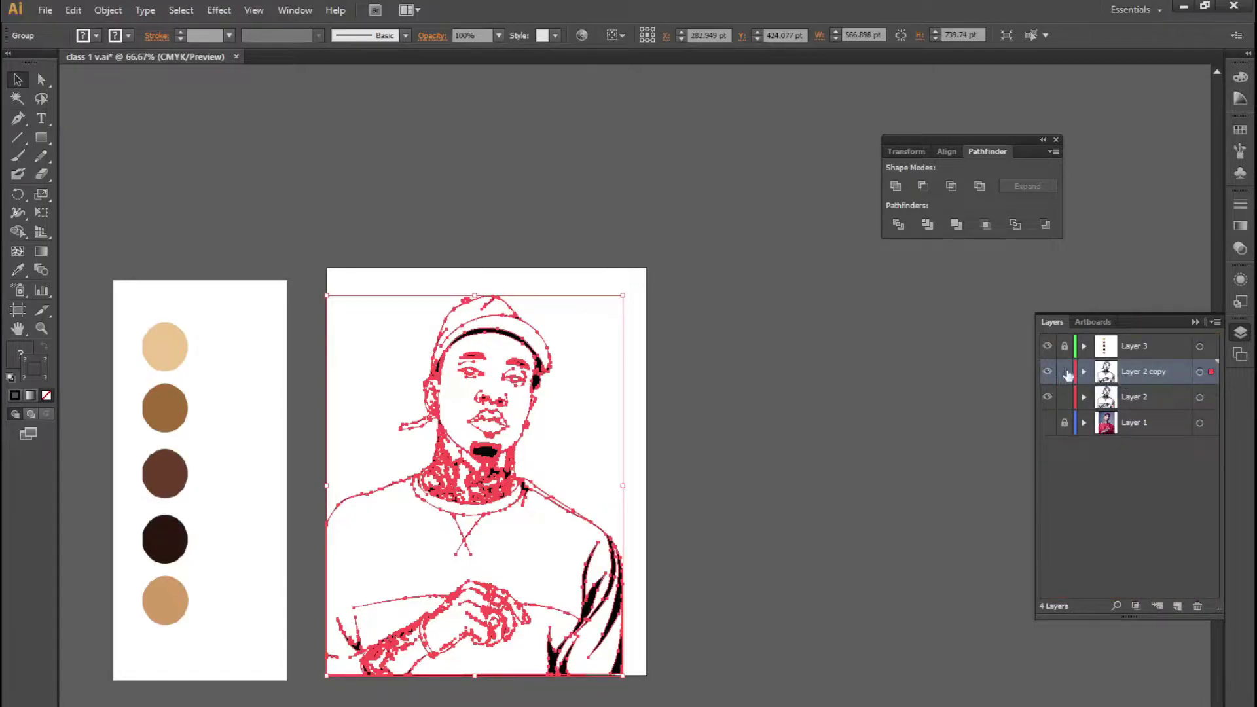
click(1066, 372)
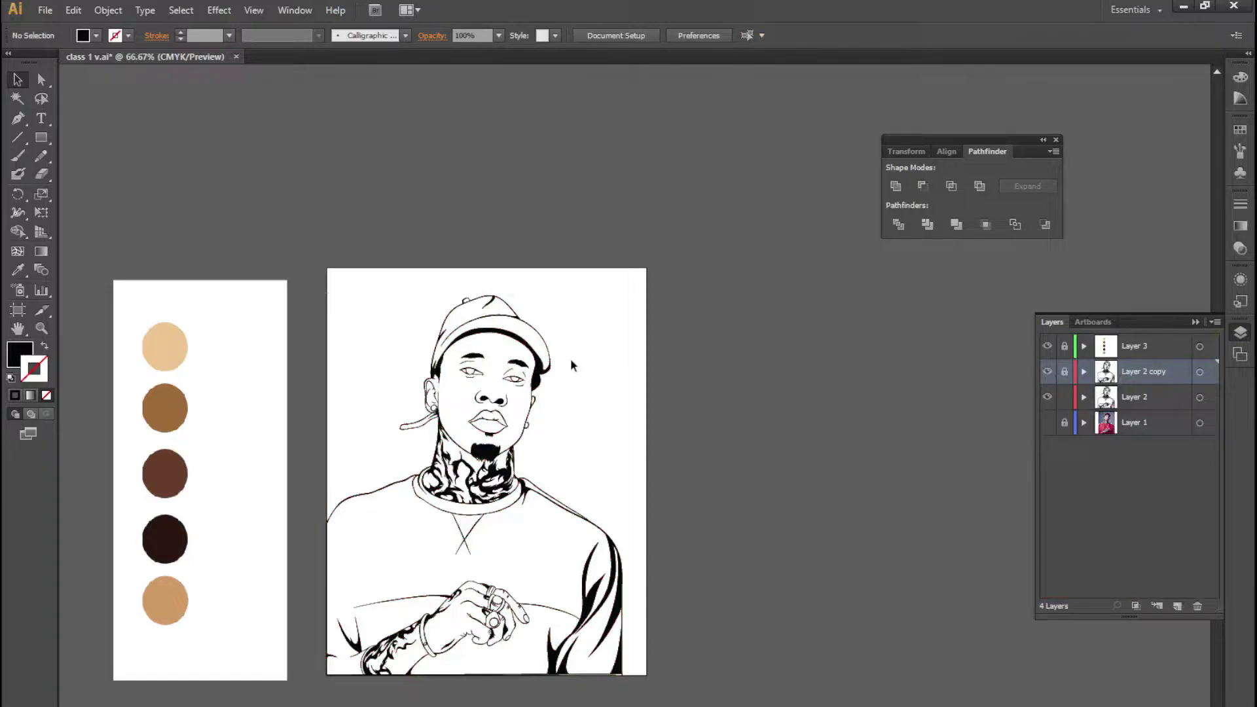
click(1152, 400)
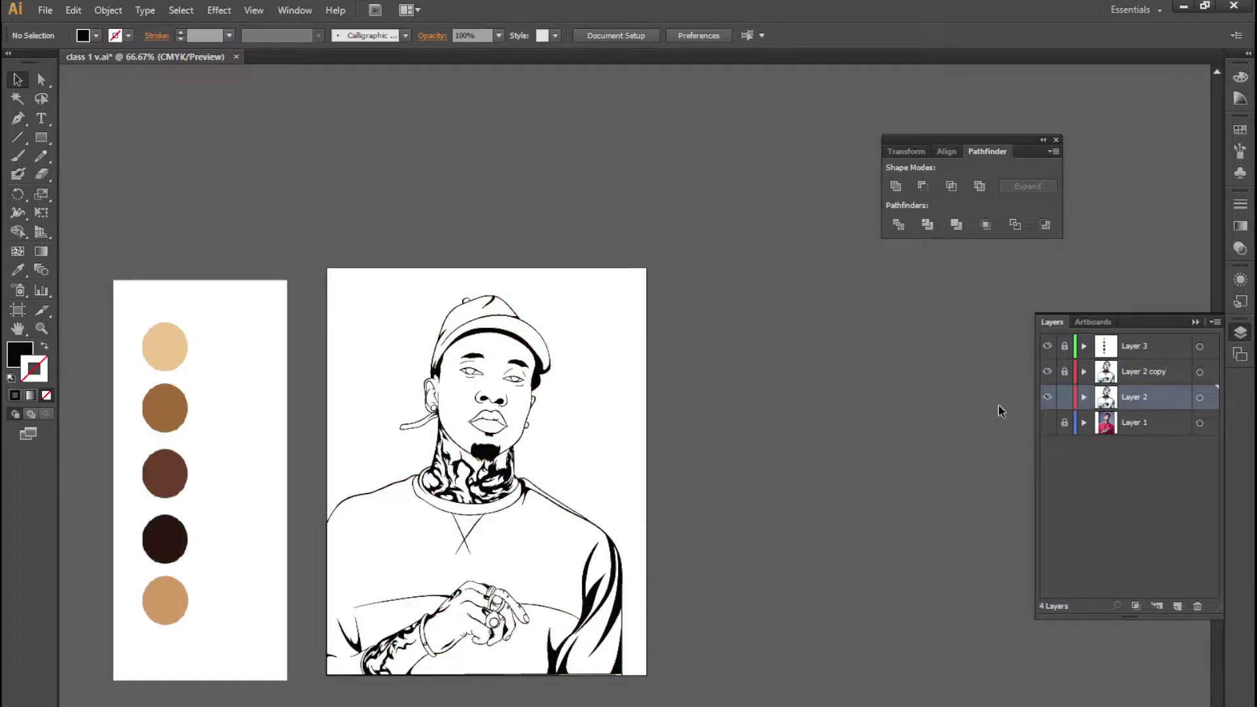
Sample the tan from the bottom palette circle as the fill colour
key(i)
click(172, 600)
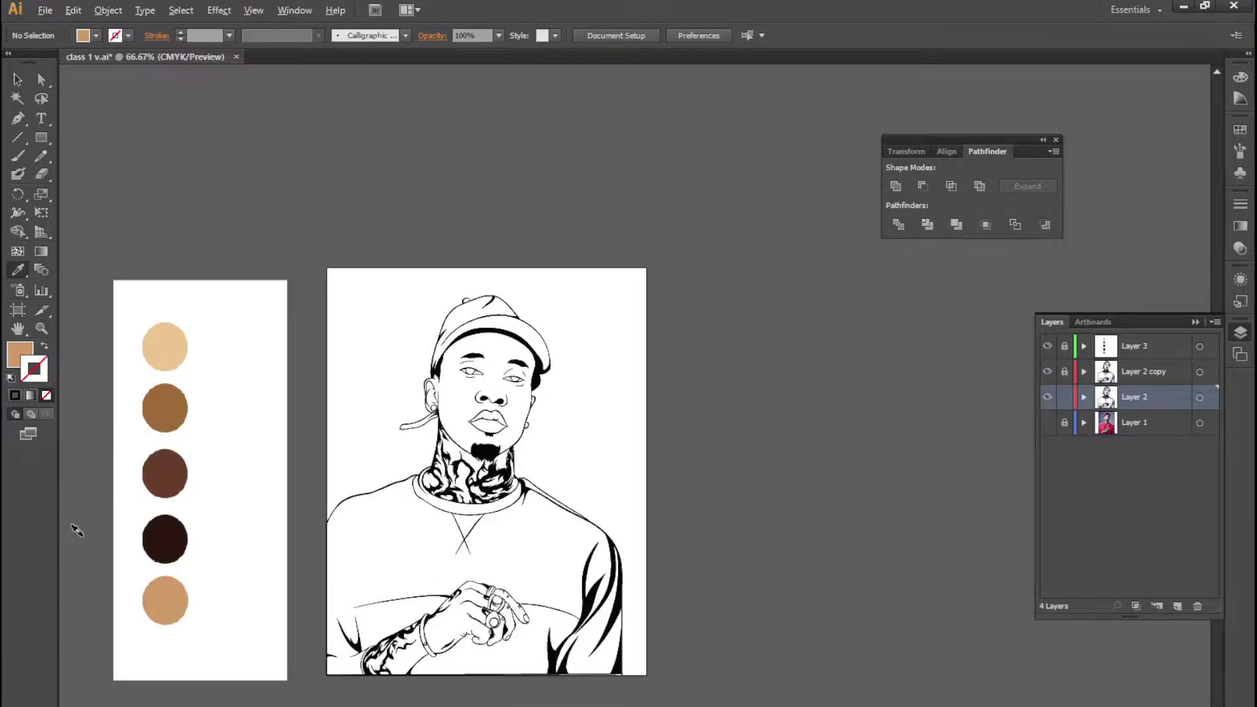
scroll(77, 530, up, 3)
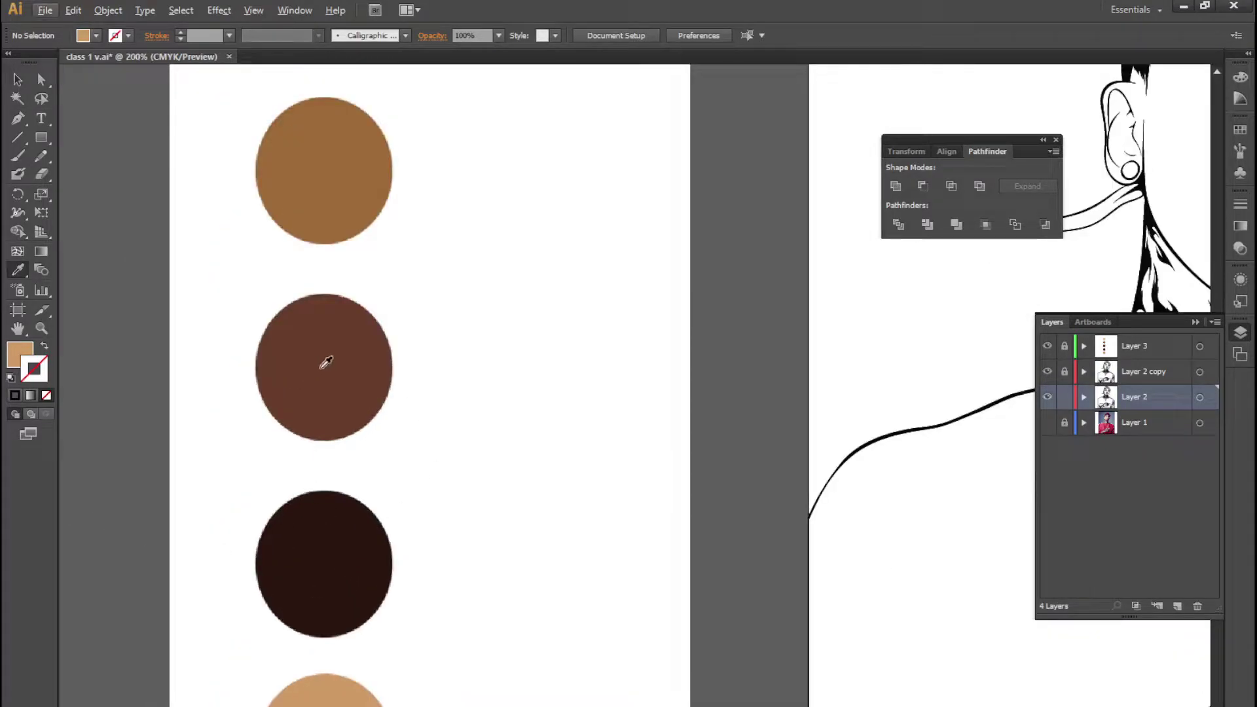
drag(365, 199, 391, 417)
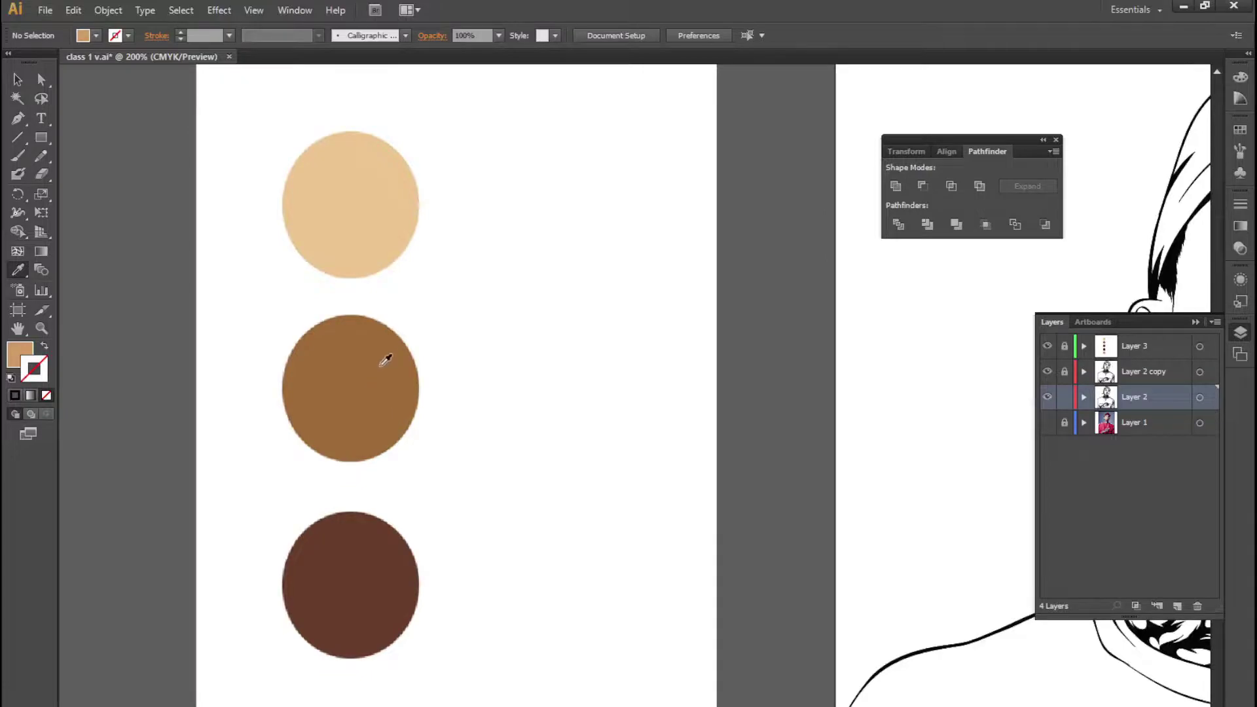
Zoom out to see the palette and the whole artboard
scroll(354, 203, down, 1)
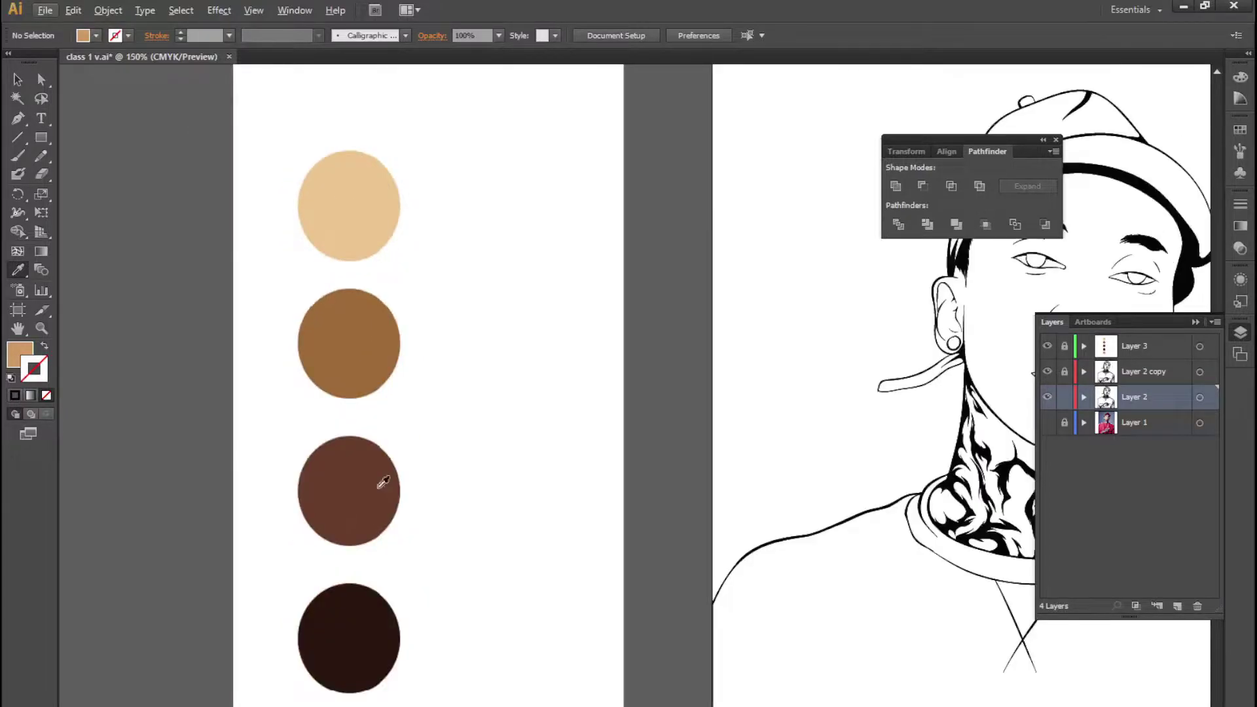
scroll(267, 536, down, 1)
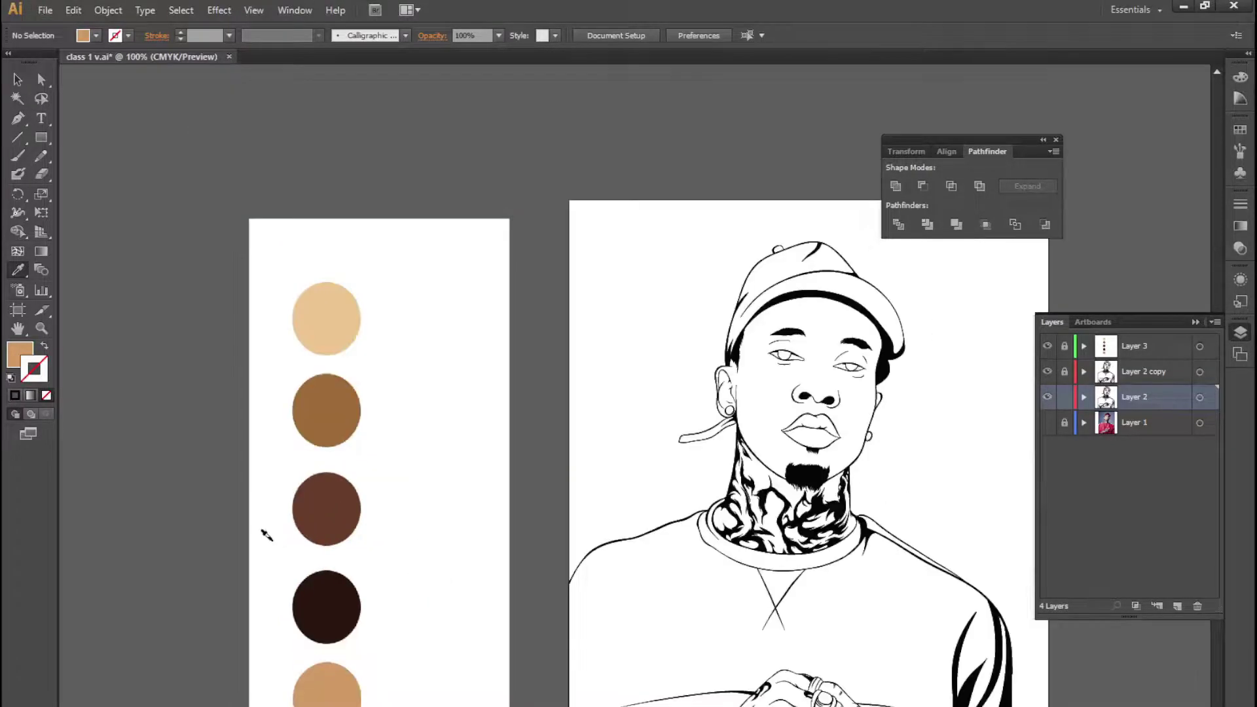
scroll(318, 383, up, 2)
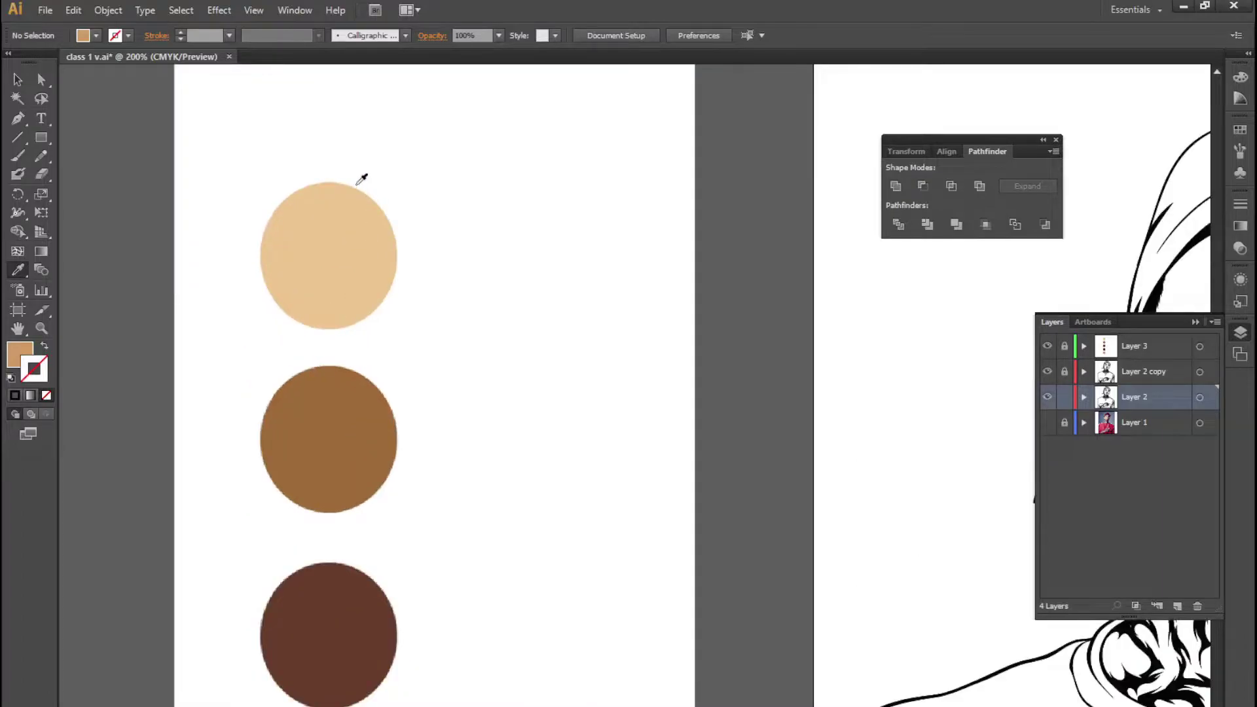
scroll(349, 178, down, 1)
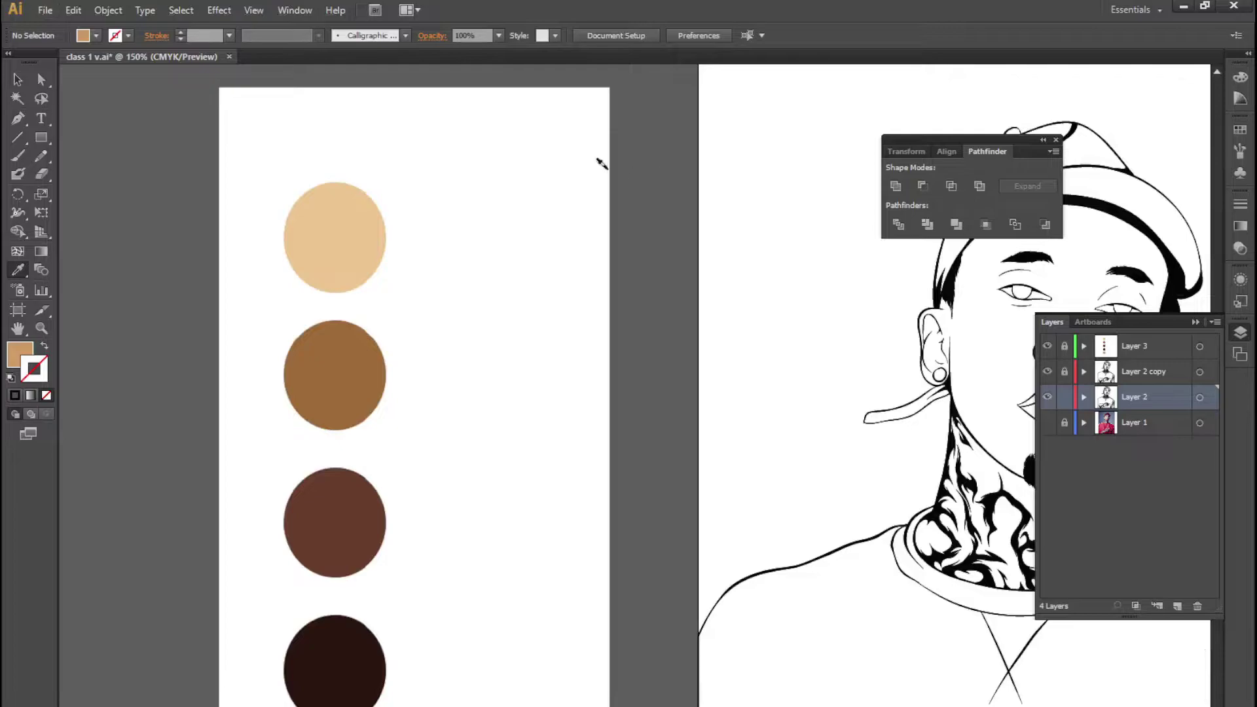
scroll(360, 236, down, 1)
scroll(458, 261, down, 1)
scroll(440, 188, up, 1)
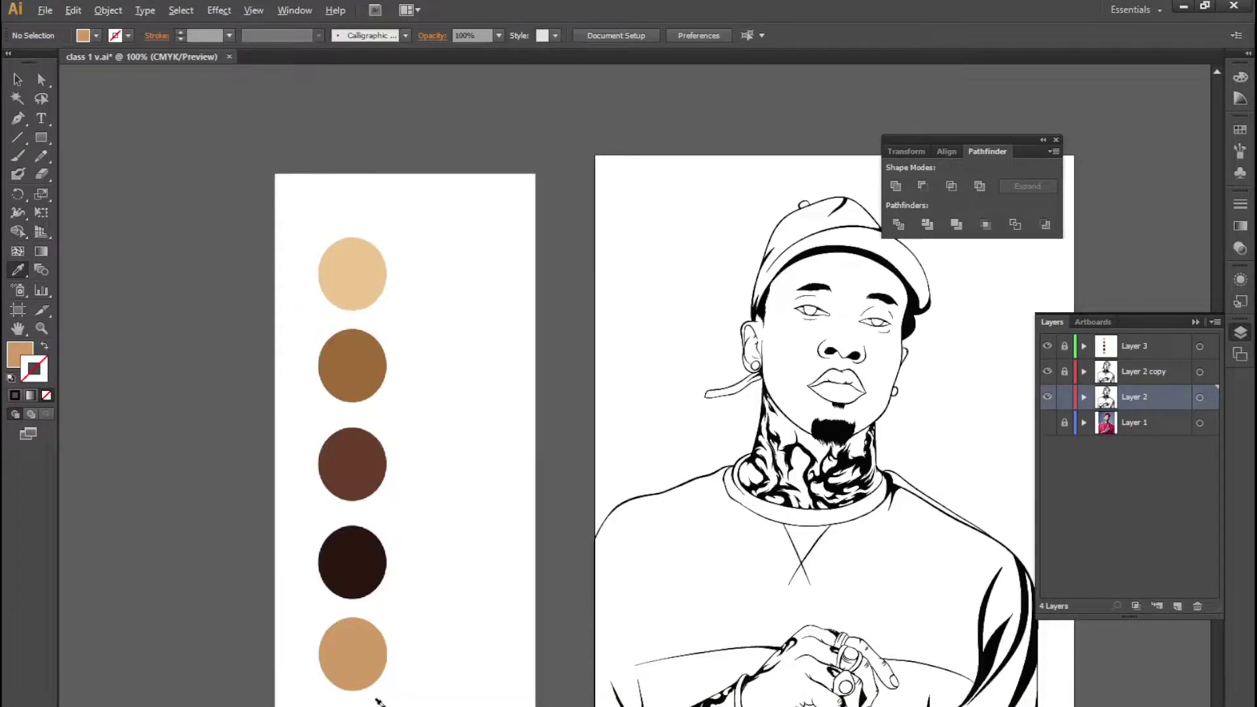
scroll(378, 702, up, 1)
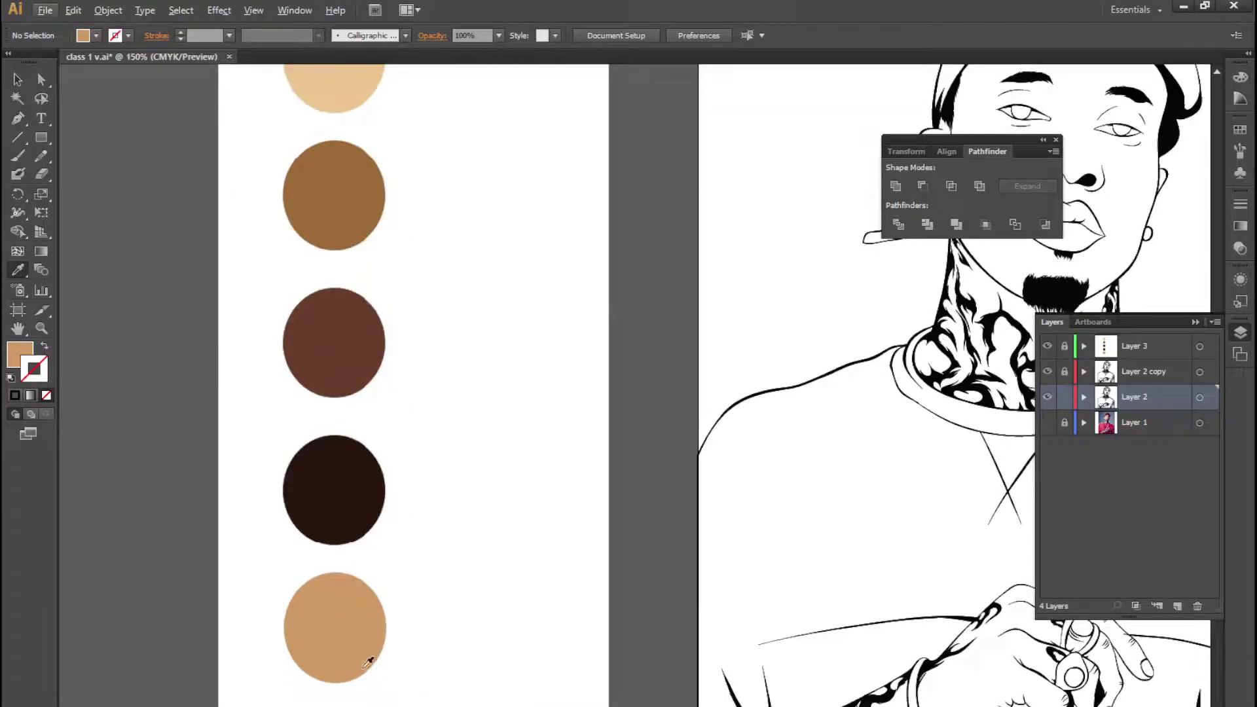
scroll(471, 618, down, 5)
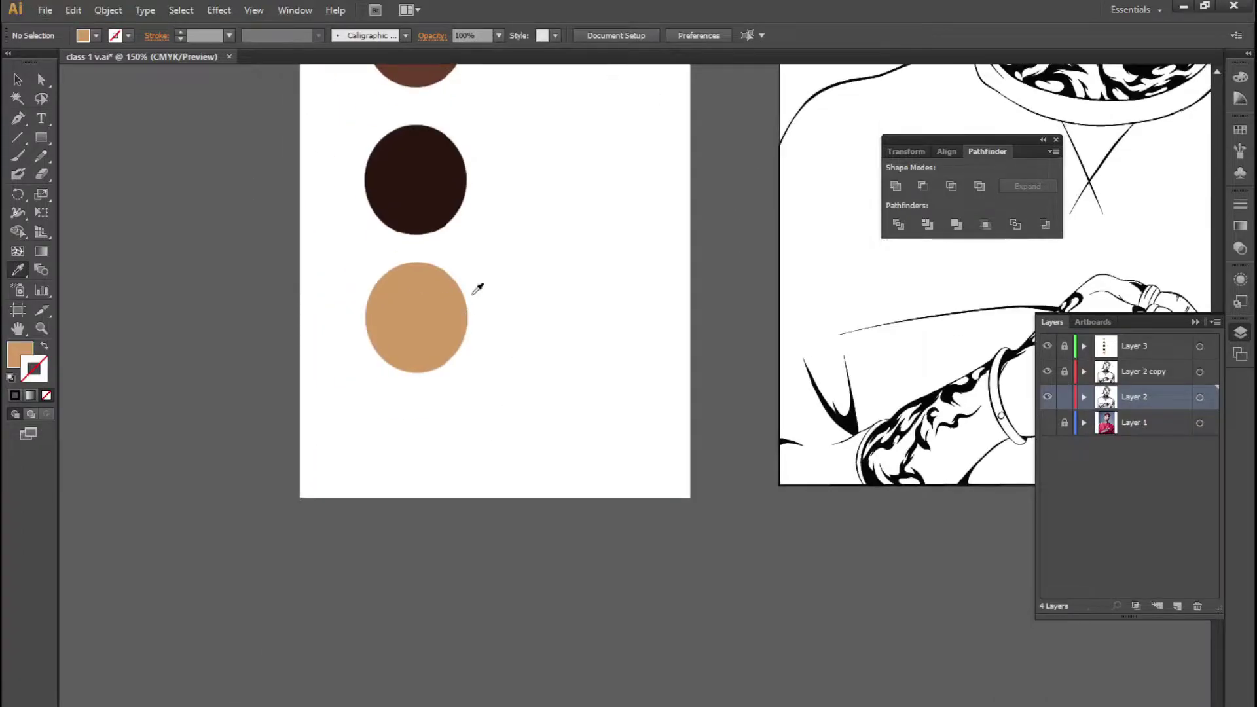
scroll(485, 255, up, 1)
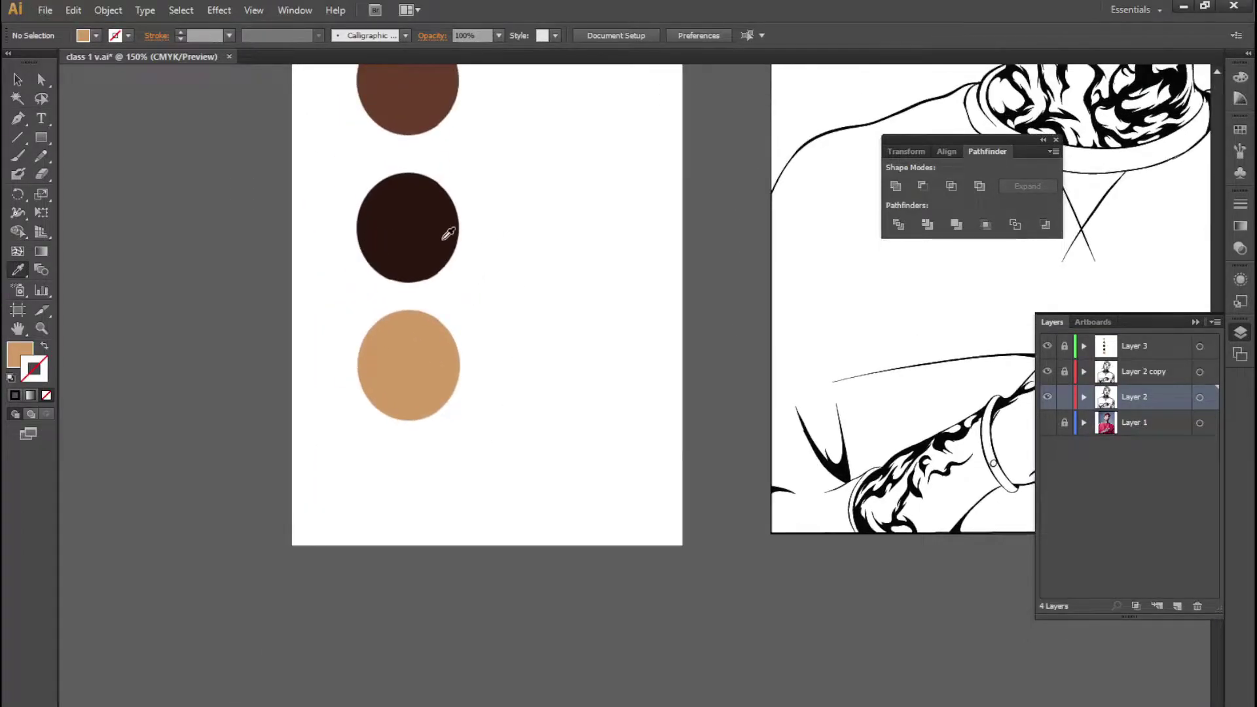
scroll(511, 303, up, 3)
scroll(458, 262, up, 1)
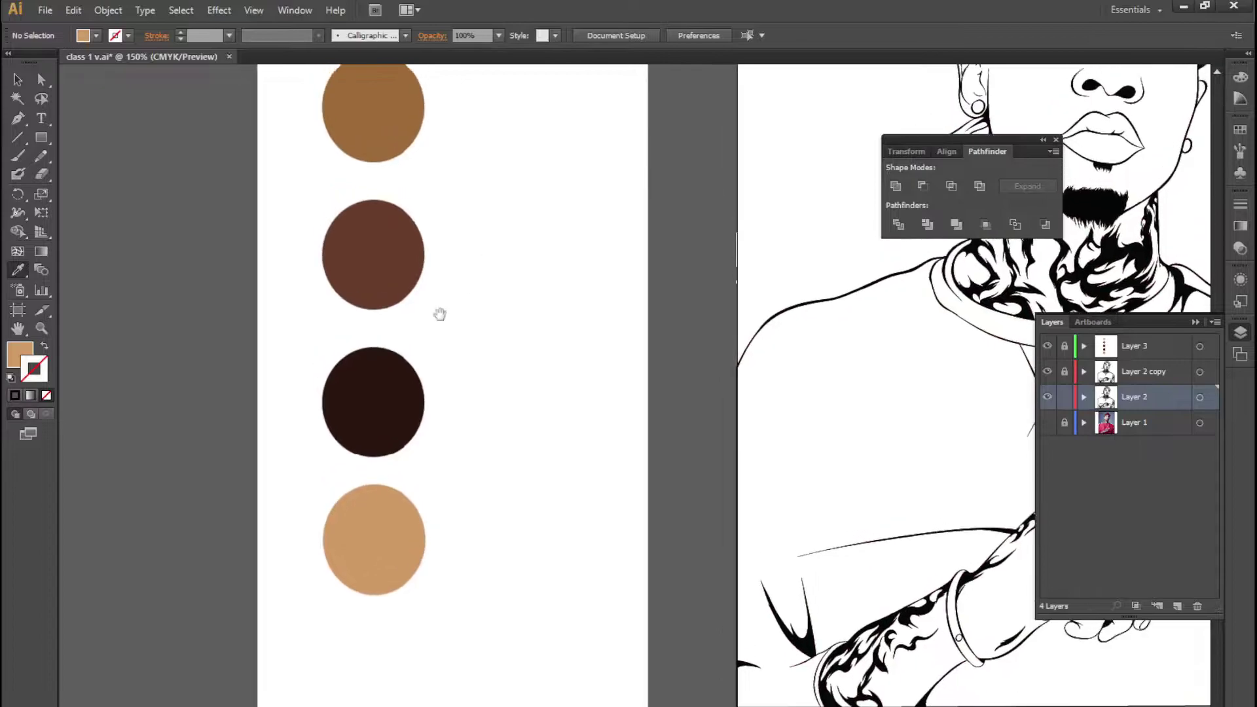
scroll(477, 308, up, 3)
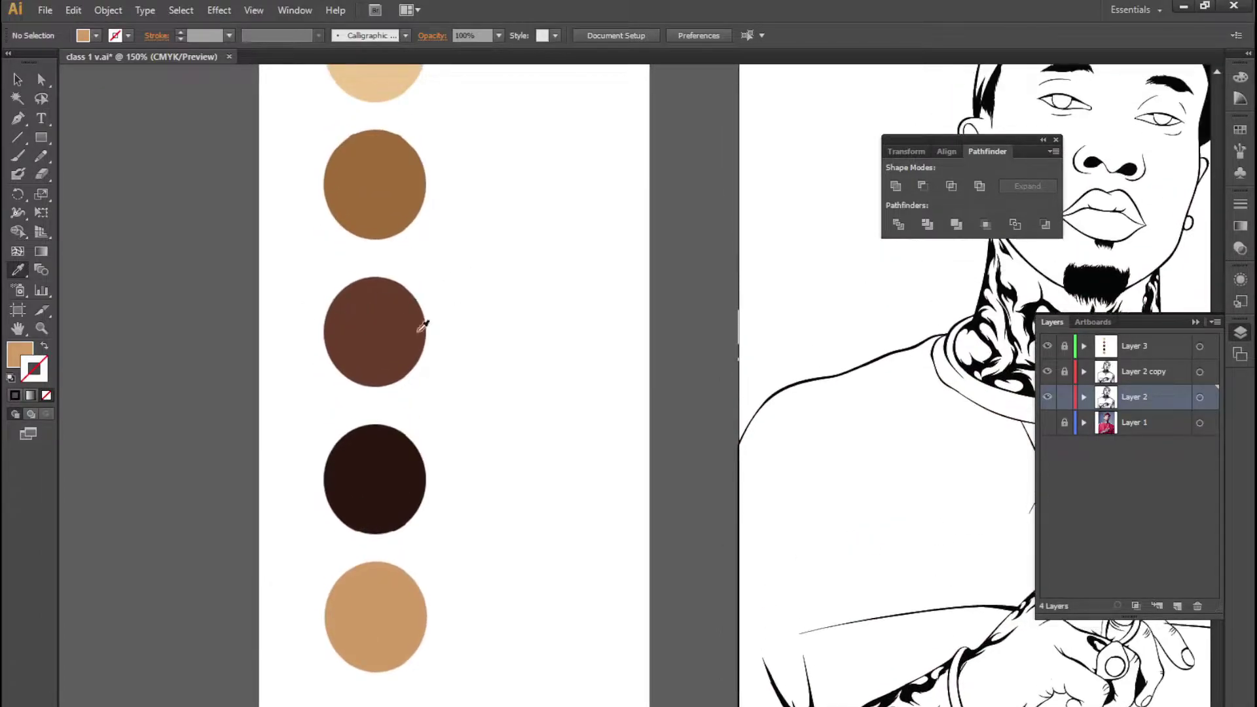
scroll(347, 176, up, 2)
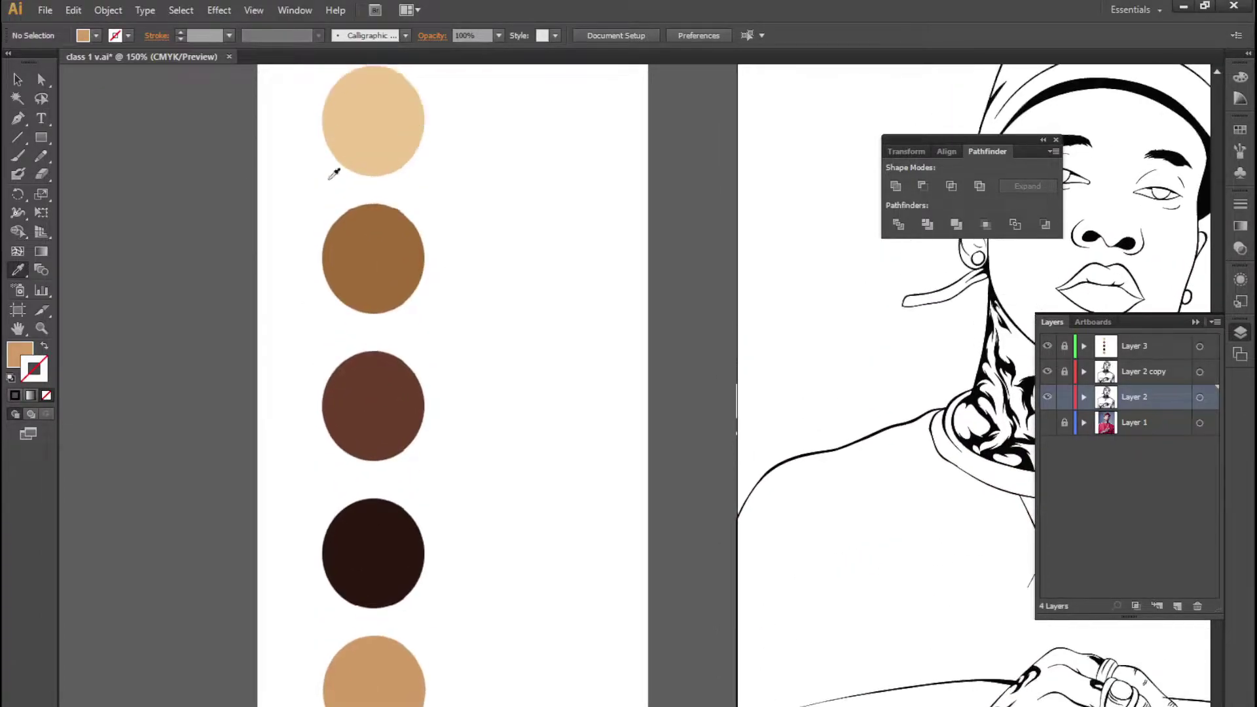
key(alt)
key(alt)
scroll(197, 351, down, 3)
scroll(196, 353, down, 2)
scroll(191, 361, up, 1)
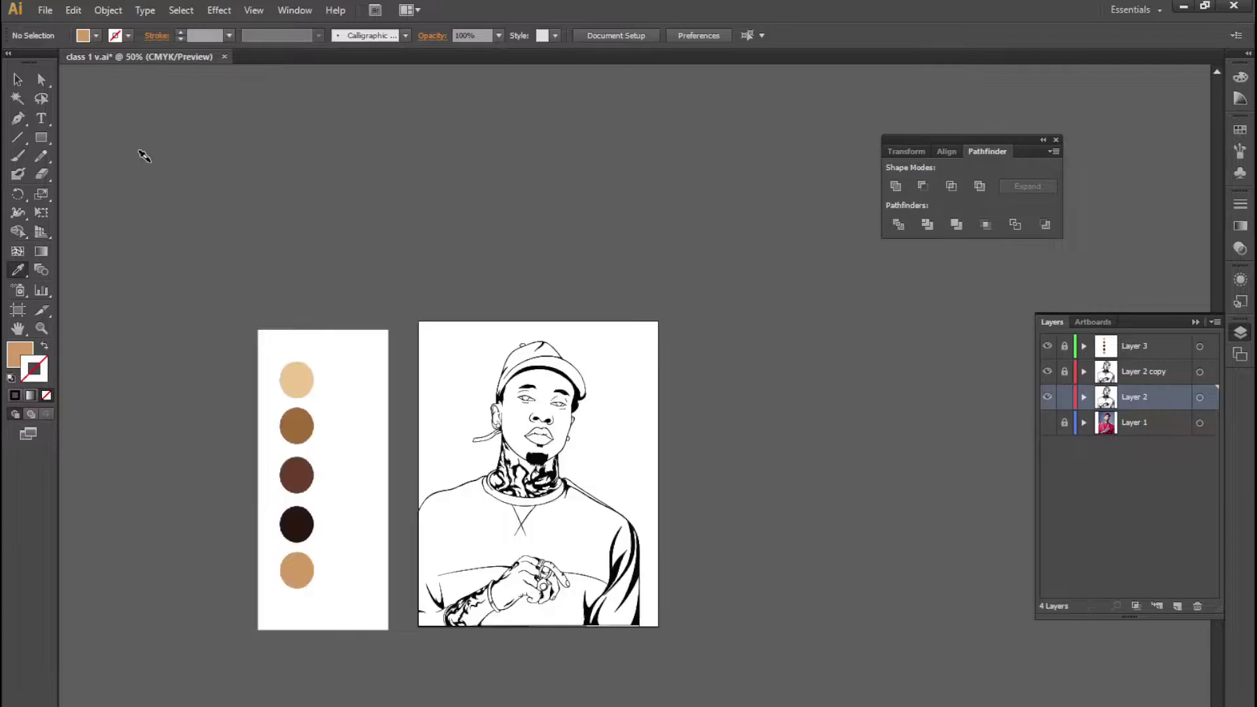
Draw a tan rectangle over the whole portrait and send it behind the line art
drag(40, 137, 116, 138)
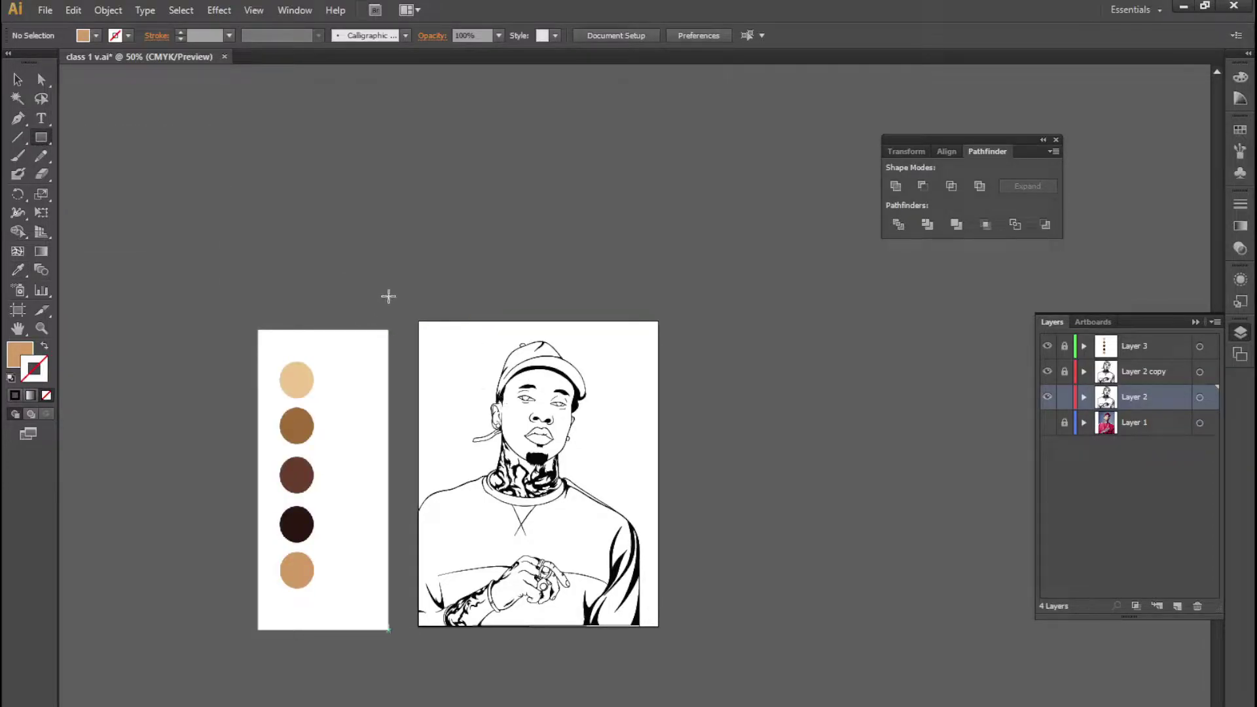
drag(400, 293, 703, 692)
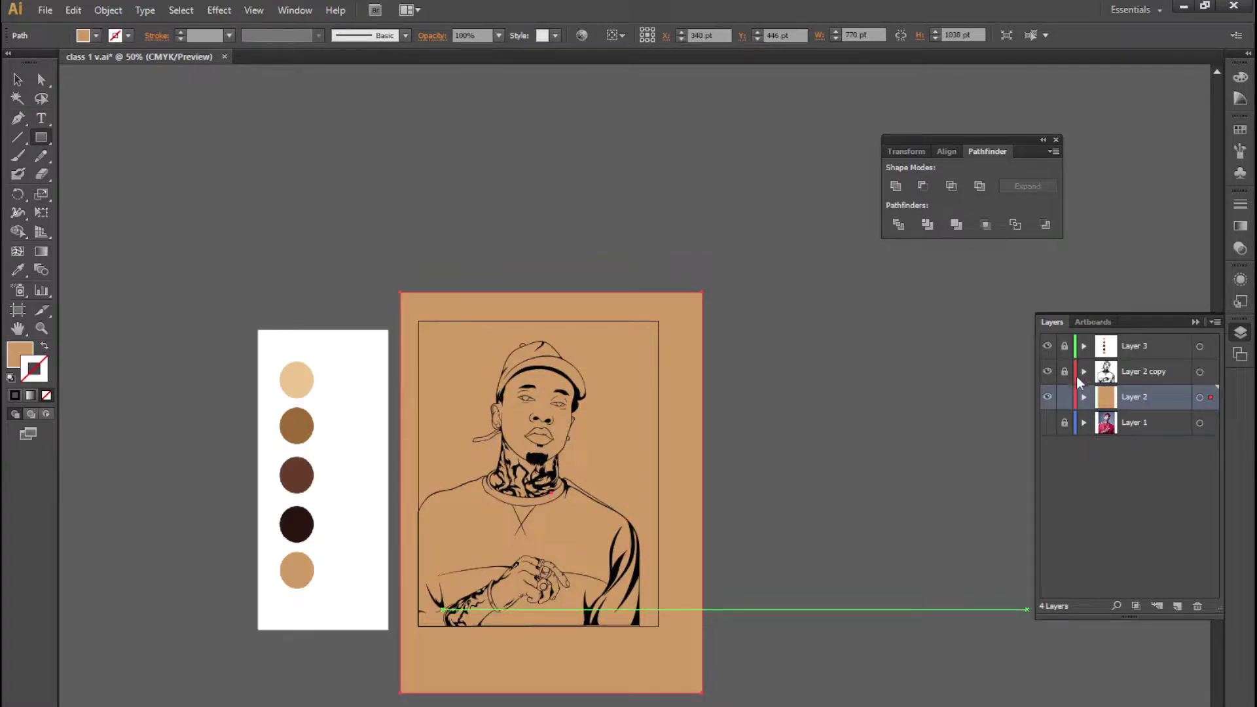
click(18, 79)
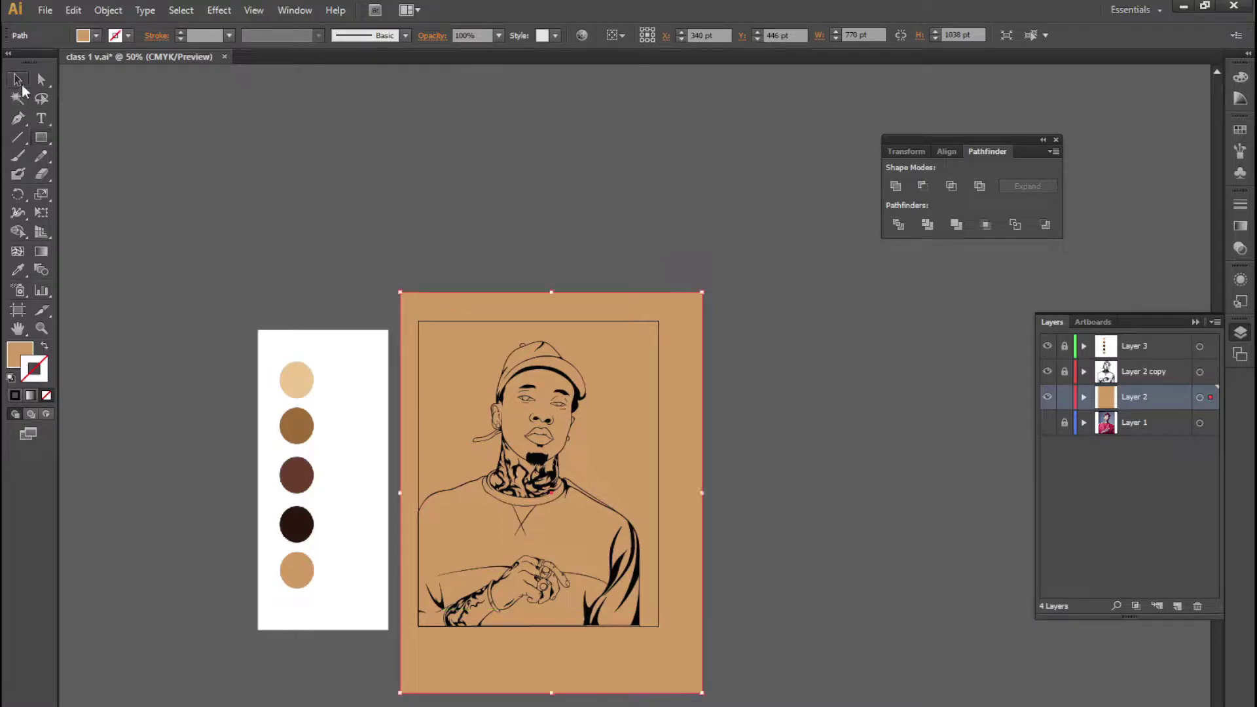
right_click(642, 410)
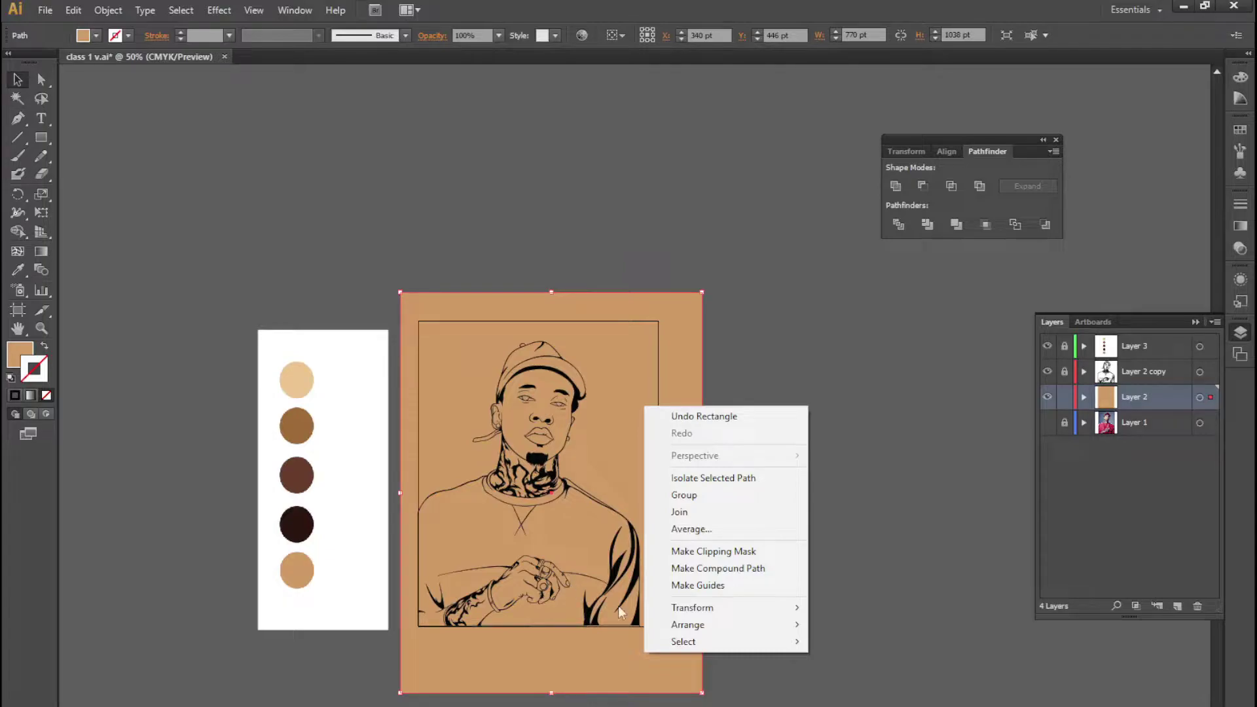
mouse_move(688, 625)
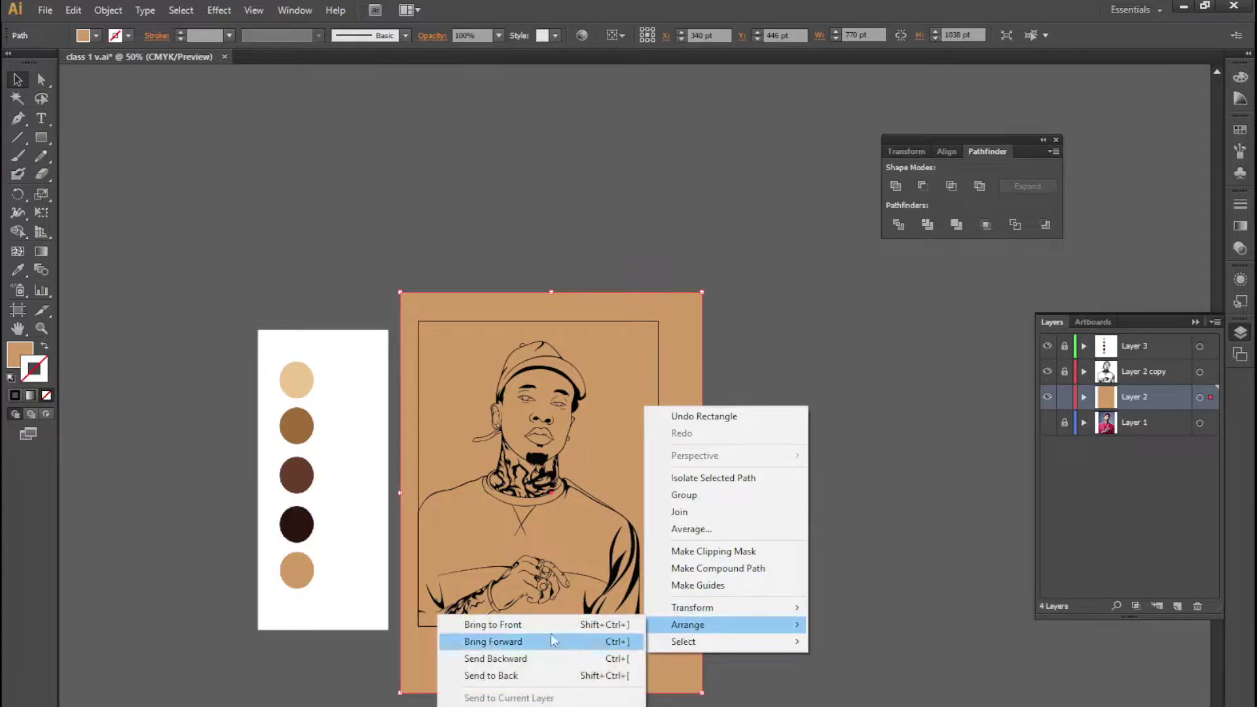
click(518, 675)
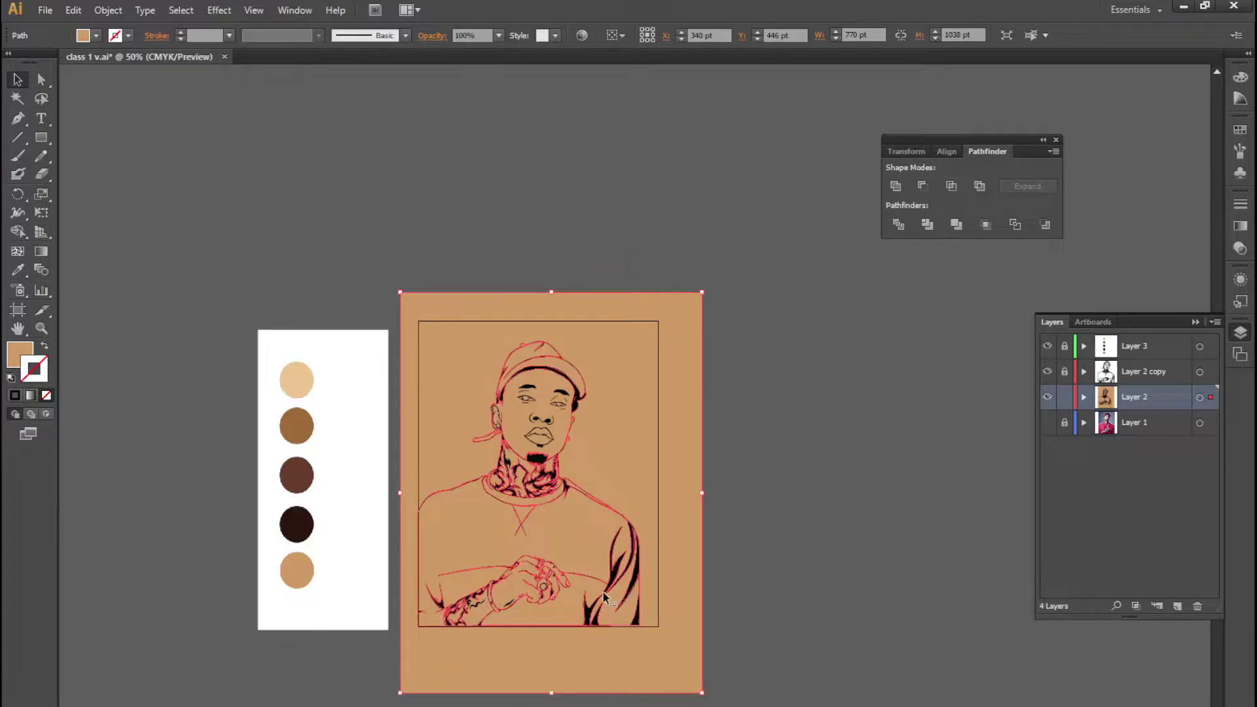
Merge the tan rectangle with all the line art and isolate the merged group
key(ctrl+a)
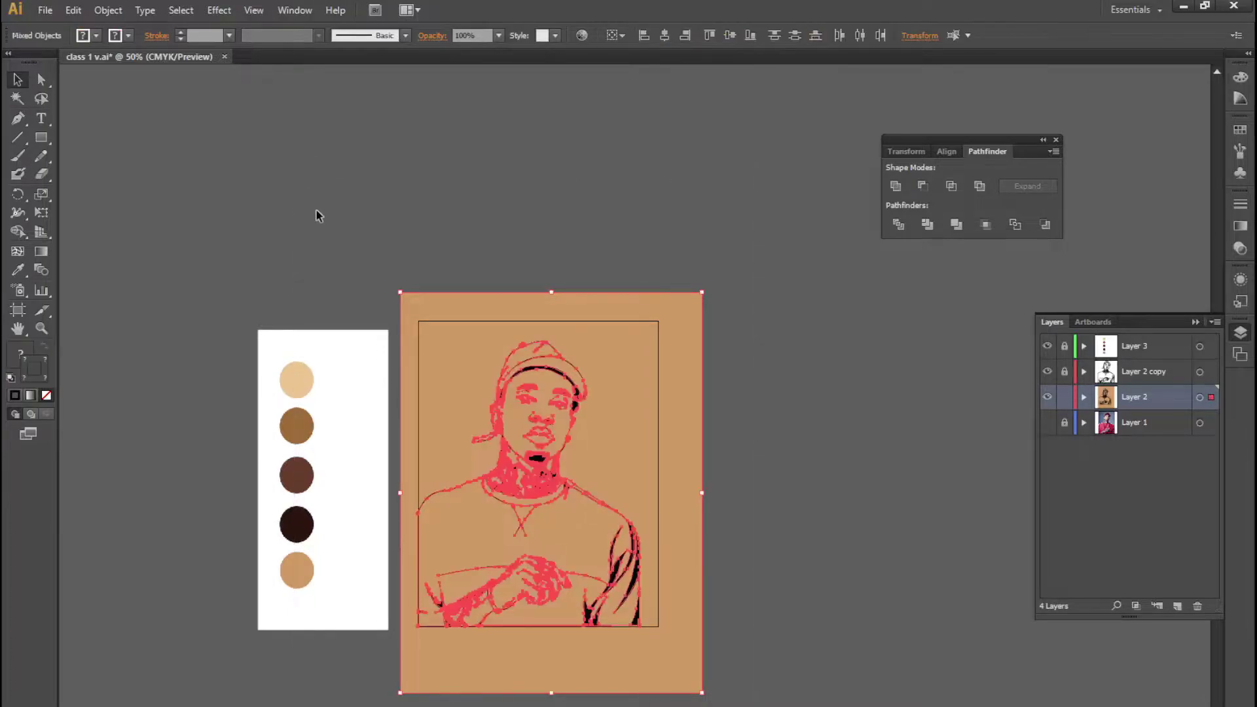
click(959, 226)
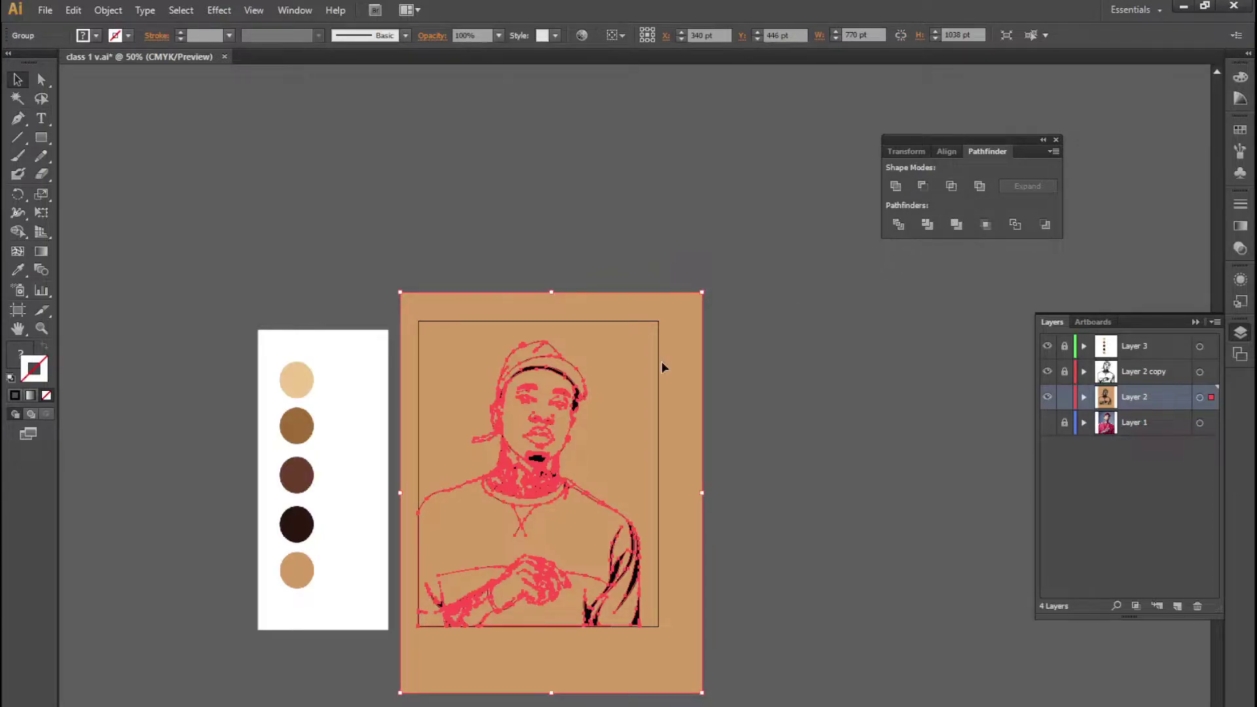
right_click(626, 385)
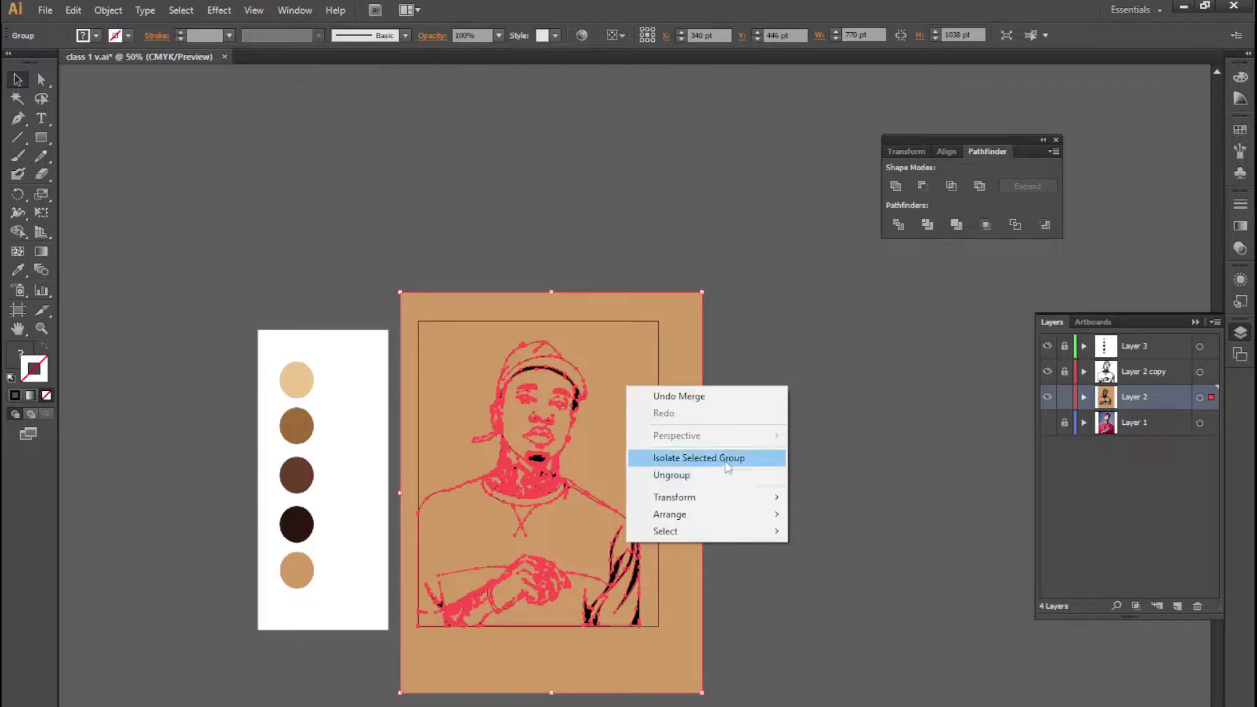
click(725, 459)
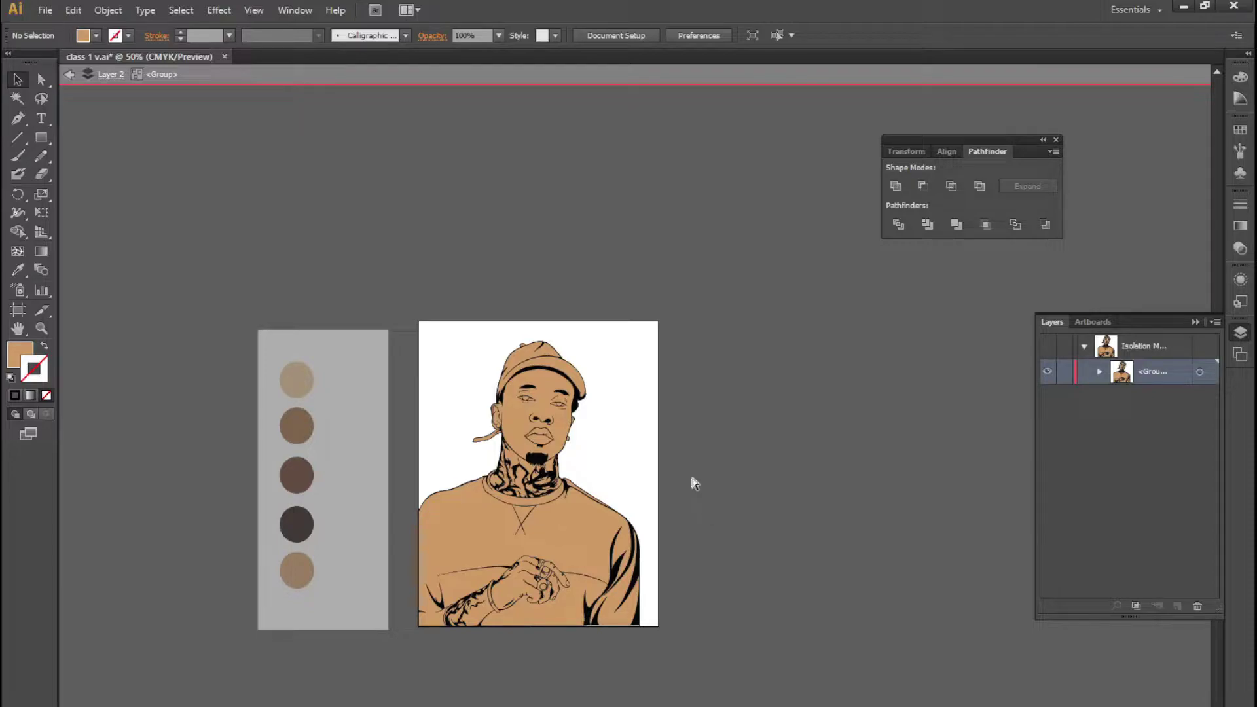
Delete the tan background piece surrounding the figure
click(683, 460)
scroll(572, 400, up, 1)
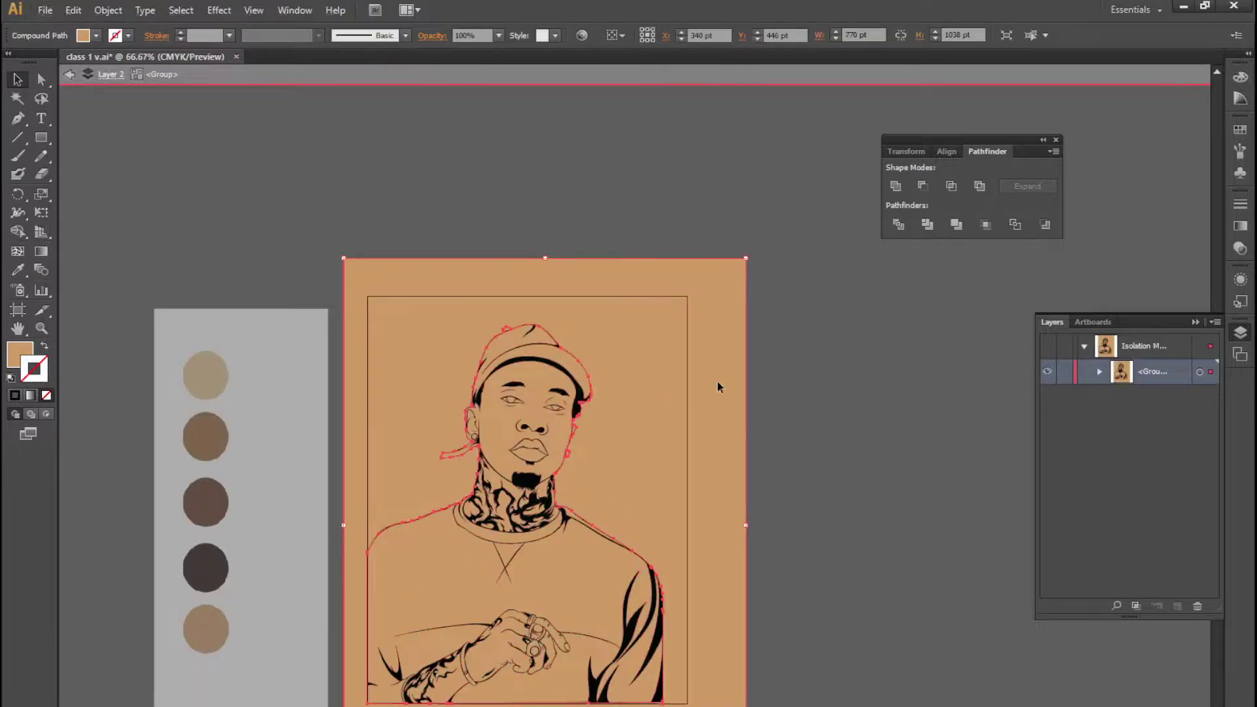
key(Delete)
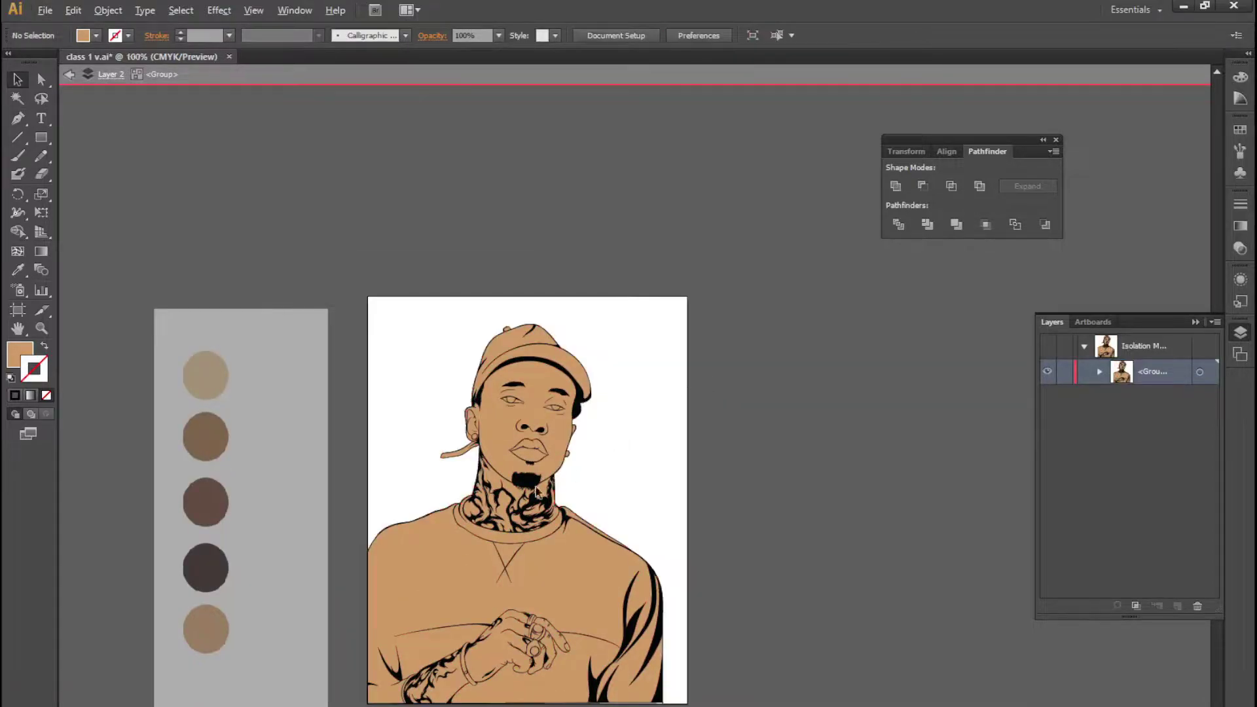
scroll(487, 580, up, 3)
scroll(532, 593, down, 1)
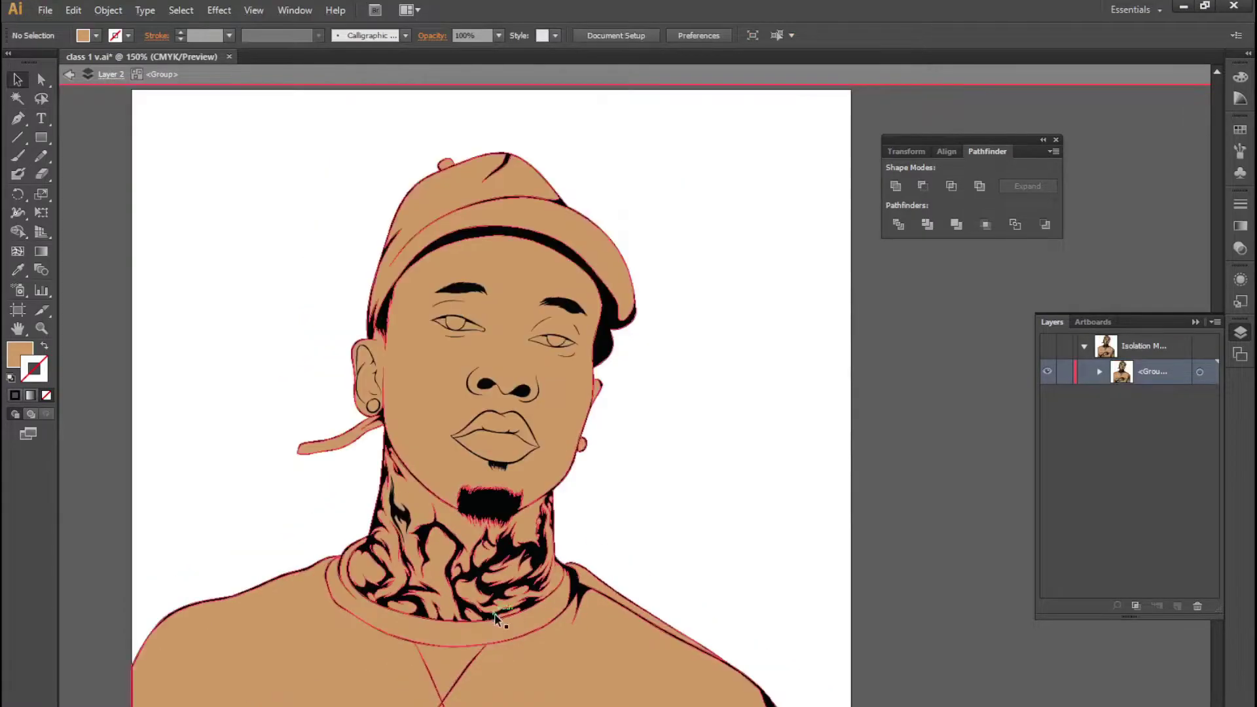
scroll(531, 592, down, 1)
scroll(529, 524, up, 3)
scroll(529, 516, up, 3)
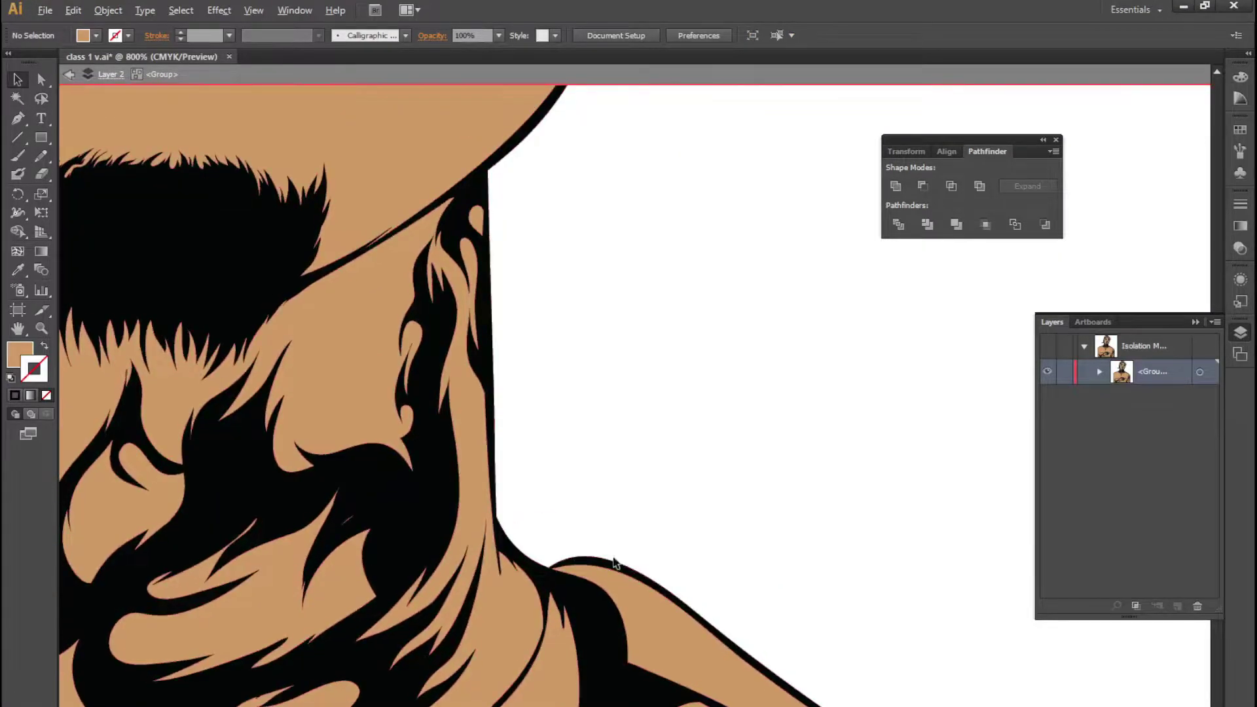
Inspect the tan fill edges at the strap, neck and shoulders up close
scroll(602, 567, down, 1)
scroll(567, 563, down, 1)
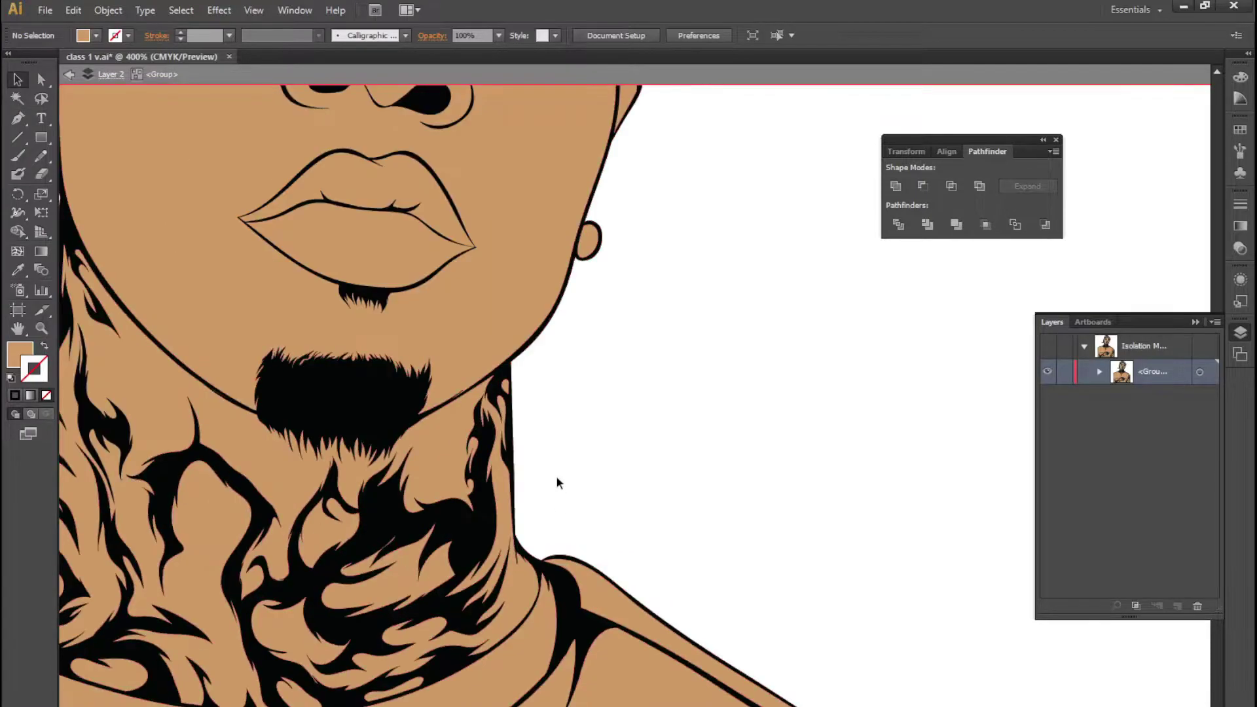
scroll(557, 483, down, 1)
scroll(557, 483, down, 2)
scroll(566, 442, up, 1)
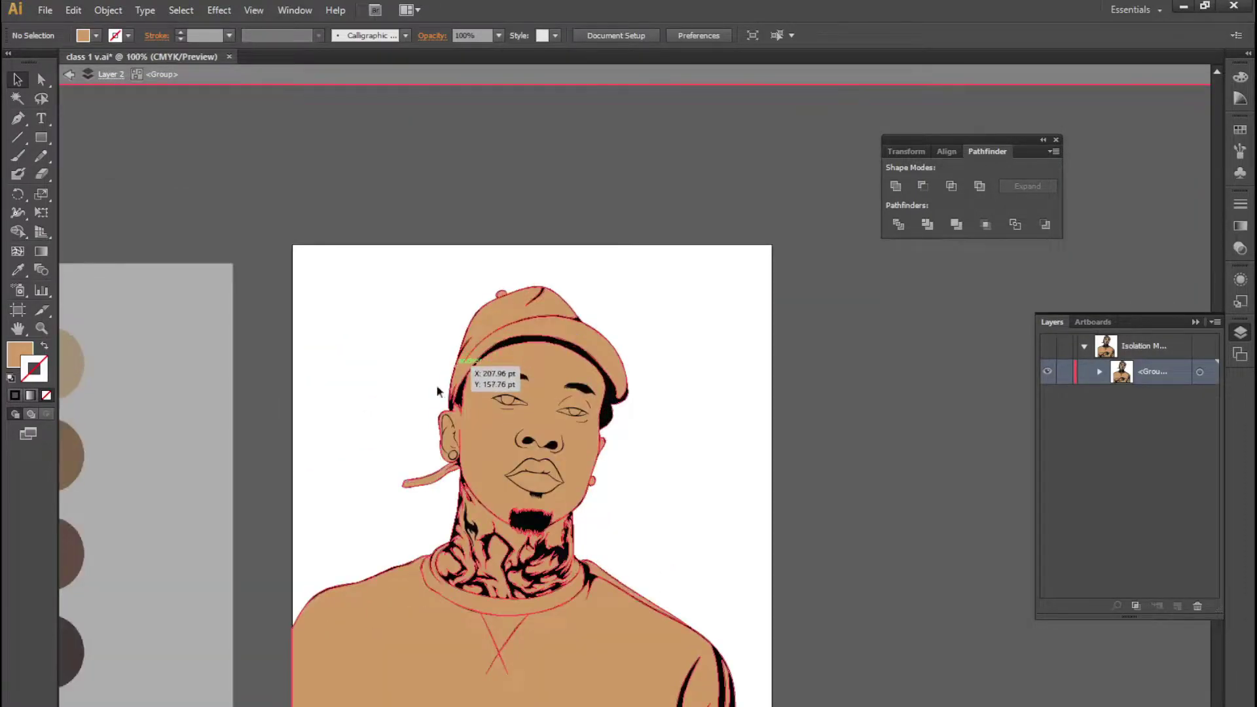
scroll(437, 391, up, 1)
scroll(421, 426, down, 1)
scroll(524, 592, up, 2)
scroll(342, 589, up, 2)
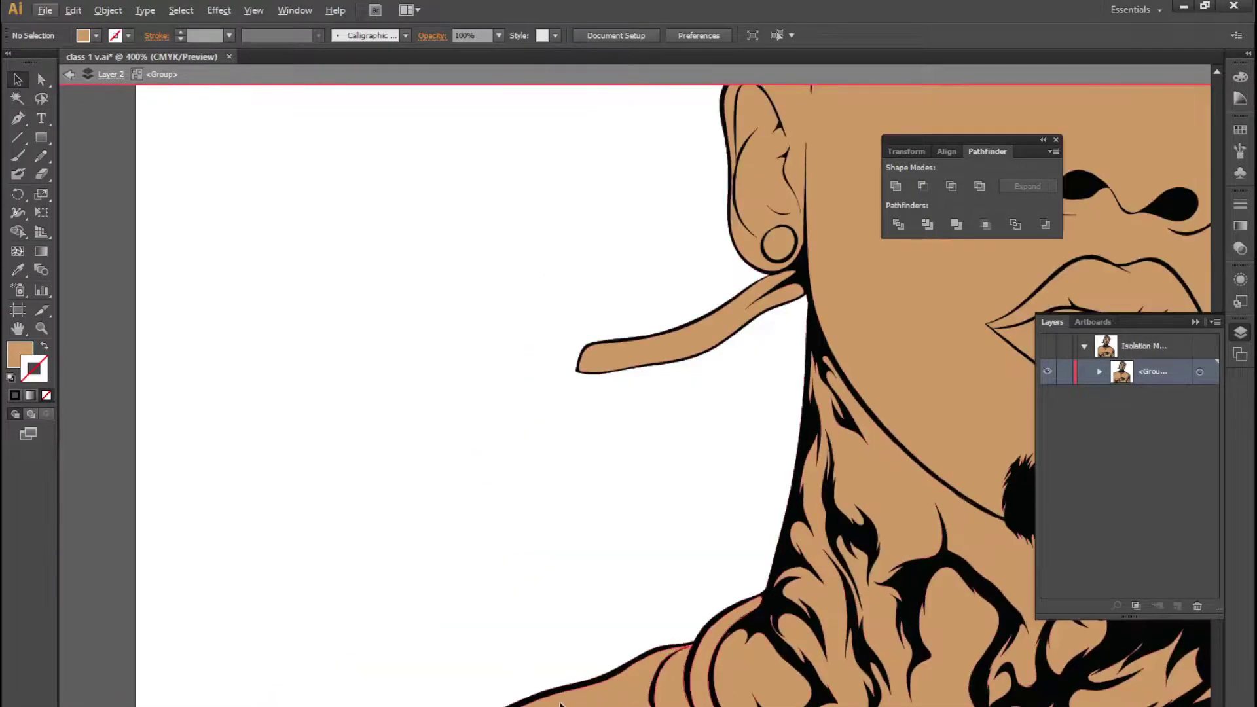
scroll(560, 701, up, 1)
scroll(375, 423, down, 1)
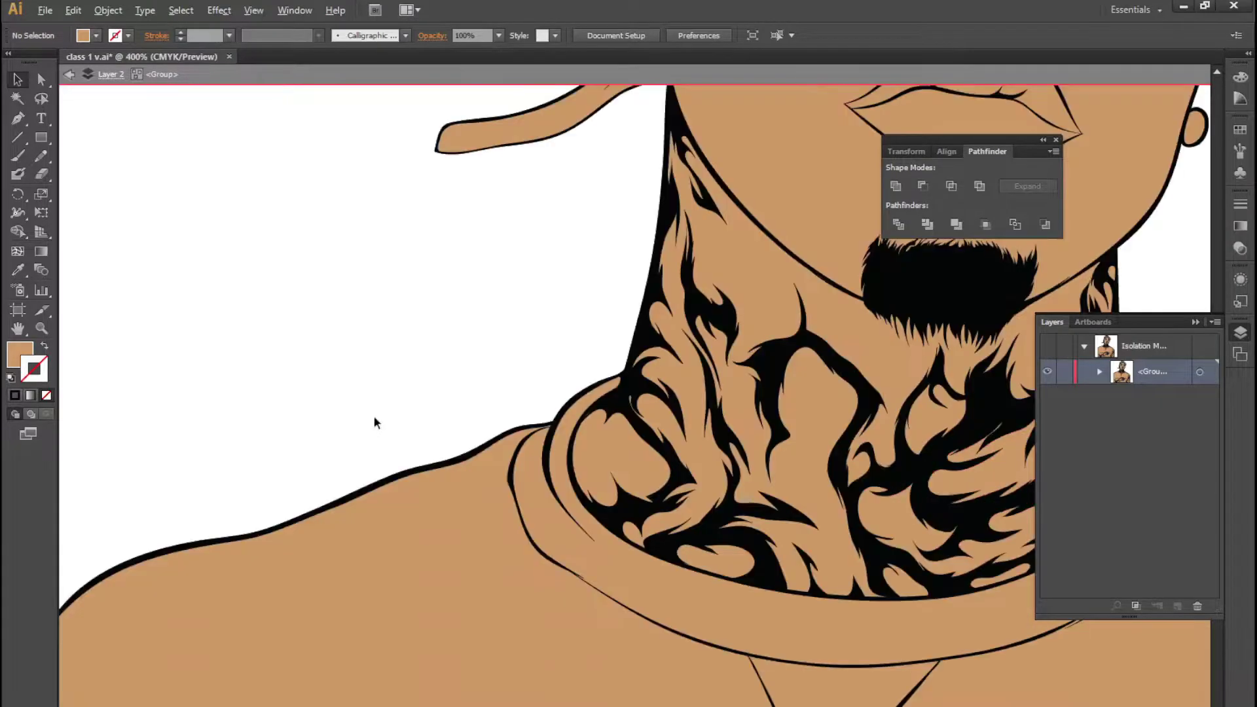
scroll(375, 423, down, 1)
scroll(499, 633, down, 2)
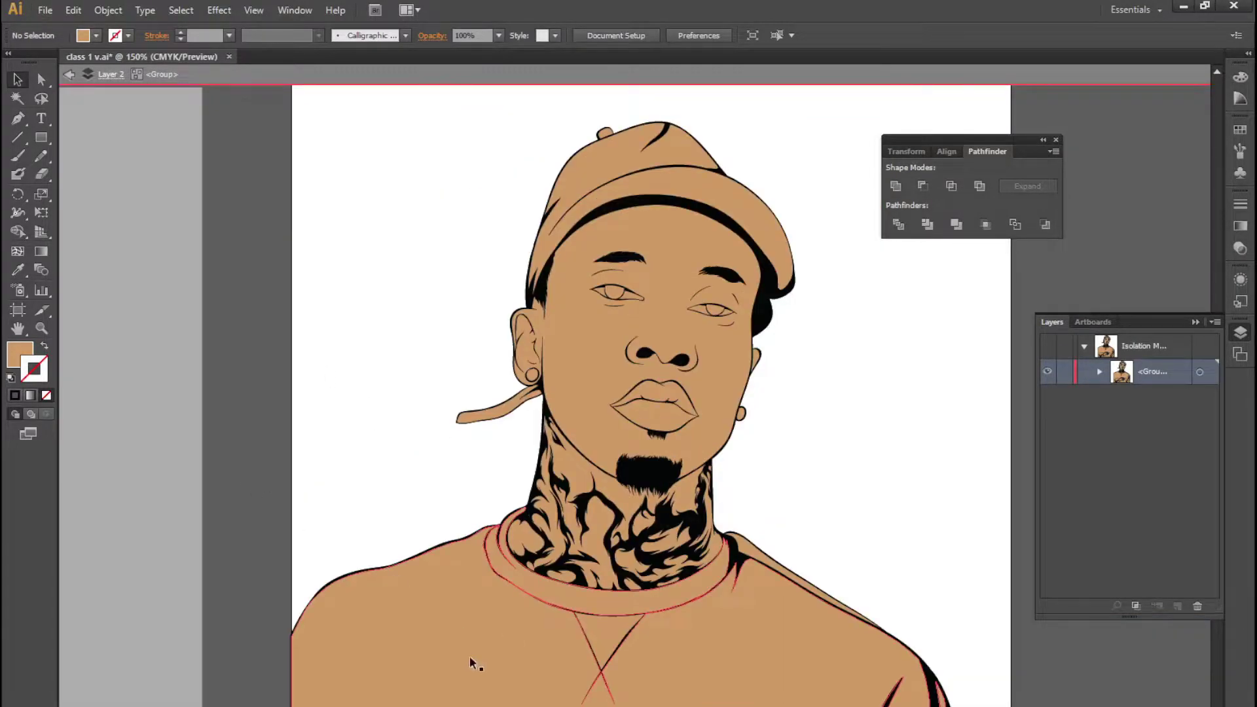
scroll(449, 525, down, 1)
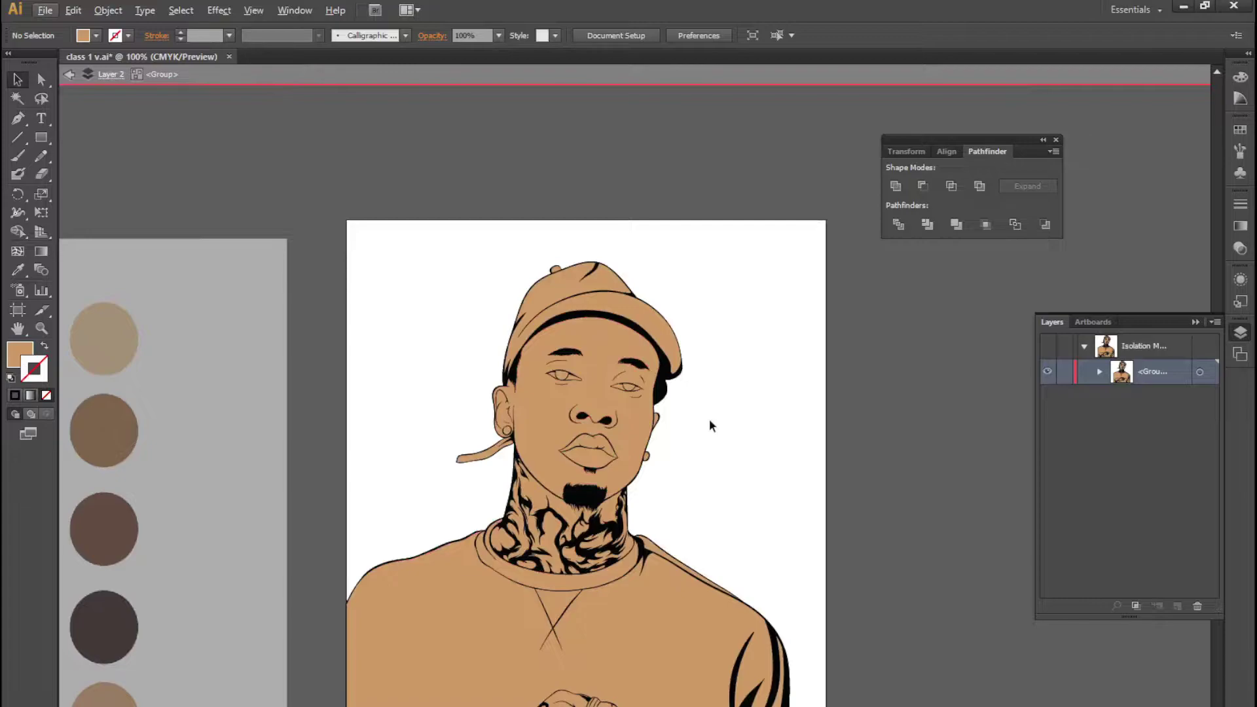
key(a)
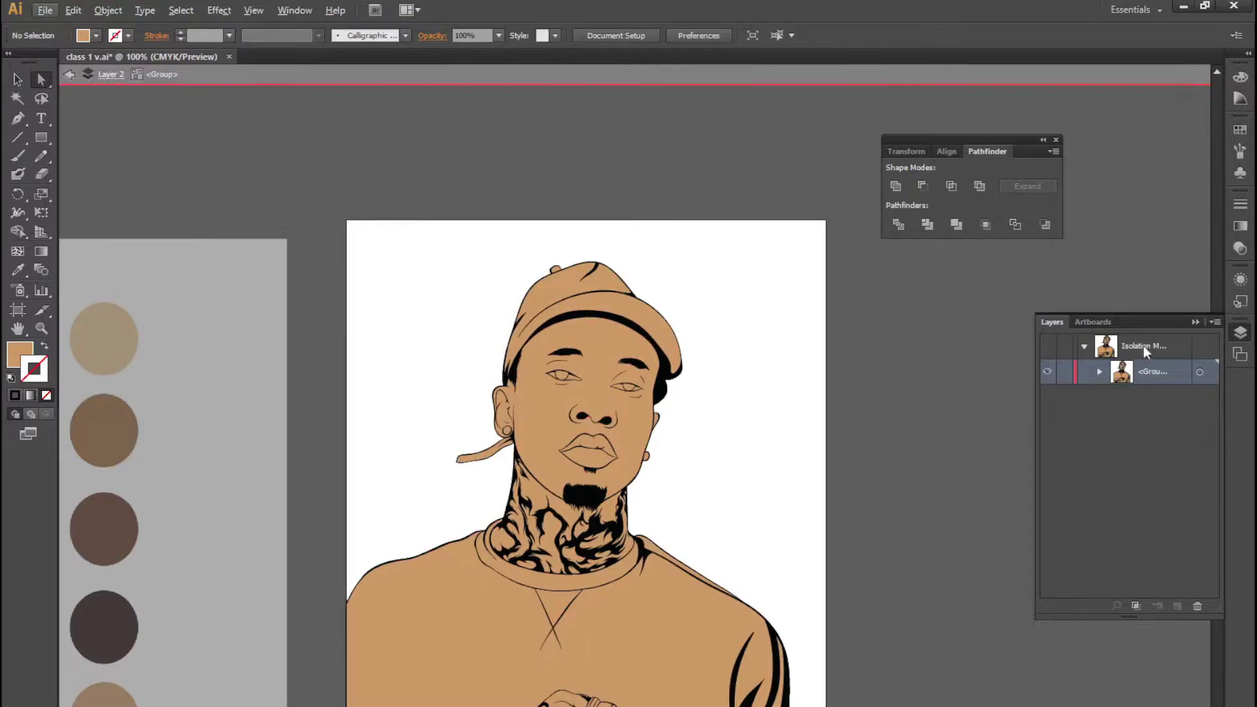
Exit isolation mode and fill the left eye's whites with white
double_click(788, 337)
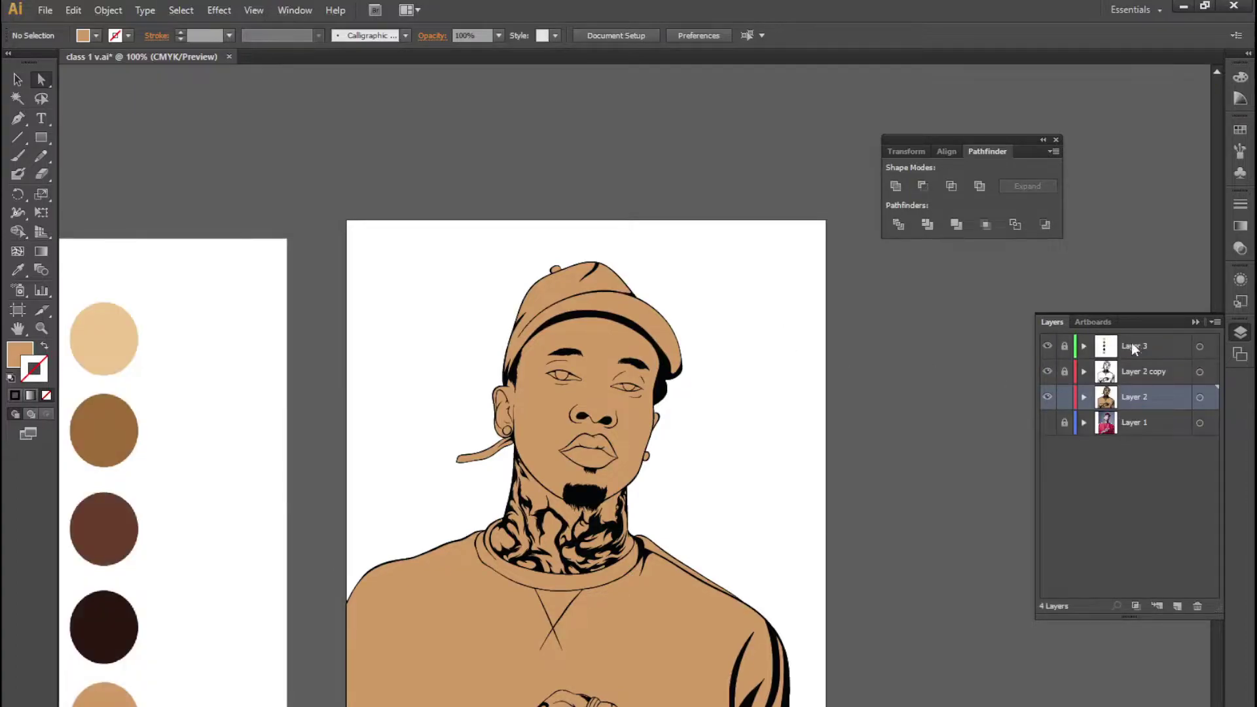
scroll(564, 373, up, 3)
scroll(550, 432, up, 2)
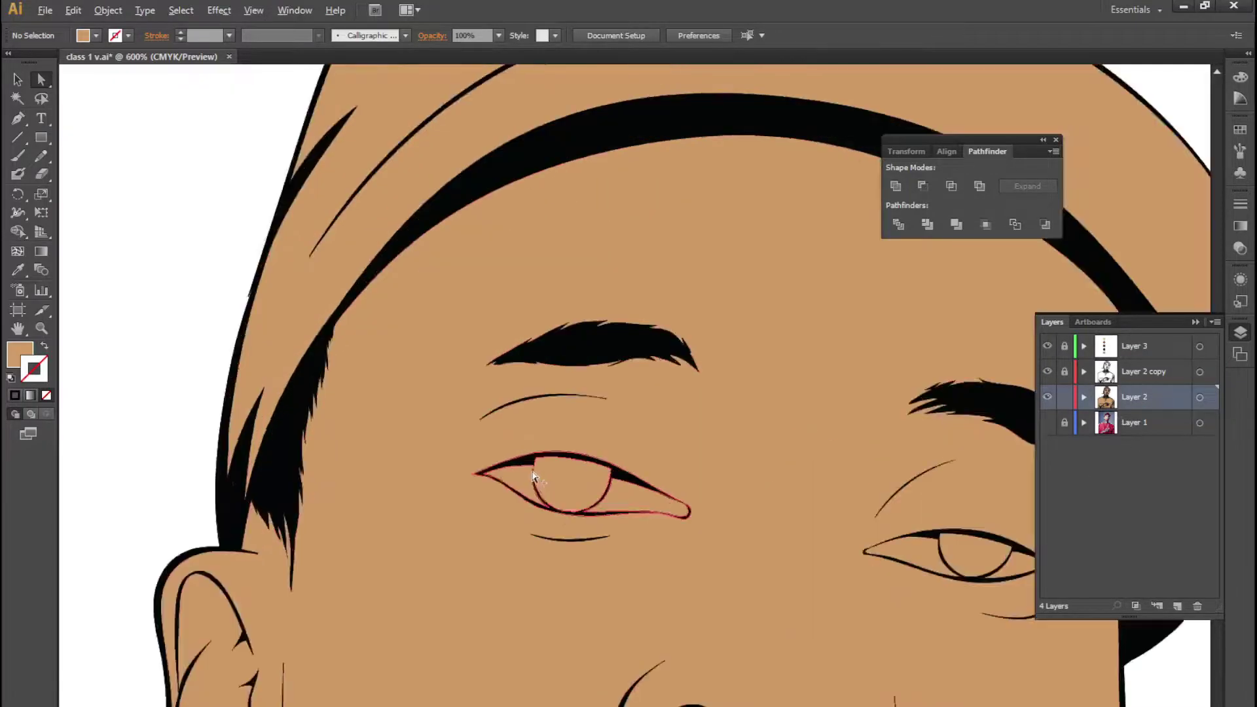
scroll(535, 492, up, 2)
key(ctrl+a)
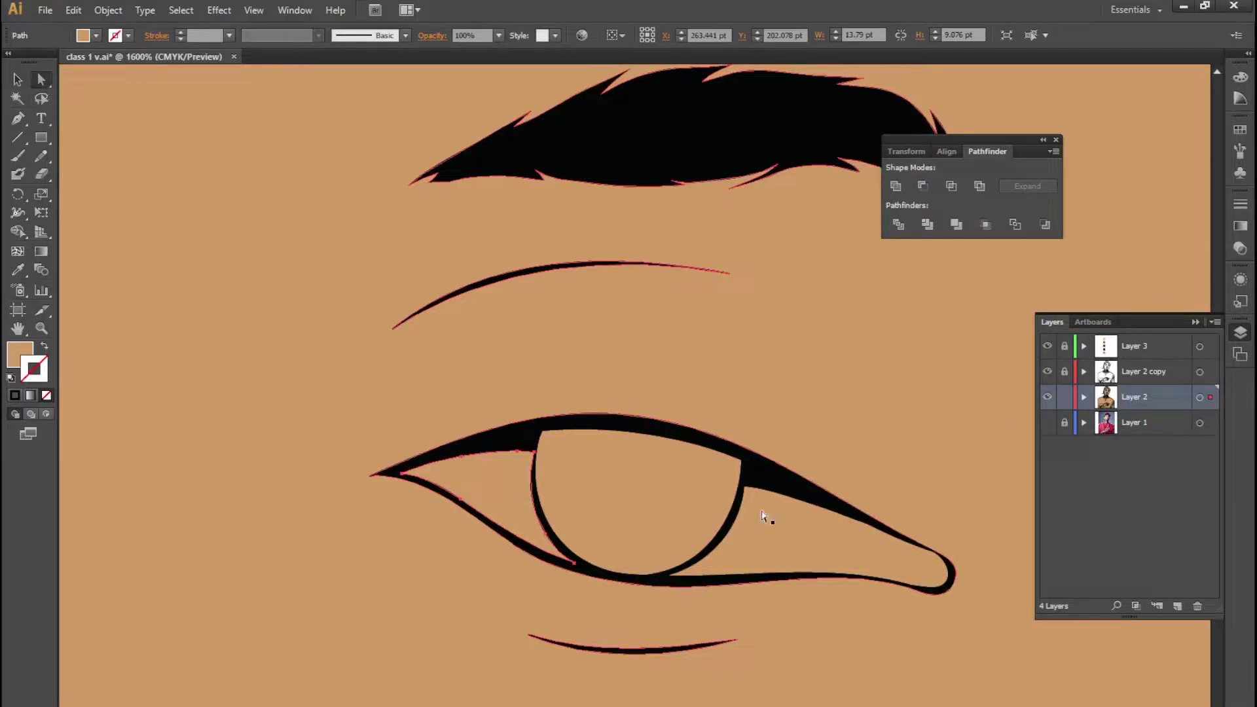
click(777, 540)
alt+scroll(471, 390, down, 4)
alt+scroll(407, 365, down, 1)
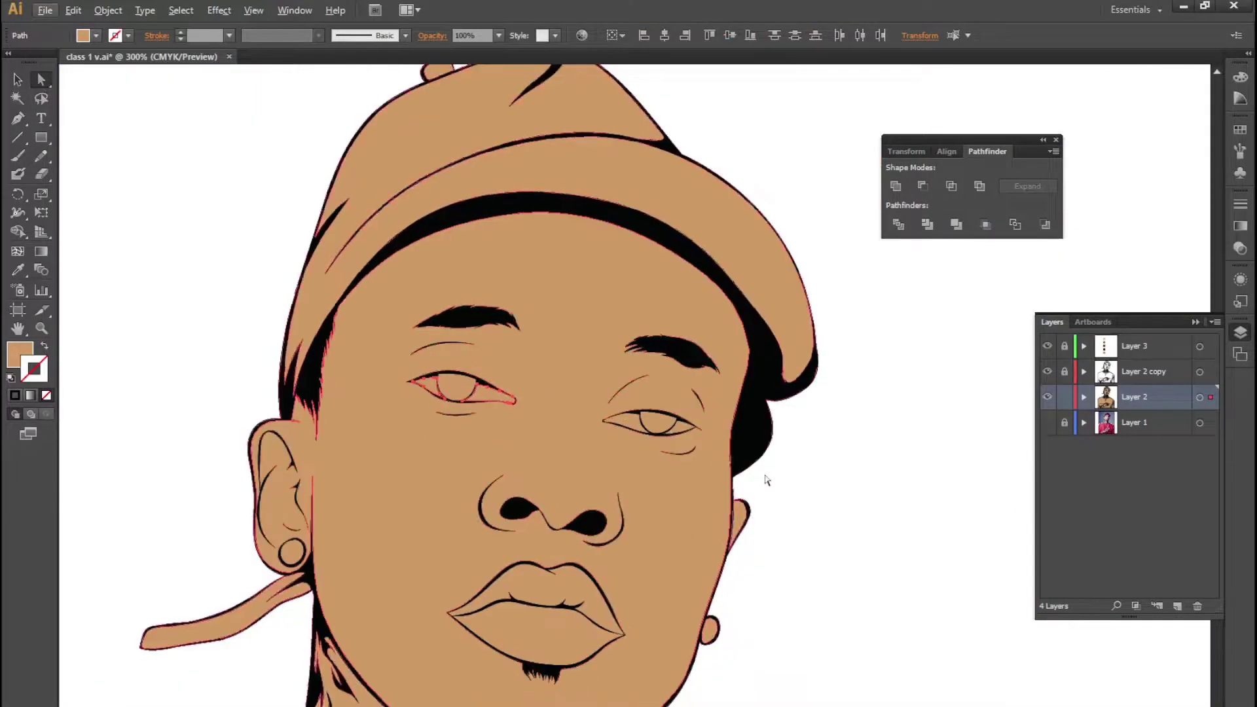
key(i)
click(802, 505)
Select the other eye's white and eye-corner paths
scroll(650, 416, up, 5)
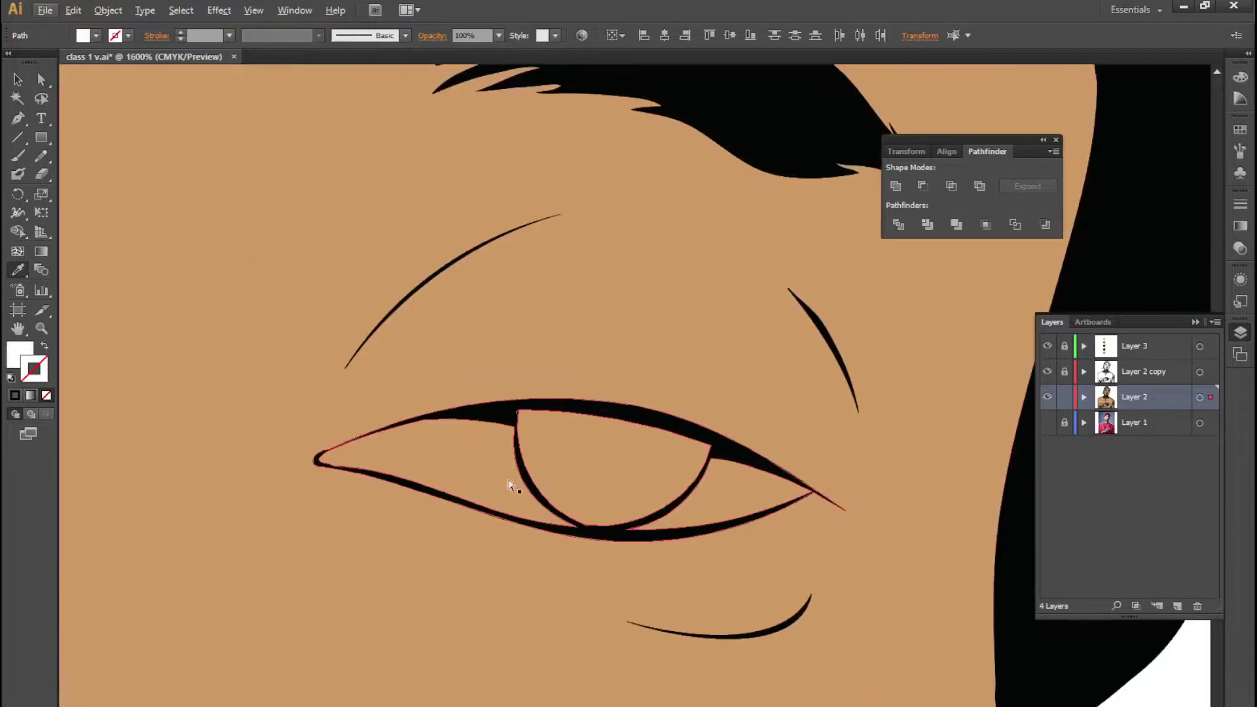
ctrl+click(638, 498)
shift+click(763, 503)
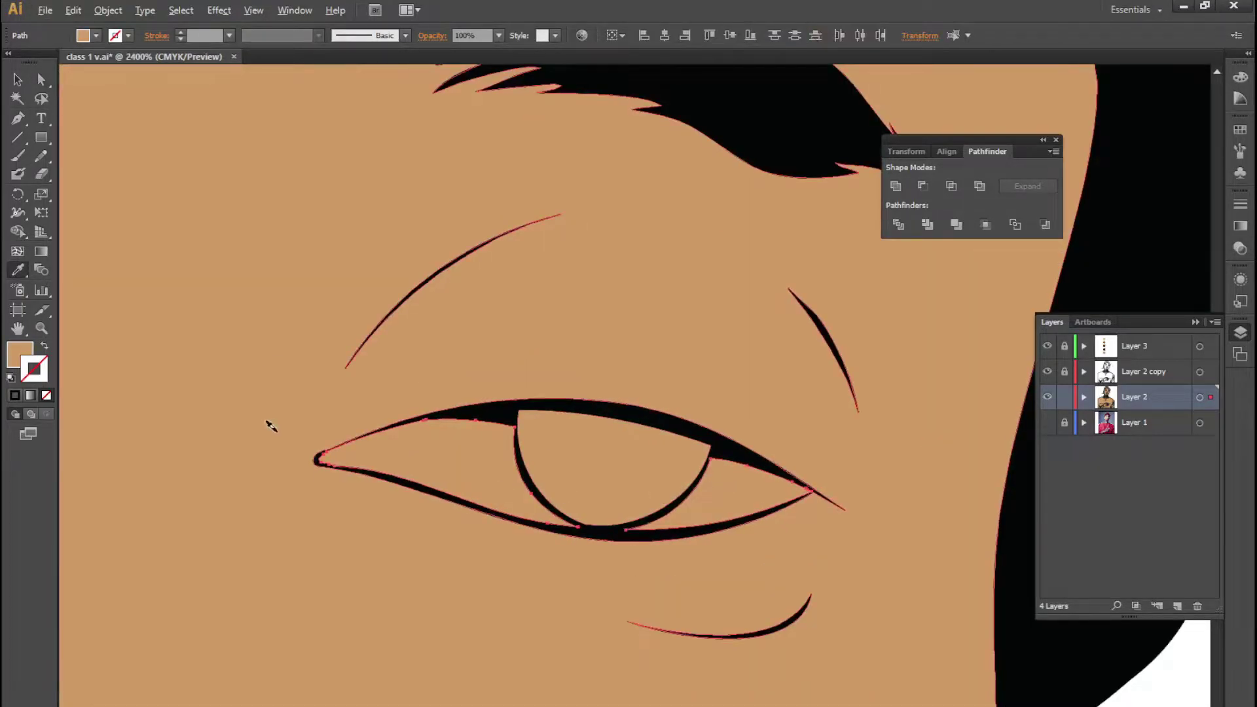
alt+scroll(266, 426, up, 2)
alt+scroll(366, 477, up, 2)
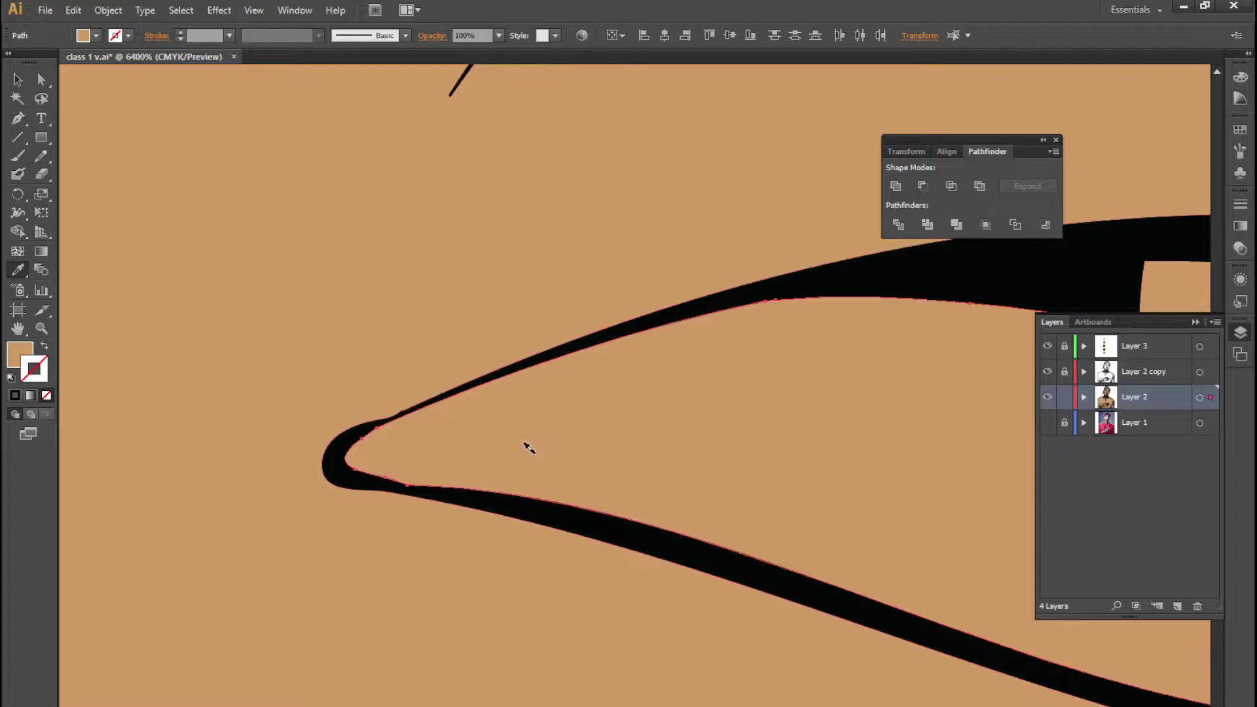
Fill the right eye's whites with white
scroll(528, 449, down, 2)
scroll(598, 438, down, 2)
scroll(277, 383, up, 1)
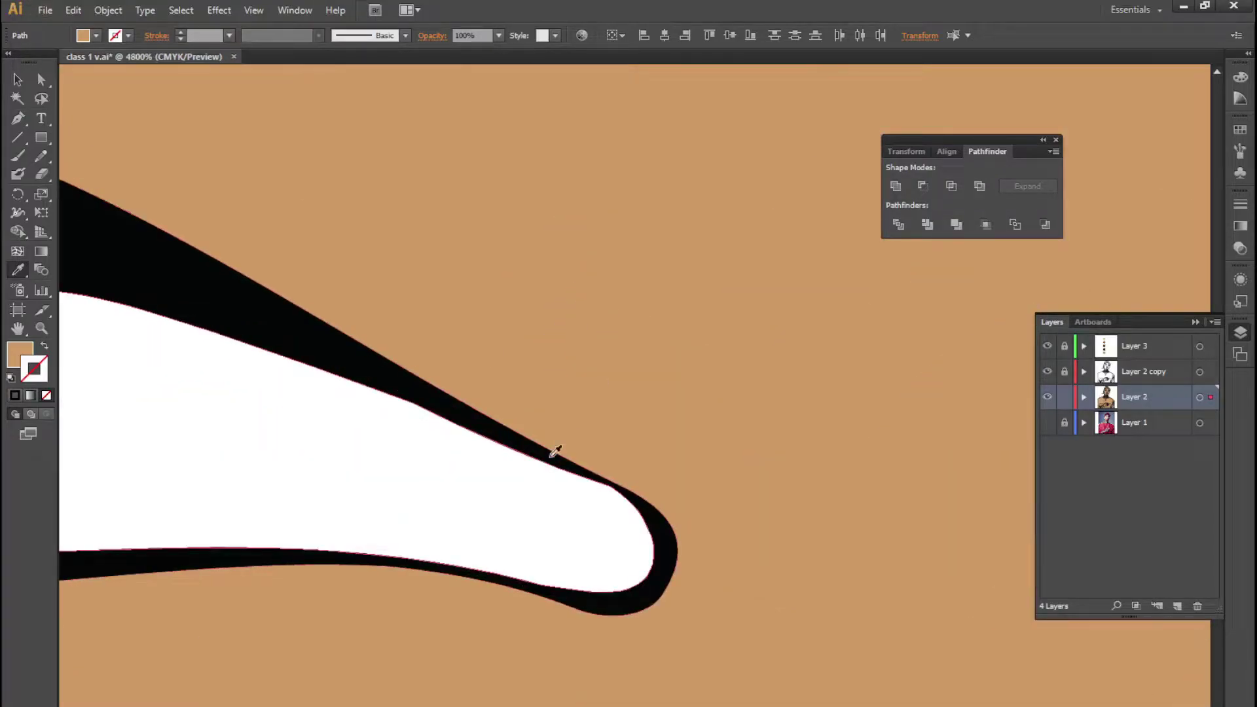
alt+scroll(614, 441, down, 1)
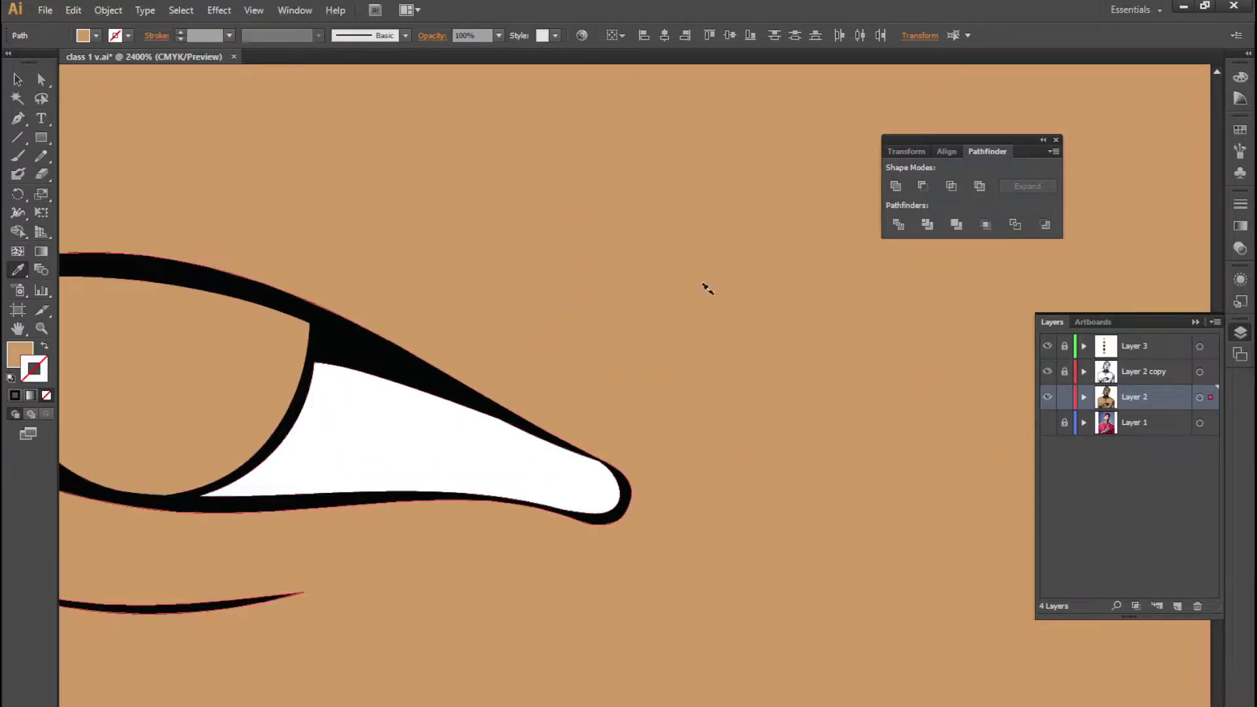
alt+scroll(653, 237, down, 6)
alt+scroll(743, 421, up, 1)
alt+scroll(772, 315, up, 2)
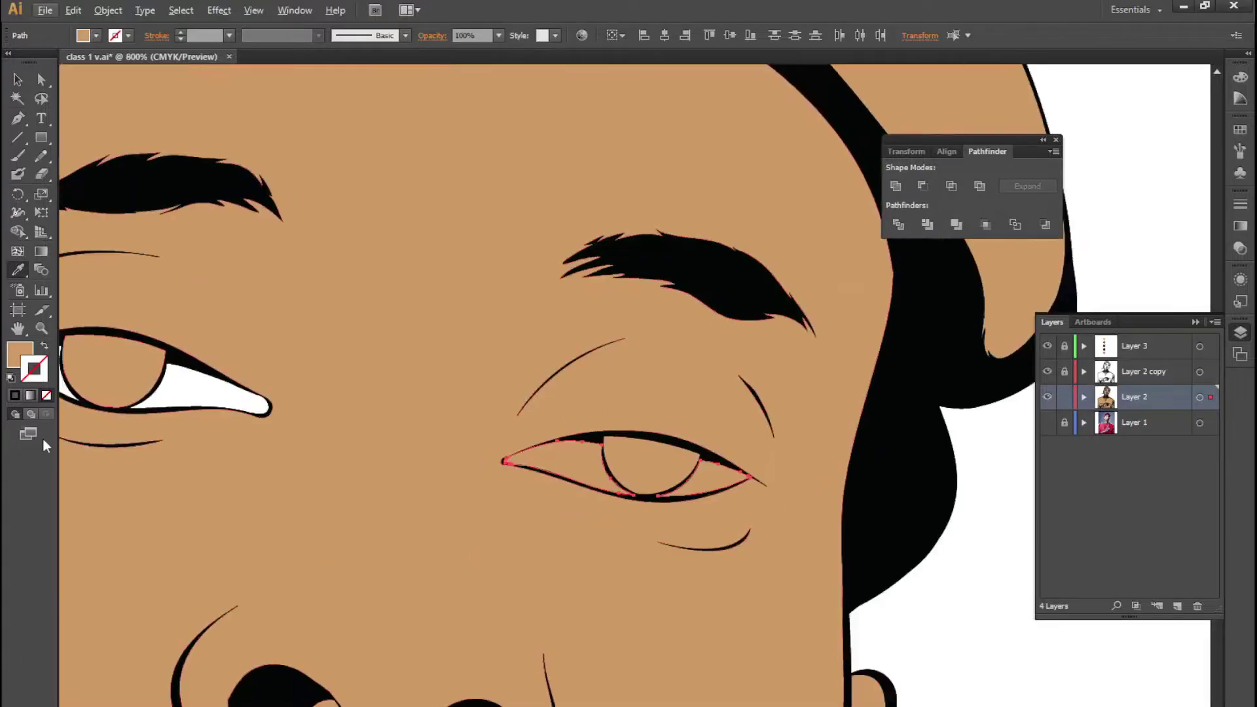
click(149, 374)
alt+scroll(522, 373, down, 1)
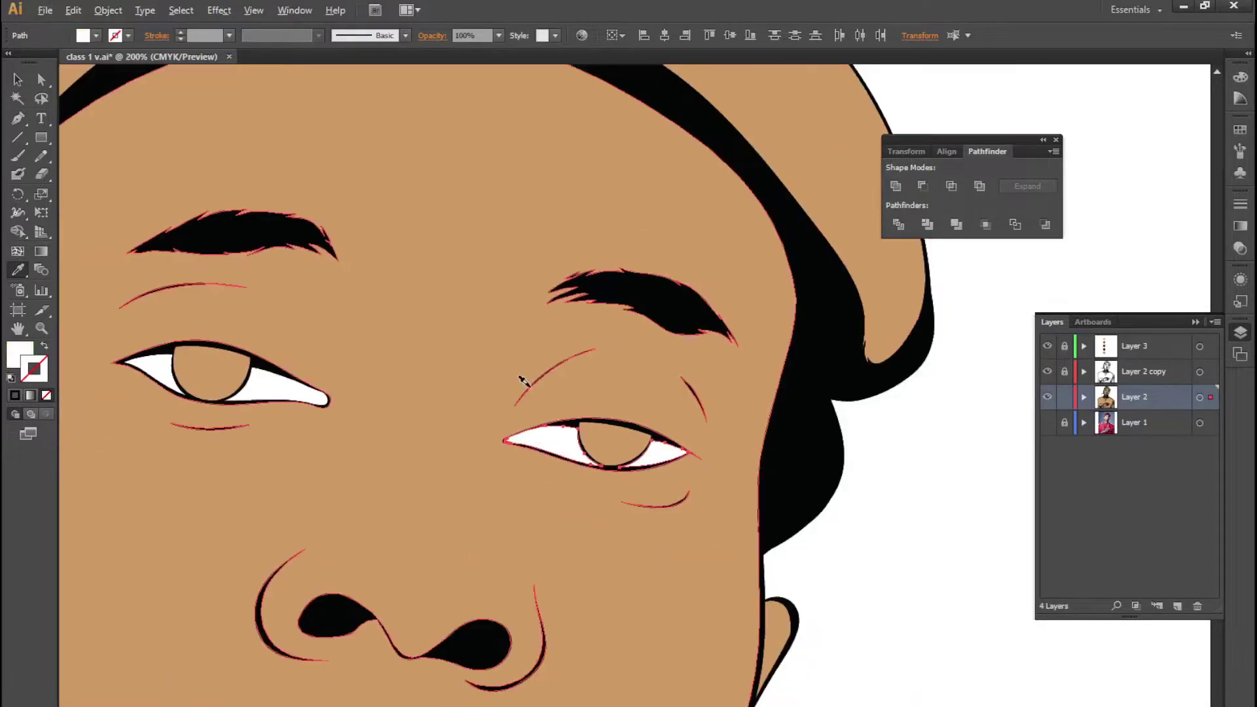
alt+scroll(709, 499, down, 4)
key(ctrl+shift+a)
Fill both irises with the black sampled from the eyebrow
alt+scroll(463, 393, up, 3)
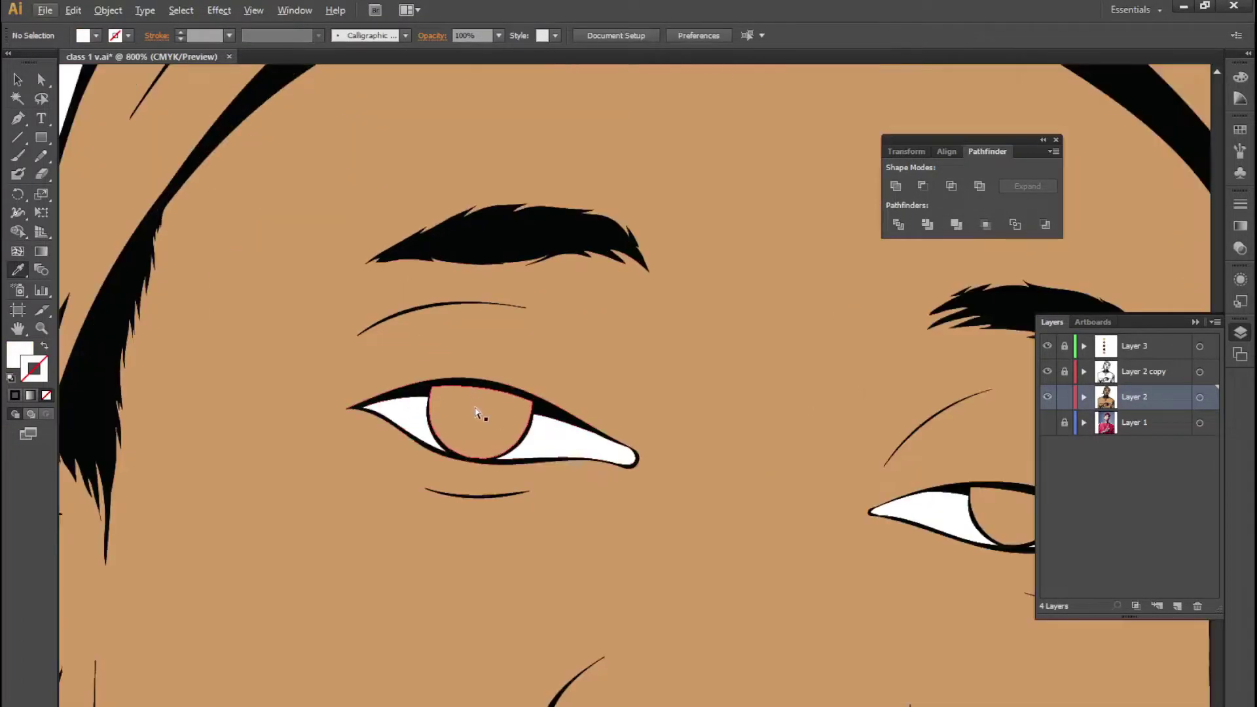
ctrl+click(478, 417)
ctrl+shift+click(1000, 514)
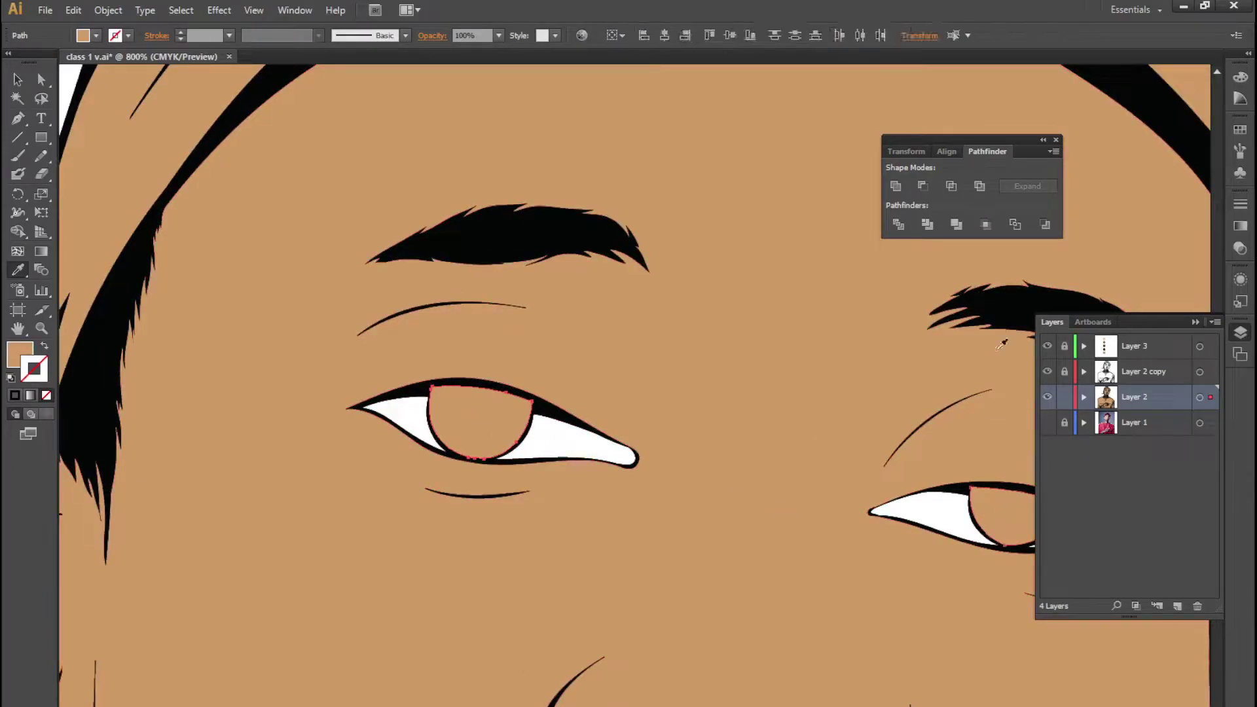
click(1028, 301)
alt+scroll(567, 336, down, 6)
key(ctrl+shift+a)
alt+scroll(605, 419, up, 3)
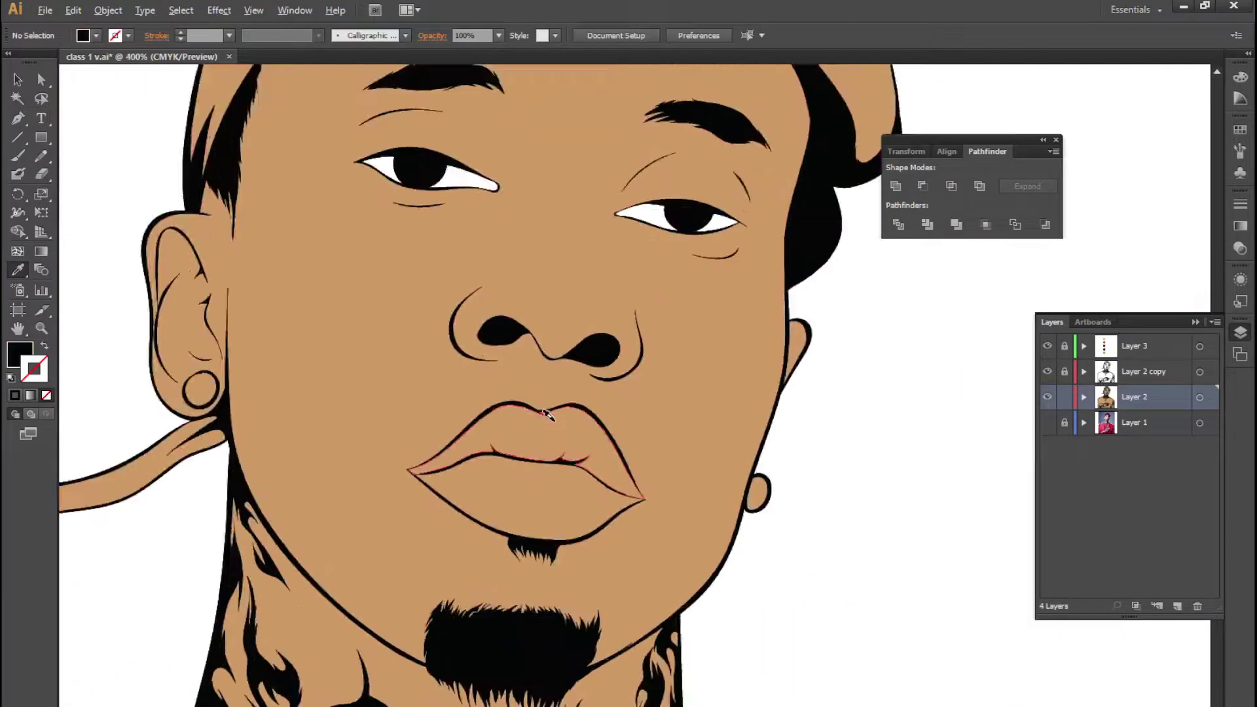
alt+scroll(605, 419, up, 2)
alt+scroll(661, 430, down, 2)
alt+scroll(772, 402, down, 1)
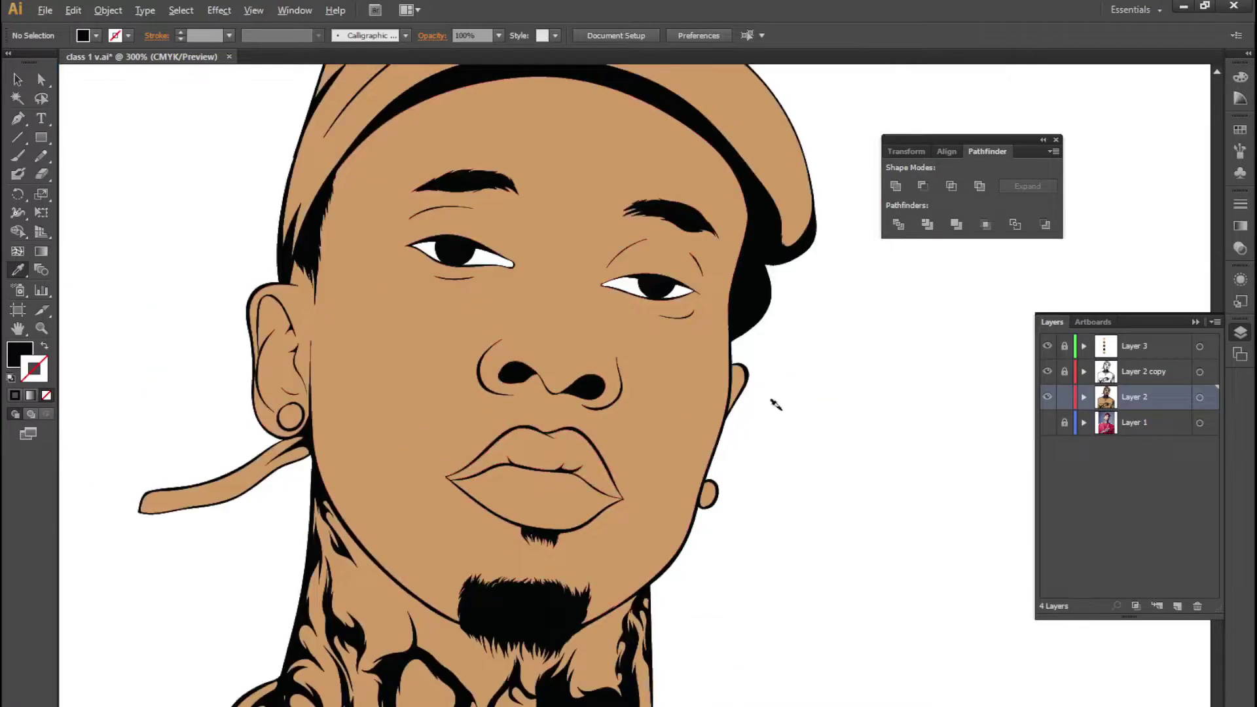
alt+scroll(342, 416, up, 3)
alt+scroll(341, 416, down, 2)
Fill the right and left earrings with white using the eyedropper
ctrl+click(805, 373)
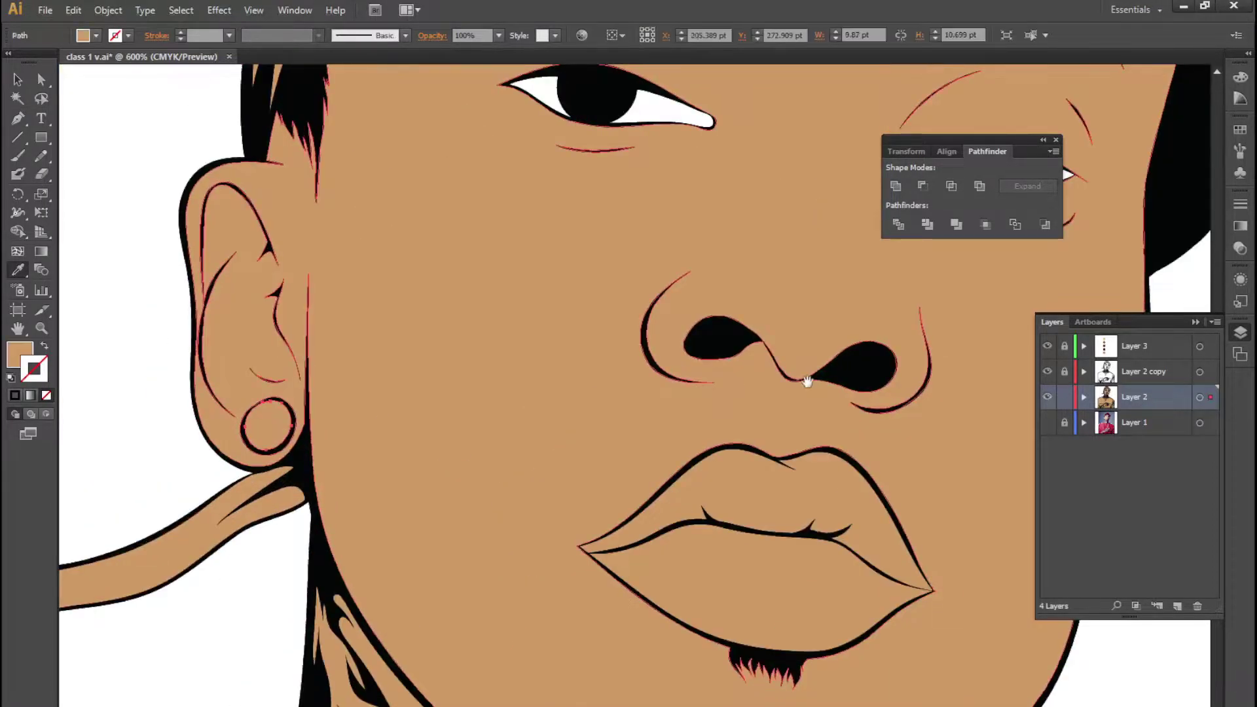
alt+scroll(551, 608, up, 3)
ctrl+click(551, 607)
alt+scroll(945, 600, down, 3)
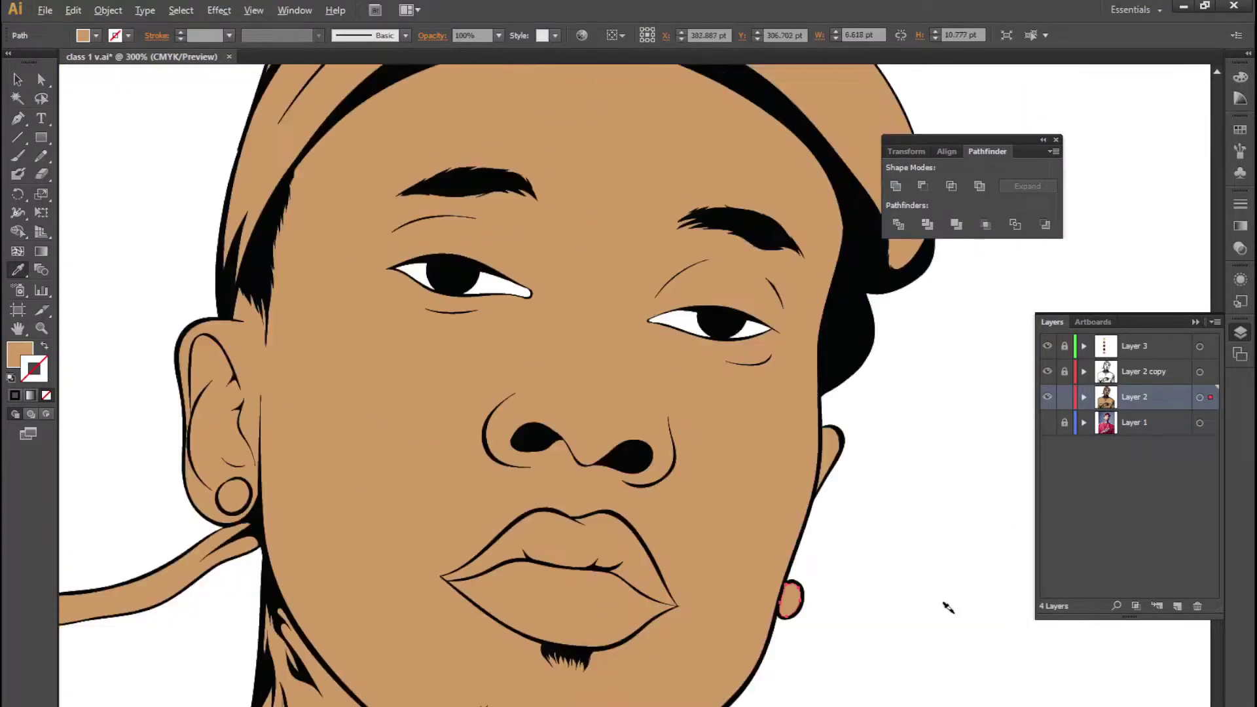
alt+scroll(190, 390, down, 2)
alt+scroll(595, 555, up, 3)
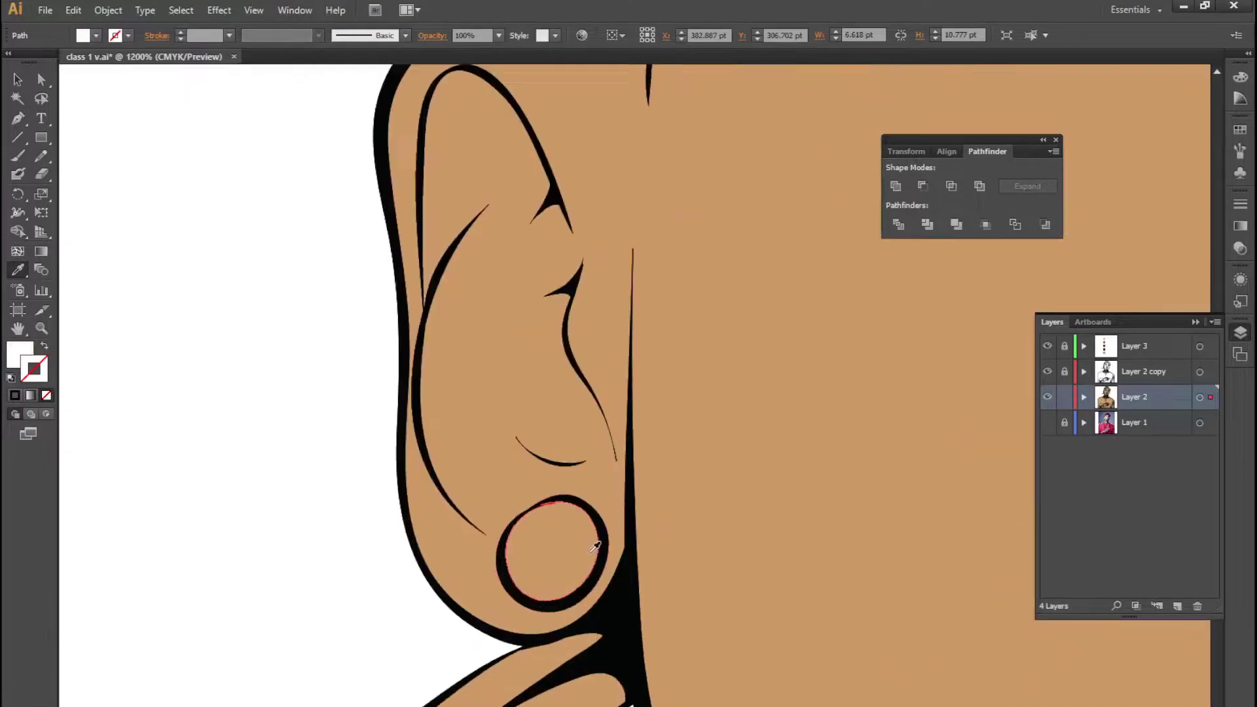
ctrl+click(578, 555)
click(335, 463)
alt+scroll(335, 463, down, 2)
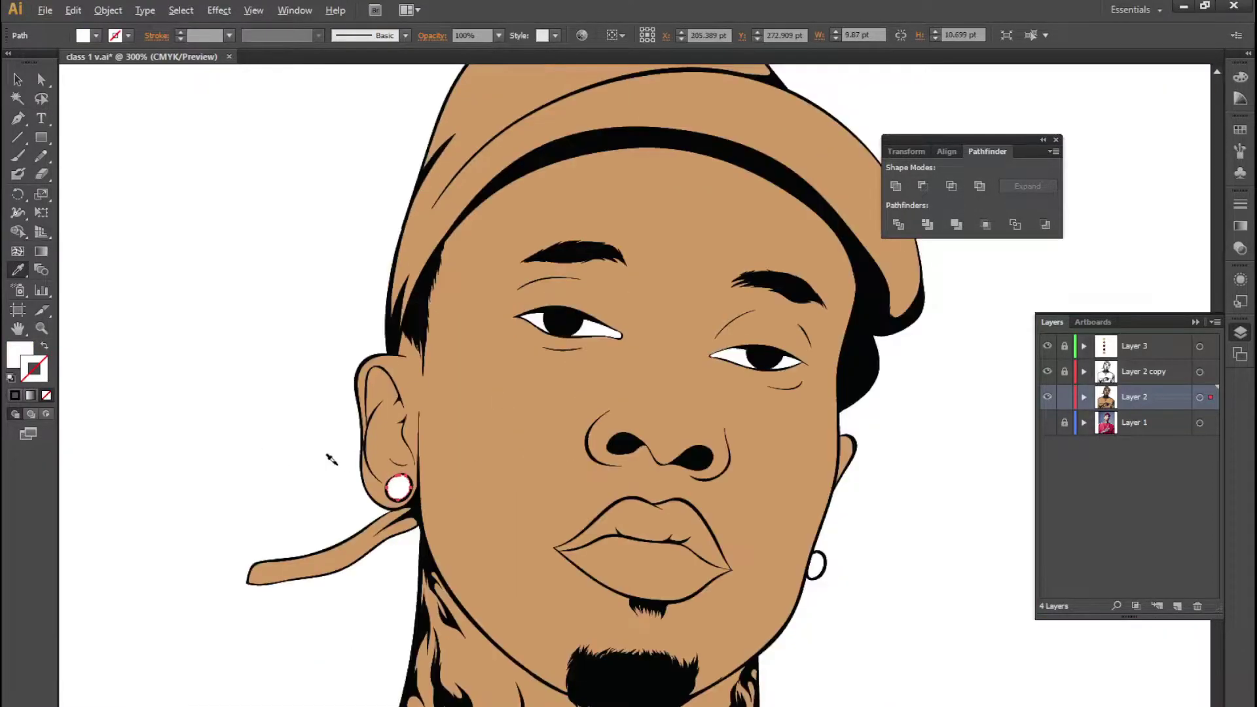
Fill the cap top and its trailing tail with red from the Color Picker
ctrl+click(337, 555)
ctrl+shift+click(490, 187)
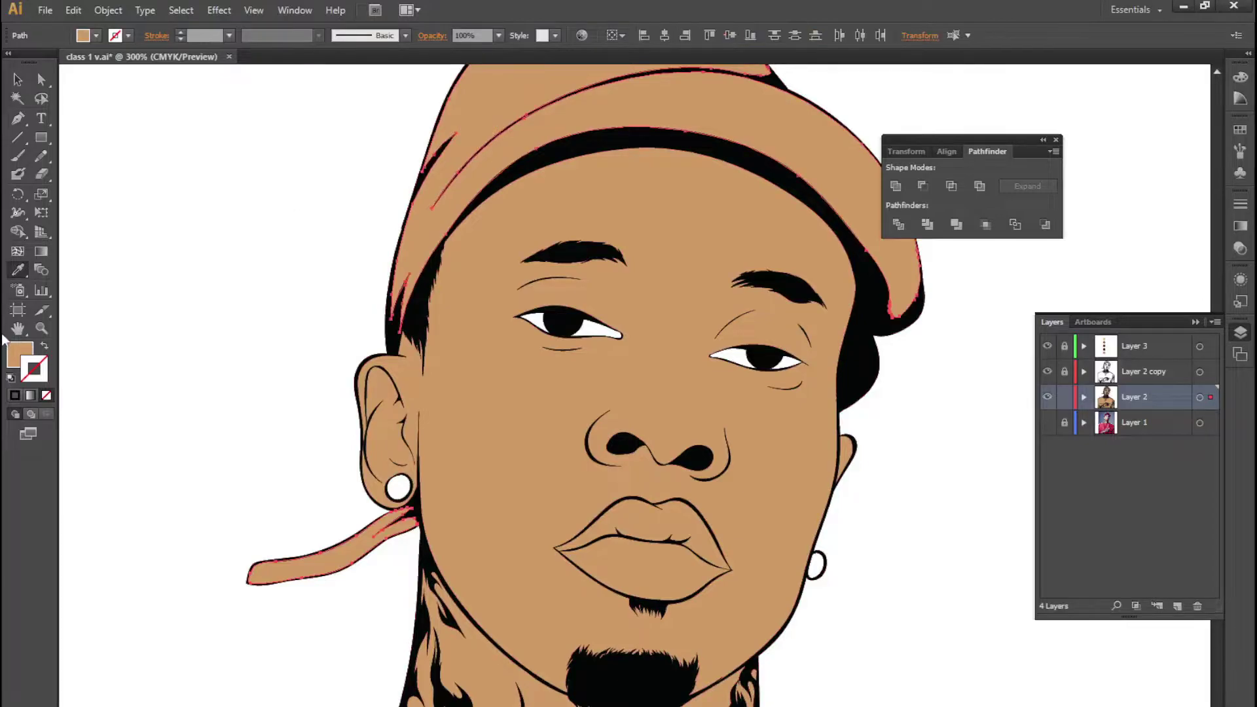
double_click(21, 356)
drag(745, 437, 736, 395)
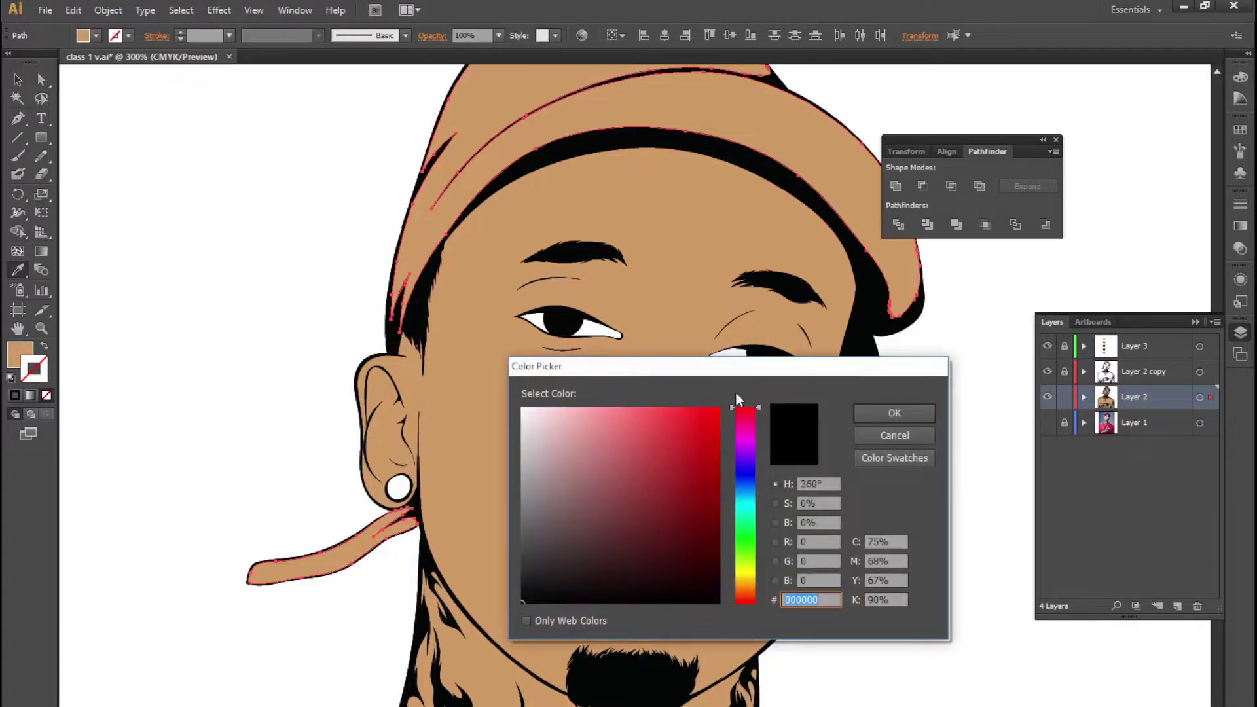
click(892, 413)
scroll(547, 206, up, 2)
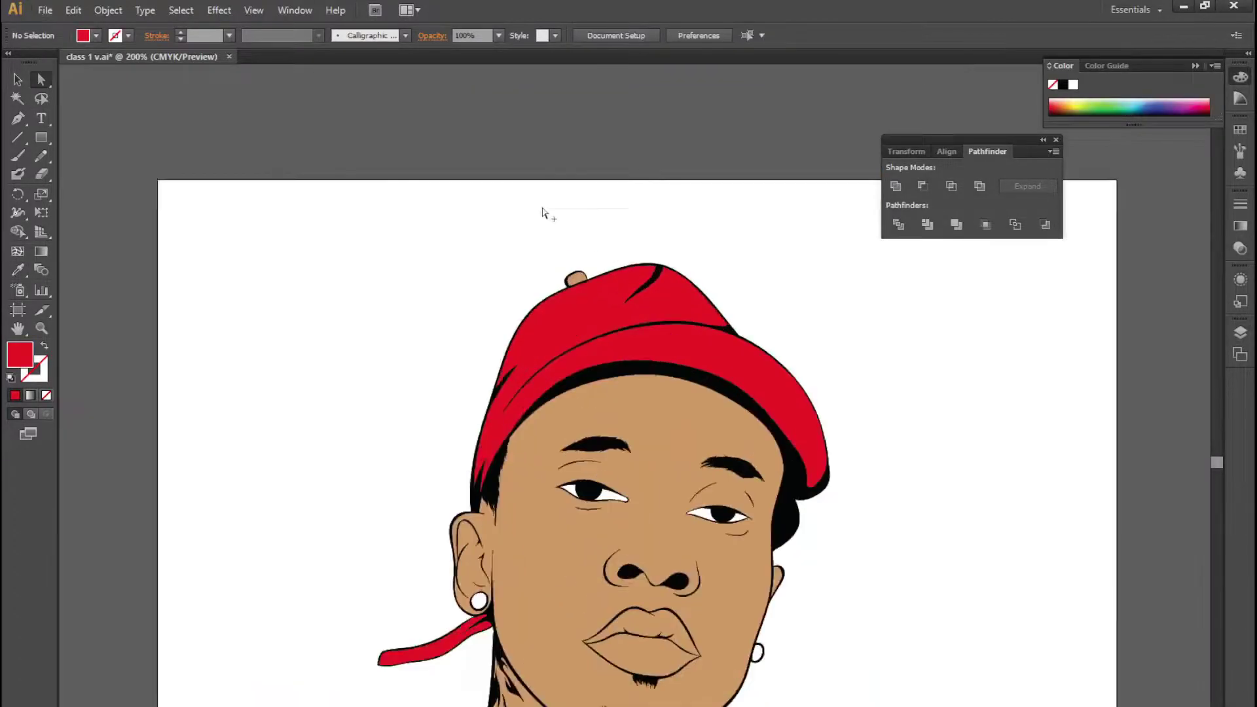
scroll(546, 211, up, 2)
scroll(561, 340, up, 2)
Eyedrop the eye's white onto the small tan button atop the cap
click(526, 416)
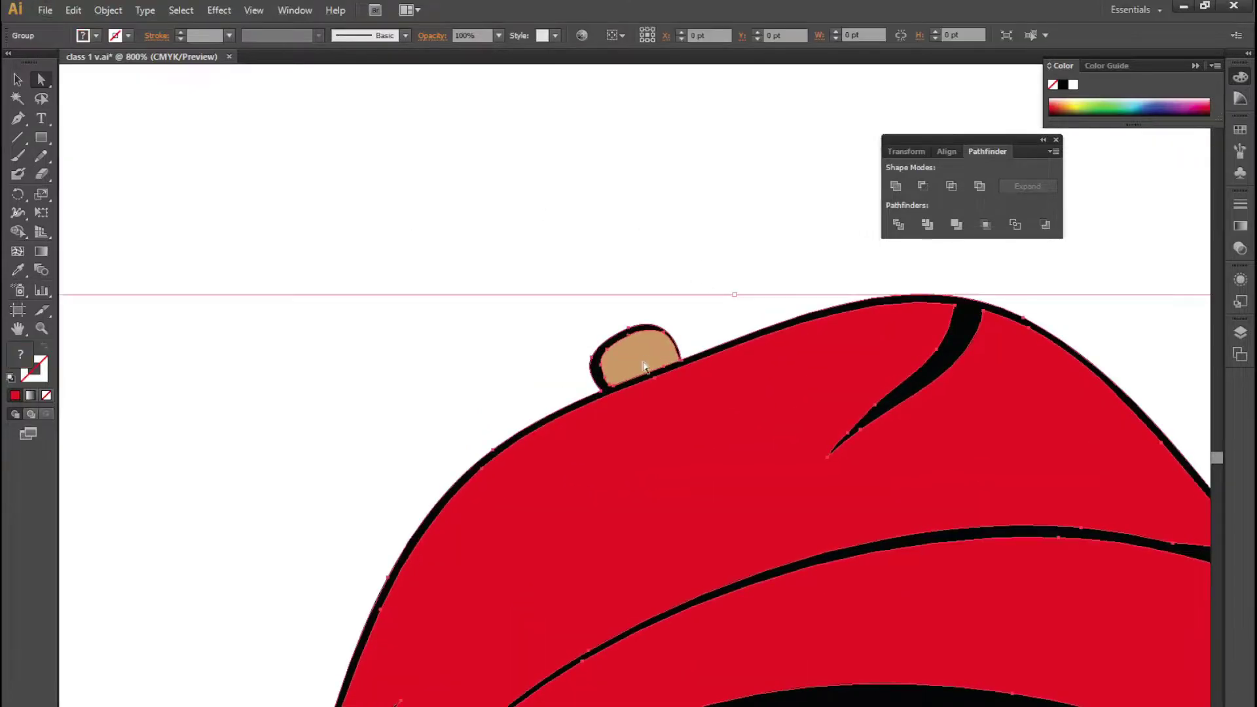
click(635, 360)
scroll(550, 367, down, 10)
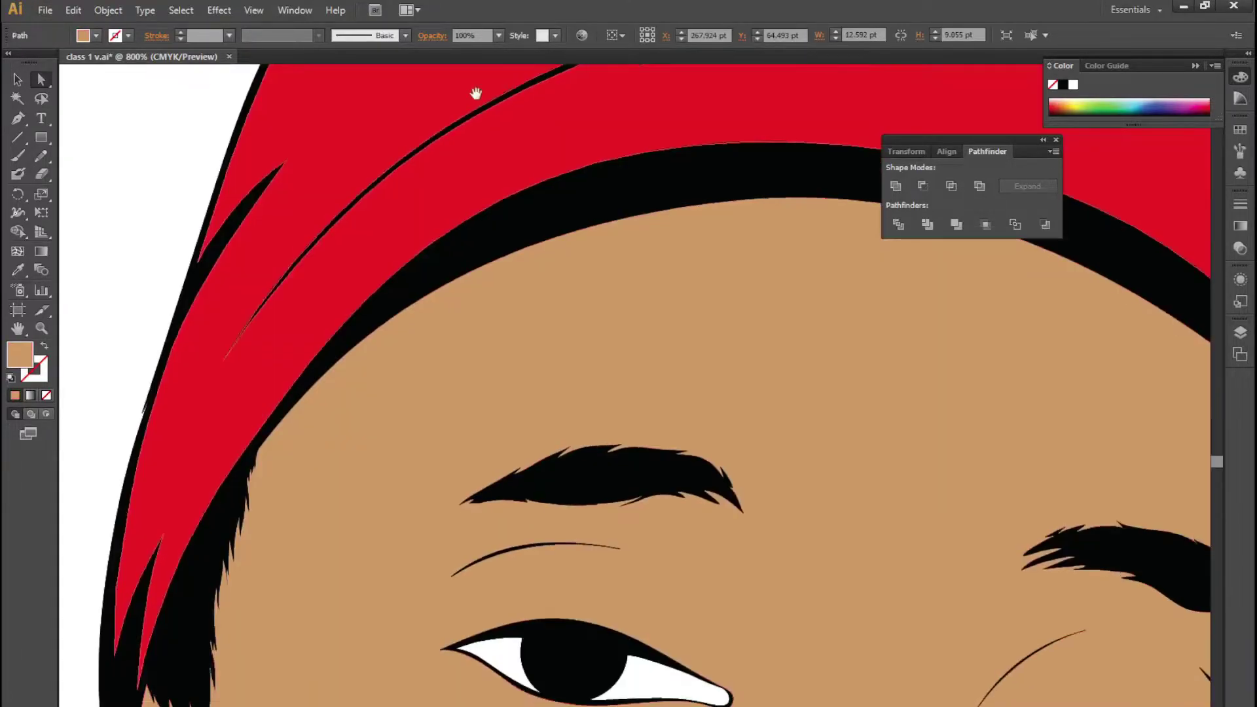
scroll(482, 357, down, 3)
key(i)
click(645, 468)
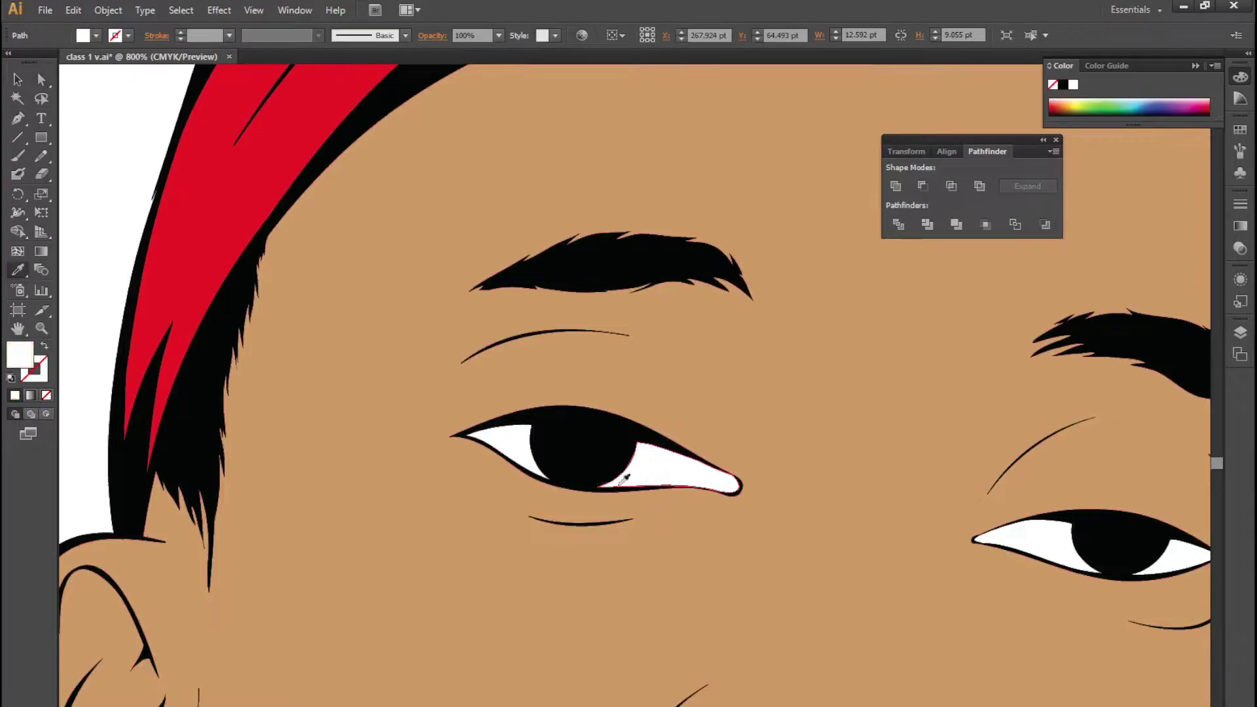
scroll(444, 527, down, 2)
scroll(443, 528, down, 4)
scroll(628, 589, down, 3)
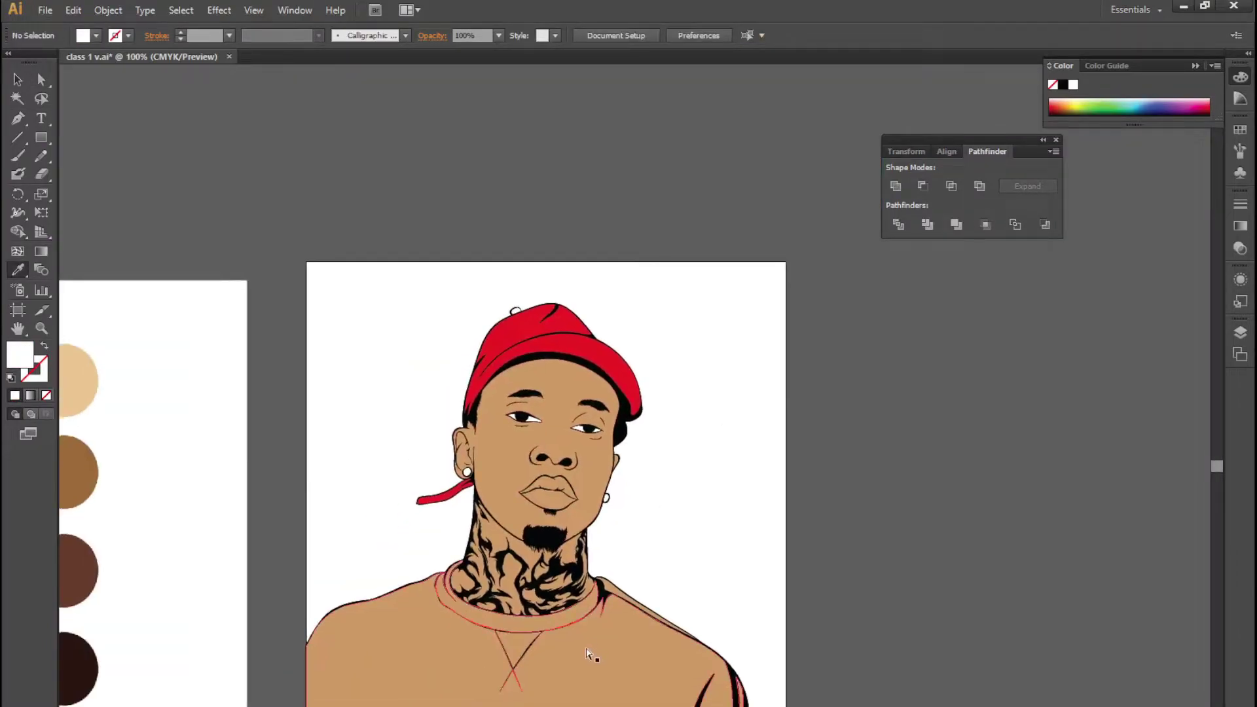
ctrl+click(601, 678)
click(563, 330)
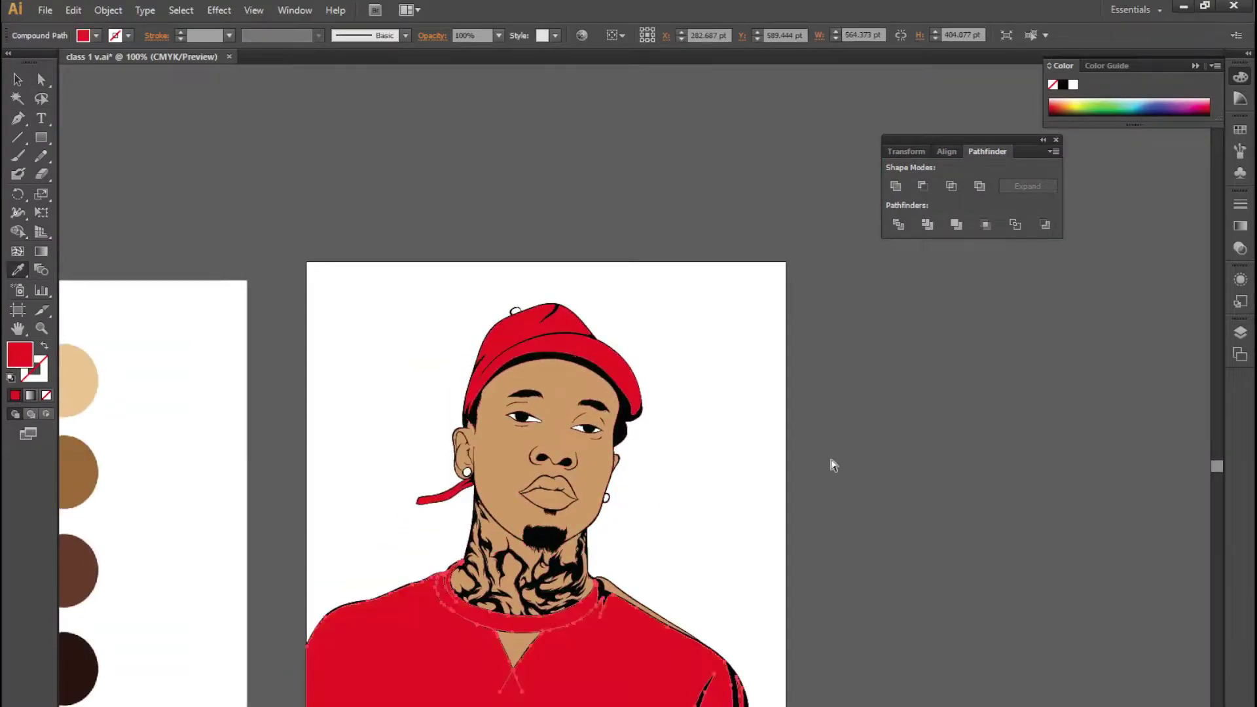
ctrl+click(832, 465)
scroll(534, 660, up, 5)
ctrl+click(458, 602)
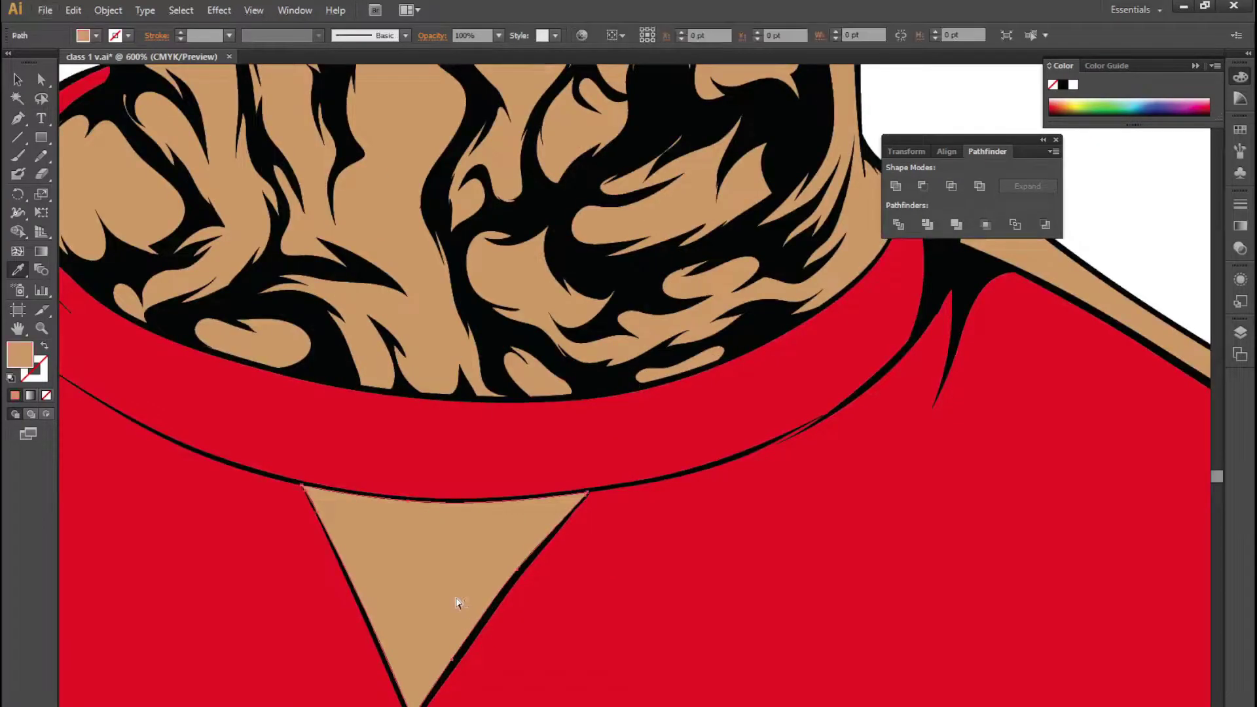
click(951, 425)
scroll(623, 443, down, 5)
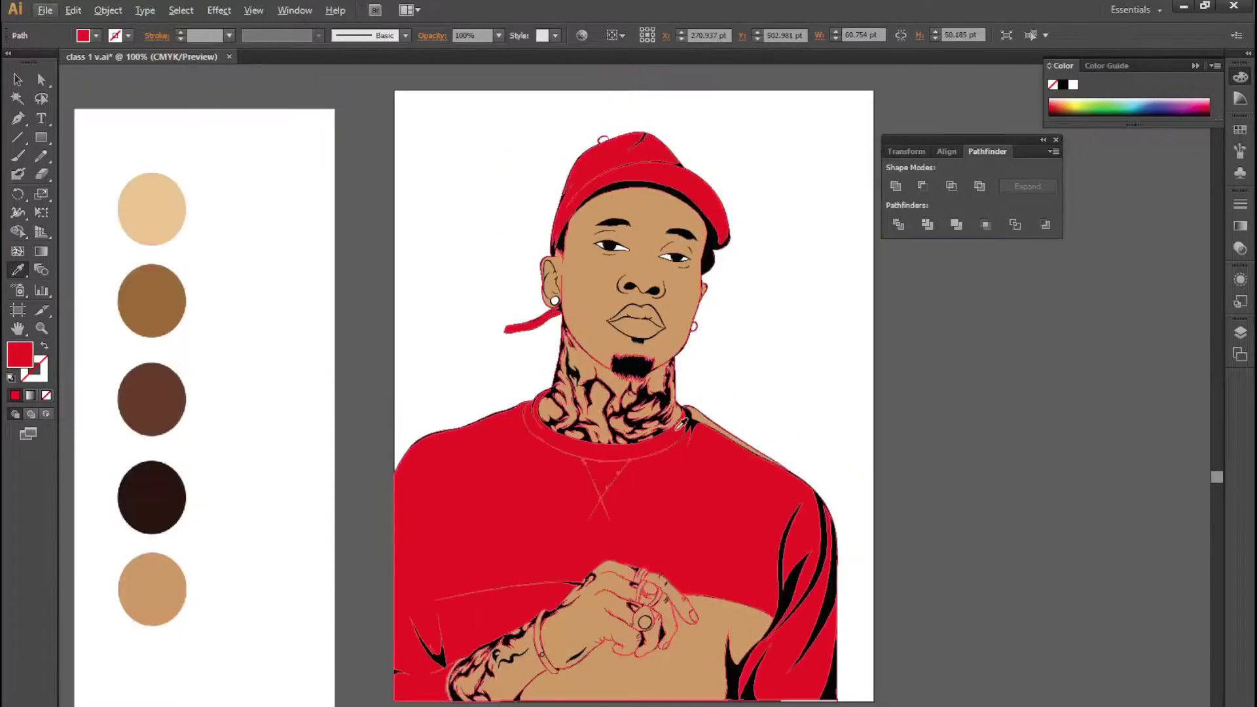
ctrl+click(657, 679)
click(826, 453)
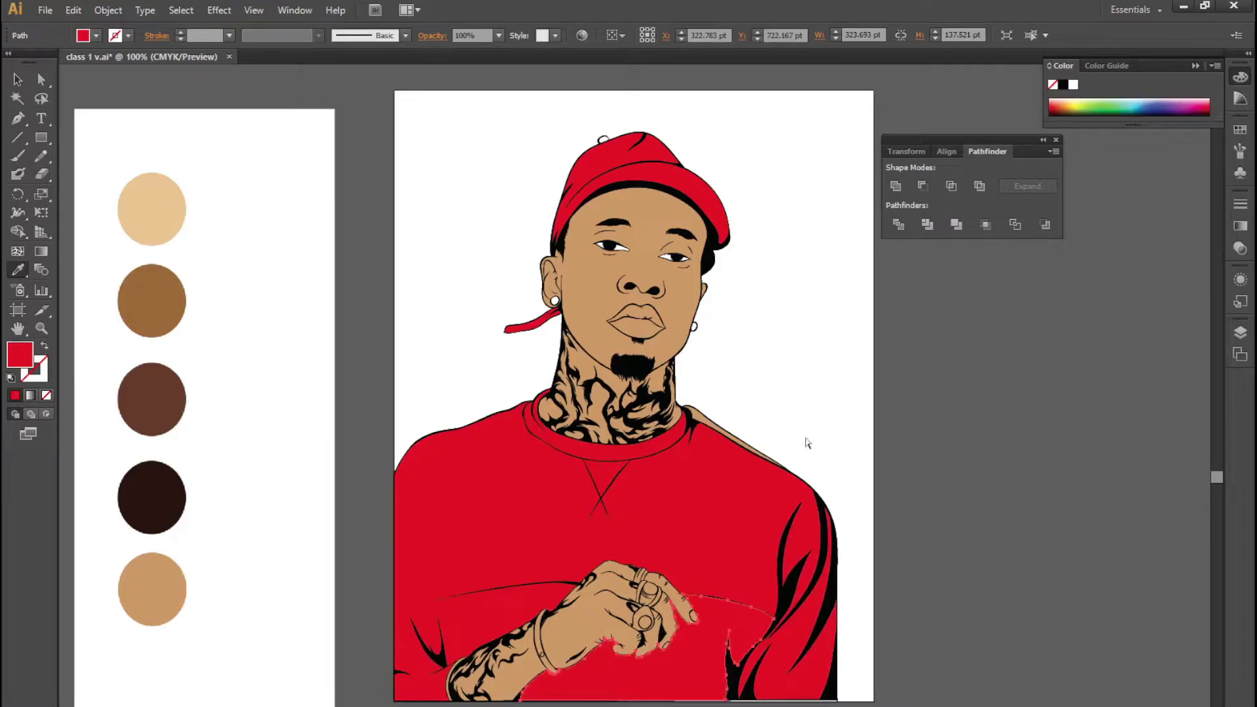
key(ctrl+z)
key(ctrl+z)
key(ctrl+z)
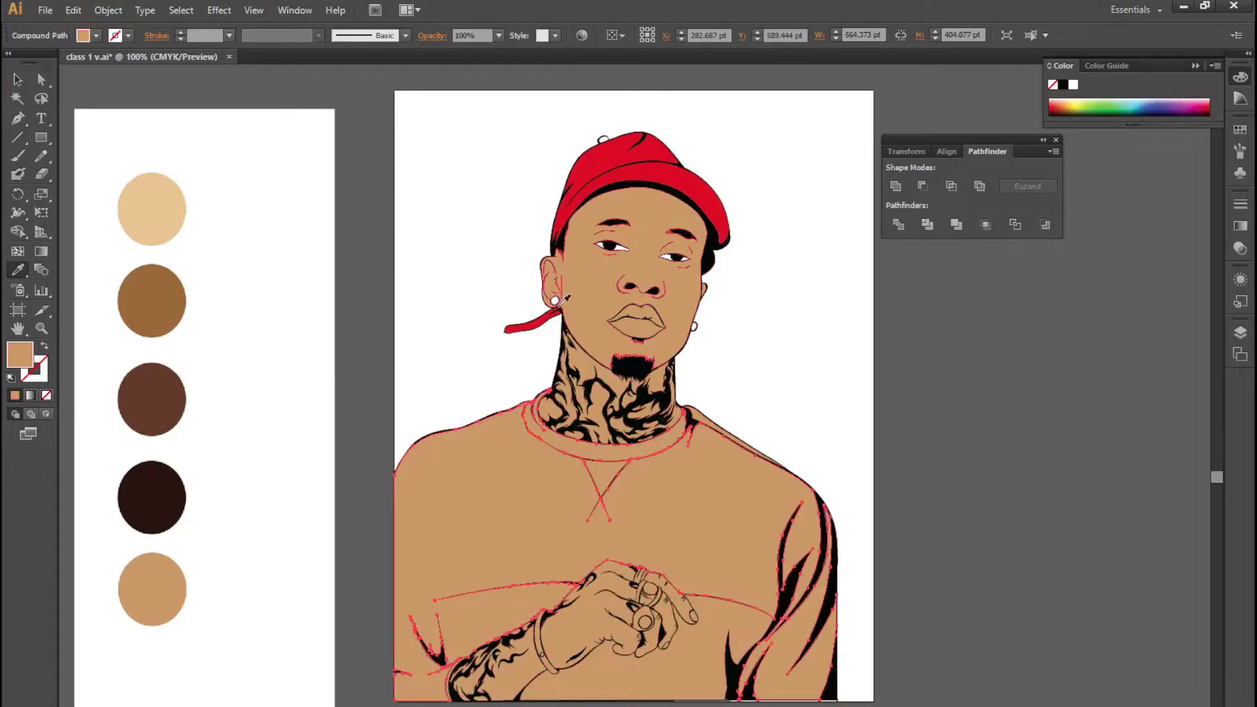
click(931, 401)
scroll(641, 239, up, 3)
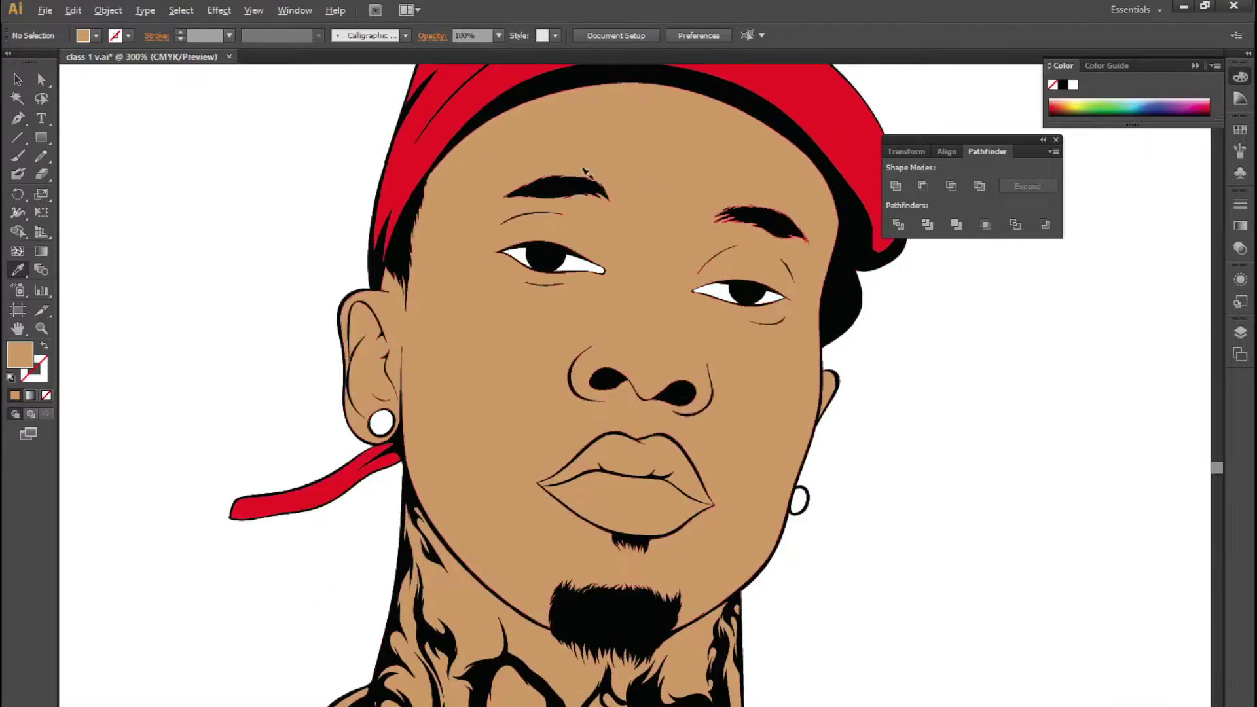
Reopen the Layers panel from the right-hand dock
scroll(498, 289, down, 3)
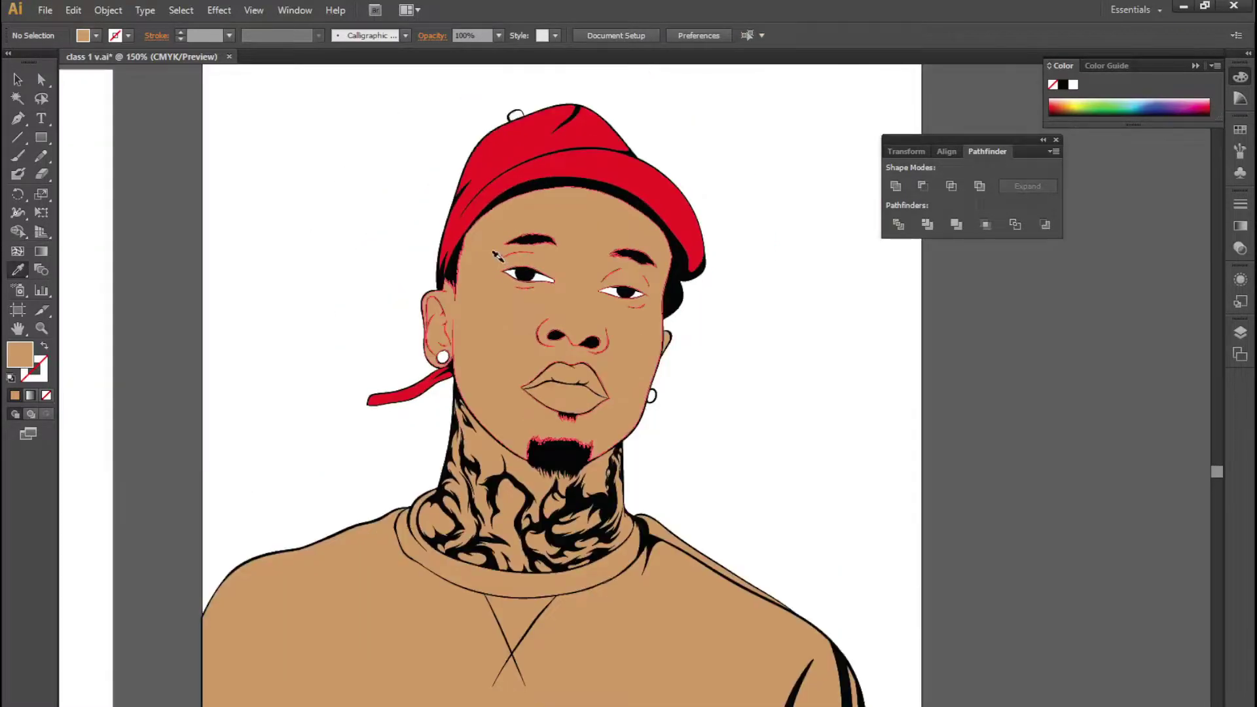
click(1240, 332)
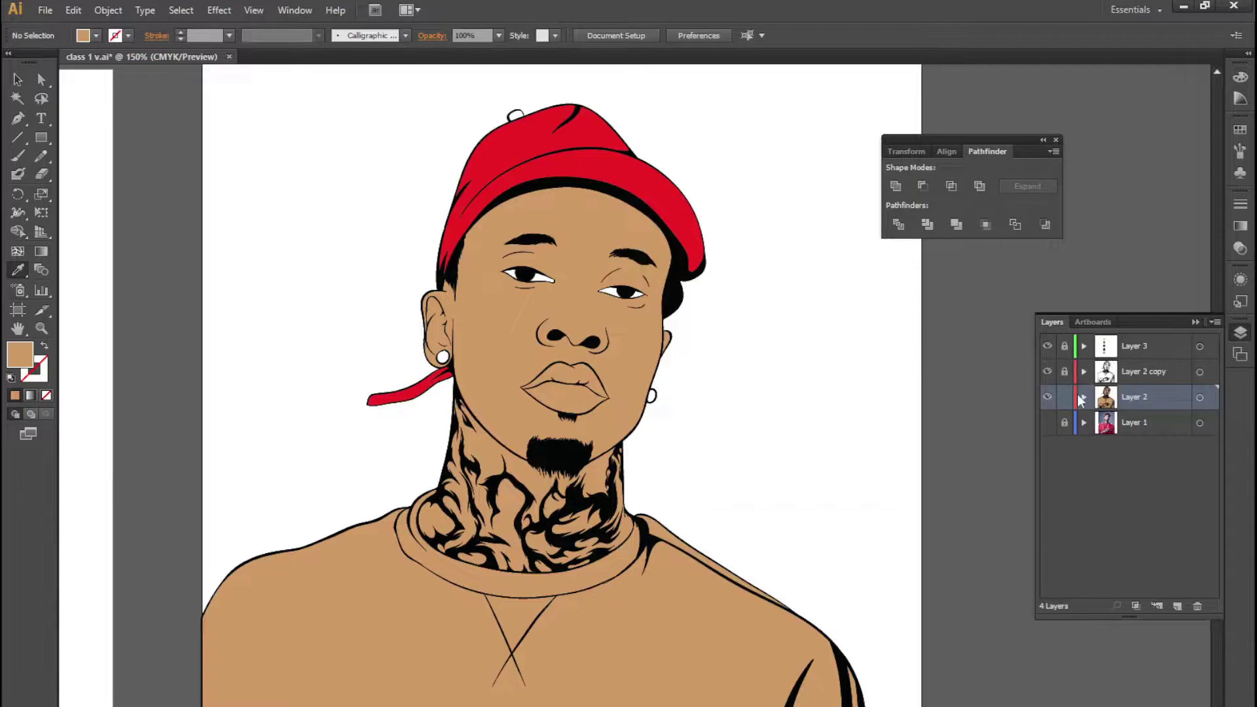
scroll(738, 362, down, 1)
scroll(766, 343, down, 1)
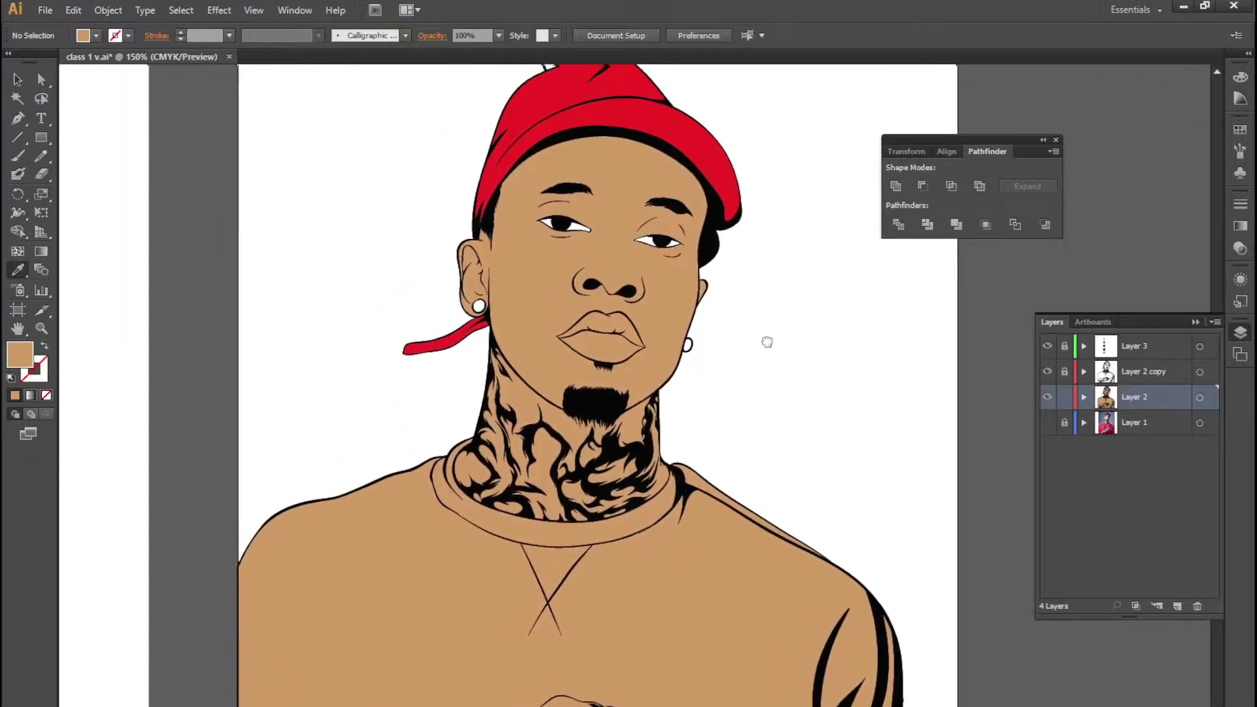
scroll(775, 368, down, 1)
scroll(775, 369, down, 1)
scroll(808, 378, up, 2)
scroll(830, 379, down, 1)
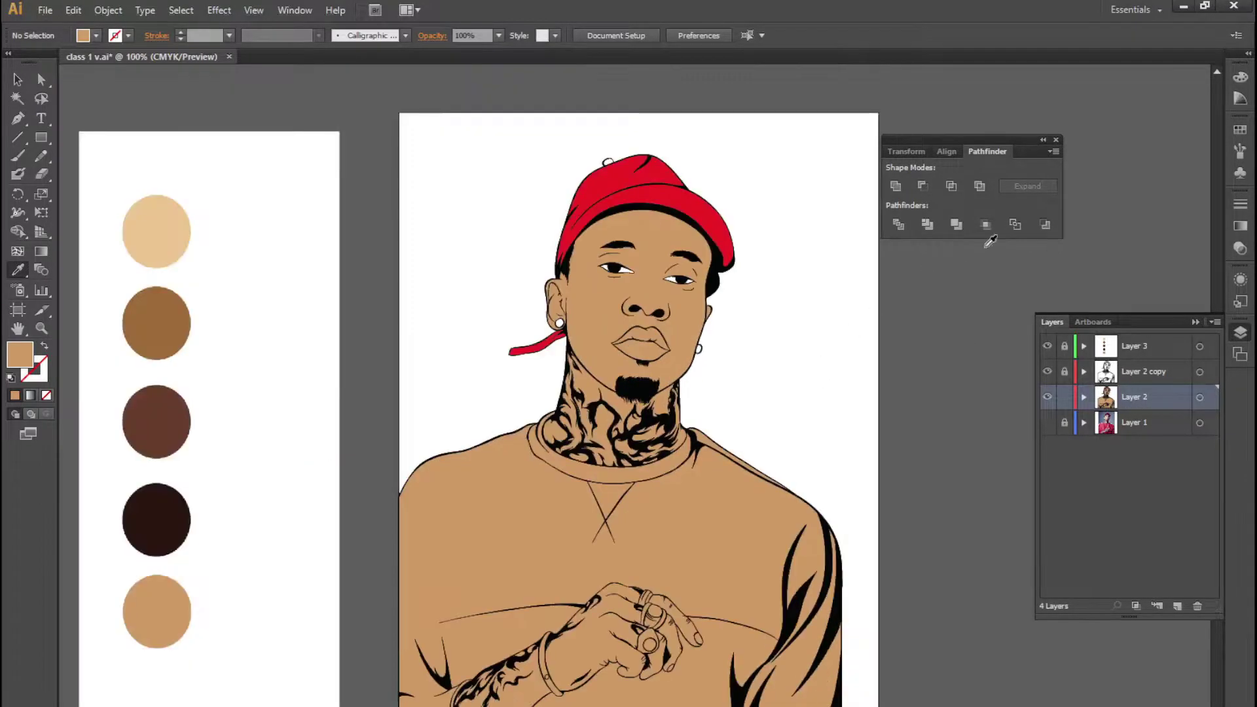
Move the floating Pathfinder panel group just above the Layers panel
drag(988, 139, 1149, 184)
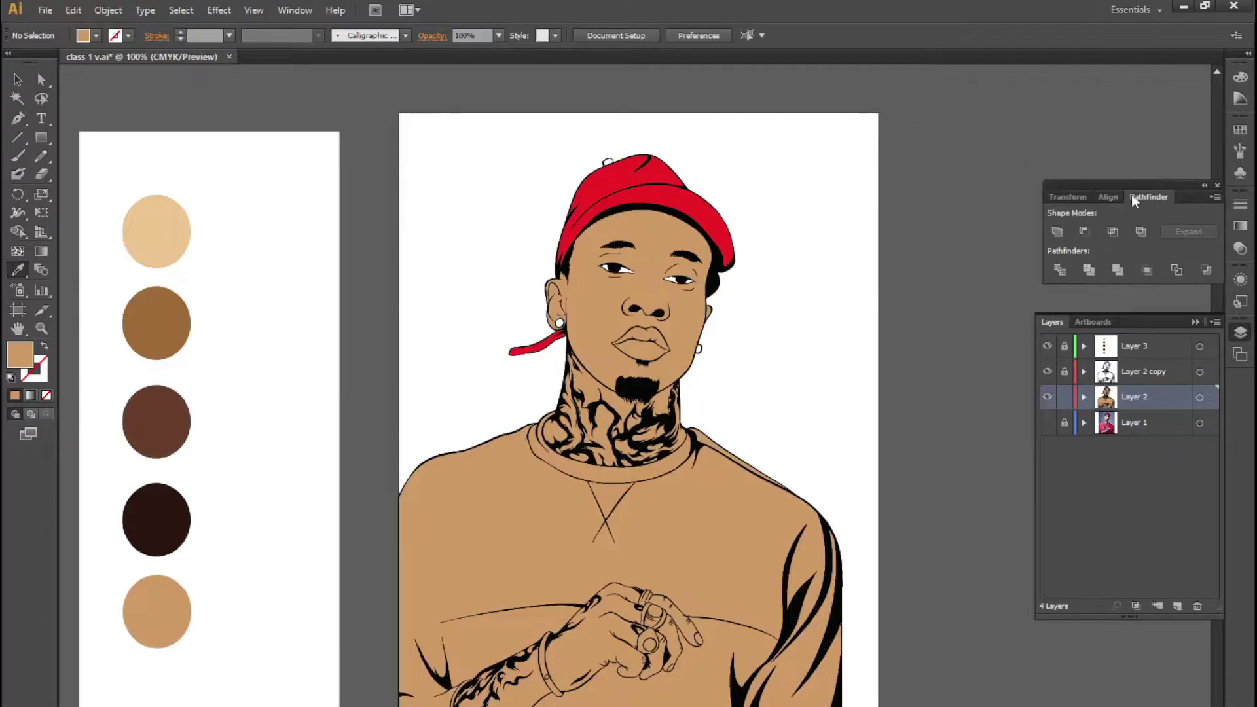
scroll(912, 247, left, 3)
scroll(834, 193, down, 2)
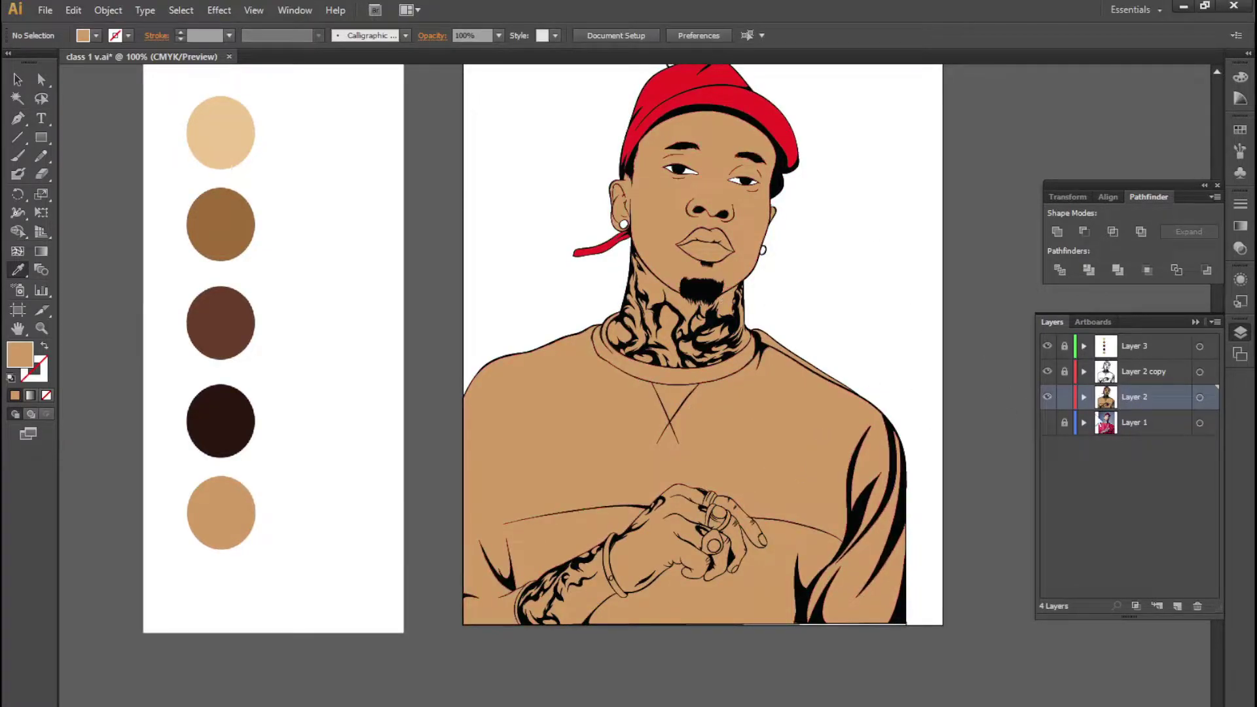
Add an empty layer named 1 above base color, then lock the base color layer
text(base color)
click(1153, 375)
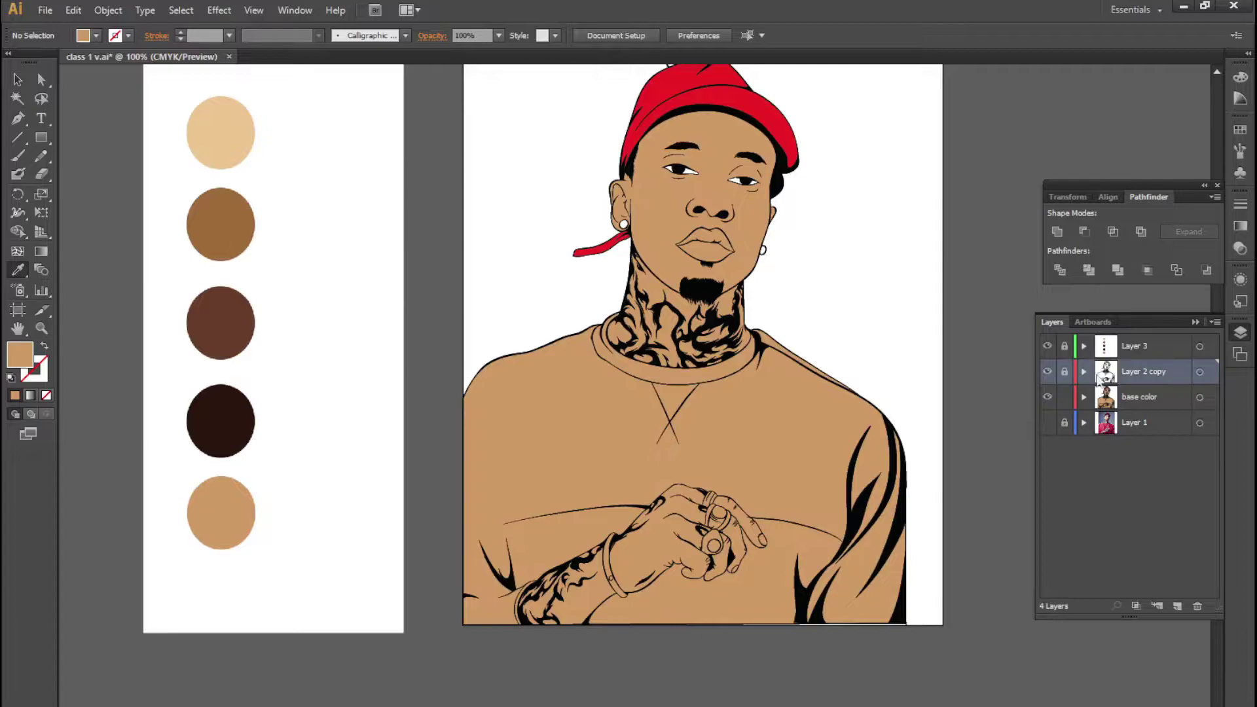
click(1127, 400)
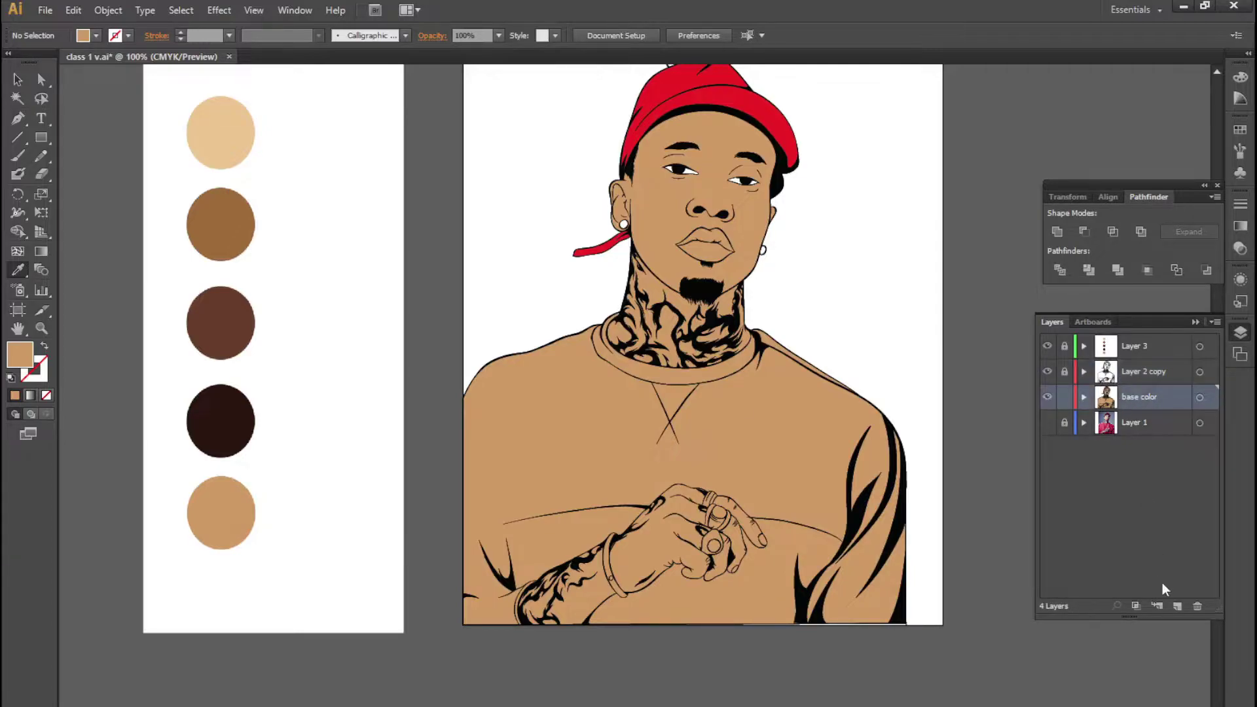
click(1177, 606)
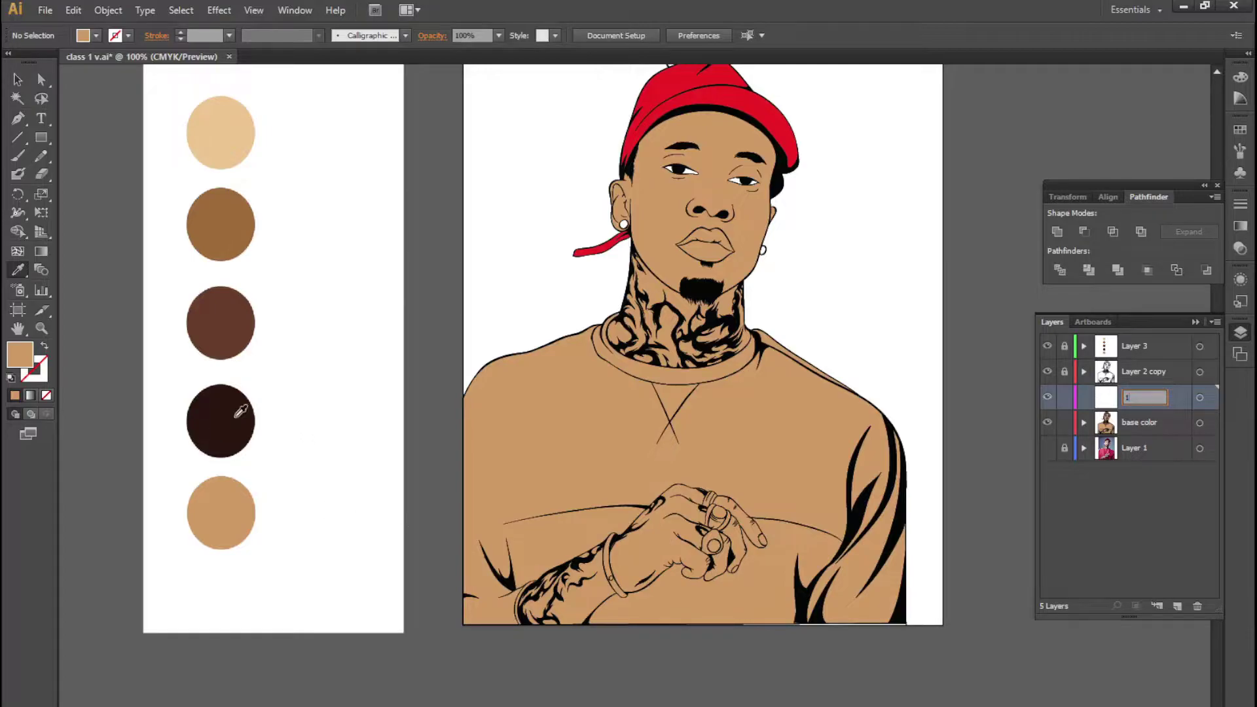
key(Return)
click(1065, 423)
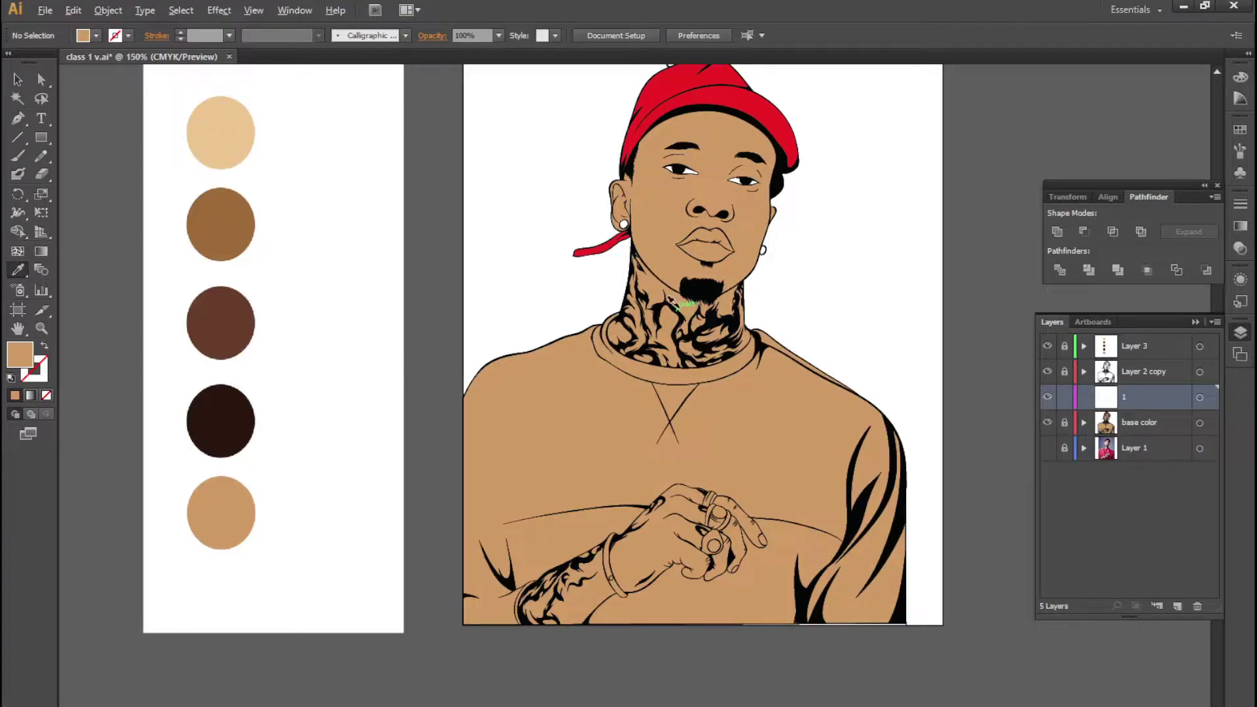
Zoom and pan to bring the full head and red cap into view
scroll(673, 303, up, 1)
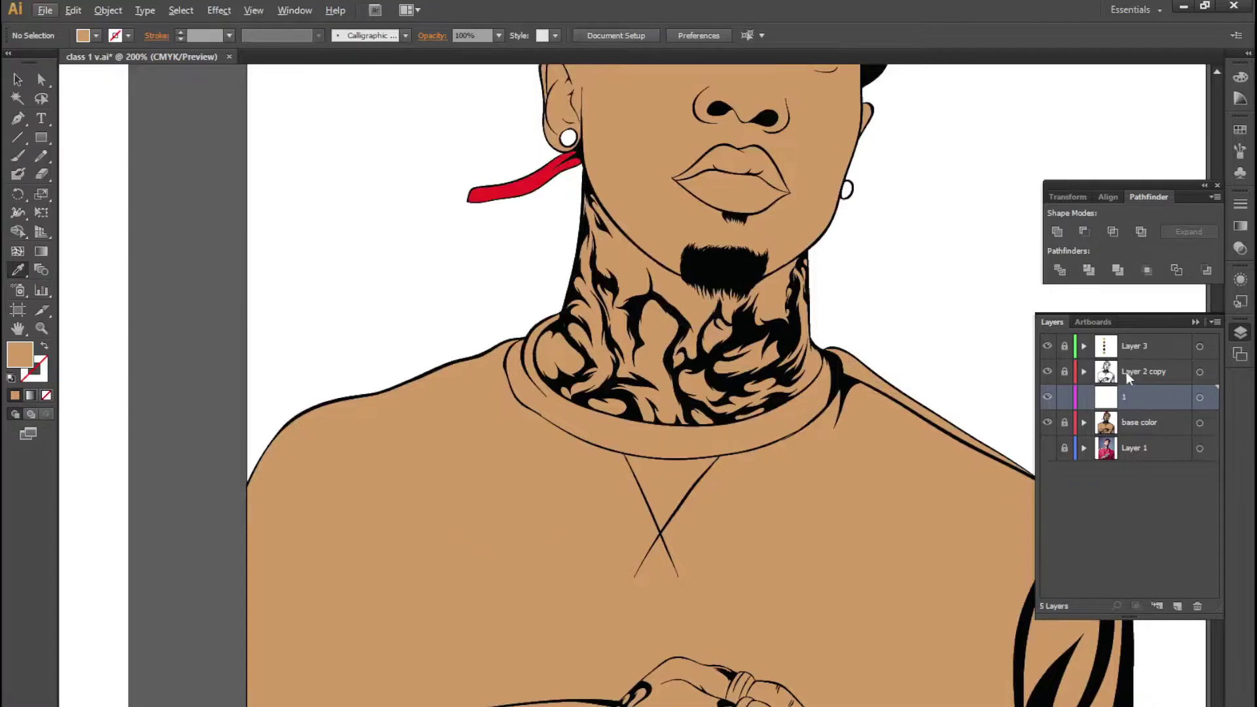
drag(847, 250, 713, 521)
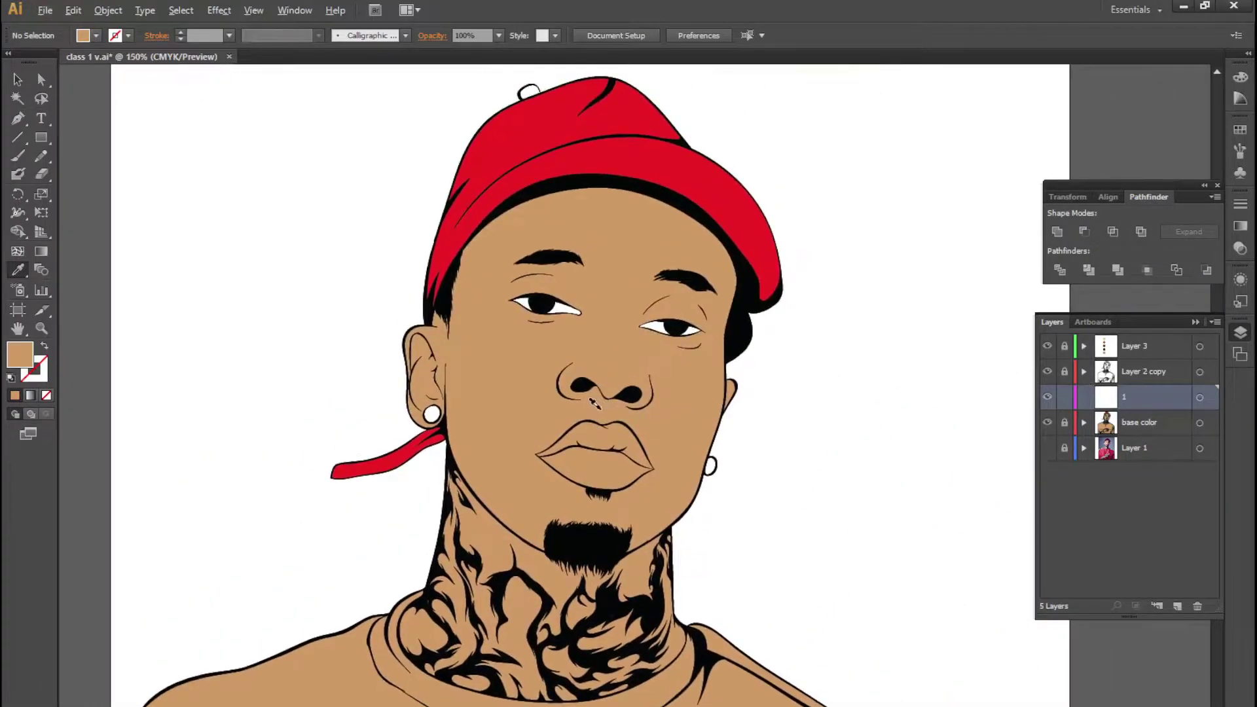
scroll(596, 404, down, 2)
scroll(104, 603, up, 3)
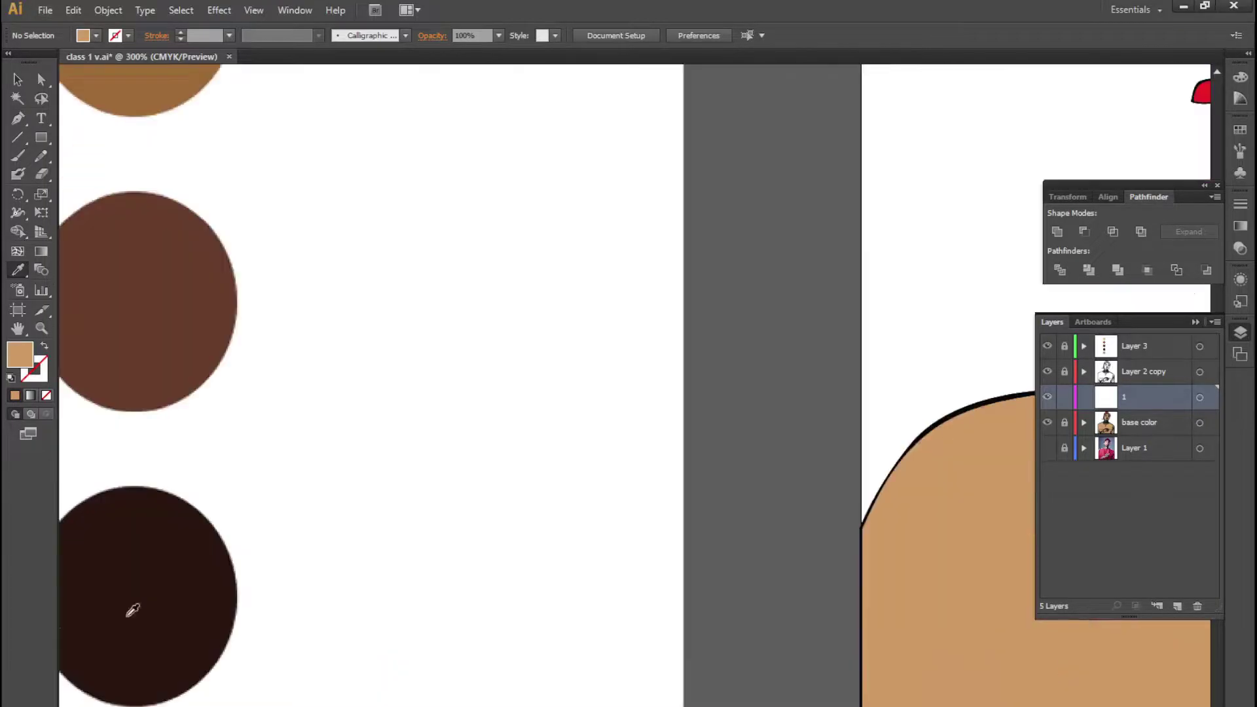
scroll(320, 460, down, 1)
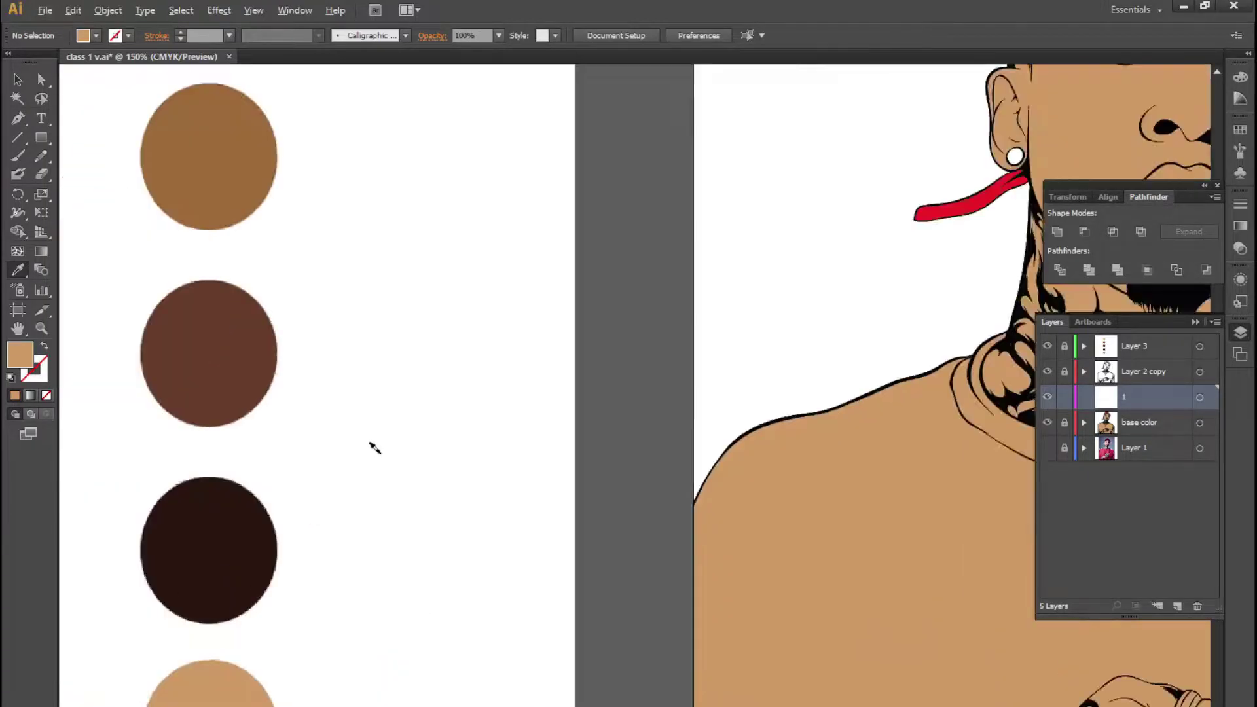
scroll(262, 426, down, 2)
scroll(183, 415, up, 1)
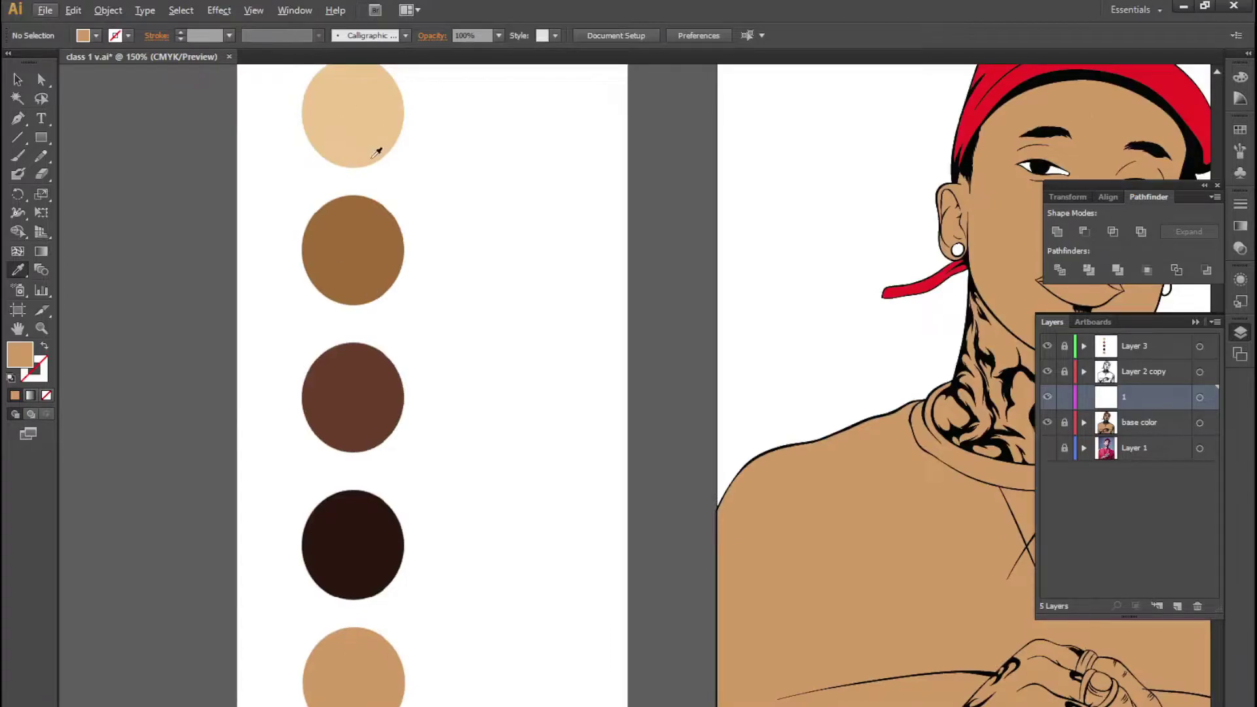
scroll(478, 331, down, 3)
scroll(440, 328, up, 1)
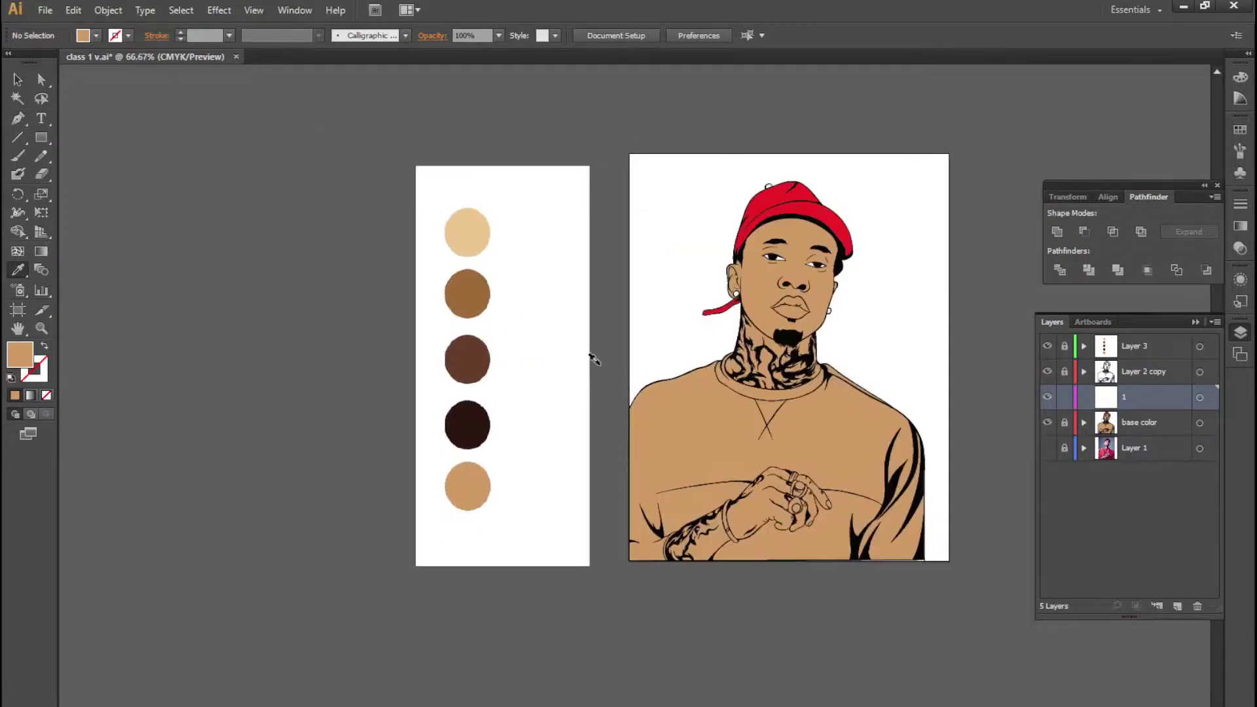
scroll(860, 404, up, 1)
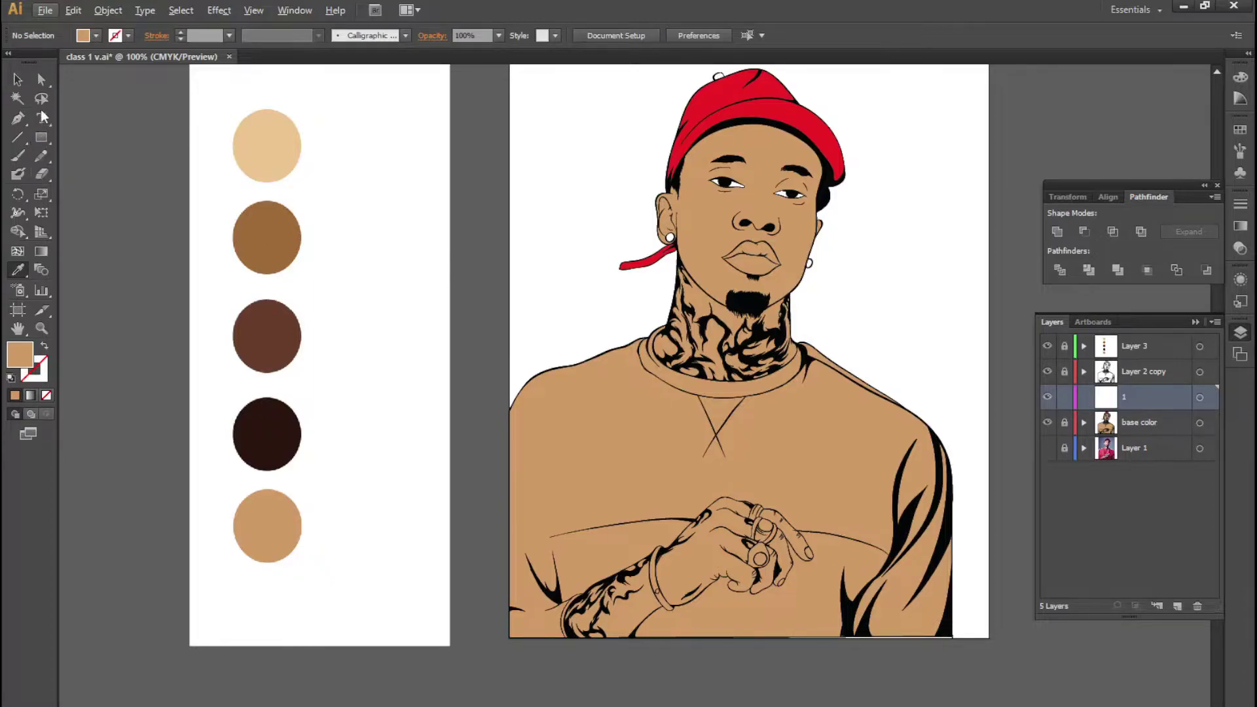
Switch to the Pencil tool with the whole portrait and swatch column visible
click(36, 160)
click(37, 162)
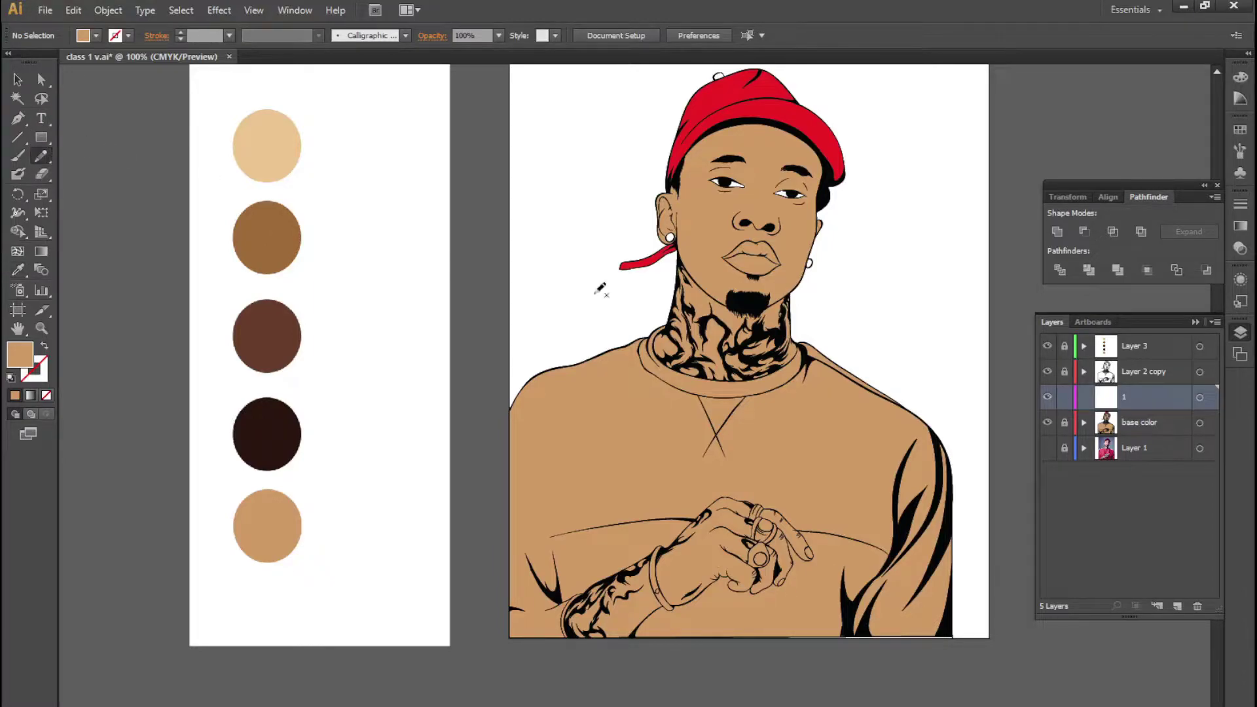
scroll(743, 412, up, 1)
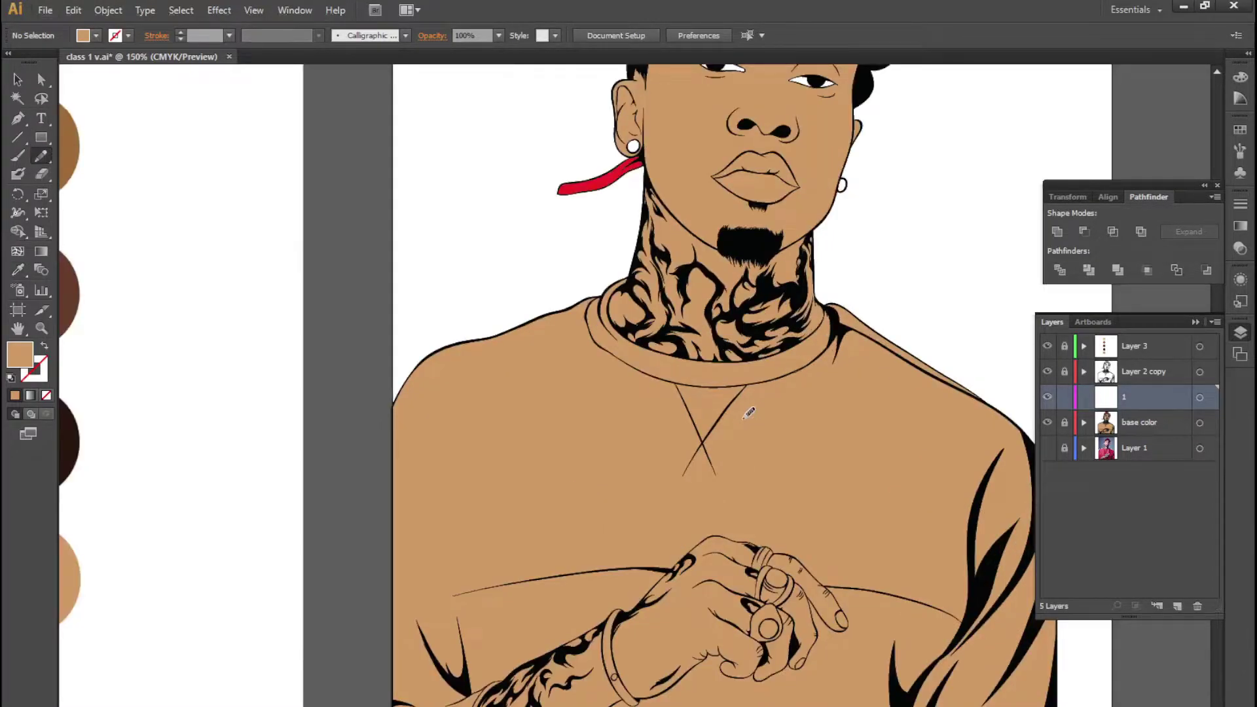
scroll(748, 413, down, 1)
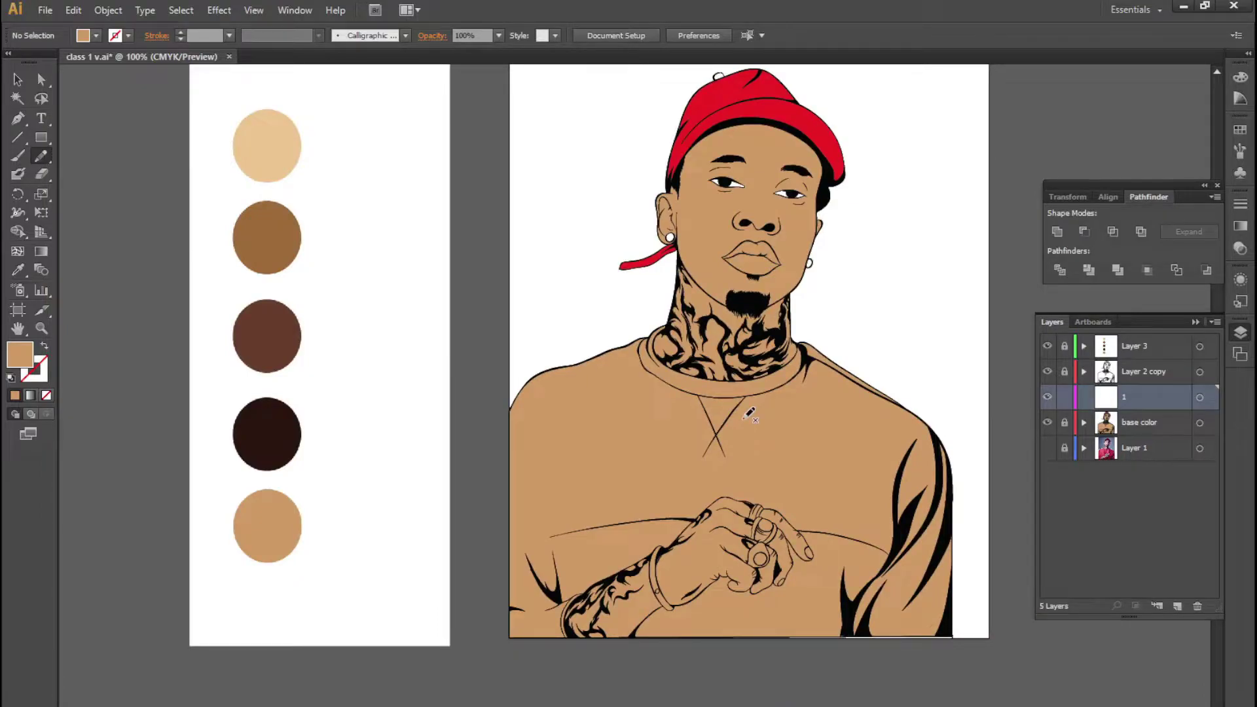
scroll(910, 372, up, 1)
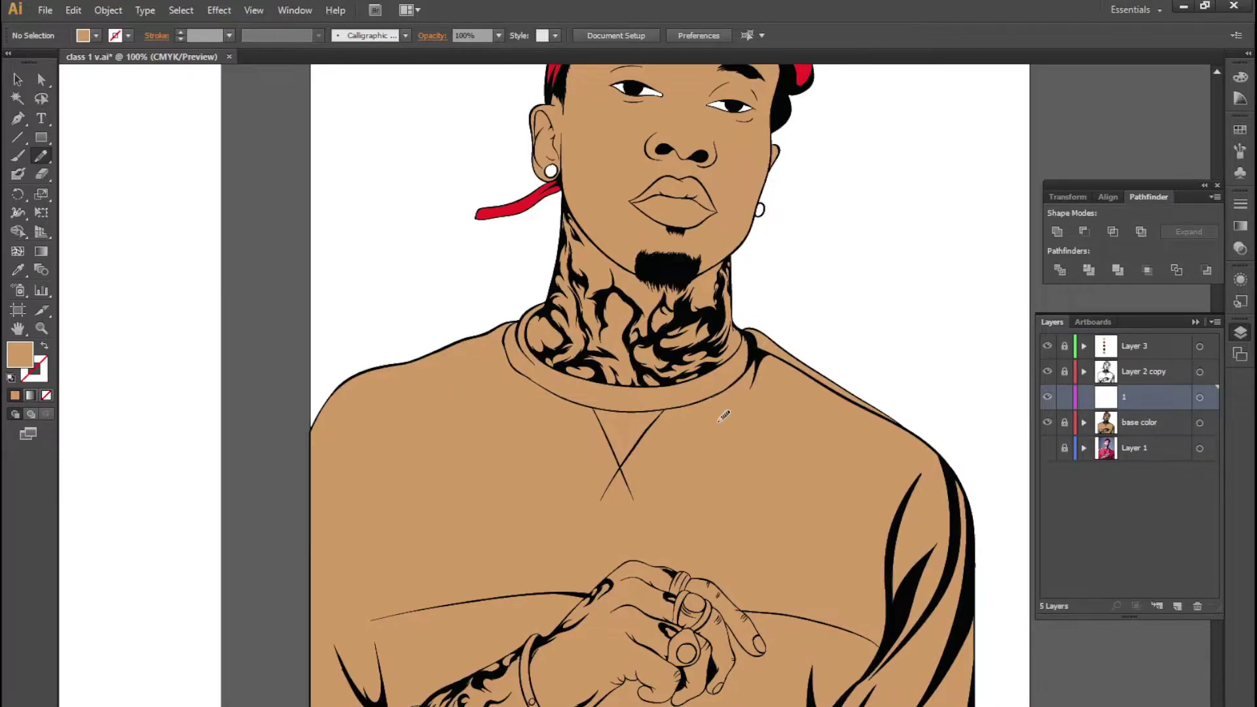
scroll(722, 414, down, 2)
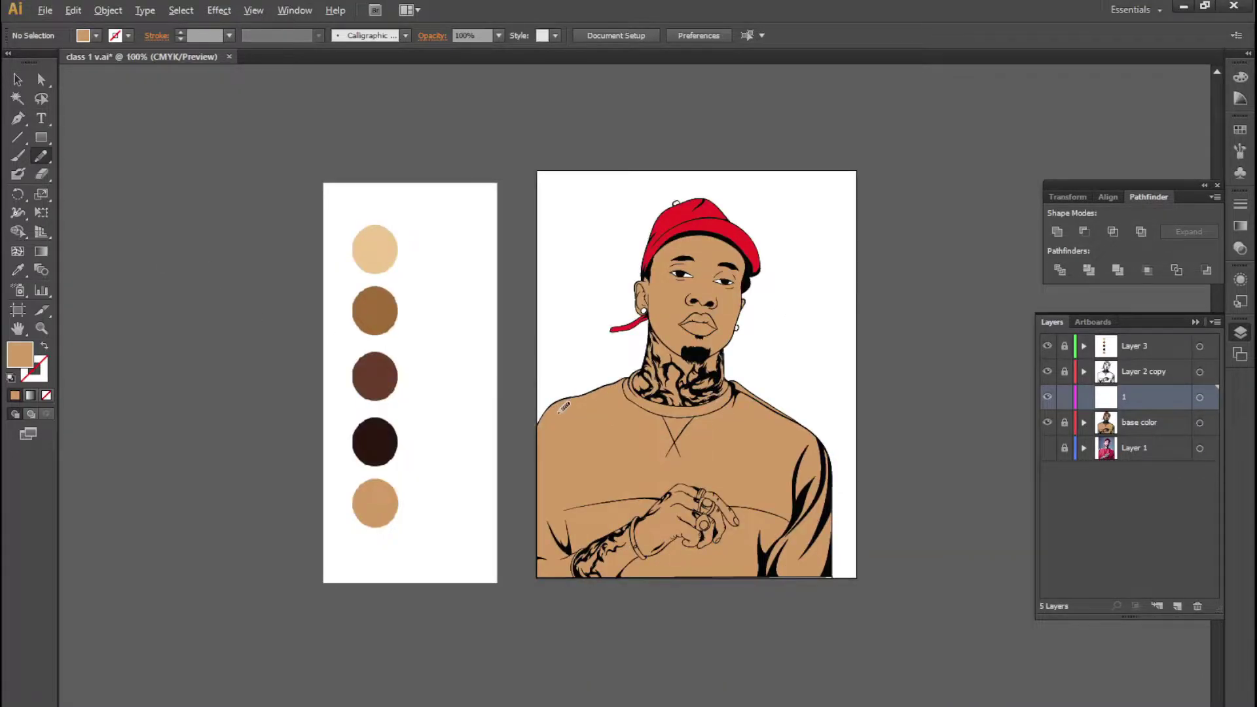
scroll(560, 406, up, 2)
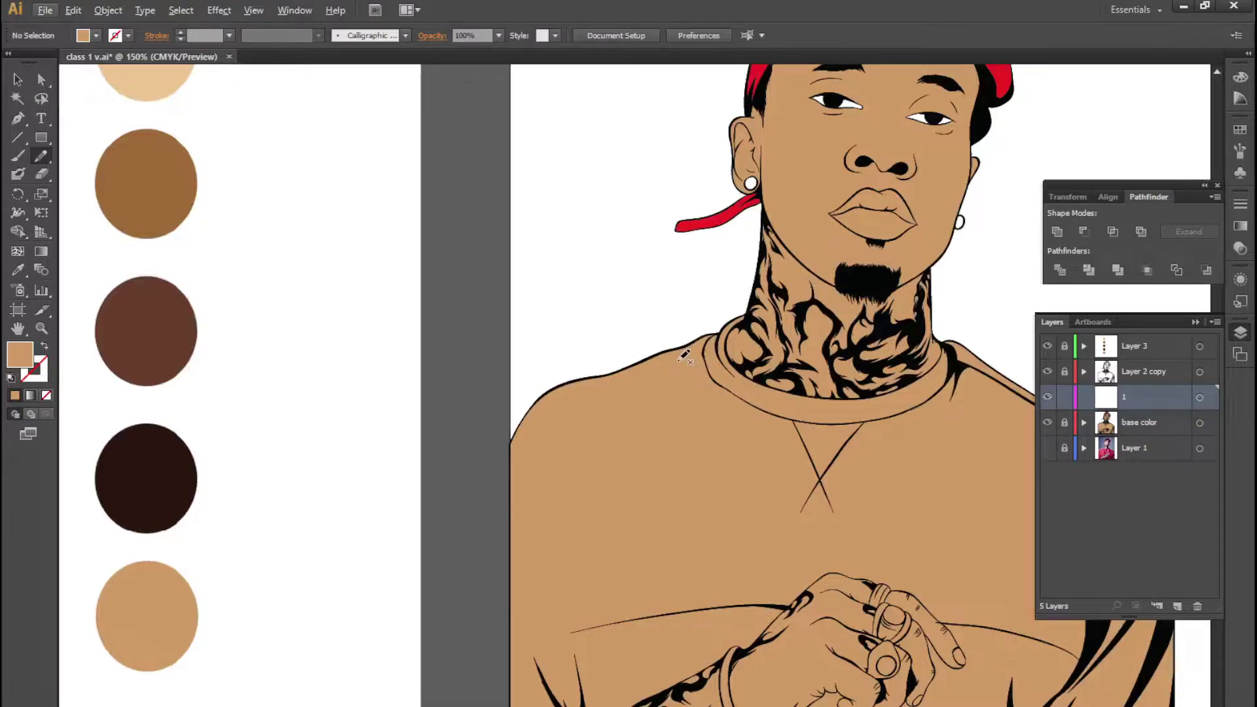
scroll(760, 440, down, 1)
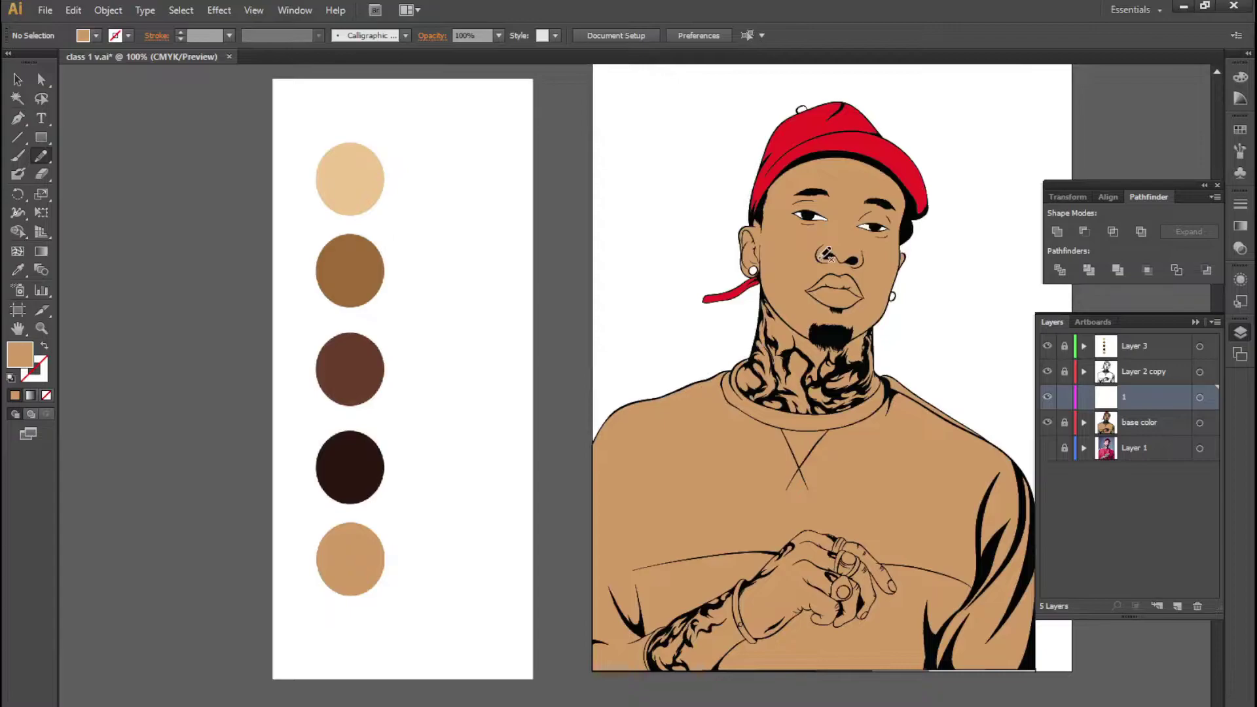
Raise the Pencil Tool Options smoothness from 21% to 37% and confirm
double_click(44, 157)
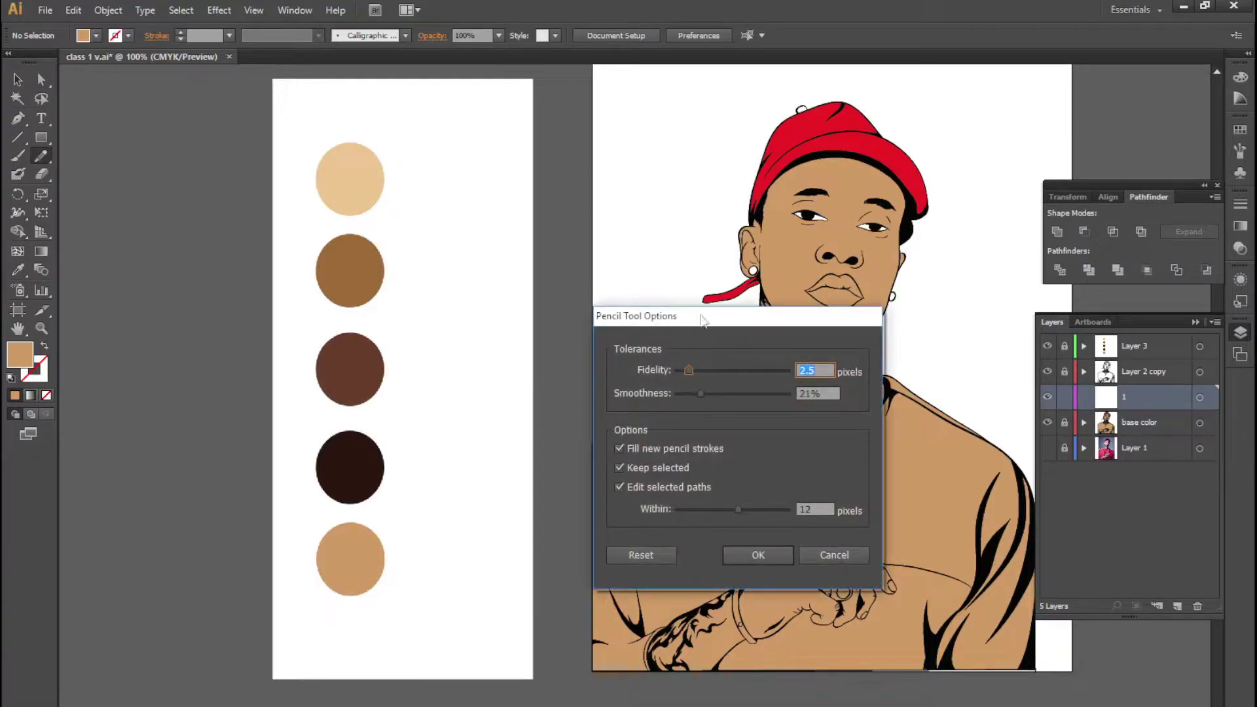
drag(700, 393, 720, 397)
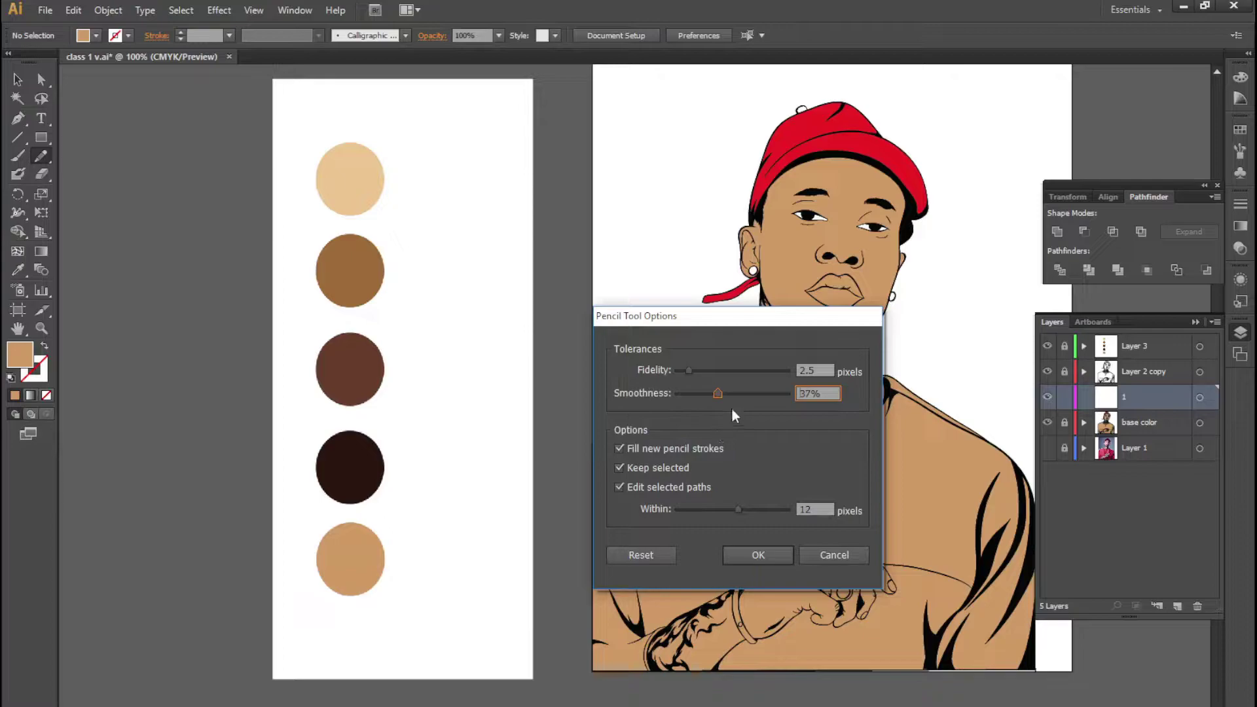
click(760, 554)
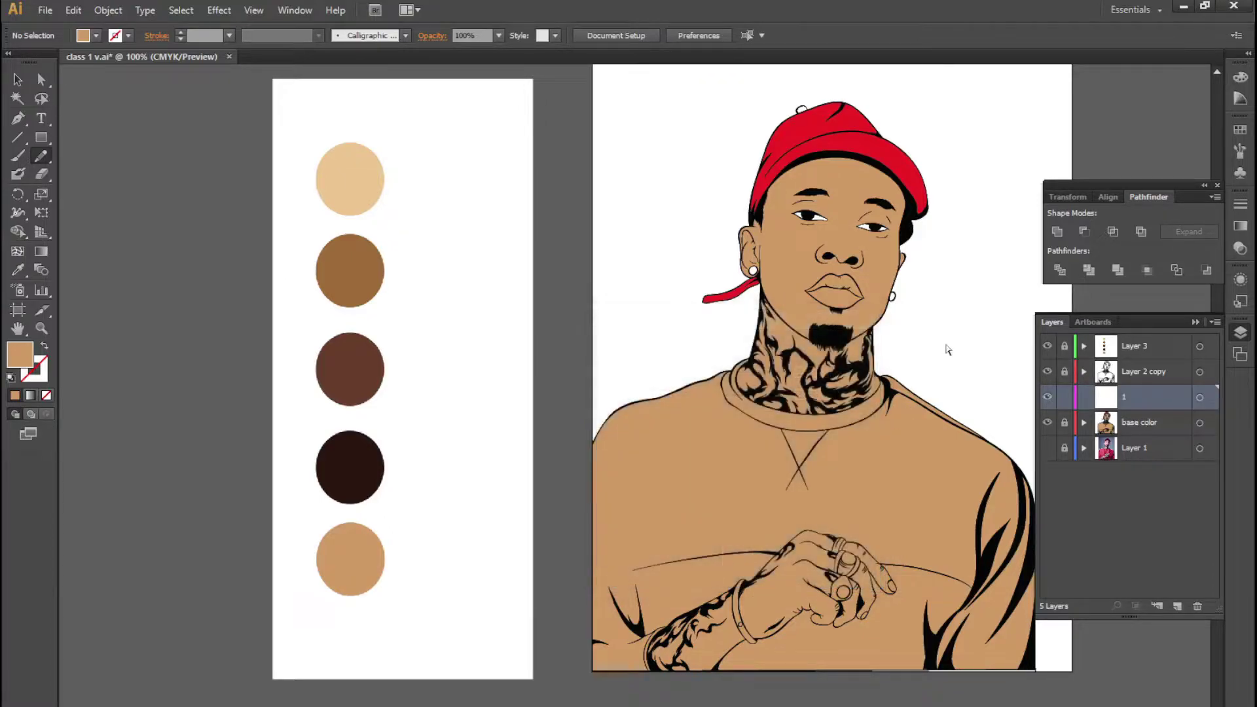
Toggle Layer 1's eye icon, ending with the blue gradient background shown behind the portrait
scroll(976, 226, up, 2)
scroll(924, 388, up, 1)
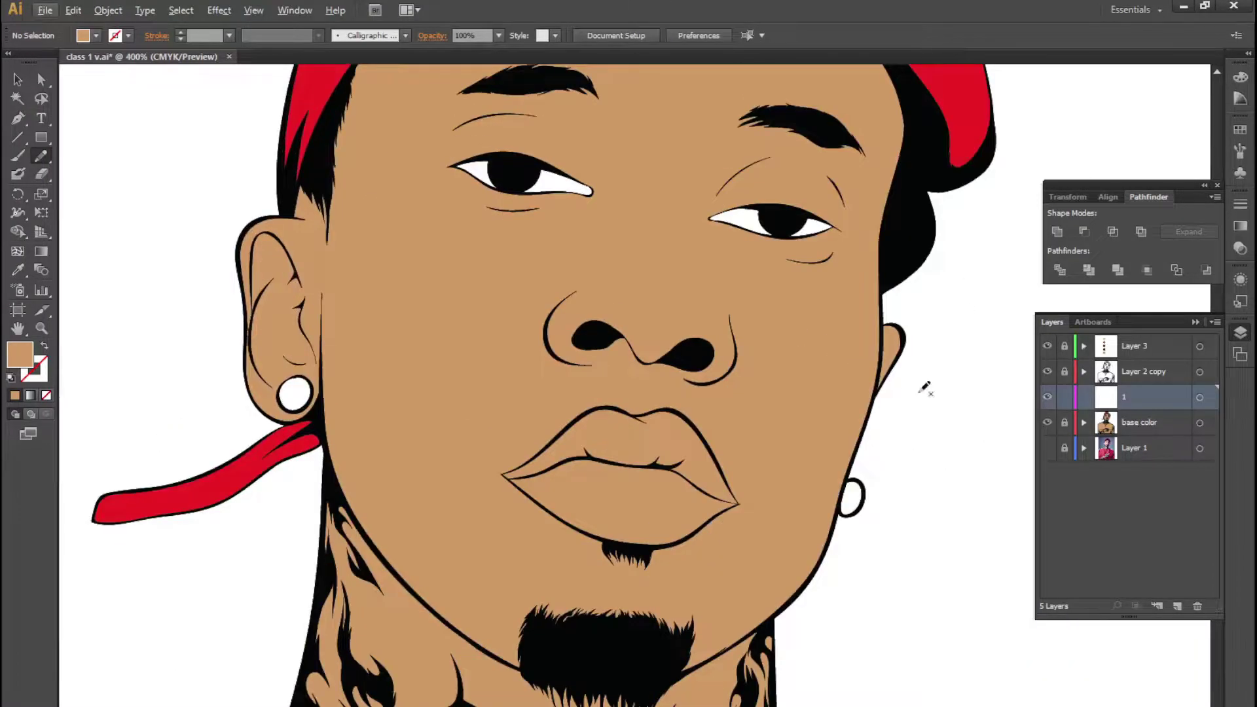
click(1047, 448)
scroll(700, 432, down, 2)
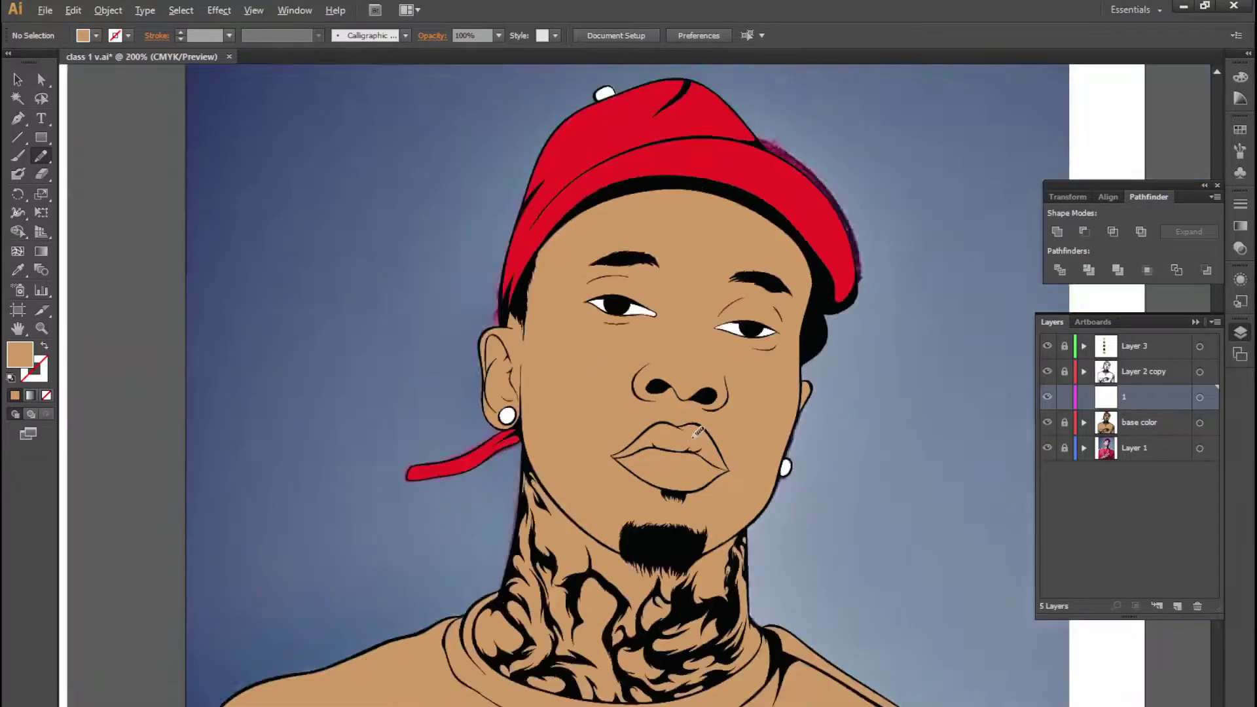
scroll(701, 432, down, 2)
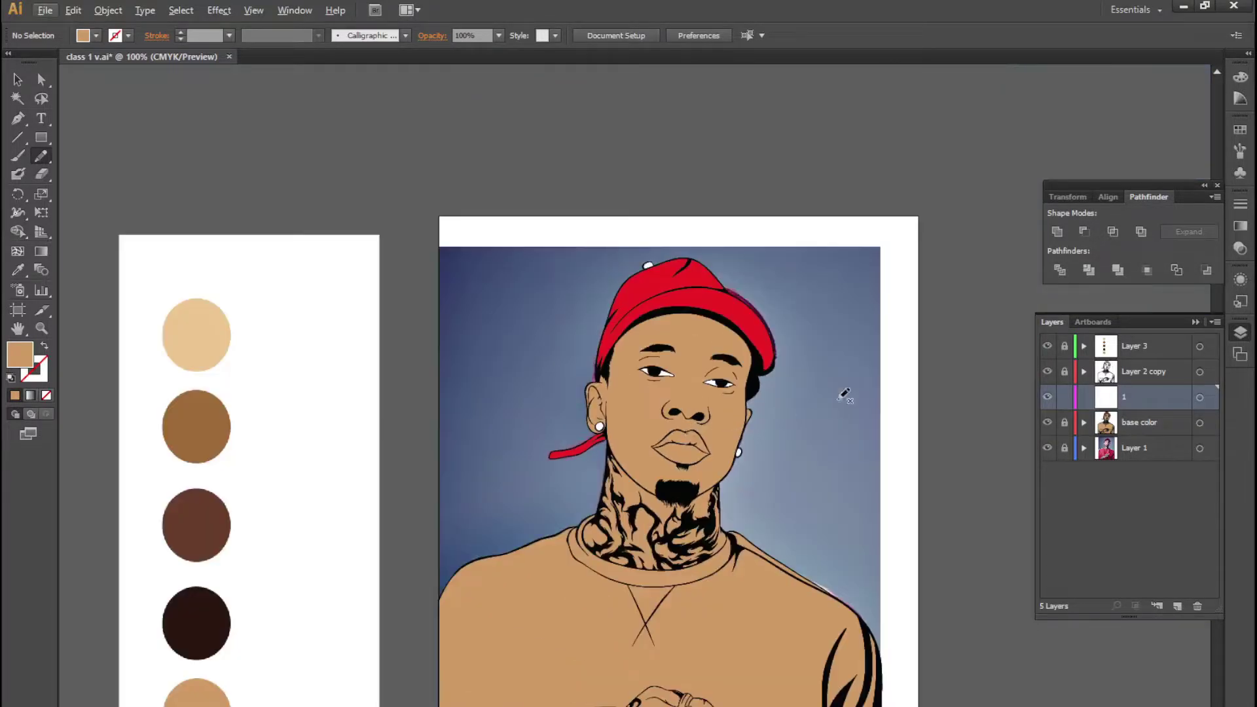
click(1049, 449)
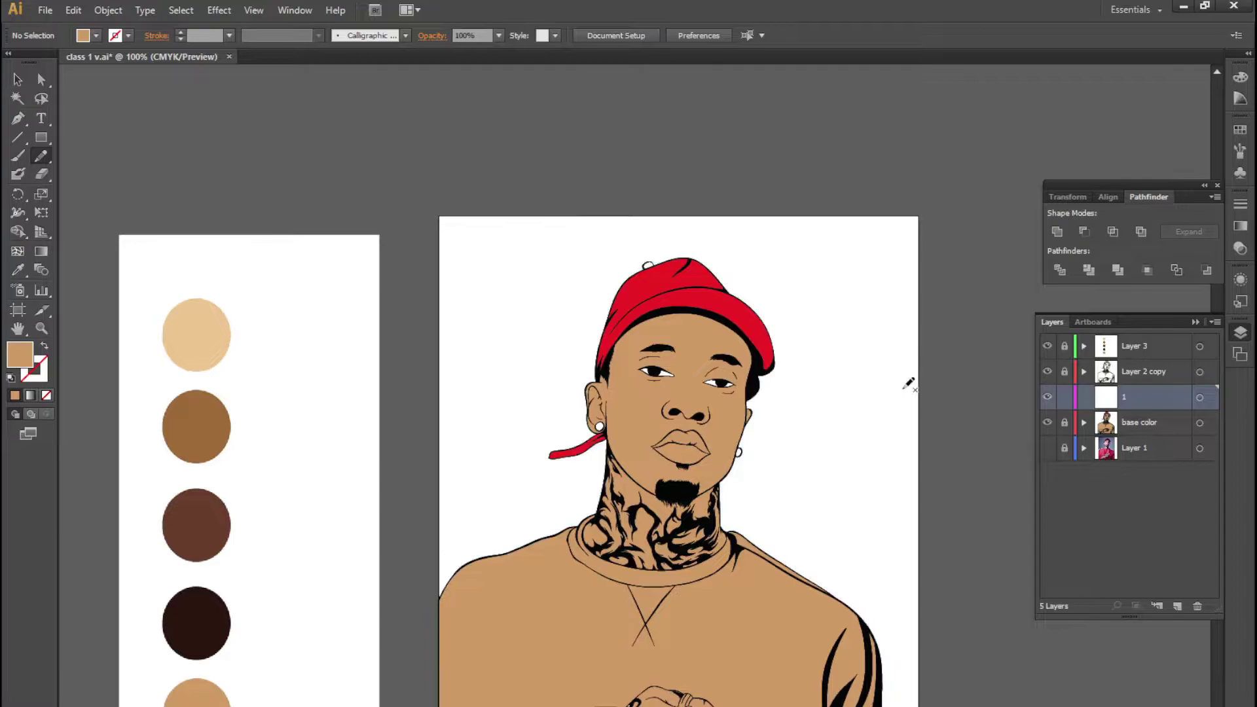
scroll(882, 361, up, 1)
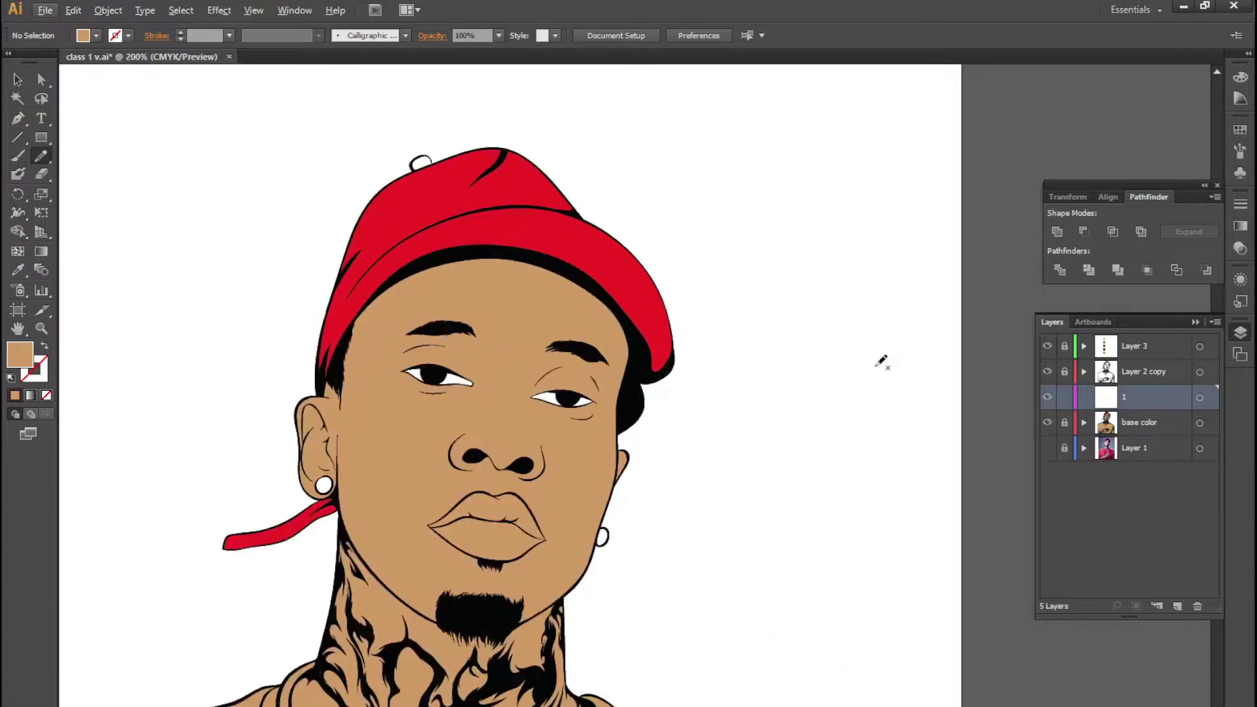
scroll(882, 361, down, 1)
scroll(882, 360, down, 1)
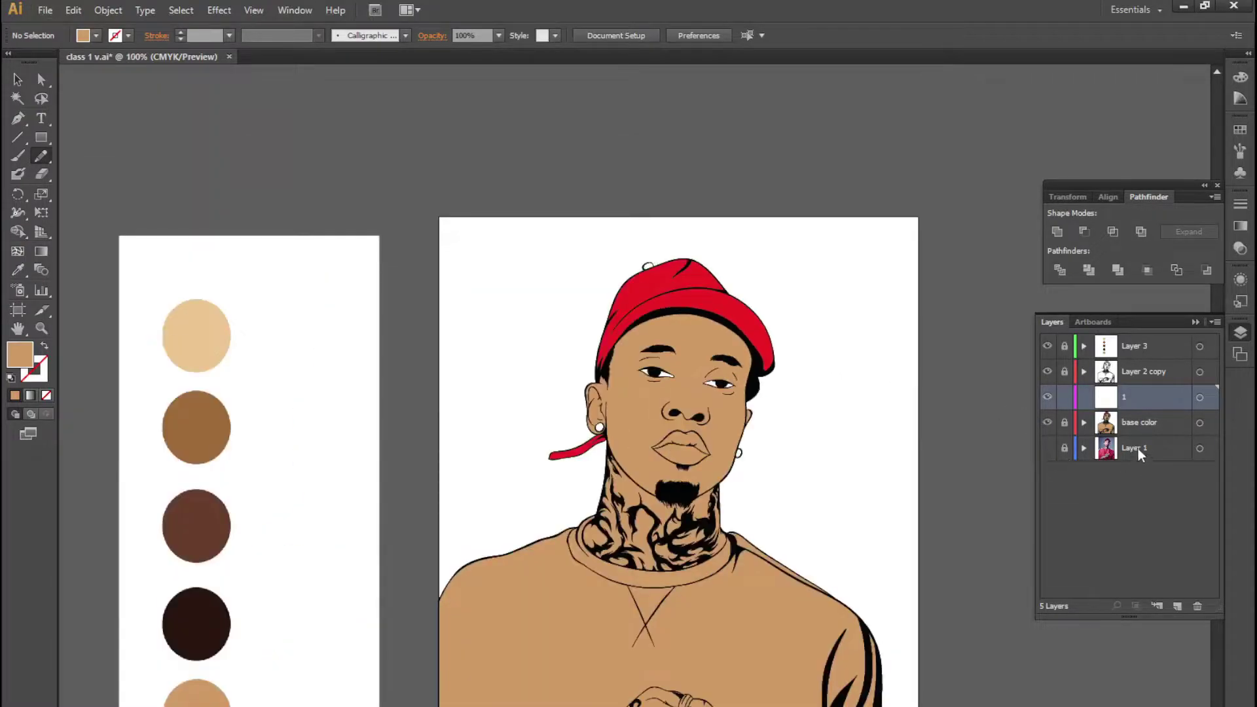
click(1048, 448)
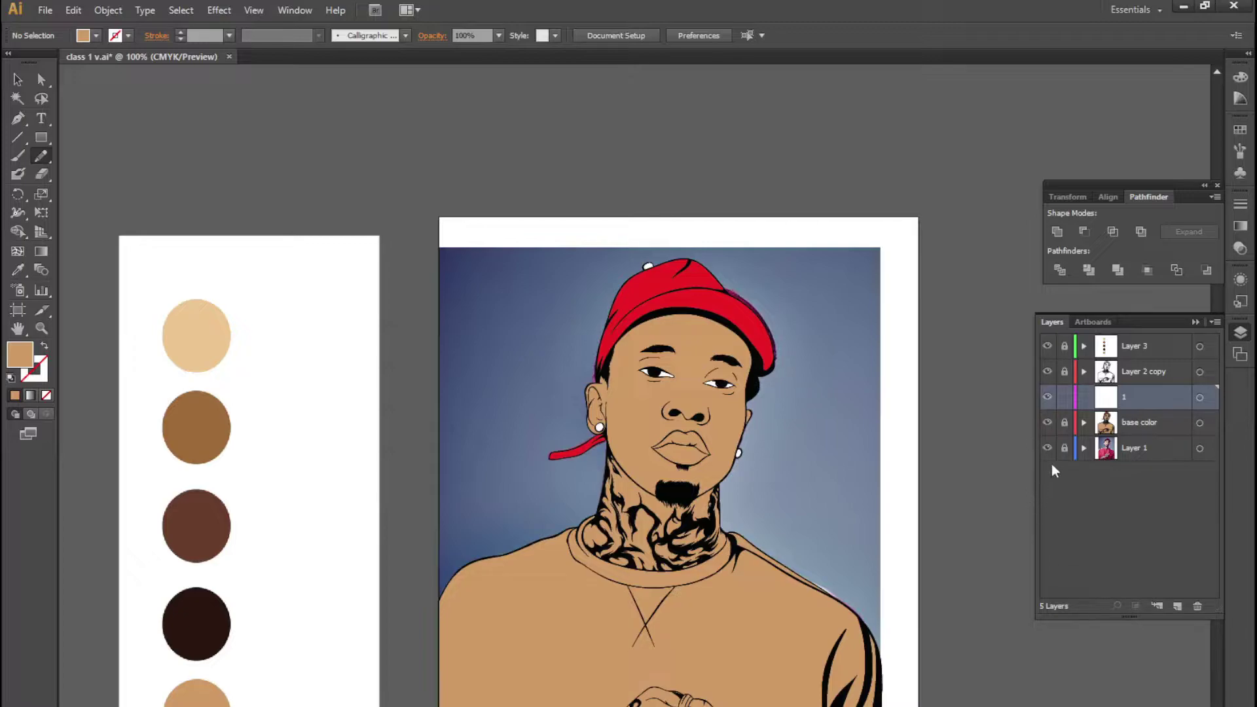
Toggle the base color layer to Outline view, zoom out to the whole portrait, then restore fills
ctrl+click(1047, 424)
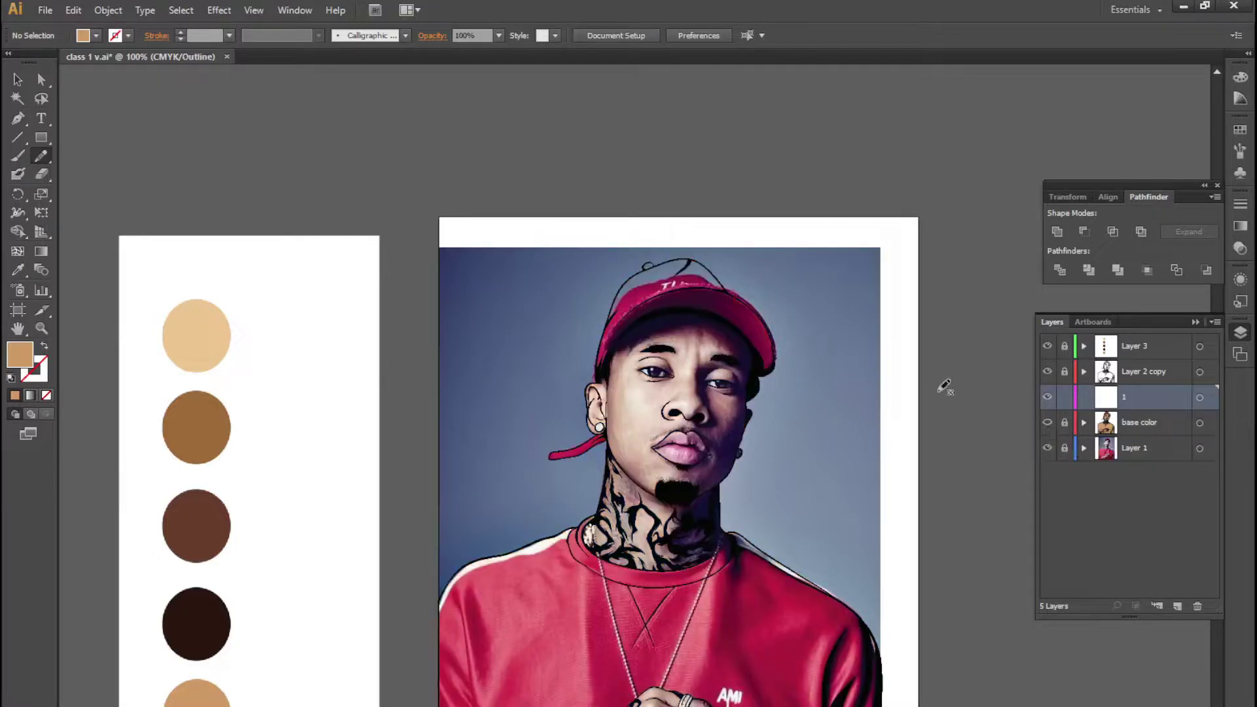
scroll(709, 300, up, 3)
scroll(597, 160, up, 3)
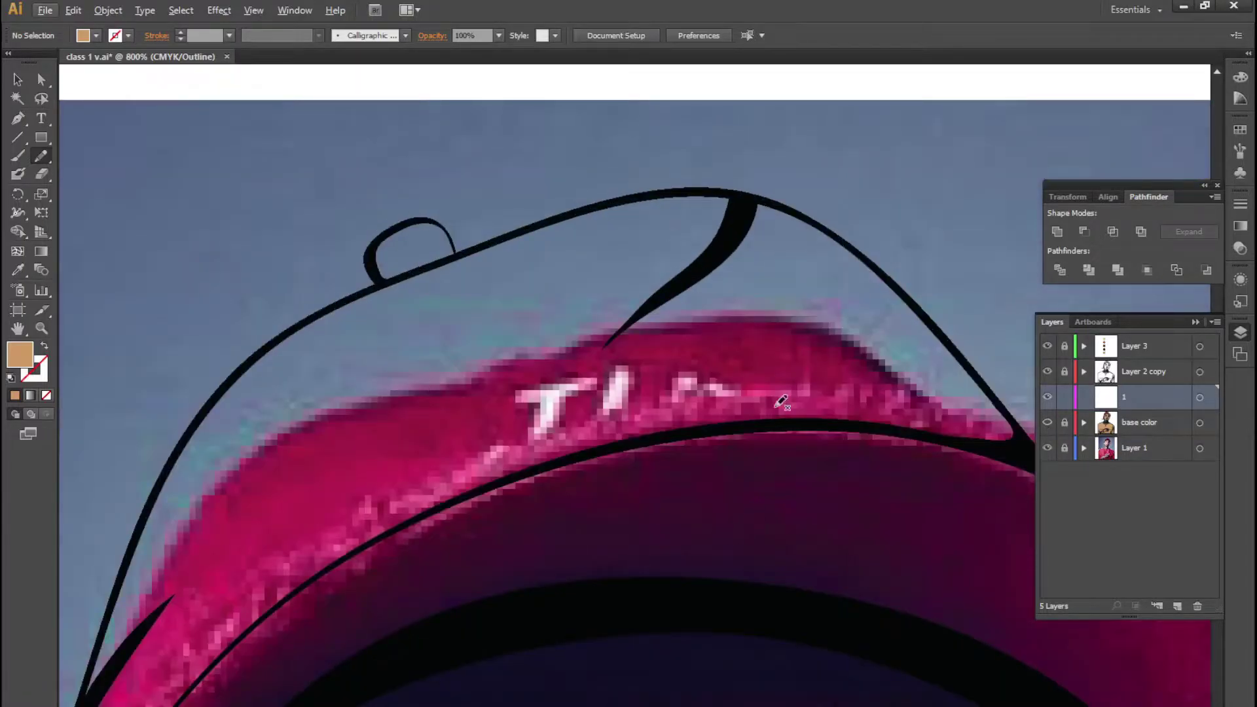
key(ctrl+minus)
key(ctrl+minus)
key(ctrl+minus)
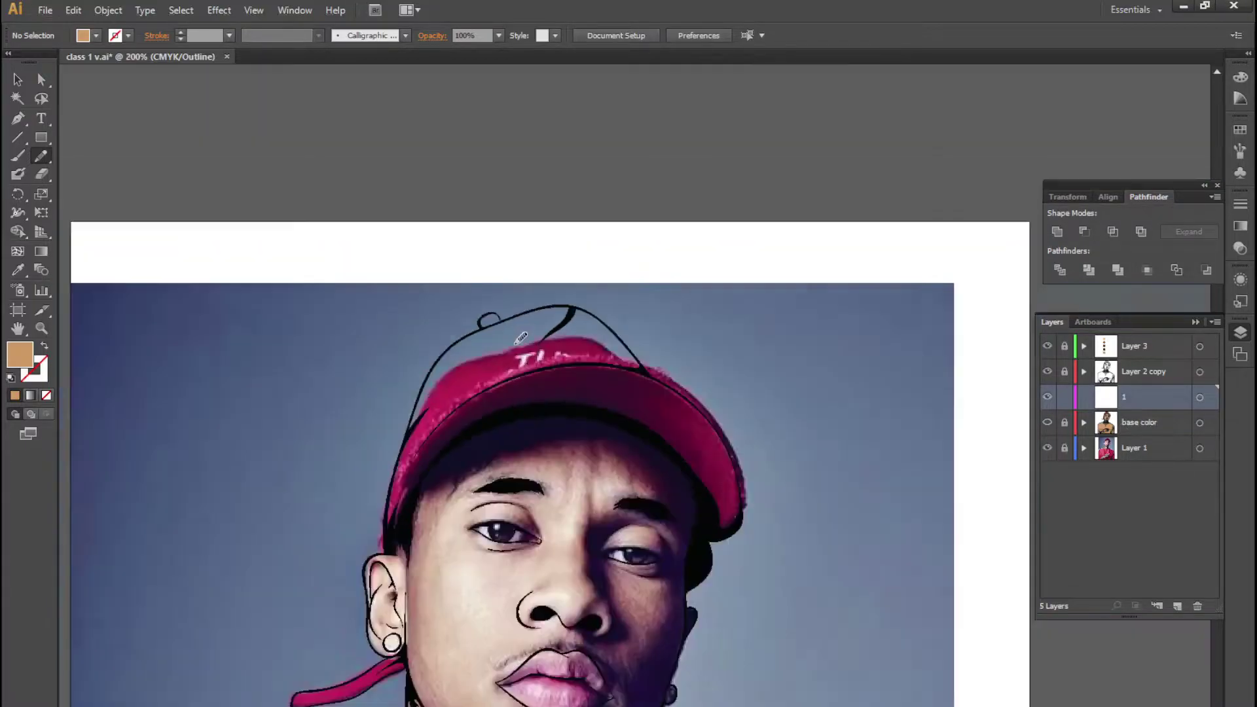
key(ctrl+minus)
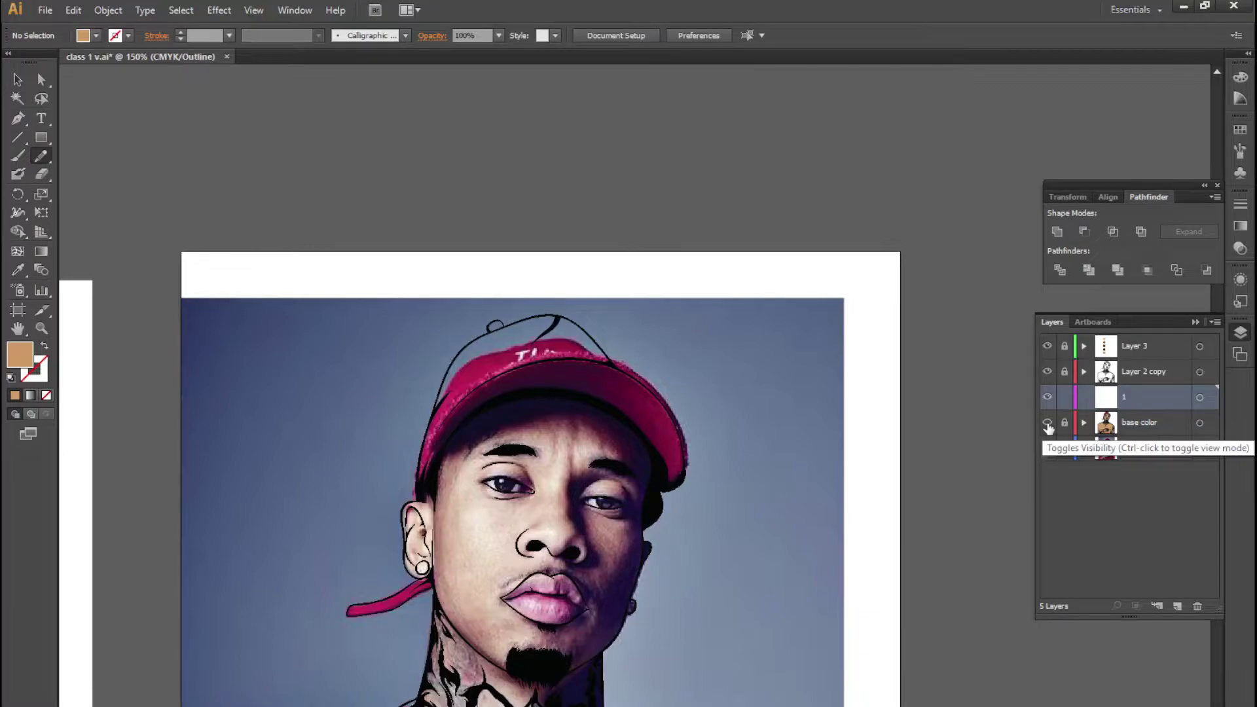
ctrl+click(1047, 424)
scroll(650, 366, down, 1)
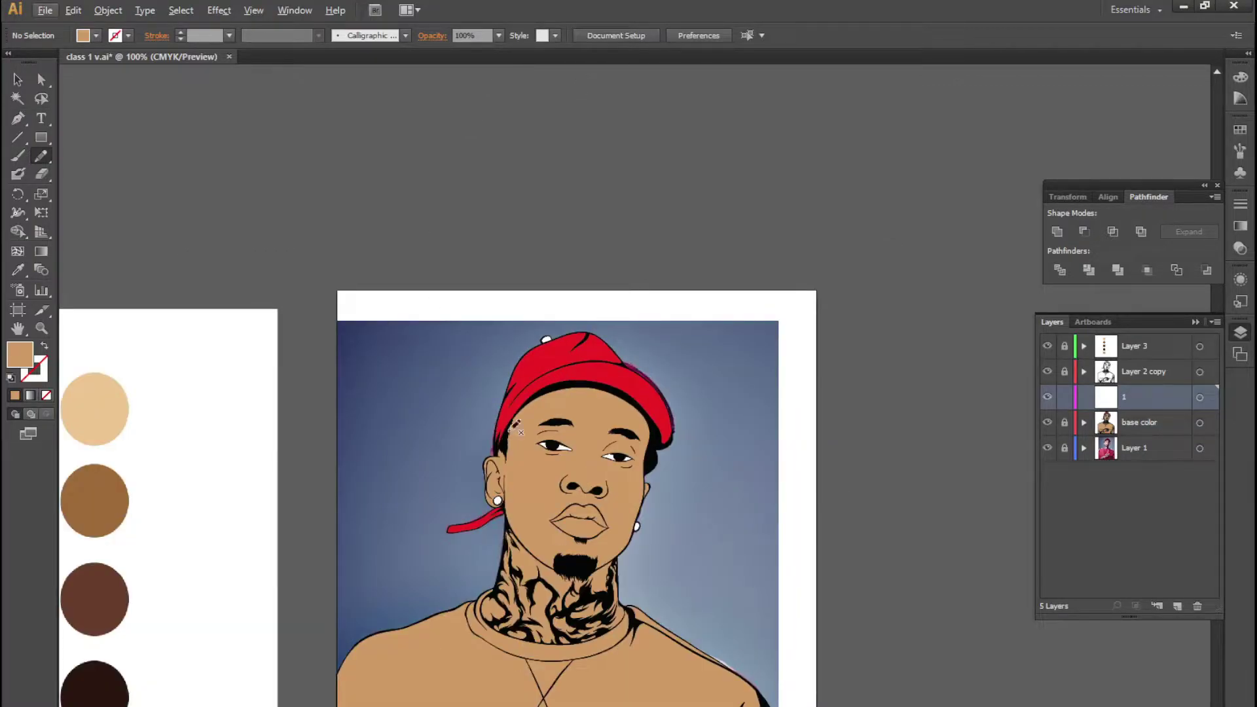
scroll(570, 437, up, 2)
Switch the base color layer back to outlines and sample the dark brown swatch as fill
ctrl+click(1048, 423)
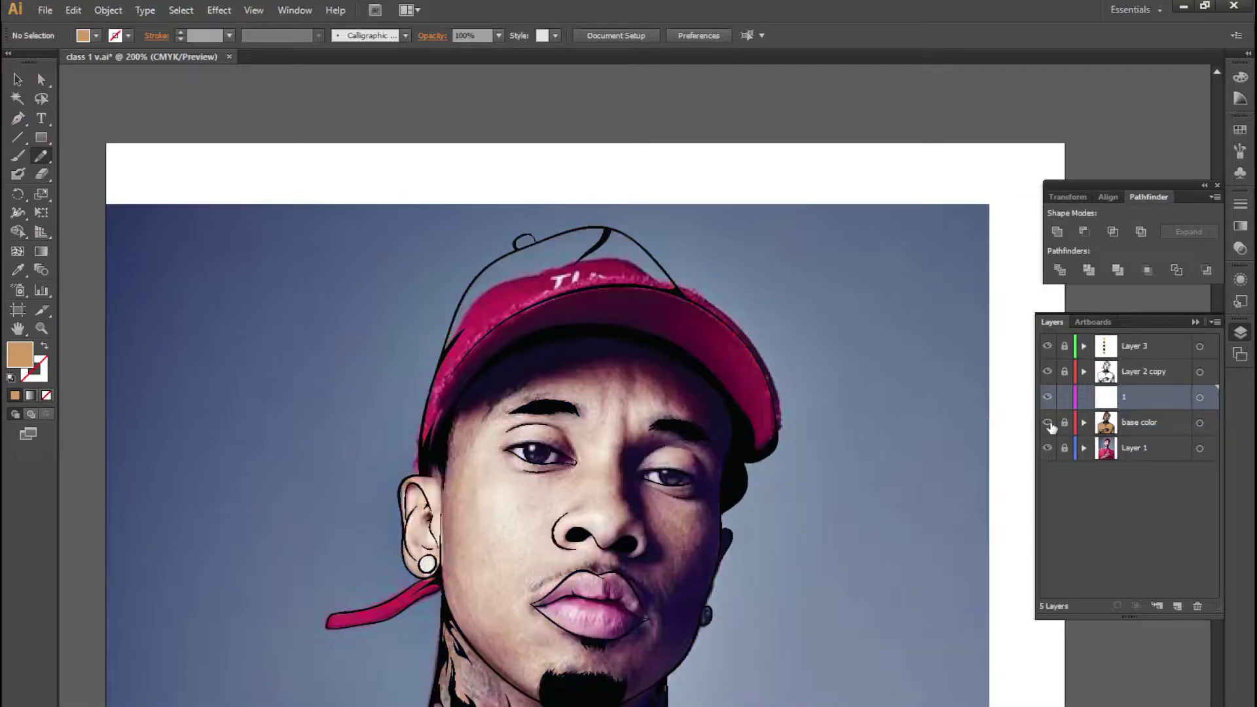
scroll(672, 560, up, 1)
scroll(671, 560, up, 2)
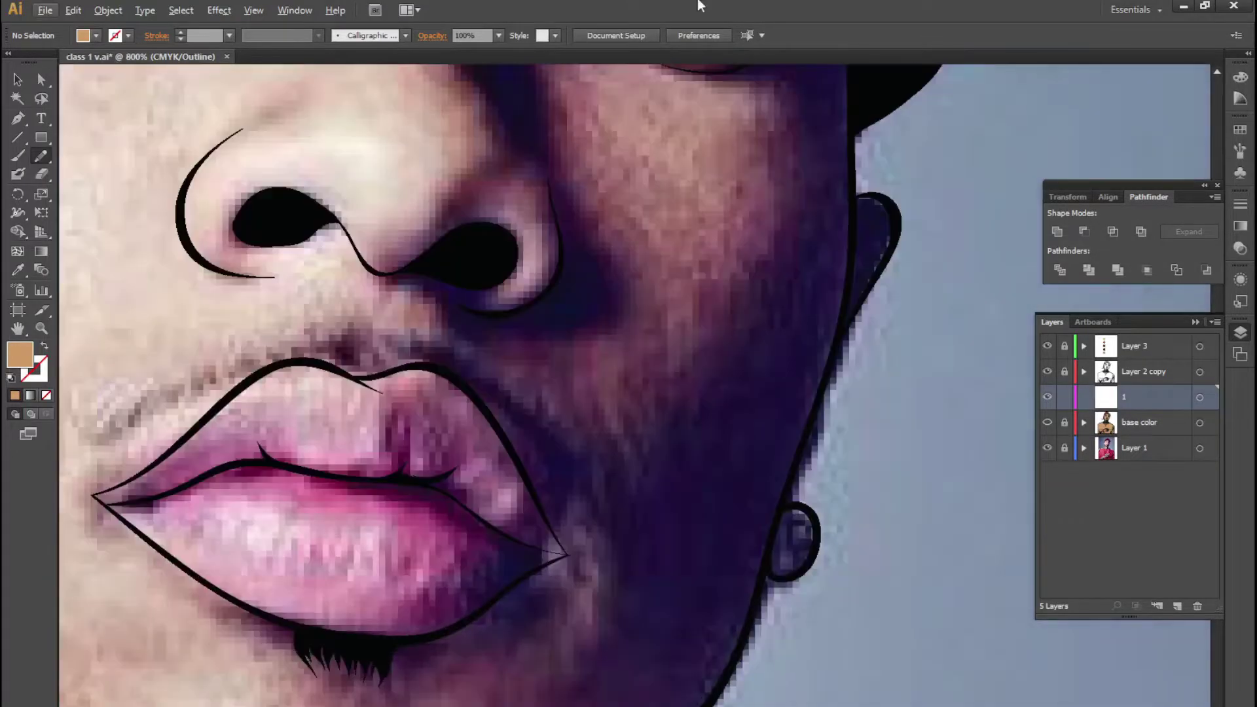
scroll(625, 658, down, 2)
scroll(750, 527, down, 2)
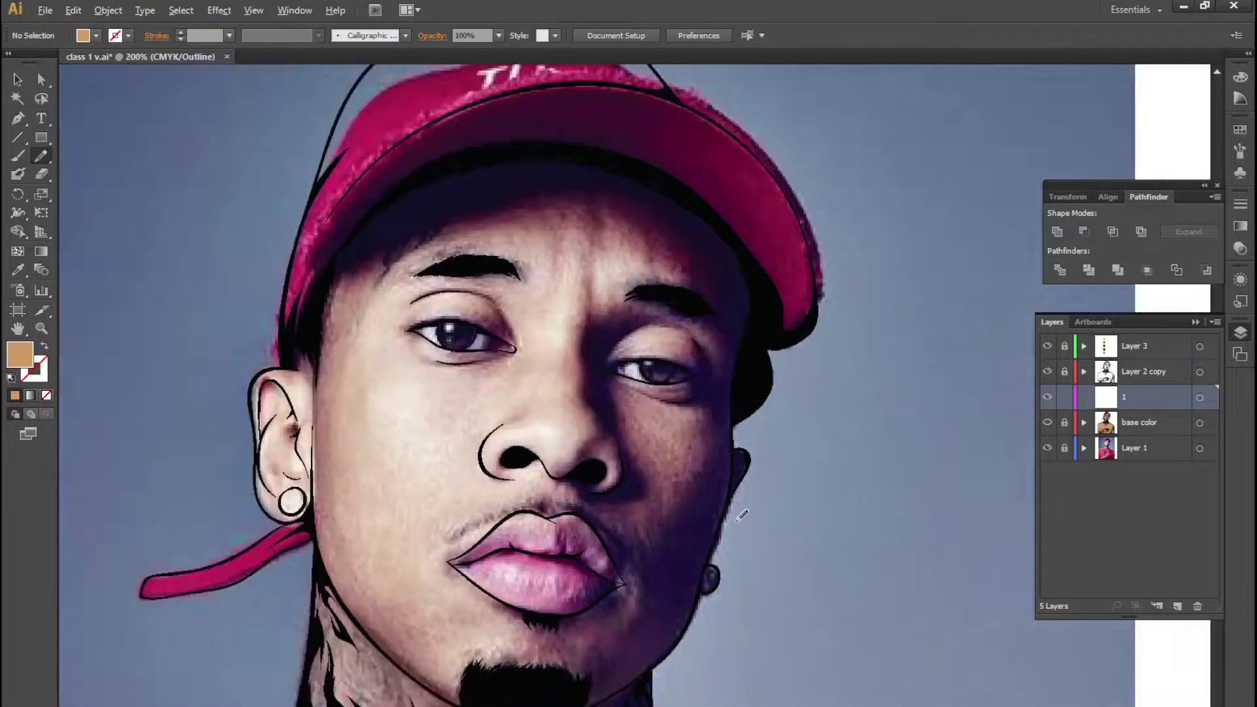
scroll(749, 527, down, 2)
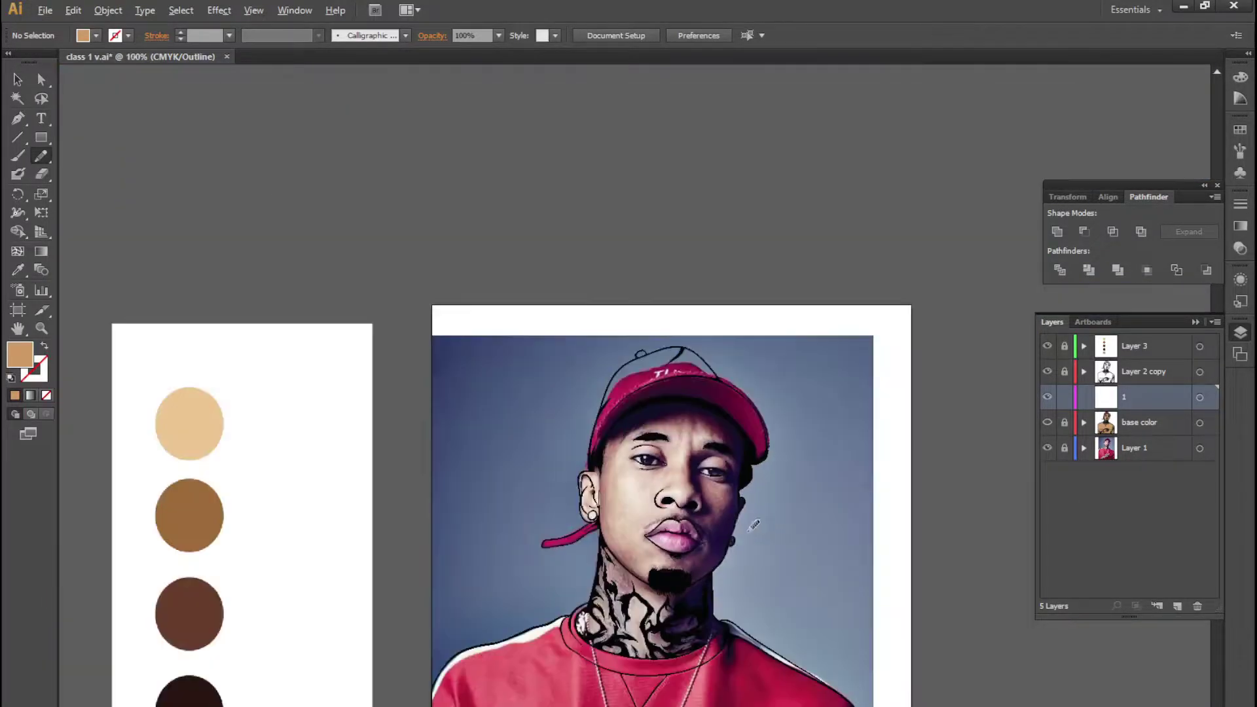
key(i)
click(213, 703)
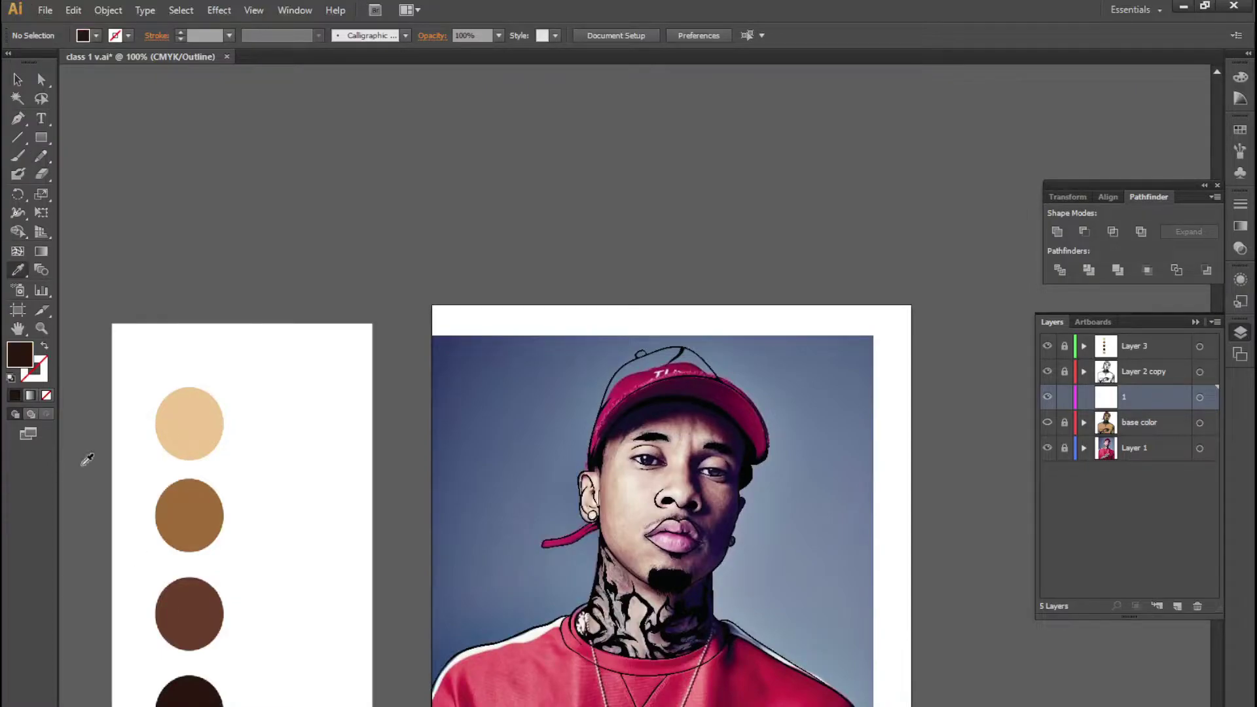
click(40, 155)
scroll(720, 419, up, 1)
key(alt)
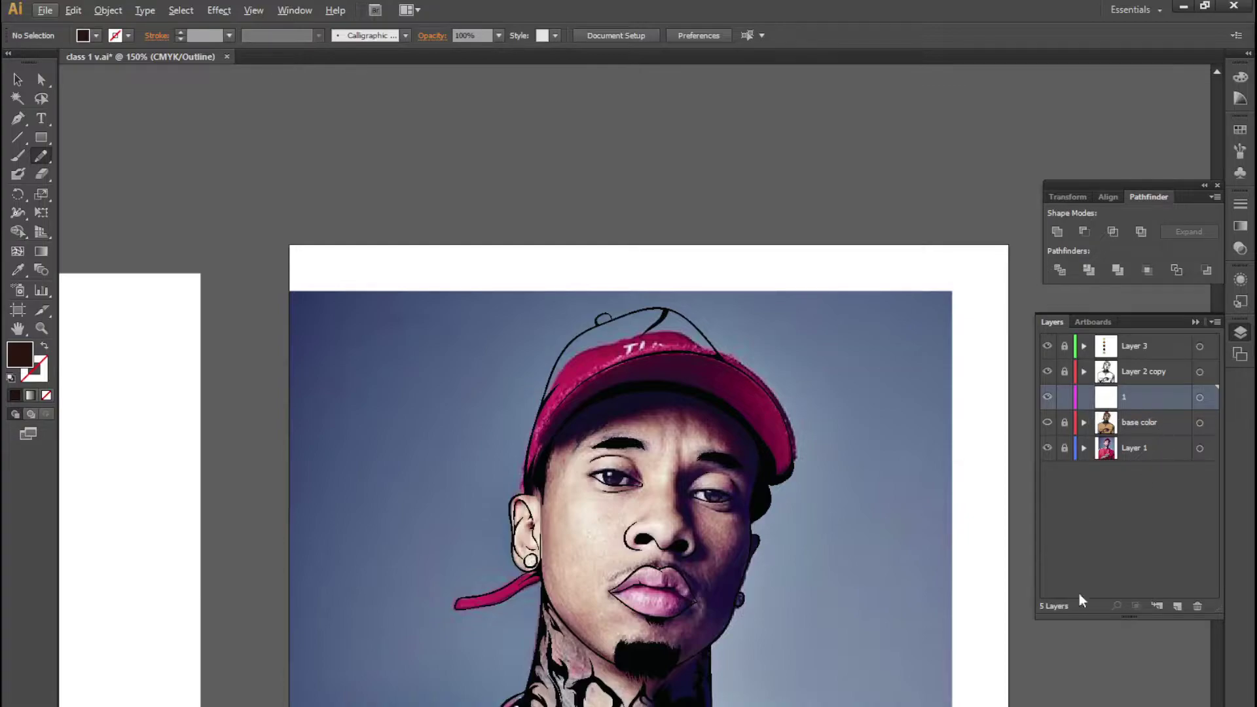
click(1047, 423)
click(1047, 422)
scroll(598, 389, up, 2)
scroll(720, 523, up, 1)
scroll(836, 612, up, 1)
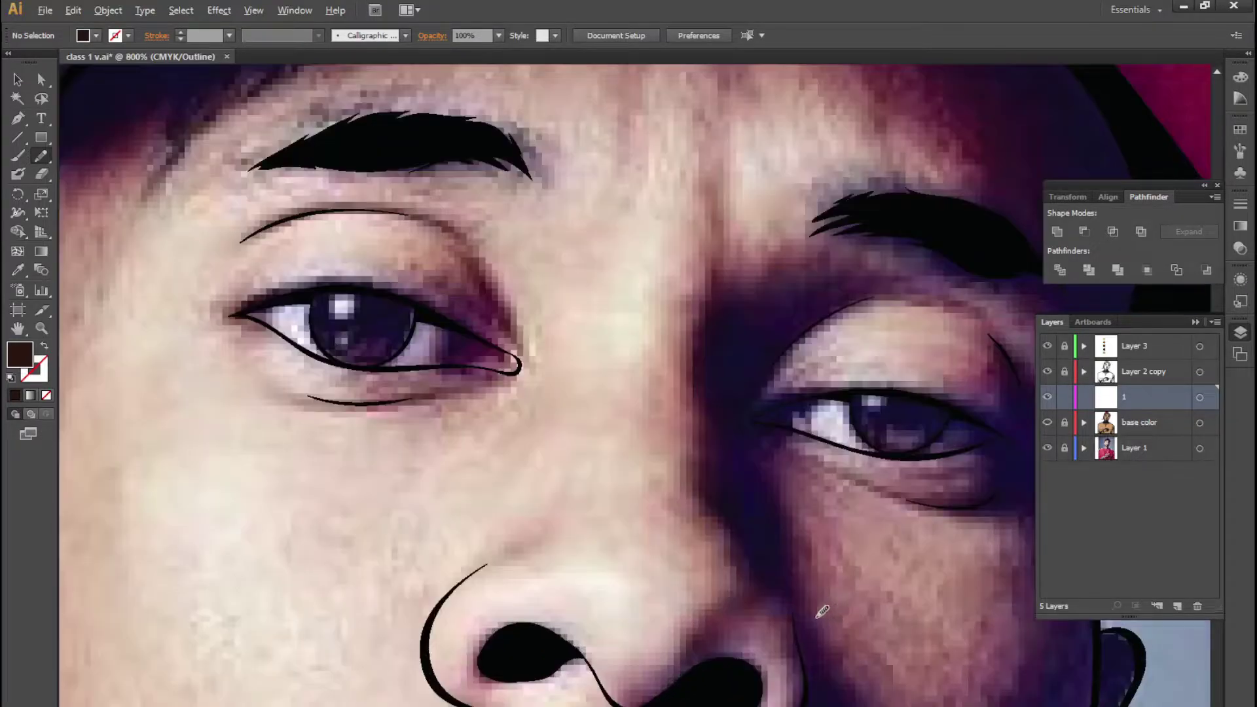
scroll(410, 311, down, 1)
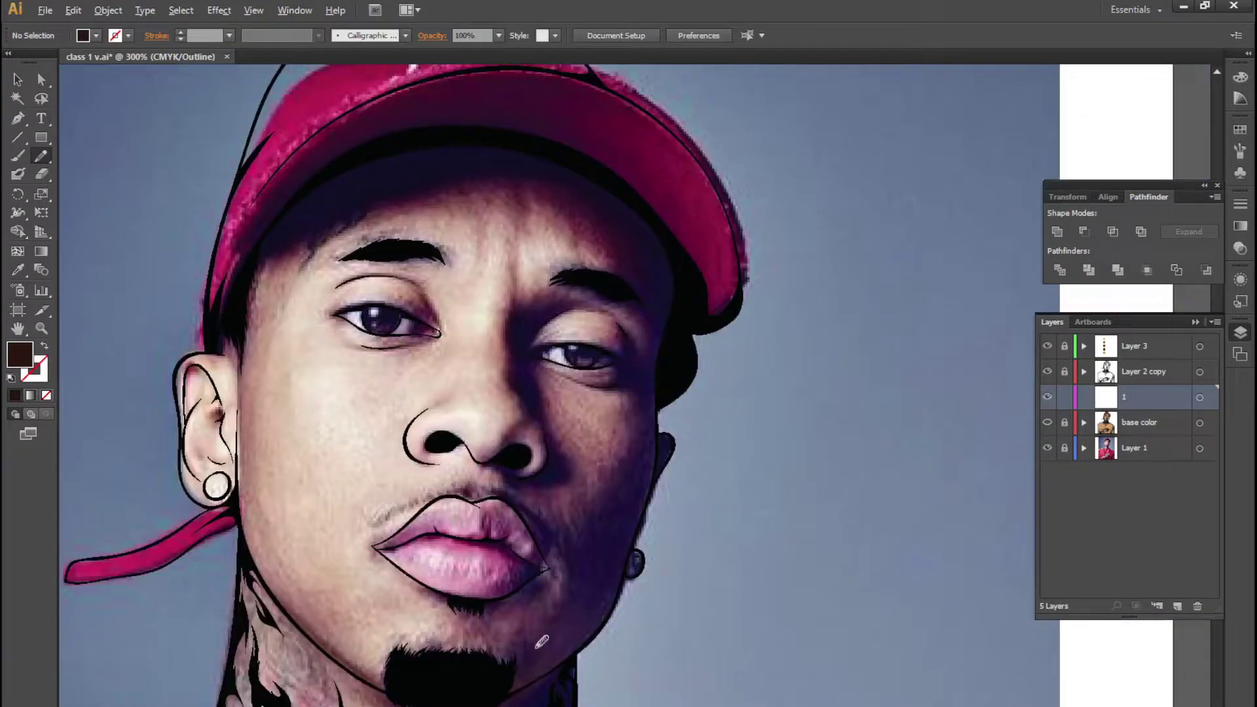
scroll(467, 660, up, 1)
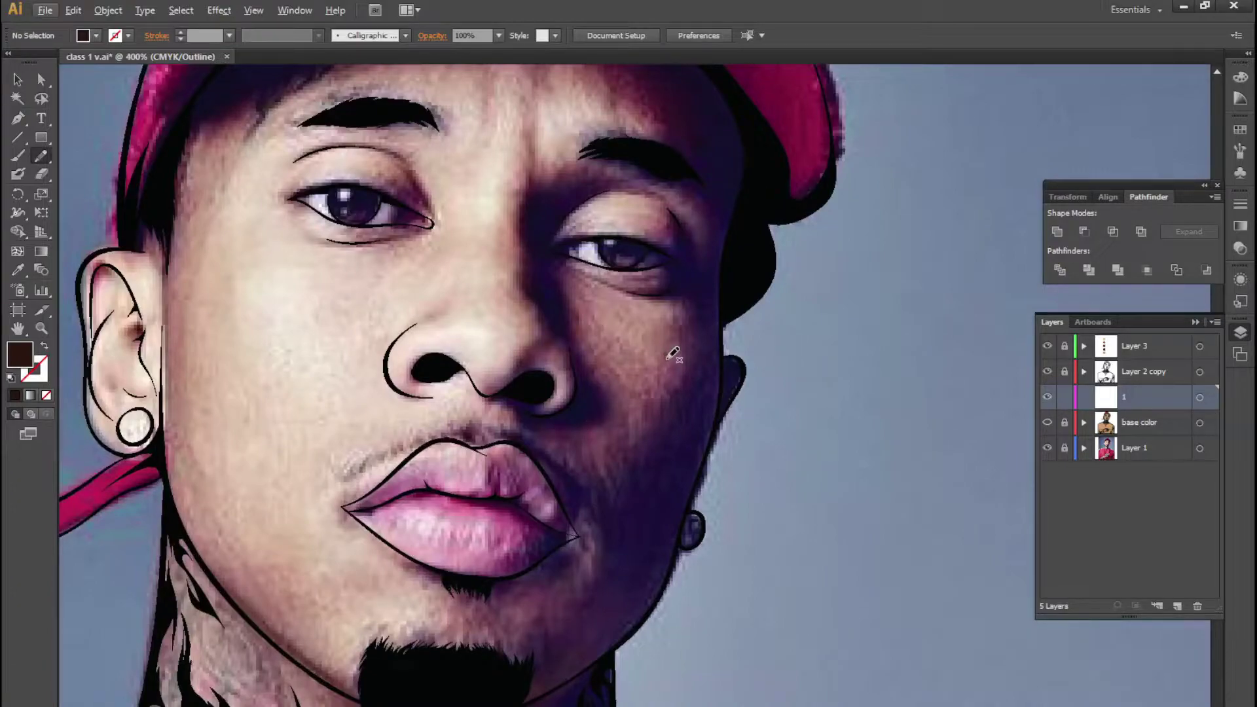
scroll(744, 449, up, 3)
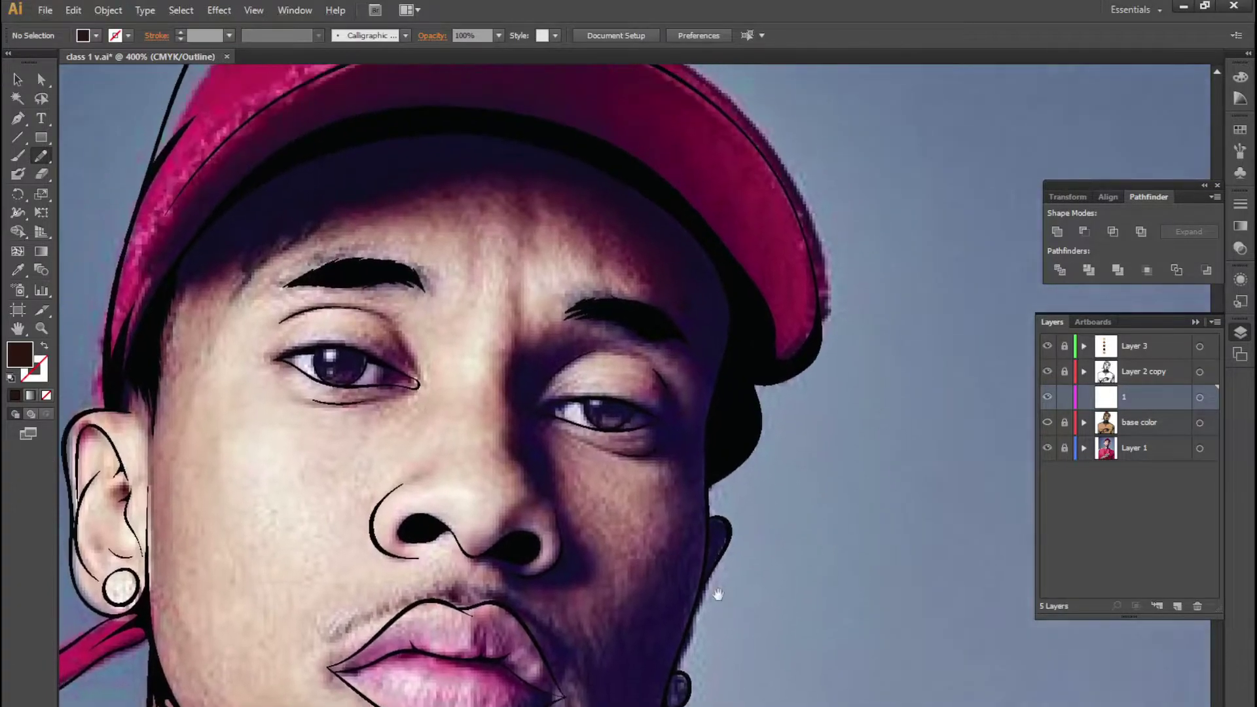
scroll(719, 595, down, 1)
scroll(685, 522, down, 1)
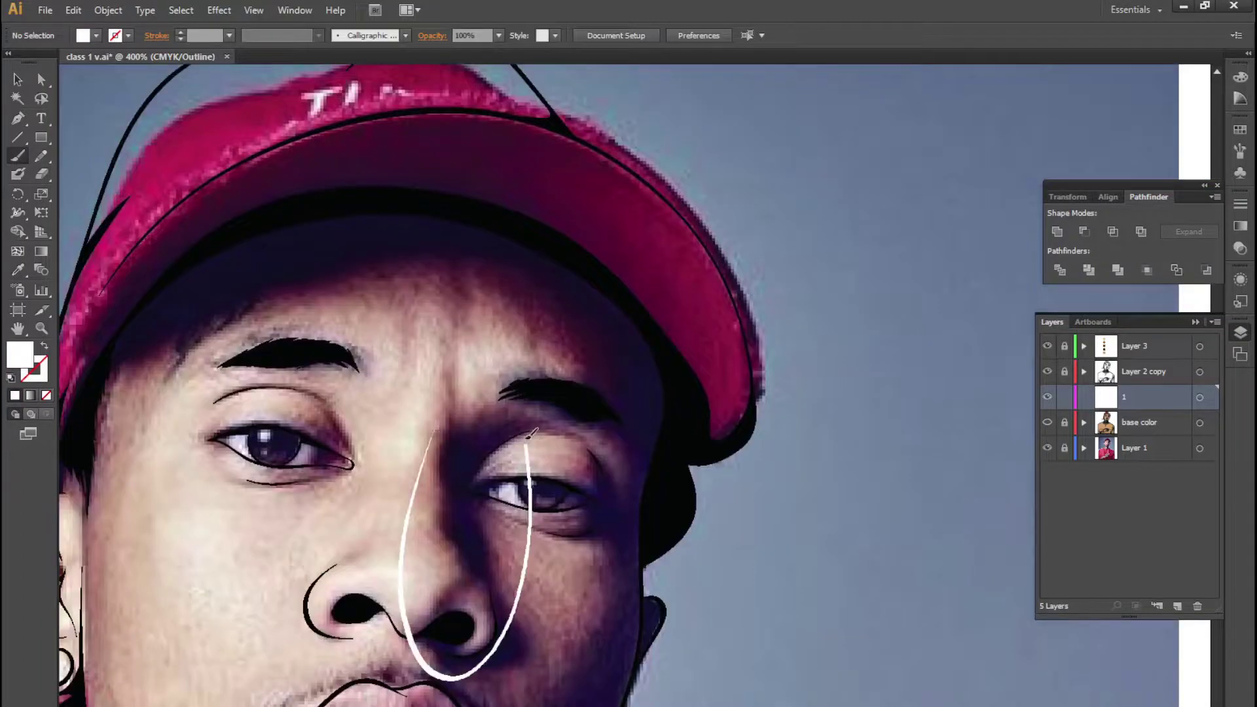
Draw white shadow outlines around the nose and under the cap brim, discarding a cheek loop
drag(534, 433, 435, 435)
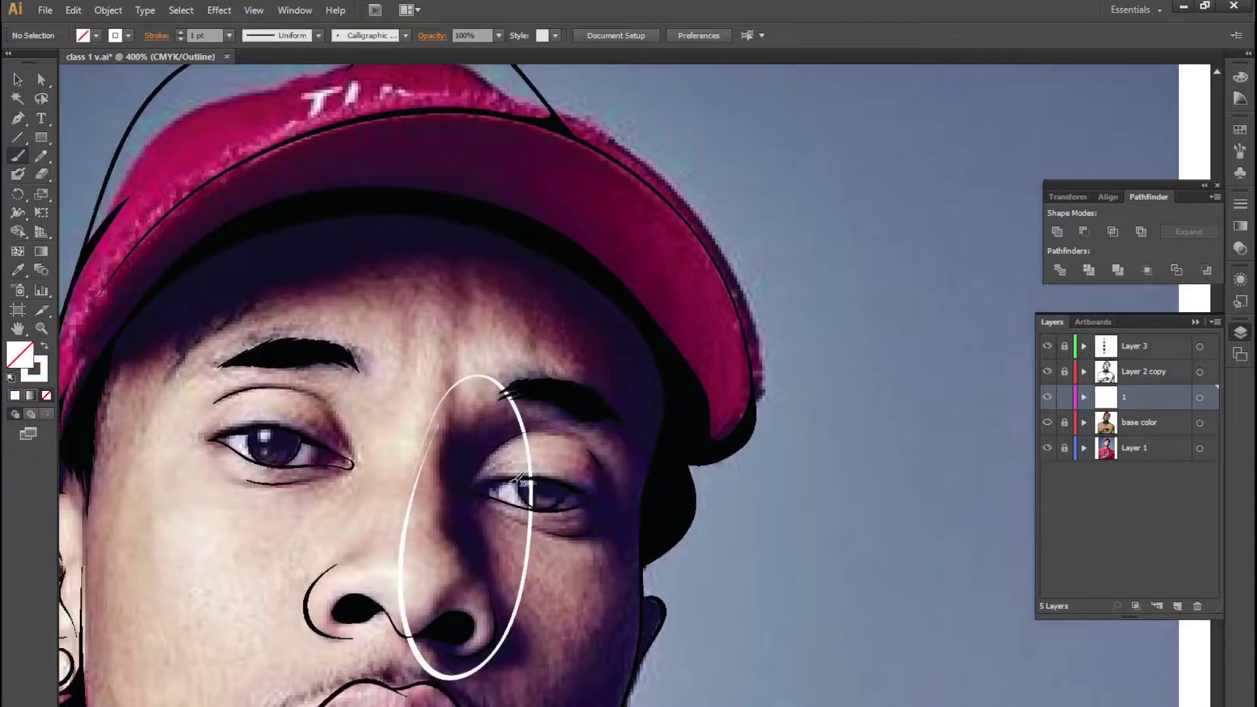
drag(481, 470, 547, 351)
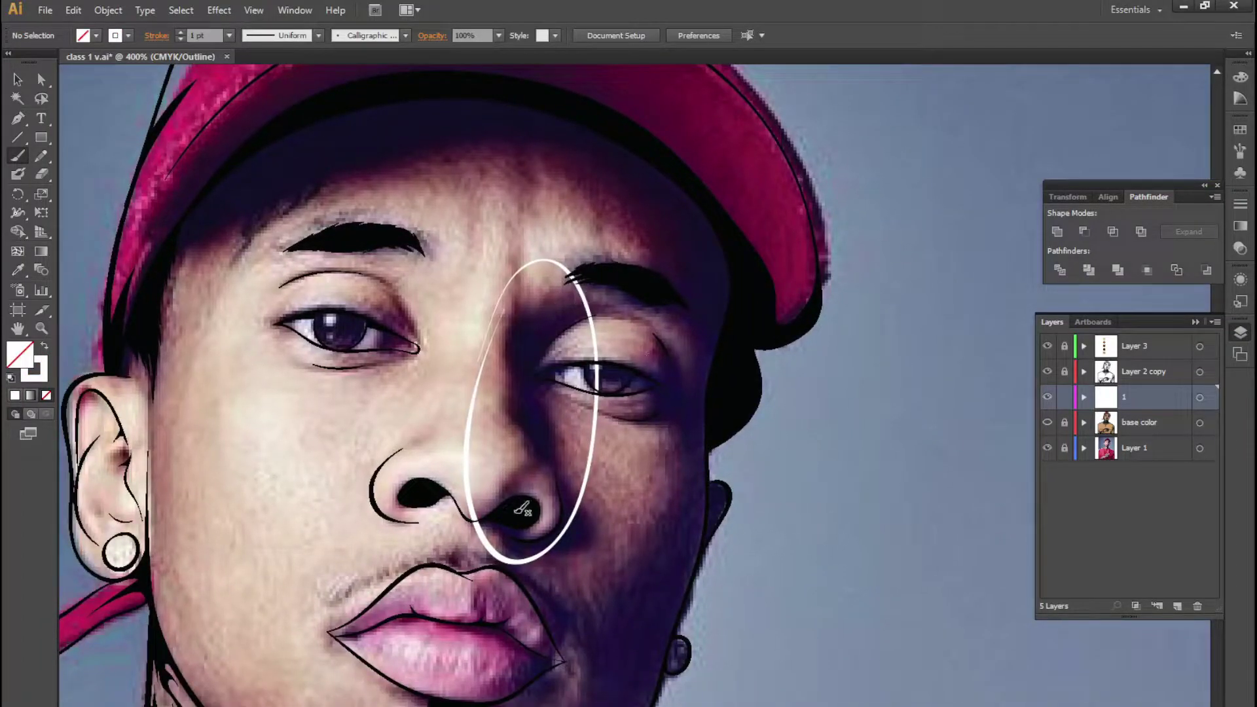
drag(241, 494, 266, 465)
key(ctrl+z)
drag(528, 317, 547, 409)
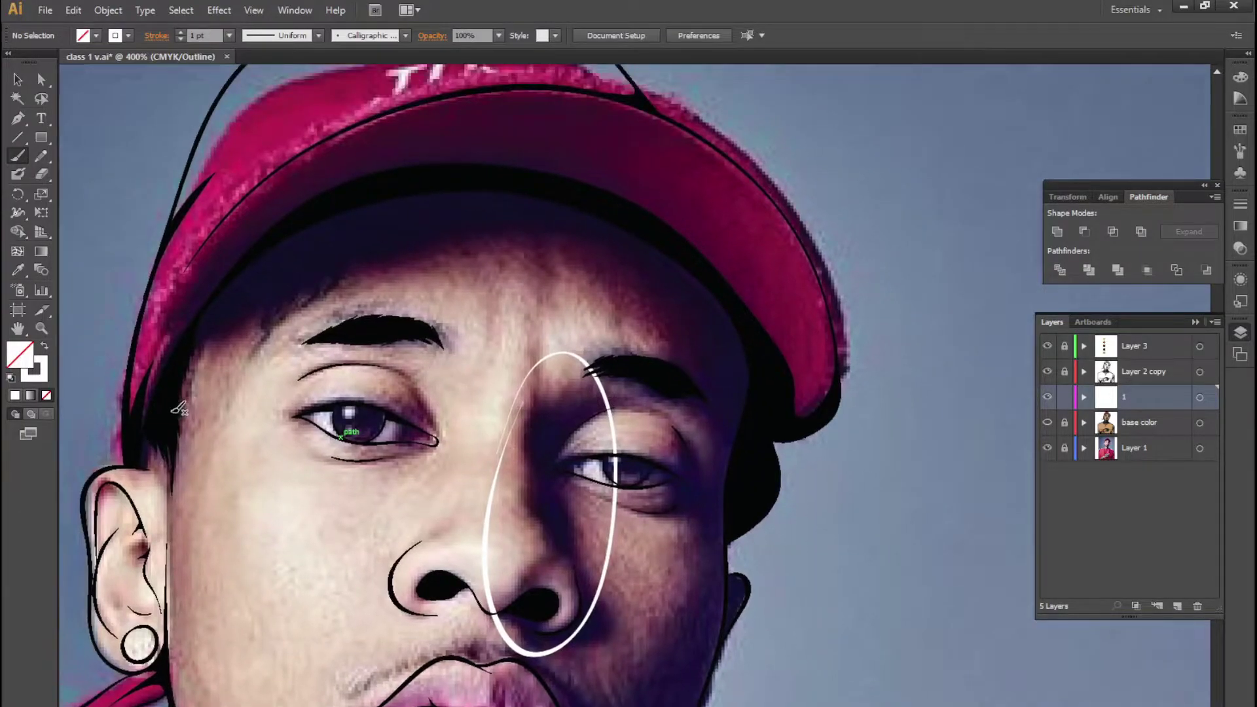
mouse_move(174, 433)
mouse_down()
mouse_move(192, 395)
mouse_move(435, 247)
mouse_move(648, 242)
mouse_move(681, 334)
mouse_move(772, 374)
mouse_up()
mouse_move(764, 327)
mouse_down()
mouse_move(561, 135)
mouse_move(314, 172)
mouse_move(177, 419)
mouse_up()
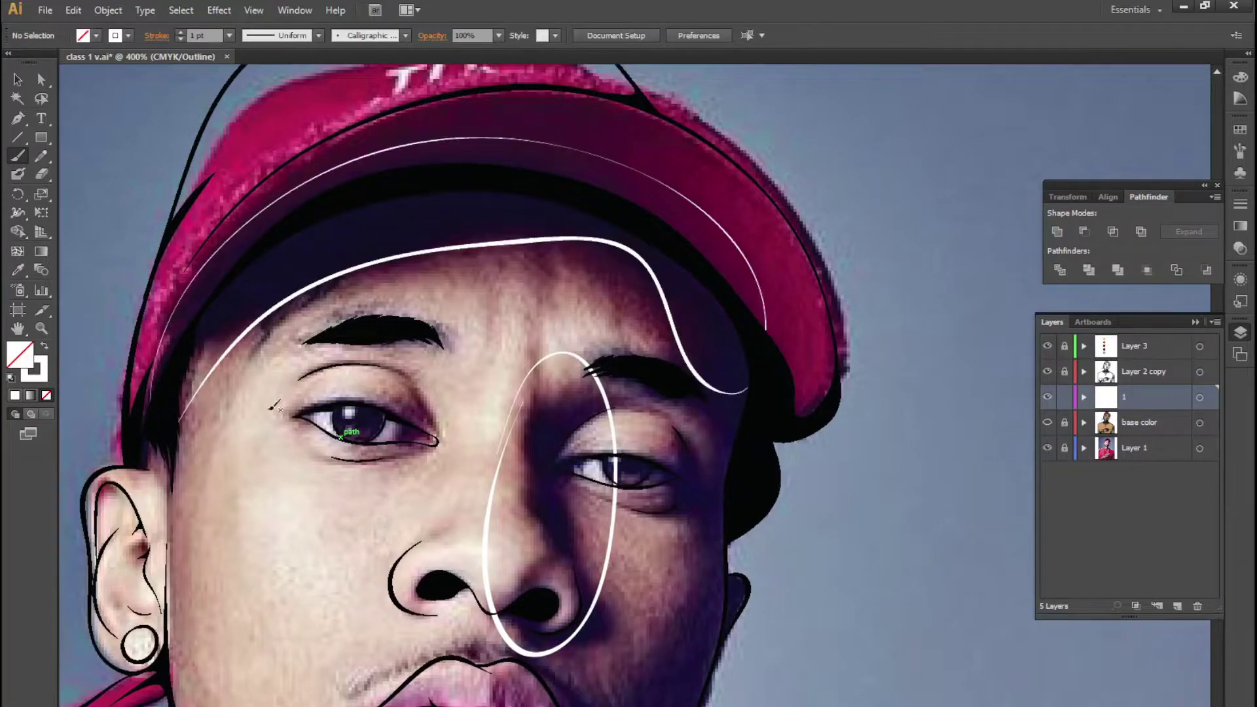
Try white shadow strokes down the neck and collar, then undo them
drag(481, 629, 483, 540)
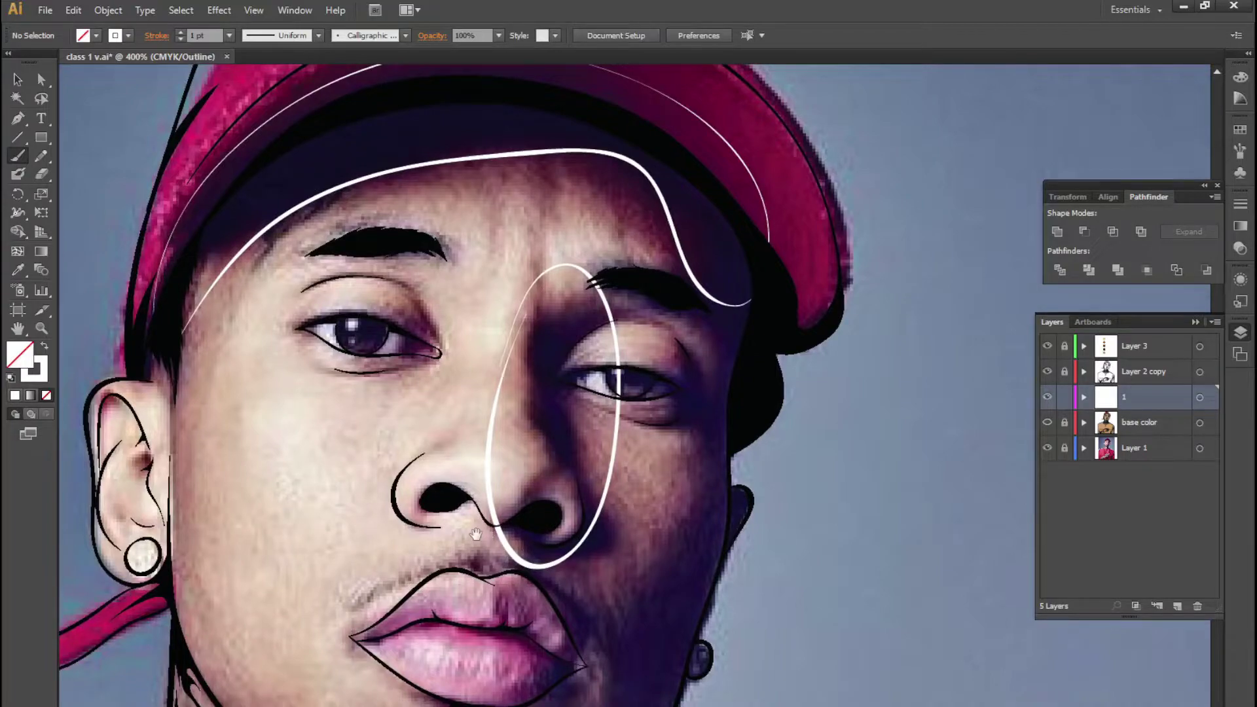
mouse_move(552, 702)
mouse_down()
mouse_move(533, 373)
mouse_move(550, 412)
mouse_up()
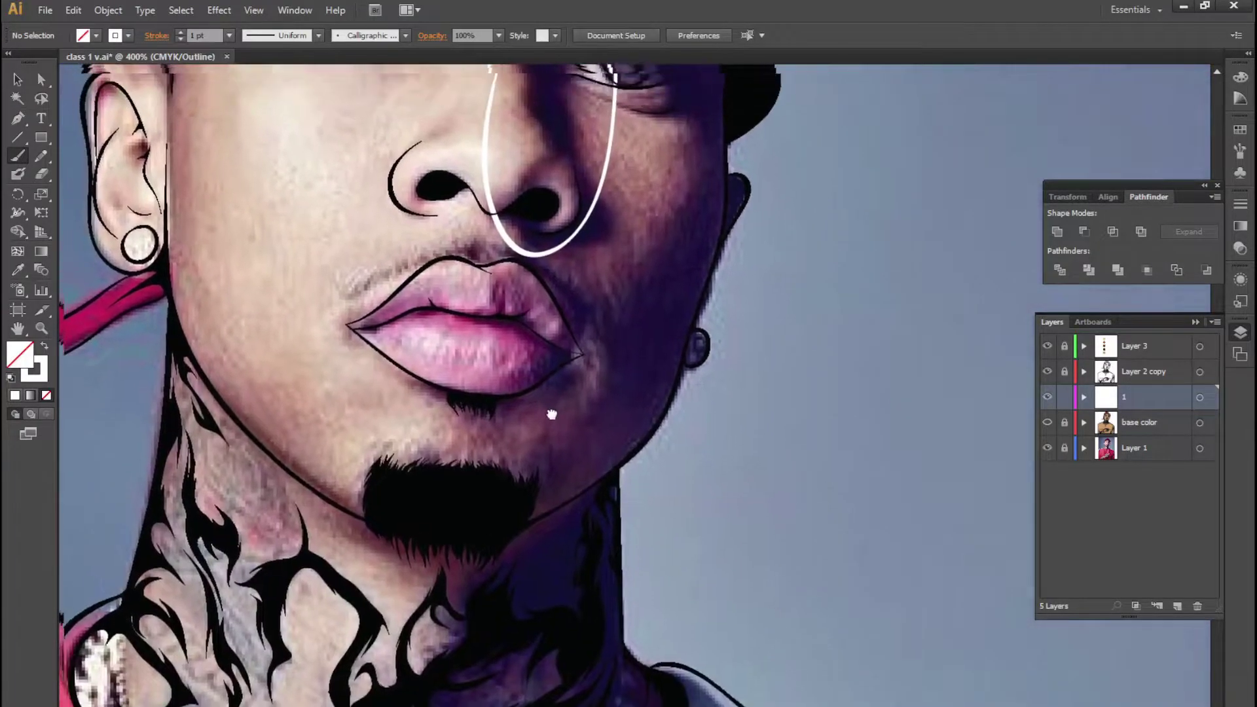
drag(545, 670, 522, 553)
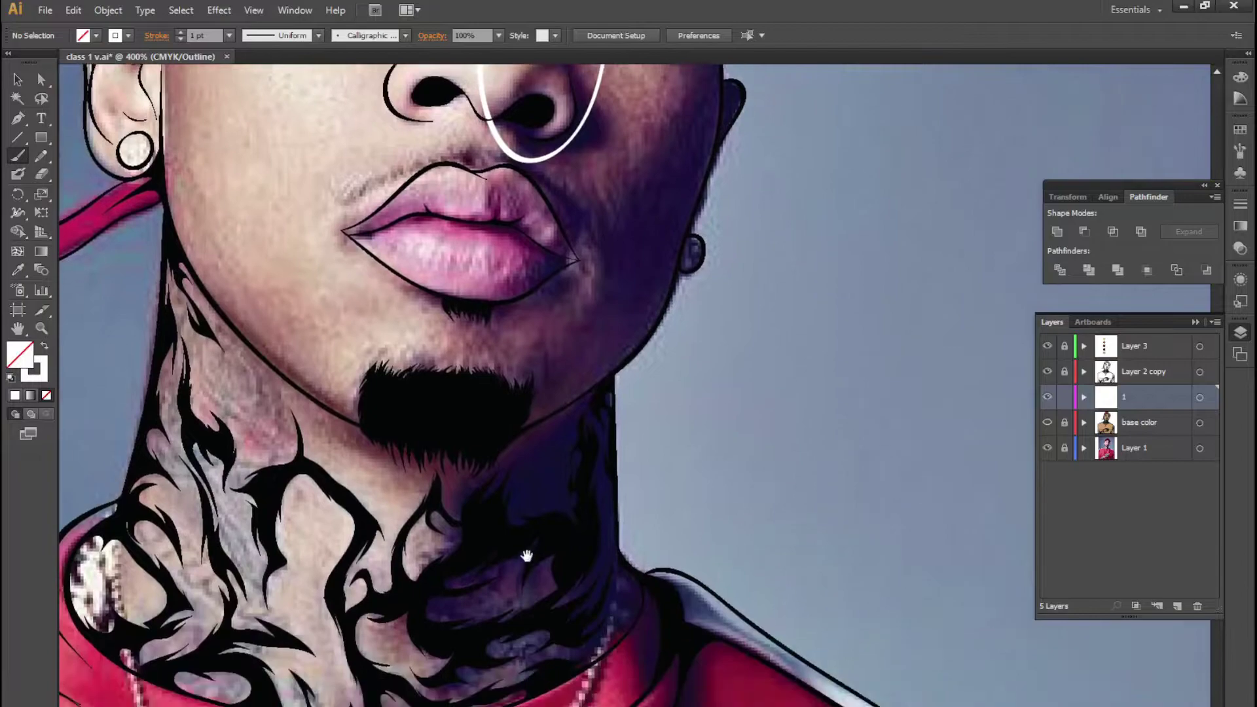
mouse_move(424, 440)
mouse_down()
mouse_move(434, 619)
mouse_move(622, 655)
mouse_move(645, 358)
mouse_up()
mouse_move(479, 601)
mouse_down()
mouse_move(504, 223)
mouse_move(508, 261)
mouse_up()
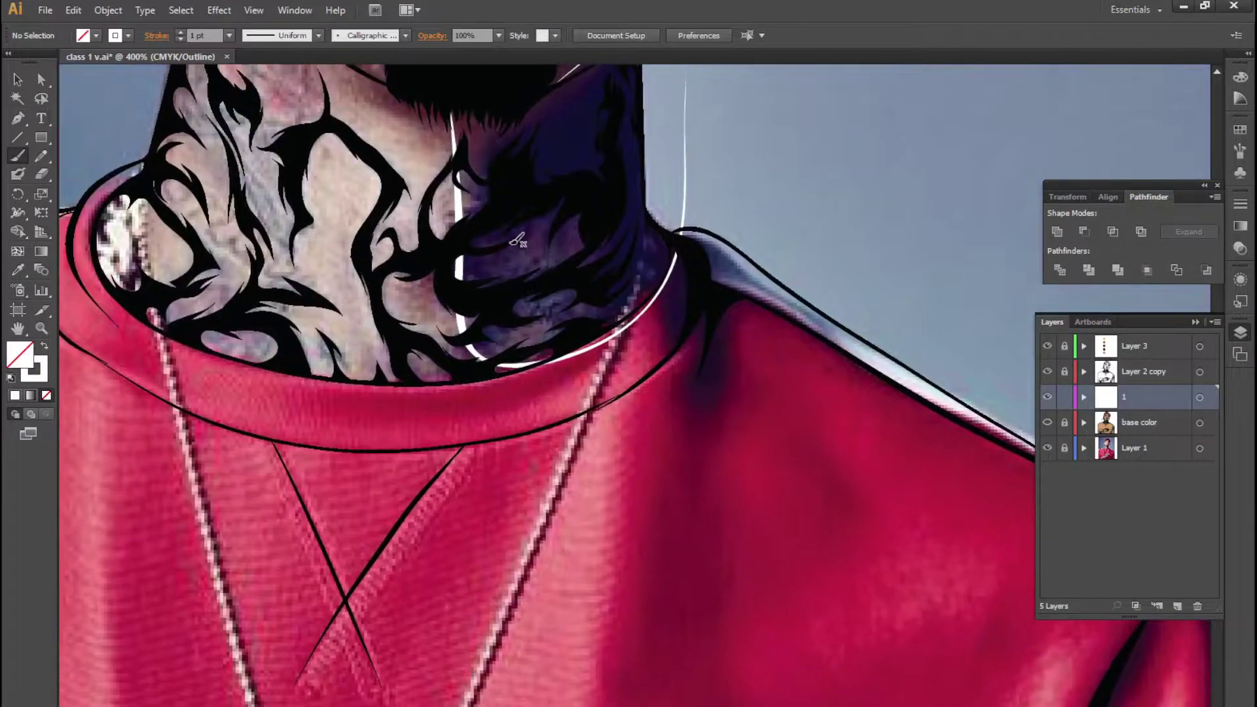
key(ctrl+z)
drag(470, 99, 524, 89)
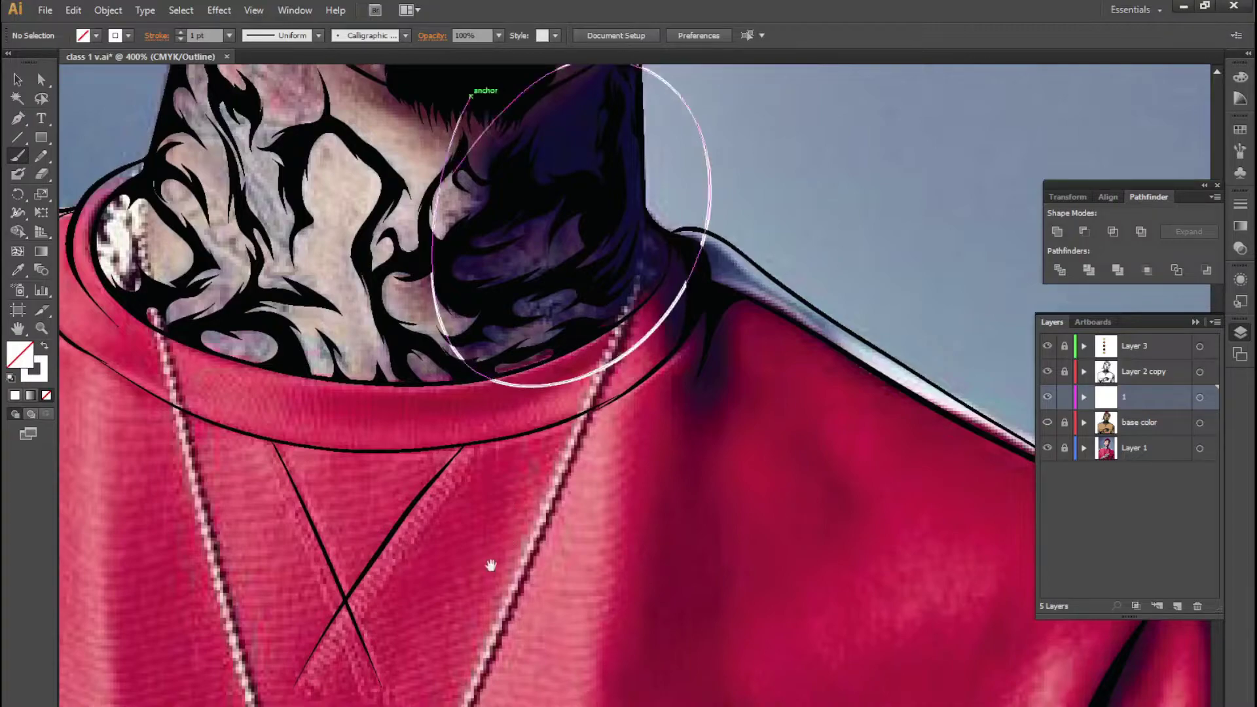
key(ctrl+z)
scroll(546, 503, down, 2)
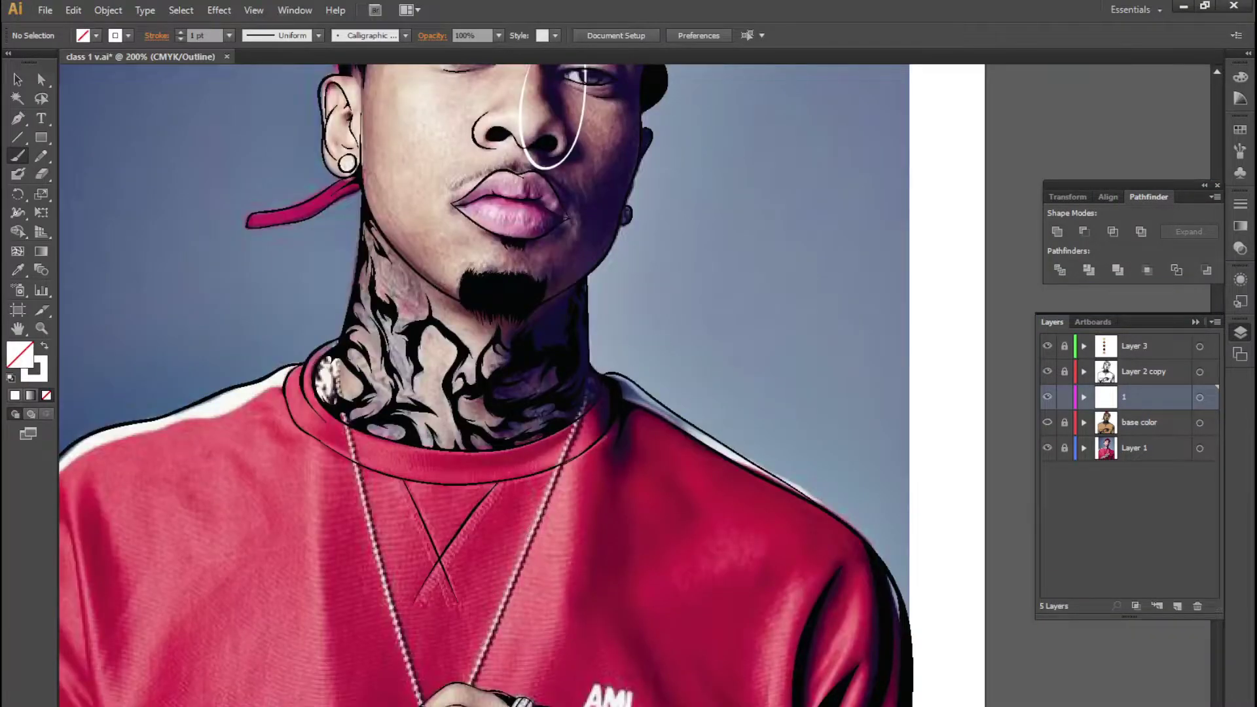
Draw a white shadow line along the forearm, then try and undo finger strokes on the ringed hand
drag(261, 655, 404, 374)
scroll(367, 645, up, 2)
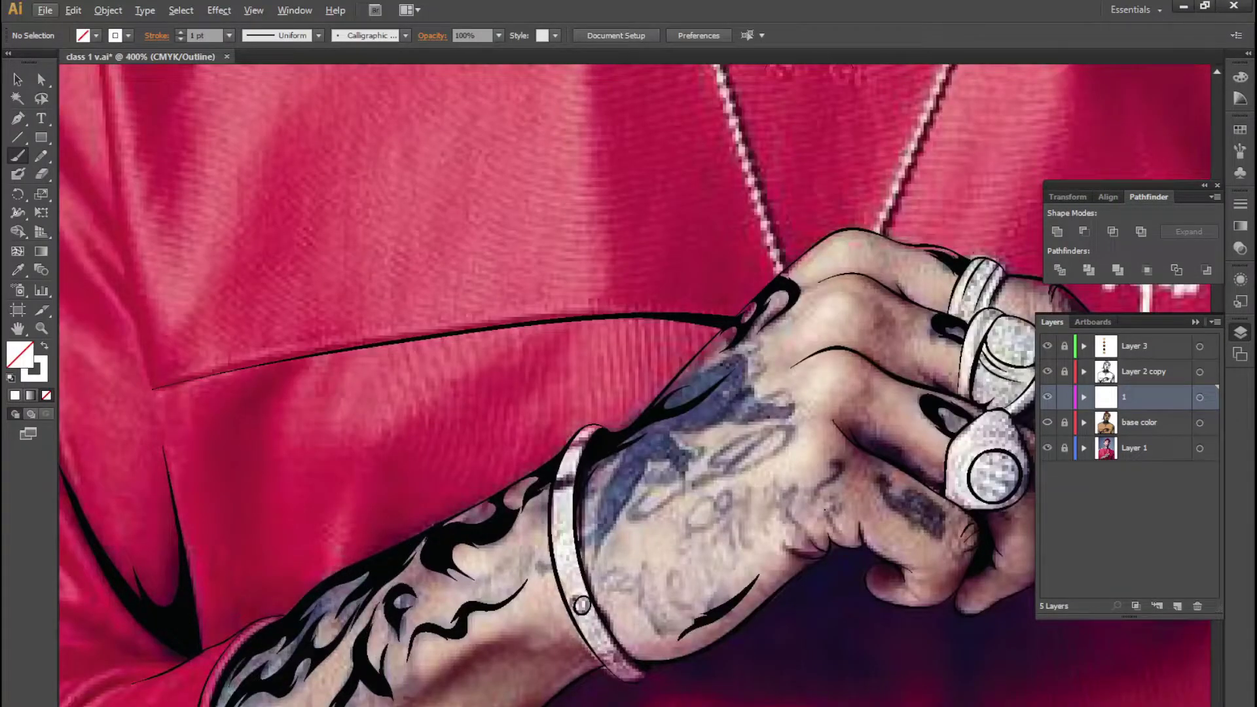
drag(245, 697, 471, 522)
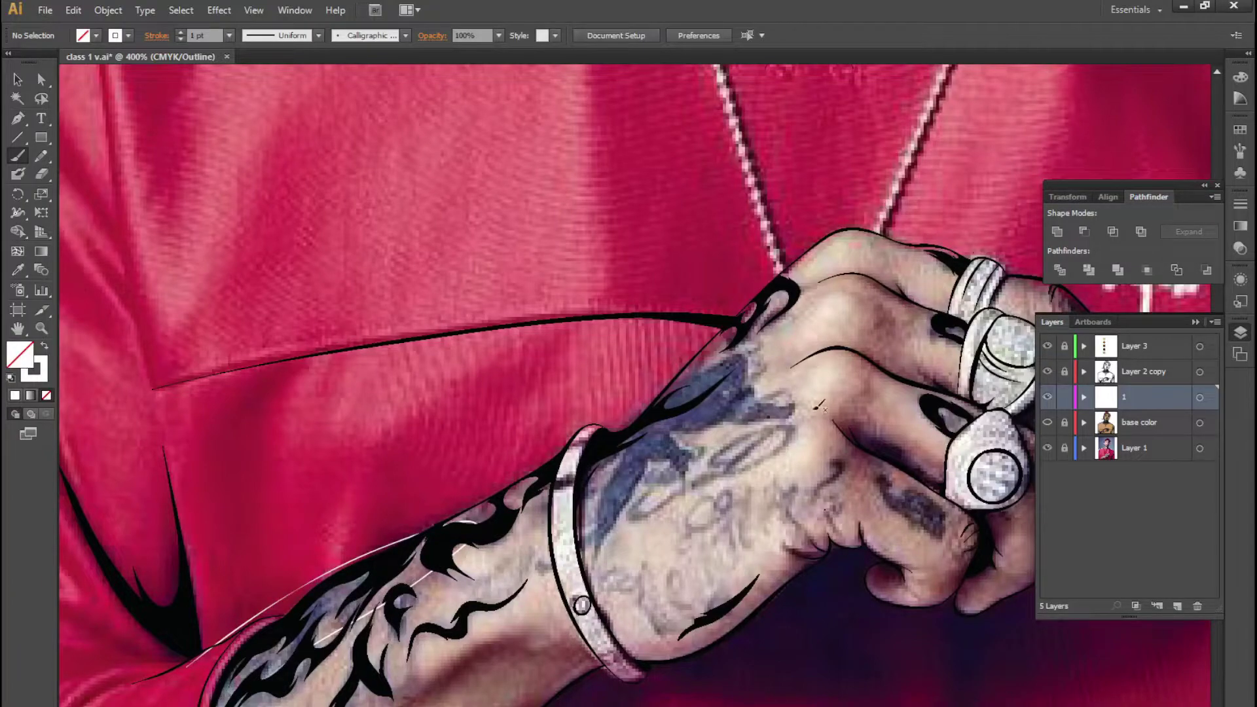
drag(917, 370, 596, 434)
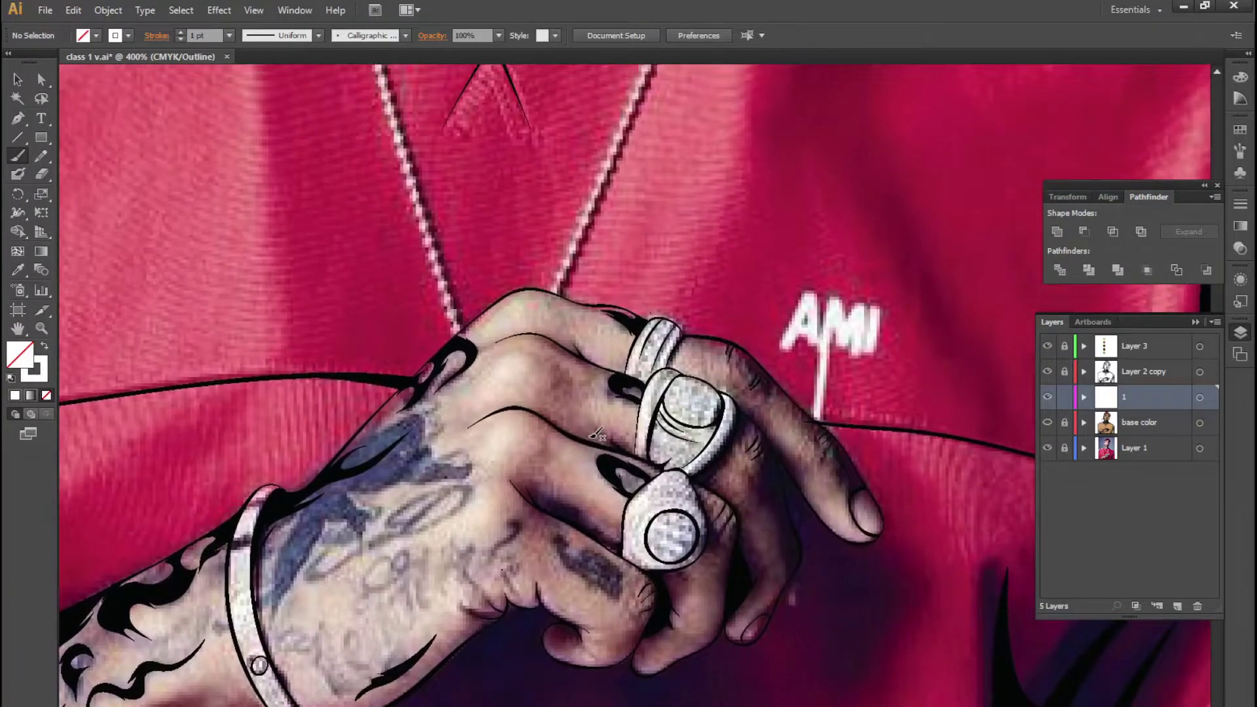
scroll(596, 434, up, 2)
mouse_move(484, 523)
mouse_down()
mouse_move(517, 638)
mouse_move(539, 285)
mouse_up()
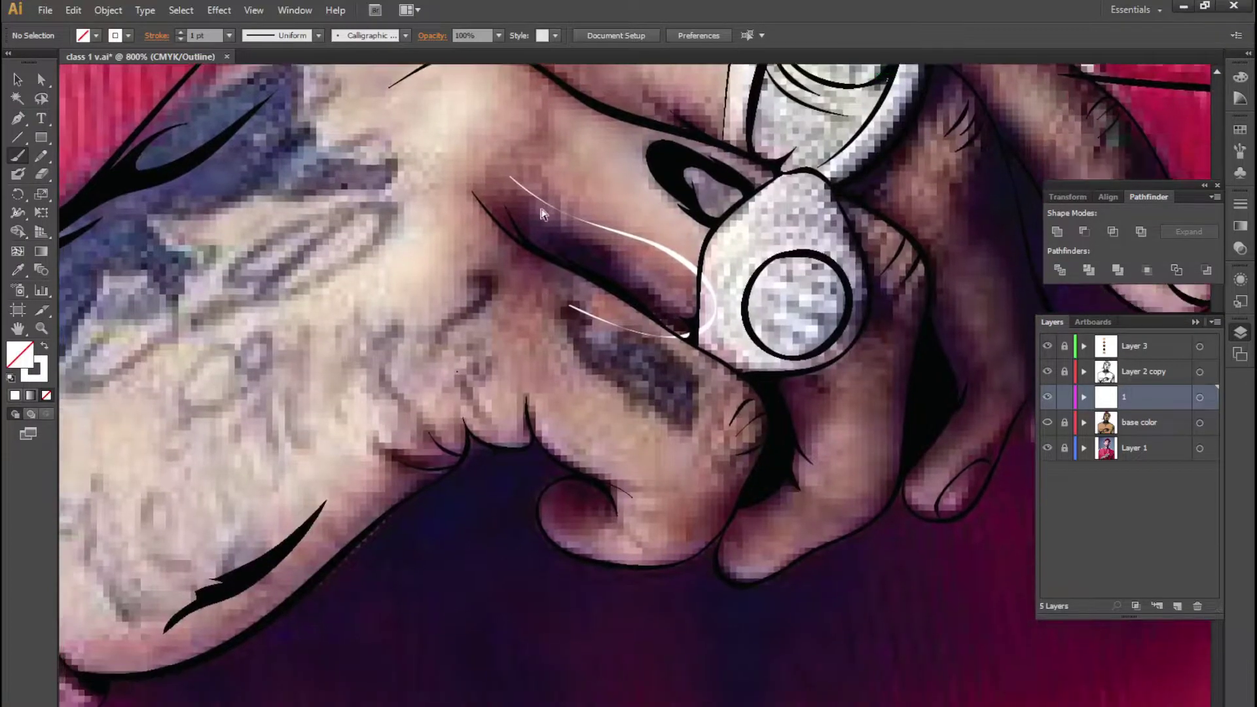
key(ctrl+z)
key(ctrl+z)
drag(517, 189, 703, 324)
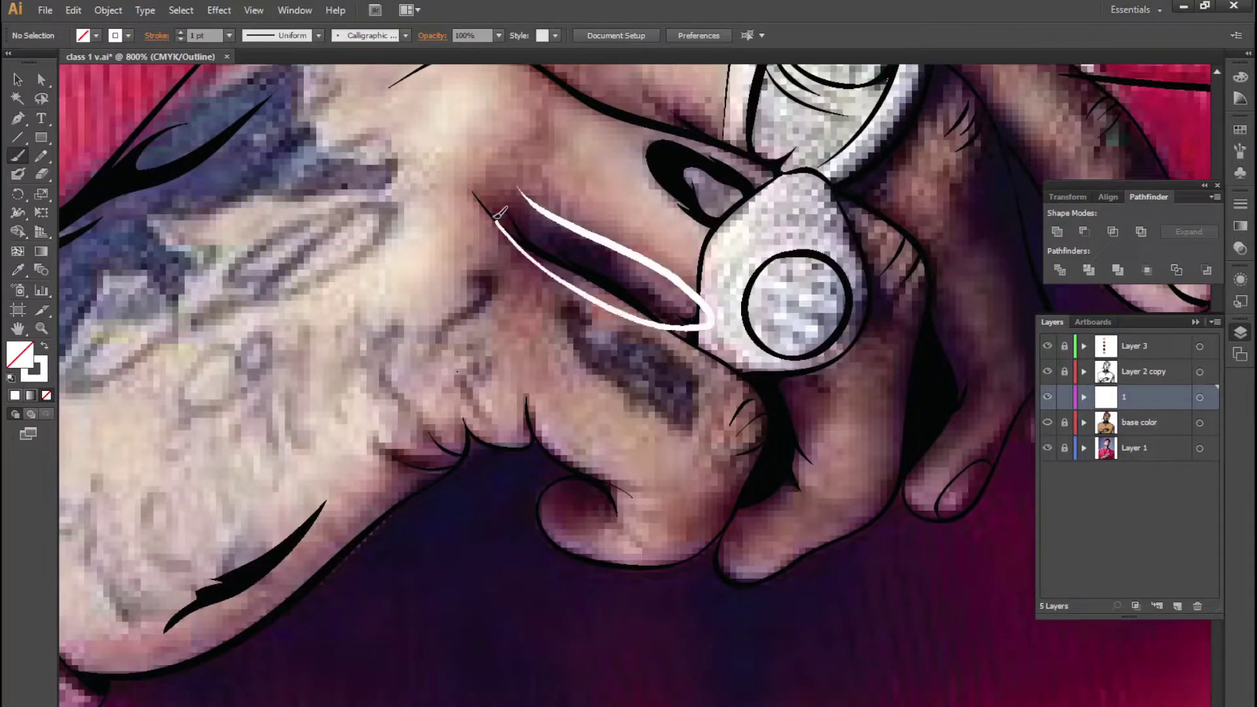
key(ctrl+z)
key(ctrl+z)
key(ctrl+z)
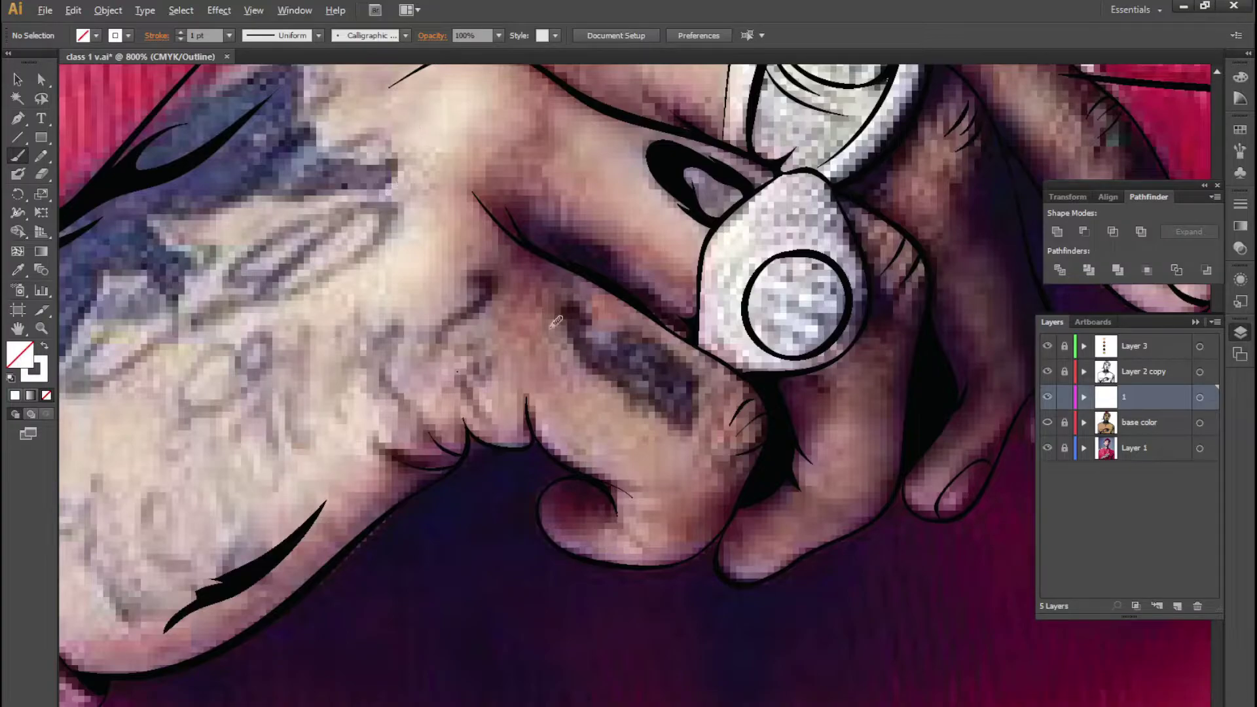
scroll(555, 321, down, 5)
scroll(474, 555, up, 5)
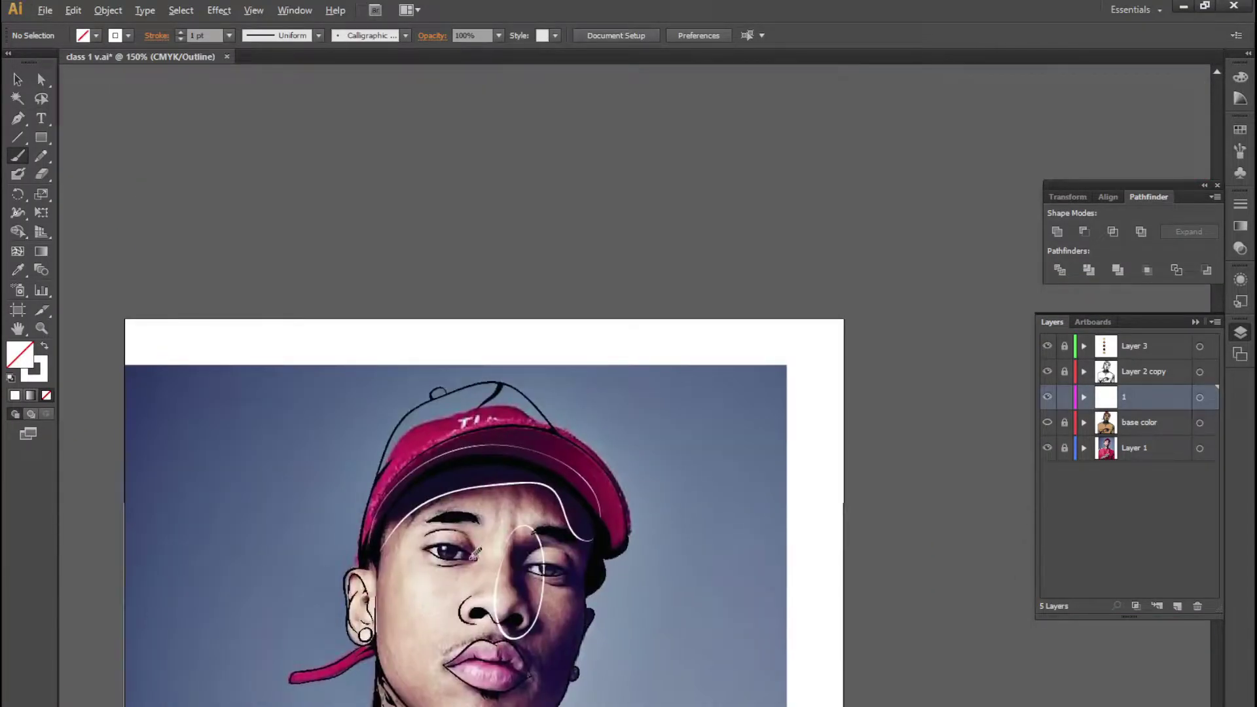
Trace a white stroke along the lower lip, then undo it
scroll(474, 555, up, 5)
scroll(568, 611, down, 3)
scroll(568, 611, down, 3)
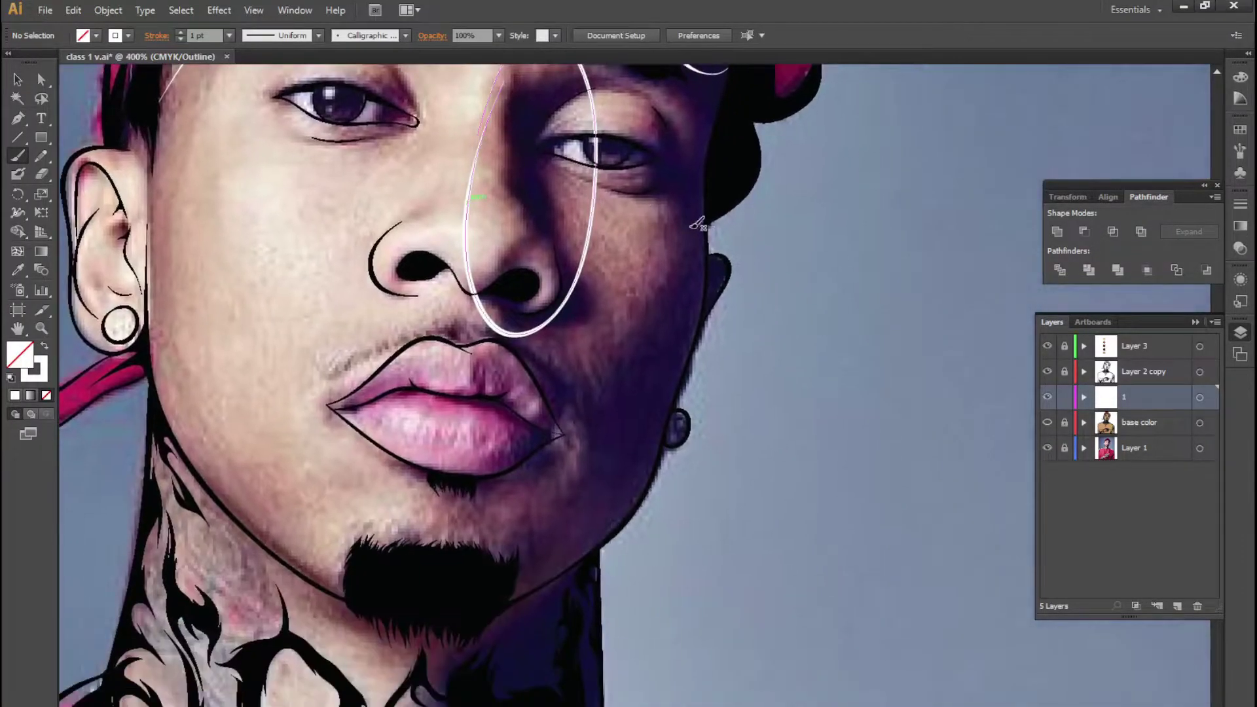
scroll(419, 307, up, 2)
scroll(194, 275, left, 4)
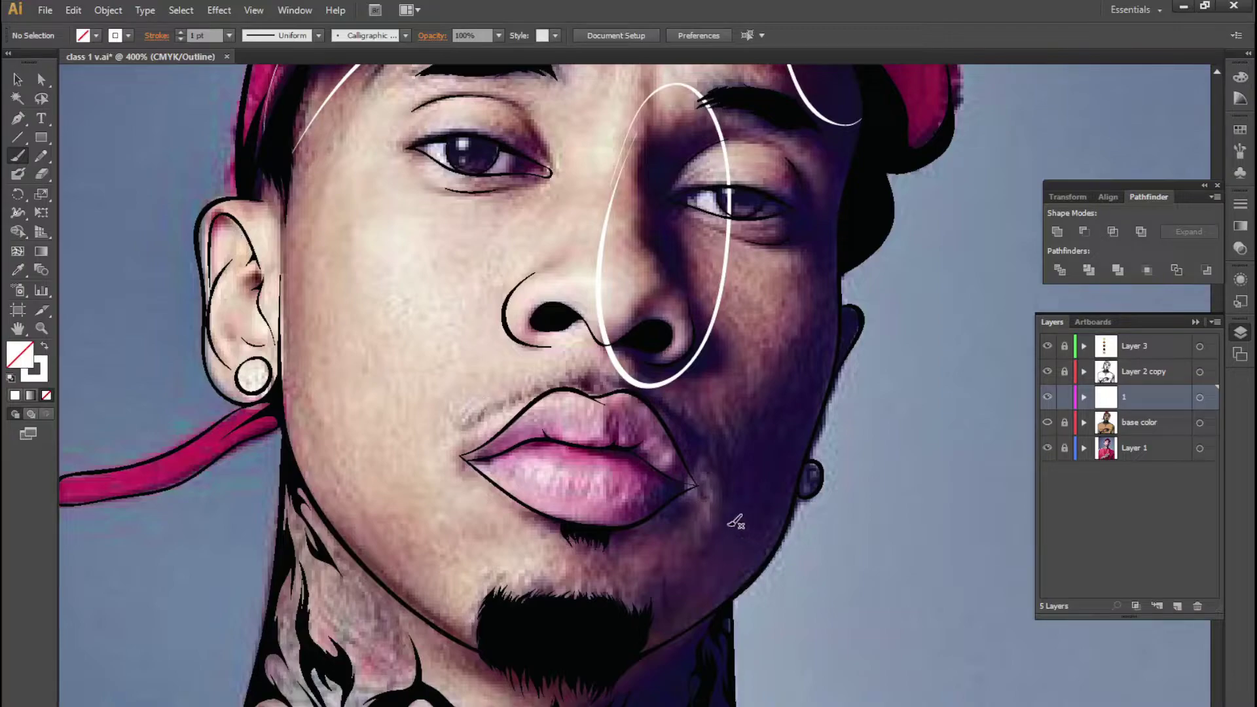
scroll(609, 485, up, 1)
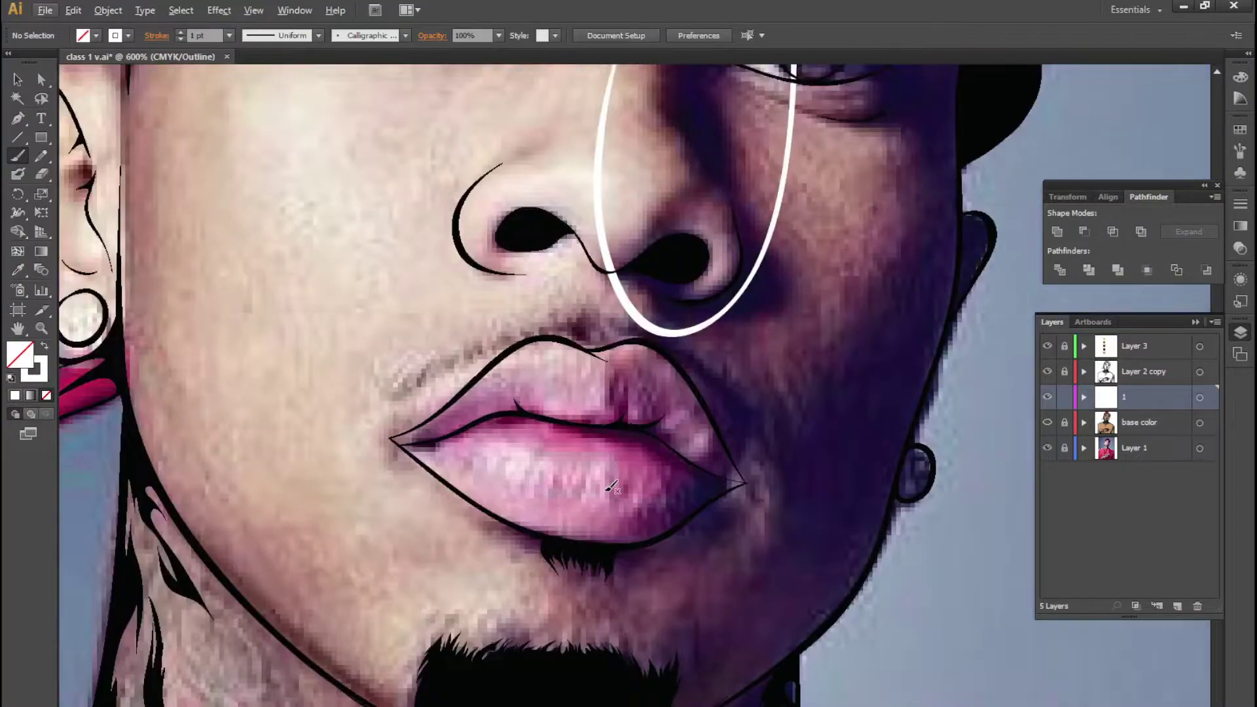
drag(570, 588, 564, 561)
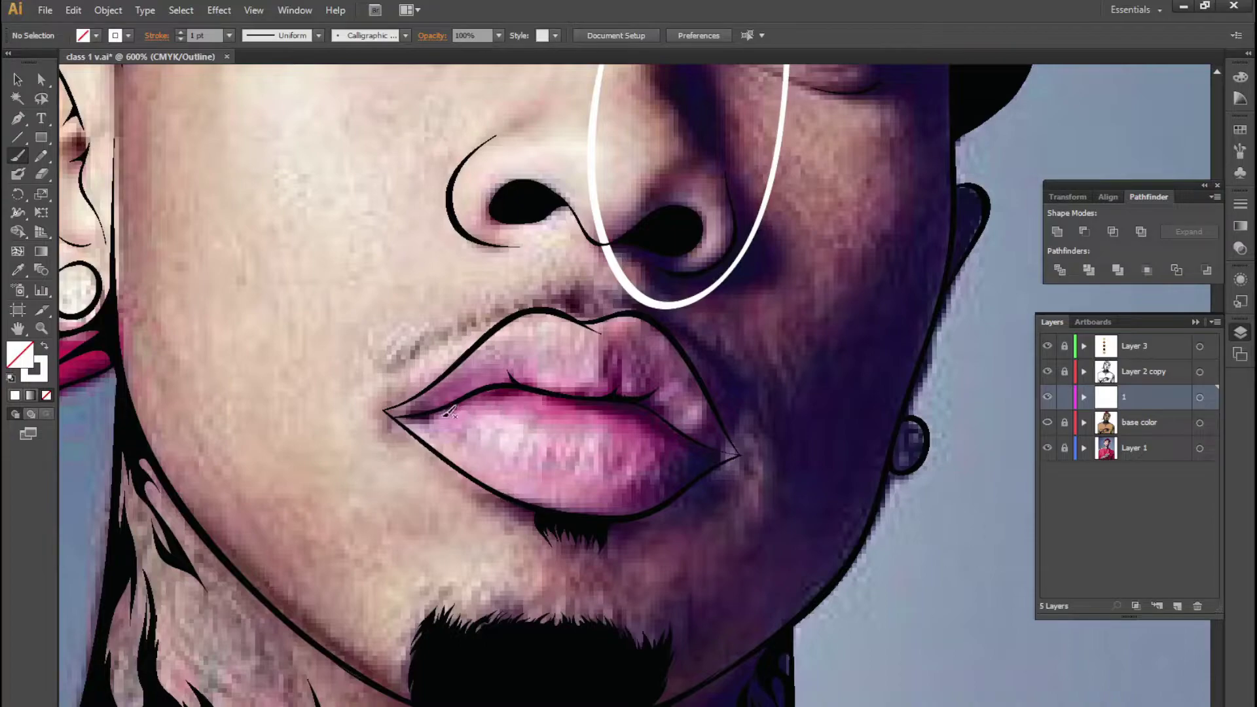
mouse_move(448, 409)
mouse_down()
mouse_move(516, 398)
mouse_move(609, 412)
mouse_move(664, 446)
mouse_move(612, 508)
mouse_move(672, 492)
mouse_move(717, 446)
mouse_move(639, 392)
mouse_move(512, 378)
mouse_up()
key(ctrl+z)
Draw white shadow strokes on the cheek and along the outer jaw
scroll(818, 301, up, 3)
scroll(818, 301, right, 4)
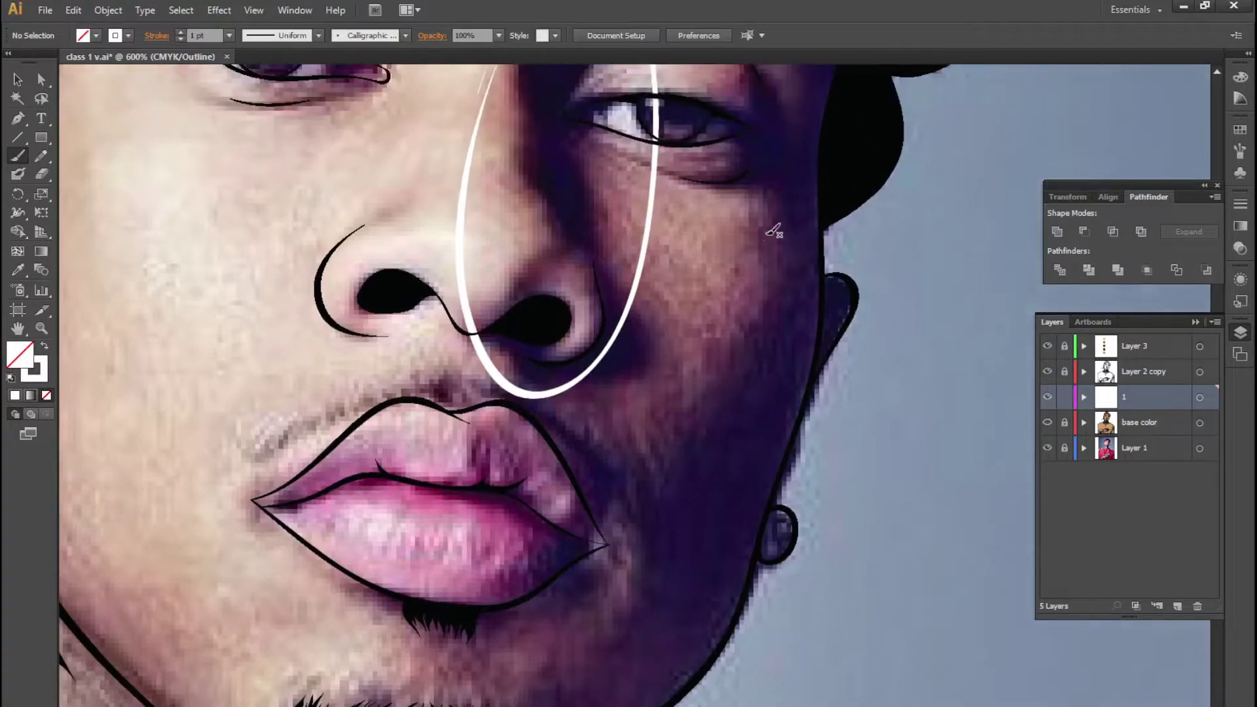
mouse_move(758, 166)
mouse_down()
mouse_move(804, 259)
mouse_move(650, 435)
mouse_move(576, 481)
mouse_move(468, 706)
mouse_up()
mouse_move(674, 702)
mouse_down()
mouse_move(912, 140)
mouse_move(751, 229)
mouse_up()
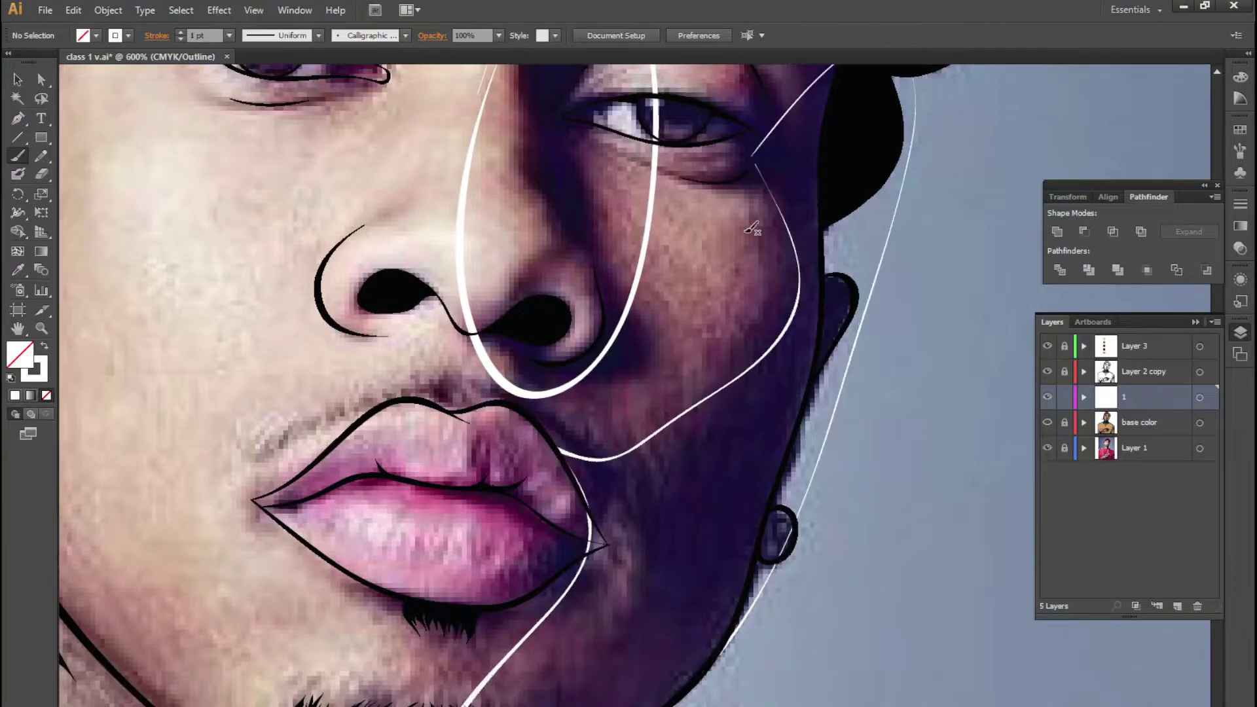
alt+scroll(751, 228, down, 2)
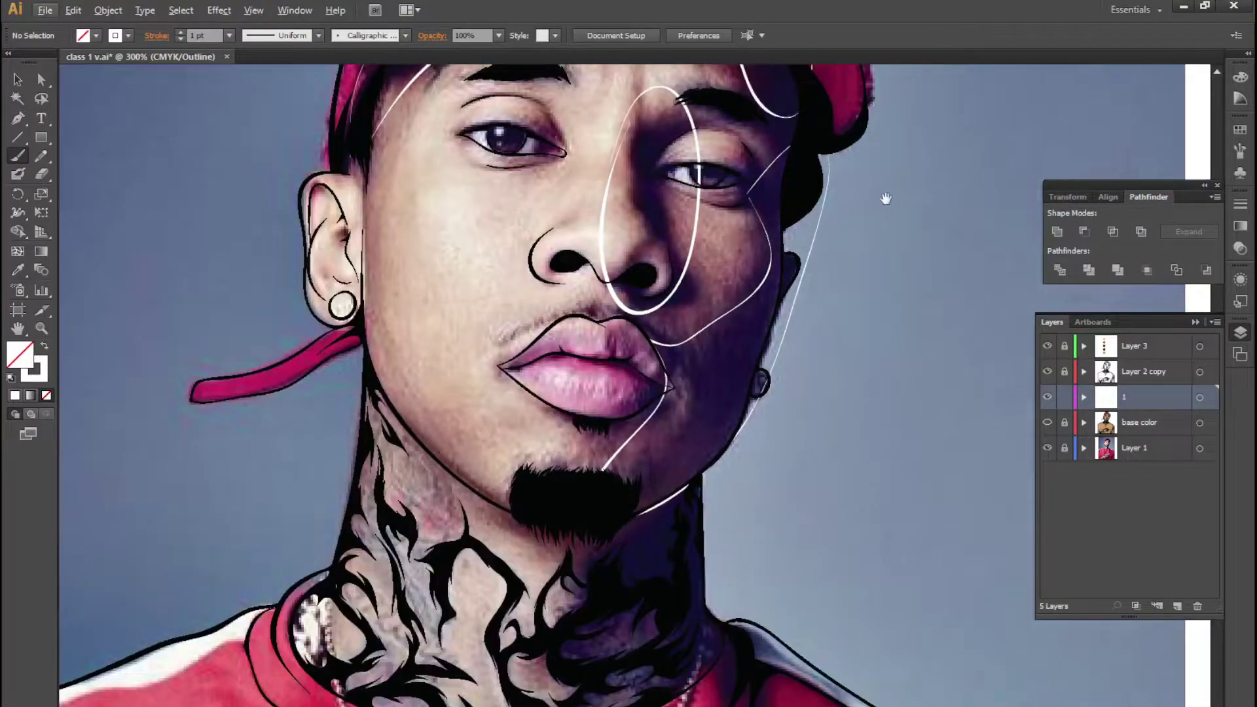
drag(886, 199, 832, 371)
Draw white shadow loops along the lower eyelids and under the left eye
alt+scroll(797, 216, up, 3)
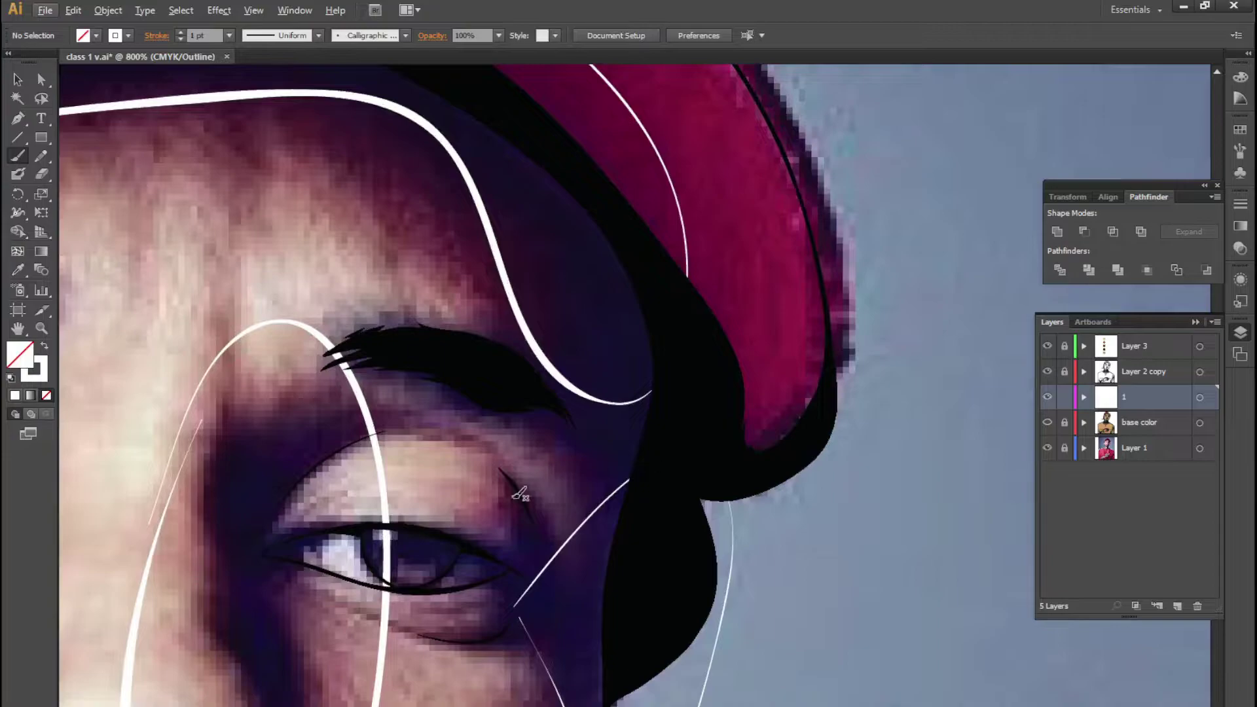
drag(426, 645, 553, 476)
scroll(519, 271, left, 5)
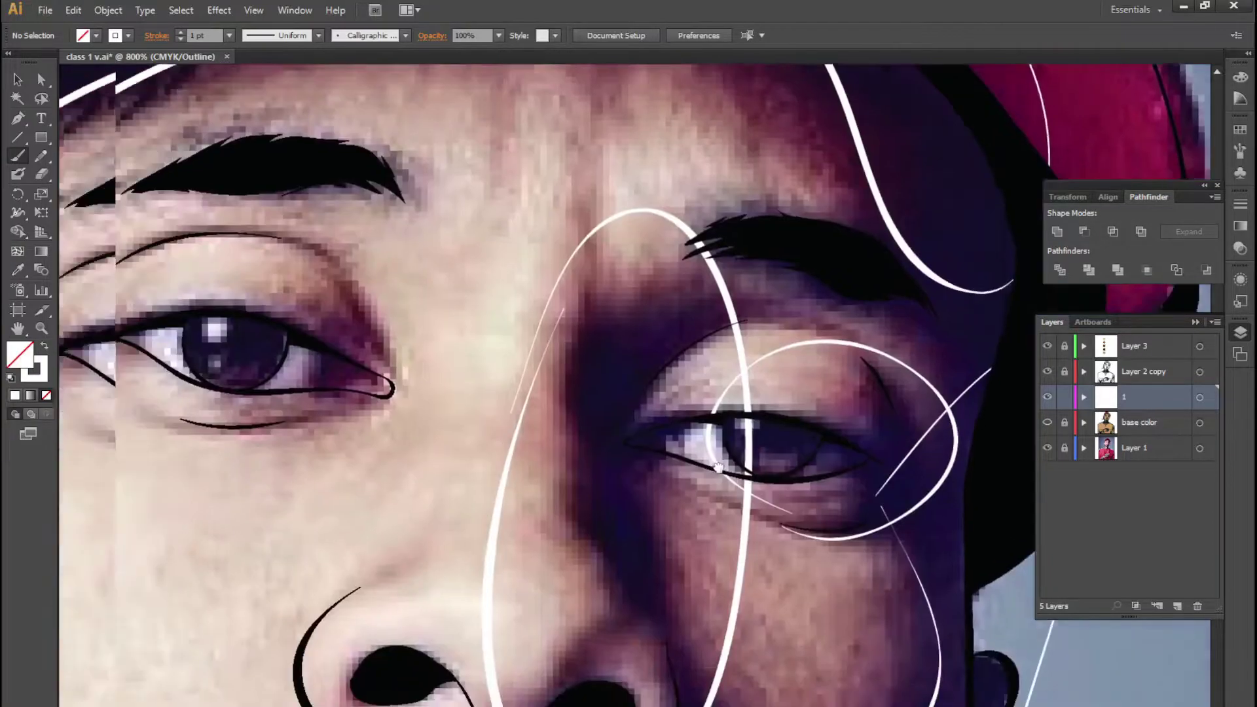
scroll(520, 272, left, 4)
drag(521, 267, 491, 288)
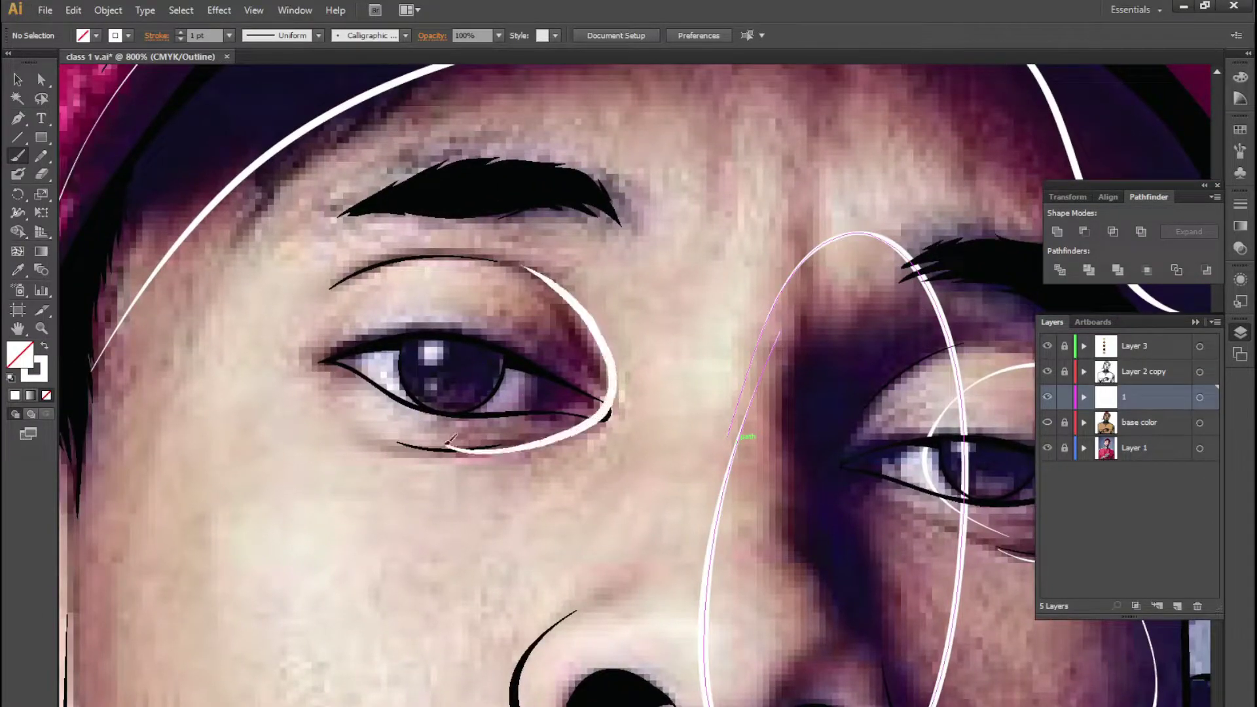
alt+scroll(447, 271, down, 3)
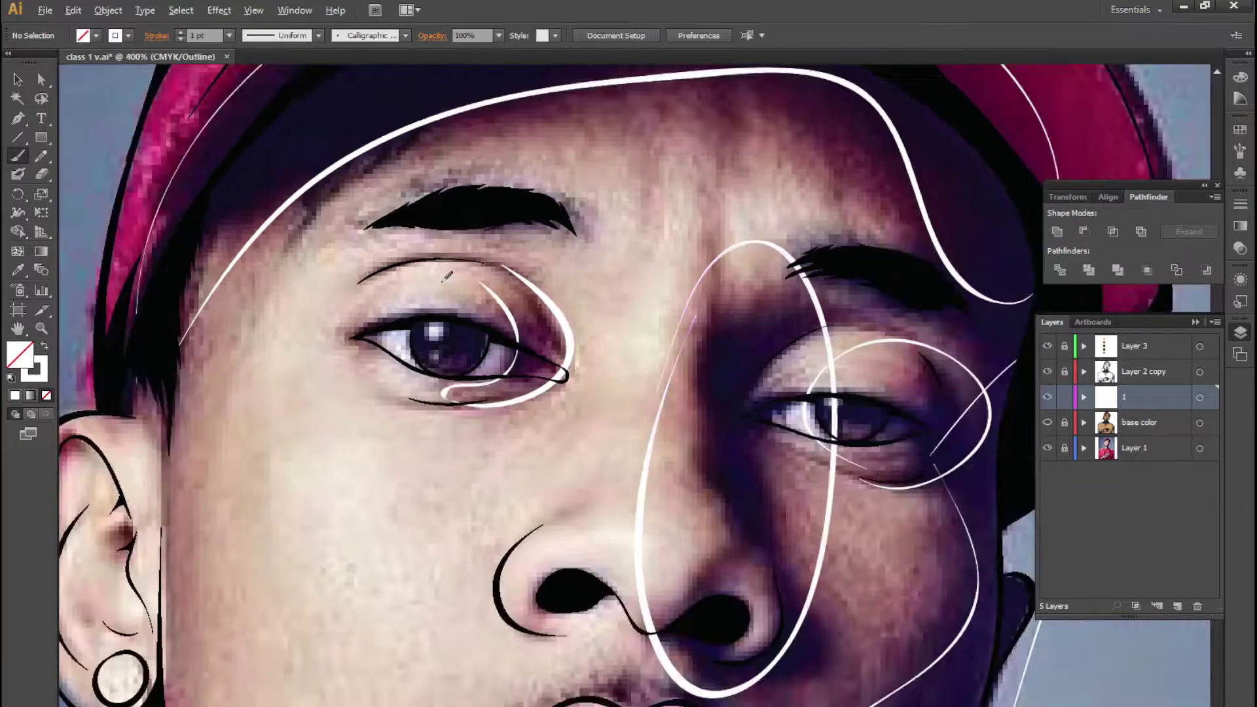
alt+scroll(438, 285, down, 2)
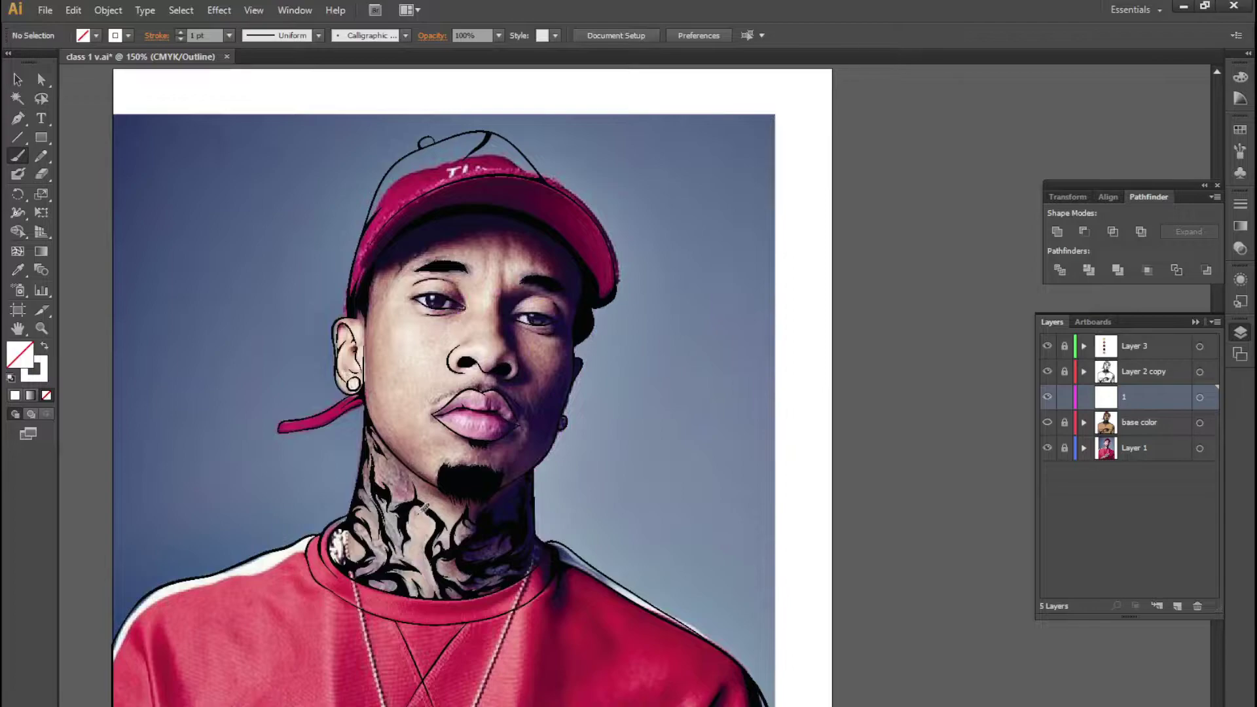
Sample the darkest brown swatch as the fill colour and switch to the Pencil tool
alt+scroll(432, 353, down, 2)
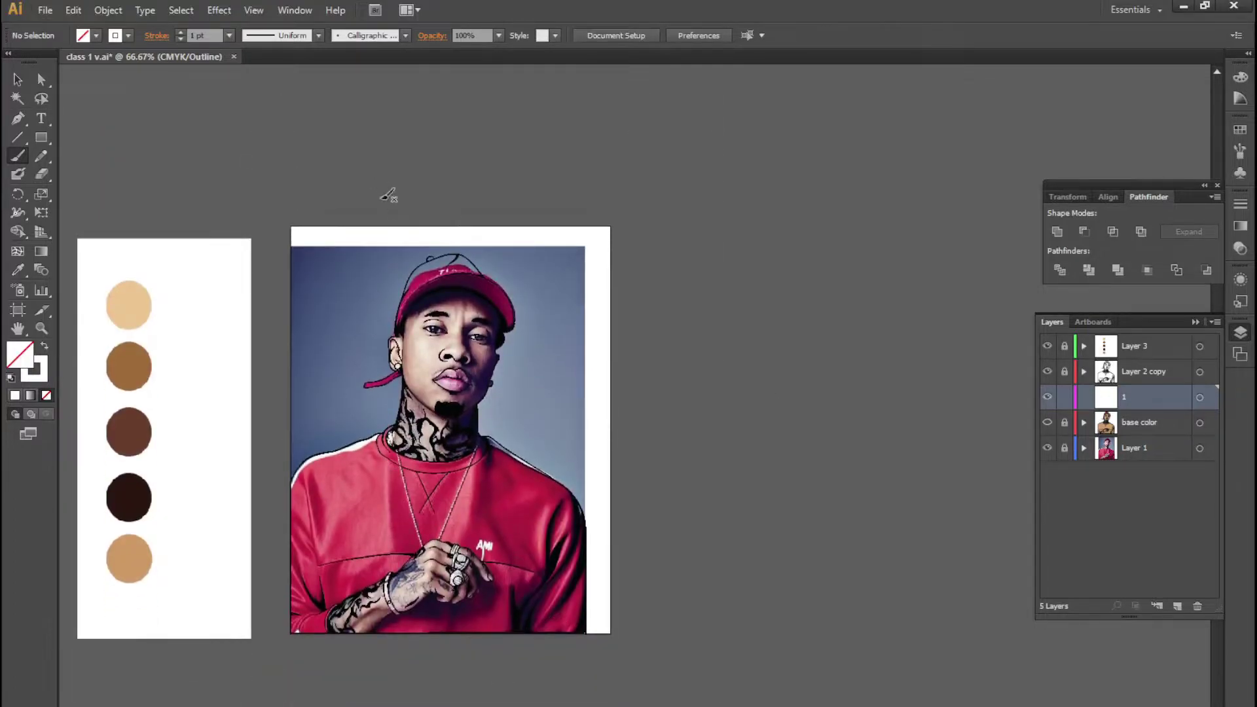
alt+scroll(383, 325, up, 3)
ctrl+scroll(345, 592, left, 5)
scroll(345, 593, down, 3)
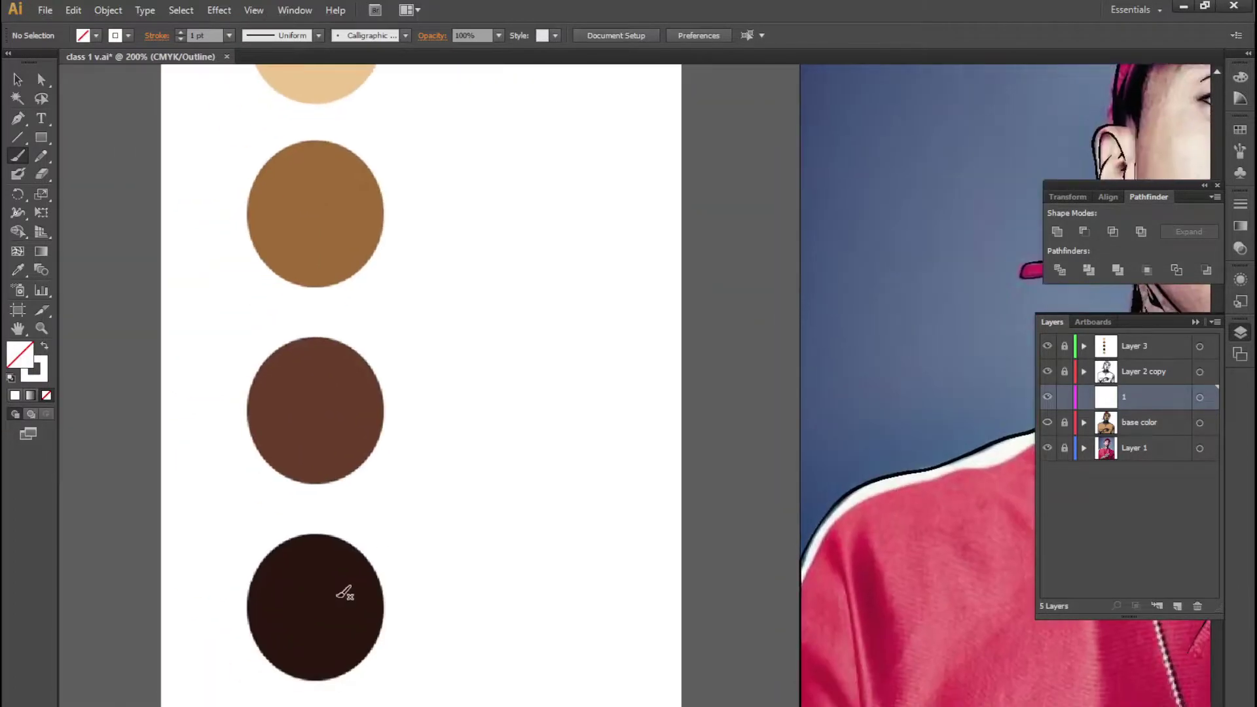
key(i)
click(339, 593)
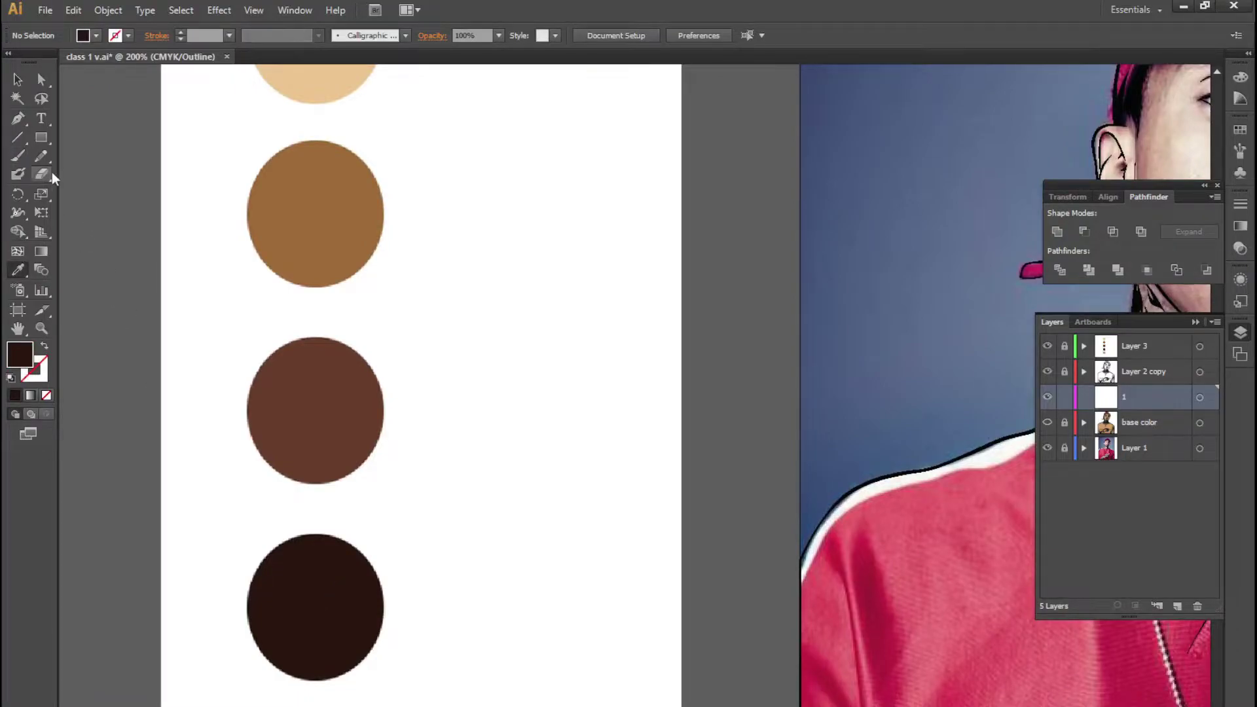
click(42, 155)
scroll(583, 407, right, 10)
Draw a dark brown pencil path up the sideburn
scroll(614, 296, up, 3)
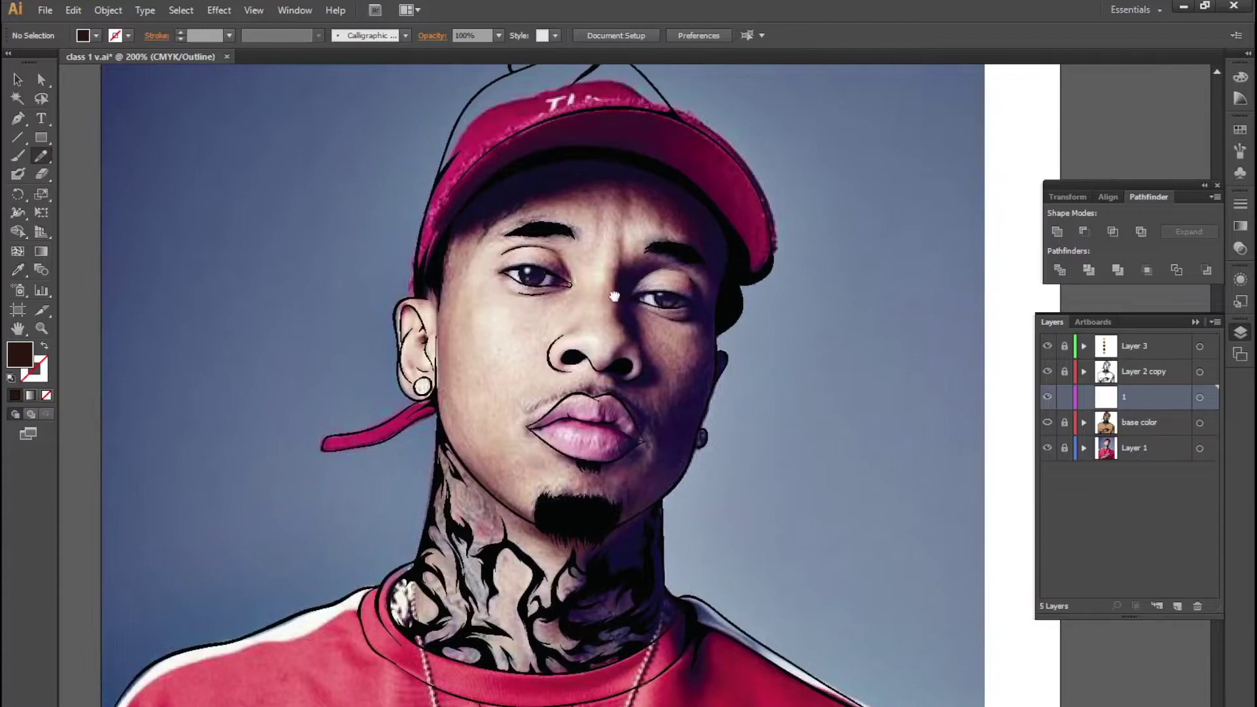
alt+scroll(614, 295, down, 2)
alt+scroll(447, 421, up, 5)
alt+scroll(471, 507, up, 2)
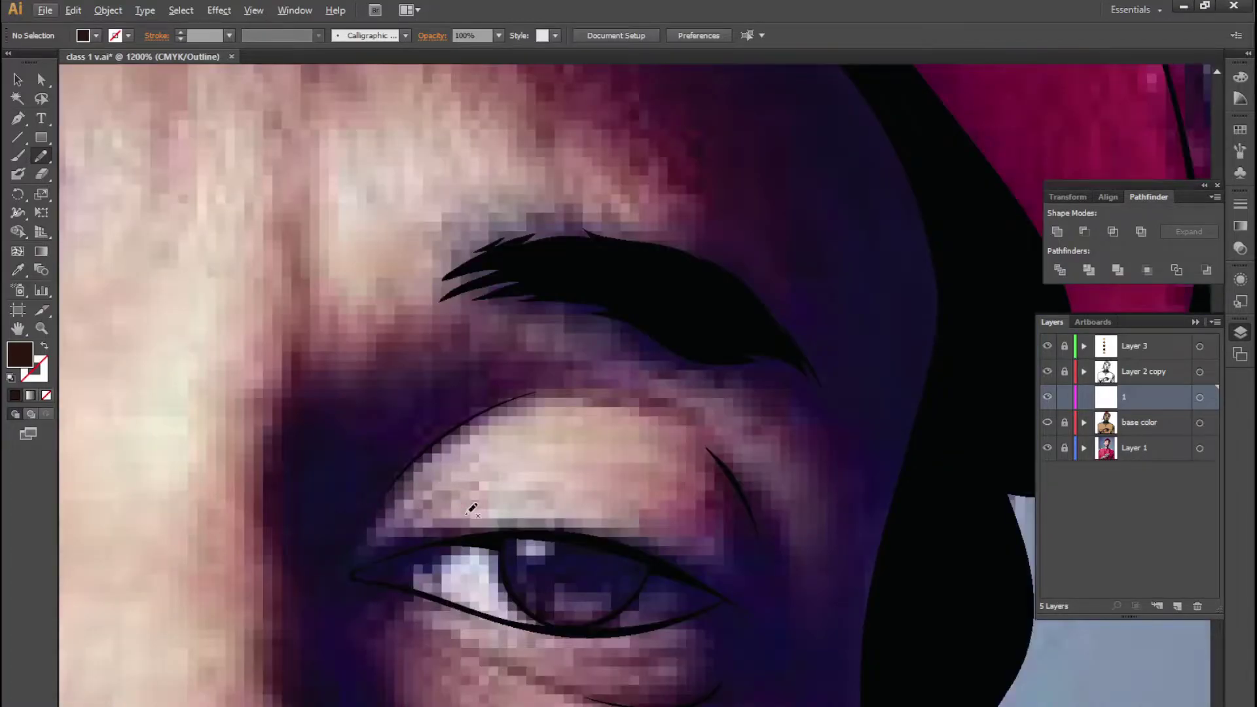
alt+scroll(472, 507, down, 2)
scroll(589, 318, up, 2)
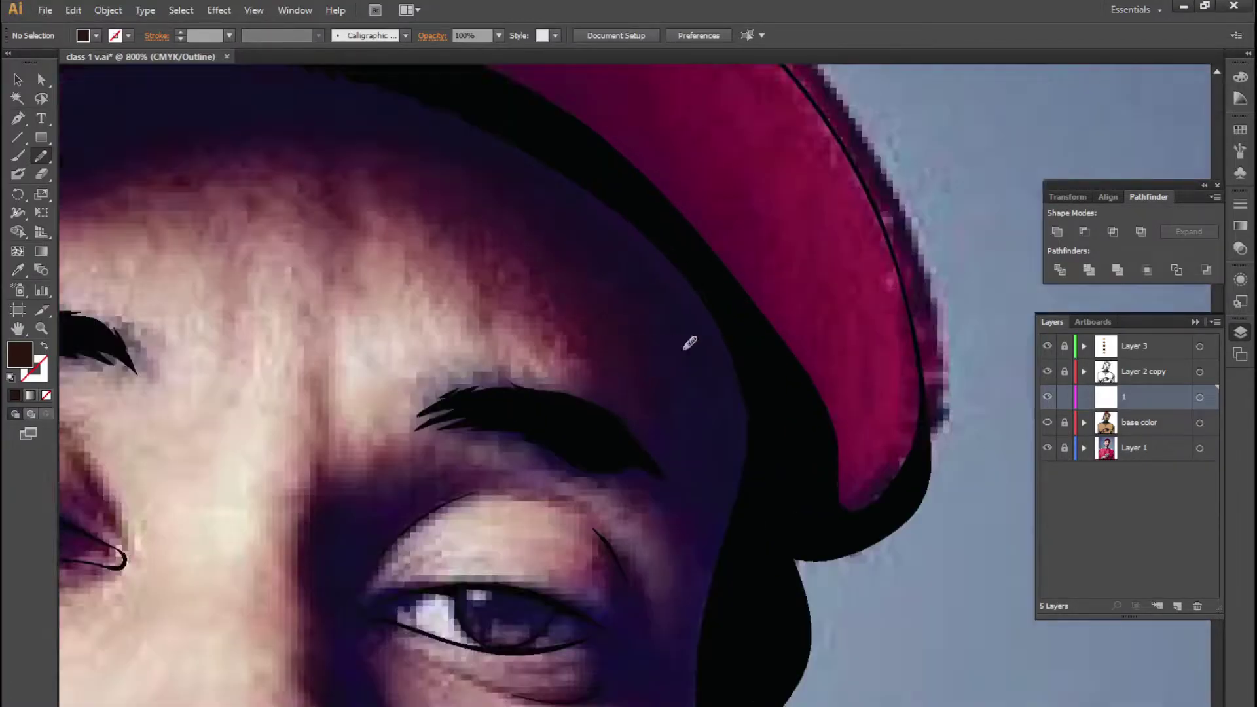
alt+scroll(687, 343, down, 1)
alt+scroll(363, 292, up, 1)
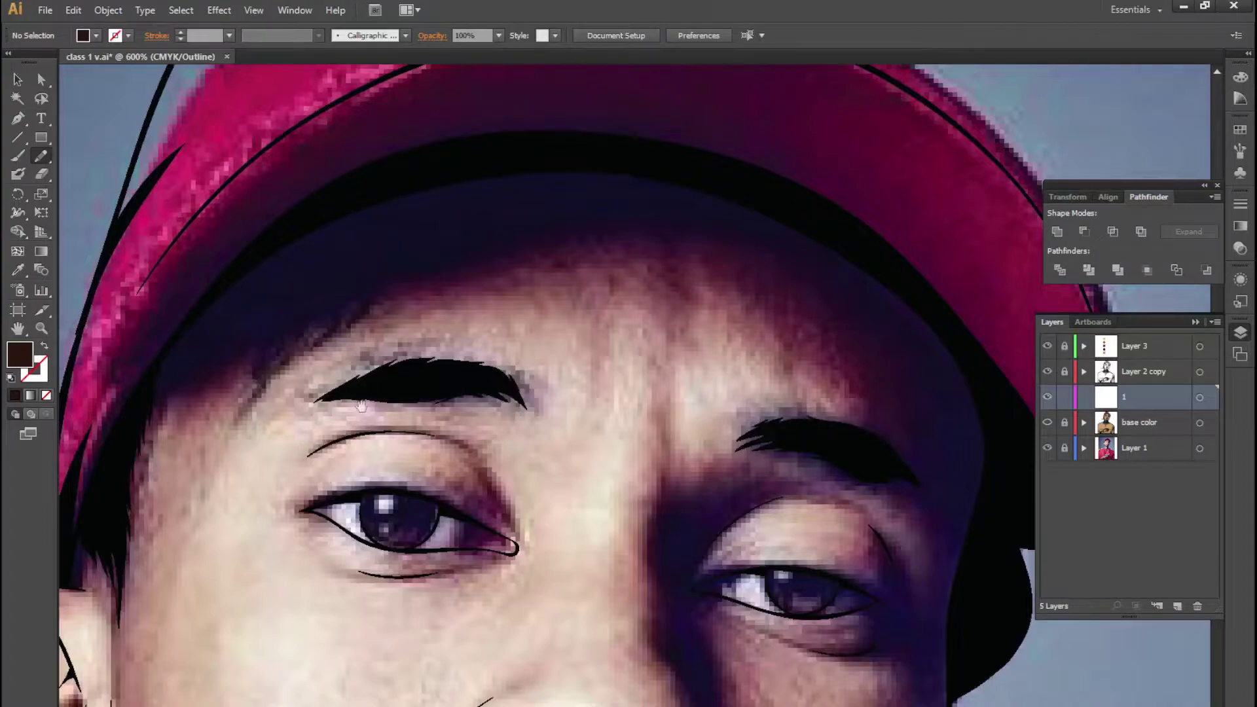
scroll(398, 301, up, 1)
scroll(398, 301, left, 1)
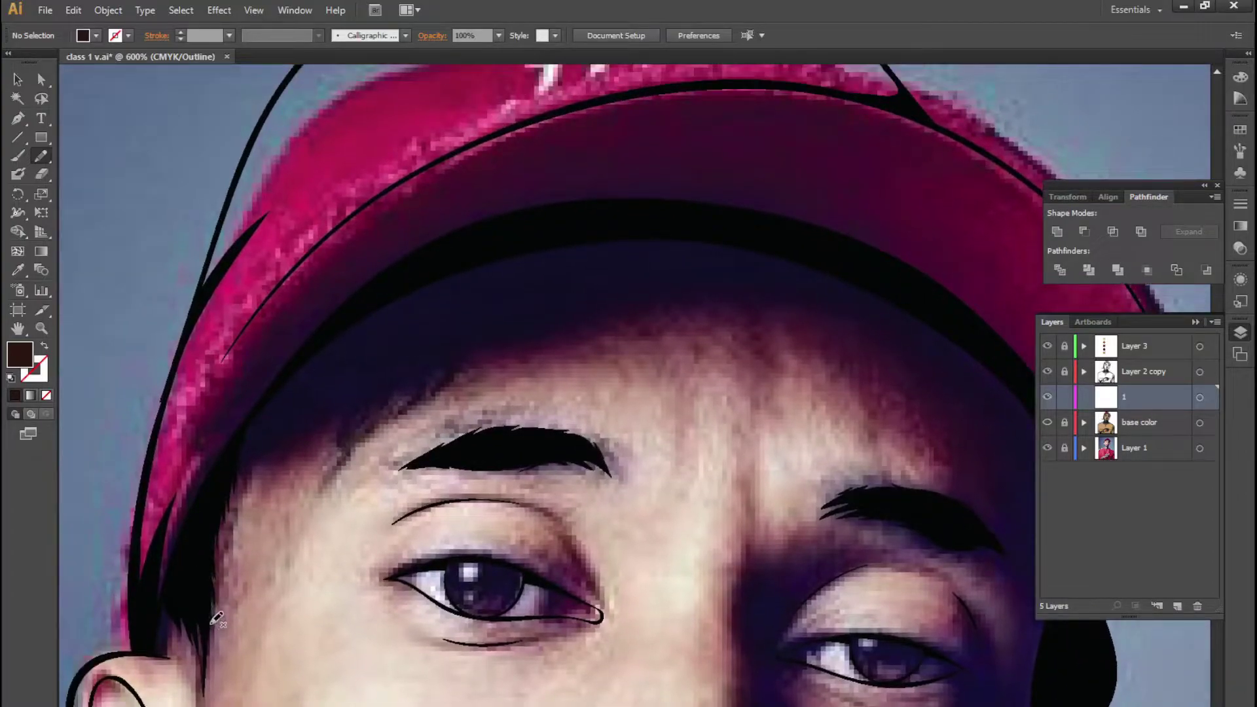
drag(203, 639, 212, 678)
drag(204, 653, 239, 454)
ctrl+click(280, 549)
Draw a closed dark brown shadow shape under the inner cap brim
scroll(262, 537, up, 3)
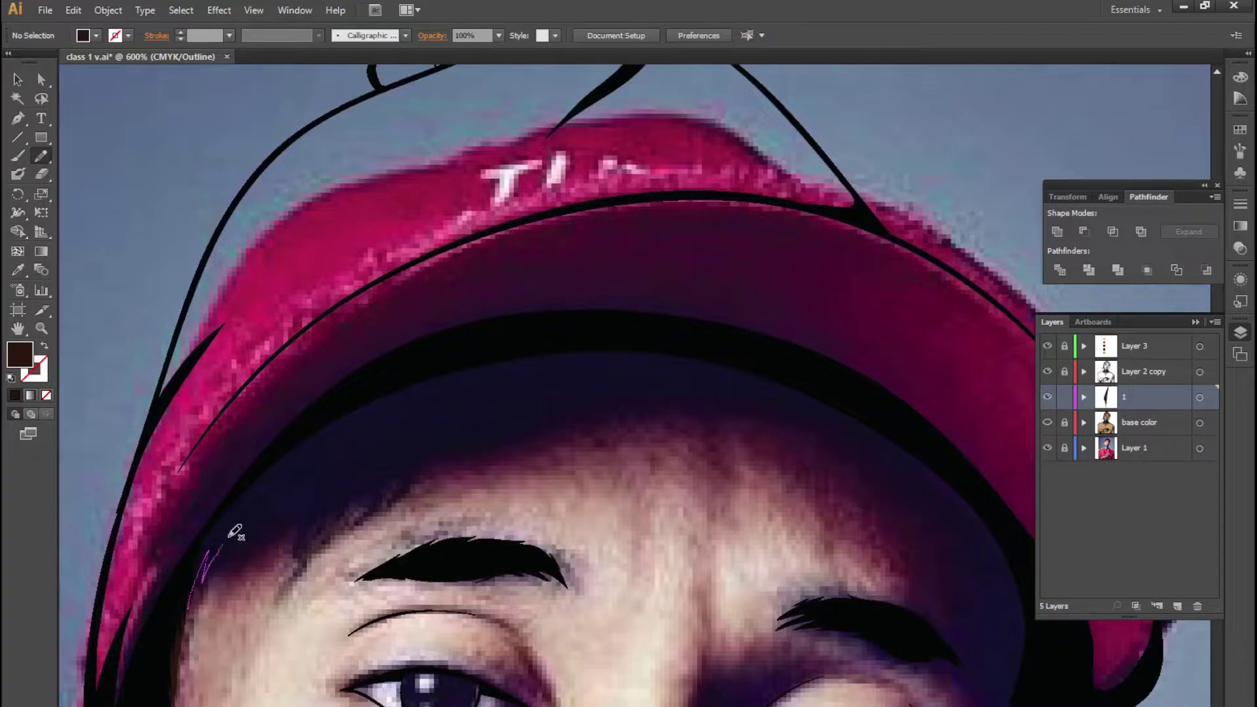
drag(236, 531, 393, 393)
key(ctrl+z)
mouse_move(191, 568)
mouse_down()
mouse_move(189, 609)
mouse_move(265, 501)
mouse_up()
drag(195, 585, 199, 573)
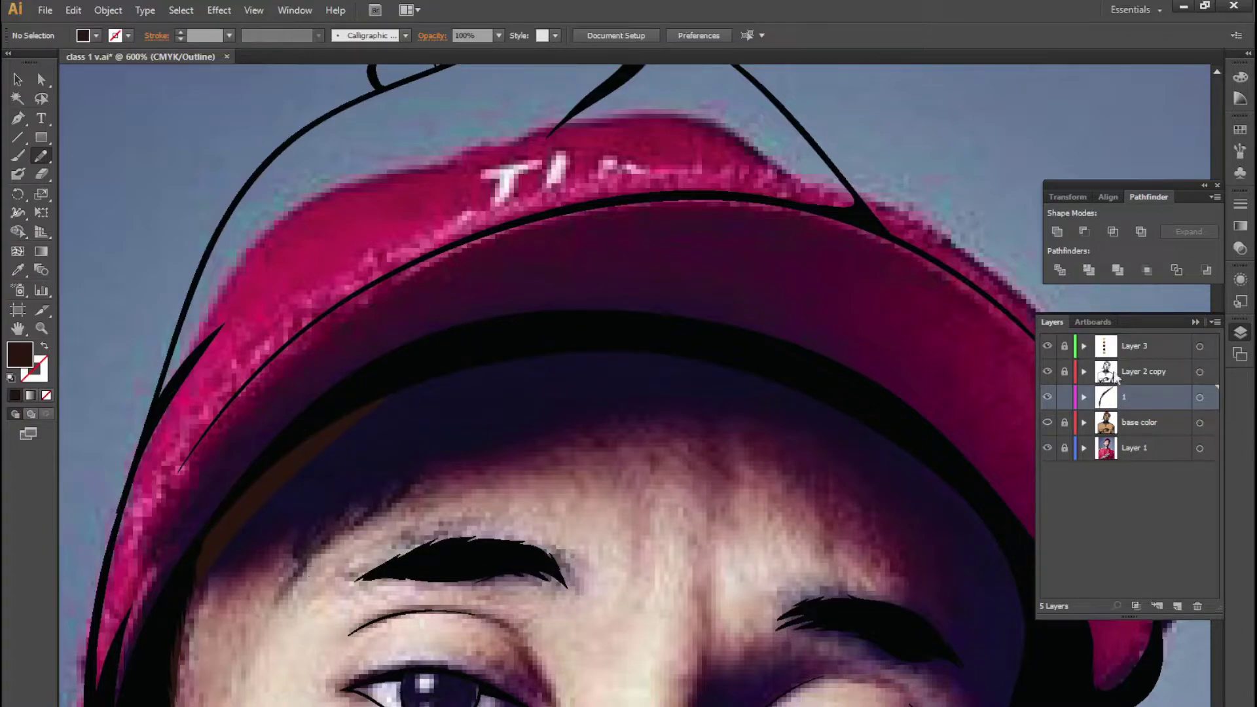
Switch to Preview and draw spiky dark brown hair shading along the hairline
key(ctrl+y)
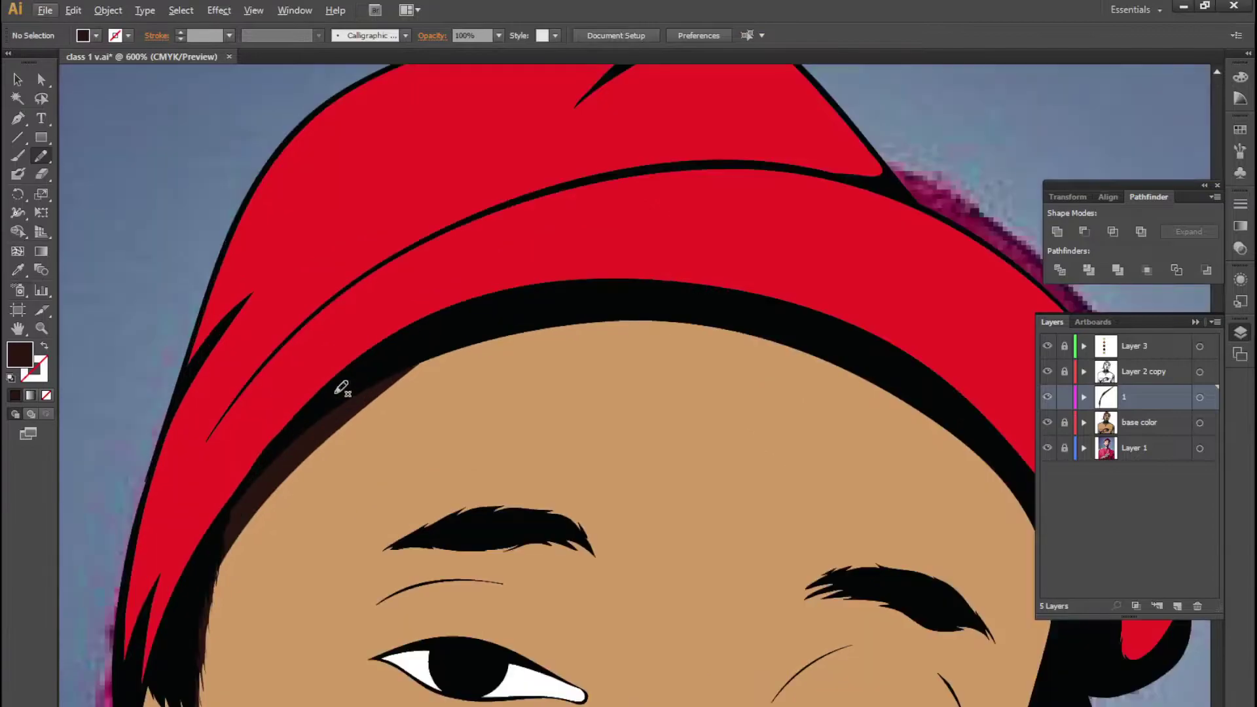
right_click(295, 485)
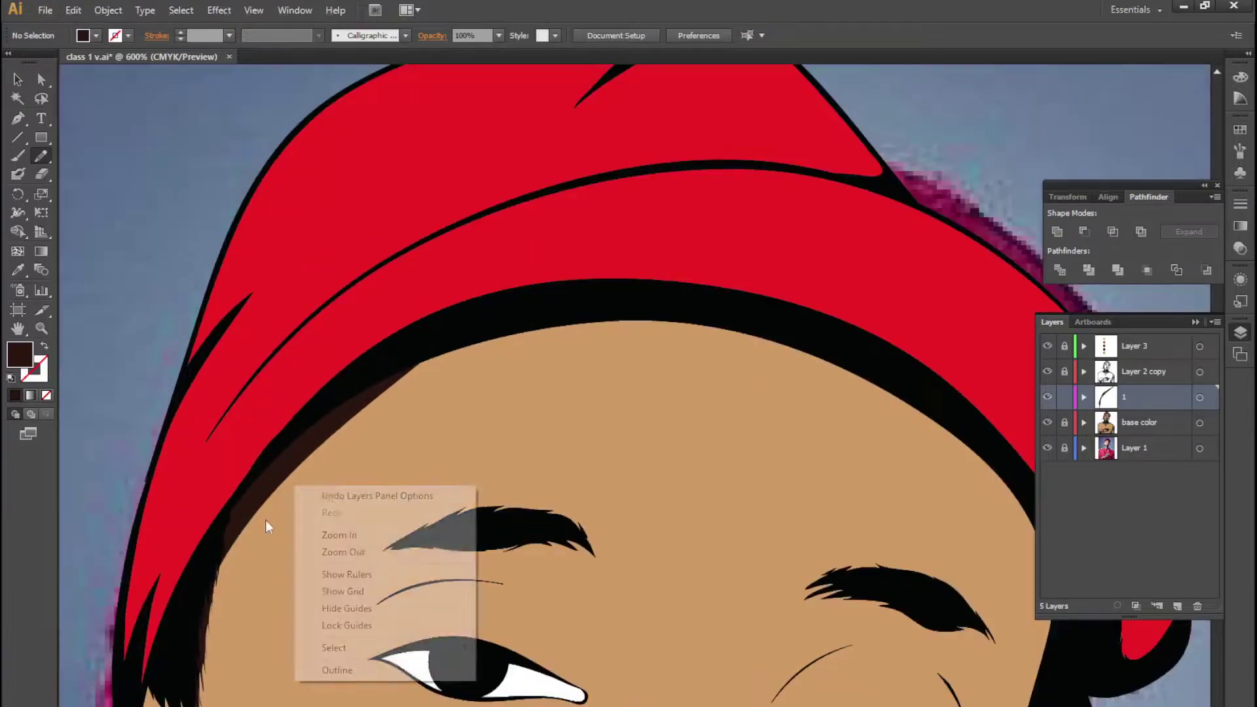
click(223, 602)
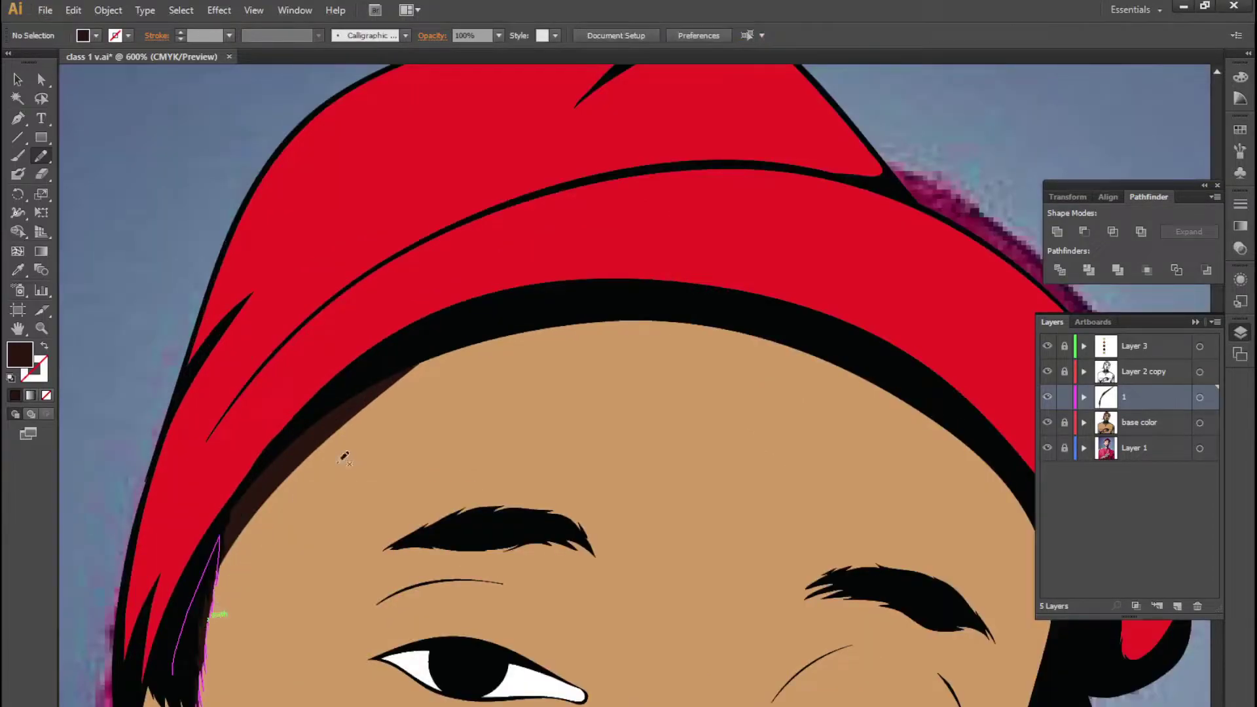
drag(648, 290, 219, 570)
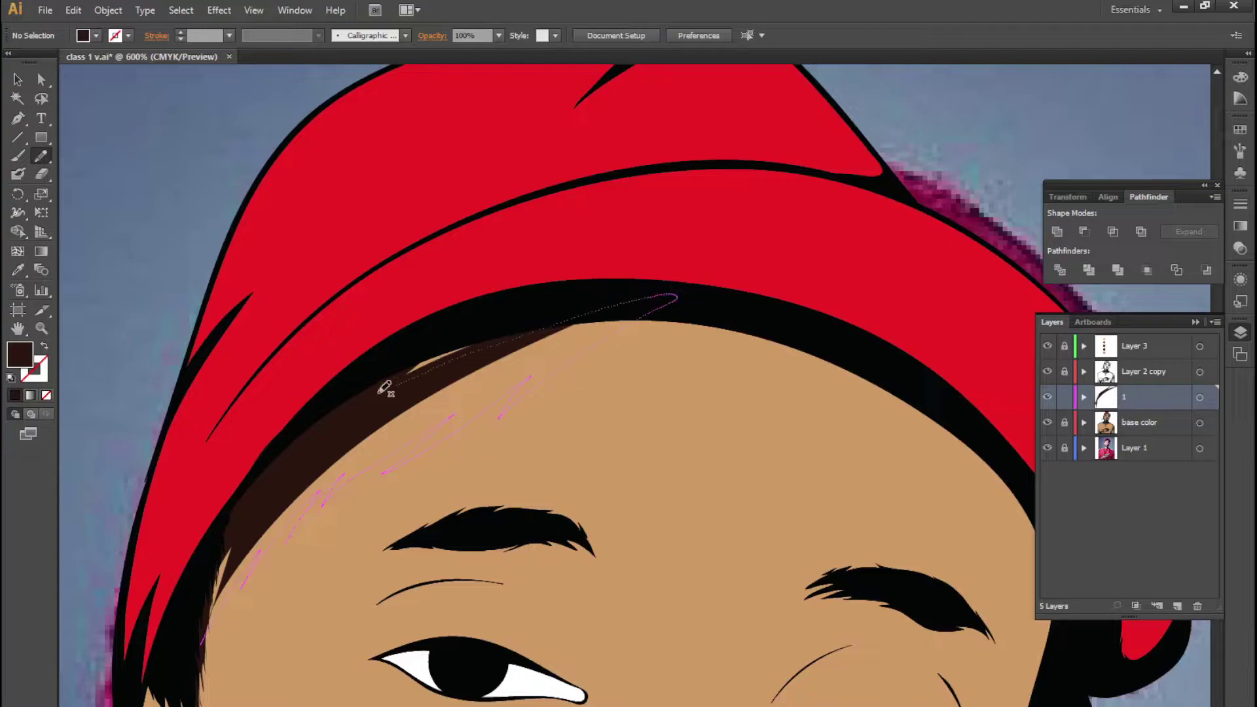
drag(515, 396, 385, 387)
Reposition the brown hair shape, pushing a stray strand across the eye toward the nose
scroll(386, 435, down, 5)
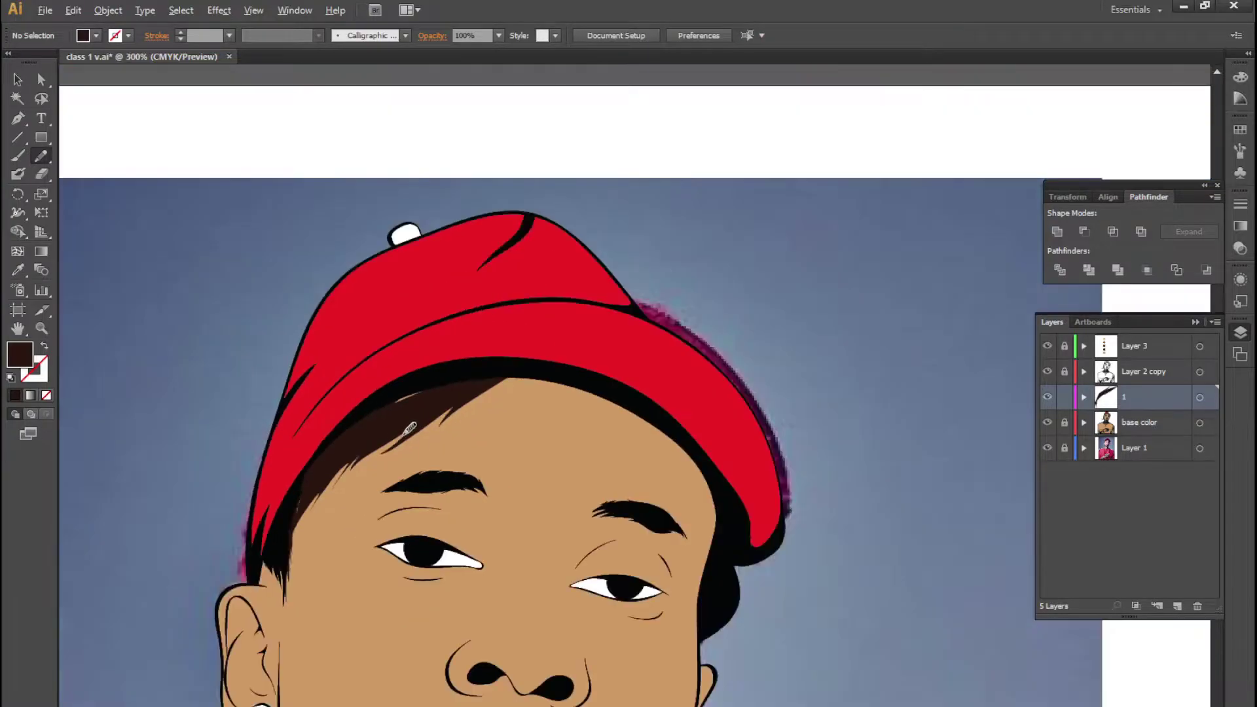
scroll(393, 419, up, 2)
scroll(445, 393, up, 3)
scroll(468, 388, up, 2)
drag(462, 388, 710, 534)
scroll(585, 547, down, 2)
scroll(654, 536, down, 1)
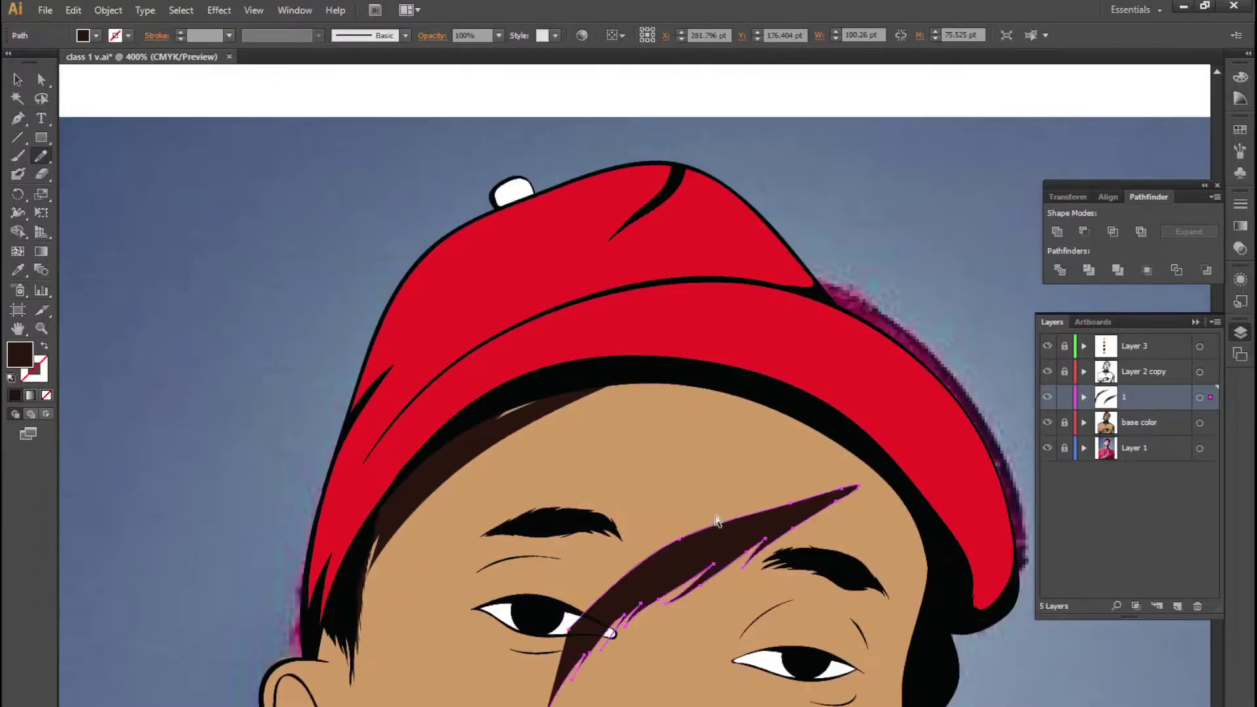
scroll(714, 543, down, 1)
scroll(730, 608, up, 2)
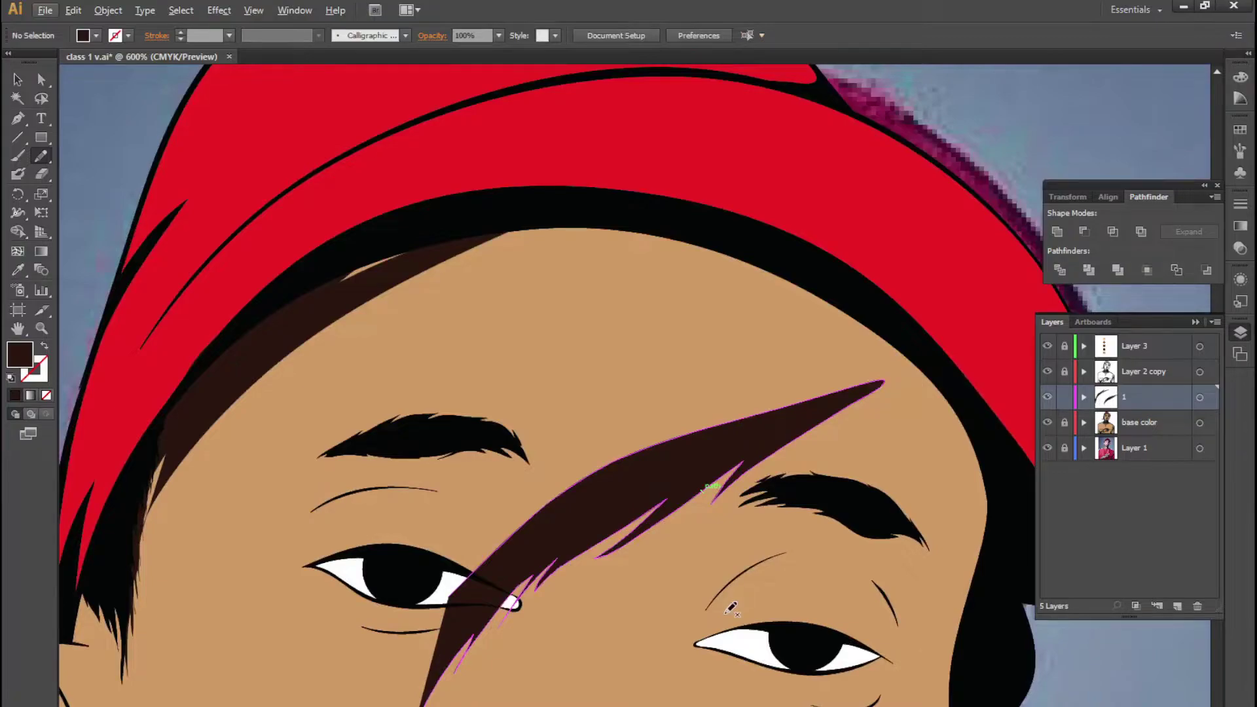
scroll(690, 527, down, 2)
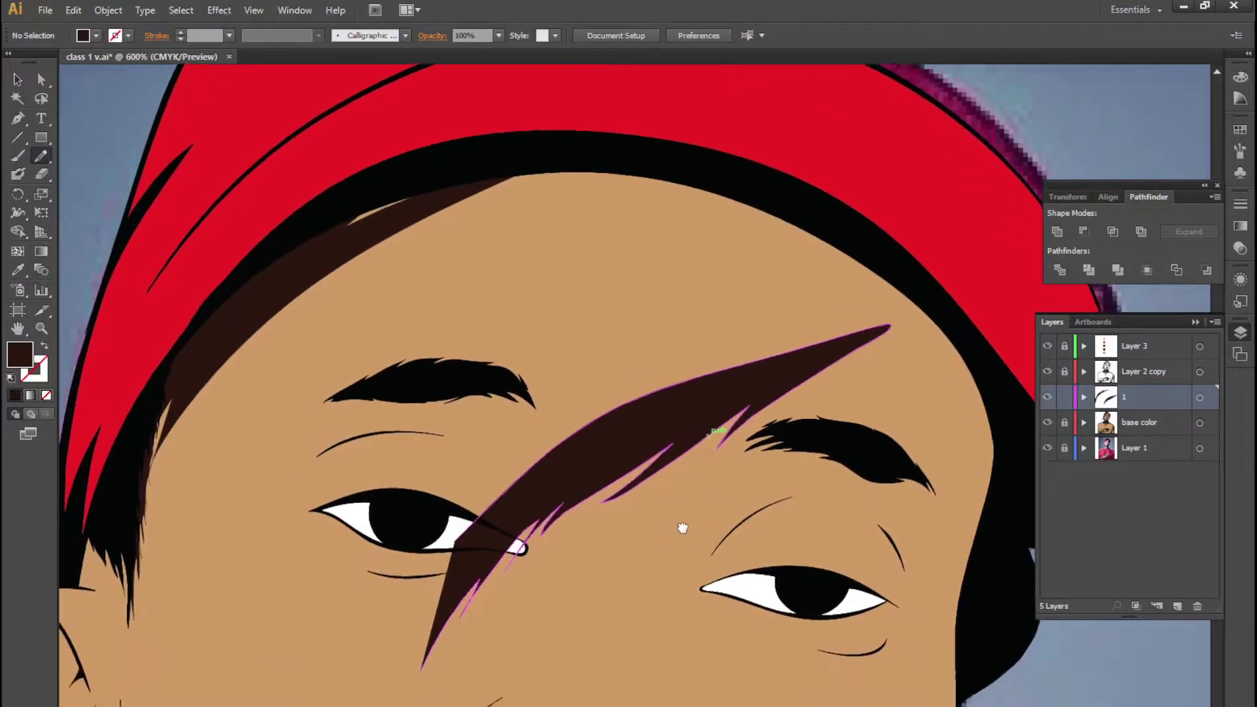
scroll(710, 547, down, 3)
drag(447, 234, 446, 333)
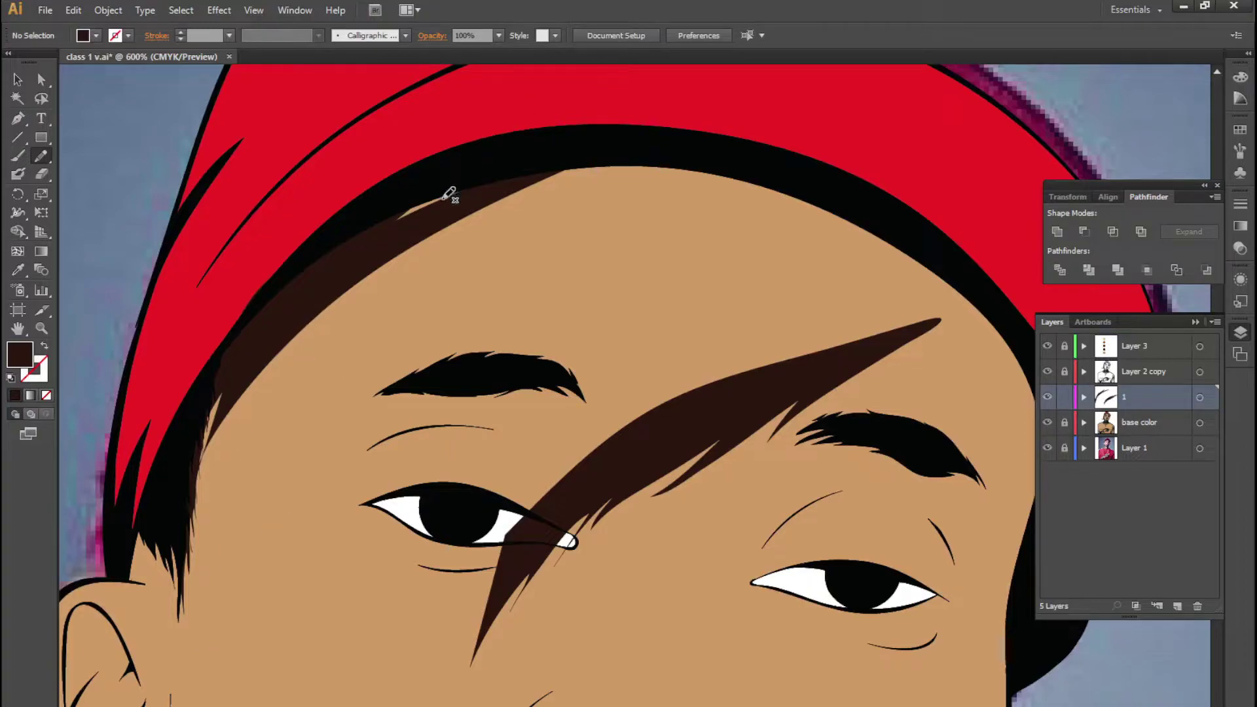
mouse_move(714, 400)
mouse_down()
mouse_move(581, 607)
mouse_move(606, 540)
mouse_move(595, 401)
mouse_up()
Erase and delete the stray brown strand, then paint a shadow along the nose bridge
key(ctrl+shift+a)
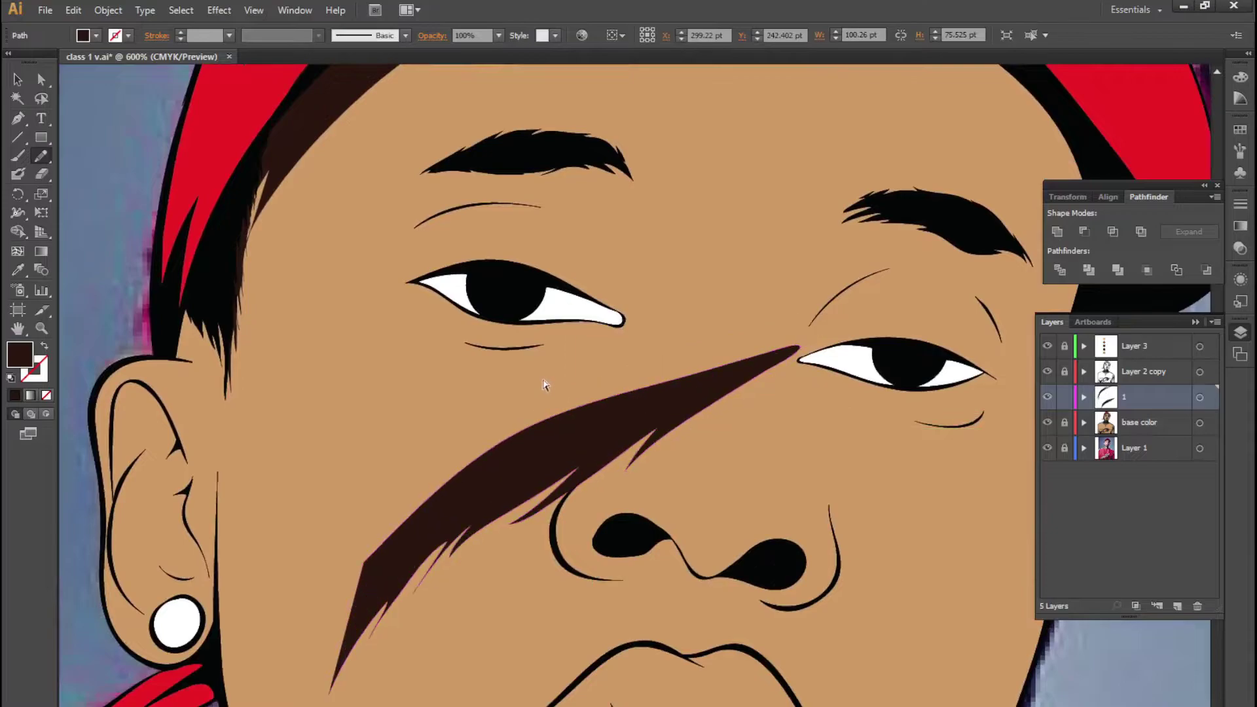
ctrl+click(548, 424)
drag(560, 484, 503, 537)
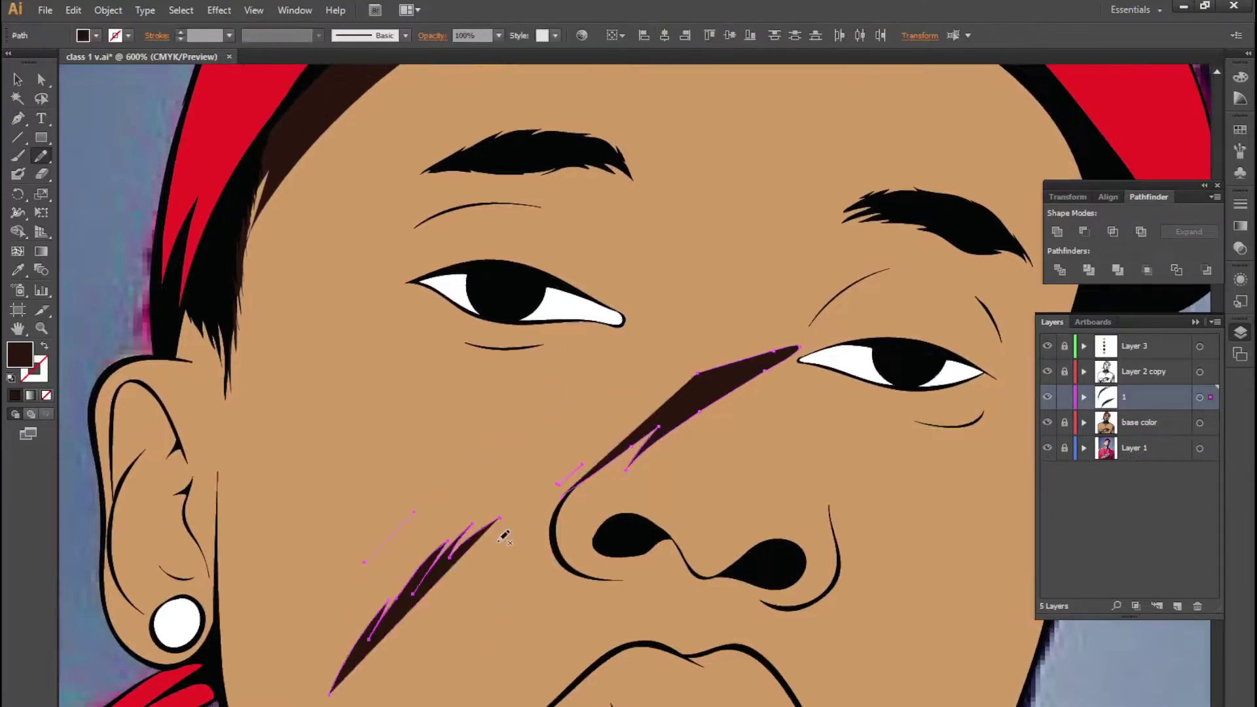
key(Delete)
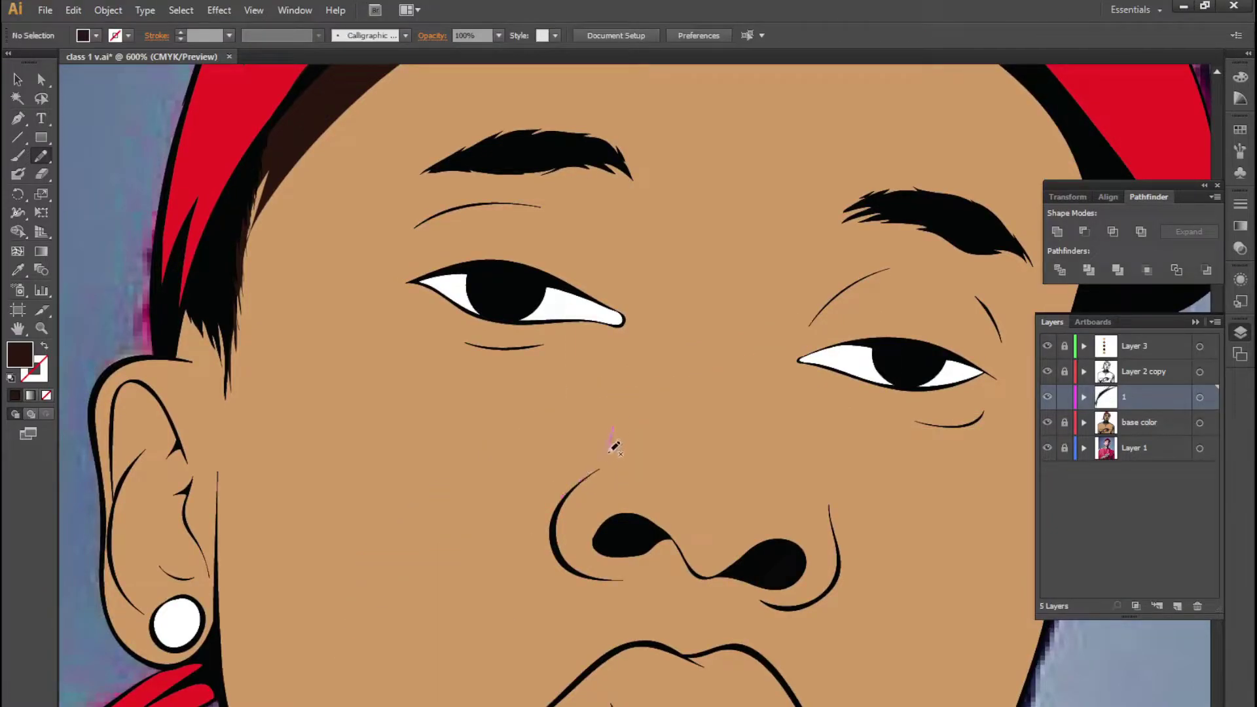
drag(645, 383, 639, 361)
Redraw the dark brown nose bridge shadow and add a second stroke beside it
drag(645, 440, 648, 442)
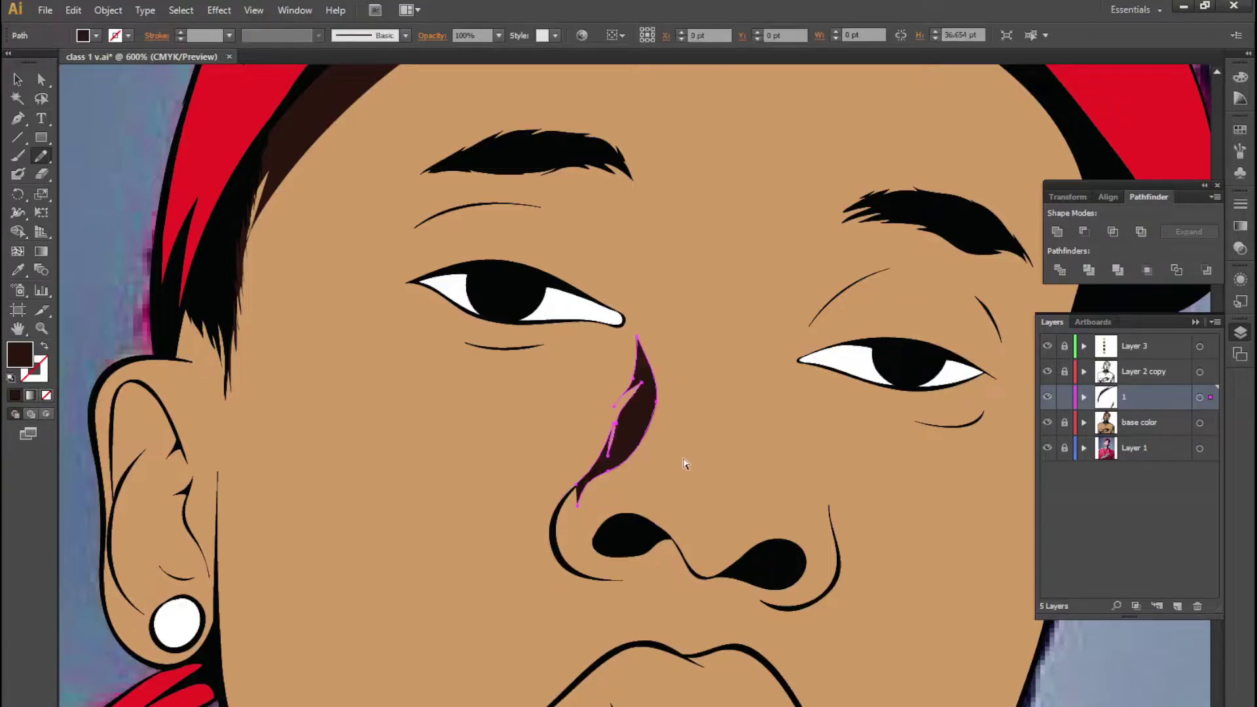
key(ctrl+0)
scroll(669, 417, up, 5)
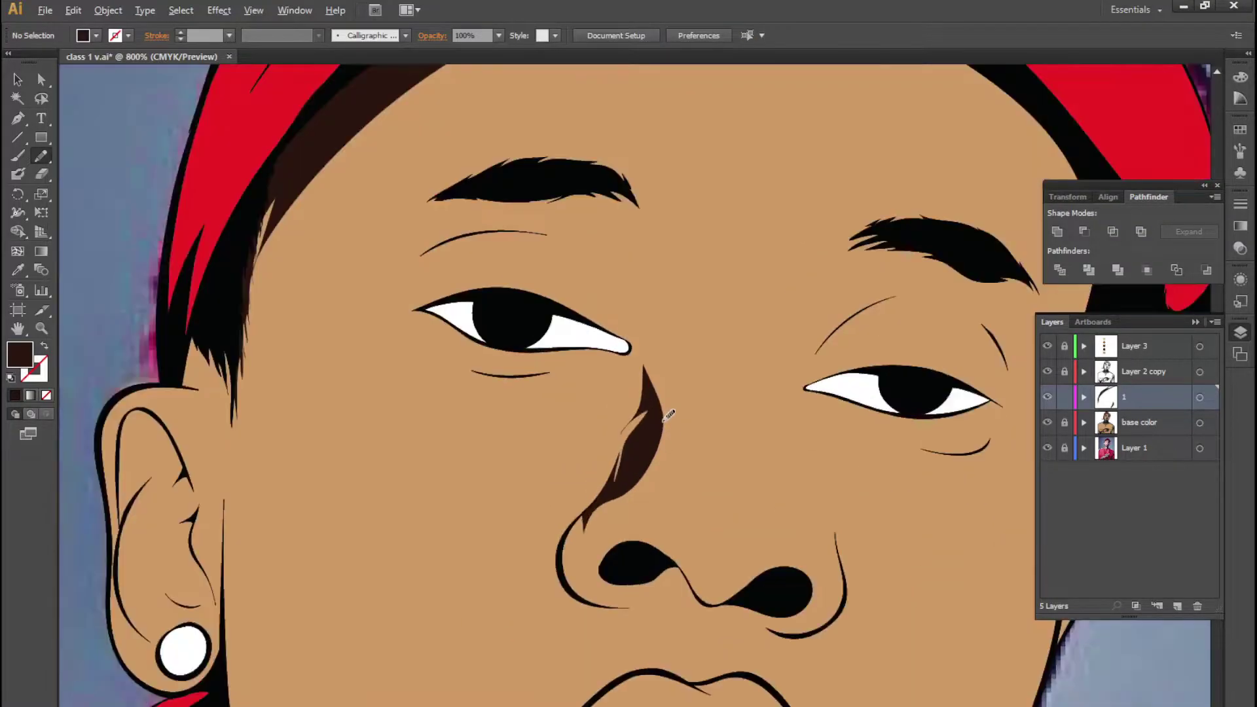
scroll(669, 417, up, 1)
key(ctrl+z)
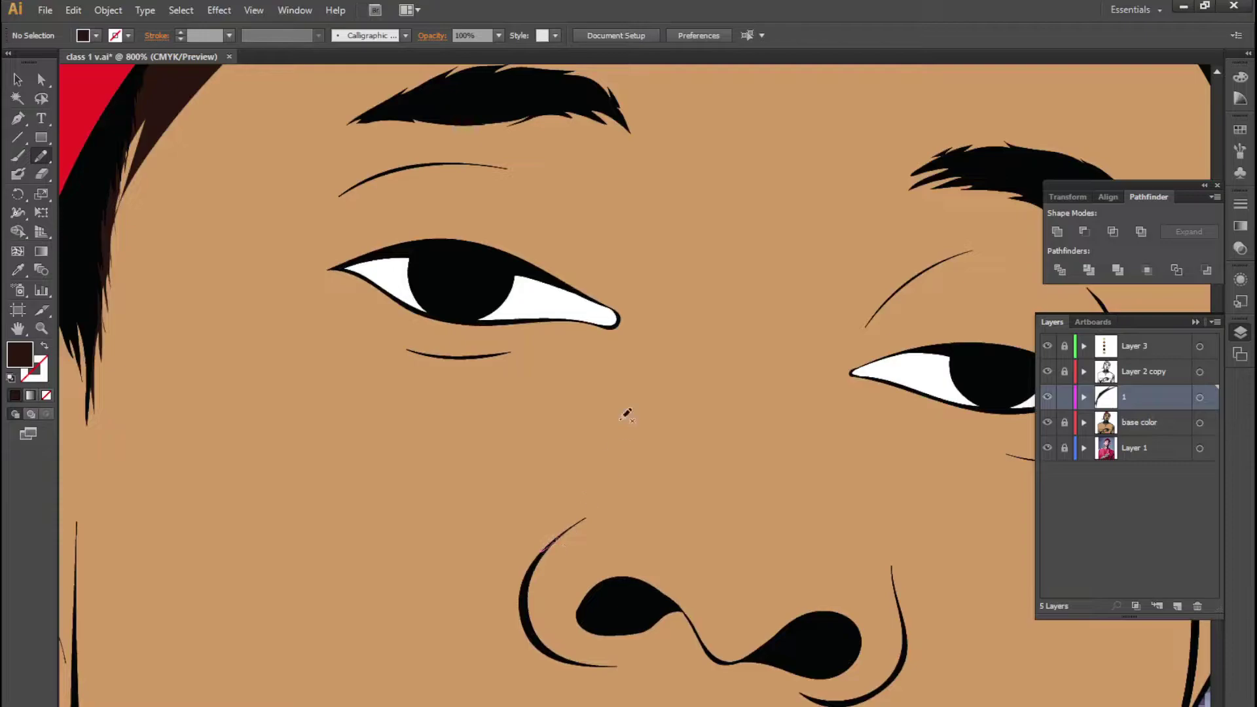
drag(627, 476, 524, 562)
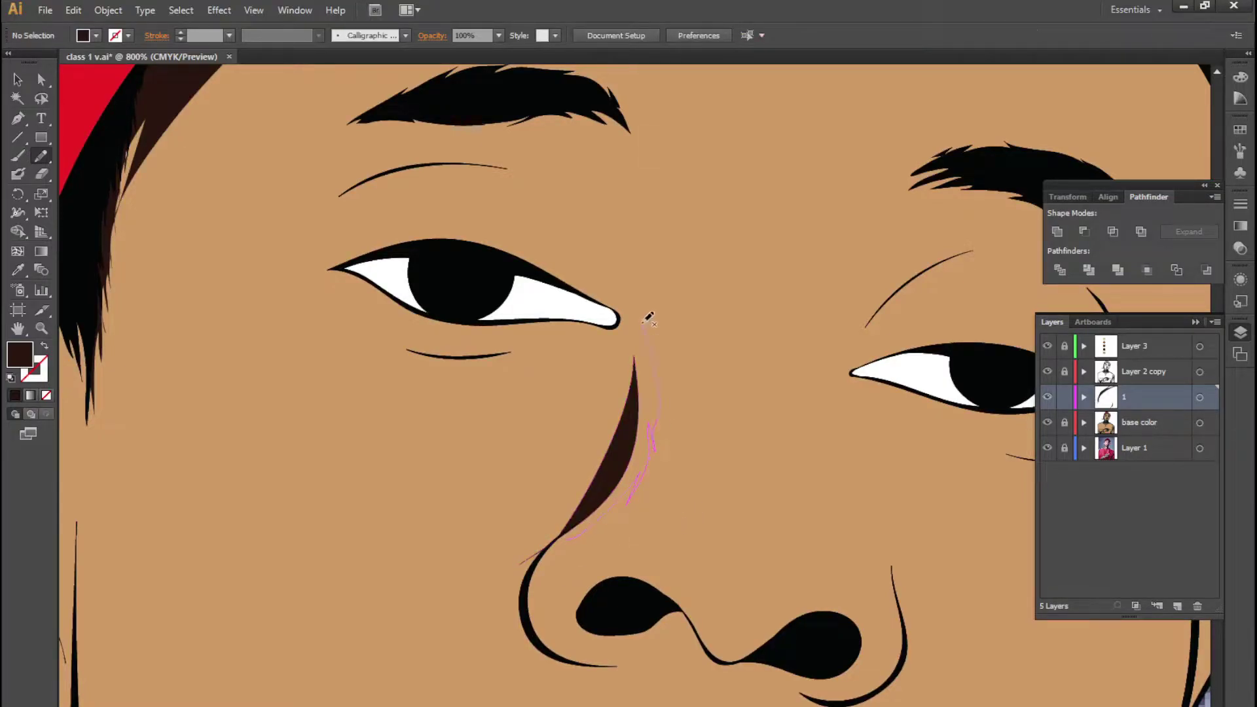
drag(559, 548, 554, 554)
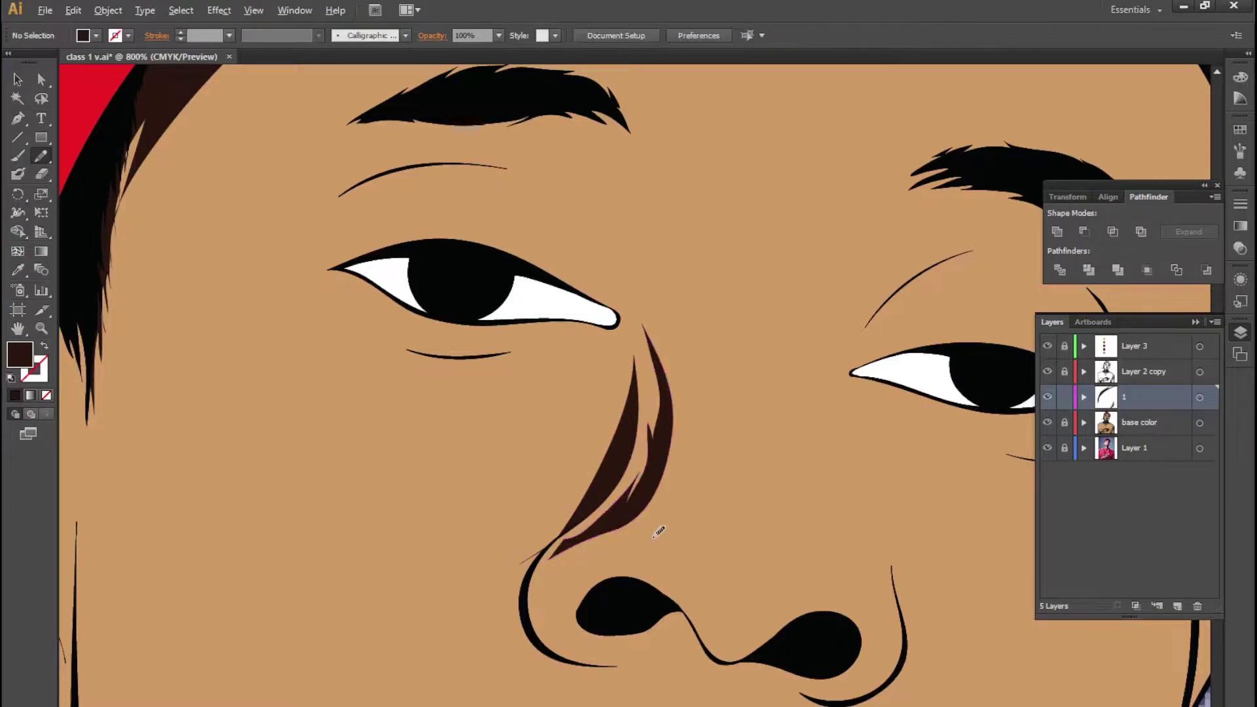
Select the brown nose shadow shape and delete it
scroll(659, 531, down, 5)
scroll(642, 373, up, 5)
ctrl+click(525, 532)
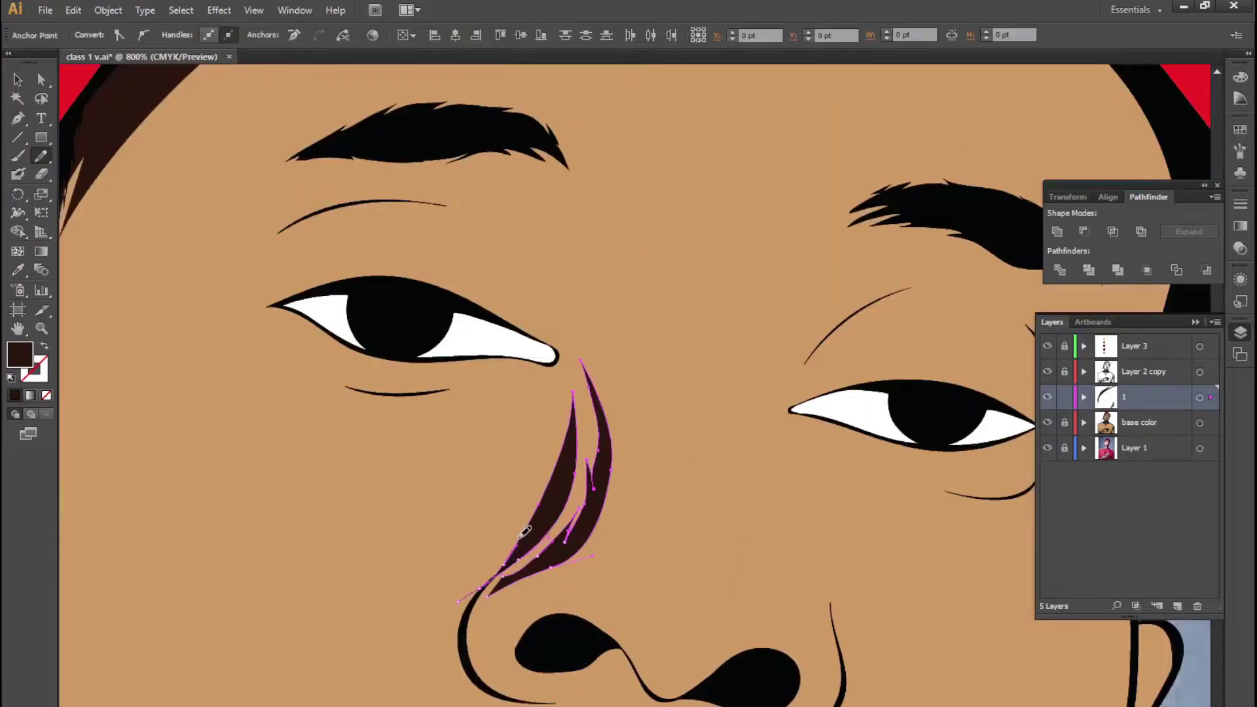
key(Delete)
Trace a trial path along the cap brim, then undo the stray brim stroke
scroll(583, 674, down, 5)
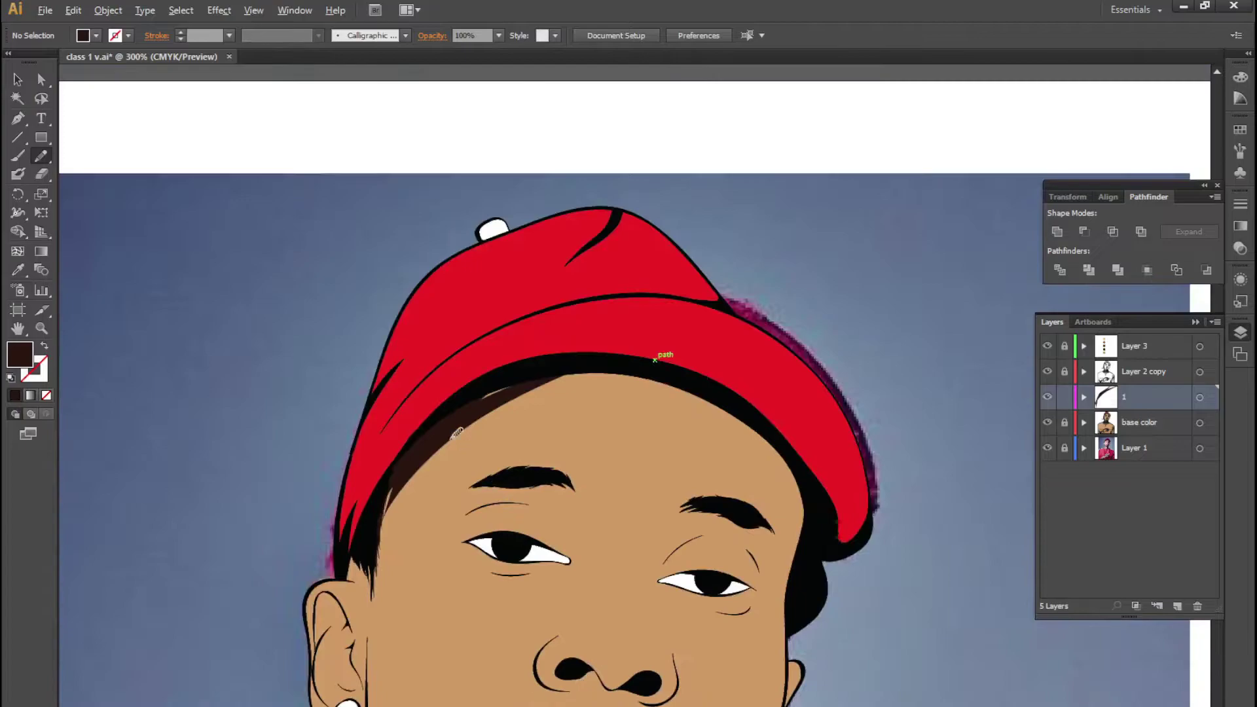
scroll(510, 491, up, 5)
drag(325, 630, 767, 294)
ctrl+click(421, 379)
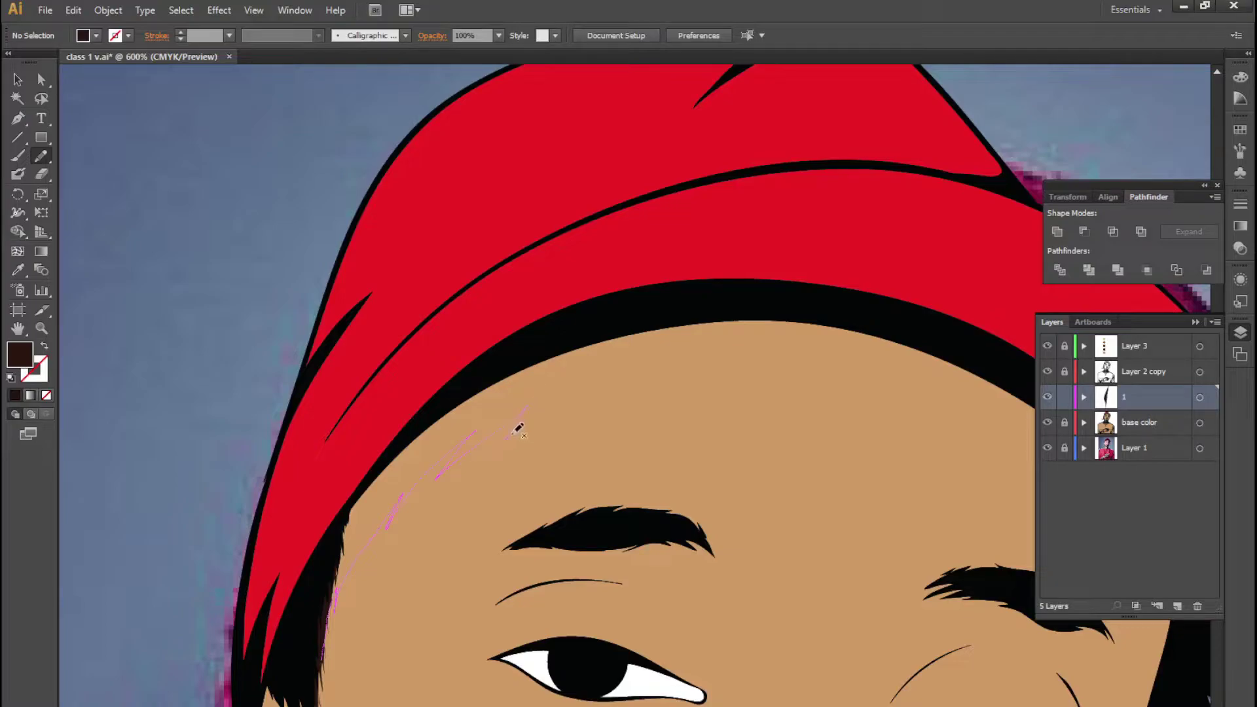
drag(519, 429, 611, 330)
key(ctrl+z)
Draw a closed dark brown hair shadow beneath the cap brim
drag(326, 630, 342, 593)
drag(694, 313, 347, 547)
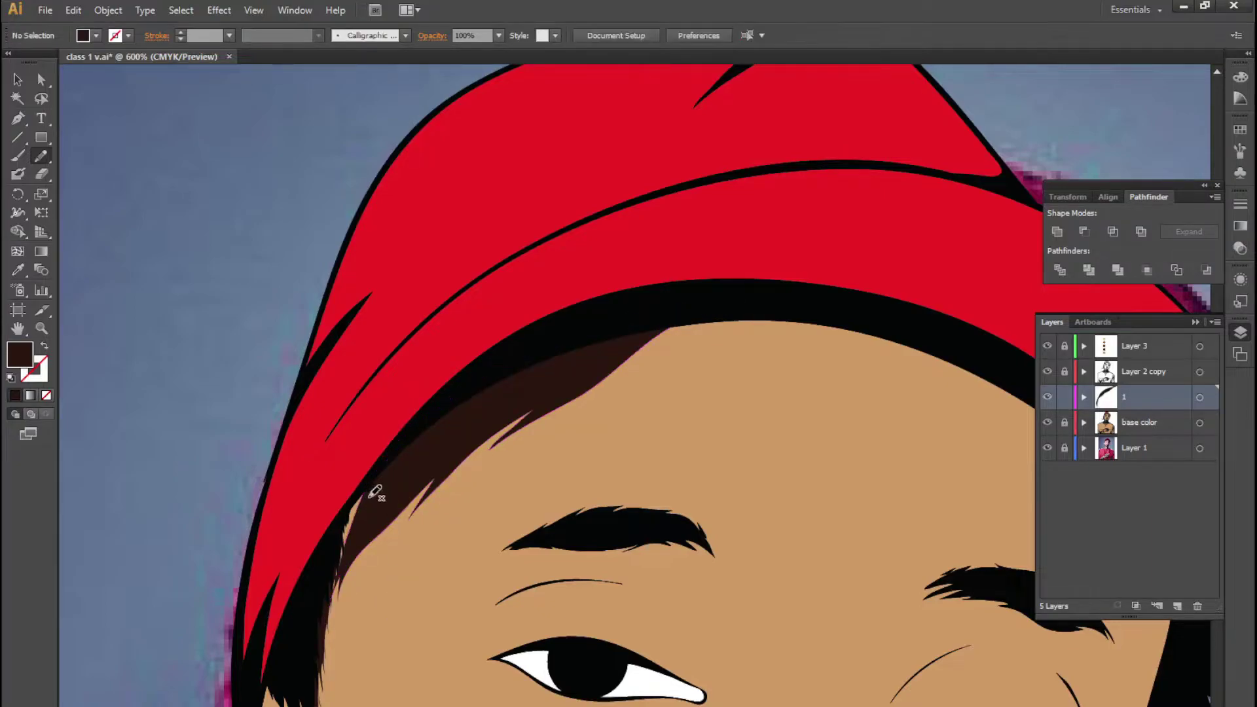
scroll(371, 550, down, 2)
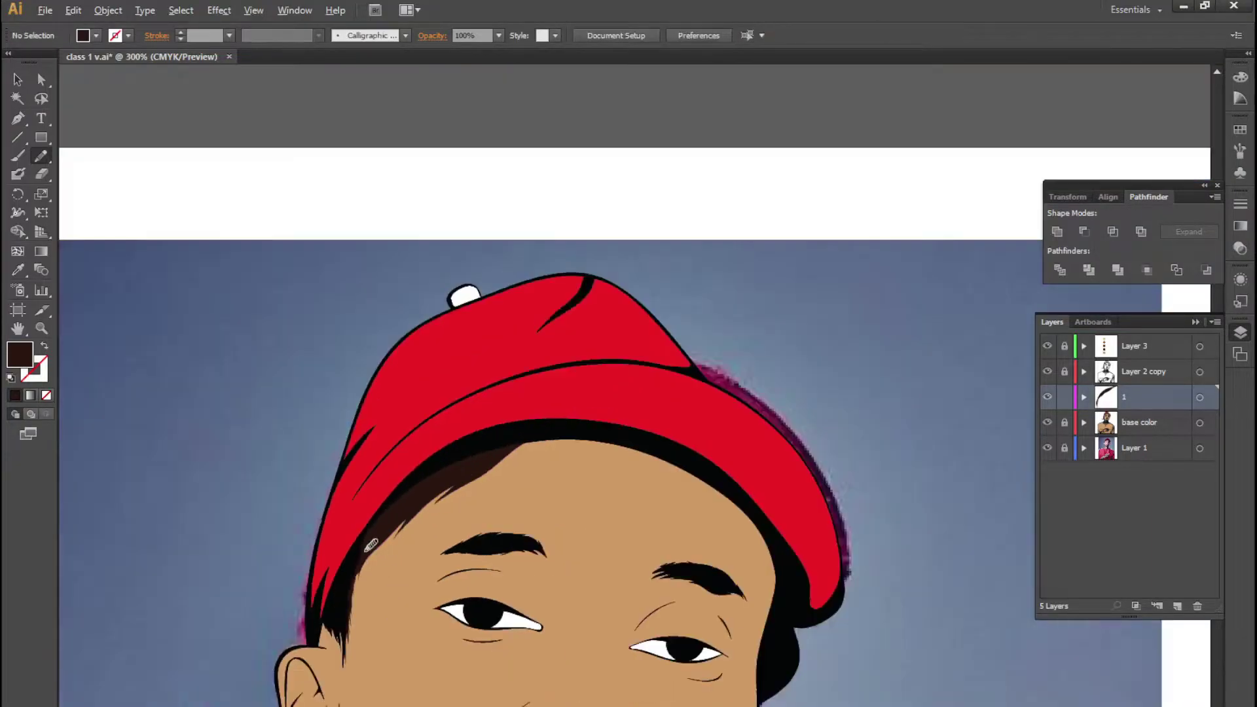
scroll(484, 491, up, 2)
Hide the base colours and extend the hair shadow along the brim's left end, then preview it
click(1048, 423)
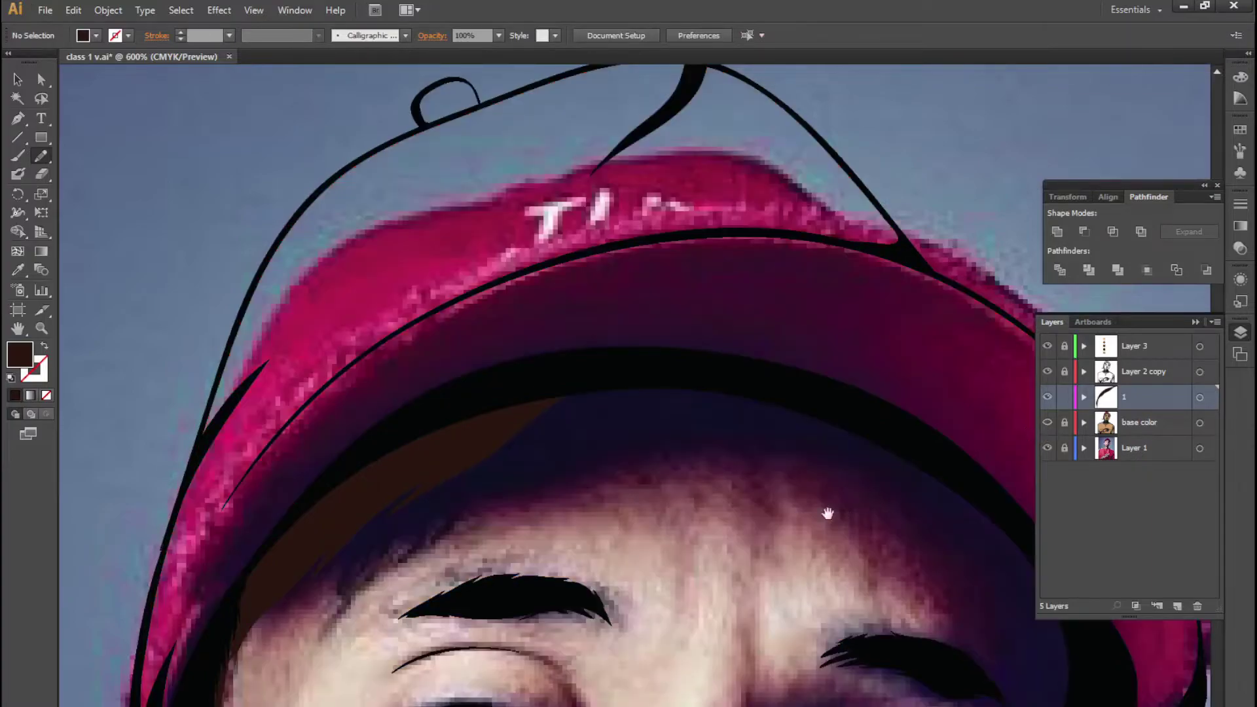
drag(828, 514, 613, 416)
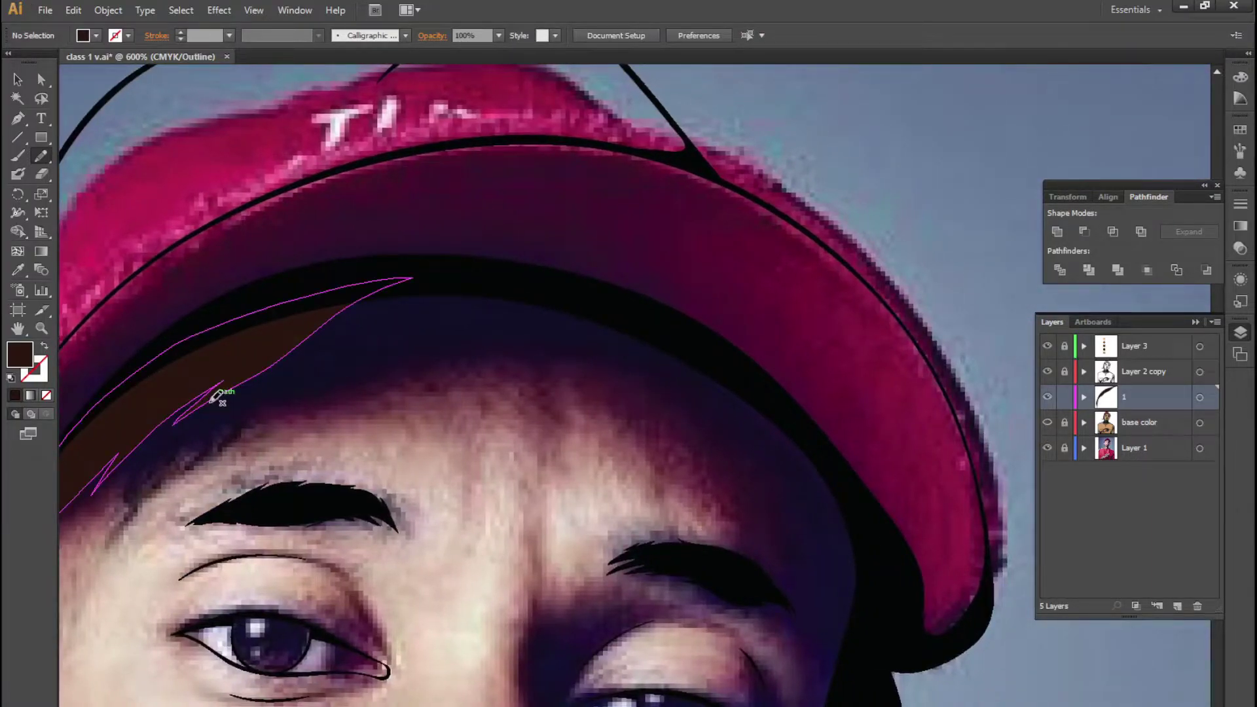
mouse_move(212, 399)
mouse_down()
mouse_move(499, 339)
mouse_move(753, 451)
mouse_move(808, 581)
mouse_move(828, 687)
mouse_move(856, 651)
mouse_move(850, 483)
mouse_move(718, 350)
mouse_move(508, 272)
mouse_move(377, 275)
mouse_up()
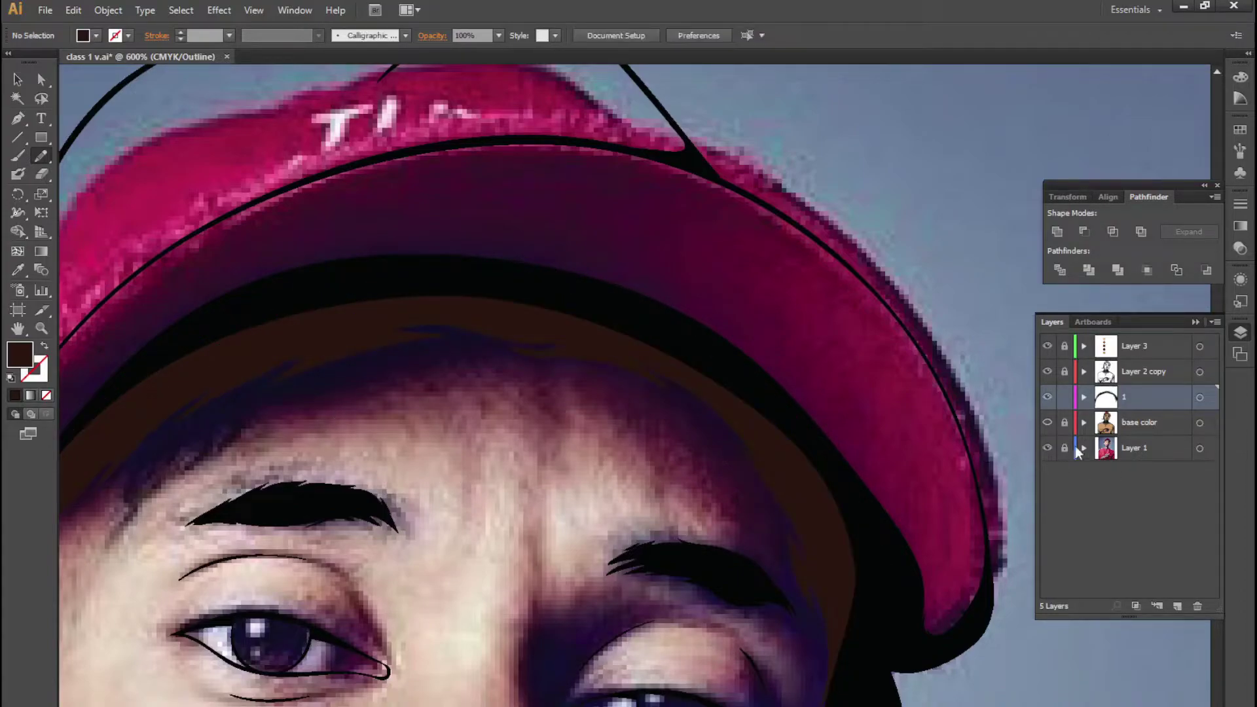
click(1047, 422)
key(ctrl+y)
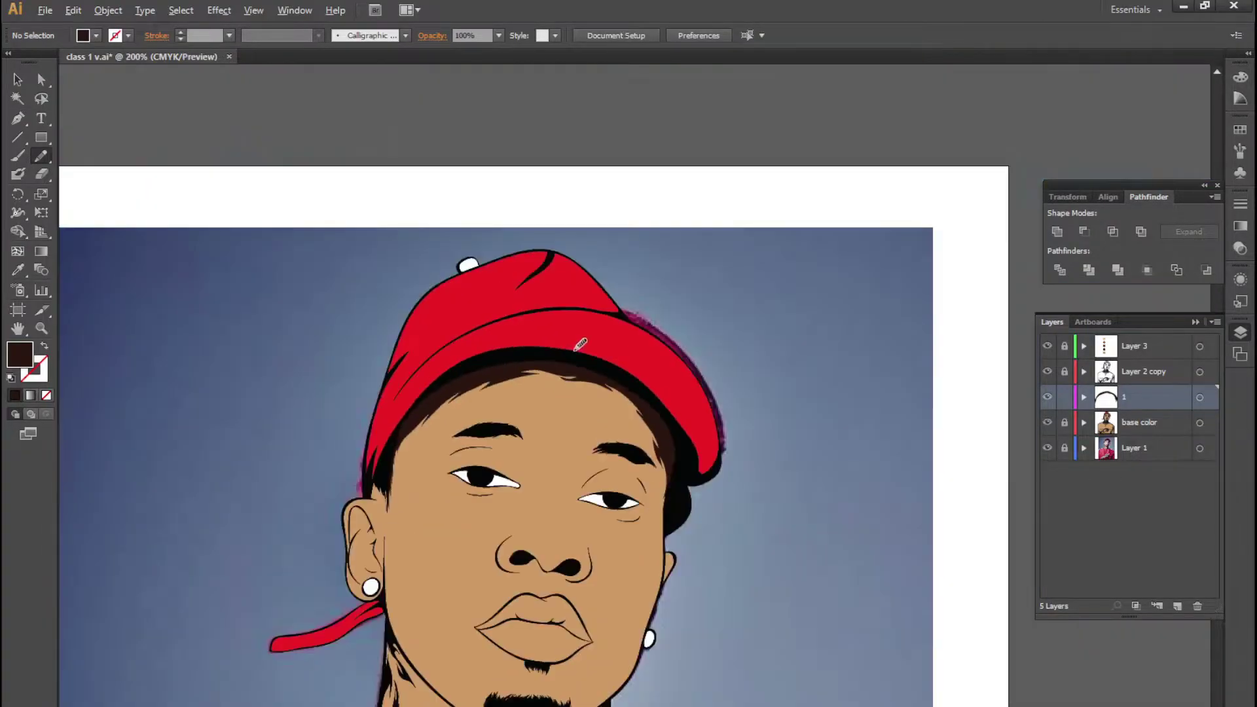
Over the photo in outline view, draw a dark brown hair strand along the sideburn above the ear
scroll(546, 358, down, 1)
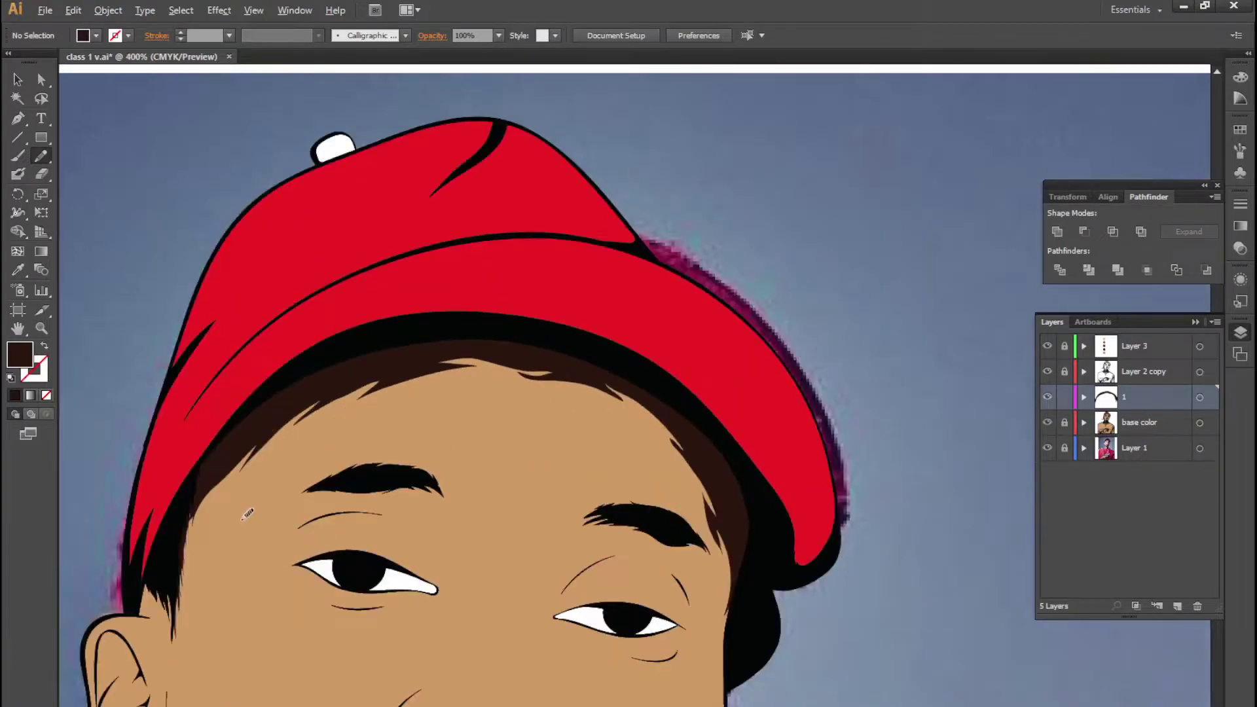
drag(253, 542, 443, 234)
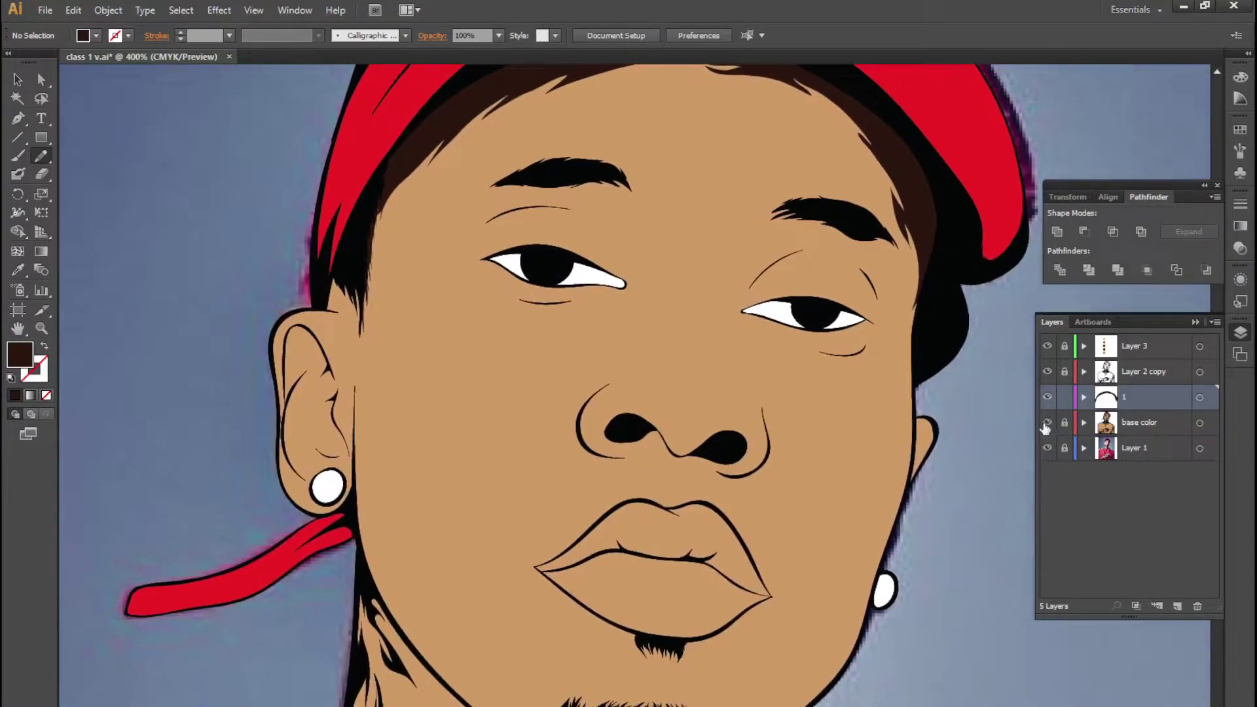
key(ctrl+y)
scroll(408, 222, up, 2)
scroll(407, 223, up, 1)
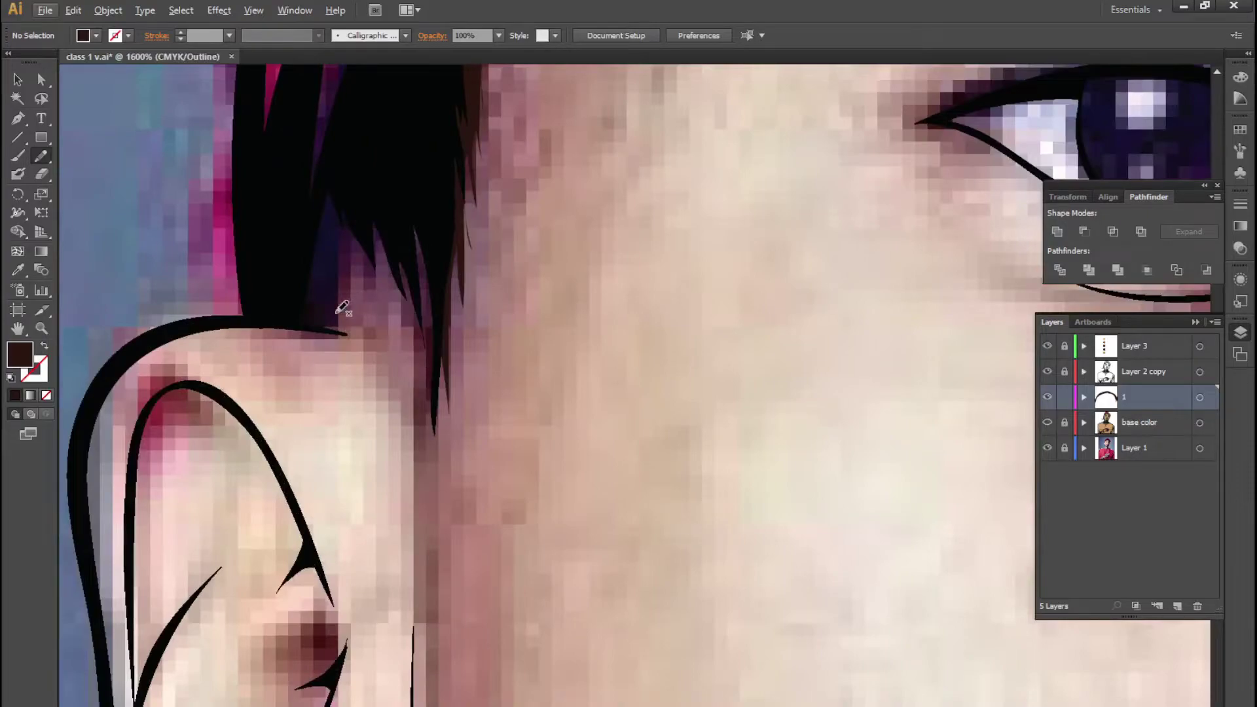
drag(319, 322, 392, 279)
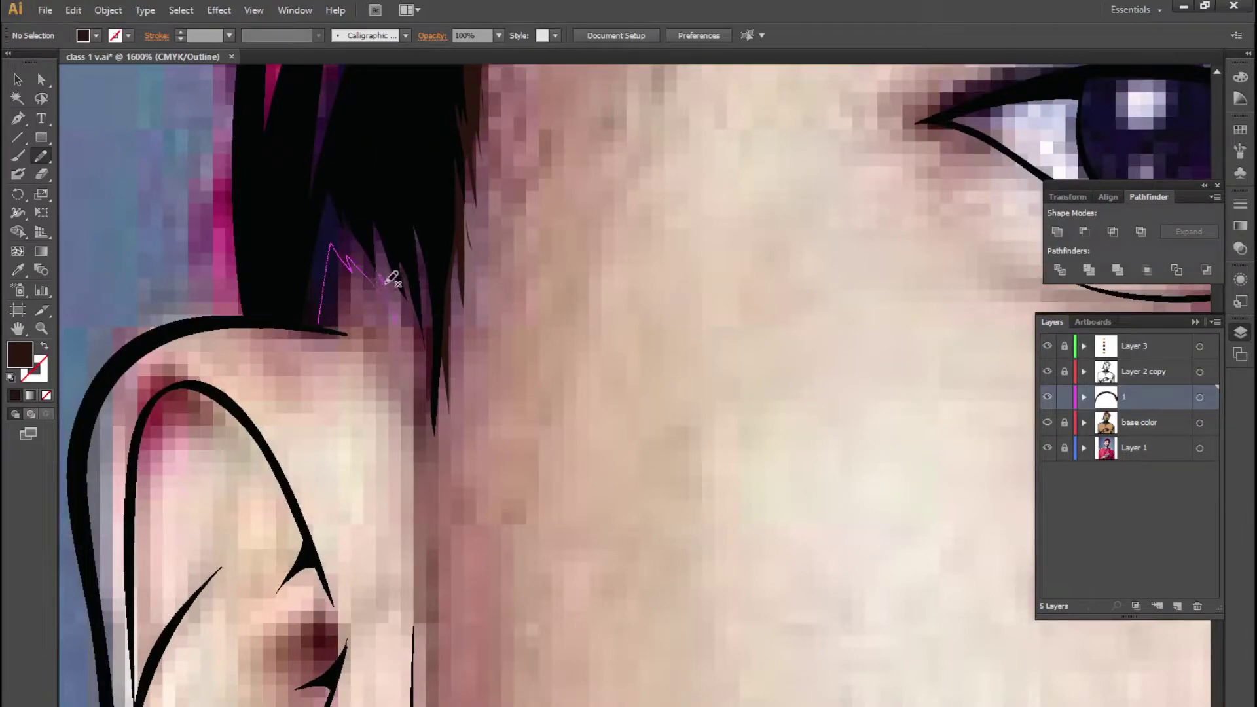
mouse_move(384, 146)
mouse_down()
mouse_move(435, 481)
mouse_move(410, 372)
mouse_move(469, 255)
mouse_up()
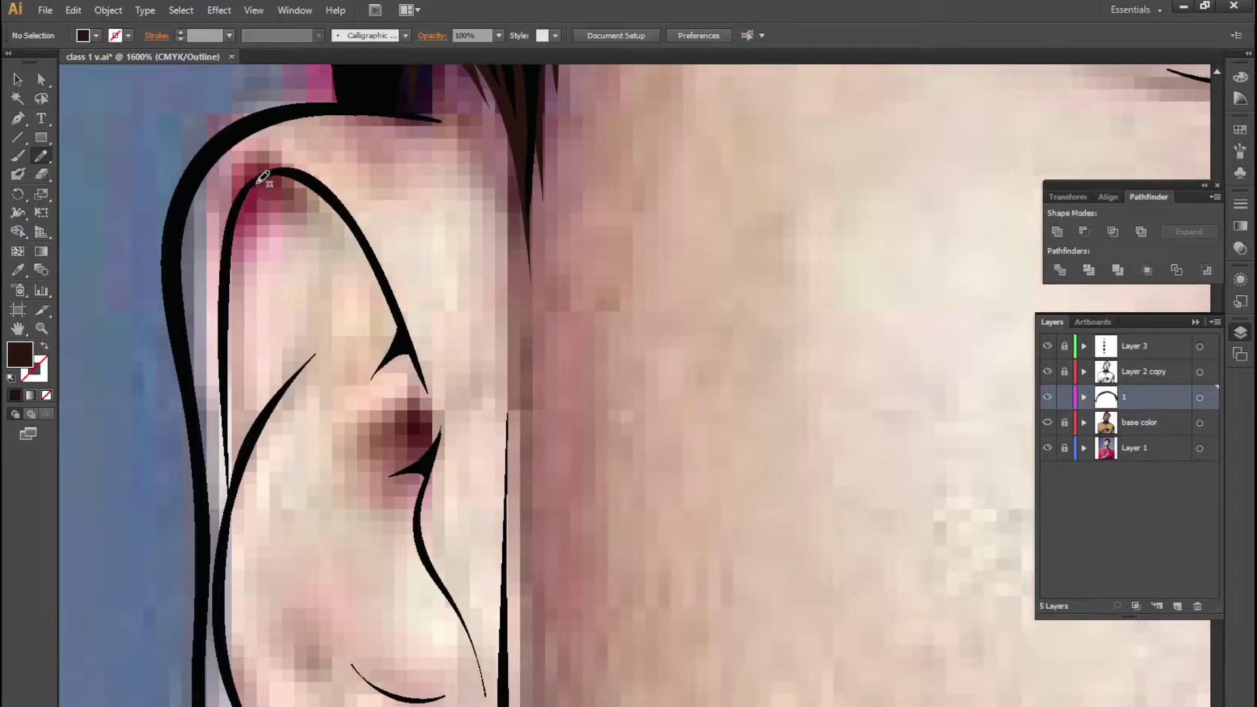
Add dark brown shadow strokes along the inner ear curve and check them against the base colours
drag(342, 205, 265, 214)
drag(226, 498, 291, 160)
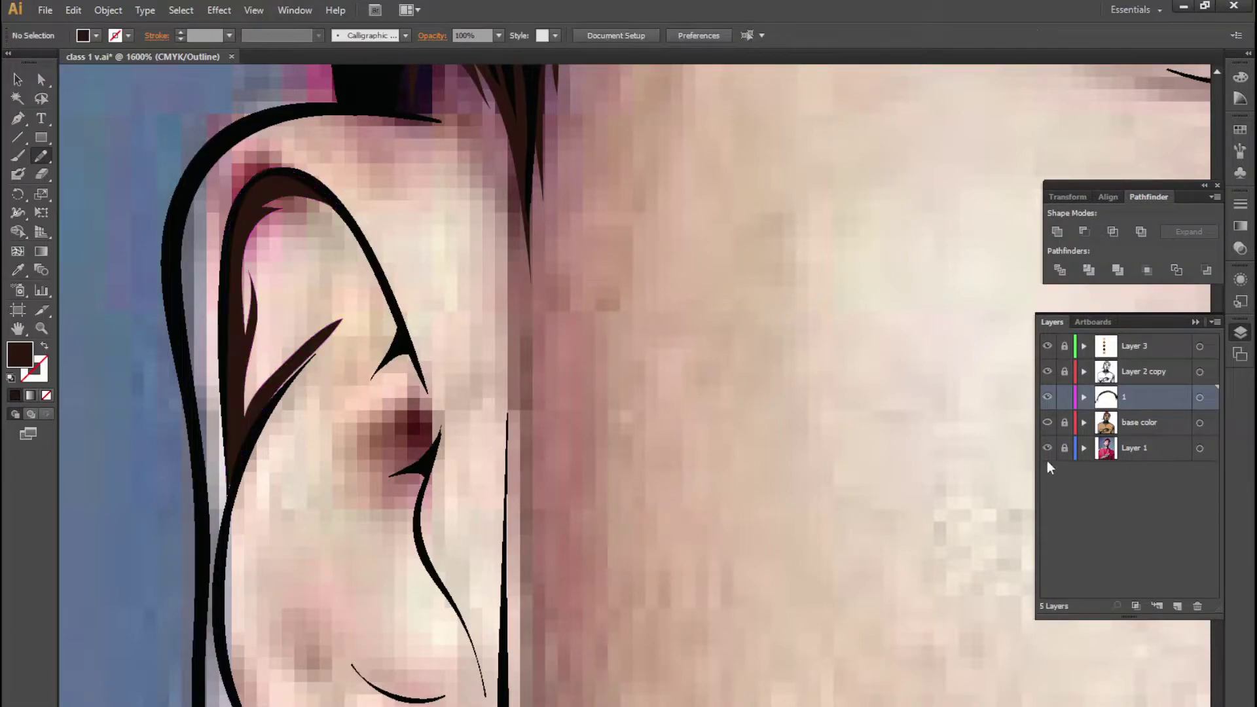
click(1047, 423)
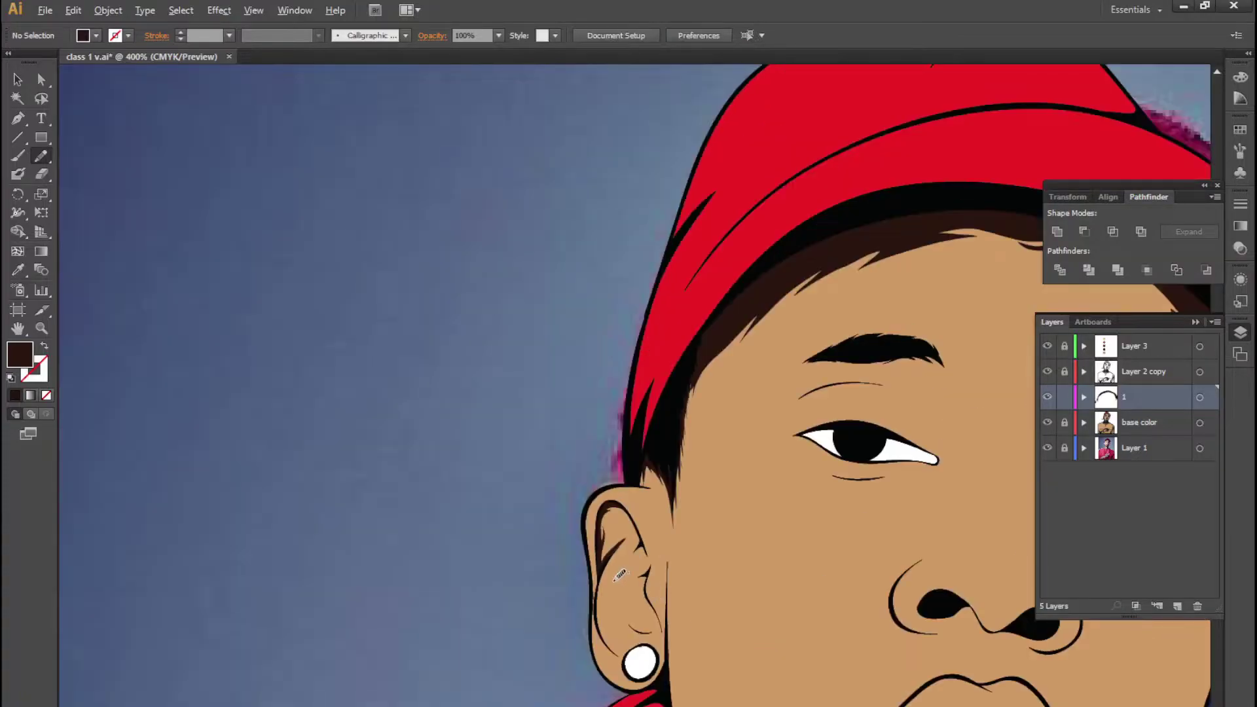
key(alt)
key(ctrl+y)
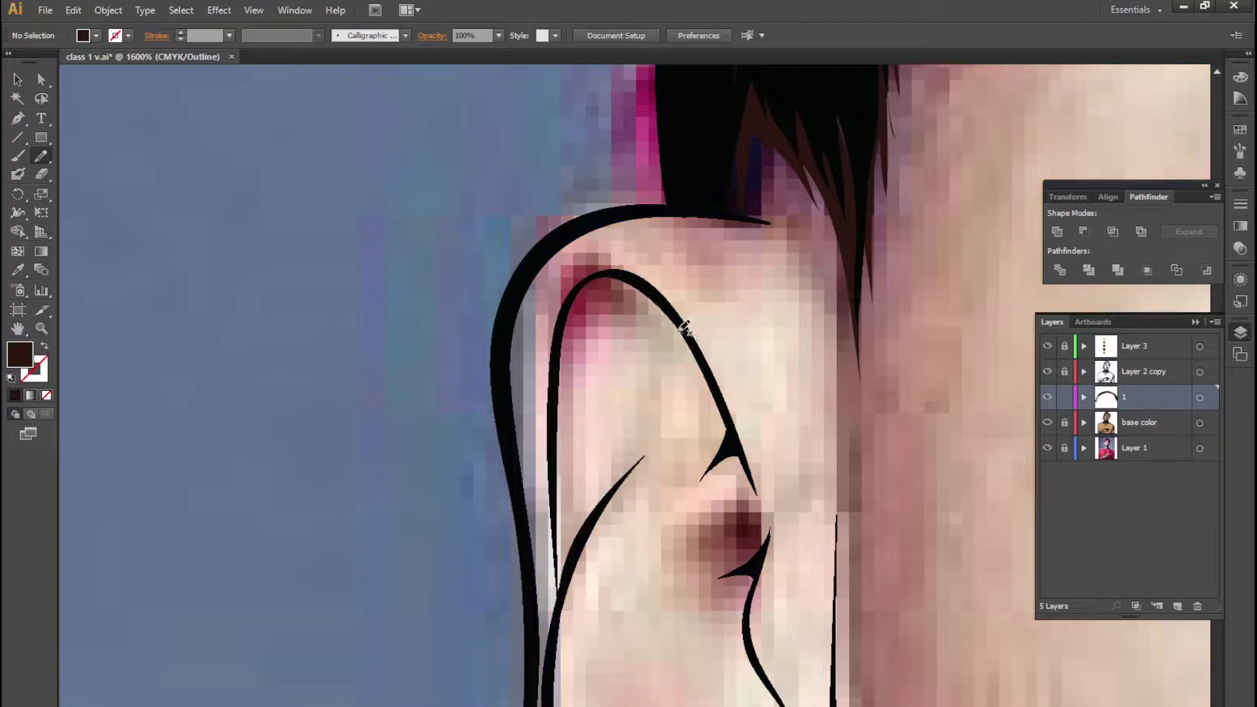
Trace a dark brown shadow down and back along the inner ear curve
drag(681, 325, 611, 302)
drag(588, 484, 570, 514)
drag(676, 317, 628, 312)
mouse_move(617, 491)
mouse_down()
mouse_move(556, 600)
mouse_move(570, 328)
mouse_move(607, 267)
mouse_move(676, 301)
mouse_up()
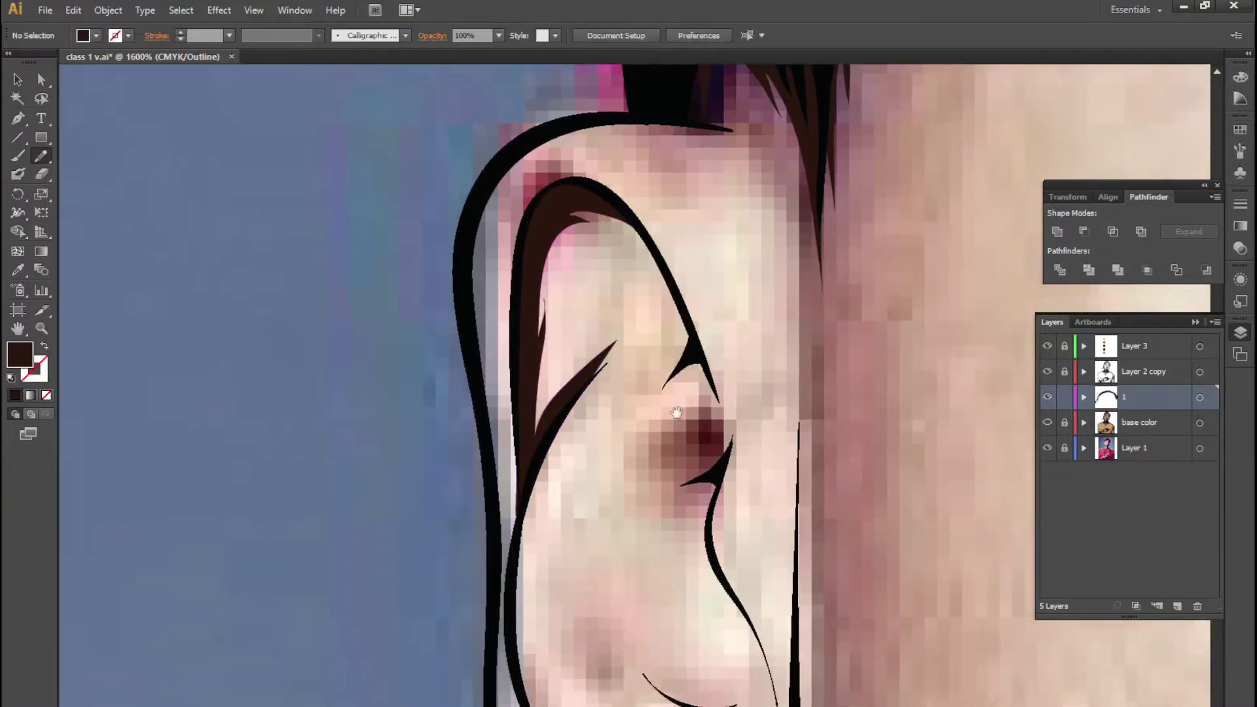
Add a dark spike shadow looping into the ear notch
scroll(681, 412, down, 3)
mouse_move(691, 361)
mouse_down()
mouse_move(661, 495)
mouse_move(709, 491)
mouse_up()
key(ctrl+z)
drag(681, 334, 697, 362)
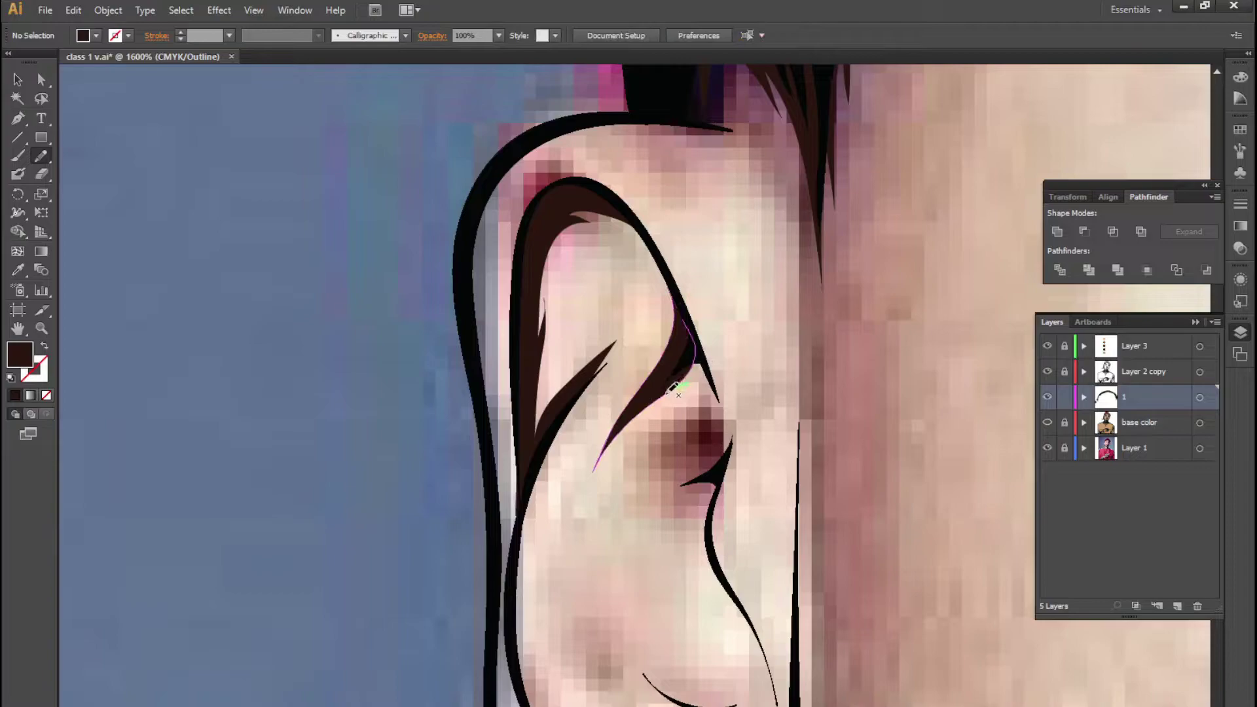
mouse_move(711, 410)
mouse_down()
mouse_move(731, 421)
mouse_move(707, 367)
mouse_up()
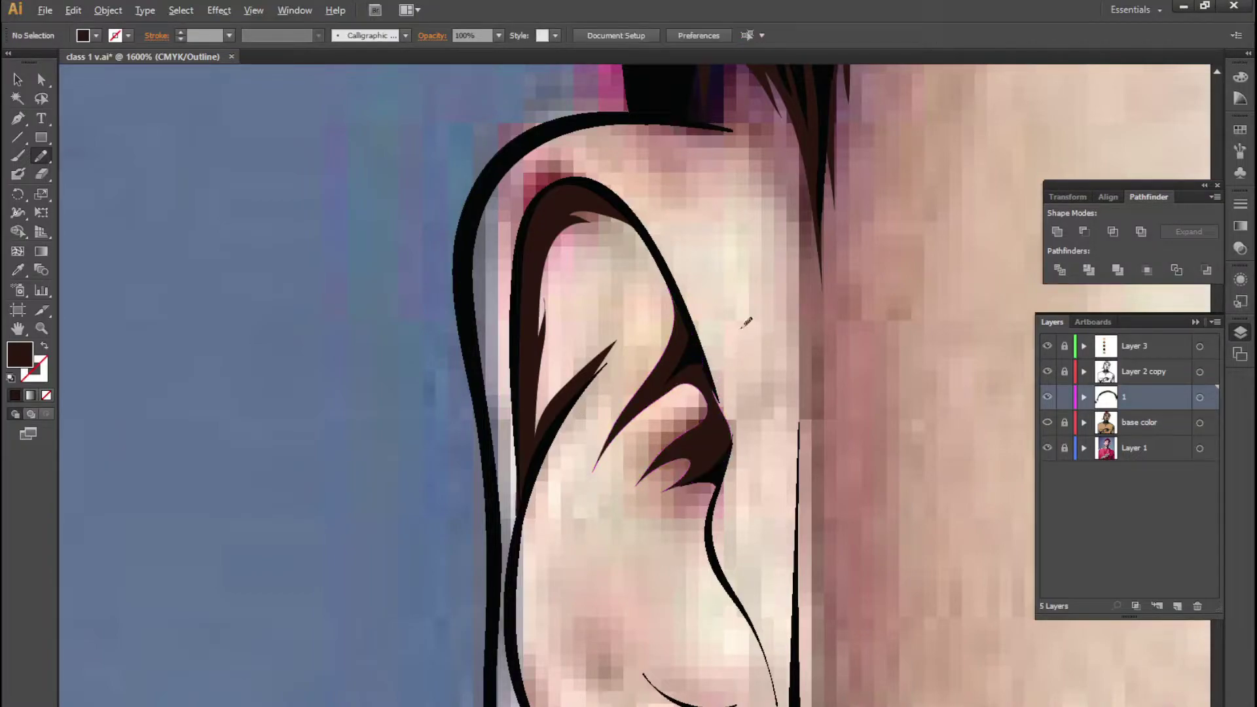
Fill the gap between the earring circle and the ear outline with dark brown shadow
click(1046, 423)
scroll(463, 478, down, 3)
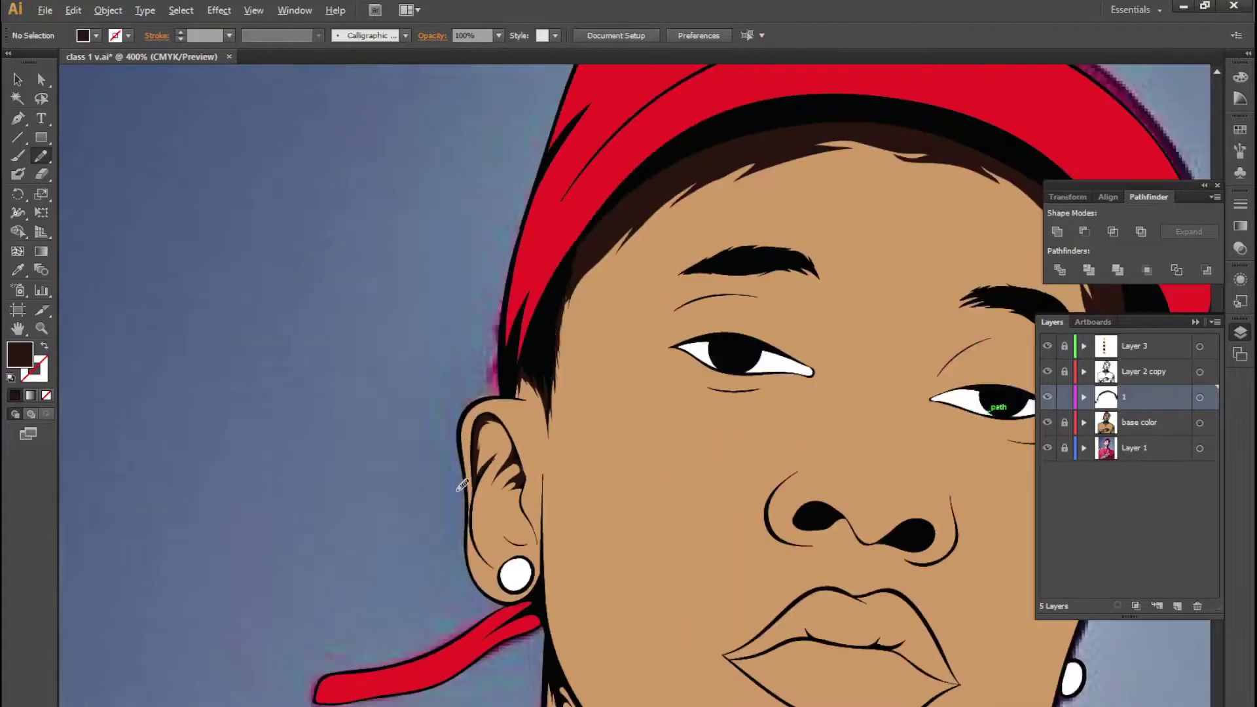
scroll(463, 478, down, 1)
scroll(521, 467, up, 2)
scroll(522, 466, up, 3)
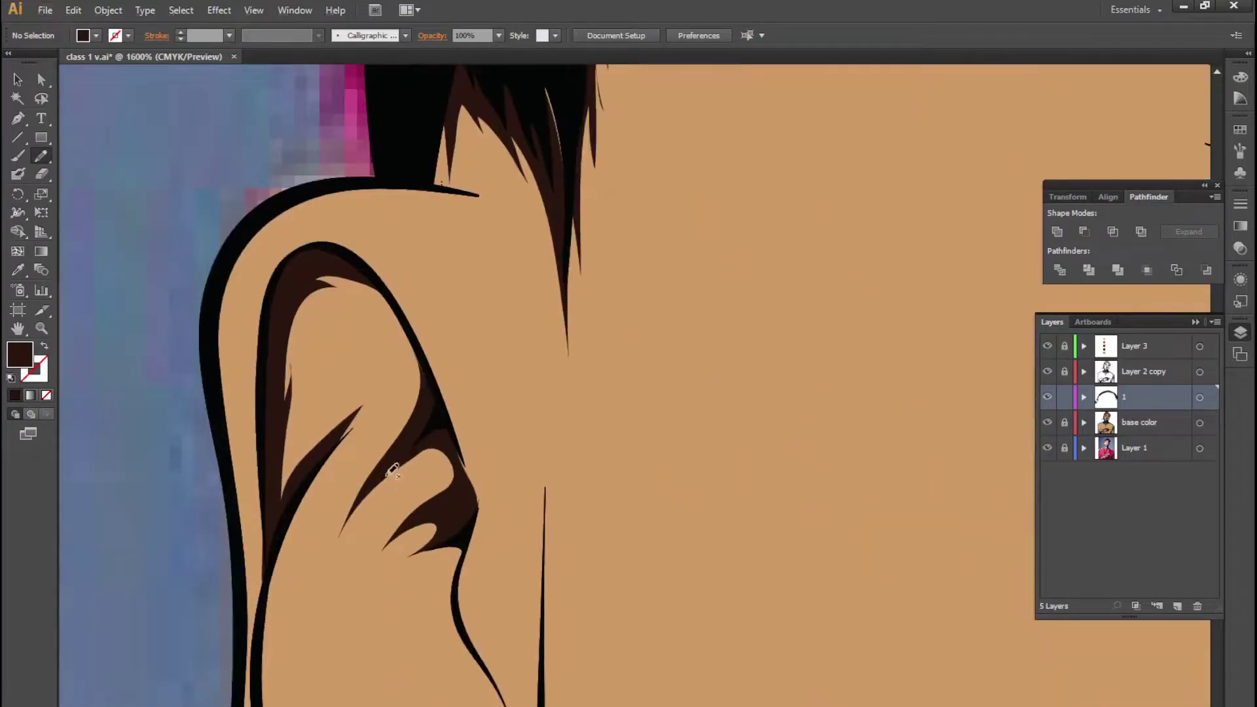
drag(390, 561, 457, 422)
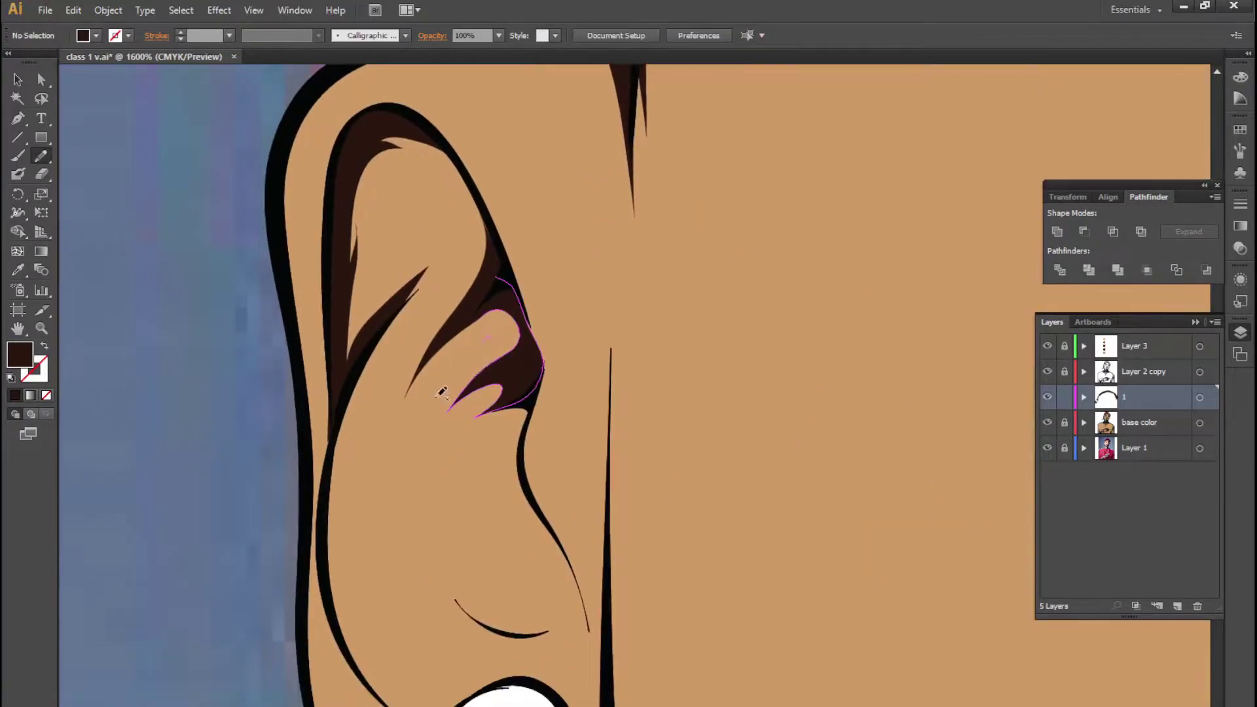
ctrl+click(1048, 423)
drag(436, 489, 462, 434)
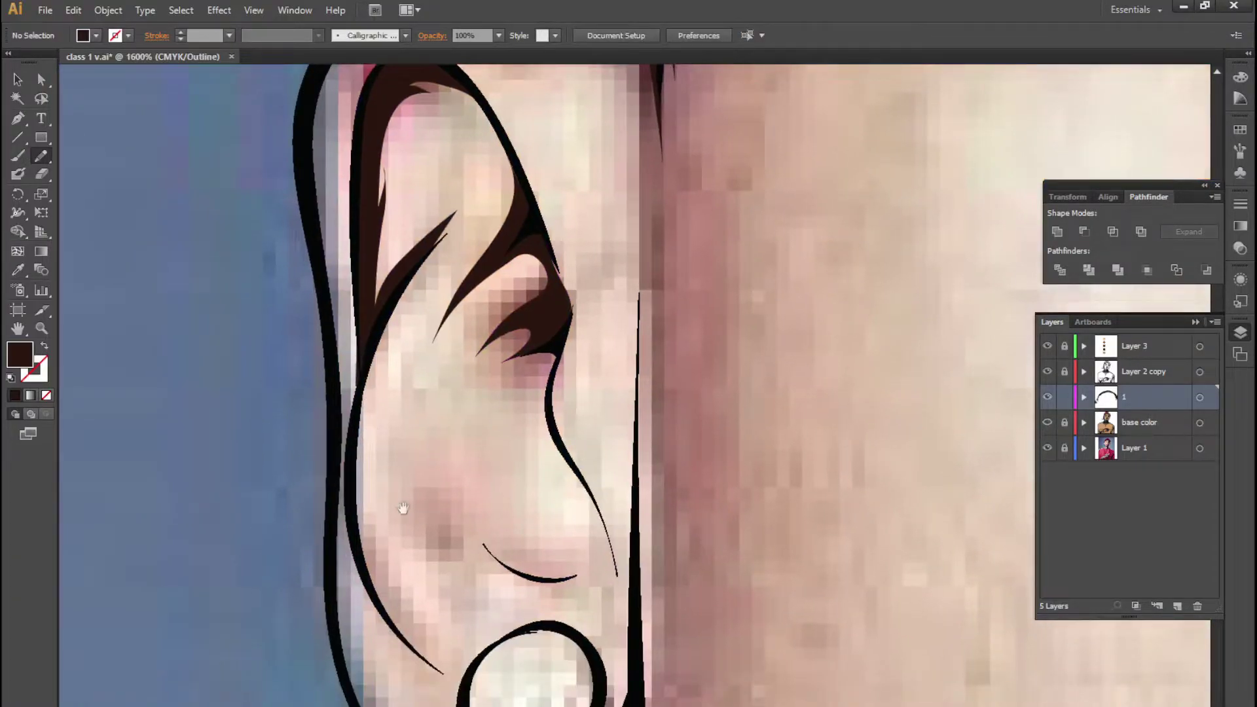
drag(604, 699, 586, 421)
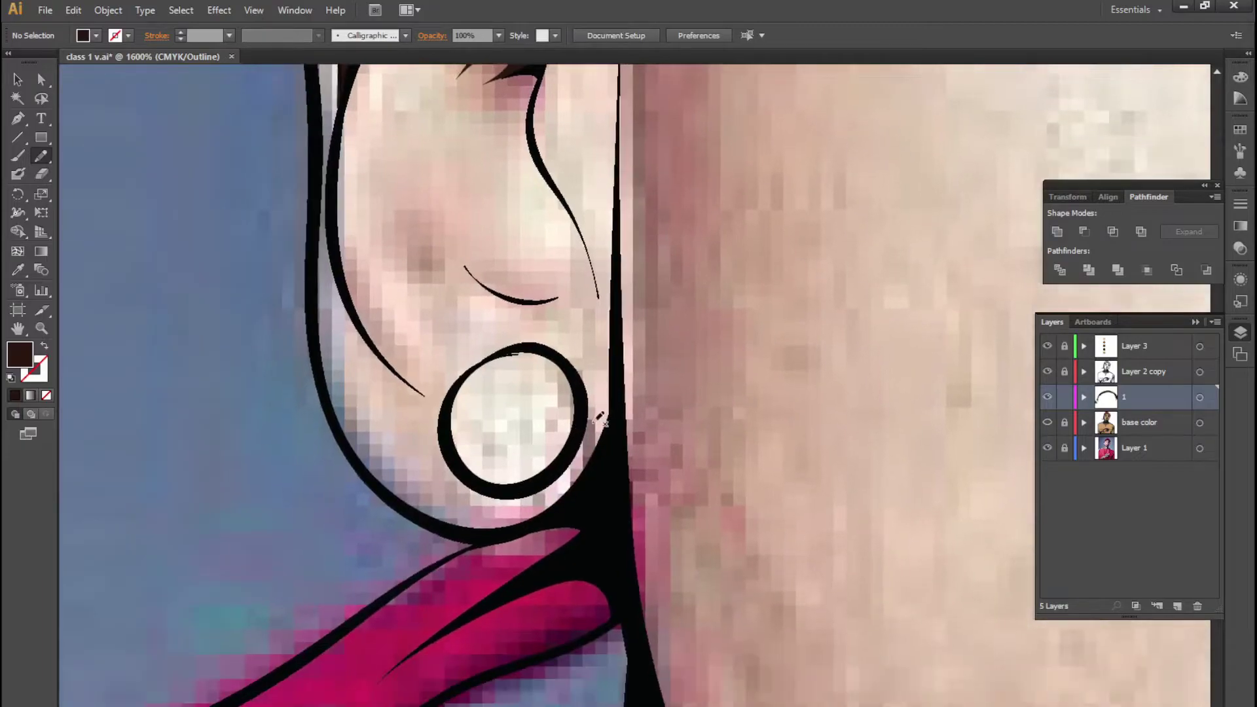
drag(611, 358, 529, 526)
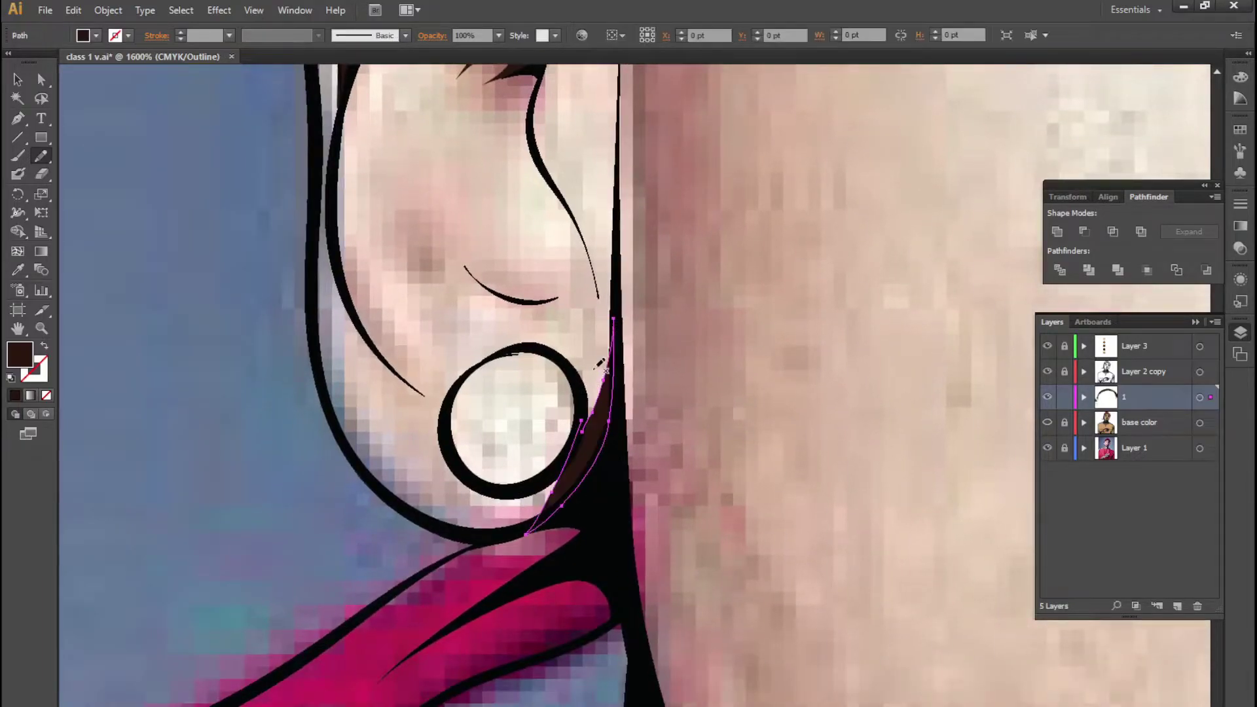
scroll(466, 300, down, 3)
scroll(465, 300, down, 3)
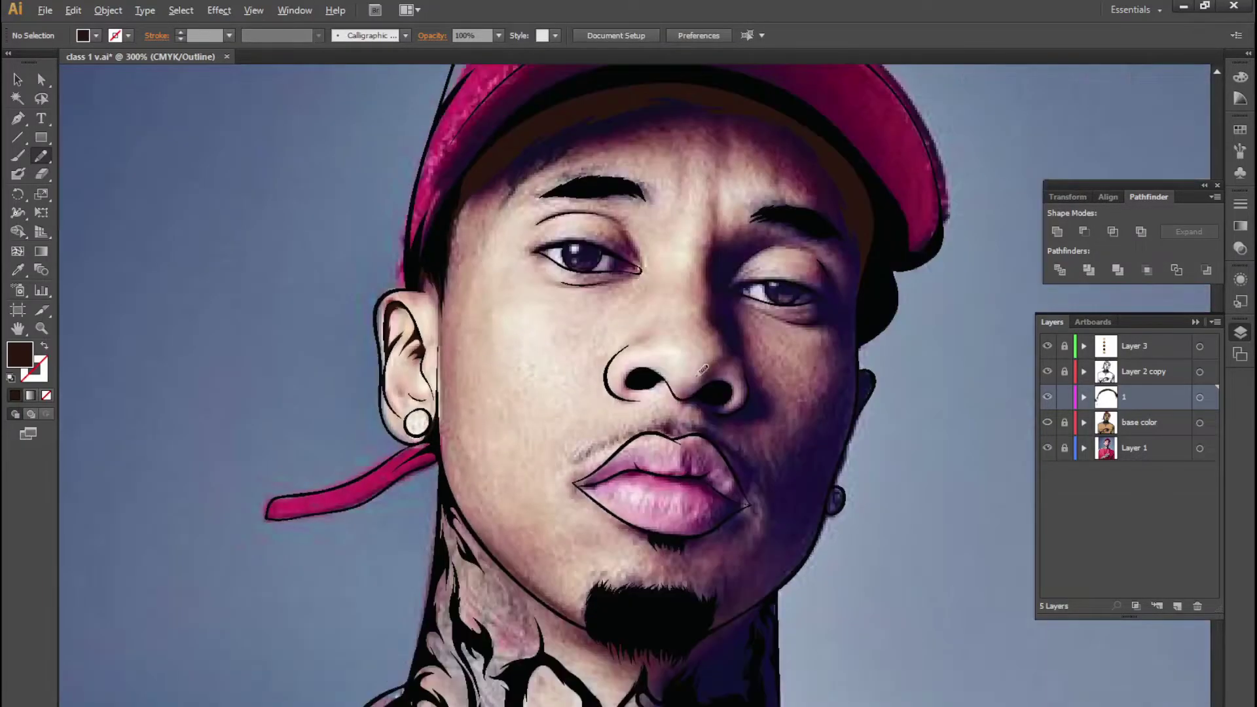
scroll(725, 359, up, 3)
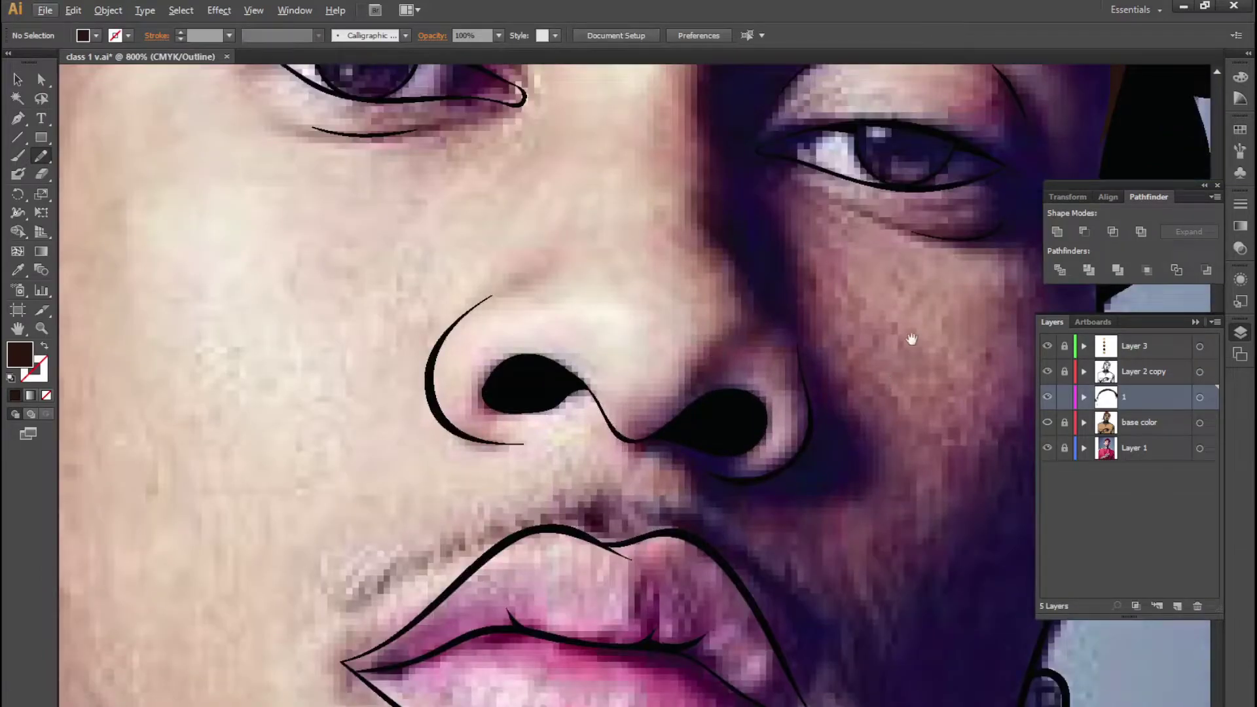
scroll(912, 336, up, 3)
scroll(740, 457, down, 3)
scroll(954, 134, up, 3)
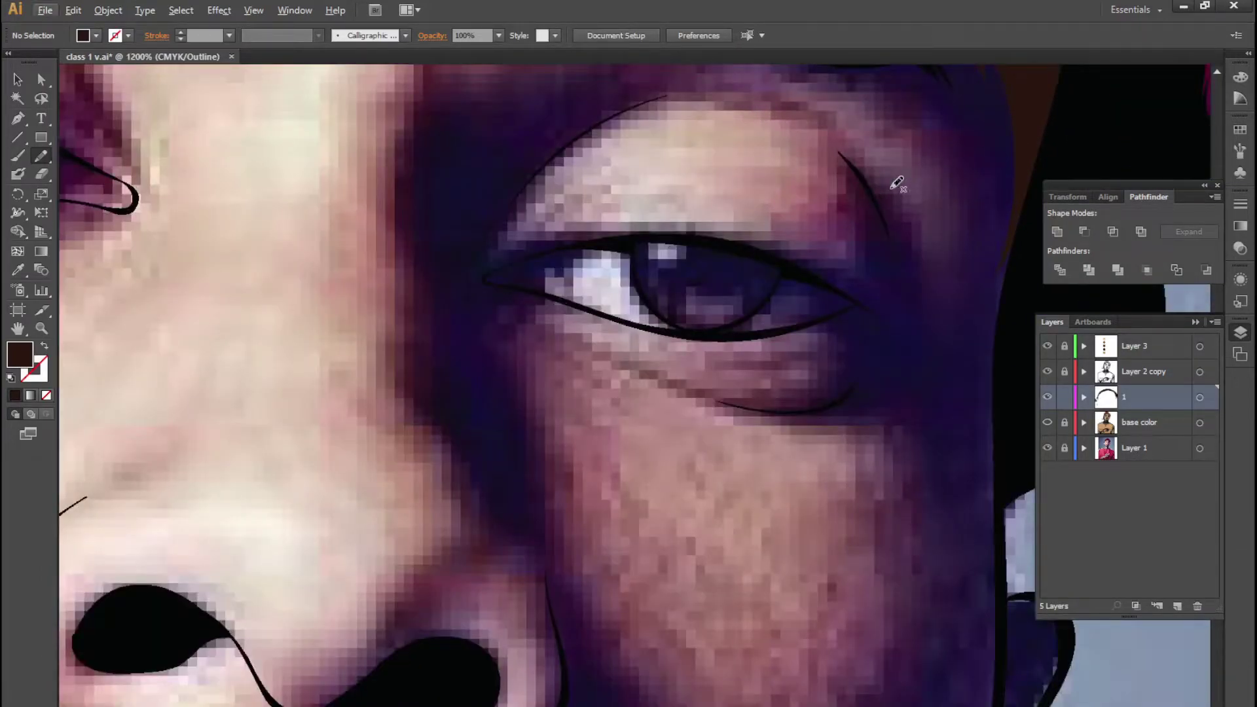
scroll(466, 385, up, 3)
drag(421, 429, 387, 440)
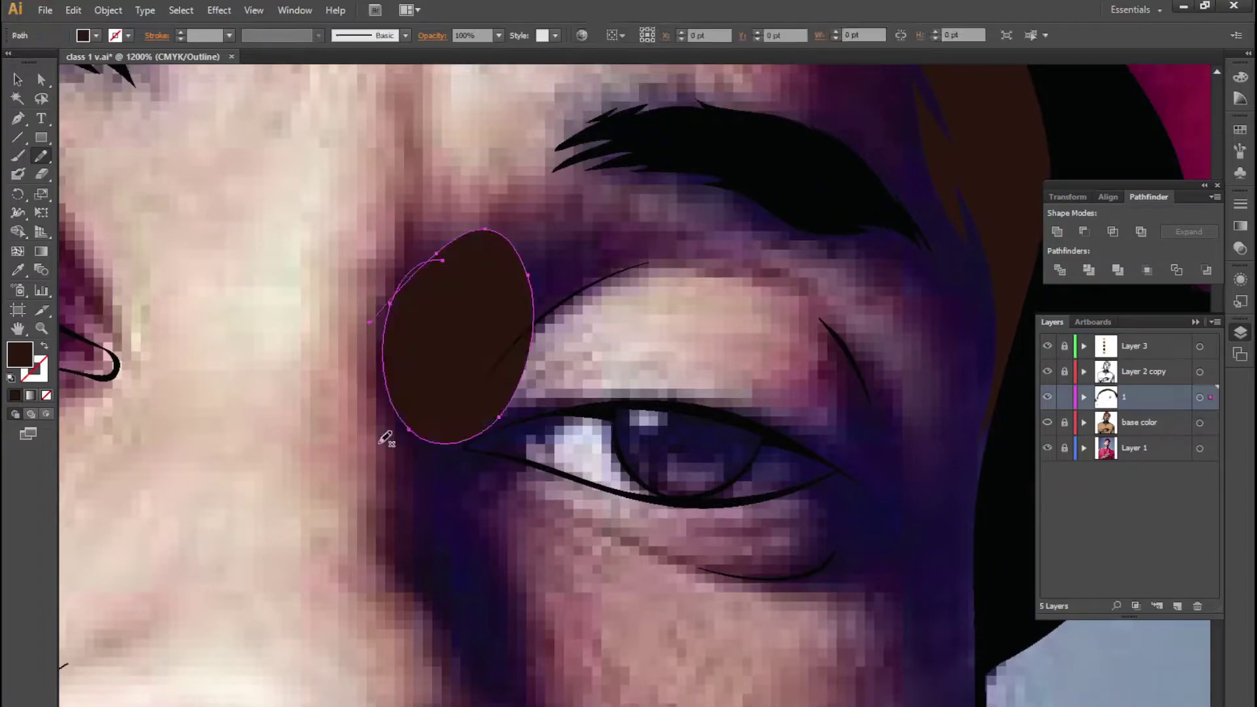
key(ctrl+z)
drag(426, 365, 483, 347)
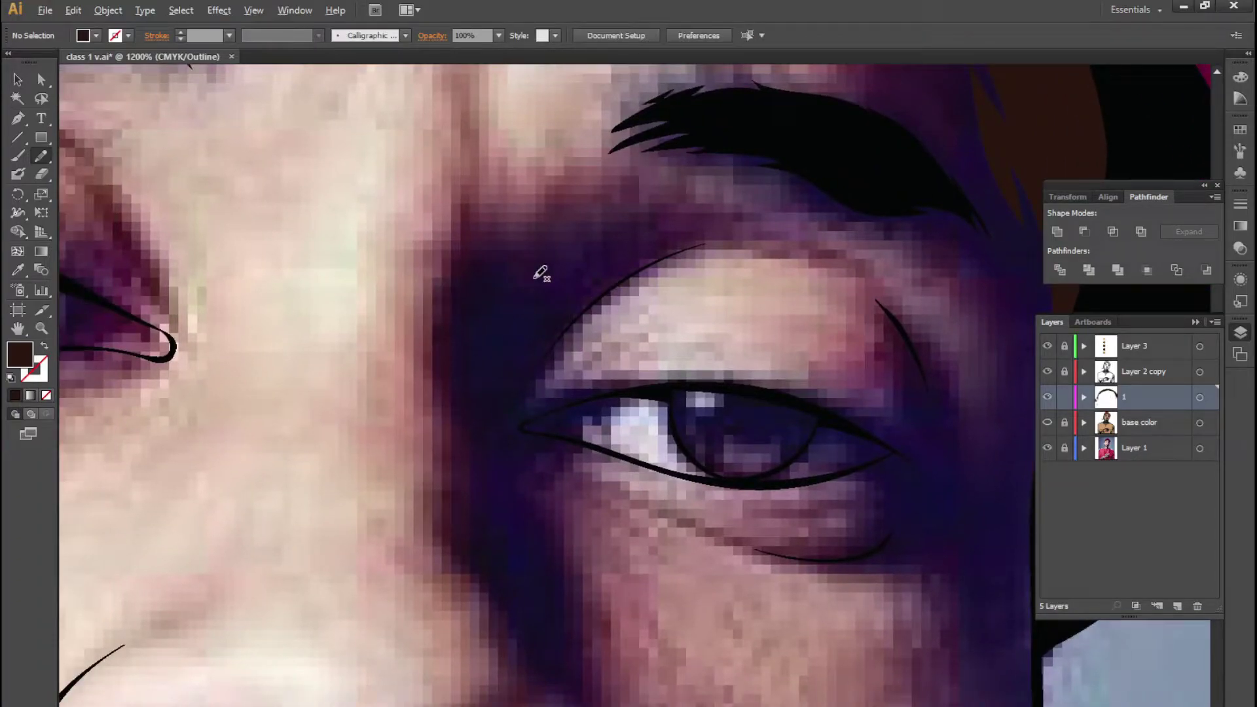
scroll(589, 327, down, 4)
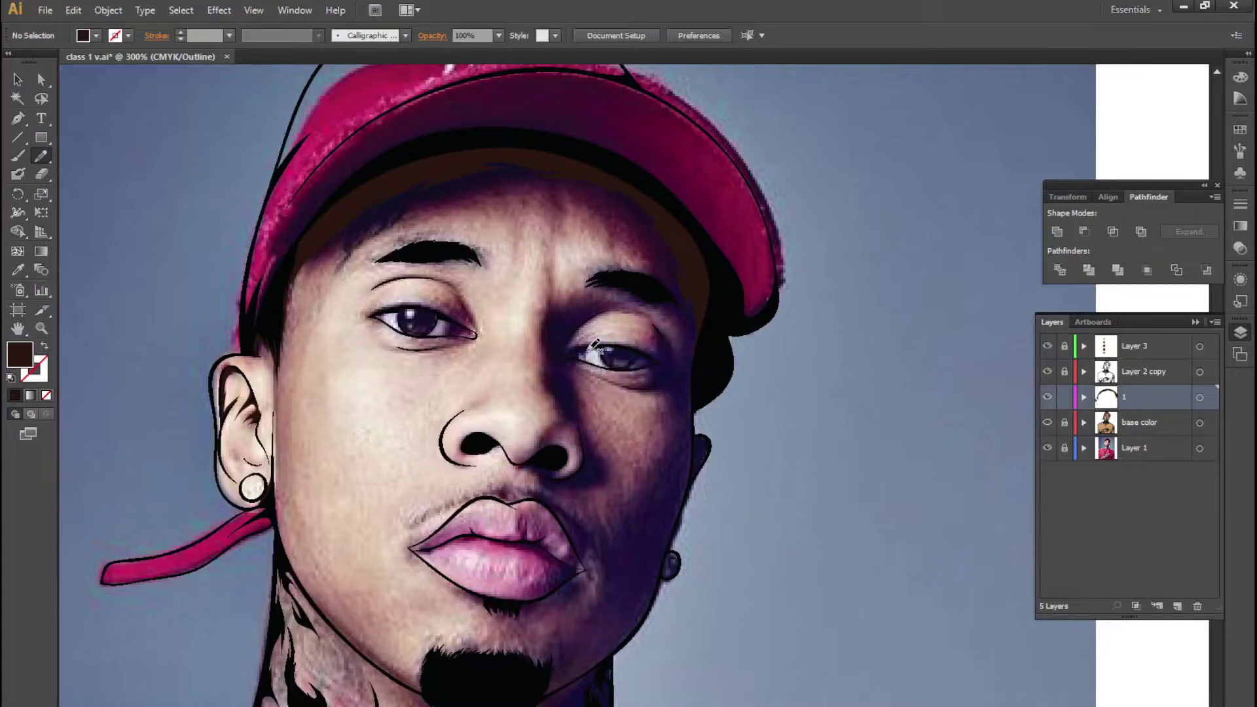
scroll(595, 342, down, 2)
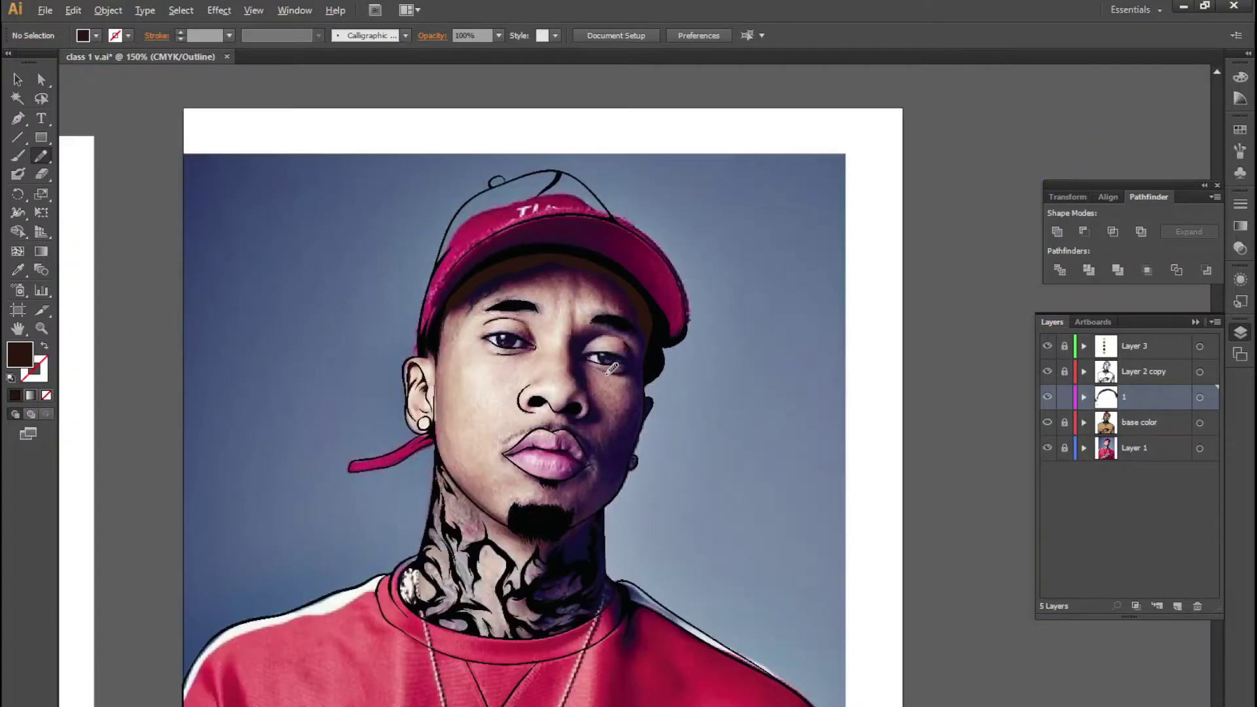
scroll(612, 369, up, 1)
scroll(569, 347, up, 1)
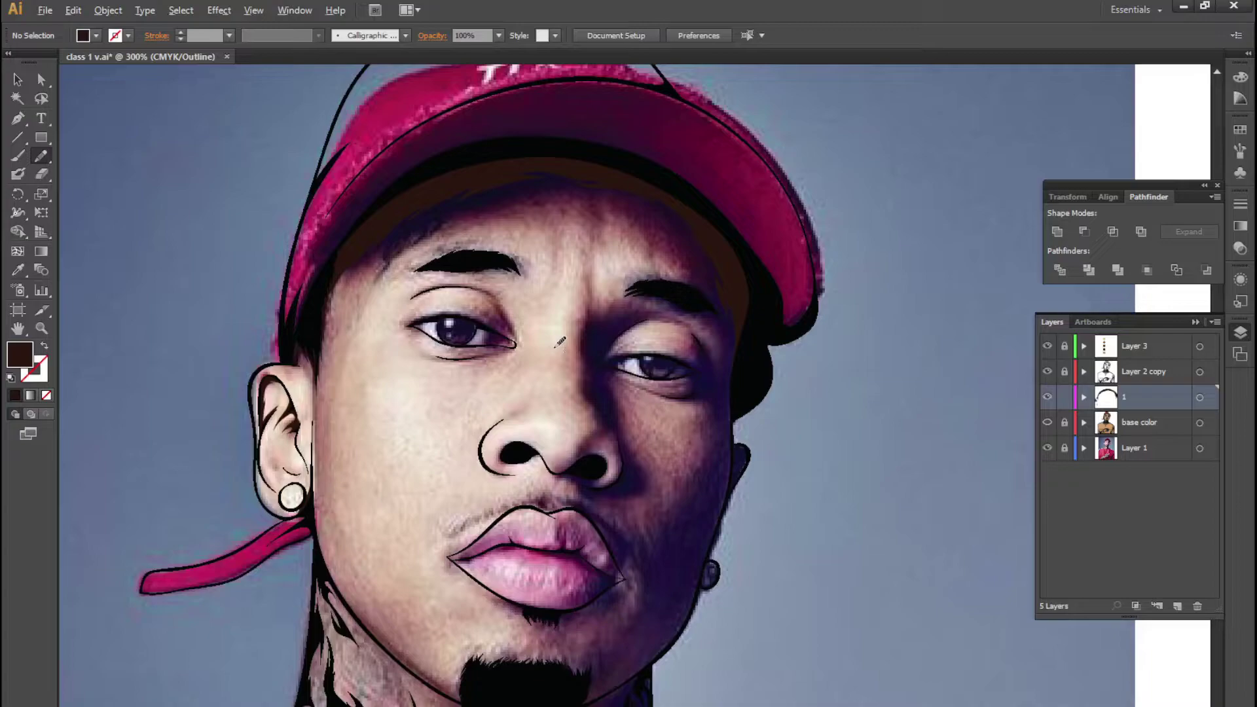
scroll(560, 341, up, 1)
scroll(569, 392, up, 1)
scroll(598, 407, up, 1)
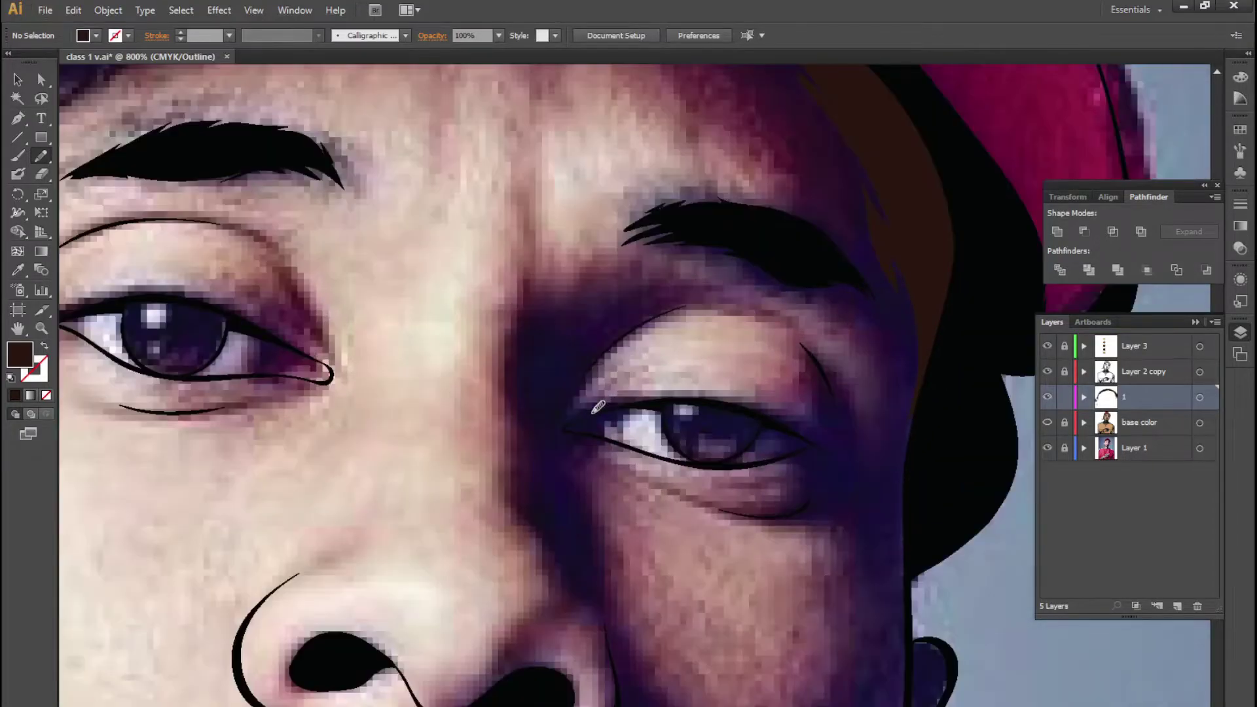
scroll(598, 407, down, 3)
scroll(577, 394, down, 1)
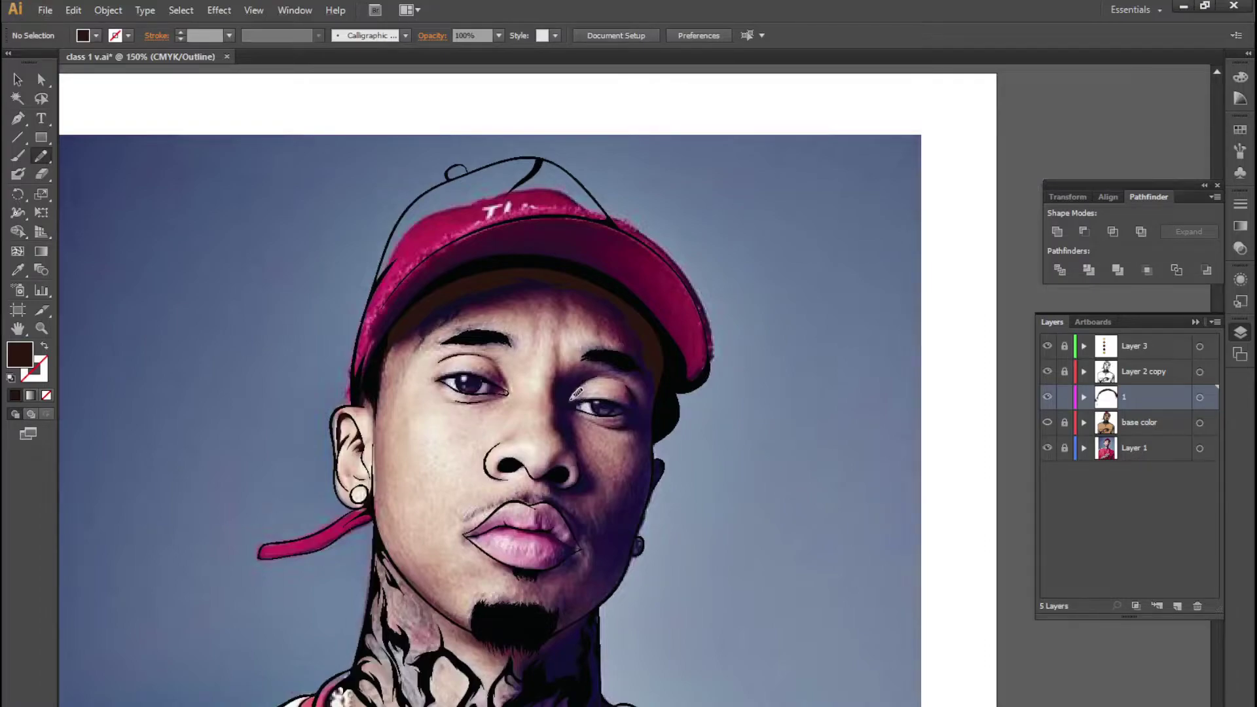
scroll(577, 393, down, 1)
scroll(576, 393, up, 2)
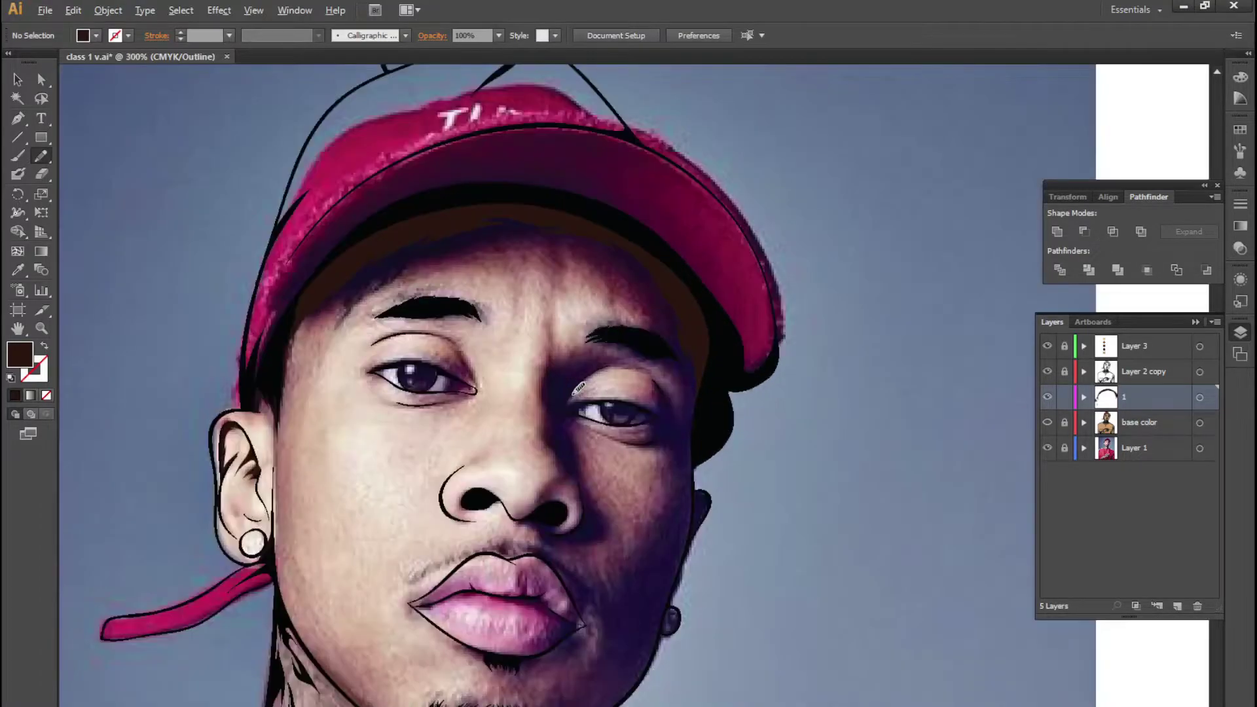
scroll(578, 390, up, 1)
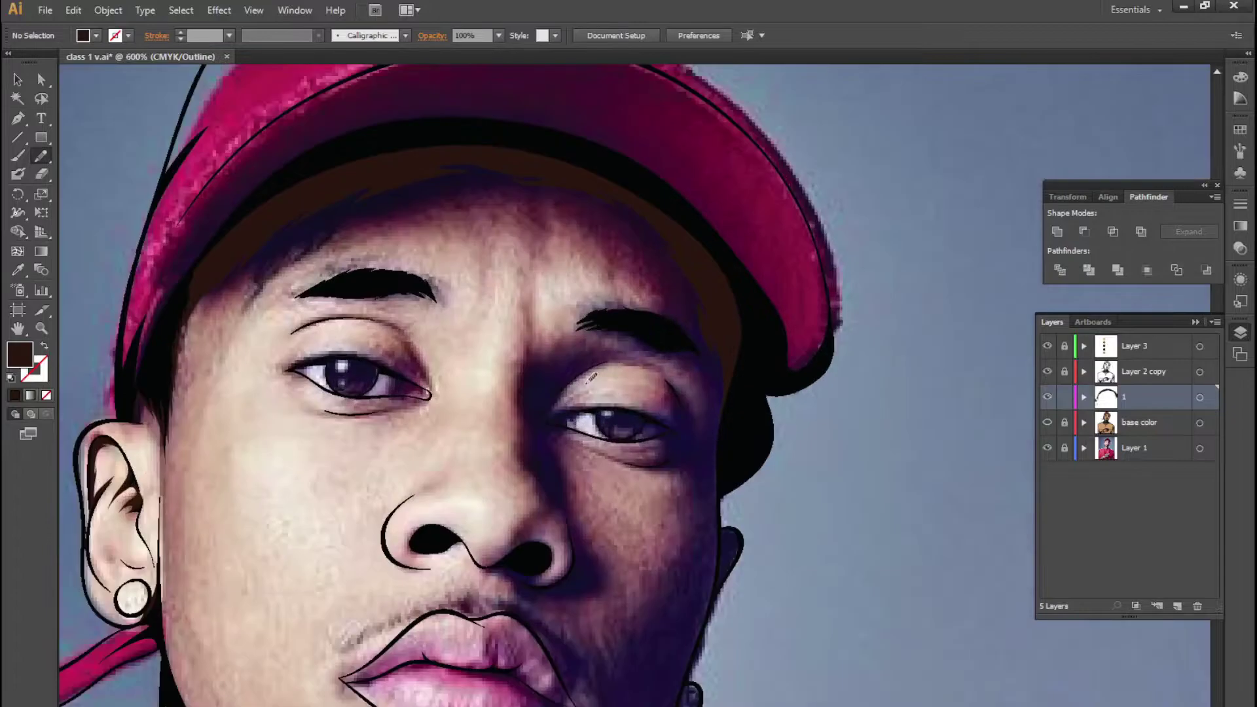
scroll(579, 377, up, 1)
scroll(576, 376, down, 1)
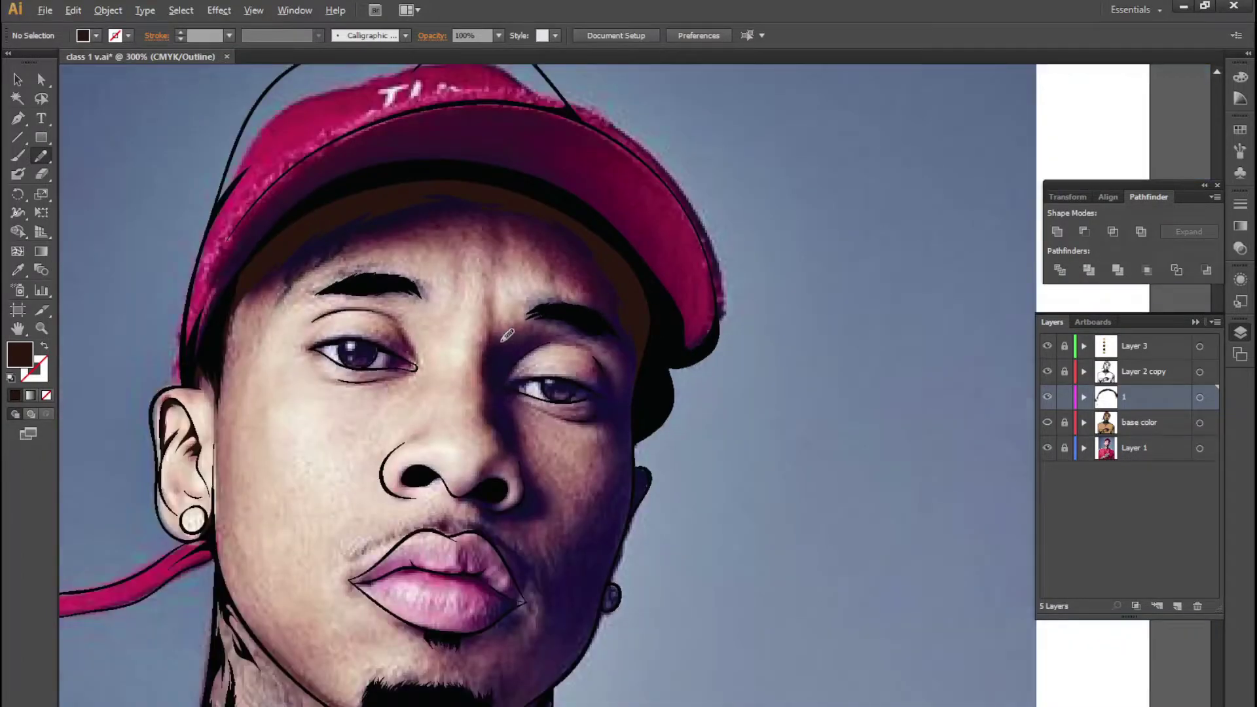
scroll(507, 335, down, 2)
scroll(589, 315, down, 2)
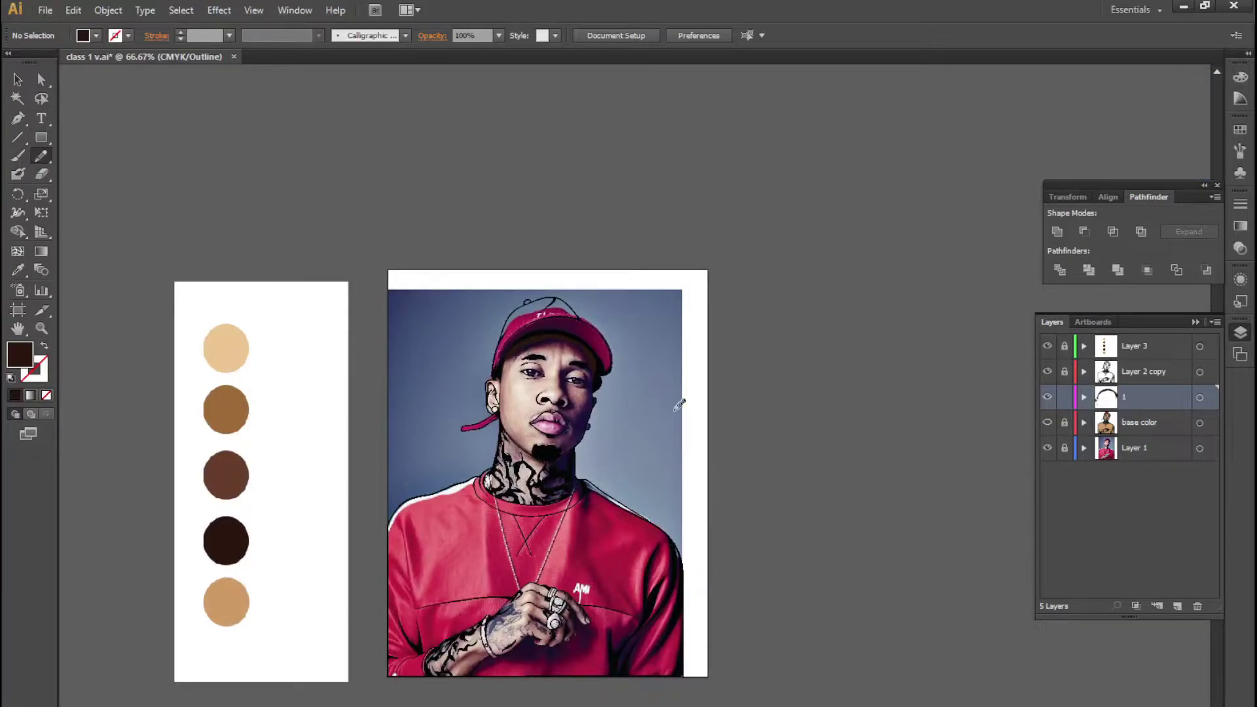
scroll(679, 405, up, 1)
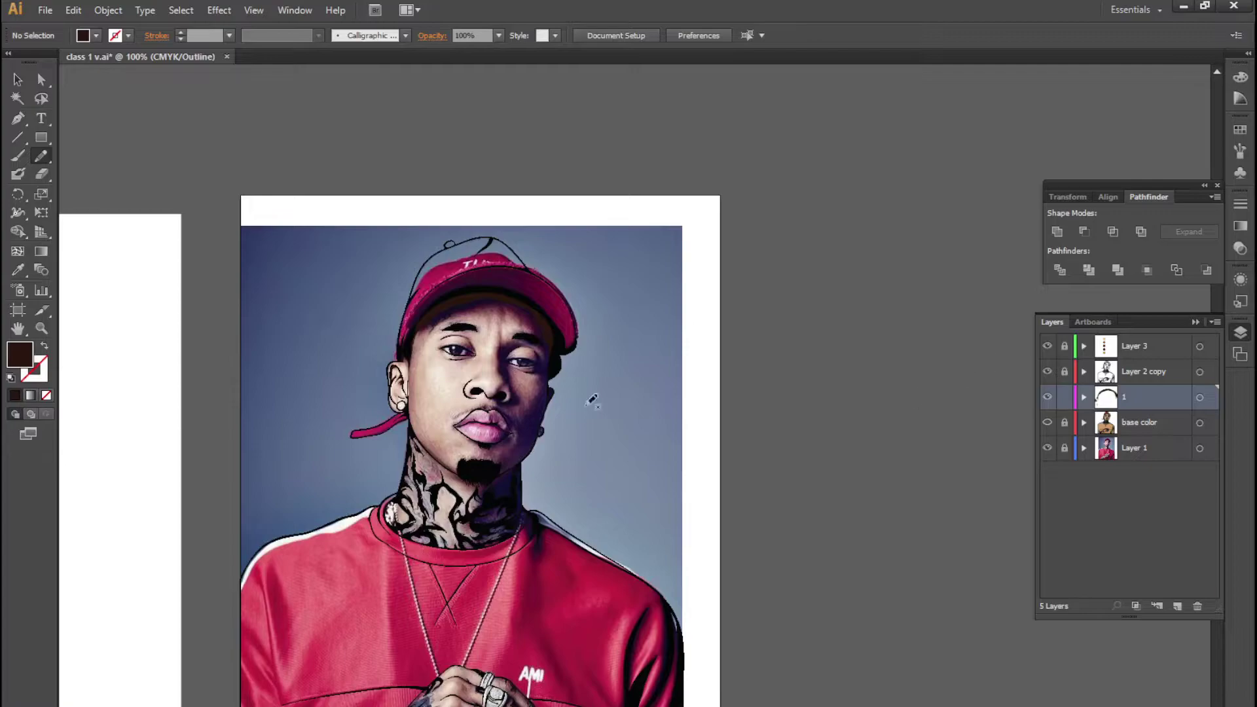
scroll(592, 400, up, 1)
scroll(510, 446, up, 2)
scroll(448, 483, up, 2)
scroll(447, 484, up, 2)
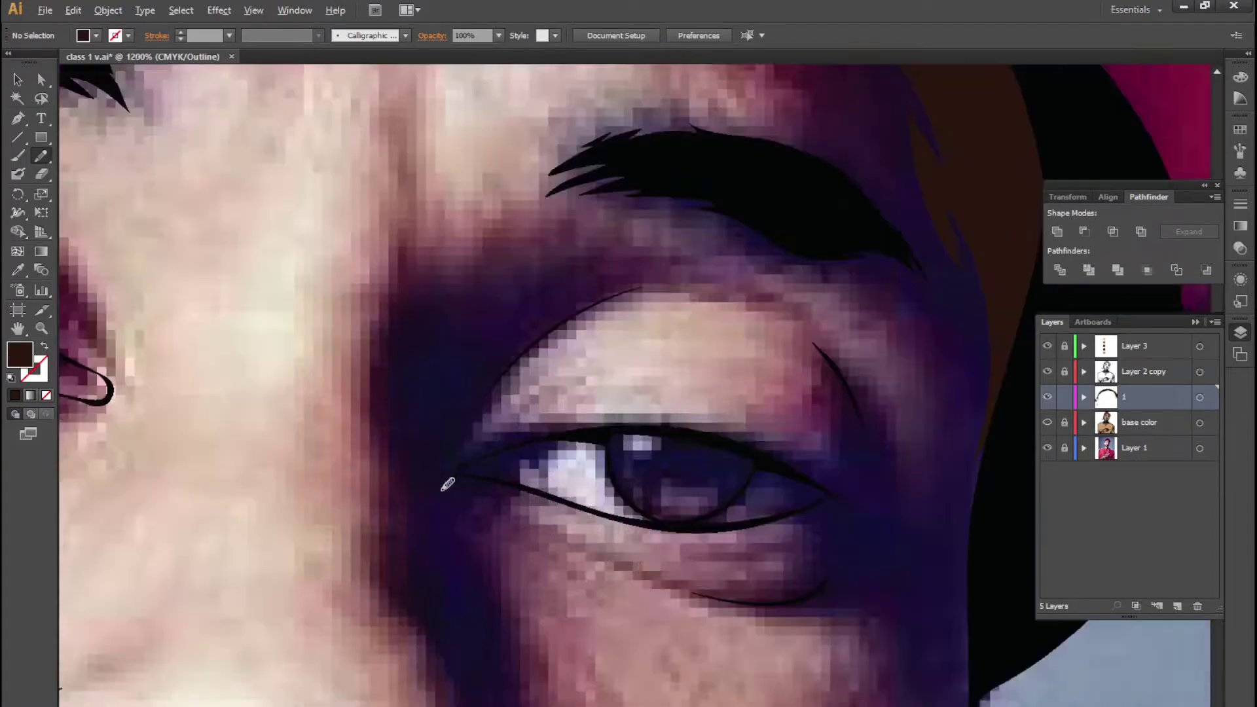
scroll(458, 448, down, 4)
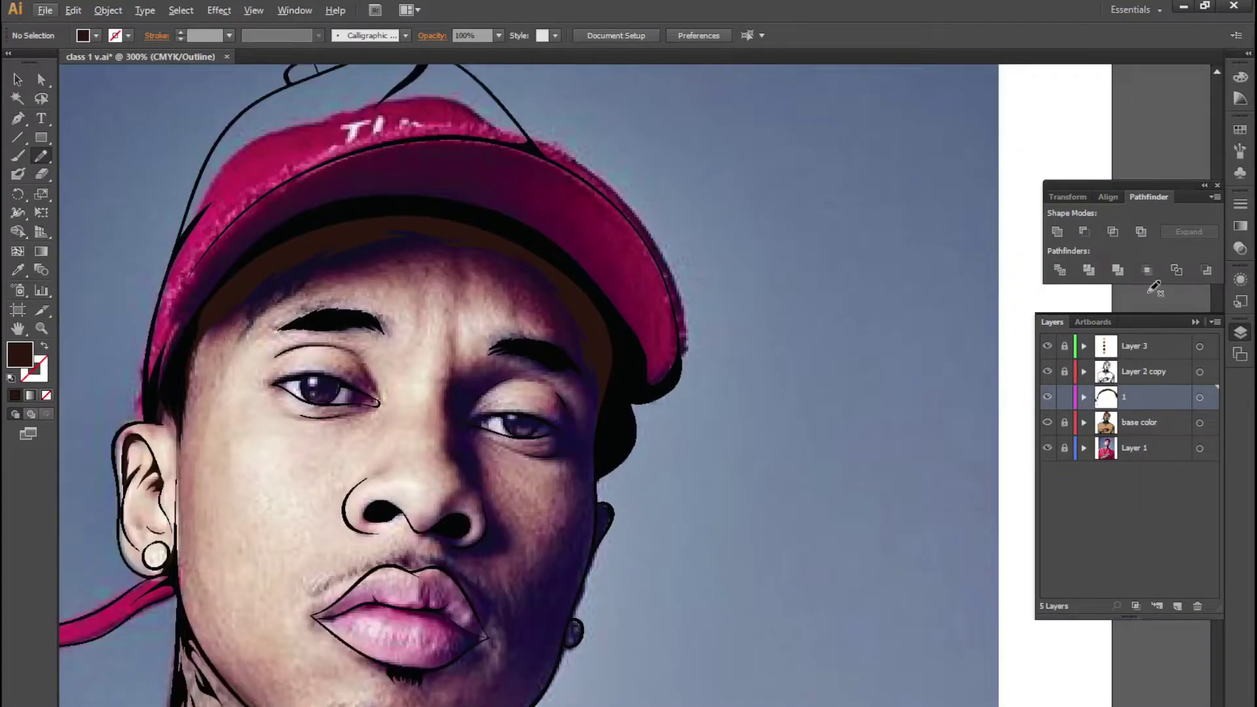
scroll(596, 409, down, 1)
scroll(595, 409, down, 1)
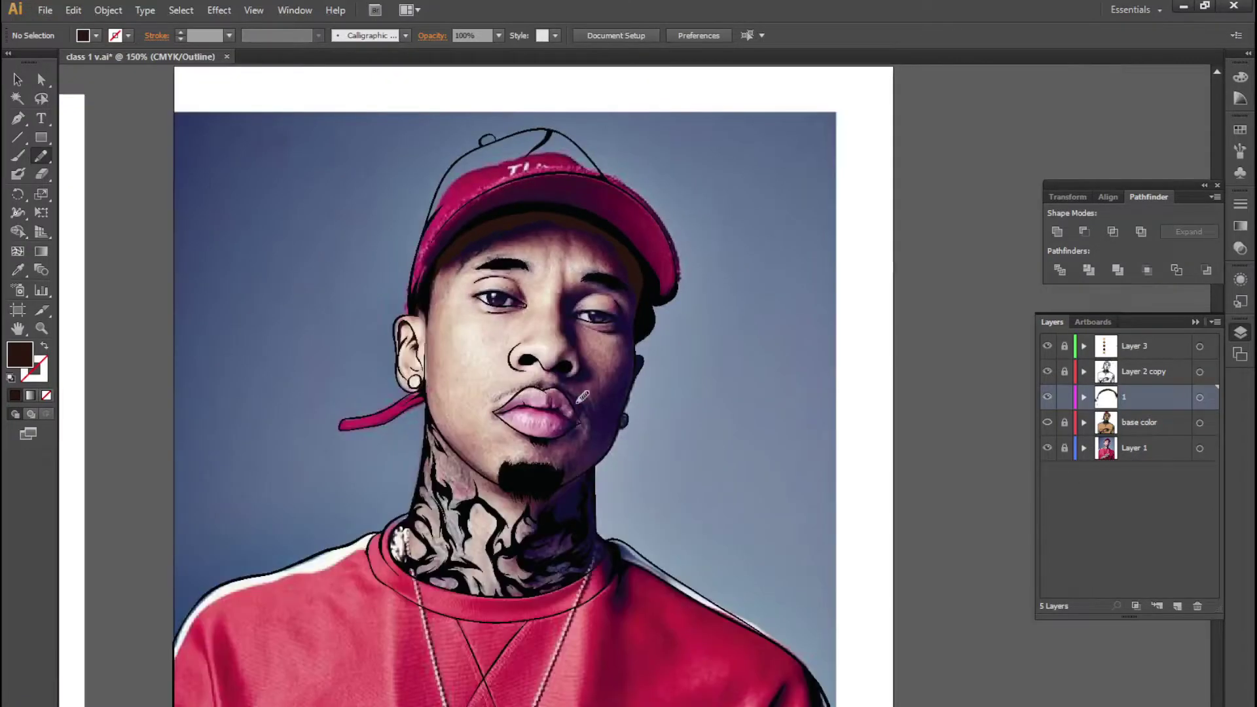
scroll(597, 412, up, 3)
scroll(600, 413, up, 1)
scroll(600, 412, down, 2)
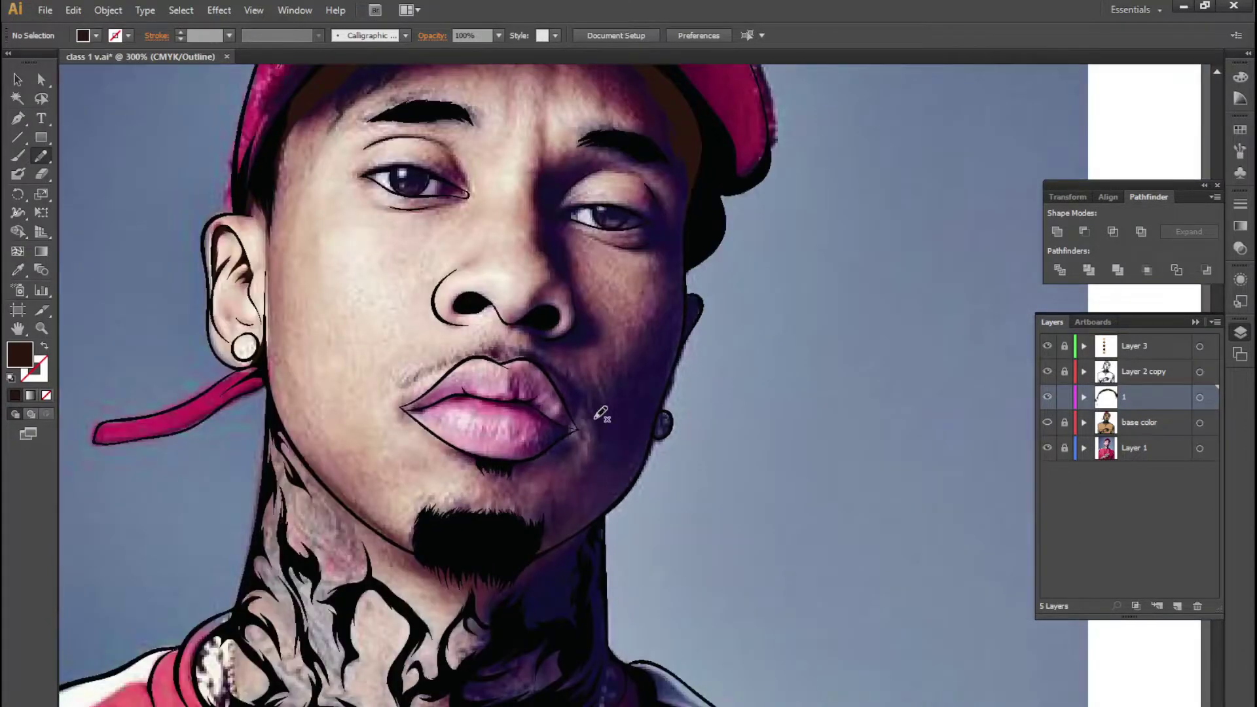
scroll(575, 172, up, 2)
scroll(580, 147, up, 1)
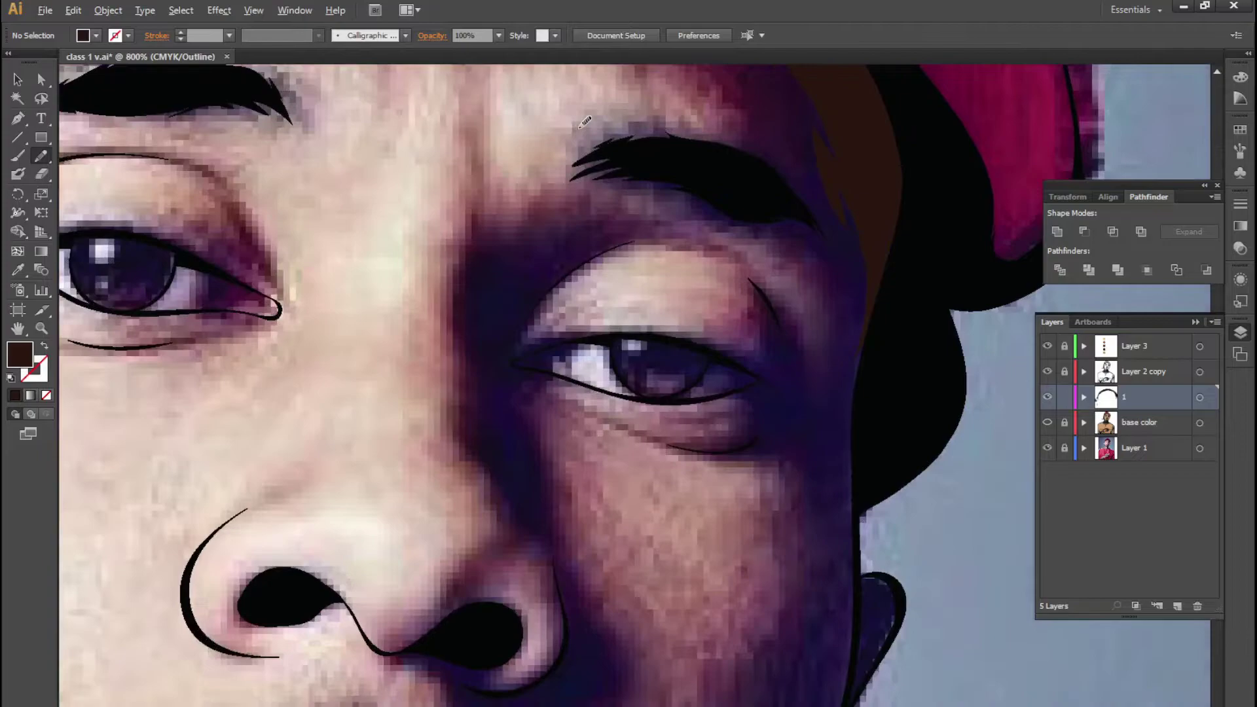
scroll(543, 350, up, 1)
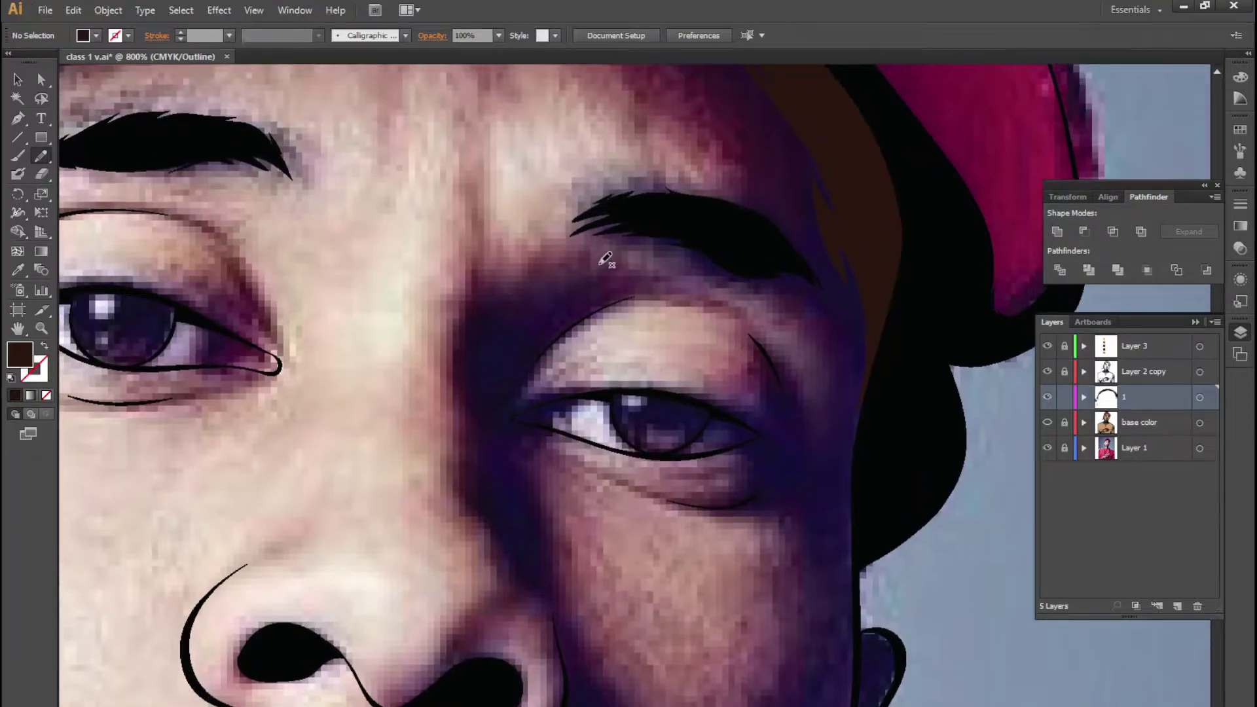
Start a shadow at the brow and compare the shading against the flat colours in Preview
mouse_move(591, 257)
mouse_down()
mouse_move(472, 301)
mouse_move(491, 519)
mouse_move(546, 401)
mouse_move(665, 275)
mouse_move(589, 258)
mouse_up()
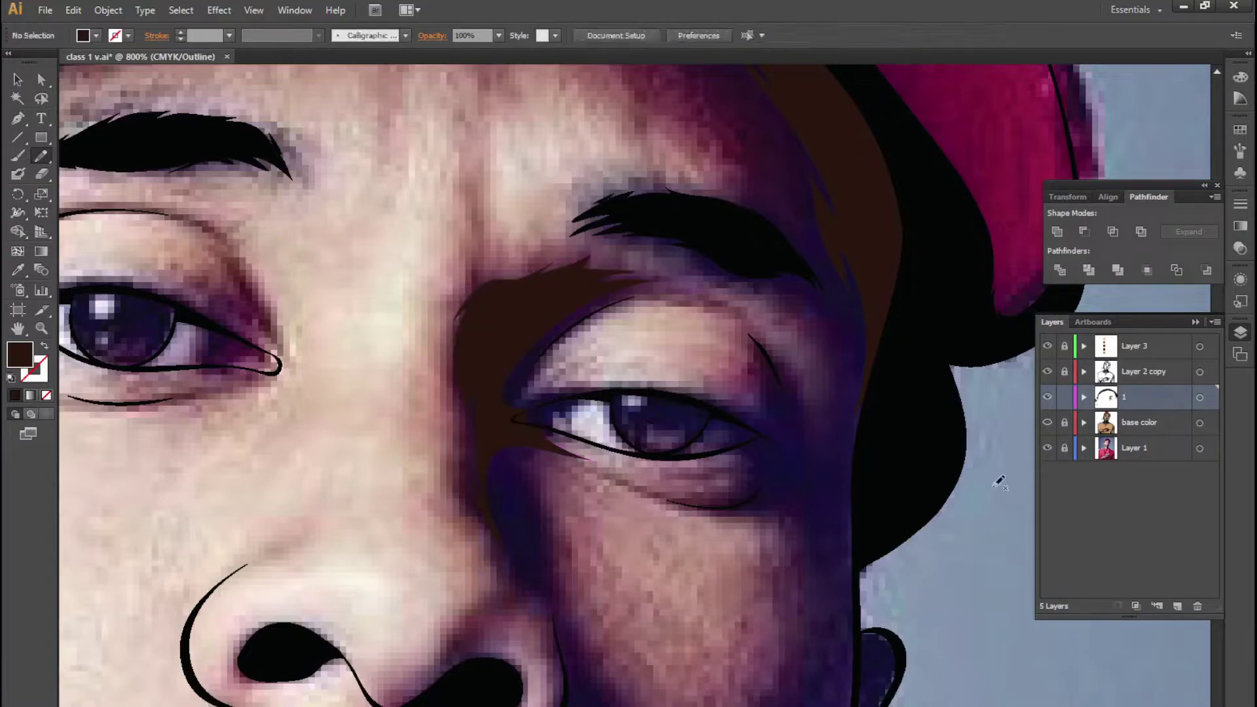
click(1048, 423)
key(ctrl+y)
scroll(522, 359, down, 5)
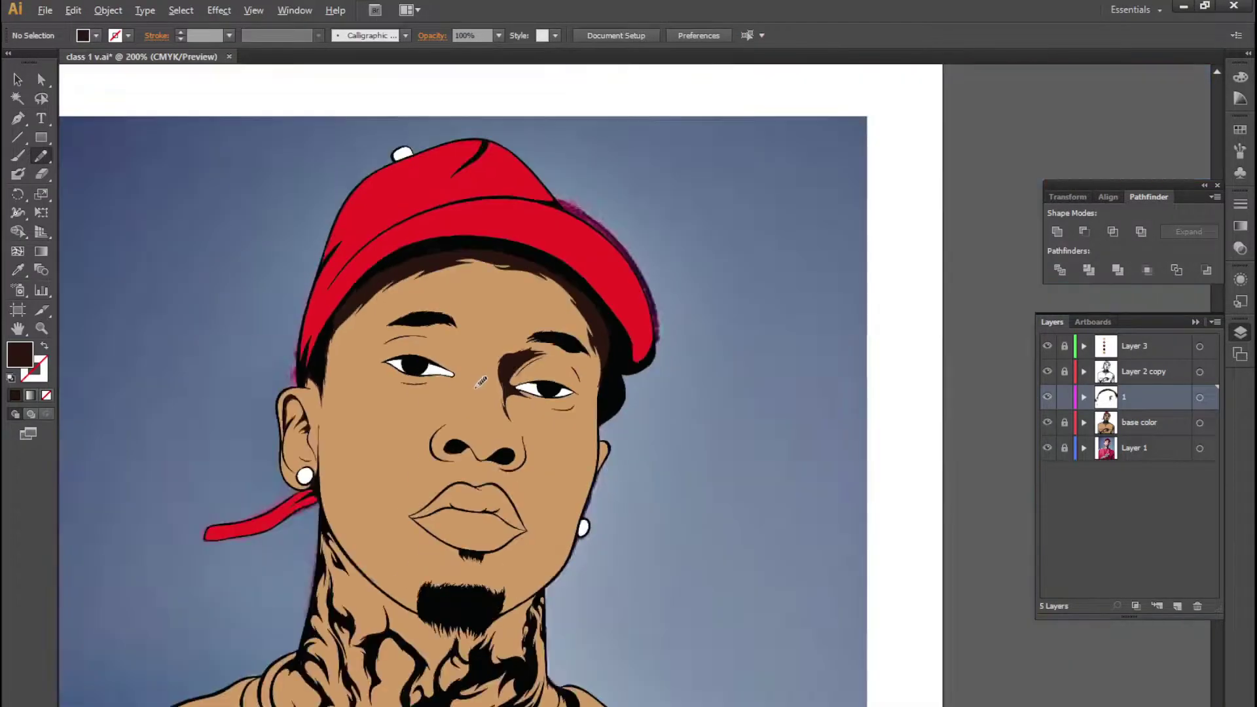
scroll(523, 358, up, 5)
key(ctrl+y)
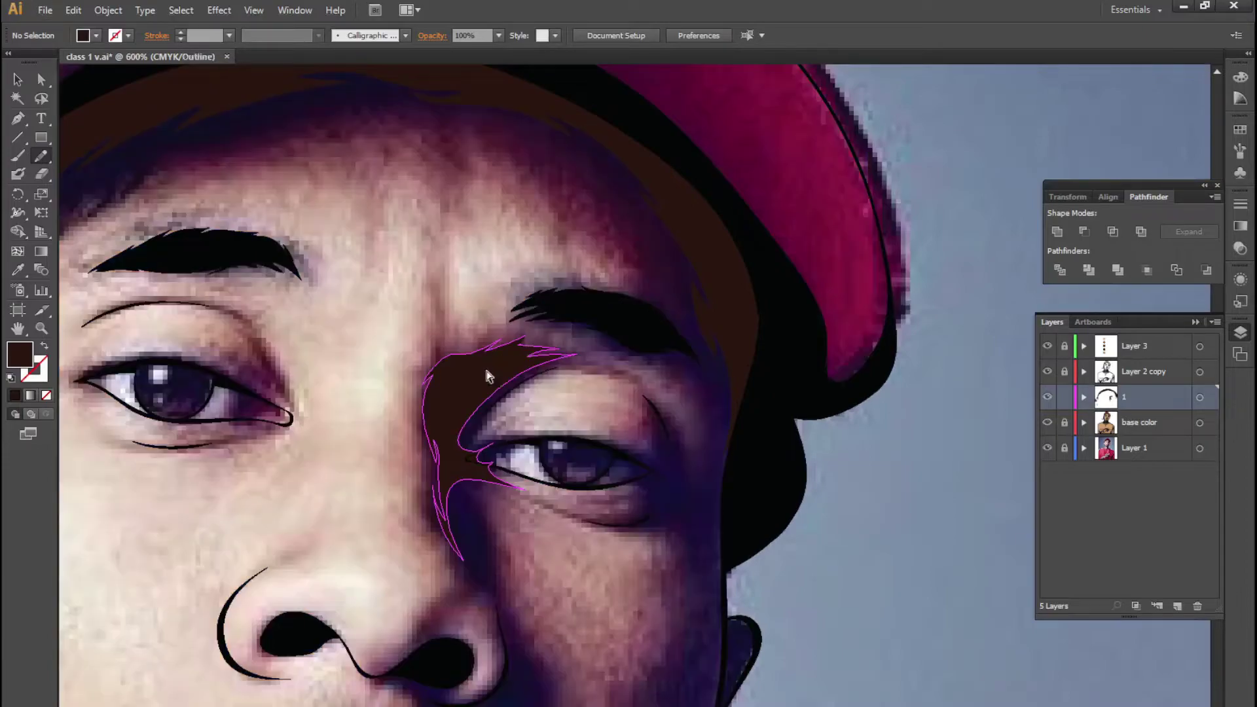
scroll(565, 366, down, 4)
scroll(669, 398, up, 5)
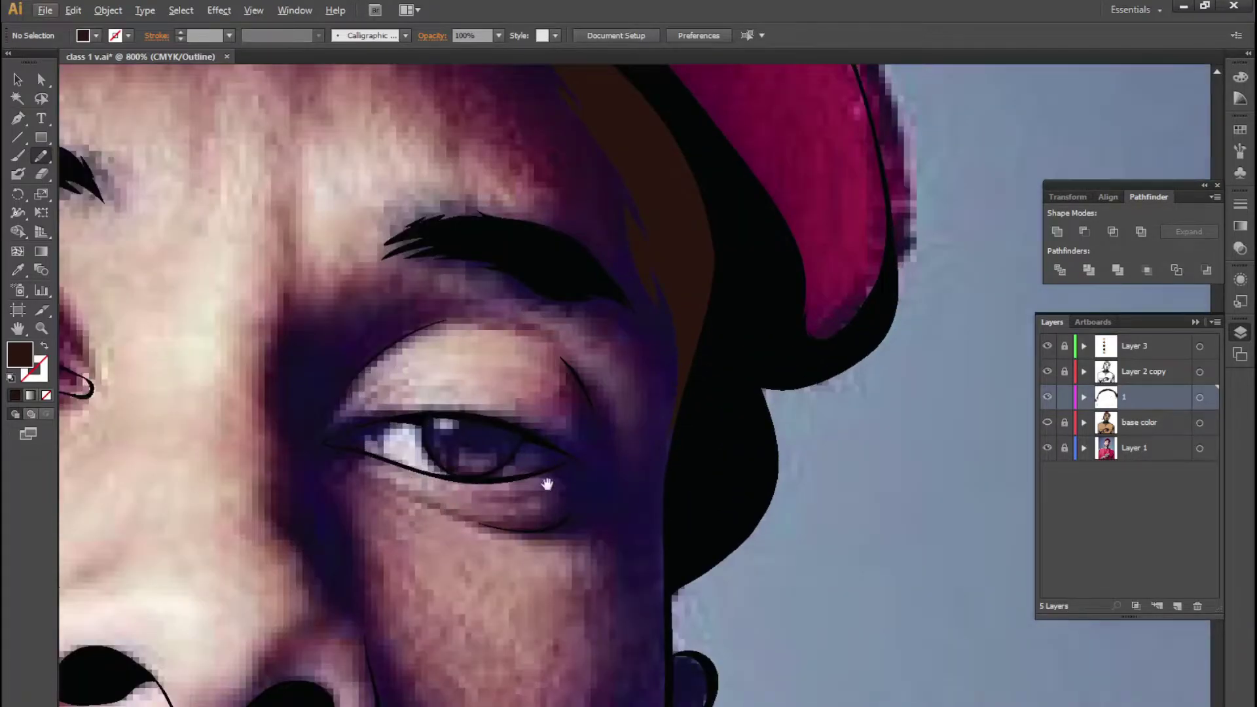
drag(547, 485, 542, 367)
Draw a brown shadow from the brow down the face edge and around the right ear
mouse_move(618, 183)
mouse_down()
mouse_move(652, 249)
mouse_move(654, 658)
mouse_move(698, 230)
mouse_move(598, 191)
mouse_up()
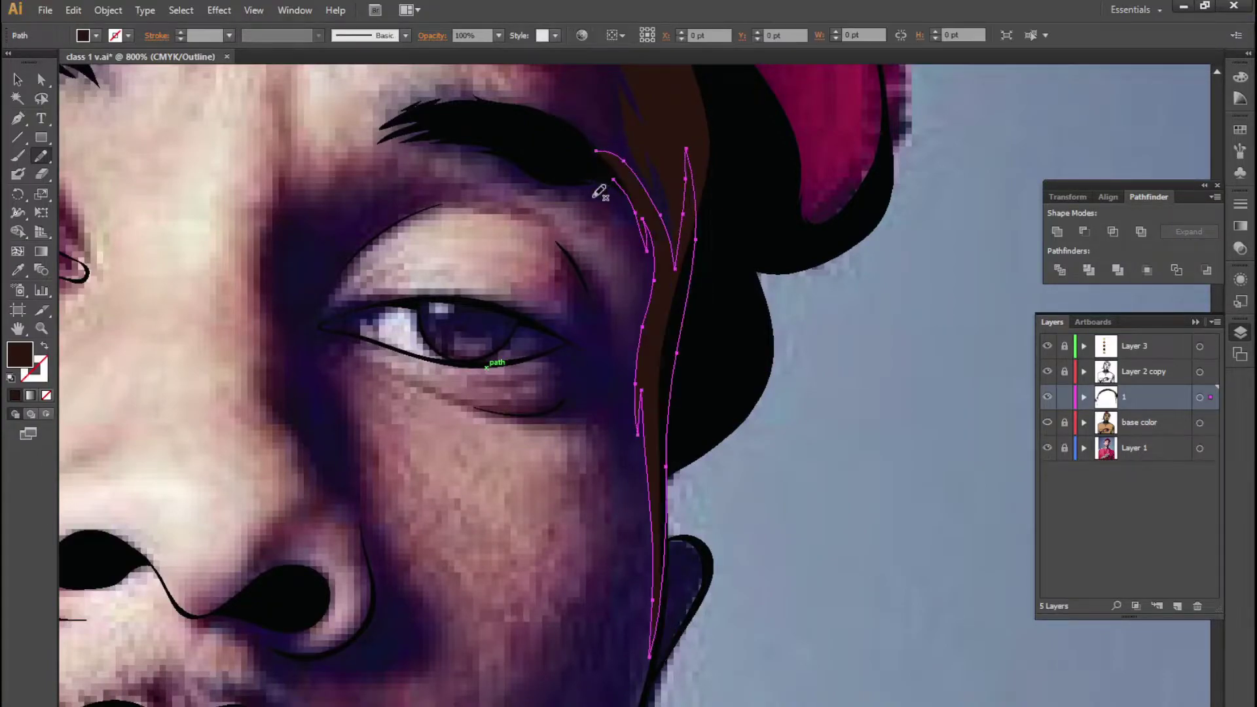
drag(622, 491, 656, 219)
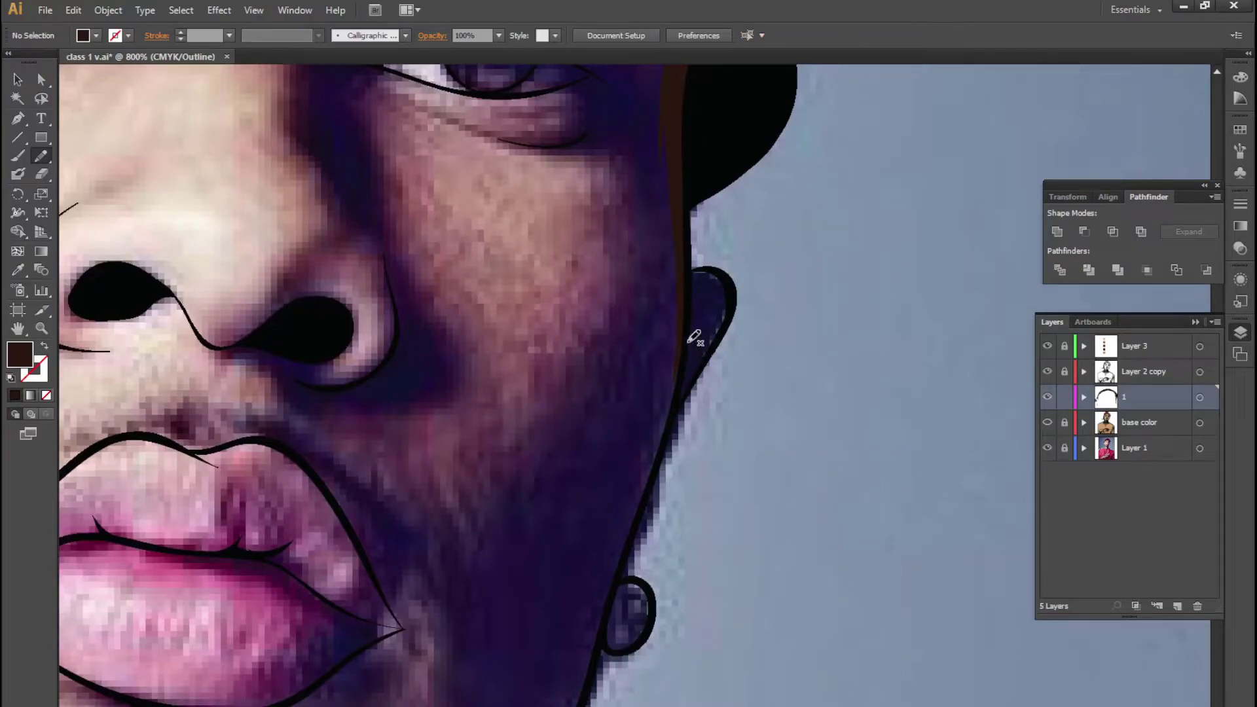
drag(696, 269, 694, 341)
scroll(694, 338, down, 3)
scroll(694, 337, left, 2)
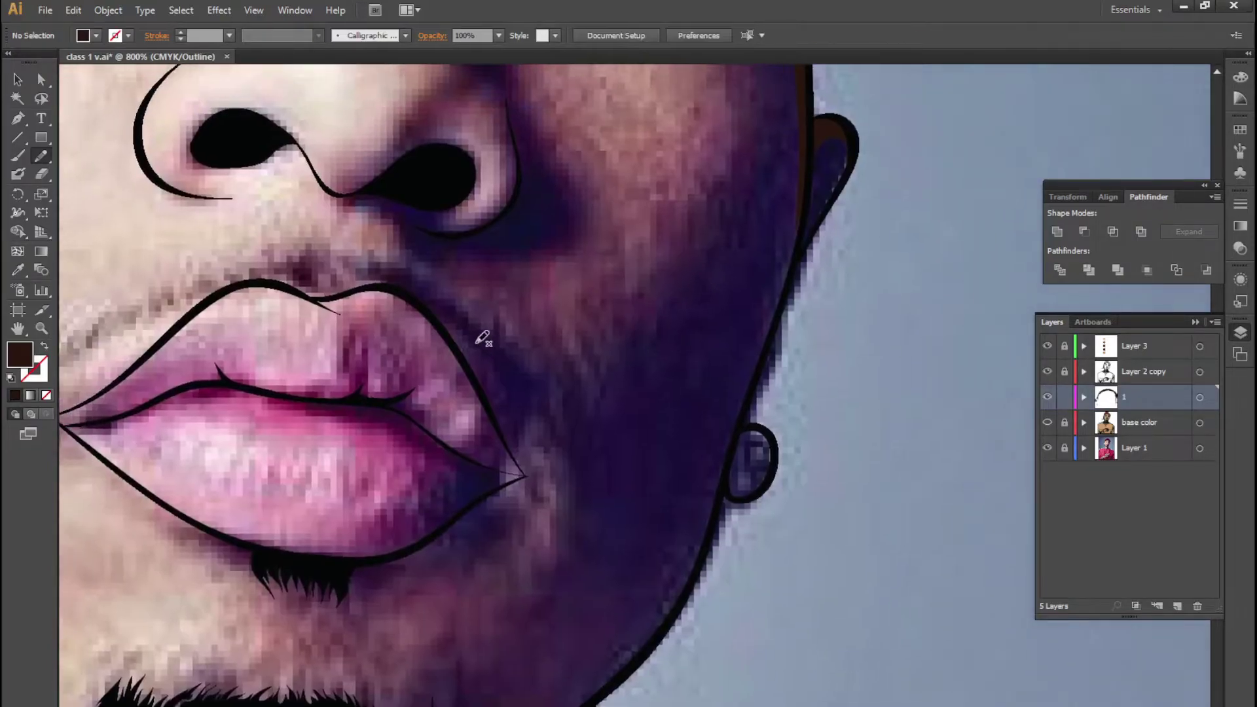
Draw a dark brown shadow loop around the nostril and check it in full colour
drag(398, 210, 410, 269)
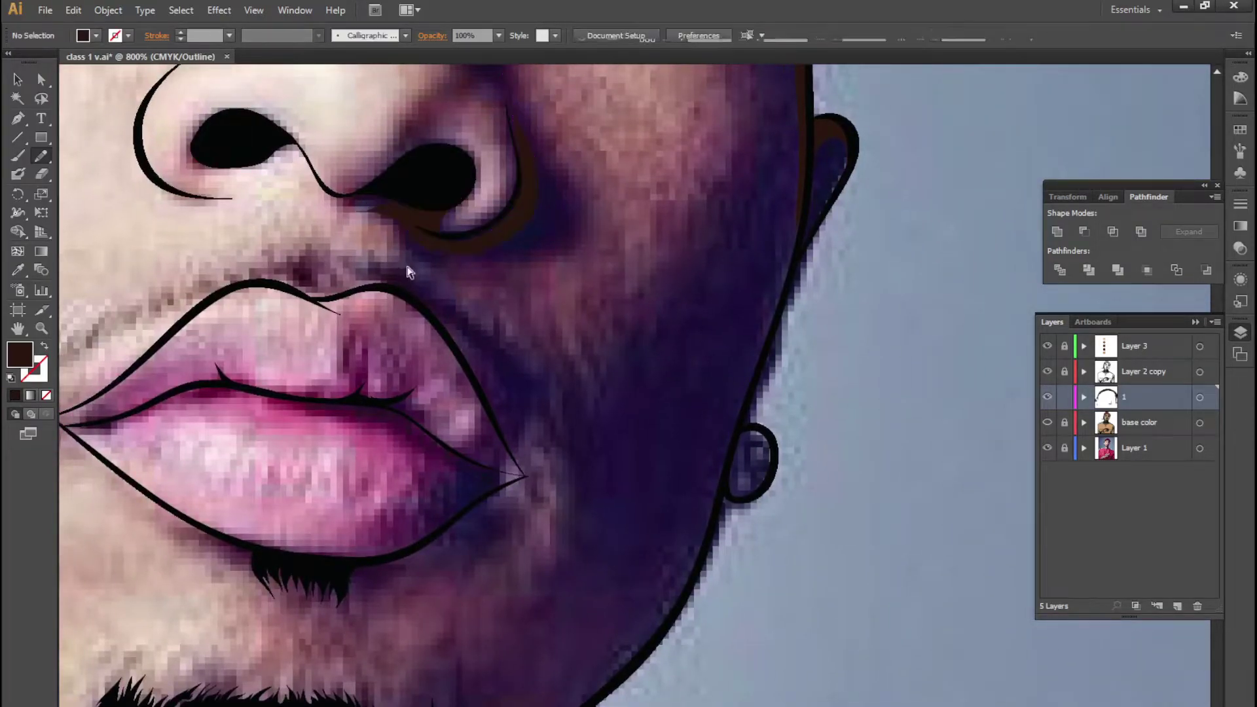
scroll(445, 314, up, 3)
mouse_move(540, 249)
mouse_down()
mouse_move(292, 507)
mouse_move(308, 504)
mouse_up()
key(ctrl+y)
scroll(504, 563, down, 2)
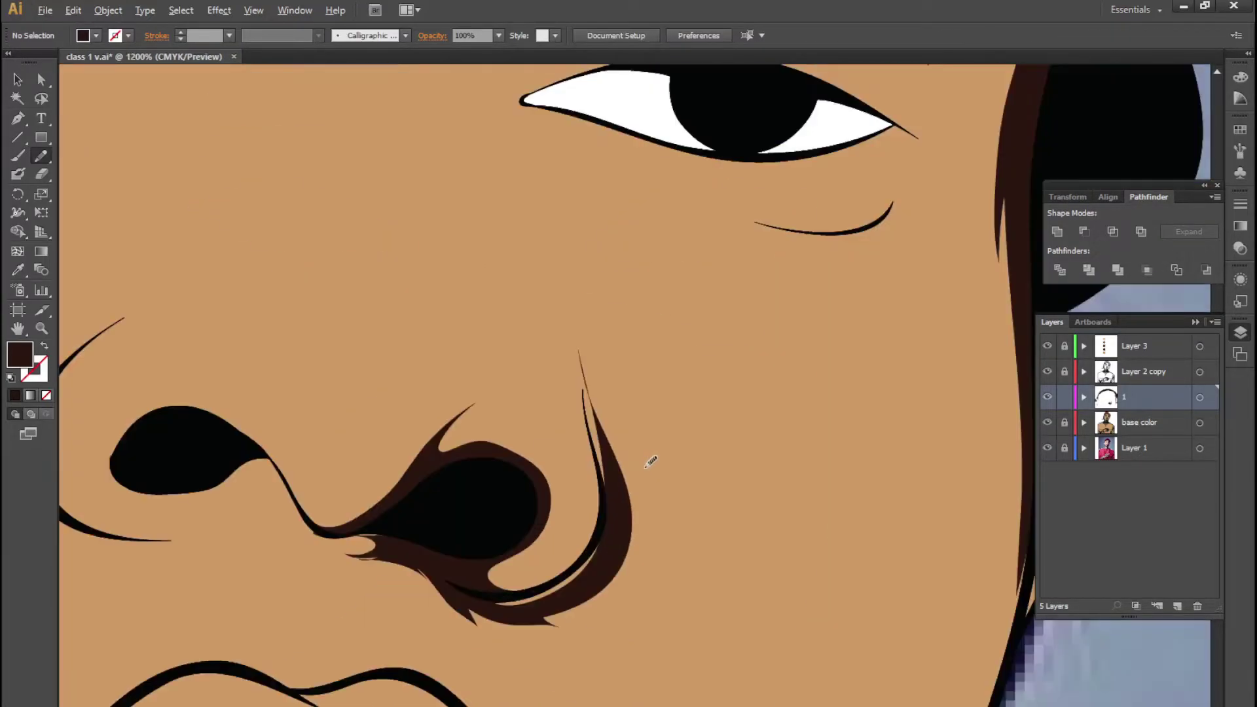
drag(589, 575, 553, 519)
Touch up the nostril stroke with the Path Eraser, then return to the Pencil in outline view
key(shift+e)
drag(458, 498, 468, 524)
key(ctrl+y)
scroll(589, 393, down, 3)
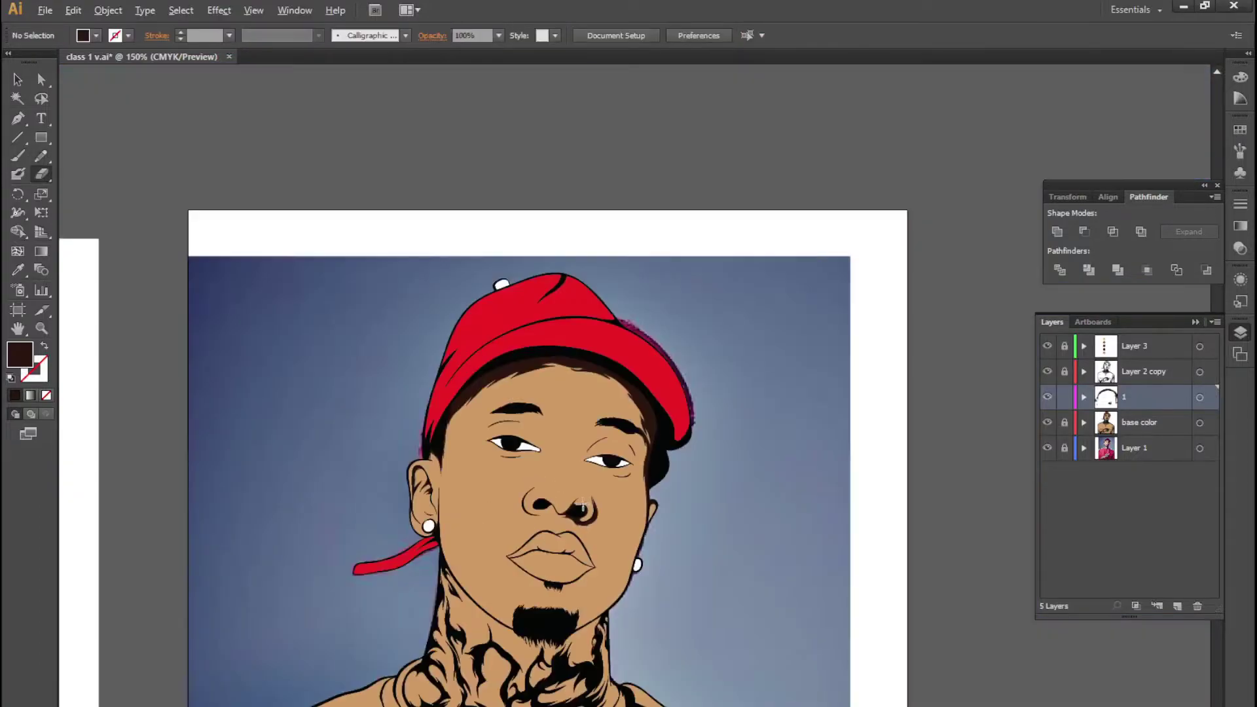
scroll(590, 392, up, 2)
key(n)
scroll(537, 589, up, 1)
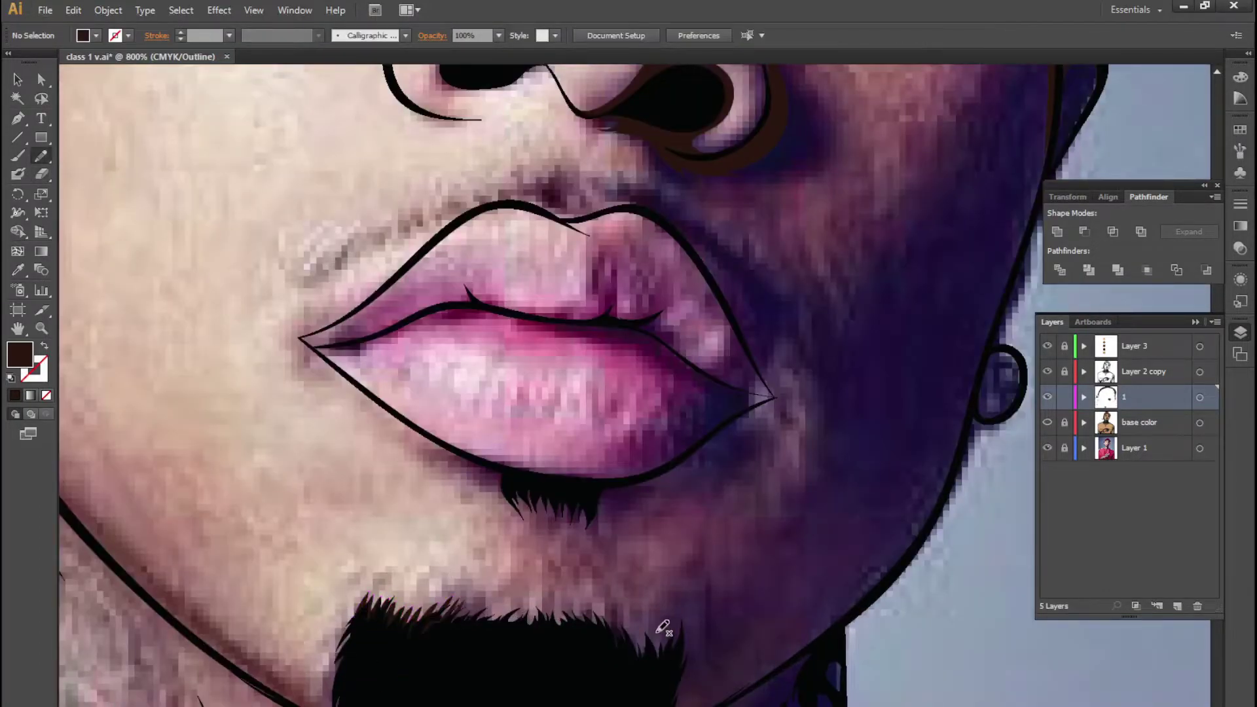
scroll(491, 660, down, 1)
scroll(491, 660, up, 3)
Trace trial dark shadow shapes down the right cheek and along the jaw, undoing one
mouse_move(794, 291)
mouse_down()
mouse_move(699, 517)
mouse_move(817, 259)
mouse_up()
scroll(818, 390, down, 3)
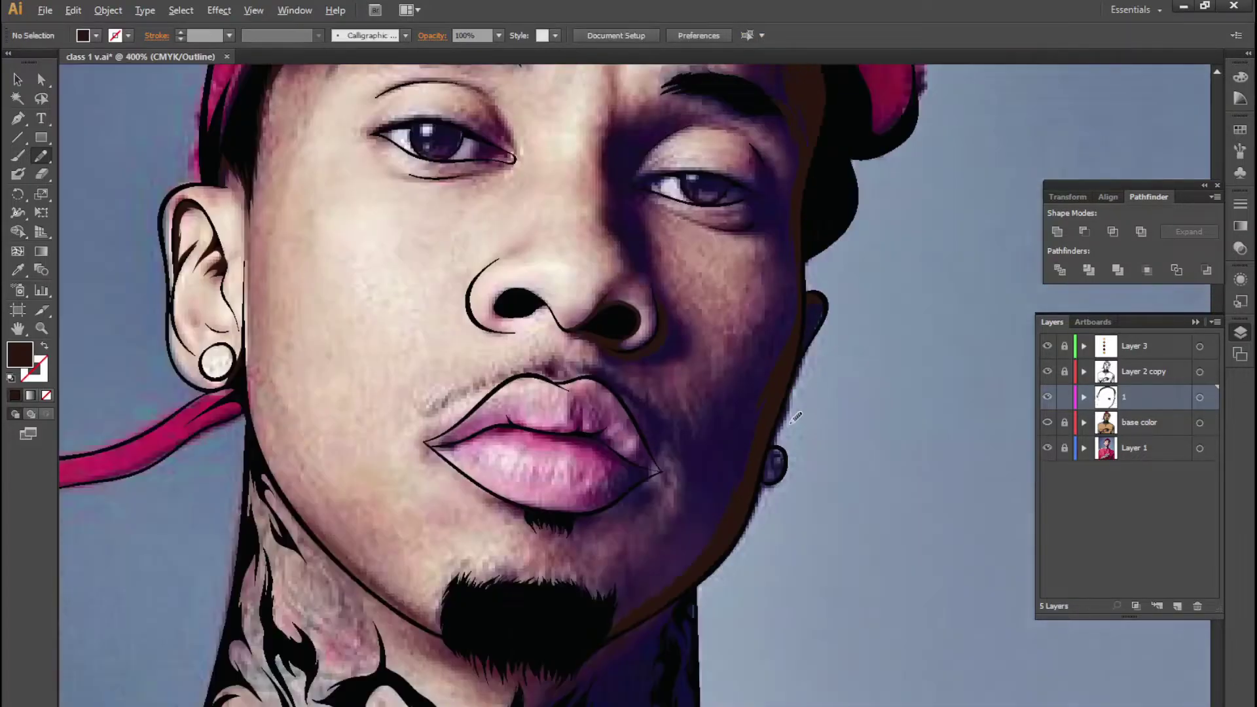
scroll(800, 404, up, 2)
drag(726, 260, 720, 303)
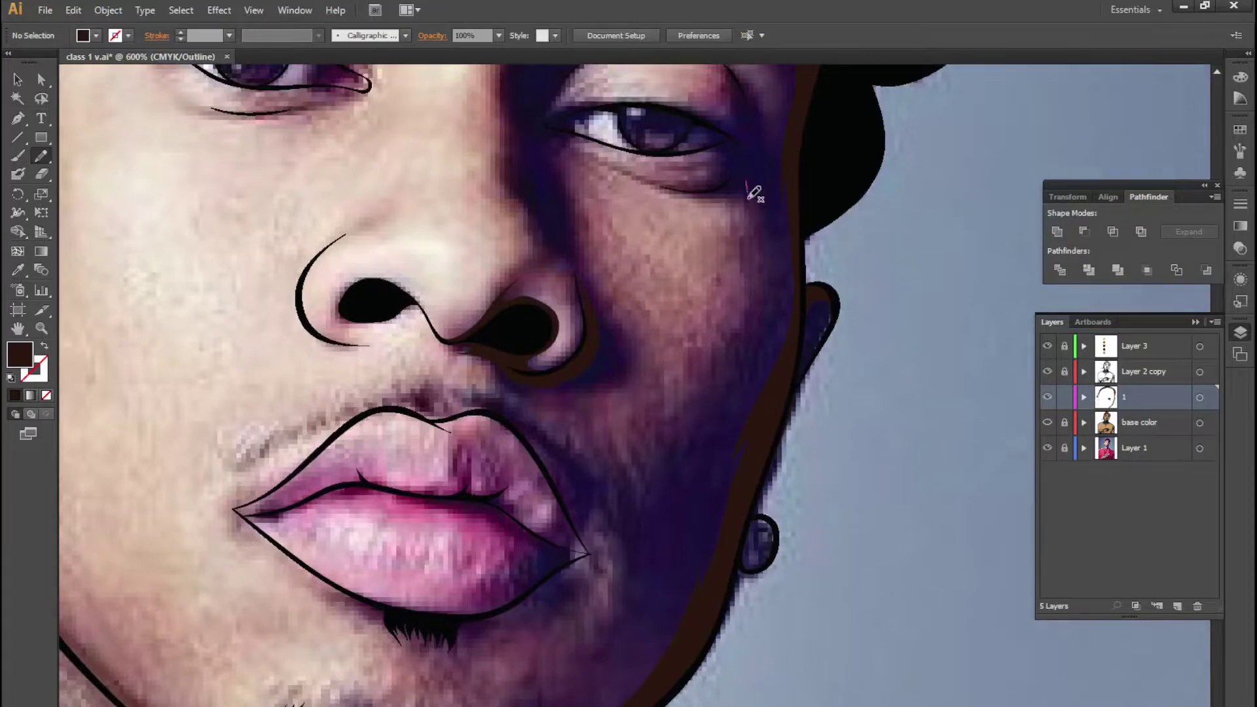
drag(746, 193, 708, 380)
drag(570, 465, 576, 548)
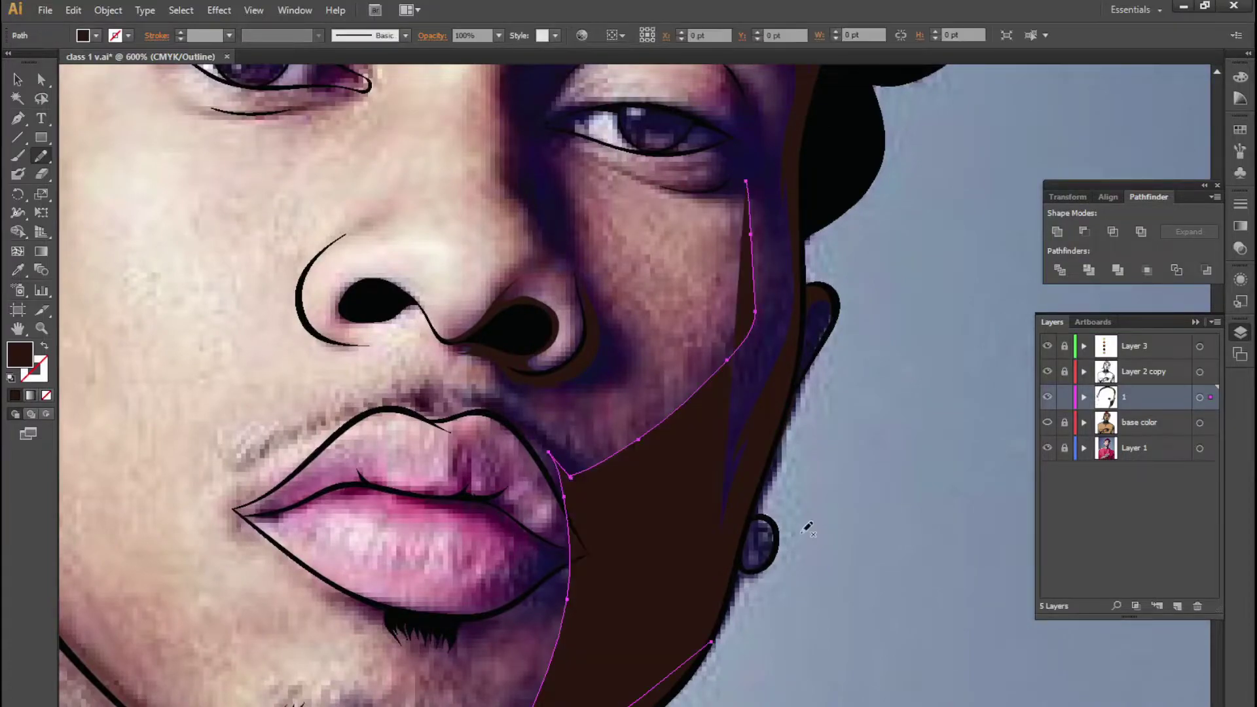
drag(780, 379, 771, 206)
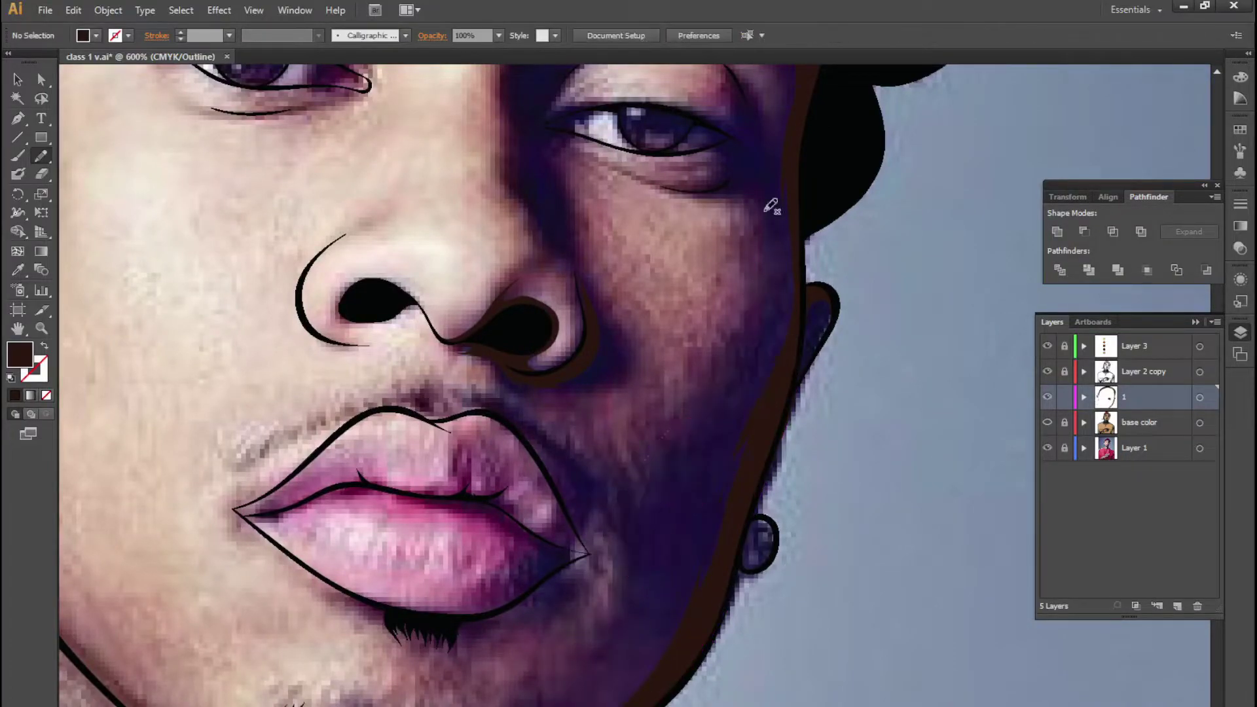
drag(655, 437, 632, 544)
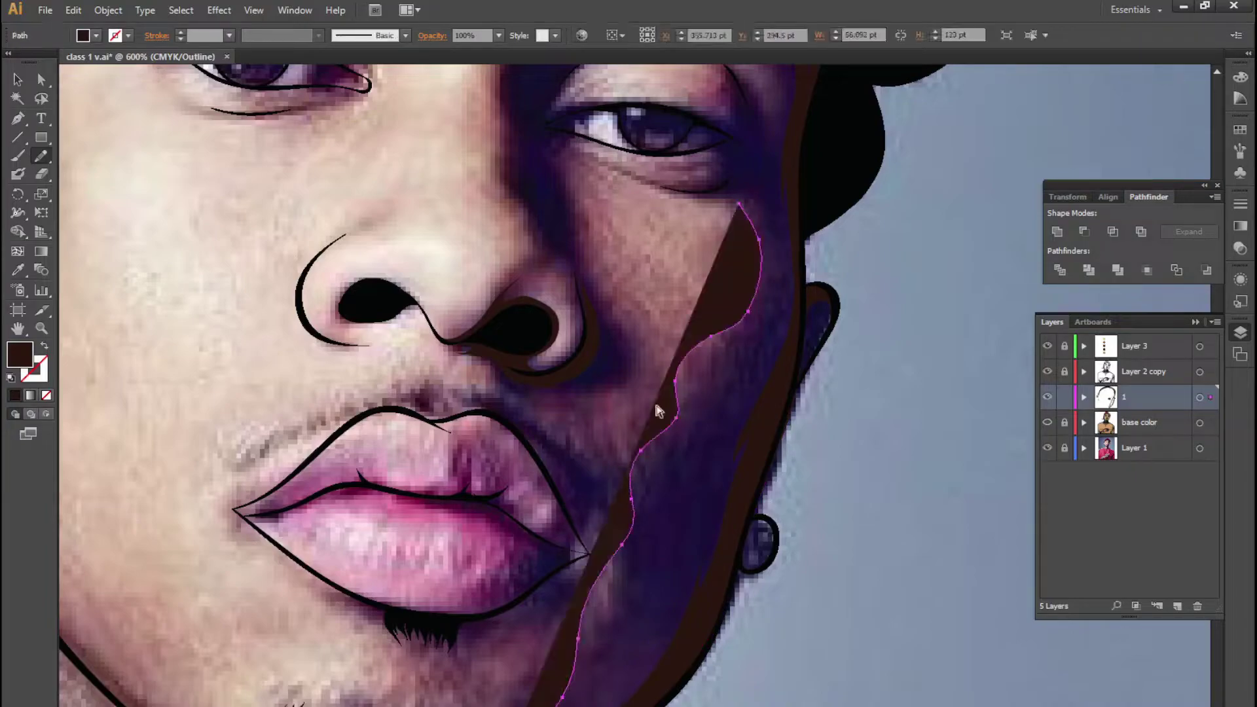
key(ctrl+z)
Retrace the cheek shadow toward the lip corner, then undo it
drag(762, 218, 764, 308)
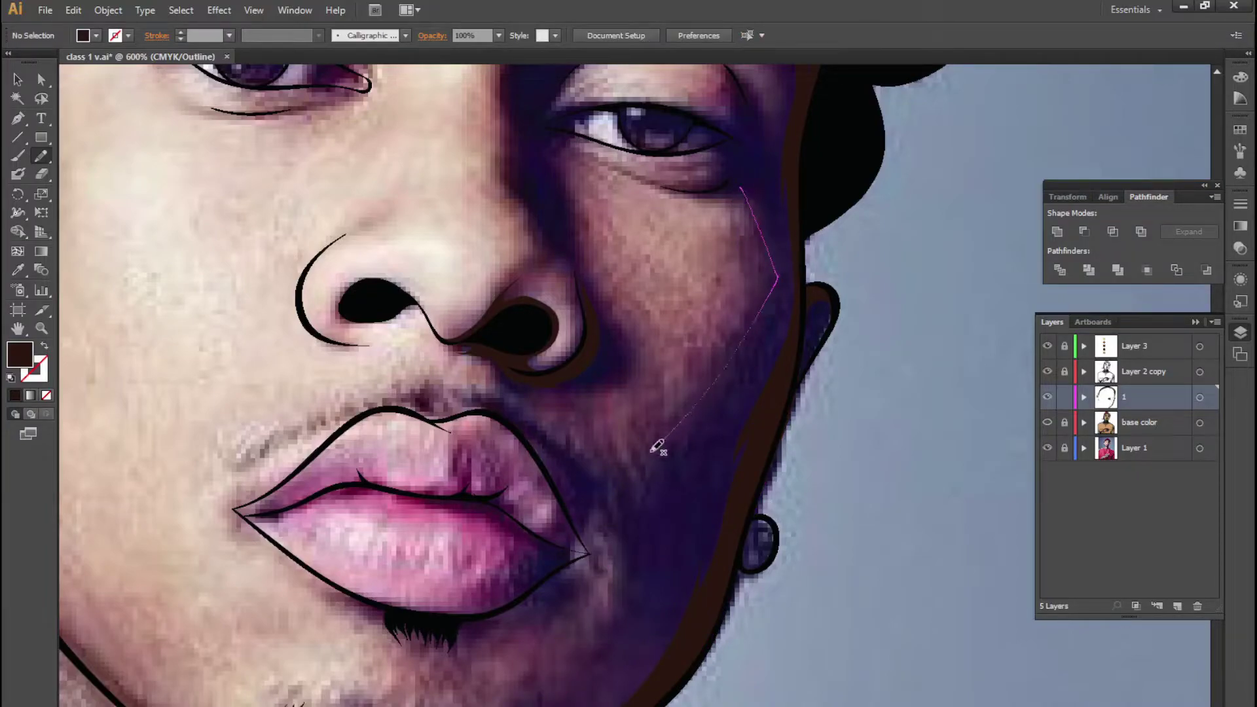
mouse_move(655, 447)
mouse_down()
mouse_move(561, 435)
mouse_move(613, 563)
mouse_up()
drag(706, 651, 779, 213)
key(ctrl+z)
Check the whole portrait in full colour, zoom back in, and return to outline view
key(ctrl+y)
key(ctrl+1)
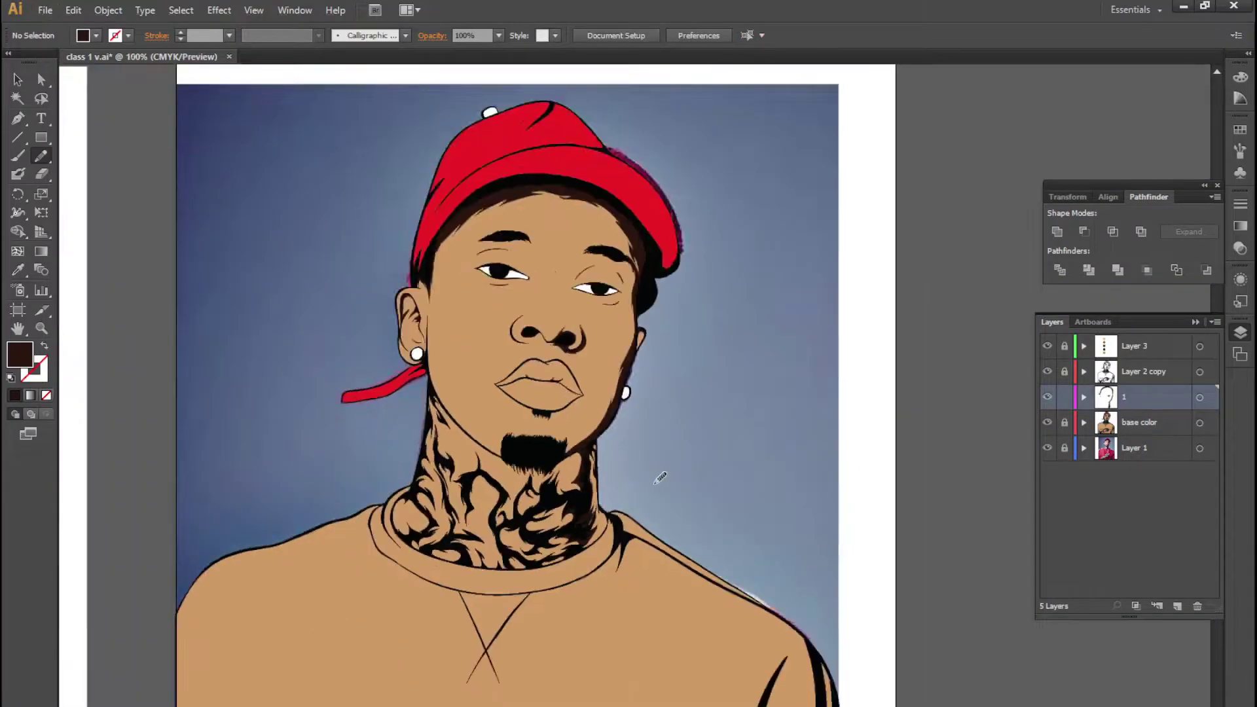
key(ctrl+minus)
key(ctrl+plus)
key(ctrl+plus)
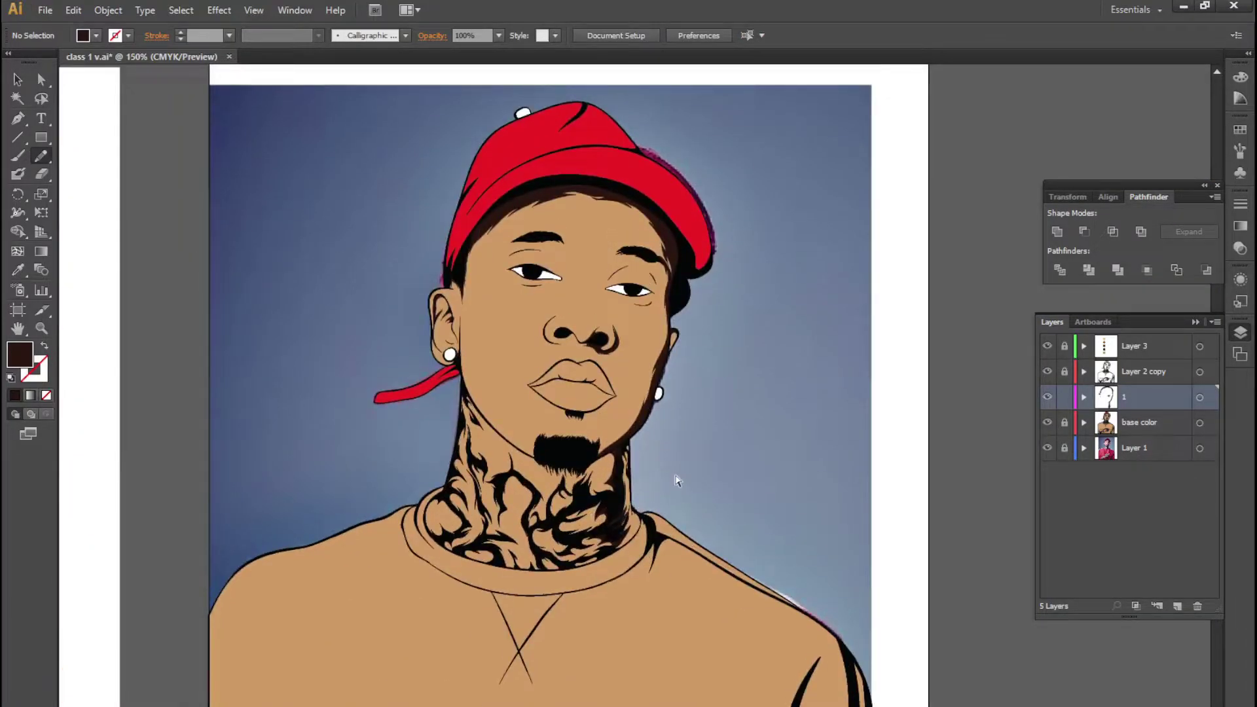
key(ctrl+y)
Draw a small dark brown shadow under the nostril
scroll(708, 308, up, 1)
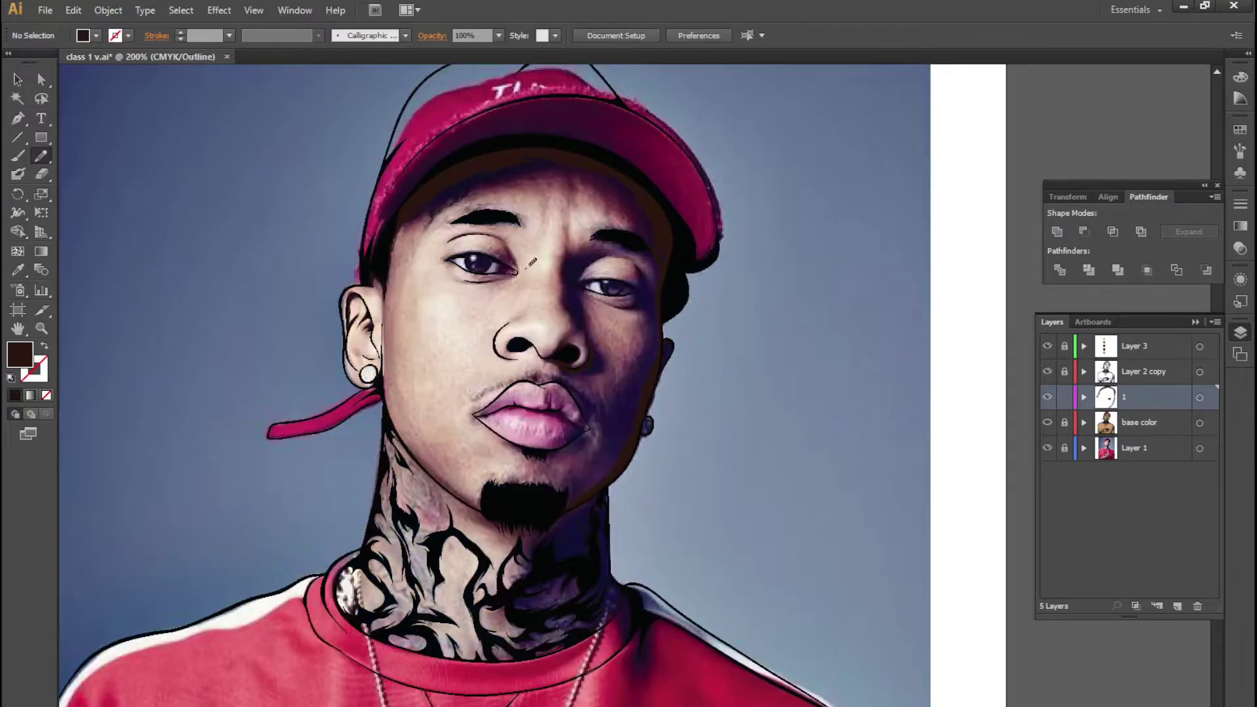
scroll(532, 262, up, 3)
drag(674, 543, 575, 509)
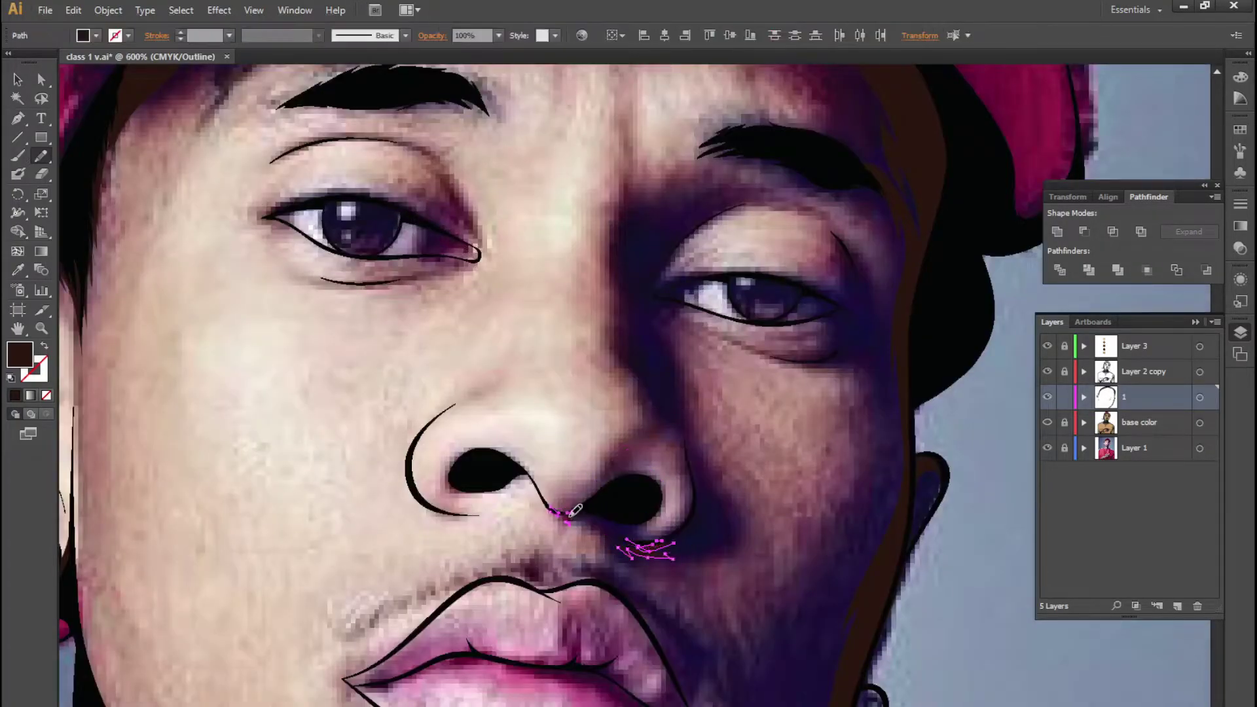
scroll(574, 509, down, 2)
scroll(736, 528, down, 2)
scroll(735, 528, down, 1)
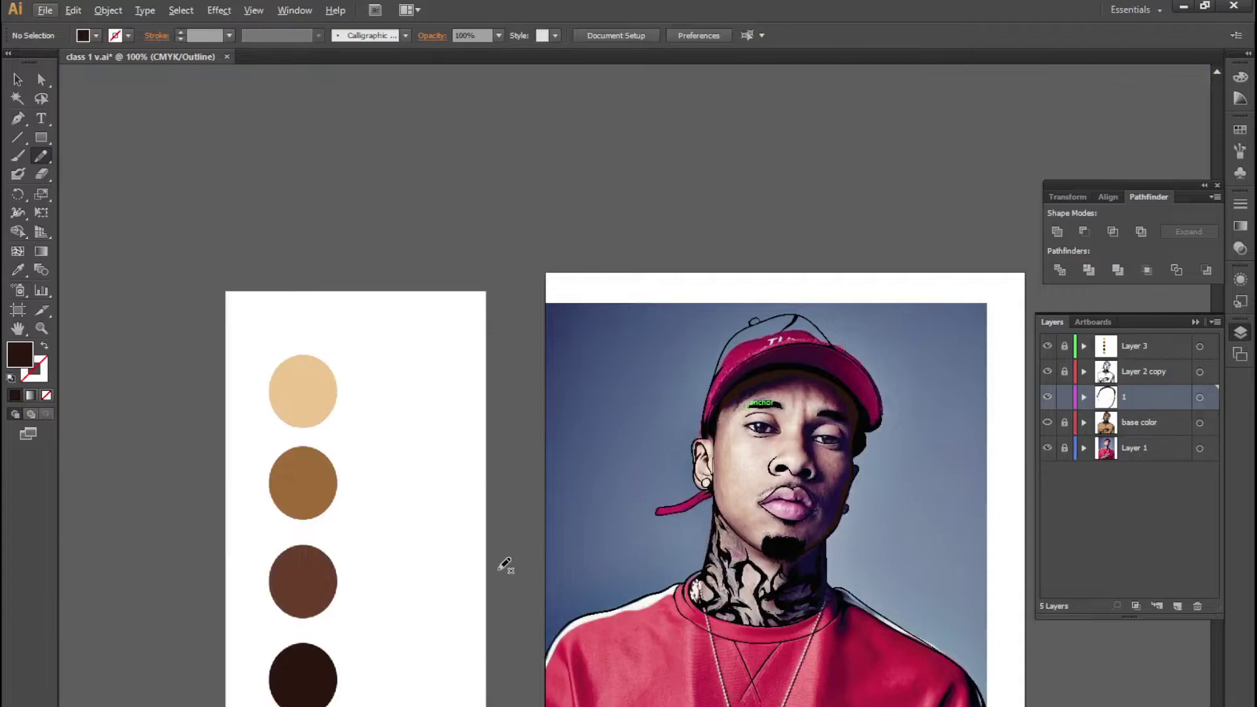
Add a new layer named 2 above the base color layer
drag(514, 530, 410, 456)
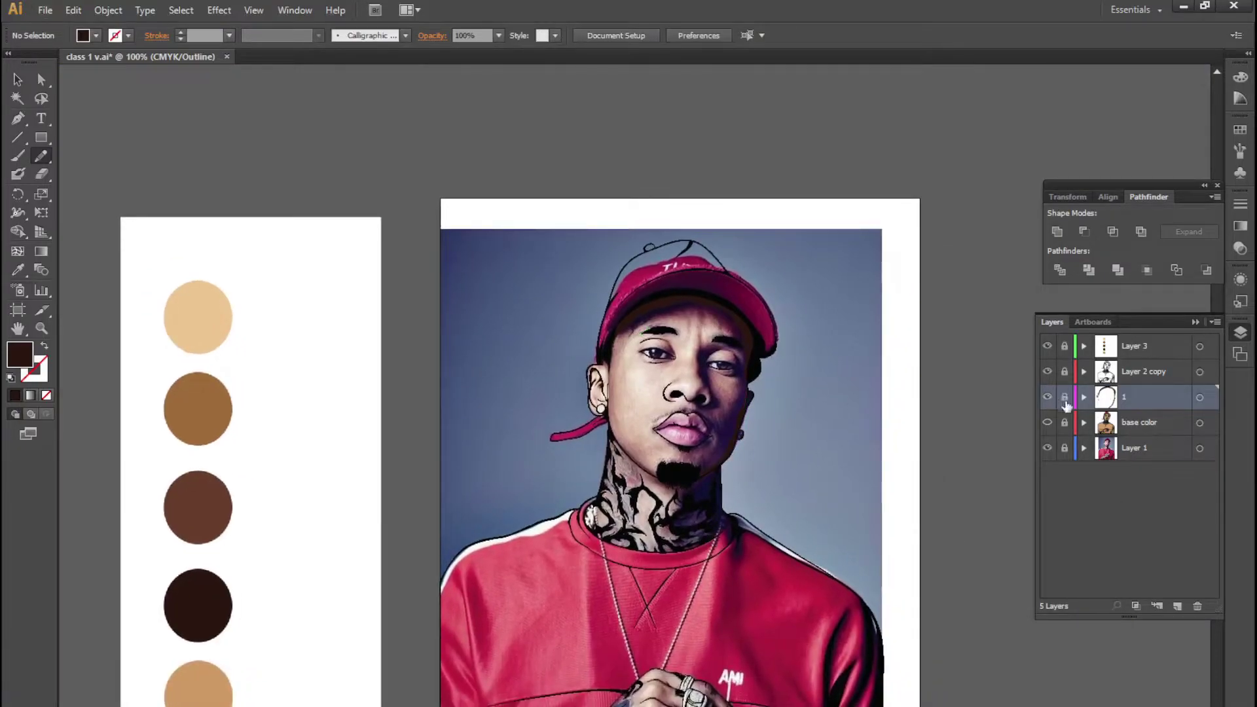
click(1127, 422)
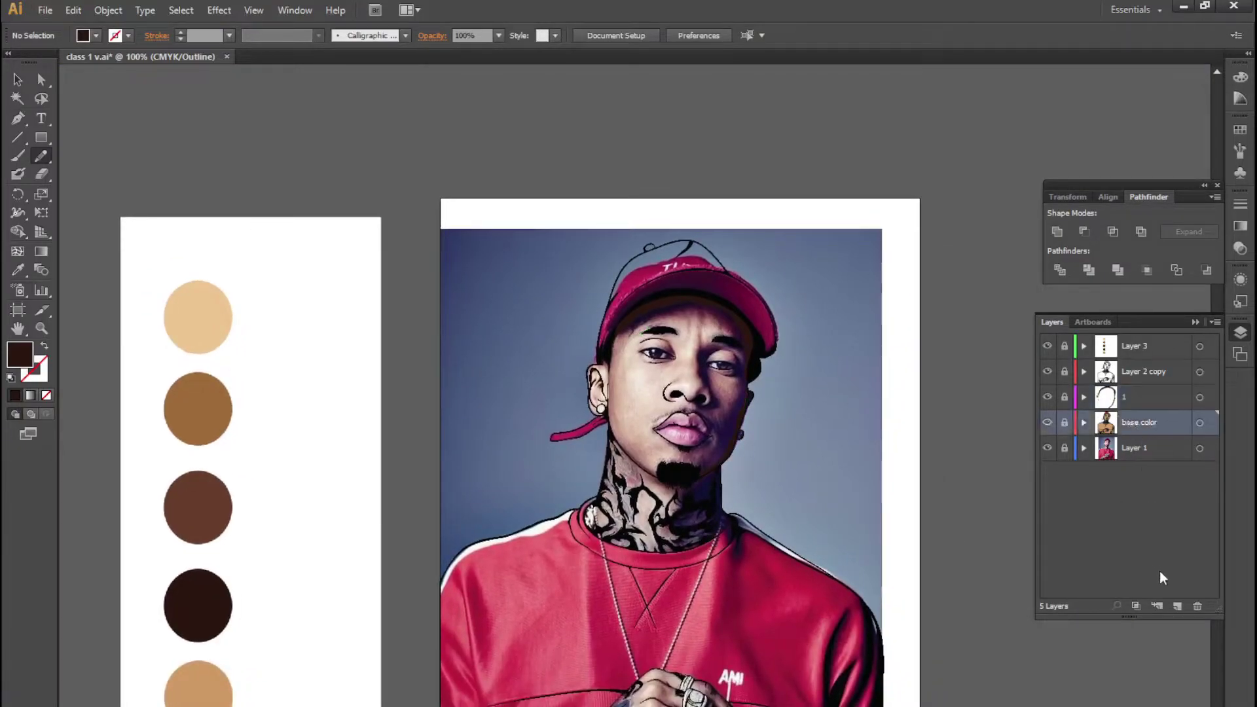
click(1176, 606)
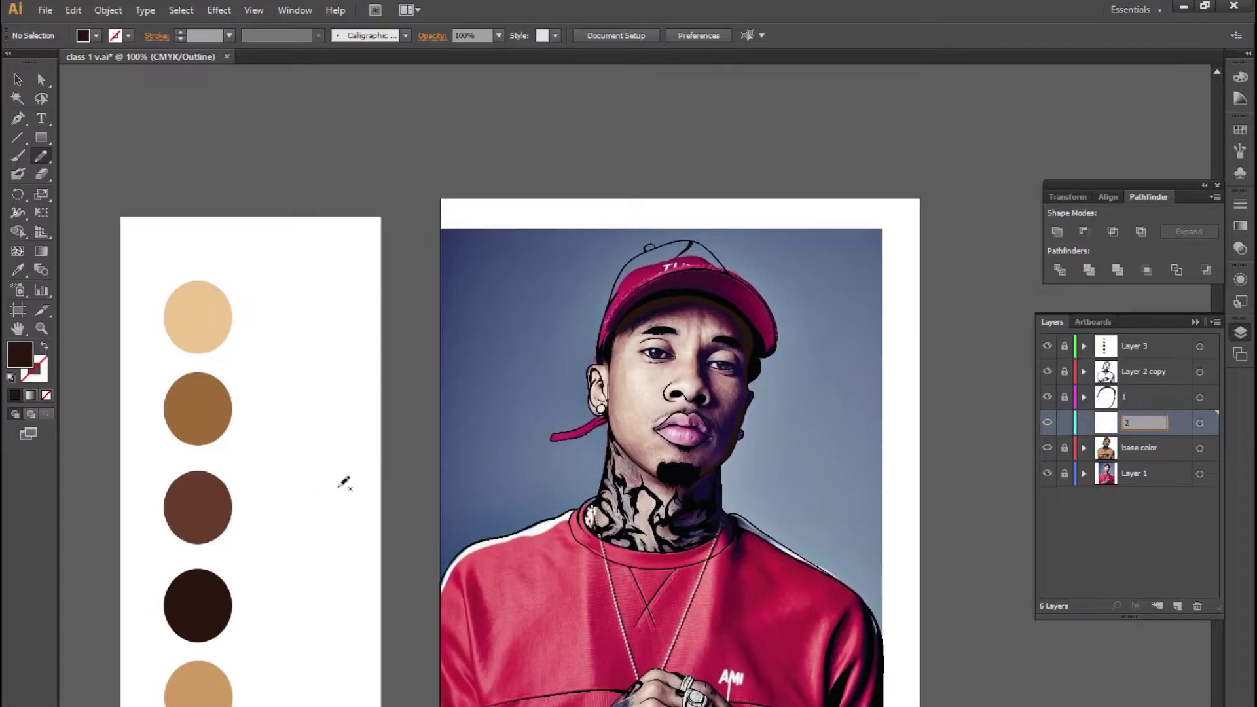
key(Return)
Sample the third swatch's medium brown as the fill with the Eyedropper
key(i)
click(220, 513)
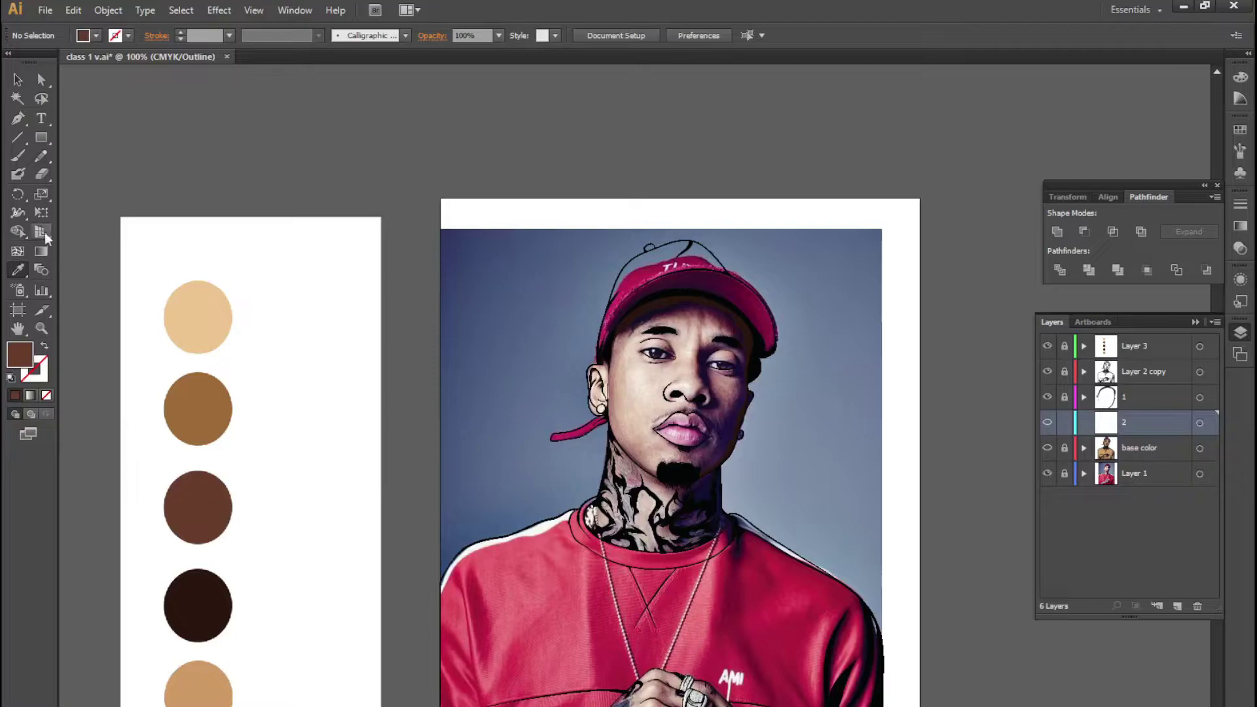
click(40, 161)
scroll(814, 398, up, 2)
Pan and zoom in to the right eye and eyebrow
scroll(814, 399, up, 2)
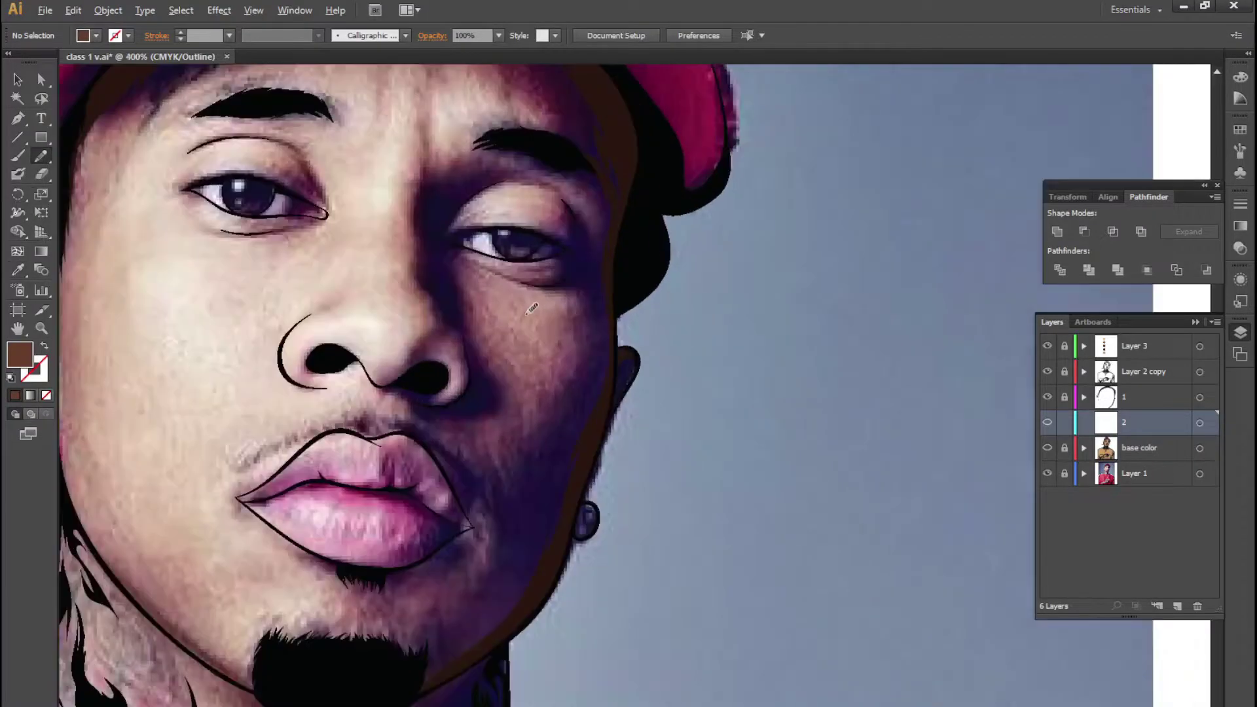
scroll(535, 308, up, 1)
scroll(583, 393, up, 5)
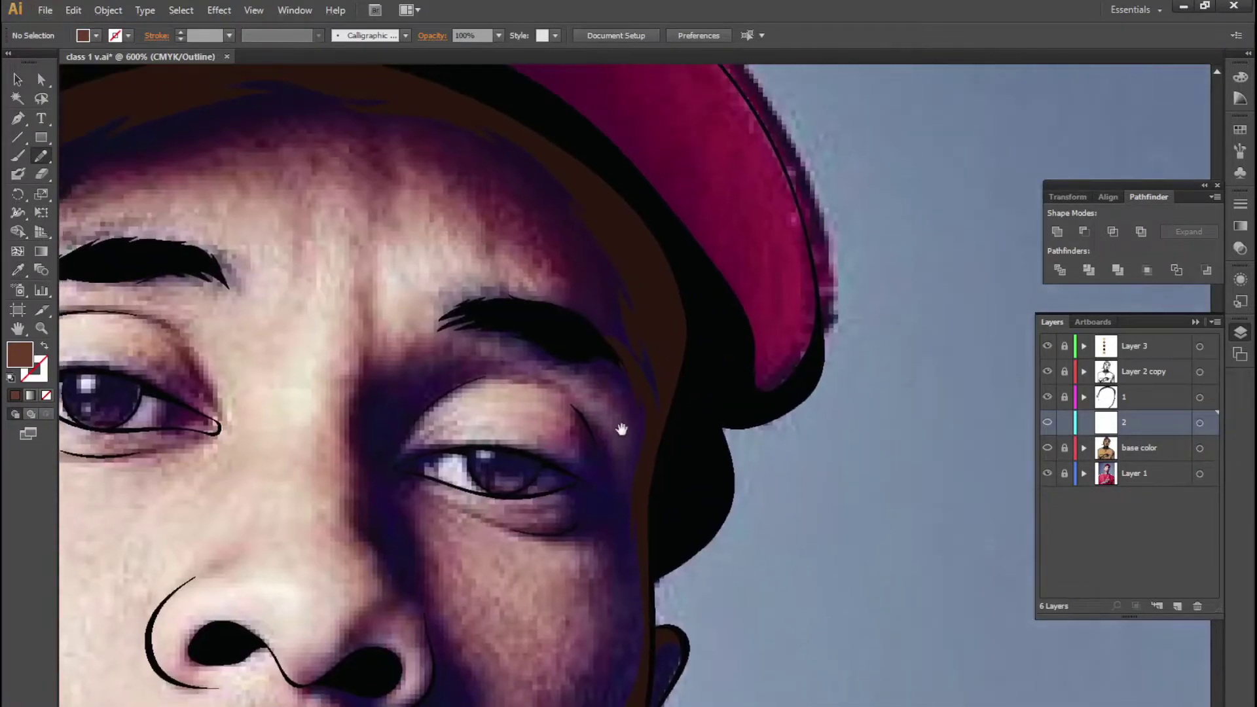
drag(636, 457, 638, 259)
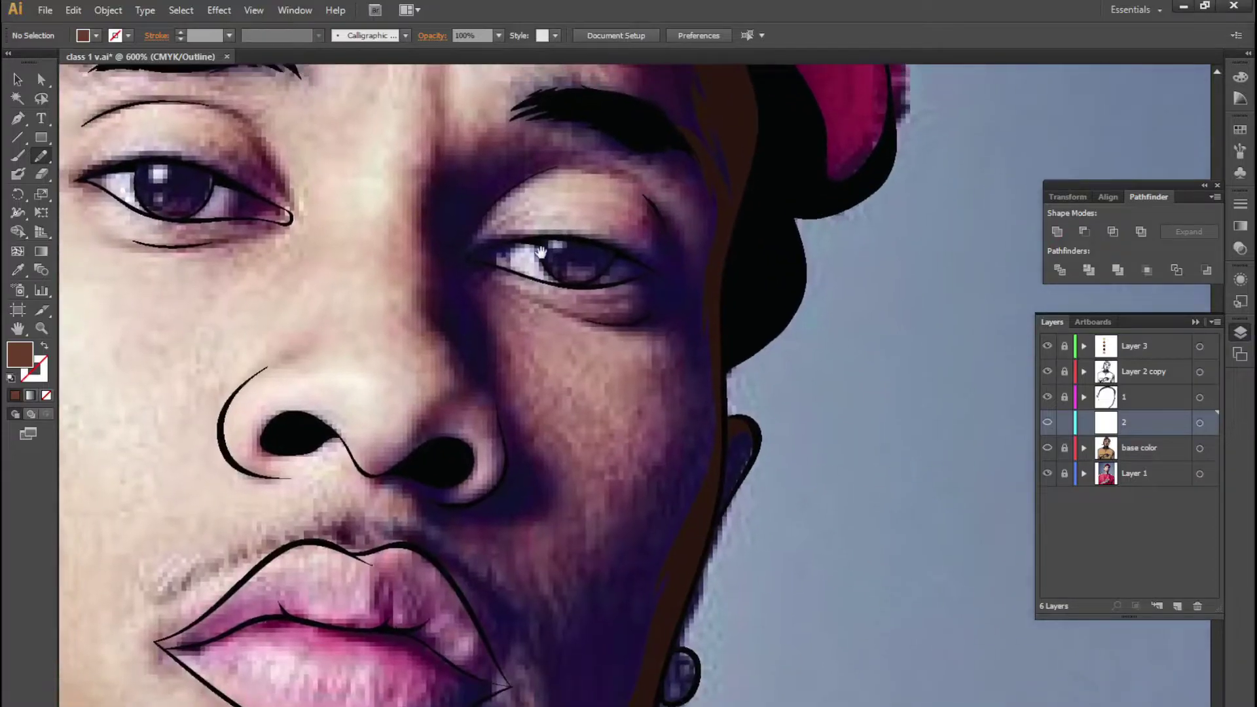
drag(599, 362, 618, 291)
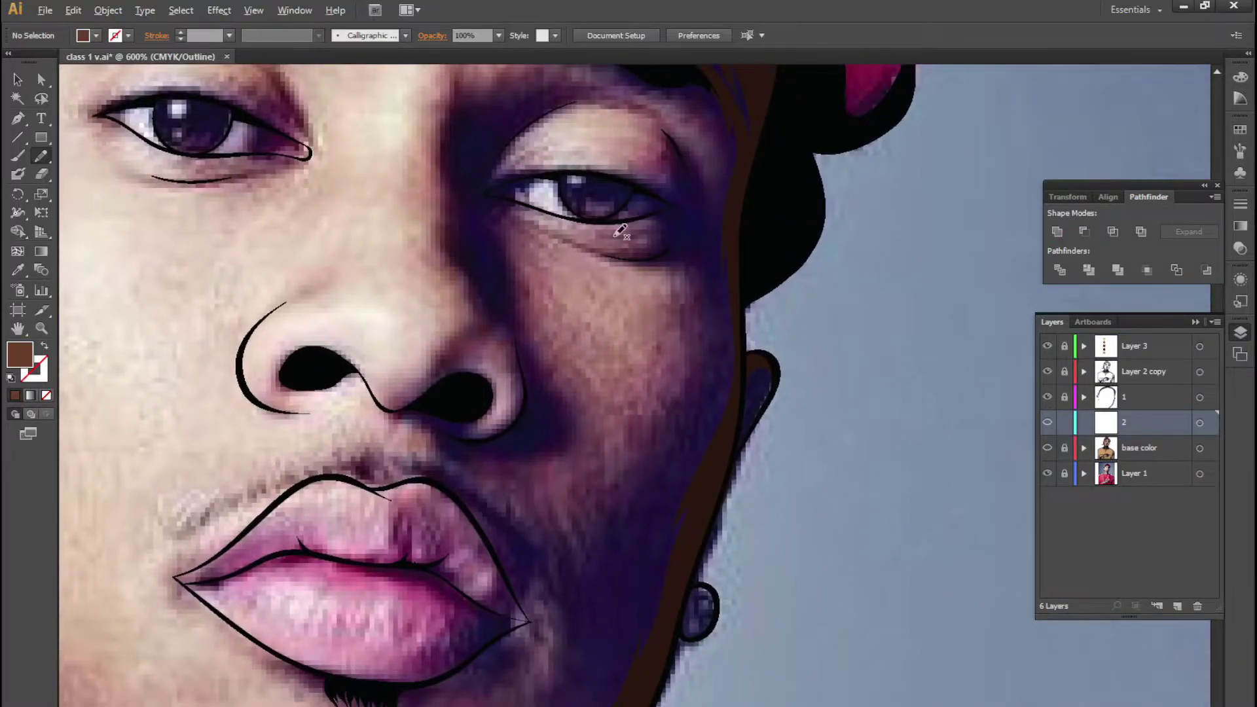
scroll(407, 124, up, 1)
scroll(407, 124, up, 1)
drag(689, 313, 614, 441)
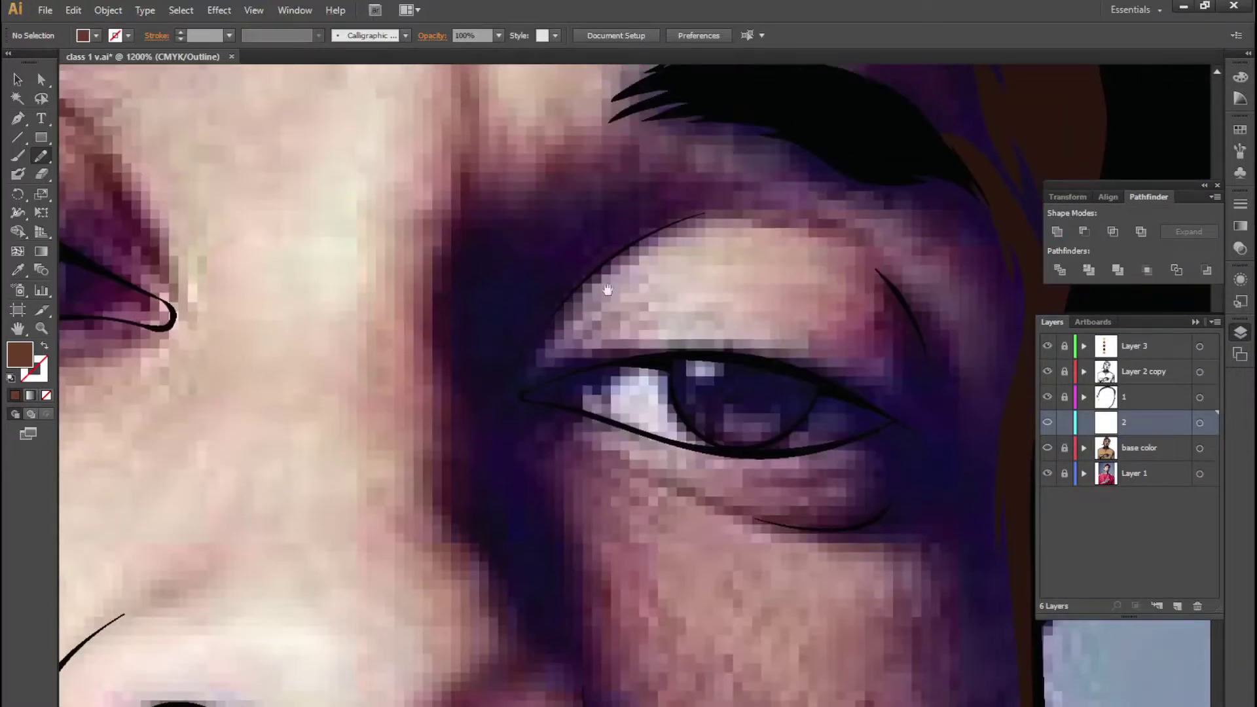
Trace a closed medium brown shadow from the brow beside the nose and under the eyelid, then preview
right_click(421, 300)
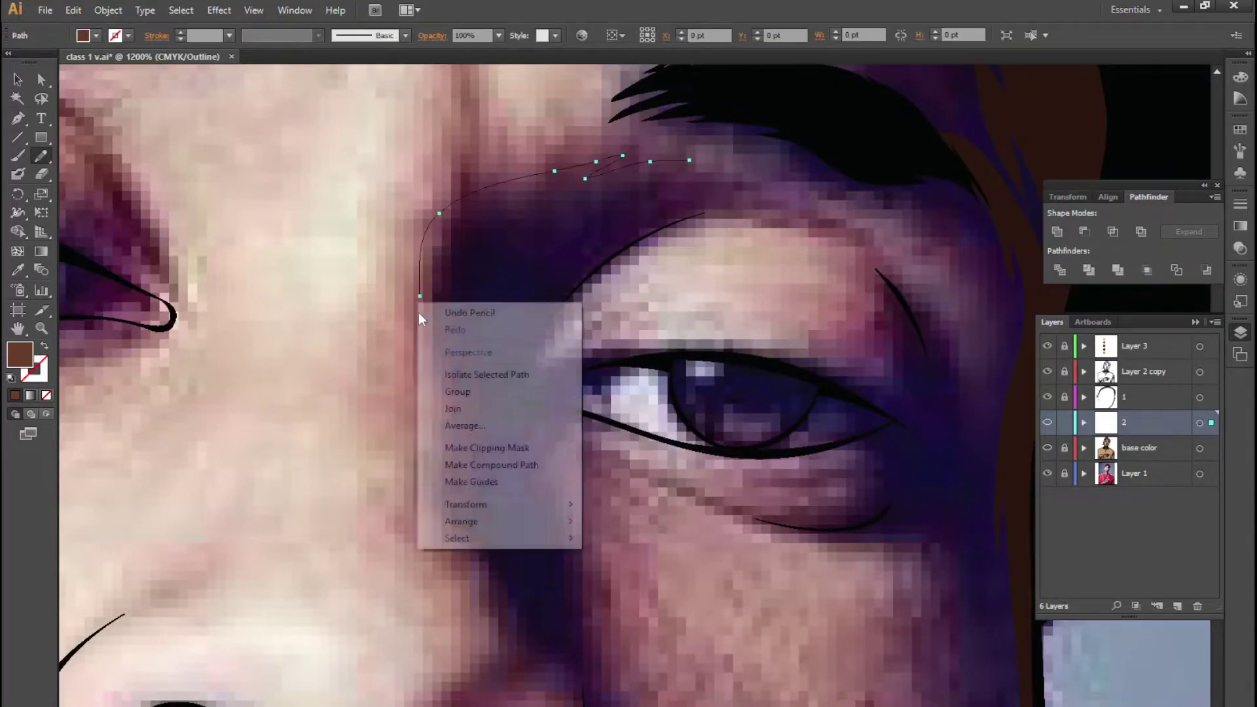
drag(425, 286, 421, 298)
key(ctrl+z)
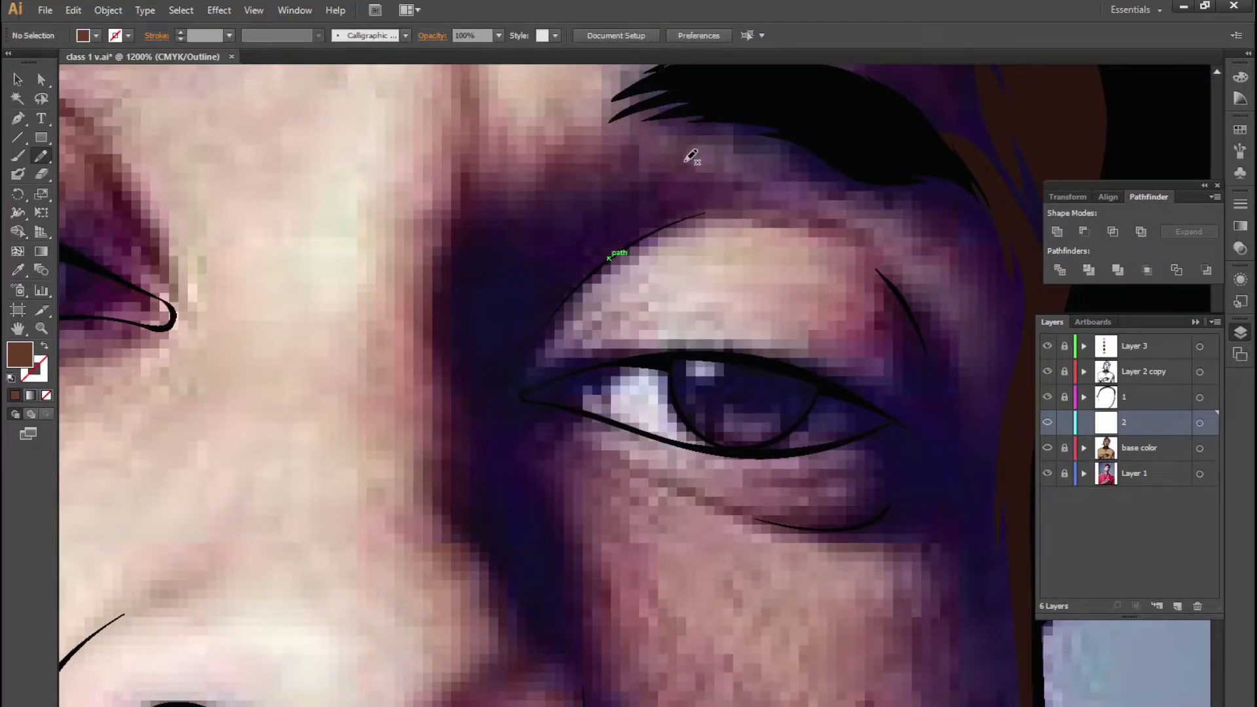
drag(685, 161, 428, 355)
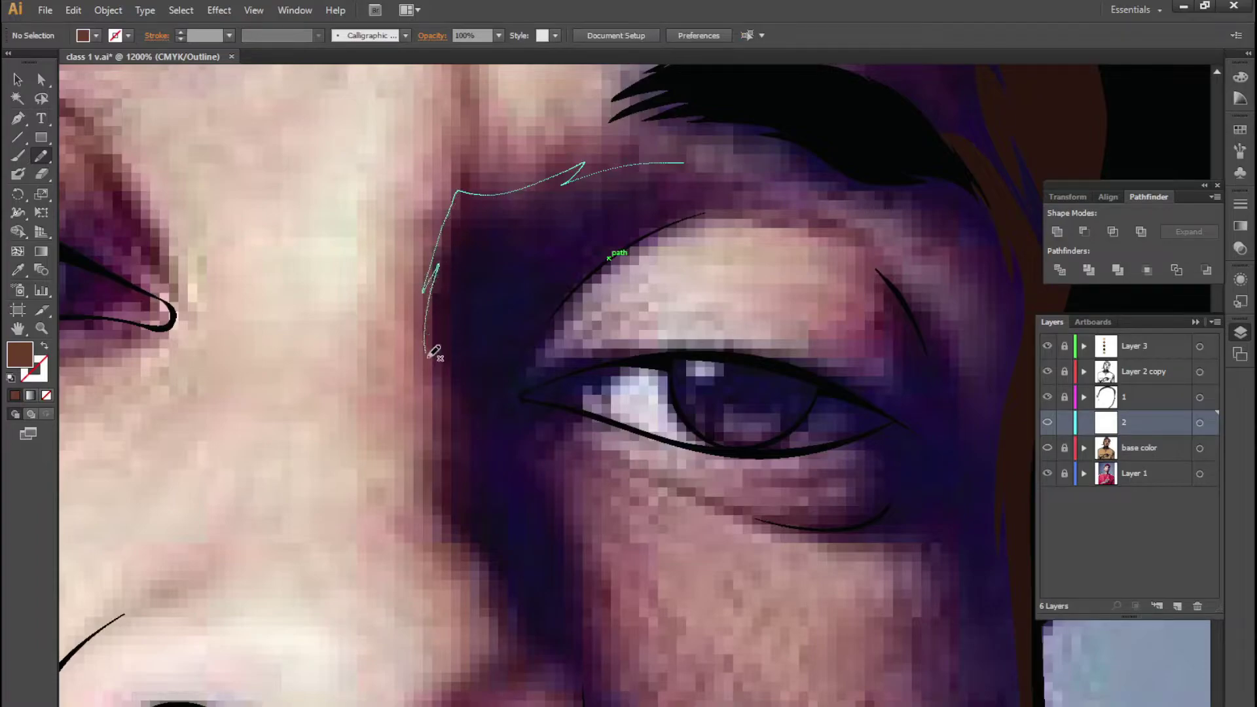
mouse_move(428, 356)
mouse_down()
mouse_move(498, 576)
mouse_move(502, 696)
mouse_move(572, 685)
mouse_move(519, 511)
mouse_move(570, 513)
mouse_move(552, 441)
mouse_move(669, 495)
mouse_move(826, 531)
mouse_move(699, 487)
mouse_up()
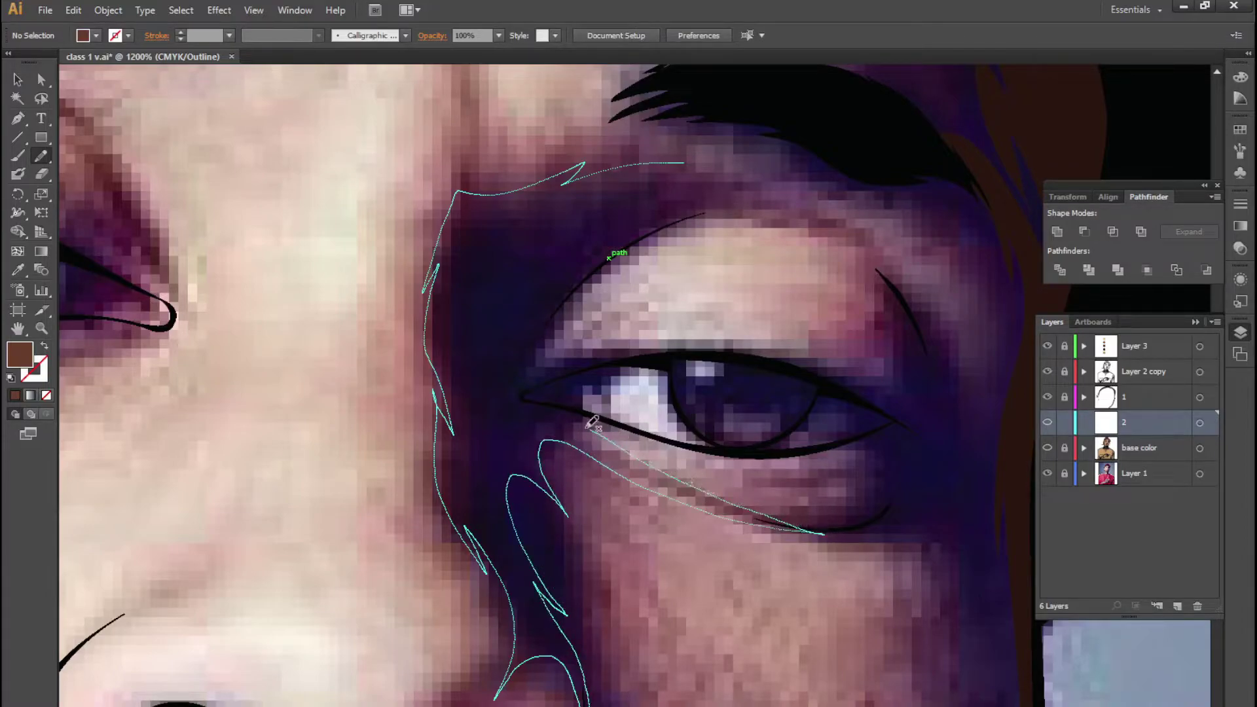
mouse_move(543, 366)
mouse_down()
mouse_move(655, 216)
mouse_move(808, 202)
mouse_move(569, 180)
mouse_up()
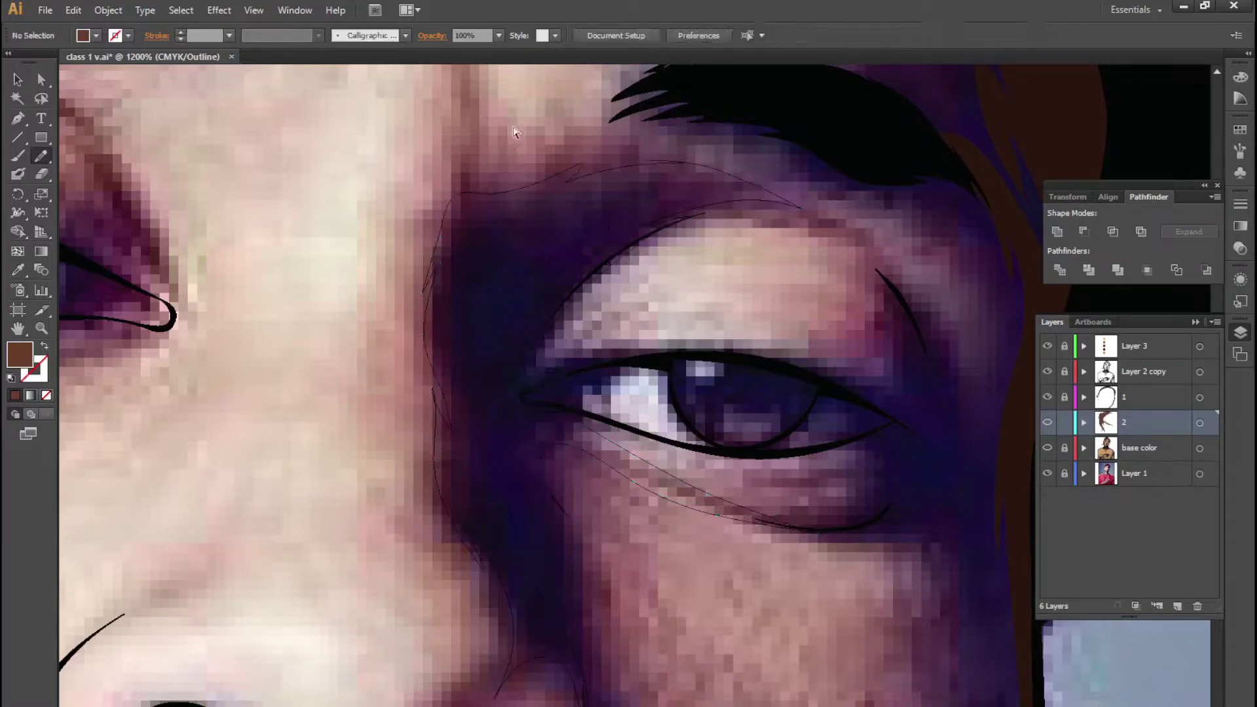
ctrl+click(1048, 423)
key(alt)
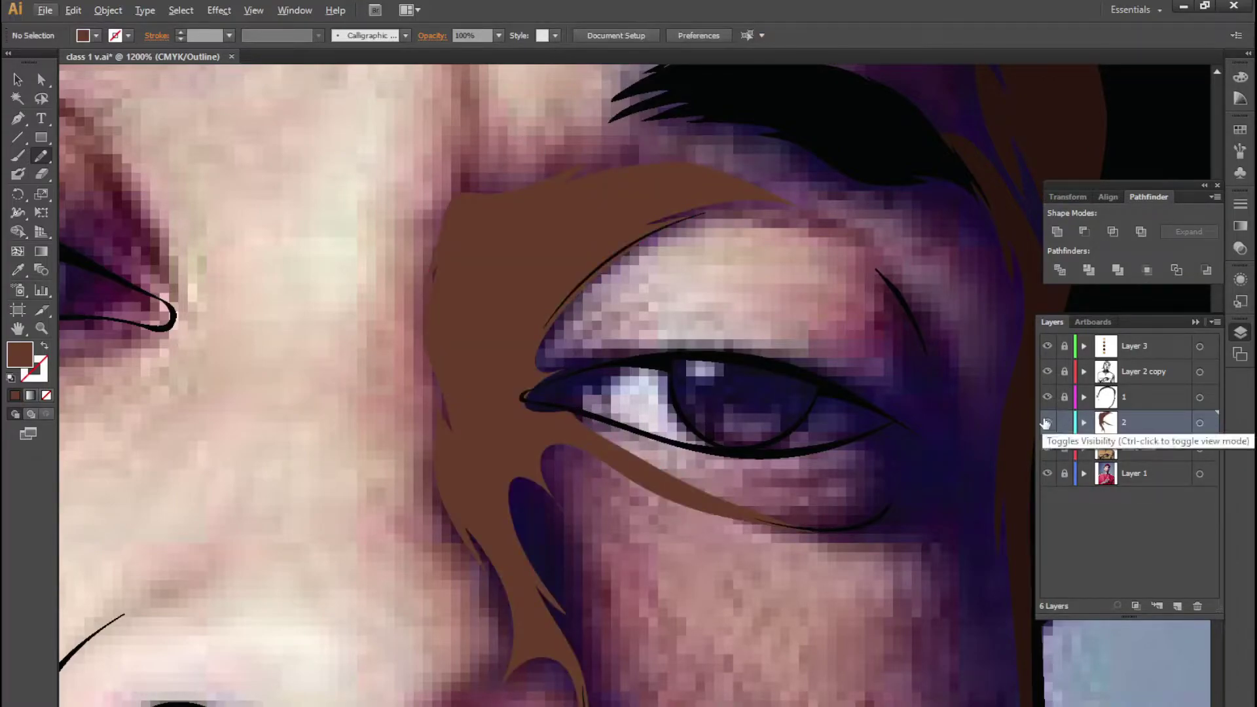
key(ctrl+y)
Draw a closed brown shadow shape along the crease under the right eye, then preview it
scroll(685, 533, down, 3)
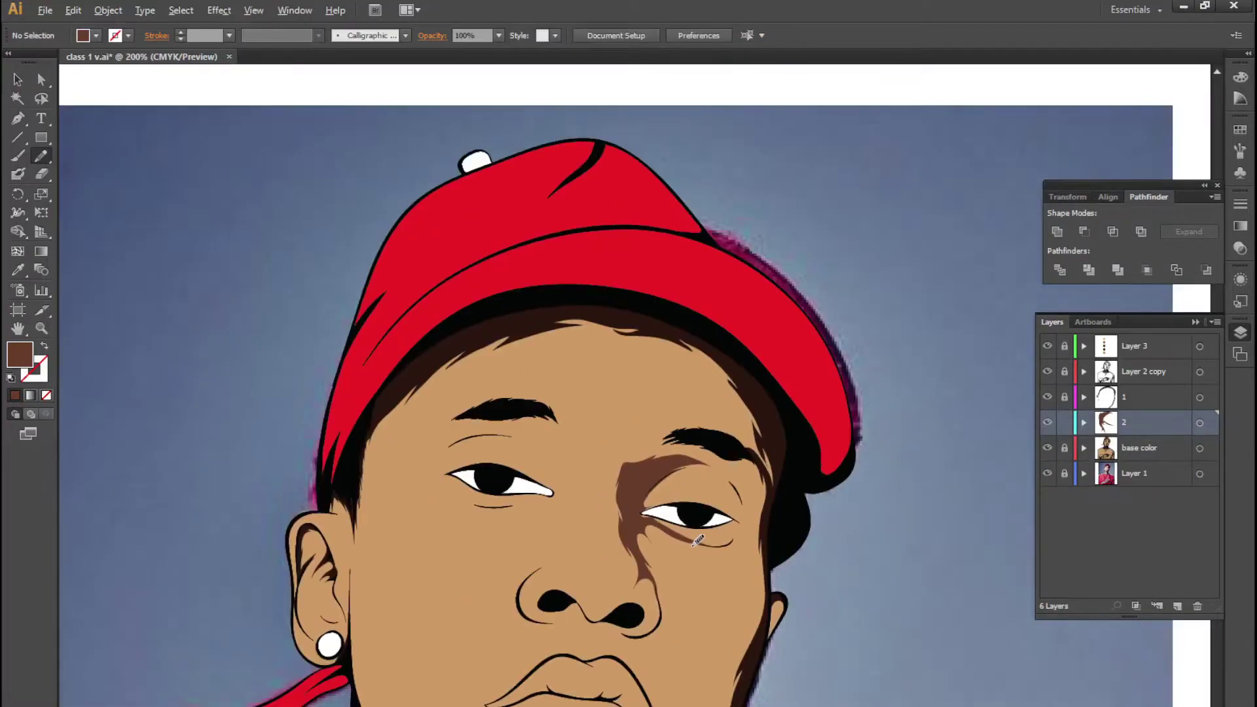
scroll(788, 547, down, 2)
scroll(686, 527, up, 4)
scroll(708, 698, up, 1)
scroll(708, 697, up, 1)
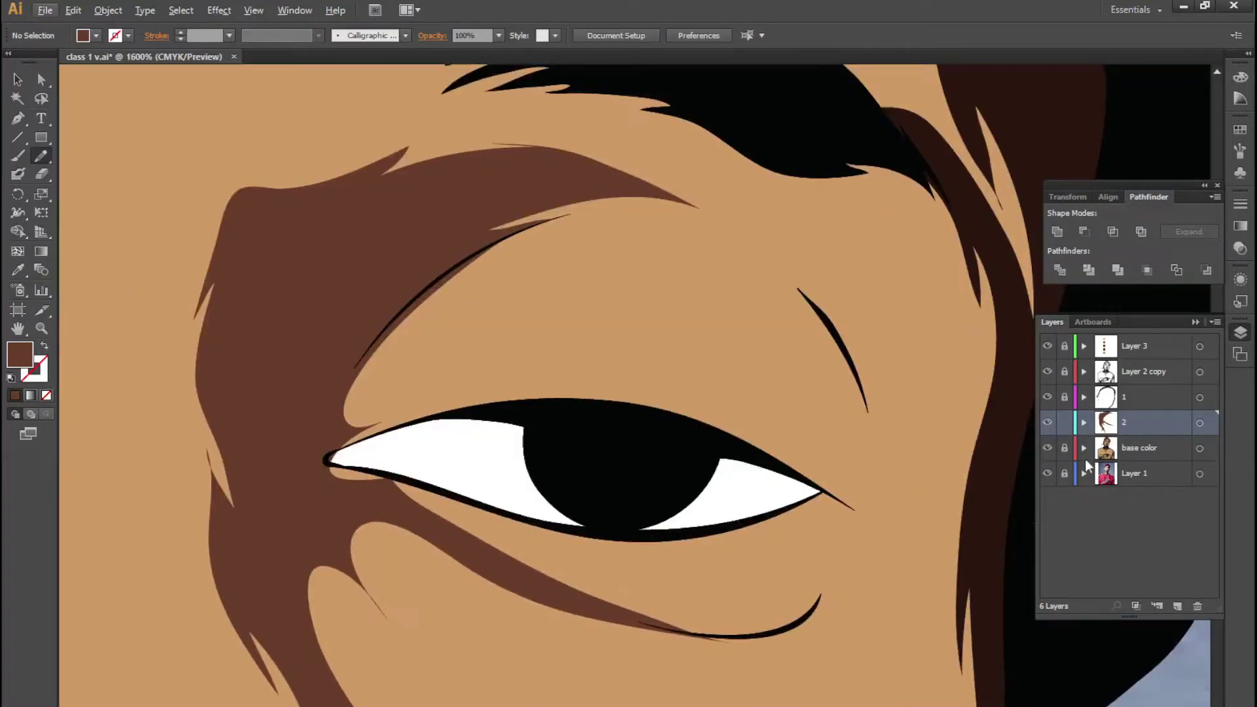
ctrl+click(1046, 449)
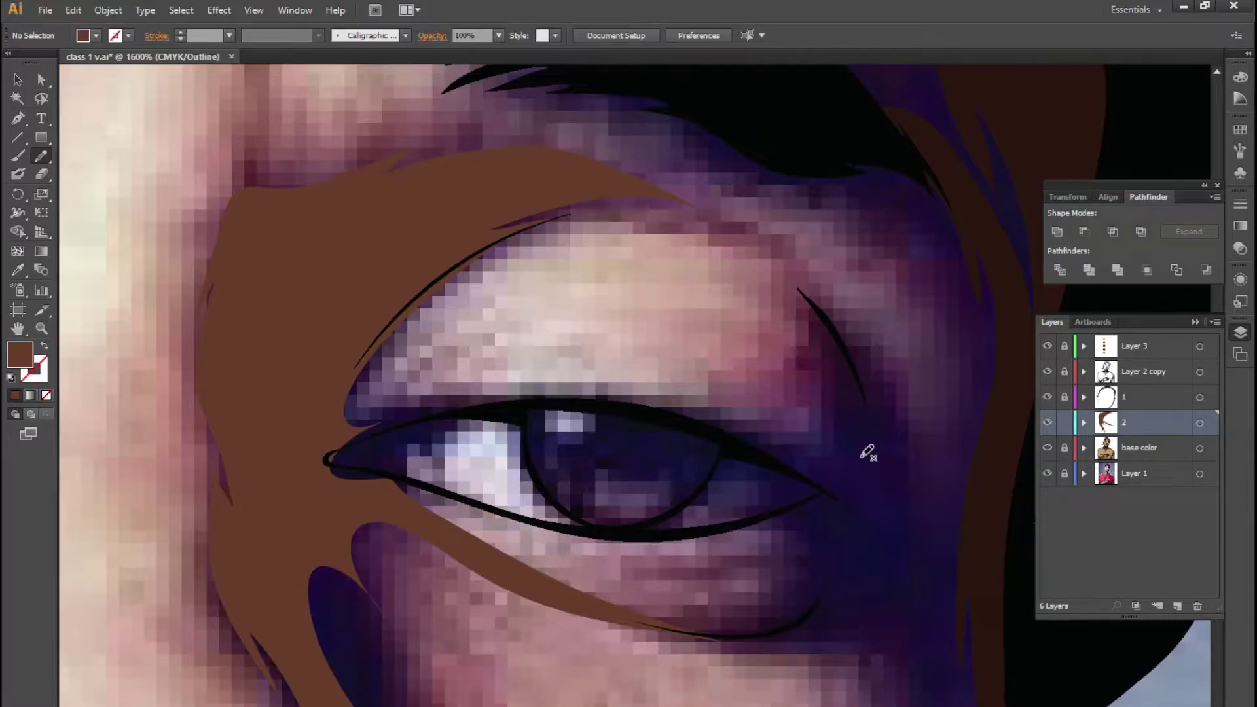
mouse_move(799, 289)
mouse_down()
mouse_move(873, 410)
mouse_move(790, 603)
mouse_up()
mouse_move(793, 512)
mouse_down()
mouse_move(794, 595)
mouse_move(612, 592)
mouse_move(736, 640)
mouse_move(930, 654)
mouse_up()
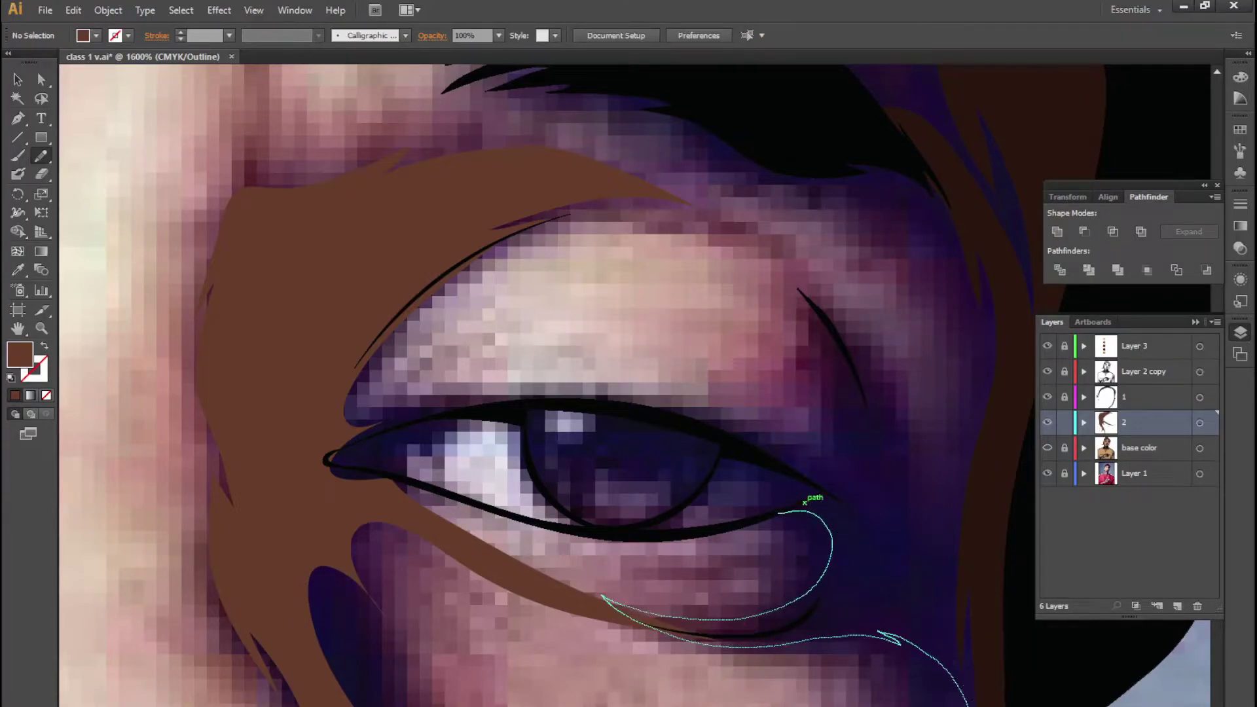
mouse_move(985, 704)
mouse_down()
mouse_move(1003, 471)
mouse_move(954, 489)
mouse_move(815, 288)
mouse_move(856, 434)
mouse_move(744, 435)
mouse_move(822, 491)
mouse_move(782, 511)
mouse_up()
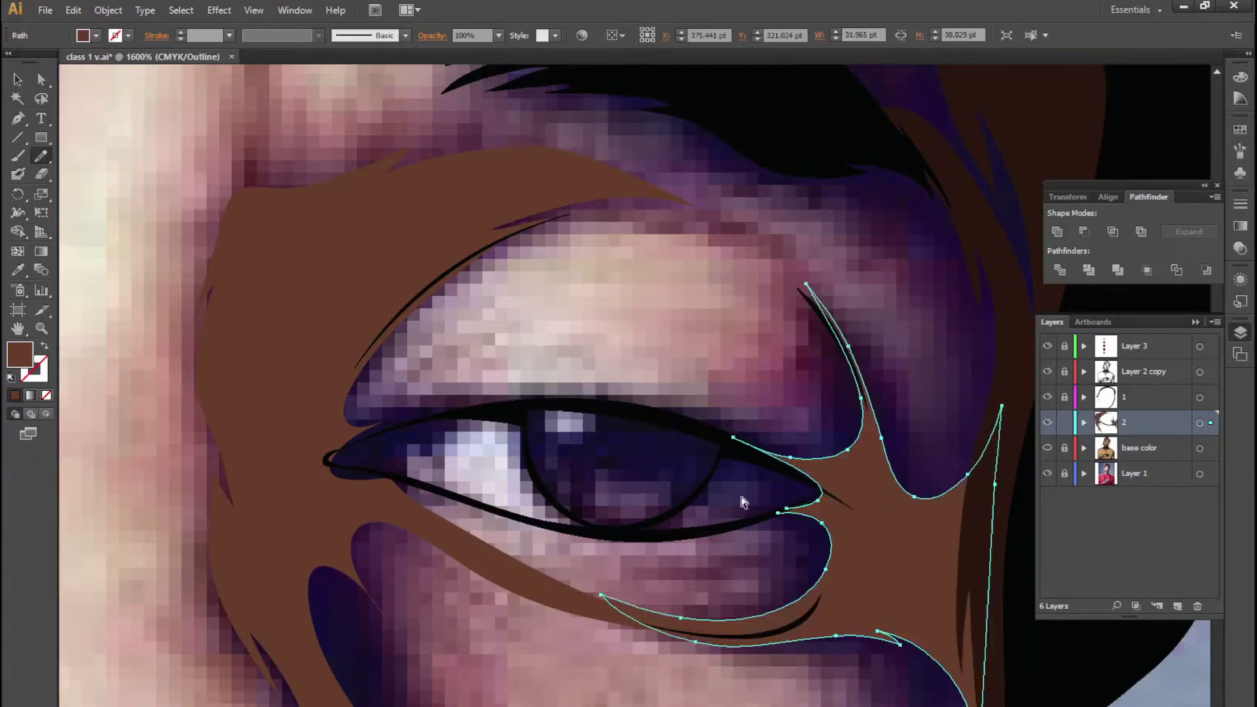
key(ctrl+shift+a)
key(ctrl+y)
key(ctrl+minus)
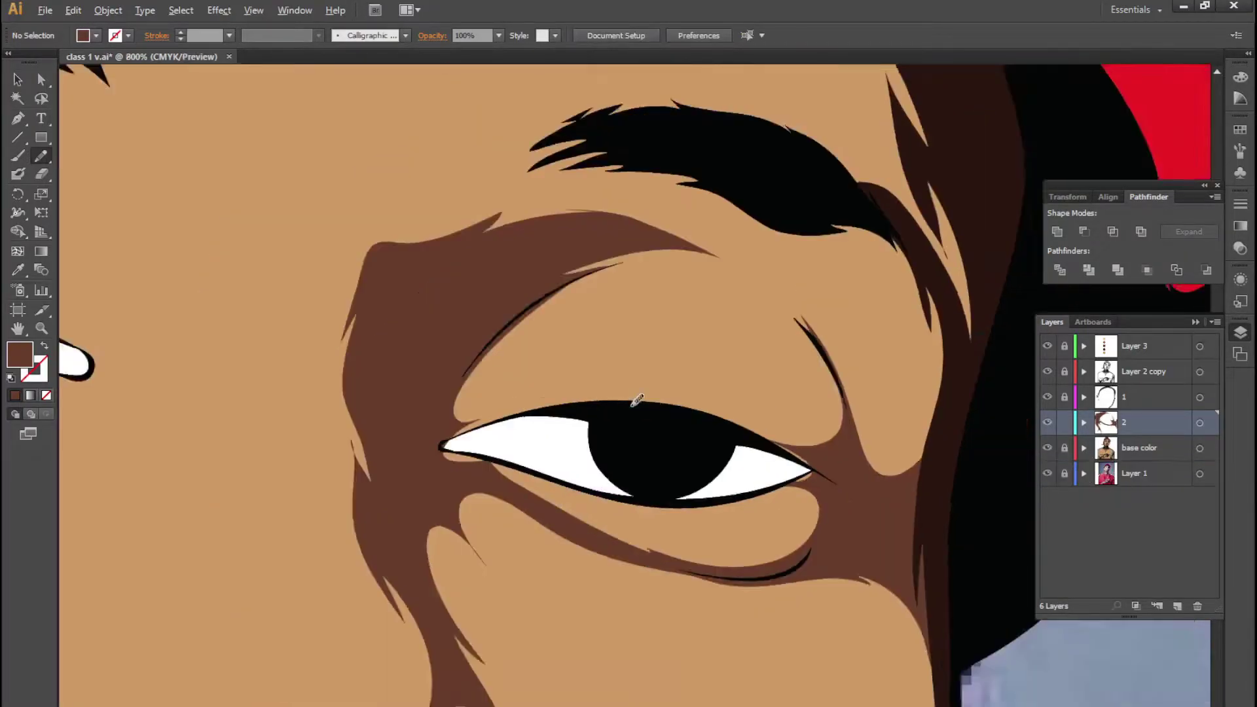
key(ctrl+minus)
key(ctrl+minus)
key(ctrl+minus)
key(ctrl+minus)
key(ctrl+minus)
key(ctrl+plus)
key(ctrl+plus)
key(ctrl+plus)
key(ctrl+plus)
key(ctrl+plus)
key(ctrl+plus)
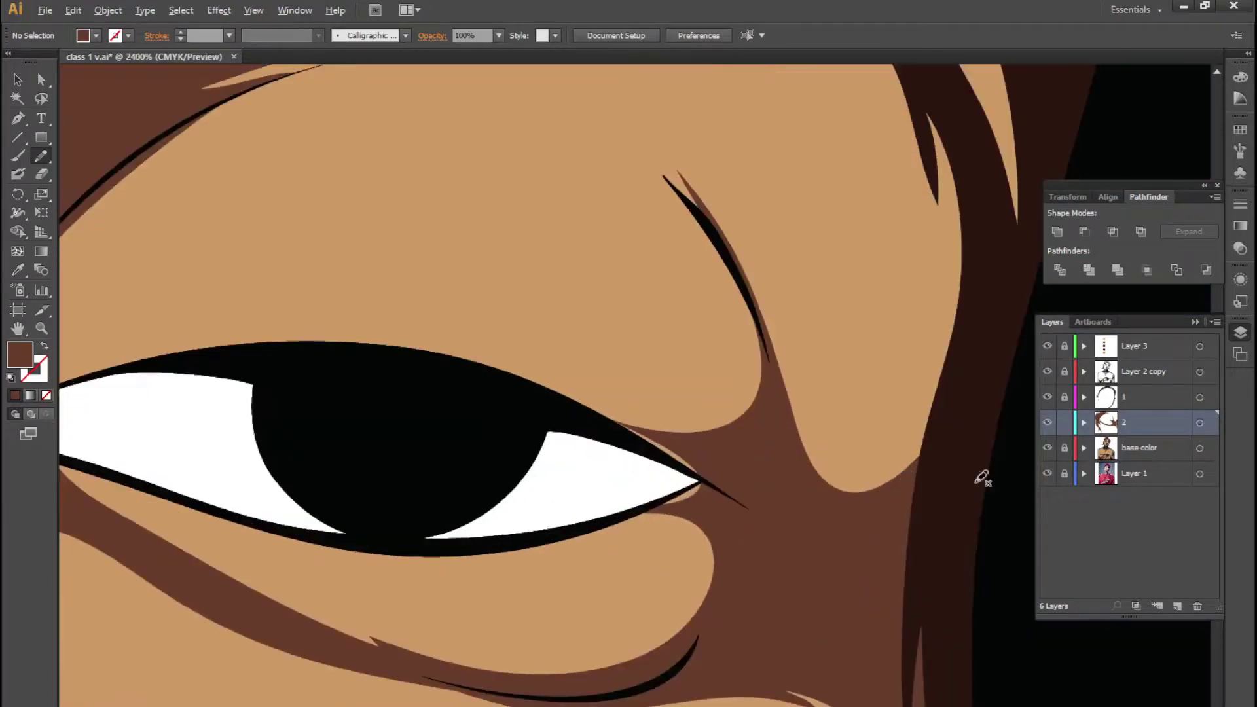
Draw a closed brown shadow beside the nostril and check the face without the photo
click(1047, 449)
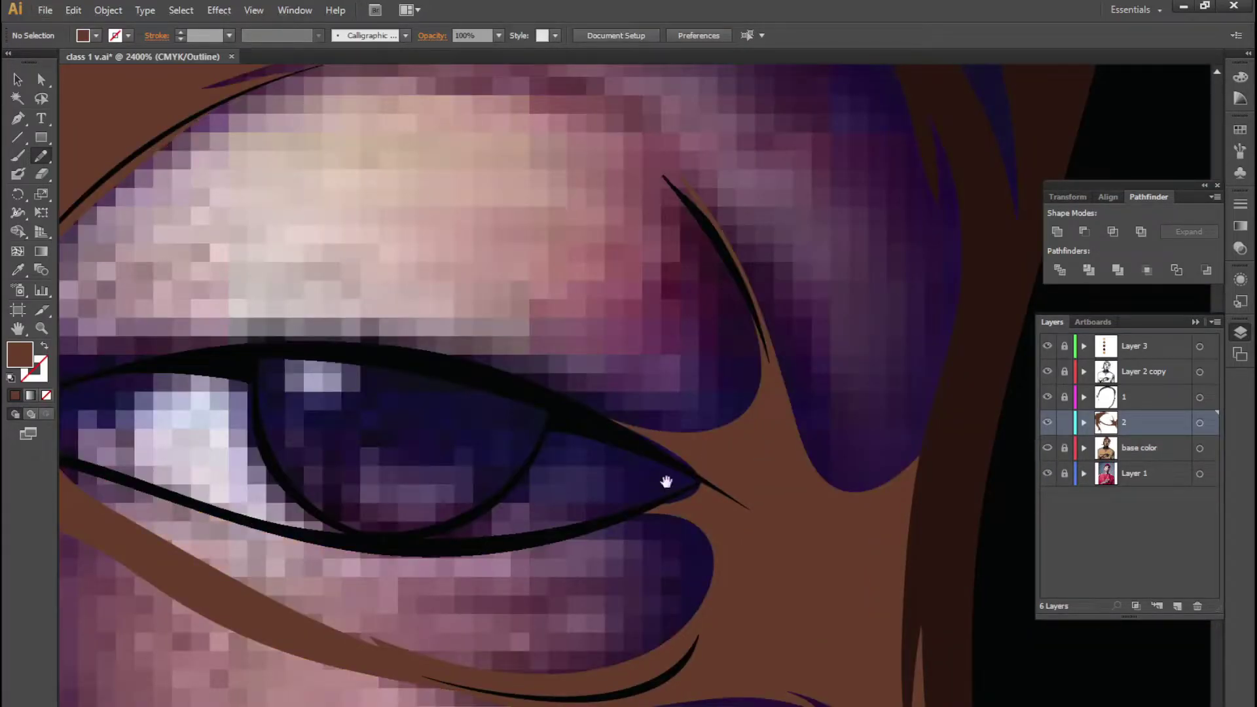
scroll(667, 482, up, 2)
key(ctrl+minus)
key(ctrl+minus)
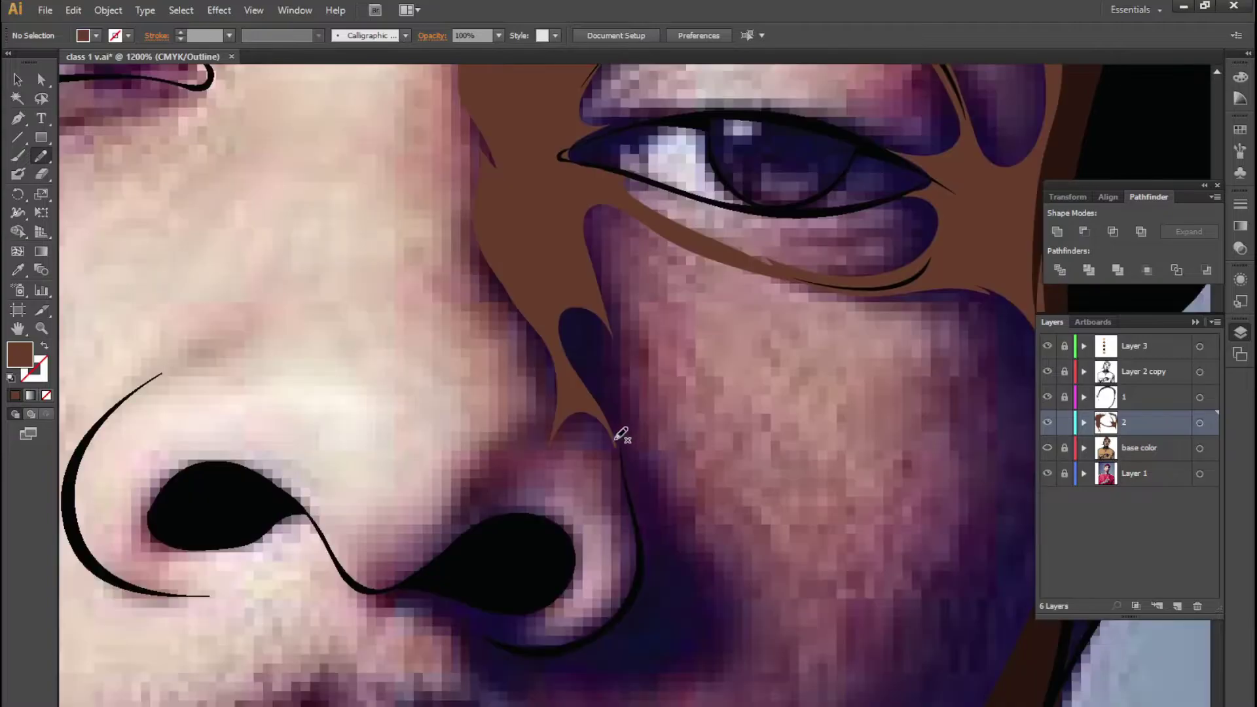
mouse_move(620, 428)
mouse_down()
mouse_move(704, 583)
mouse_move(646, 668)
mouse_move(521, 682)
mouse_move(487, 673)
mouse_move(448, 623)
mouse_up()
drag(560, 653, 625, 599)
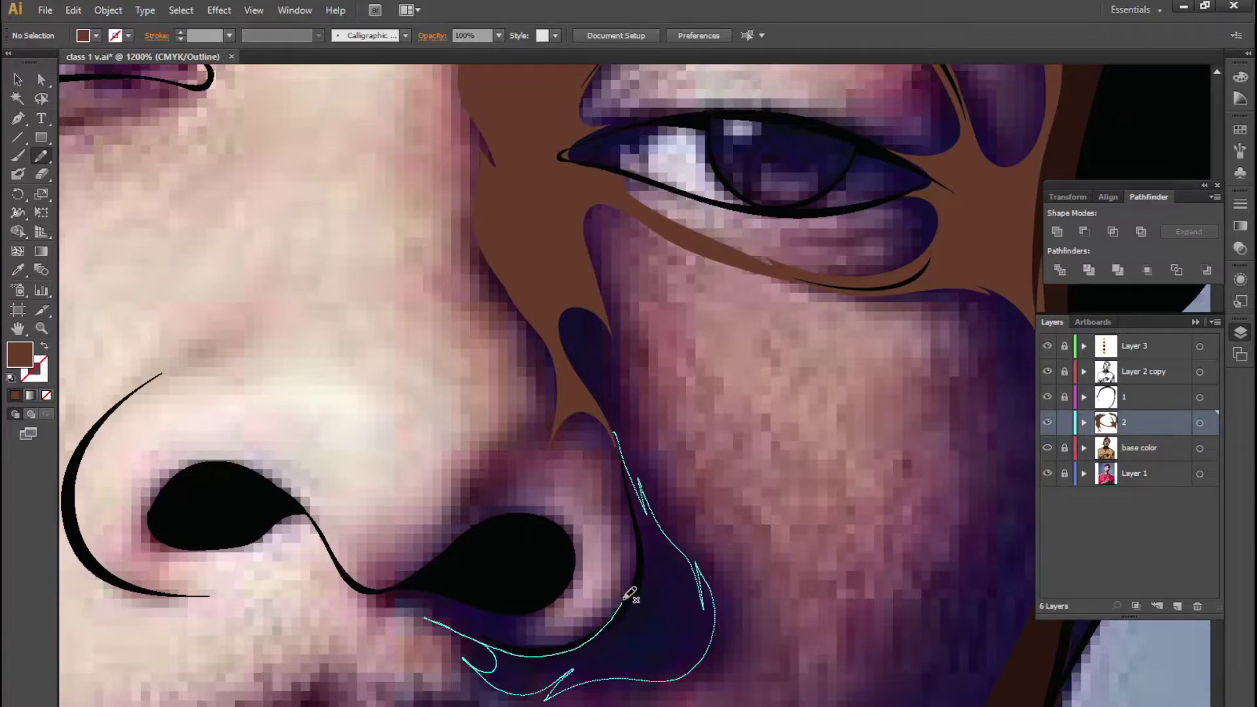
drag(641, 525, 615, 433)
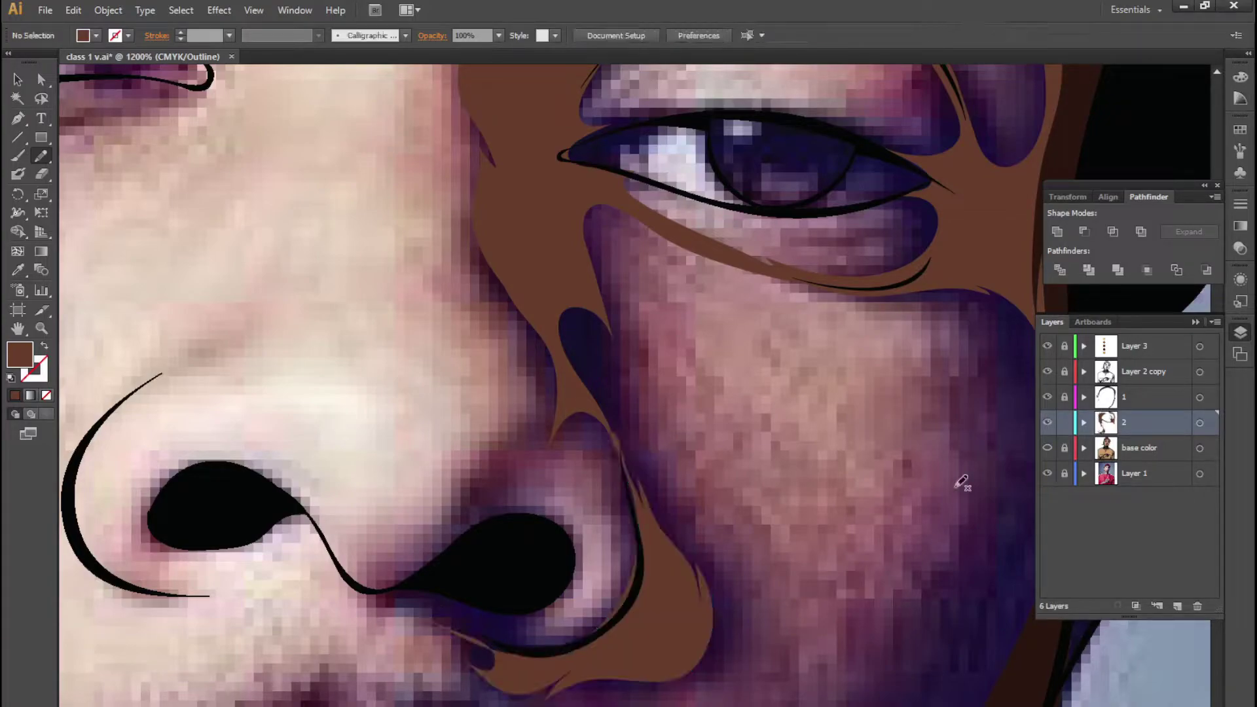
click(1048, 449)
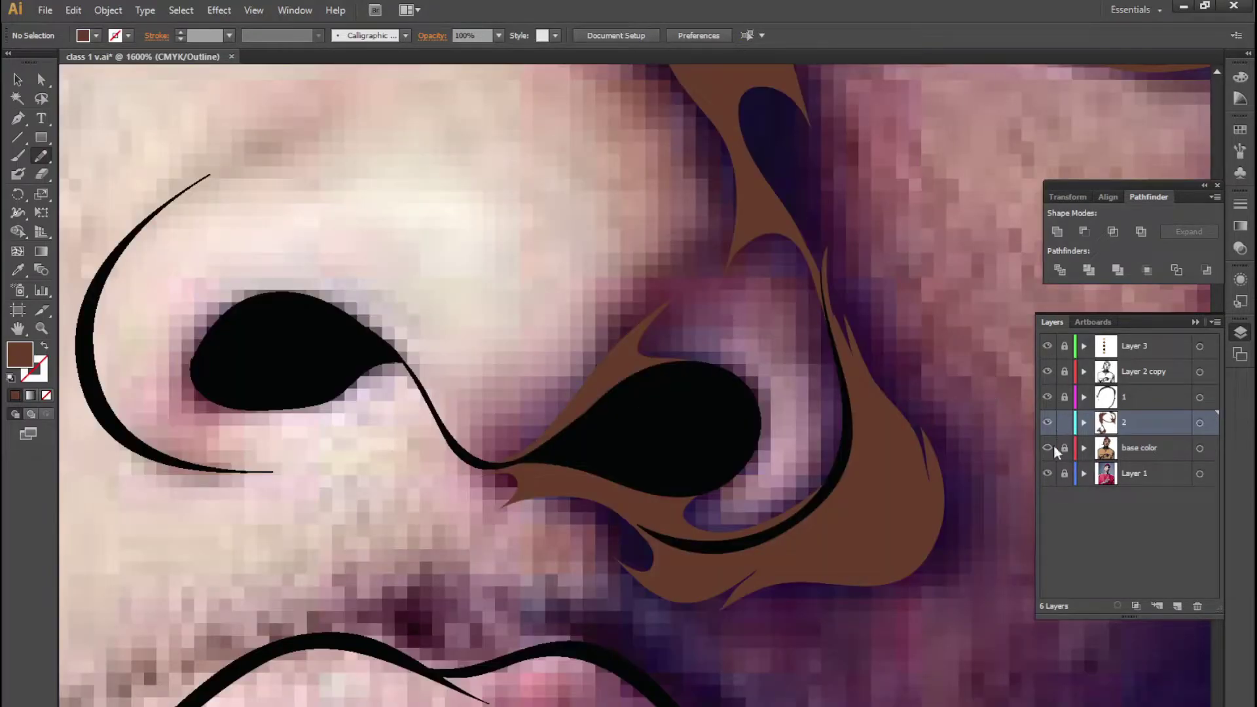
click(1048, 448)
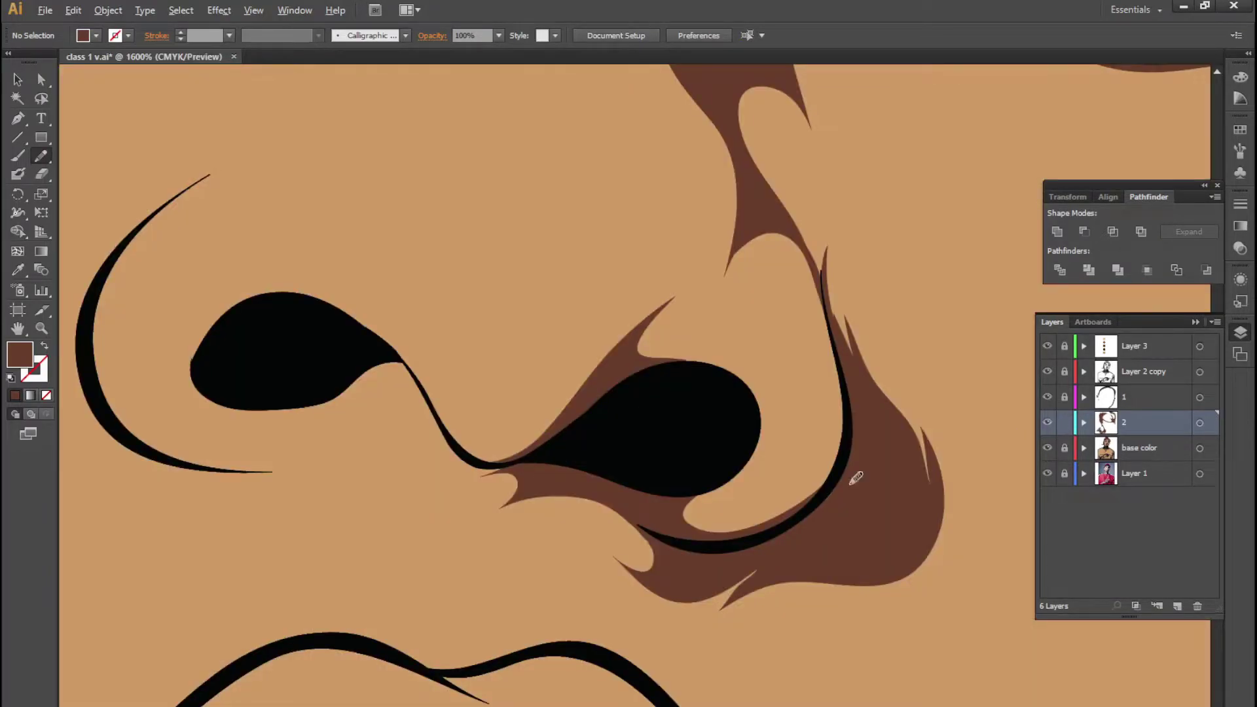
Select the under-eye shadow and erase away part of its edge with the Eraser
key(ctrl+0)
key(ctrl+plus)
key(ctrl+plus)
key(ctrl+plus)
key(ctrl+plus)
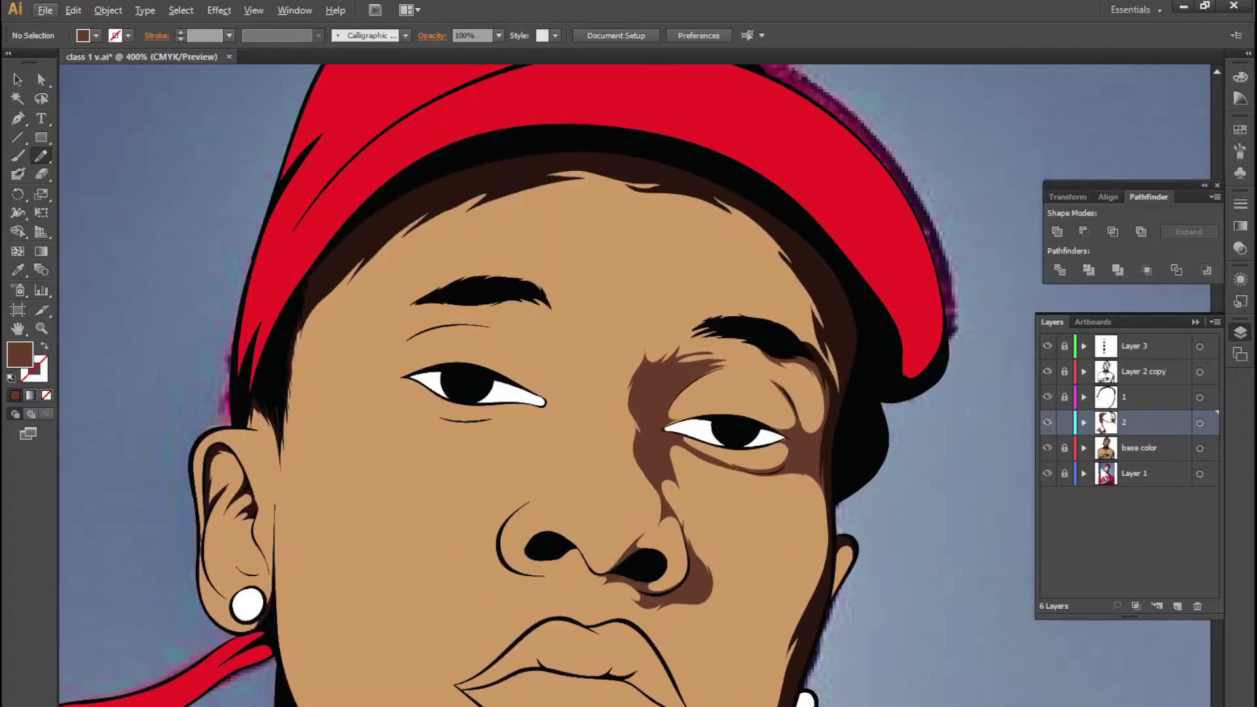
click(1047, 449)
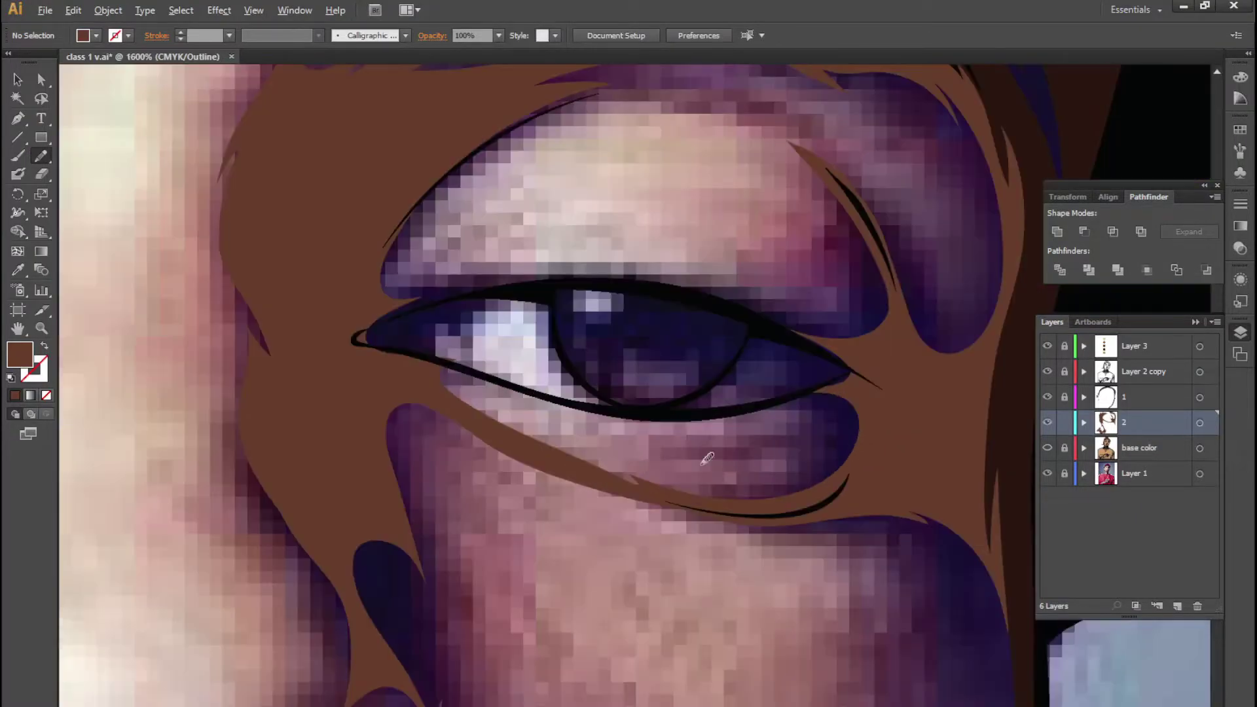
key(ctrl+plus)
ctrl+click(561, 488)
key(shift+e)
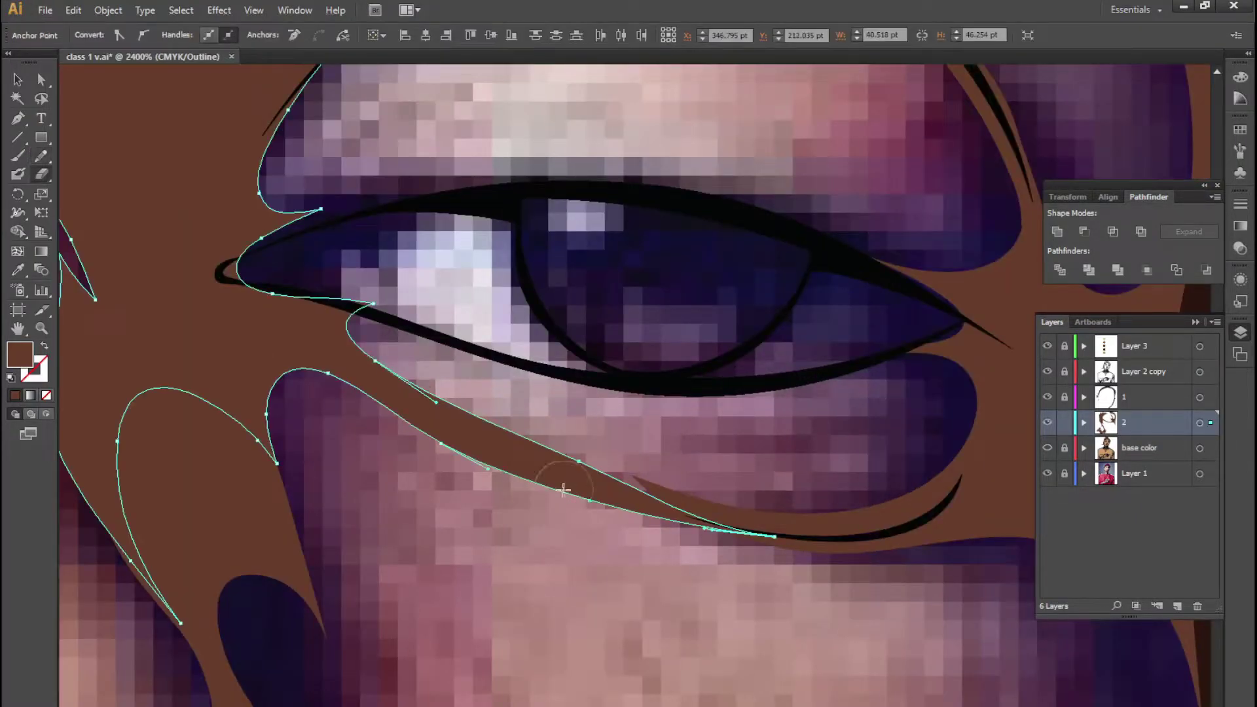
drag(779, 541, 552, 462)
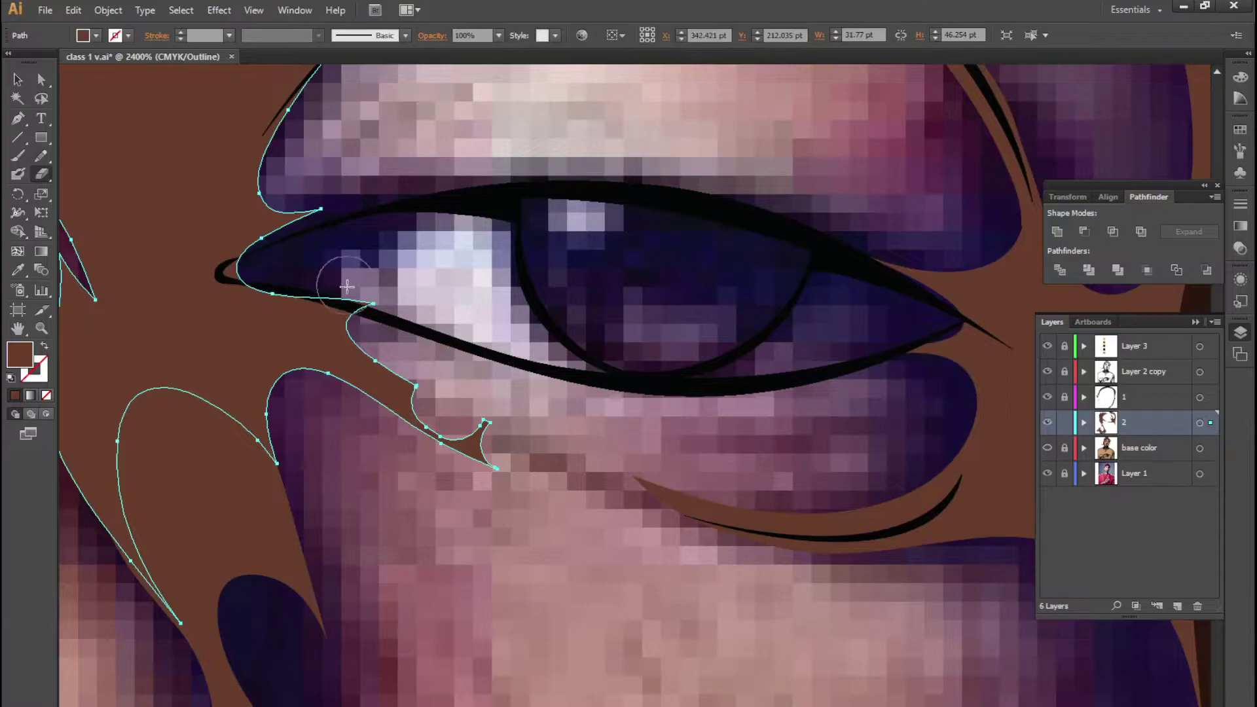
drag(335, 294, 484, 463)
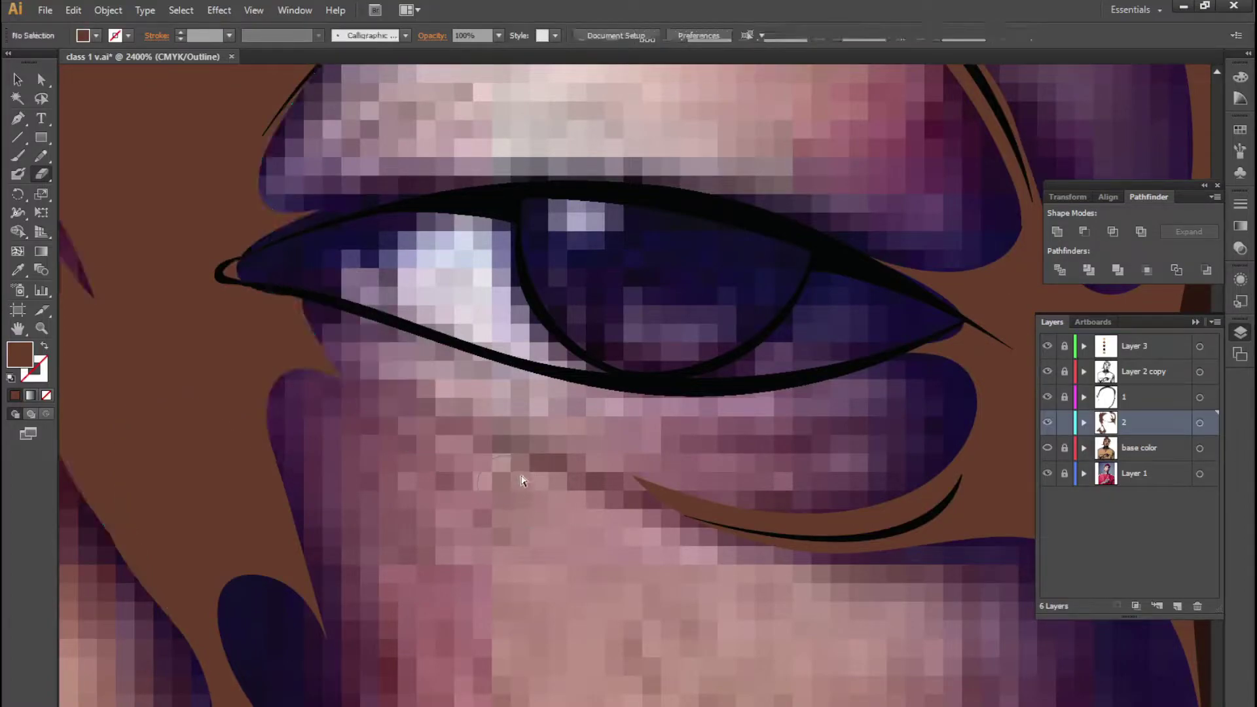
Redraw the under-eye shadow edge with the Pencil, undoing two misplaced strokes
key(n)
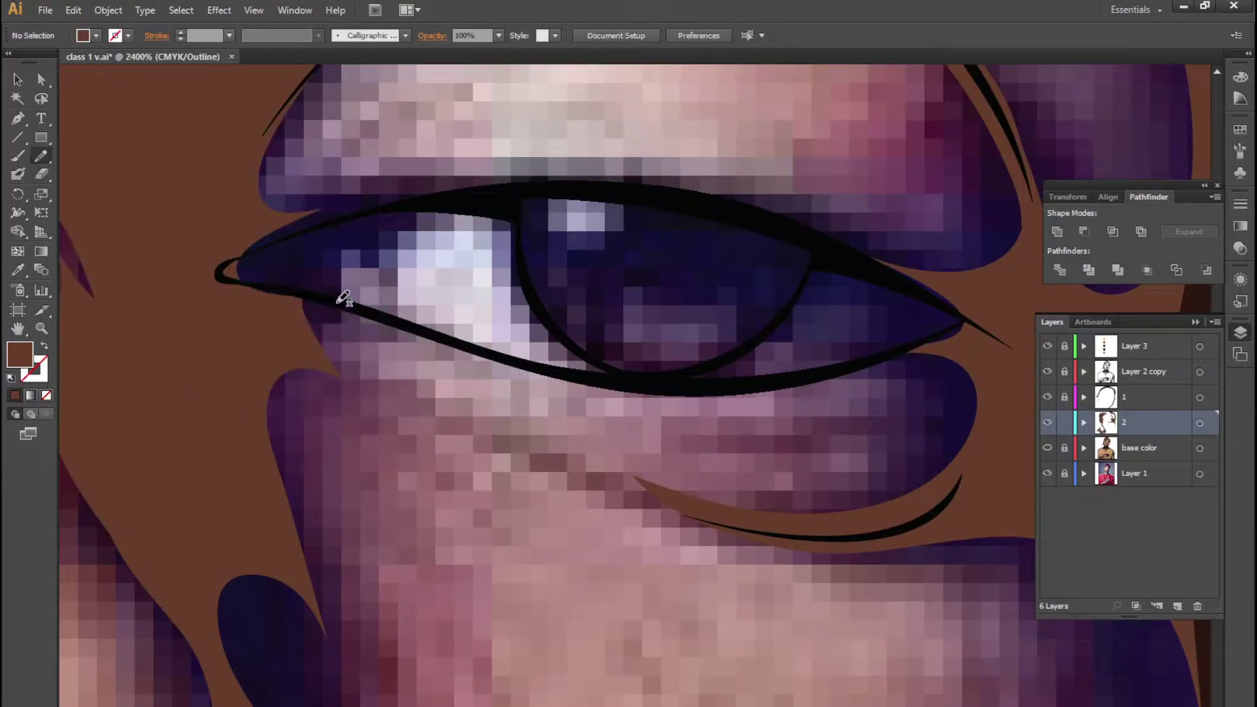
drag(330, 321, 478, 436)
key(ctrl+z)
mouse_move(342, 302)
mouse_down()
mouse_move(337, 345)
mouse_move(579, 466)
mouse_up()
key(ctrl+z)
mouse_move(344, 303)
mouse_down()
mouse_move(355, 348)
mouse_move(753, 524)
mouse_up()
mouse_move(753, 523)
mouse_down()
mouse_move(443, 426)
mouse_move(327, 296)
mouse_up()
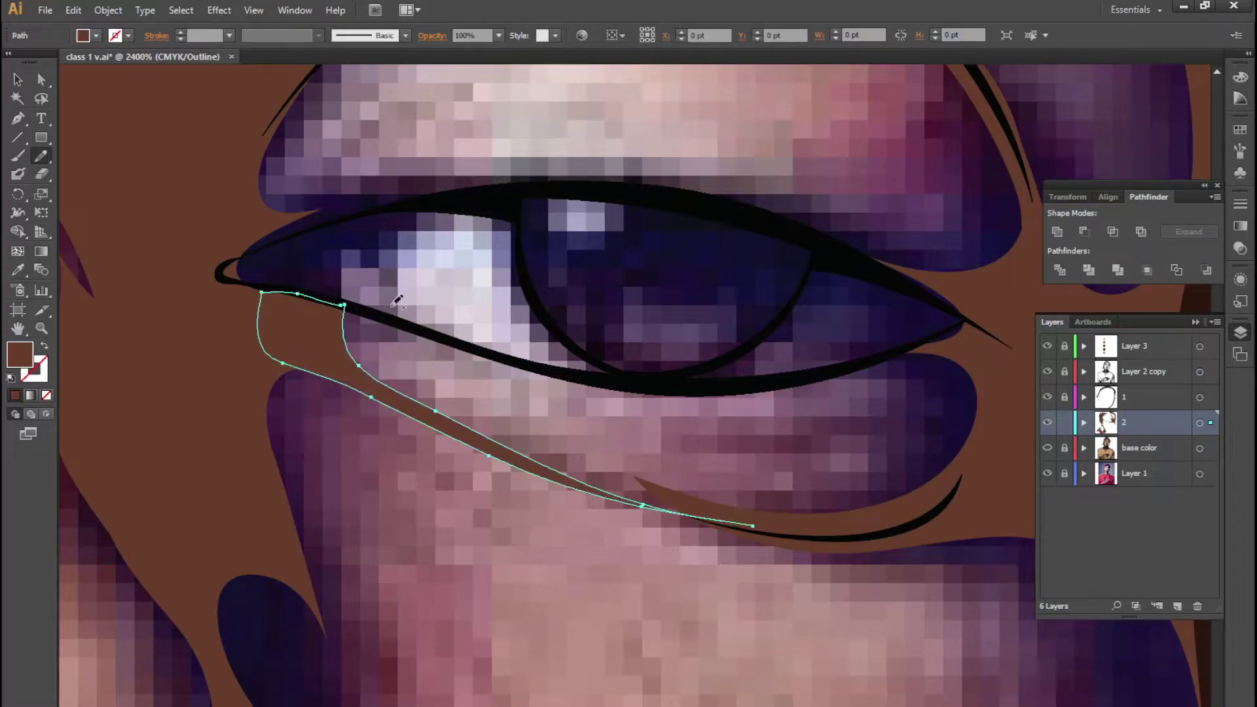
Shrink the eraser and reshape the shadow edge at the eye corner
key(shift+e)
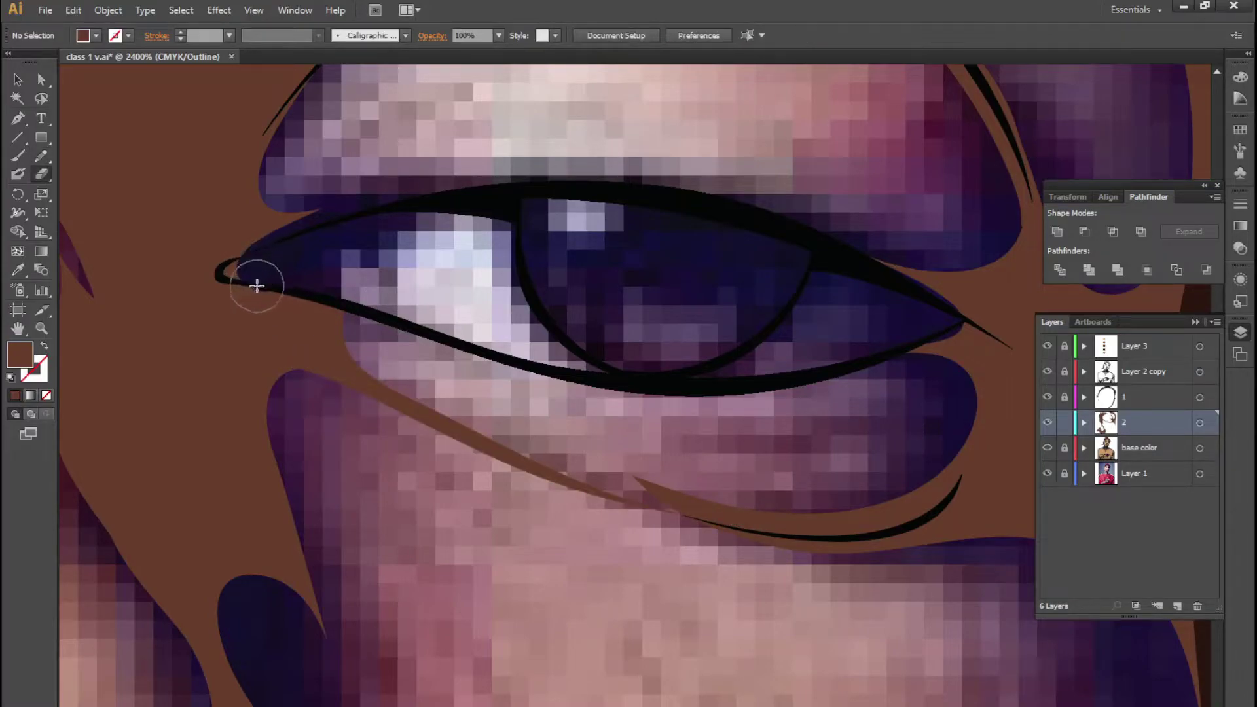
key(bracketleft)
key(bracketleft)
key(n)
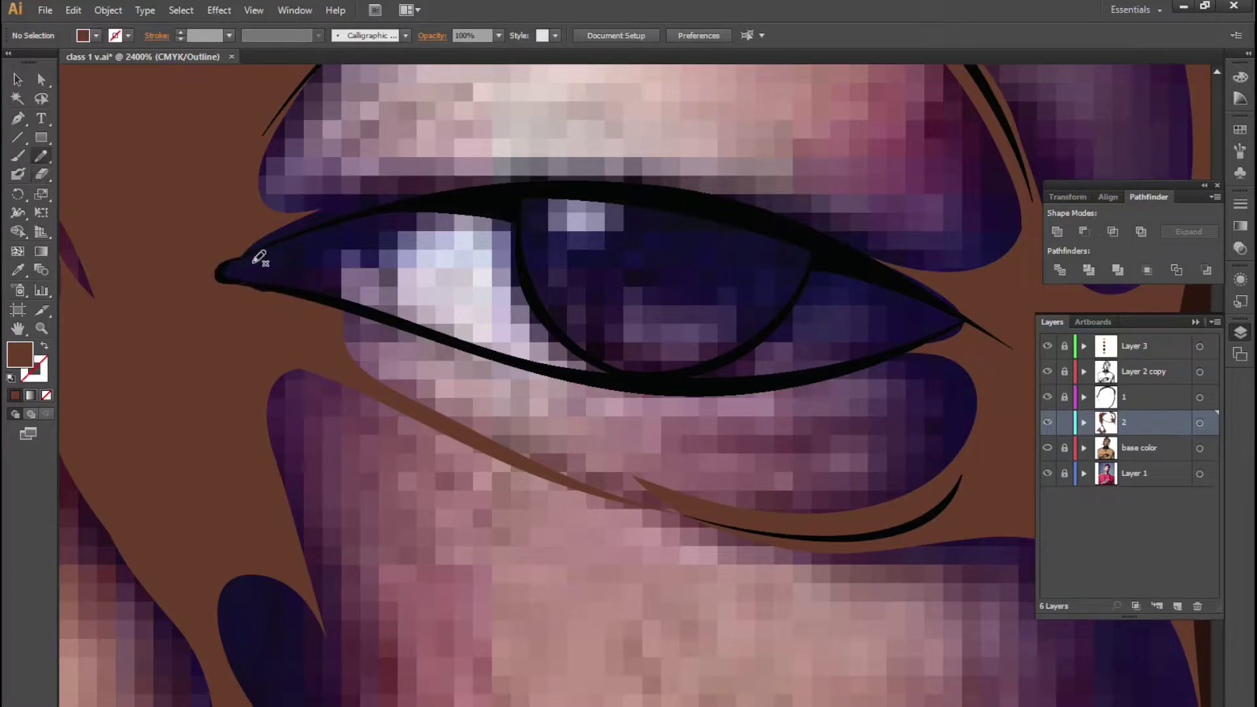
drag(256, 249, 357, 193)
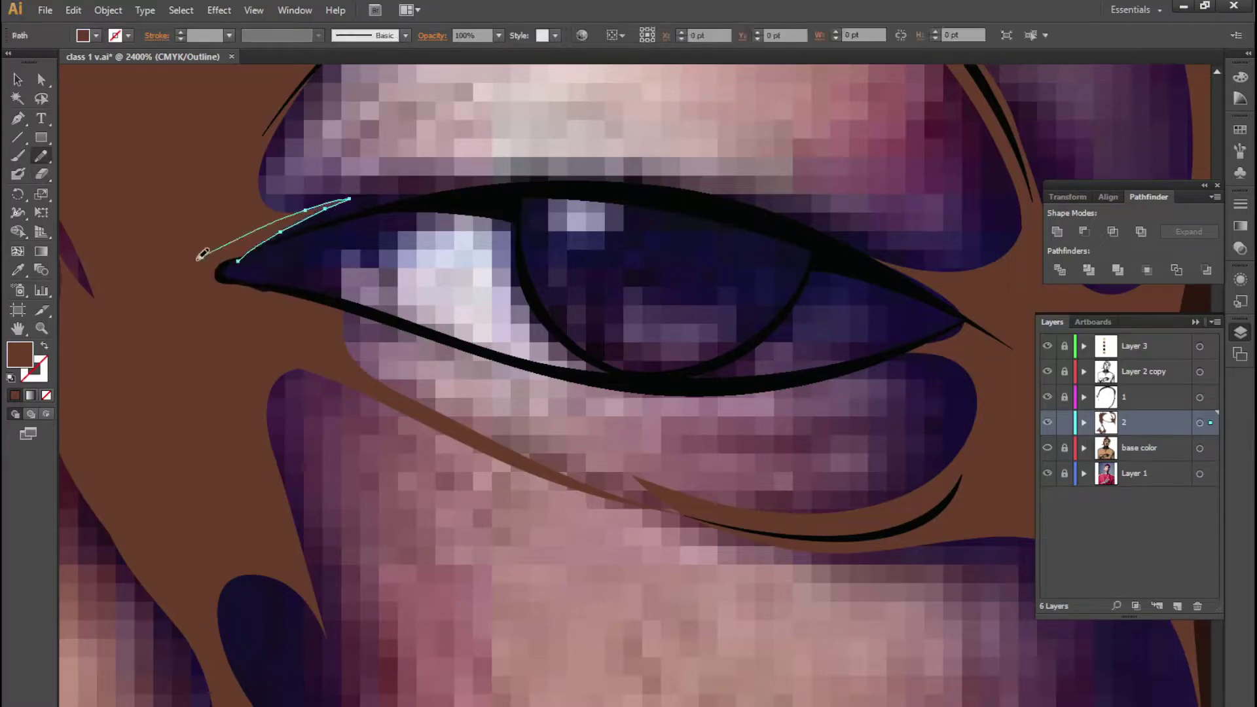
scroll(691, 349, down, 2)
scroll(691, 349, down, 3)
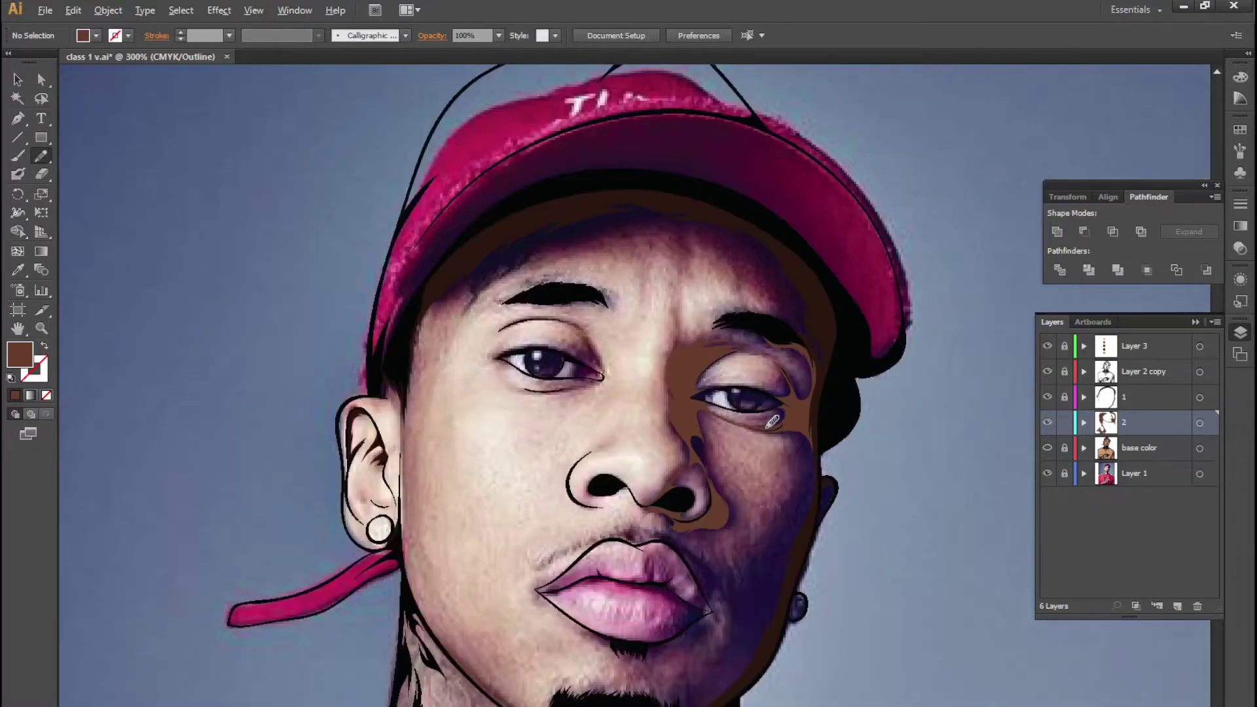
scroll(691, 349, down, 1)
scroll(810, 493, up, 3)
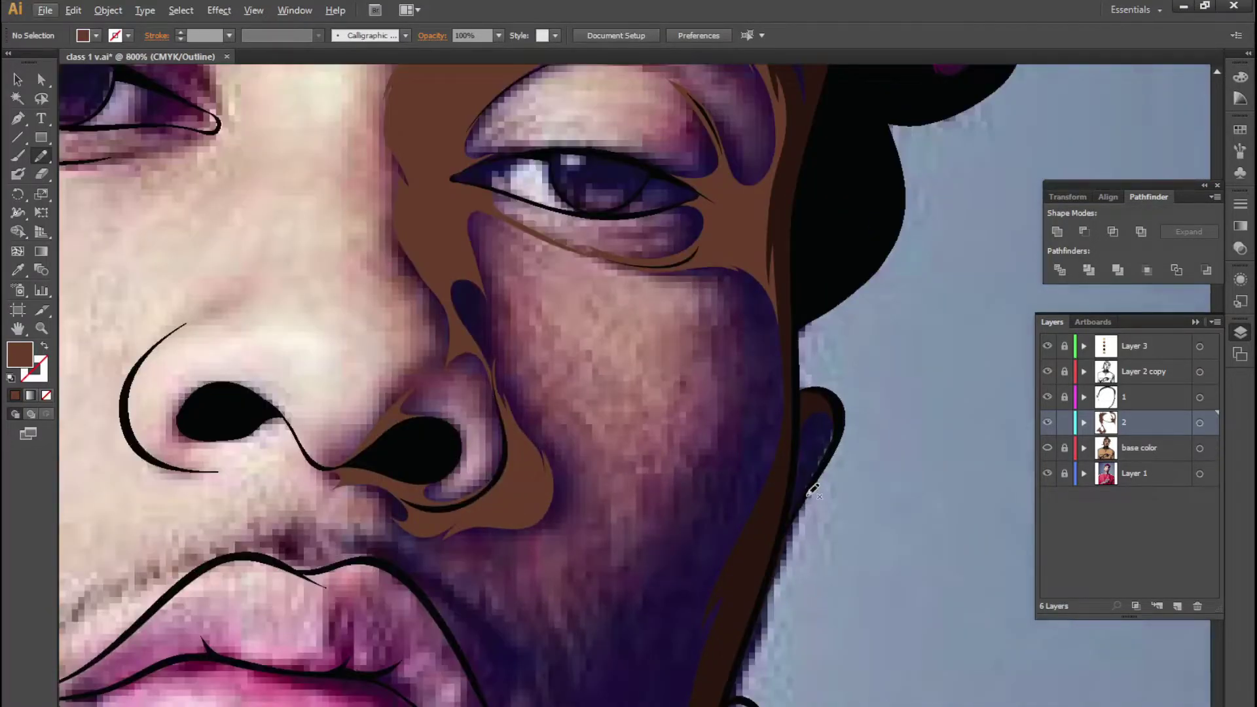
Draw a long brown shadow strip down the right cheek edge toward the jaw, checking it in Preview
scroll(812, 491, left, 2)
scroll(583, 393, down, 5)
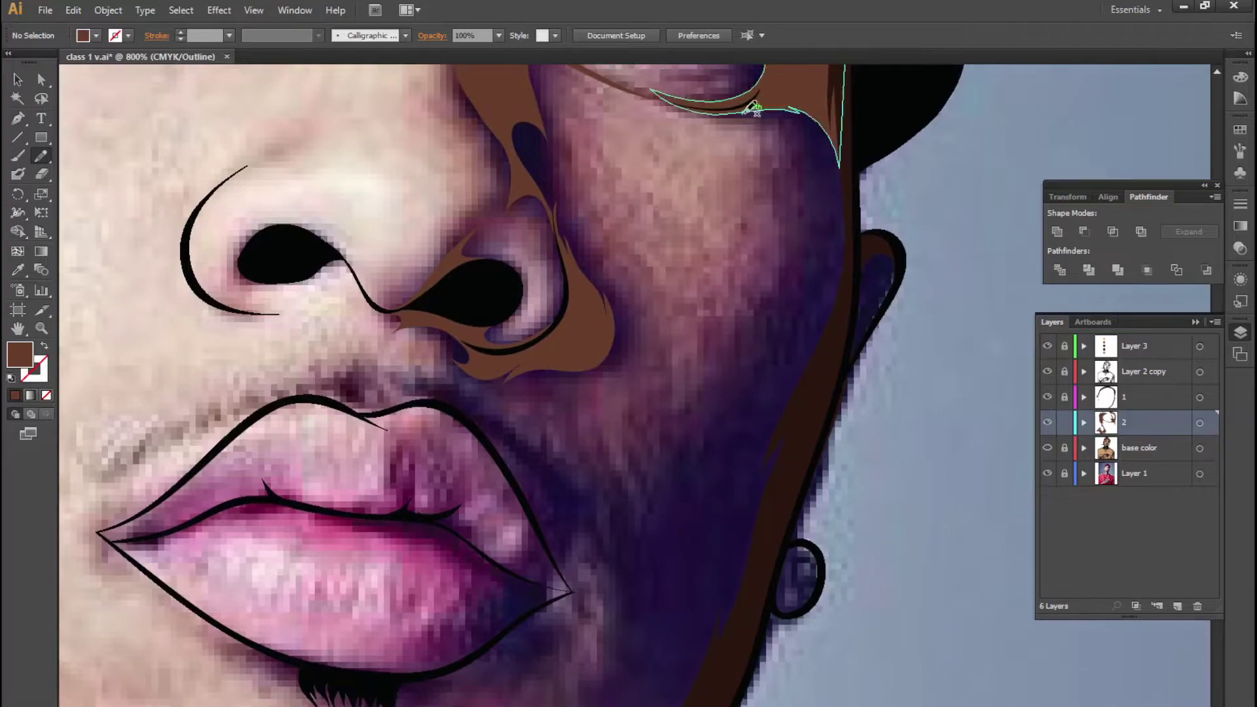
mouse_move(773, 110)
mouse_down()
mouse_move(756, 303)
mouse_move(661, 440)
mouse_up()
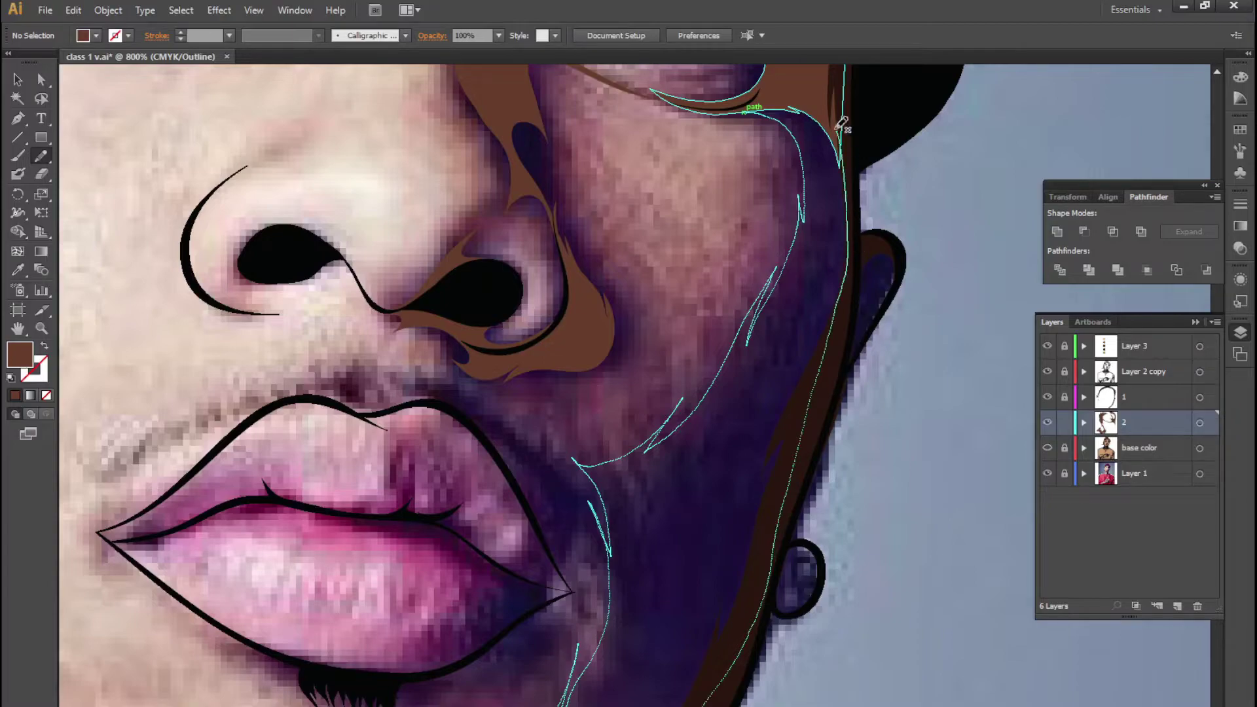
drag(842, 124, 842, 128)
key(ctrl+y)
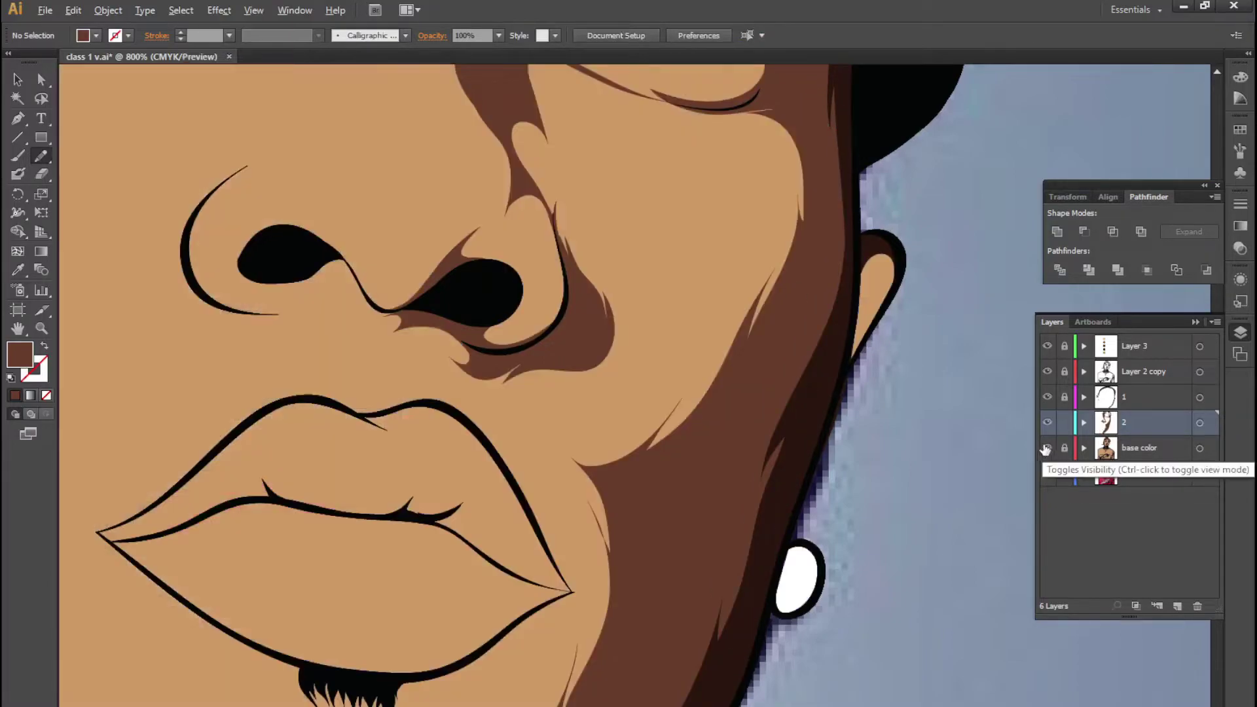
scroll(752, 478, down, 3)
scroll(751, 478, down, 2)
scroll(751, 478, up, 1)
scroll(752, 478, up, 3)
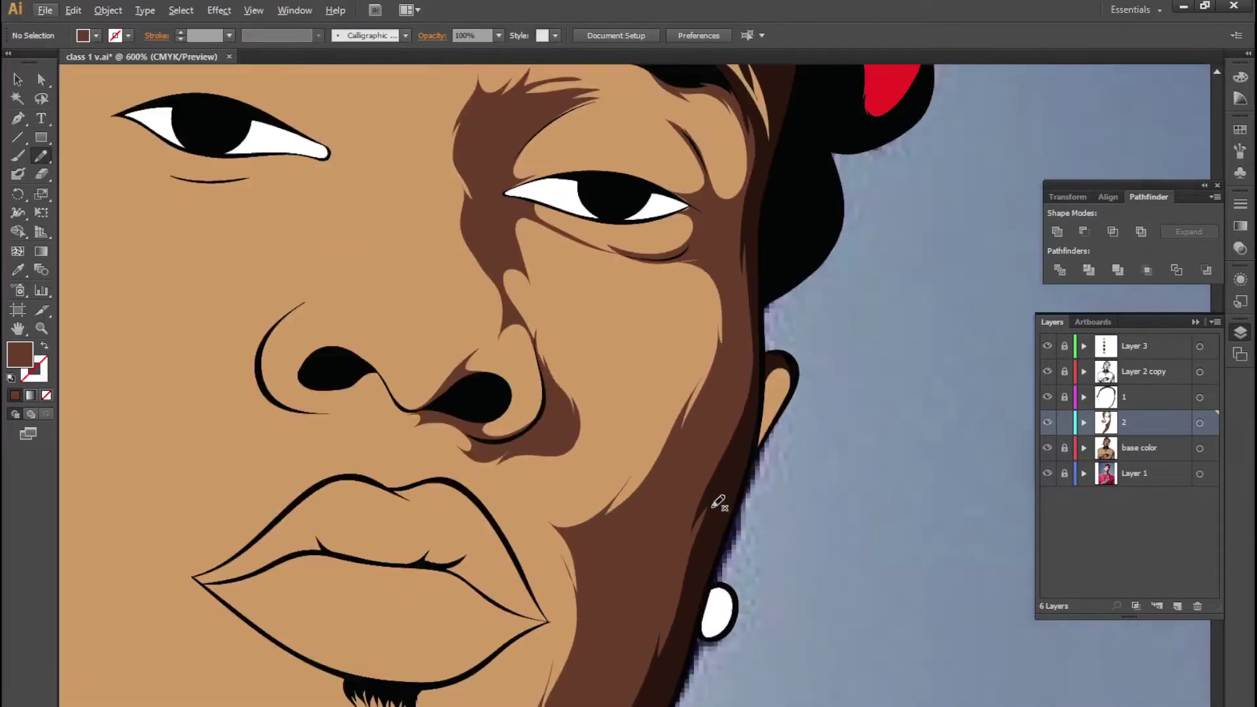
key(ctrl+y)
drag(692, 342, 677, 310)
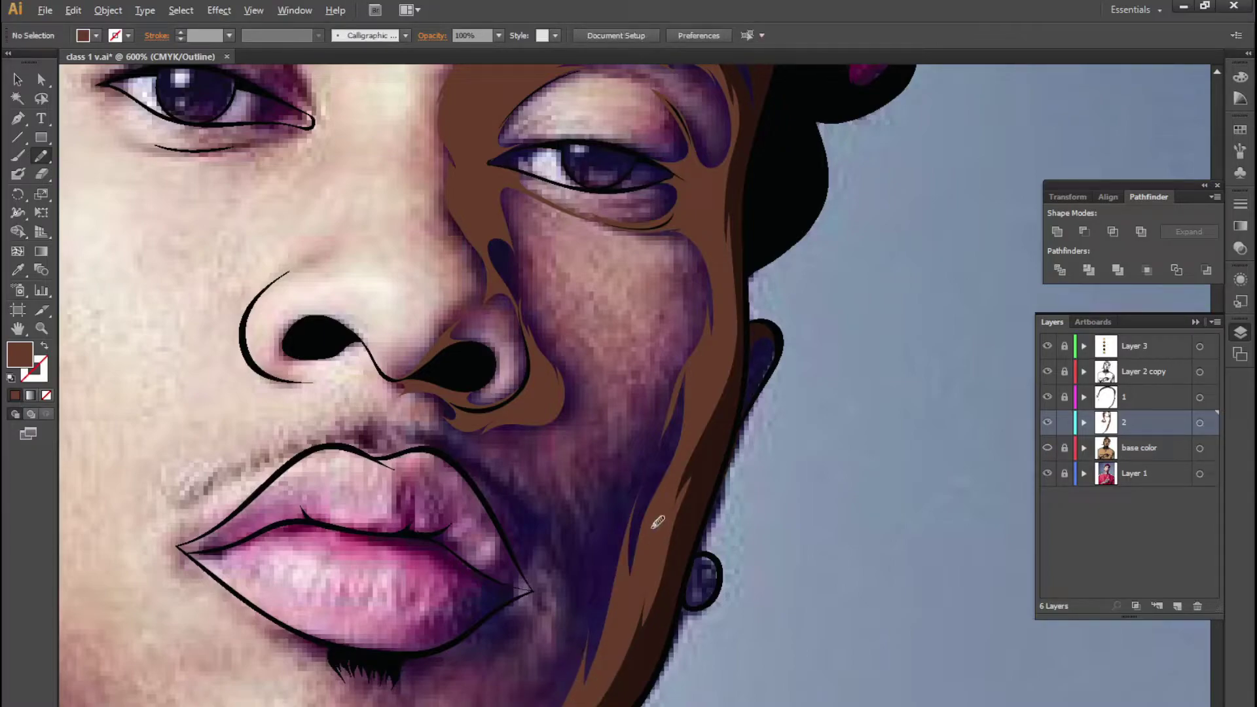
Select the cheek shadow with the Eraser active, then deselect it and scroll around the face
scroll(695, 377, up, 3)
ctrl+click(641, 449)
key(shift+e)
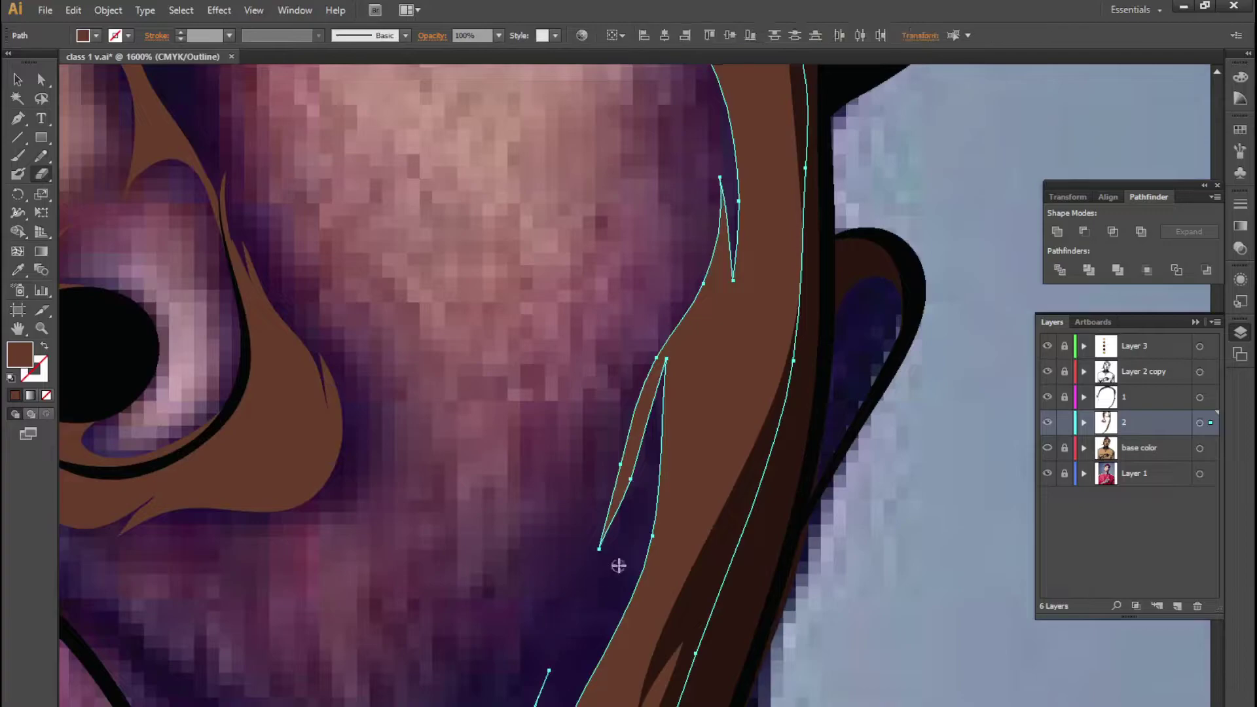
key(ctrl+shift+a)
scroll(720, 432, down, 3)
scroll(674, 415, up, 2)
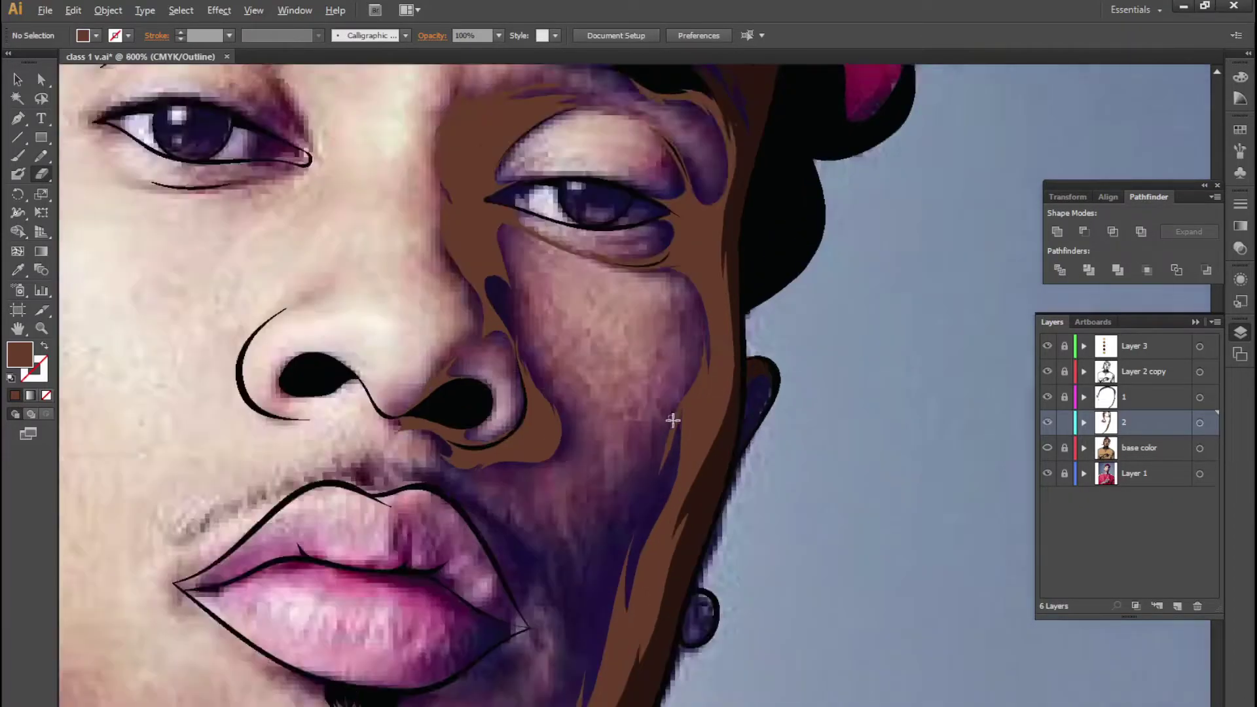
scroll(736, 424, up, 1)
scroll(736, 424, down, 2)
scroll(706, 477, up, 3)
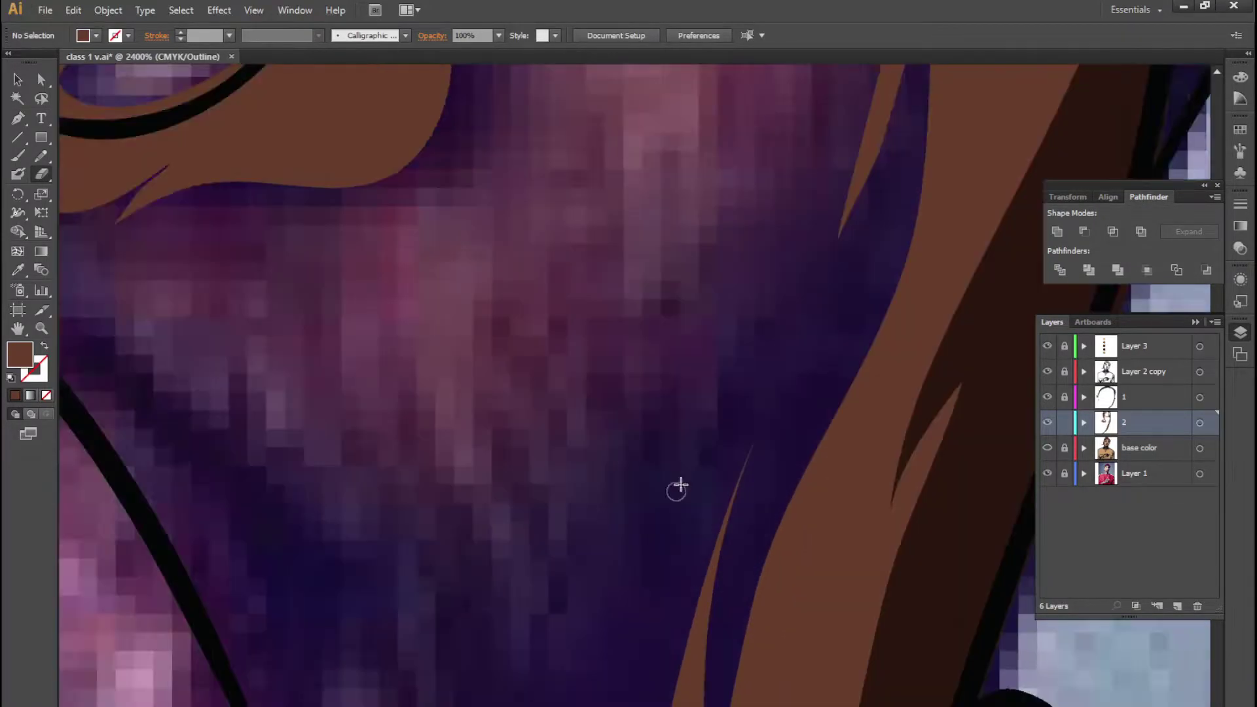
scroll(676, 489, up, 1)
scroll(713, 474, down, 3)
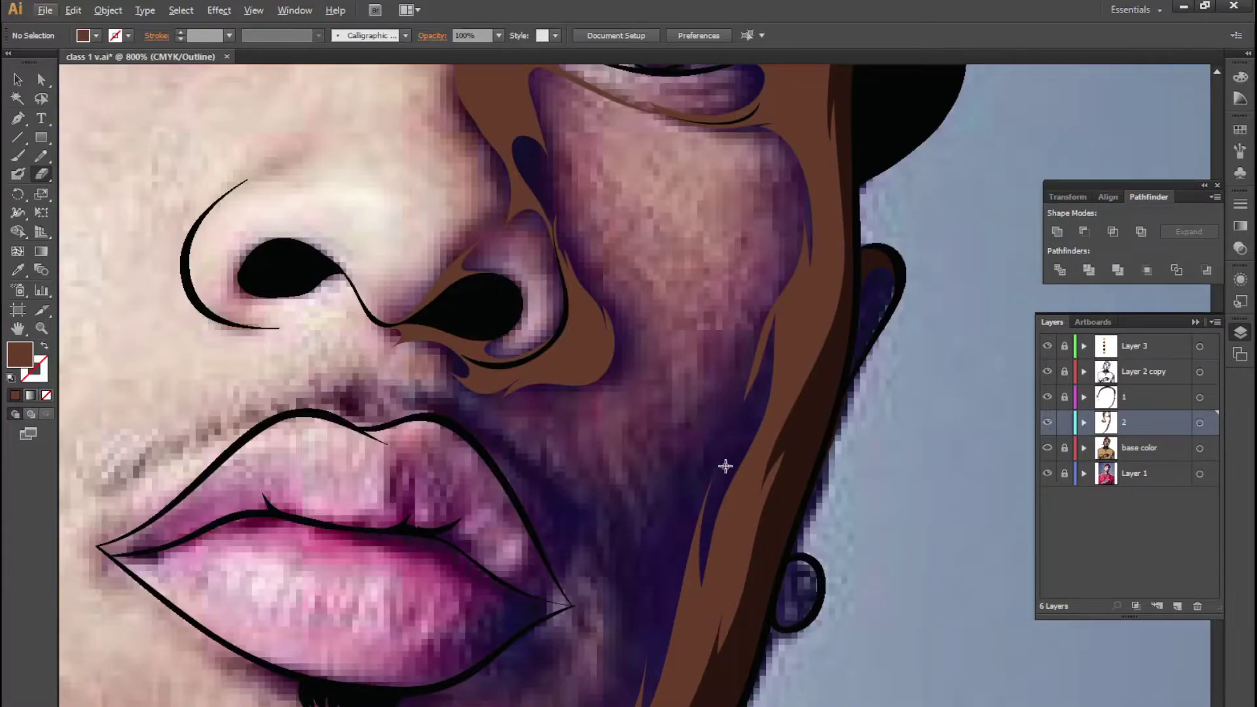
Draw a brown shadow curving under the lower lip toward the goatee, then preview zoomed out
key(n)
drag(535, 571, 603, 467)
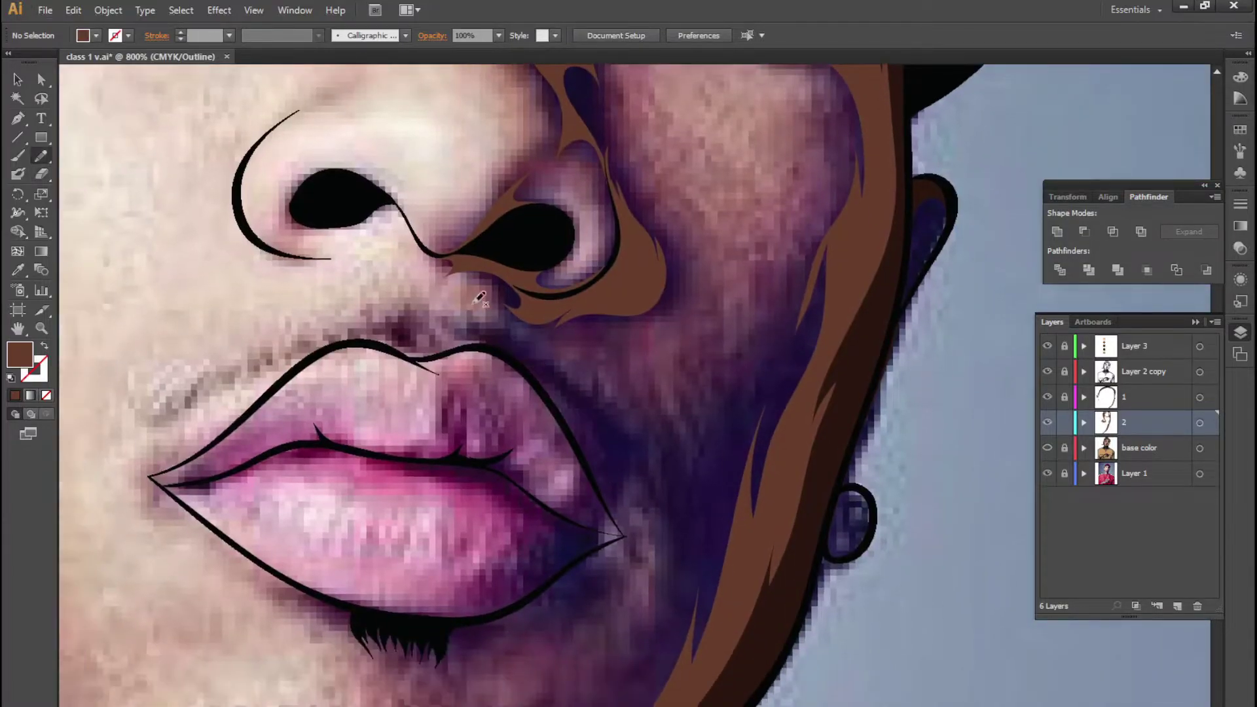
scroll(590, 426, down, 1)
scroll(623, 449, down, 2)
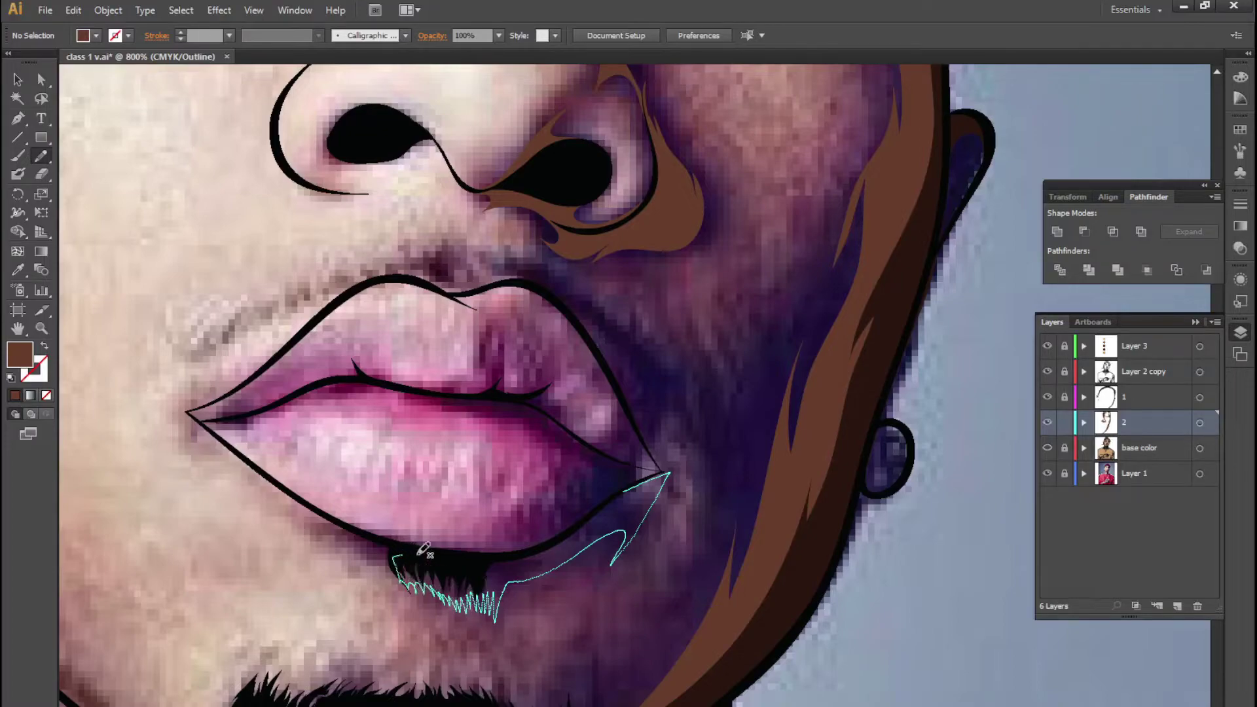
drag(638, 484, 645, 480)
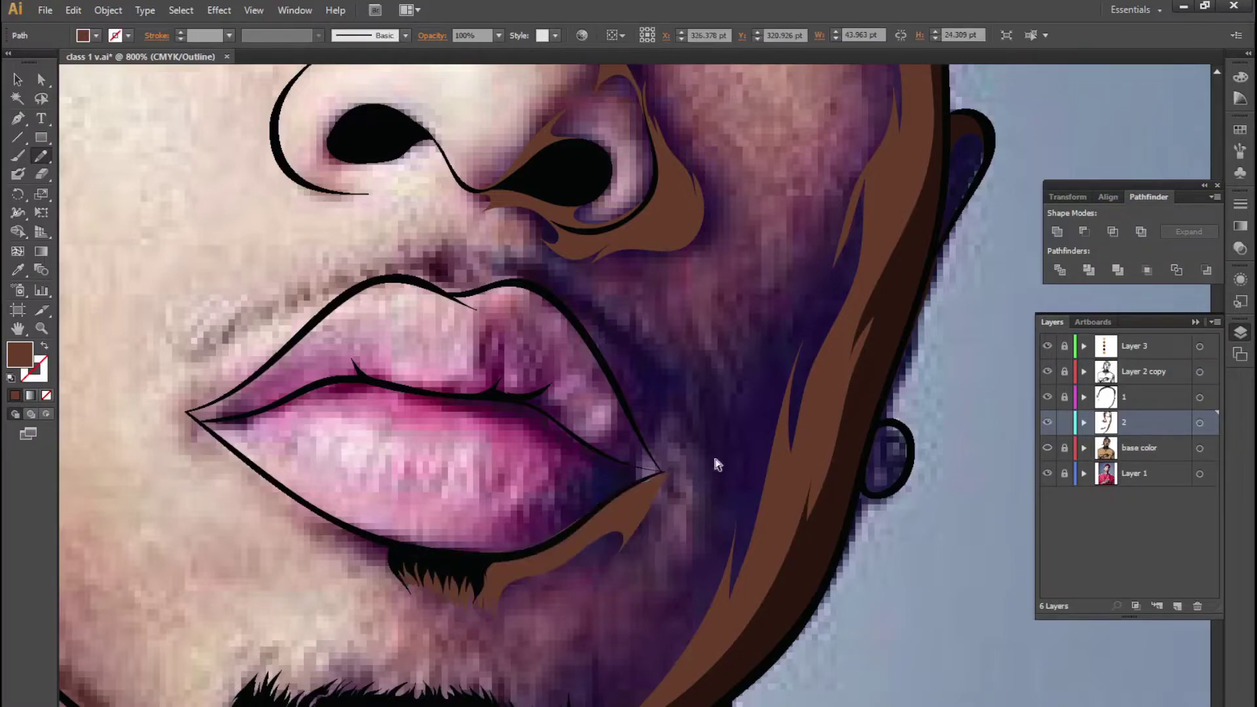
key(ctrl+y)
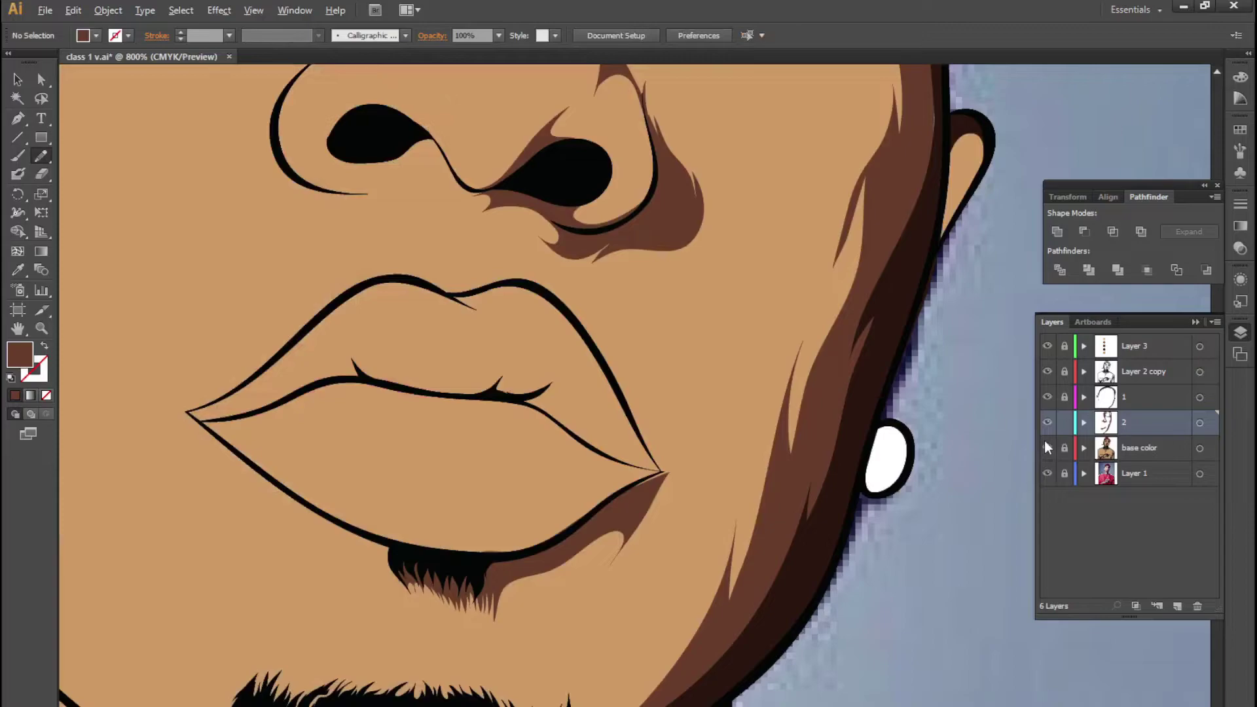
key(ctrl+minus)
key(ctrl+minus)
key(ctrl+minus)
key(ctrl+minus)
key(ctrl+minus)
scroll(685, 454, up, 2)
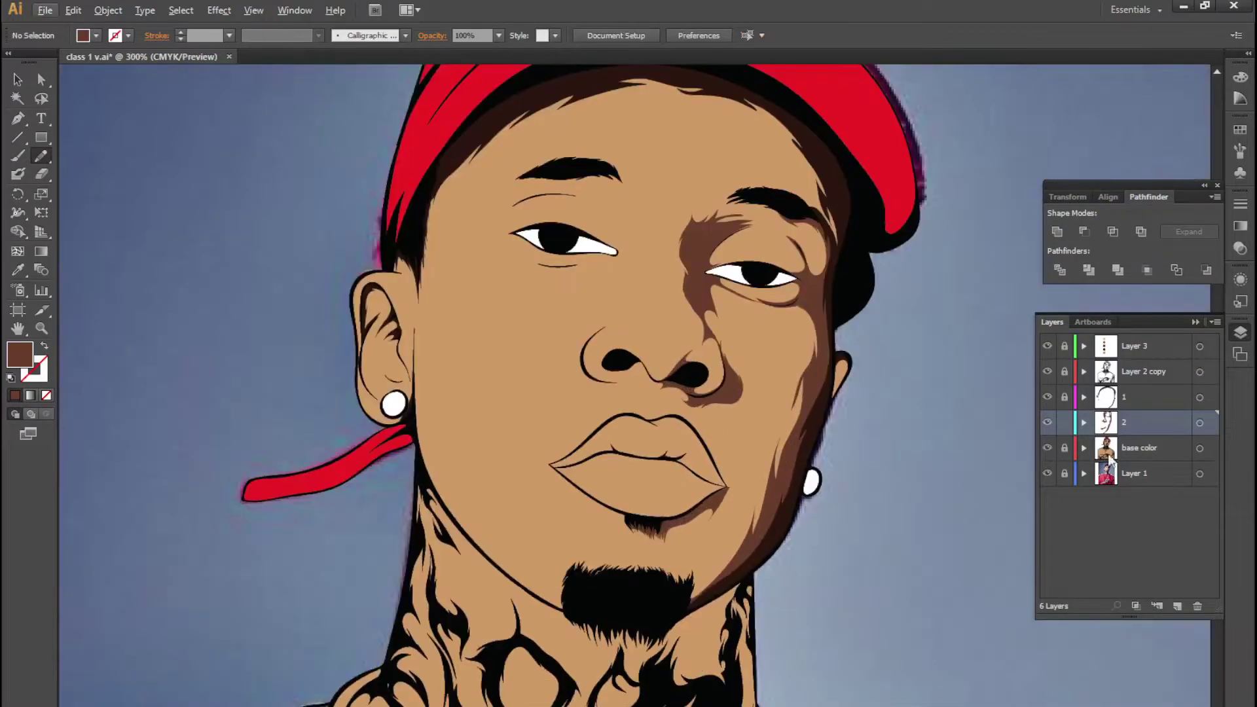
Hide the base colour layer and trace a brown shadow along the left jawline below the ear
ctrl+click(1046, 451)
scroll(862, 464, up, 2)
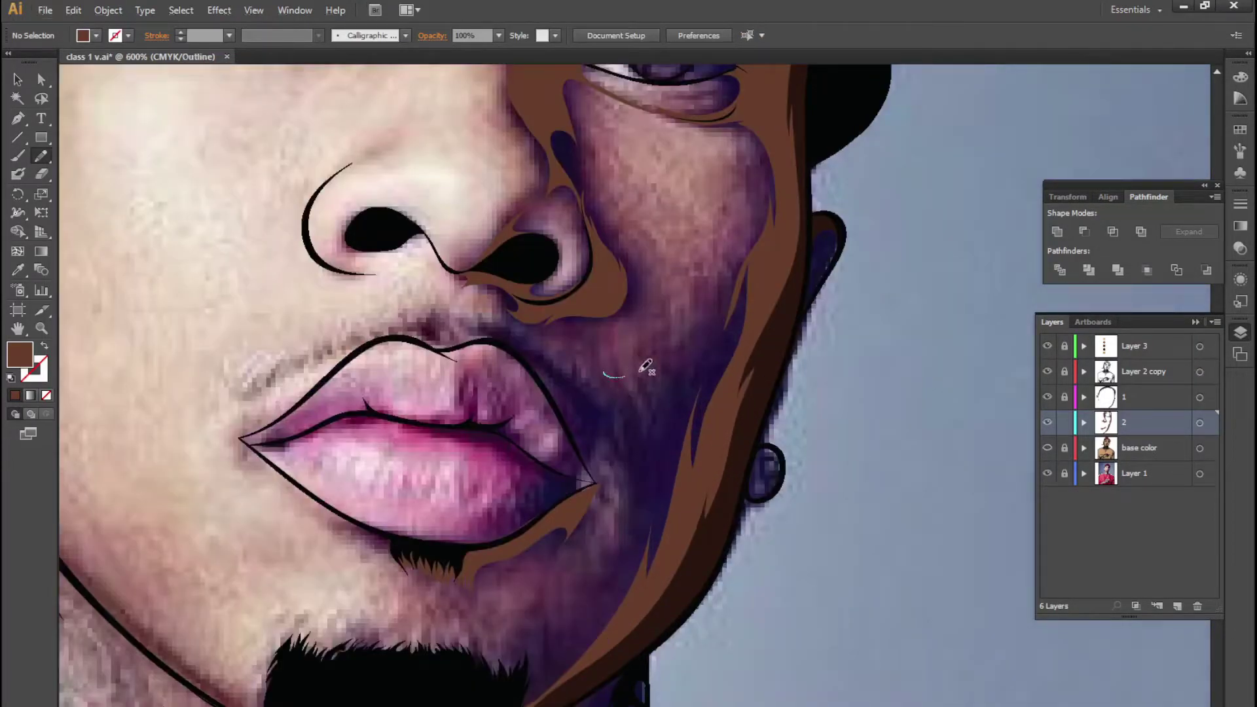
drag(660, 453, 603, 375)
drag(603, 485, 425, 543)
drag(341, 616, 525, 560)
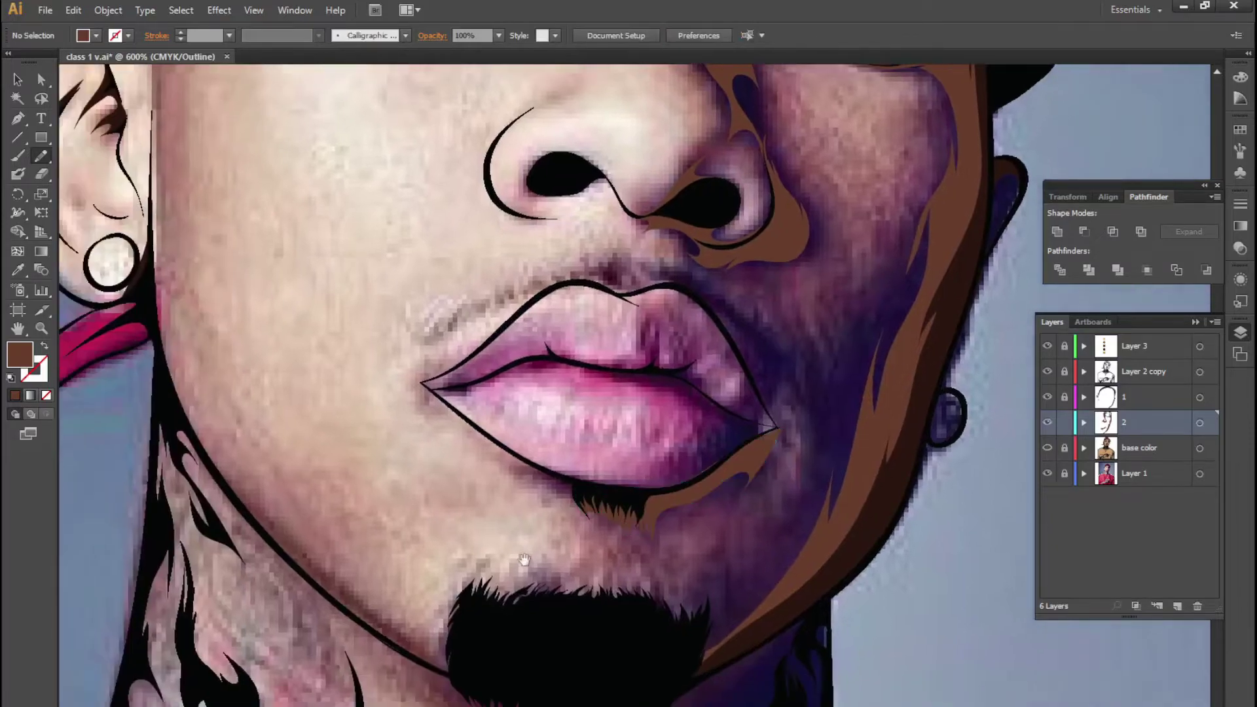
drag(868, 252, 806, 357)
drag(273, 425, 381, 459)
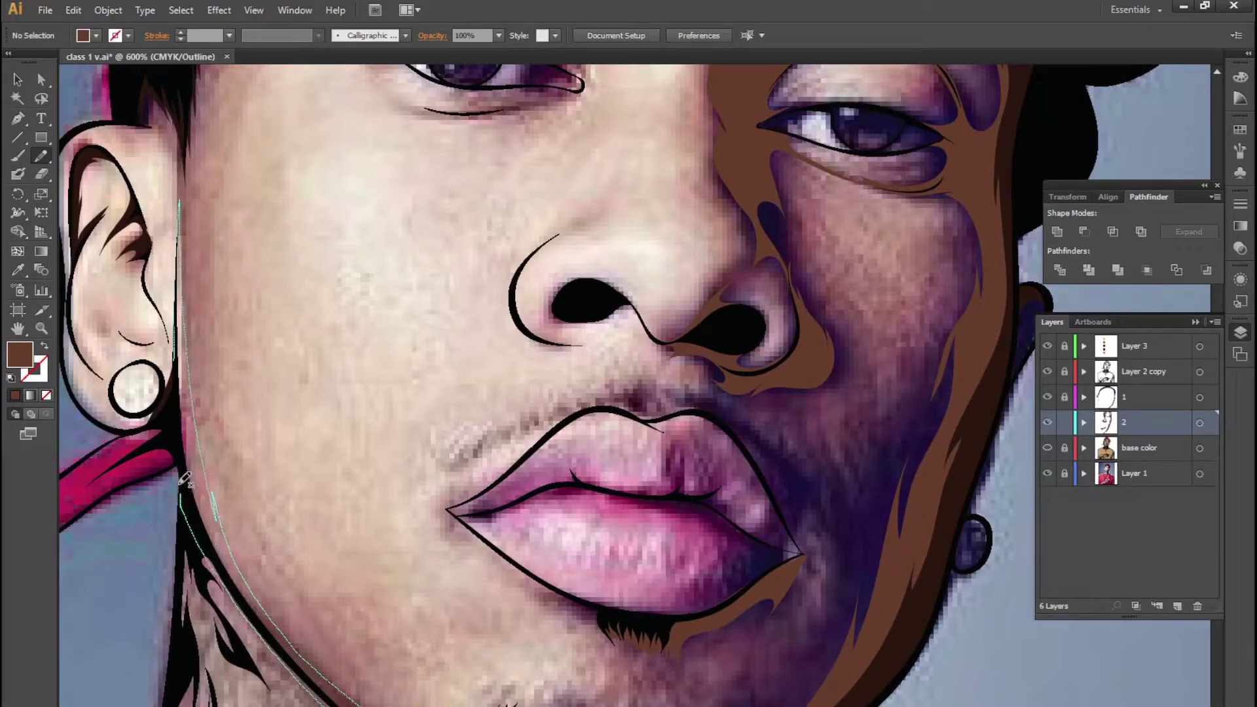
drag(177, 378, 178, 381)
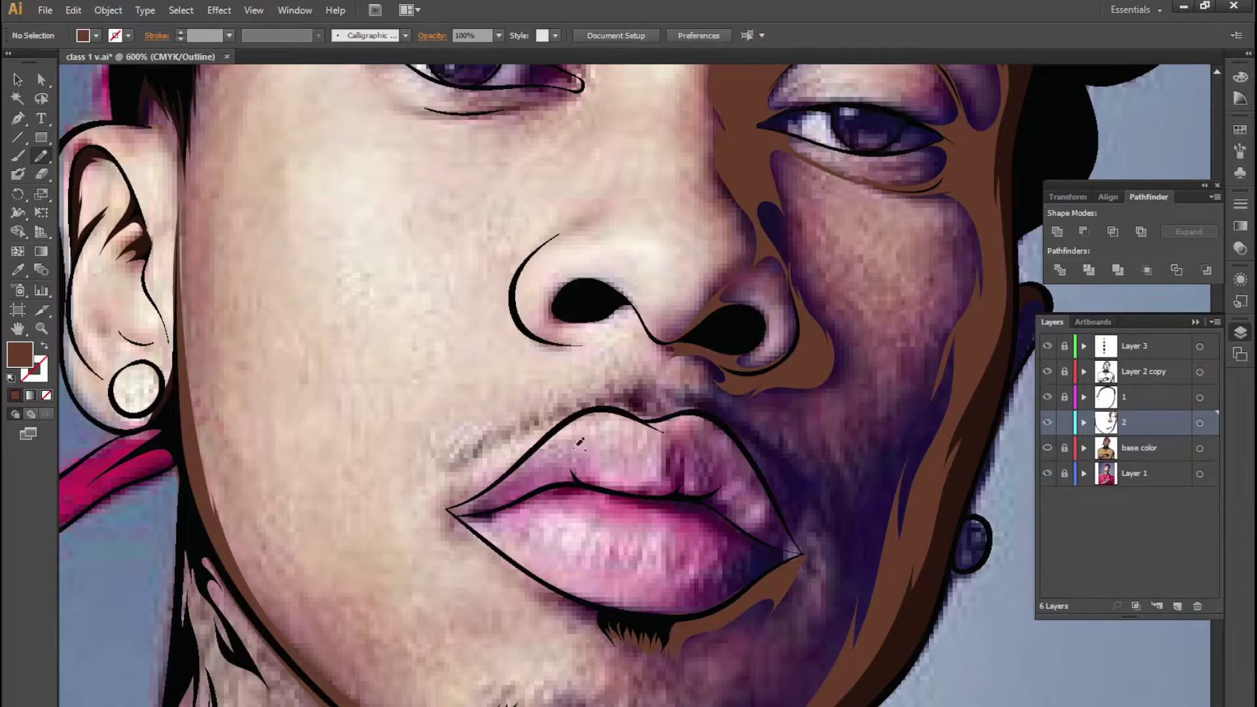
key(ctrl+y)
scroll(640, 512, down, 4)
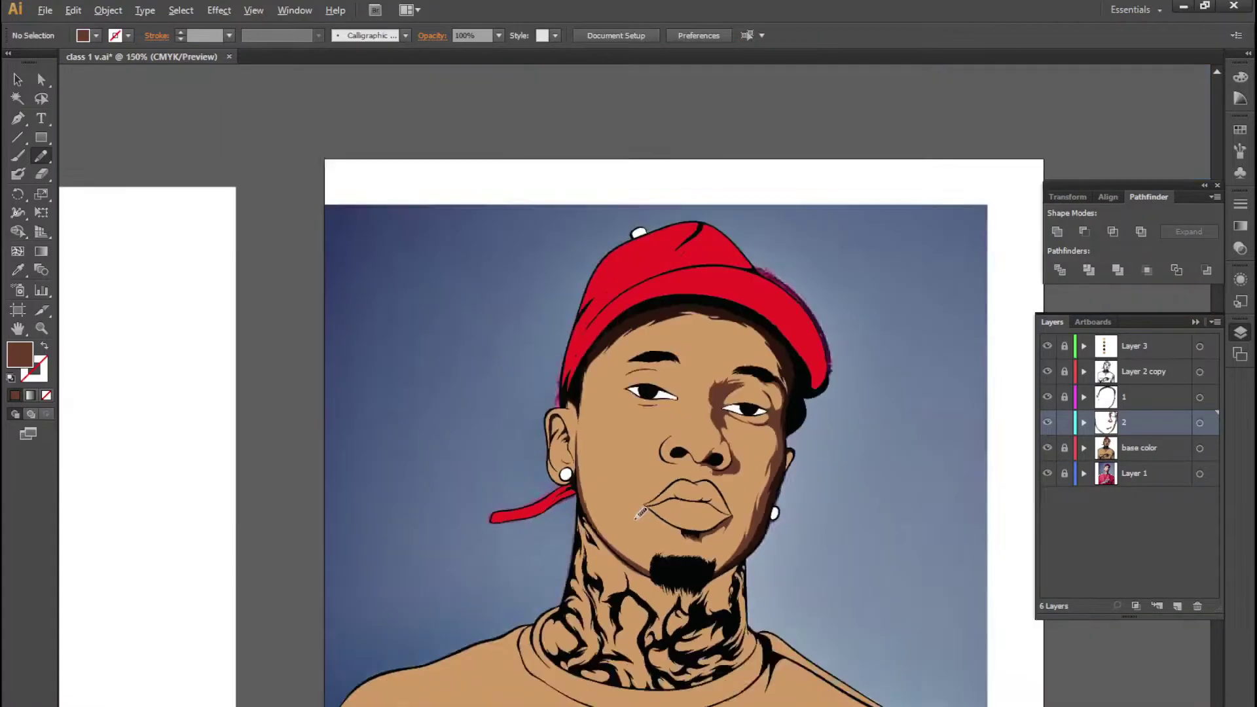
scroll(640, 513, down, 1)
scroll(728, 489, up, 4)
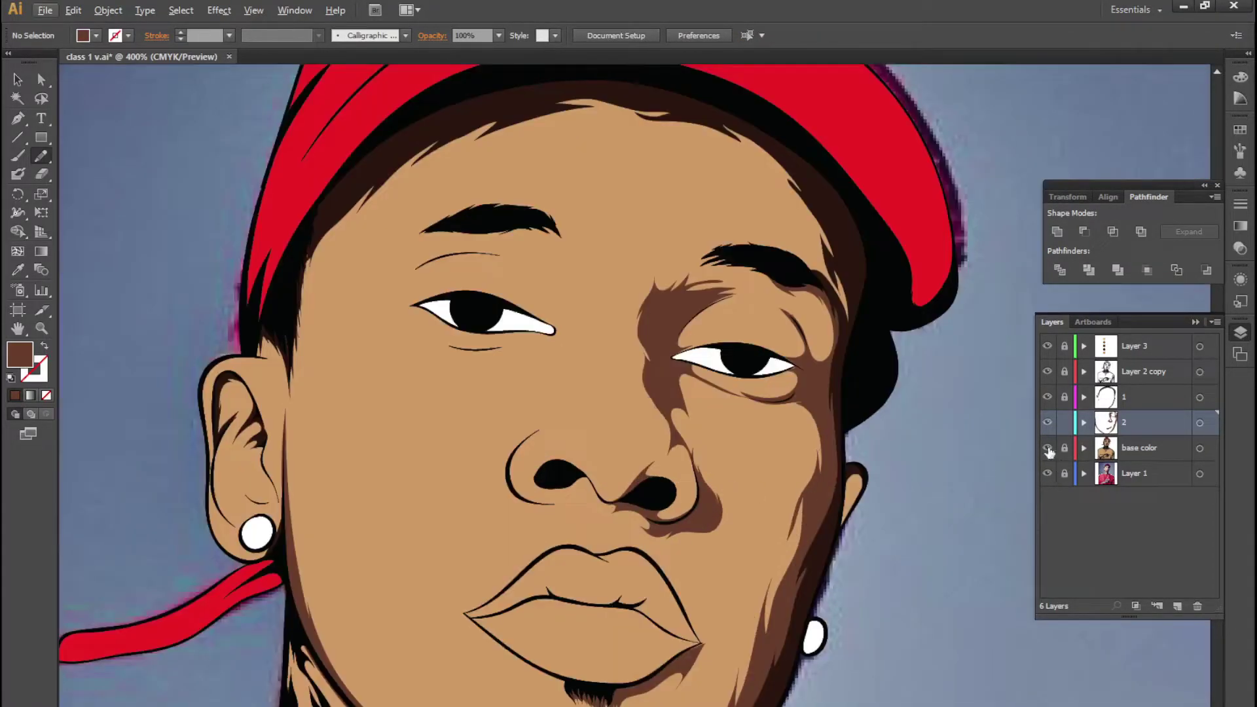
Draw two brown shadow shapes beside the left eye near the nose bridge
key(ctrl+y)
scroll(687, 275, up, 1)
scroll(655, 255, up, 1)
scroll(641, 244, up, 1)
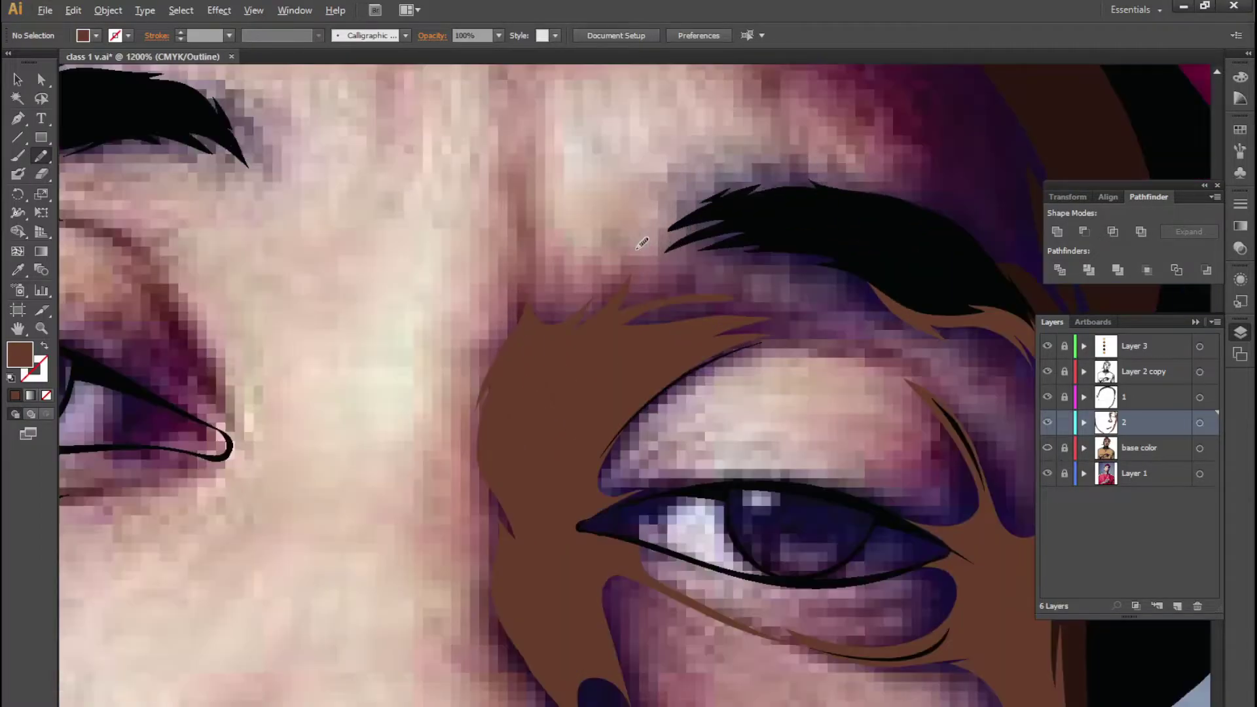
drag(328, 484, 623, 490)
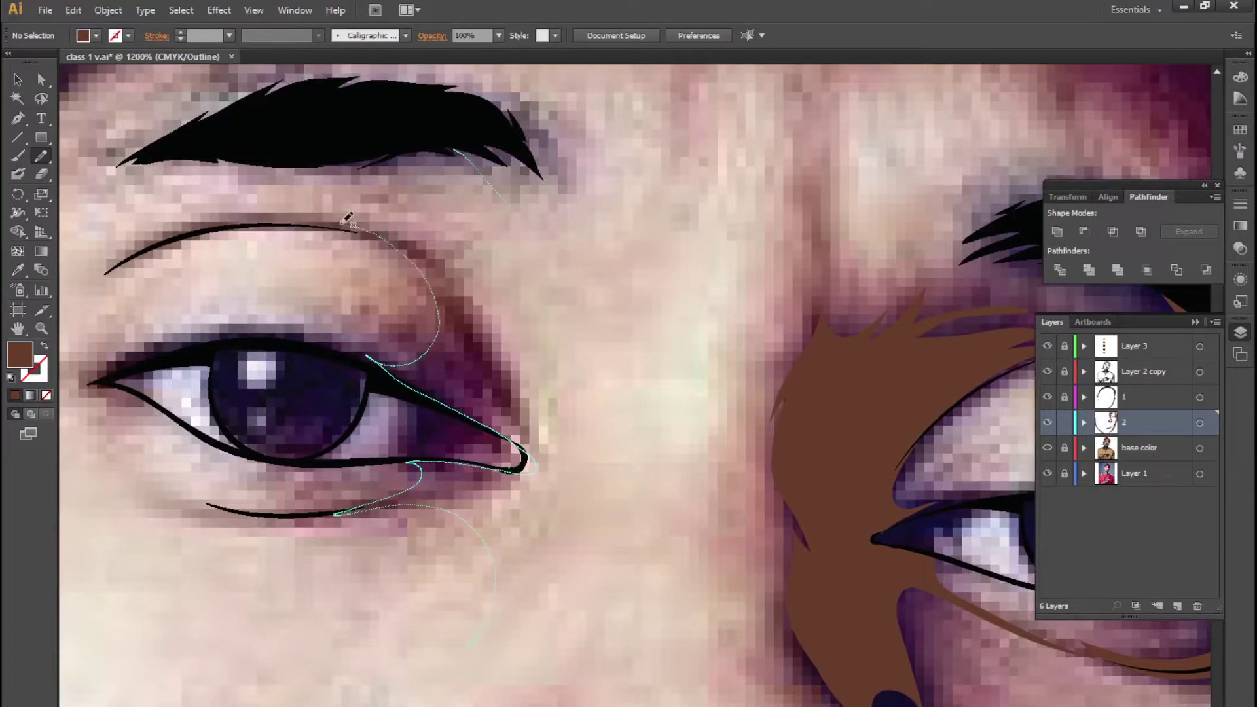
drag(400, 144, 452, 151)
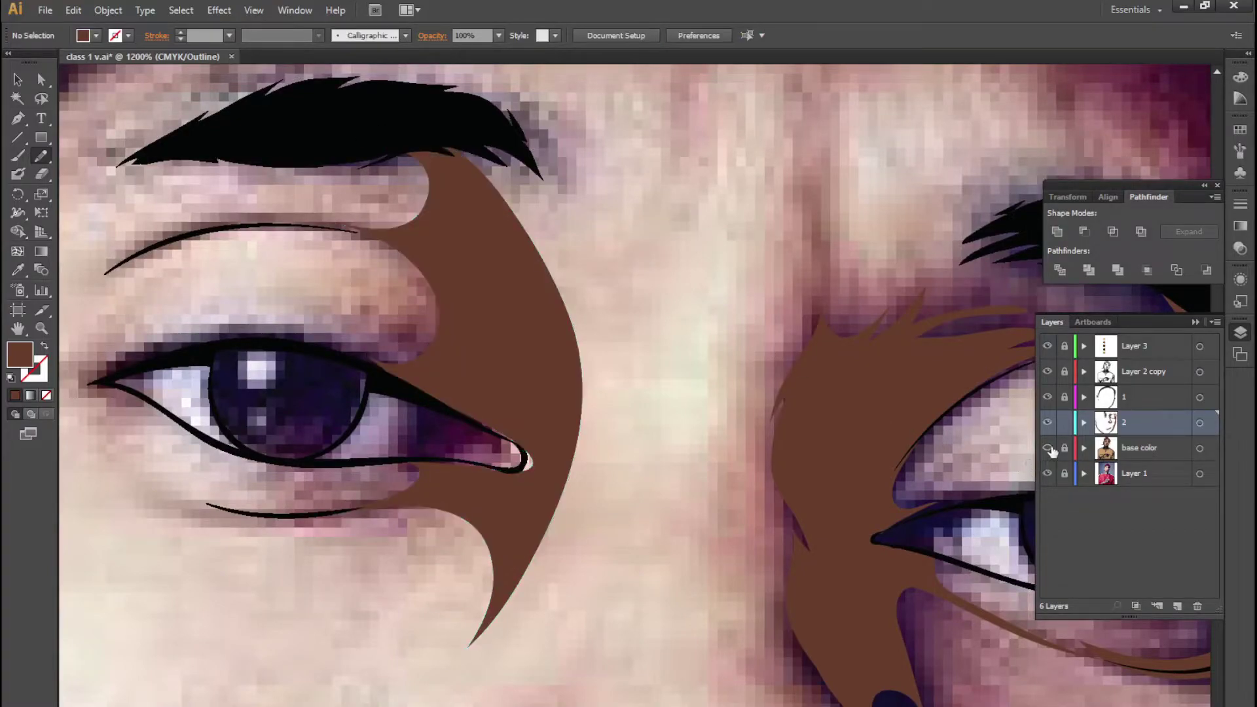
key(ctrl+y)
scroll(449, 373, down, 3)
scroll(552, 379, down, 2)
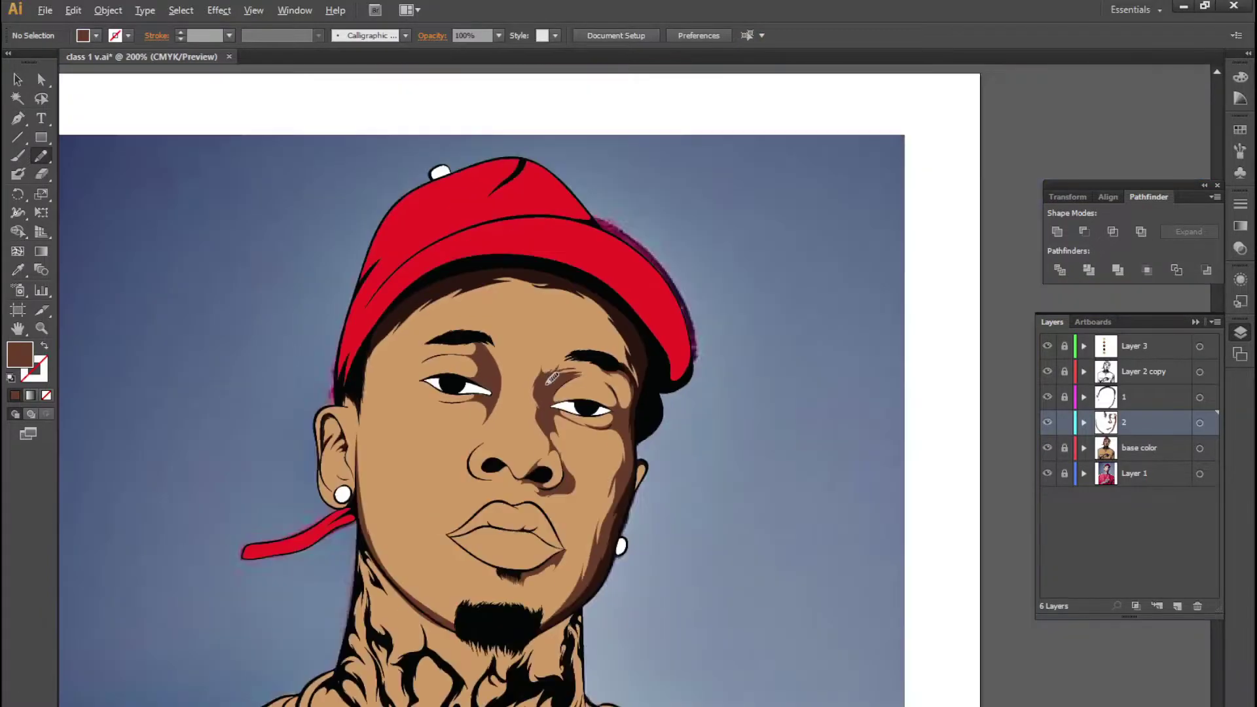
scroll(552, 378, up, 1)
scroll(552, 378, up, 1)
drag(427, 311, 462, 481)
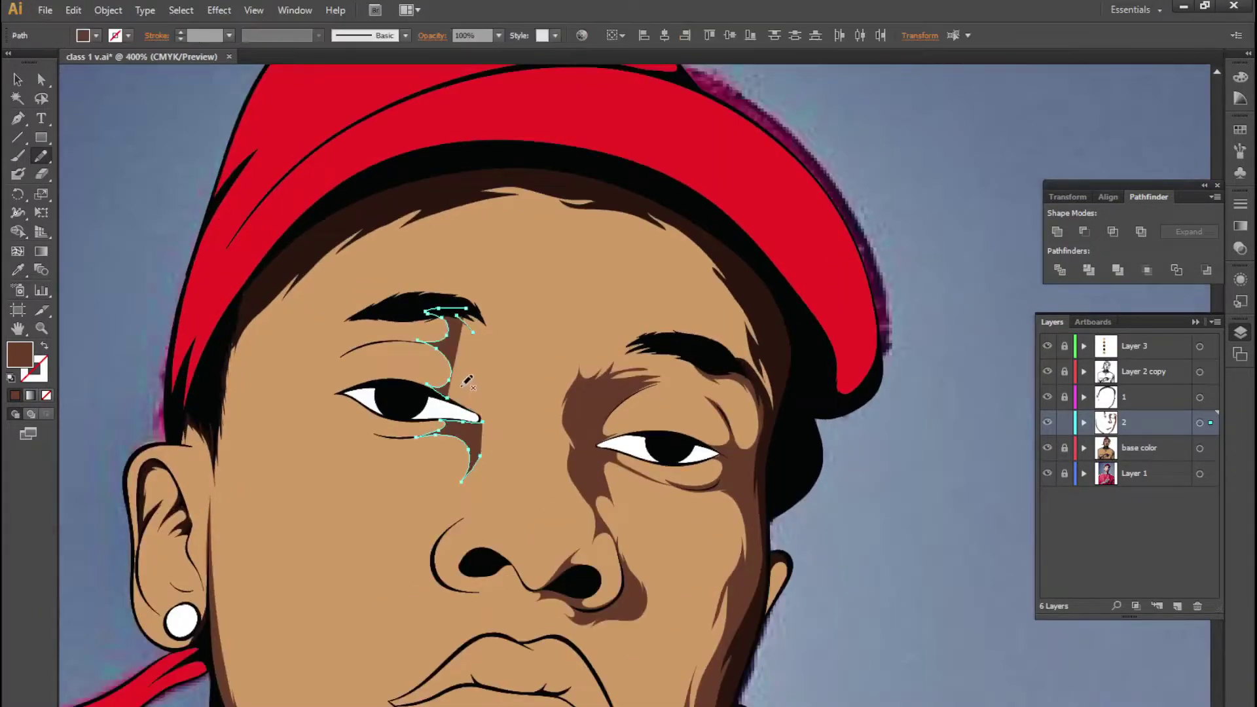
key(ctrl+shift+a)
Fill the upper and lower hollows of the left ear with brown shadow, undoing one bad stroke
scroll(468, 373, down, 3)
scroll(367, 307, down, 2)
scroll(289, 253, up, 2)
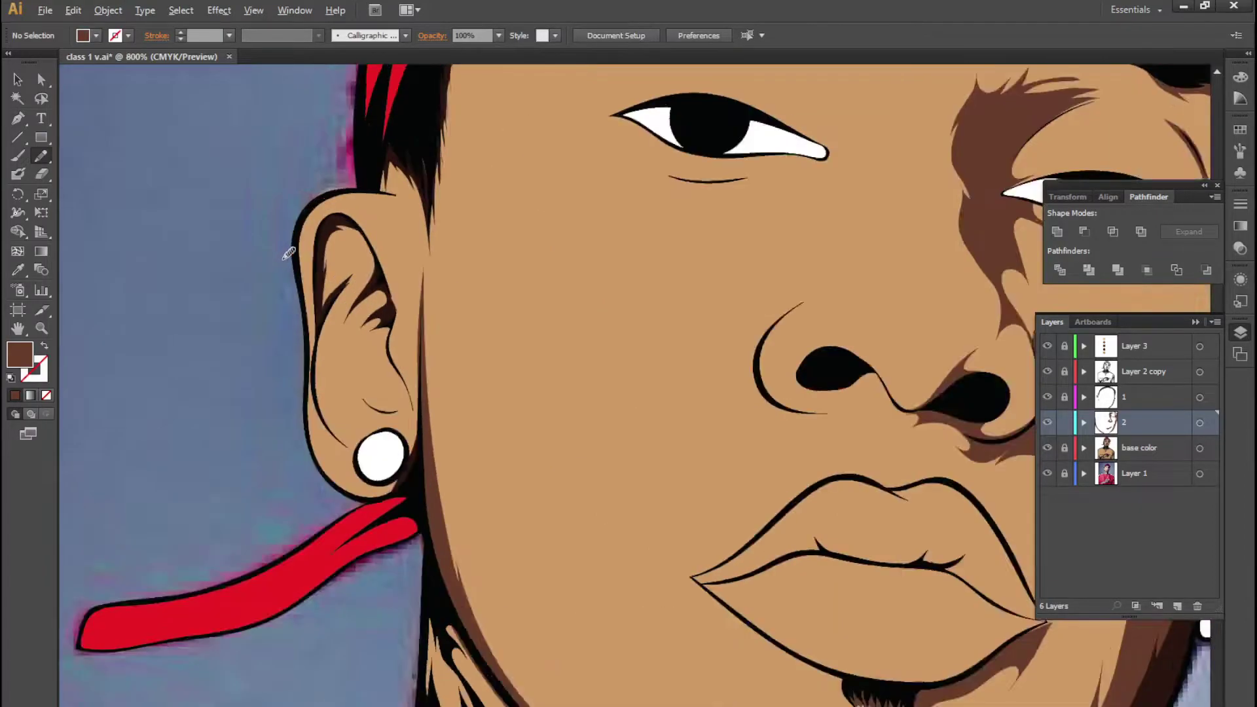
scroll(289, 253, up, 2)
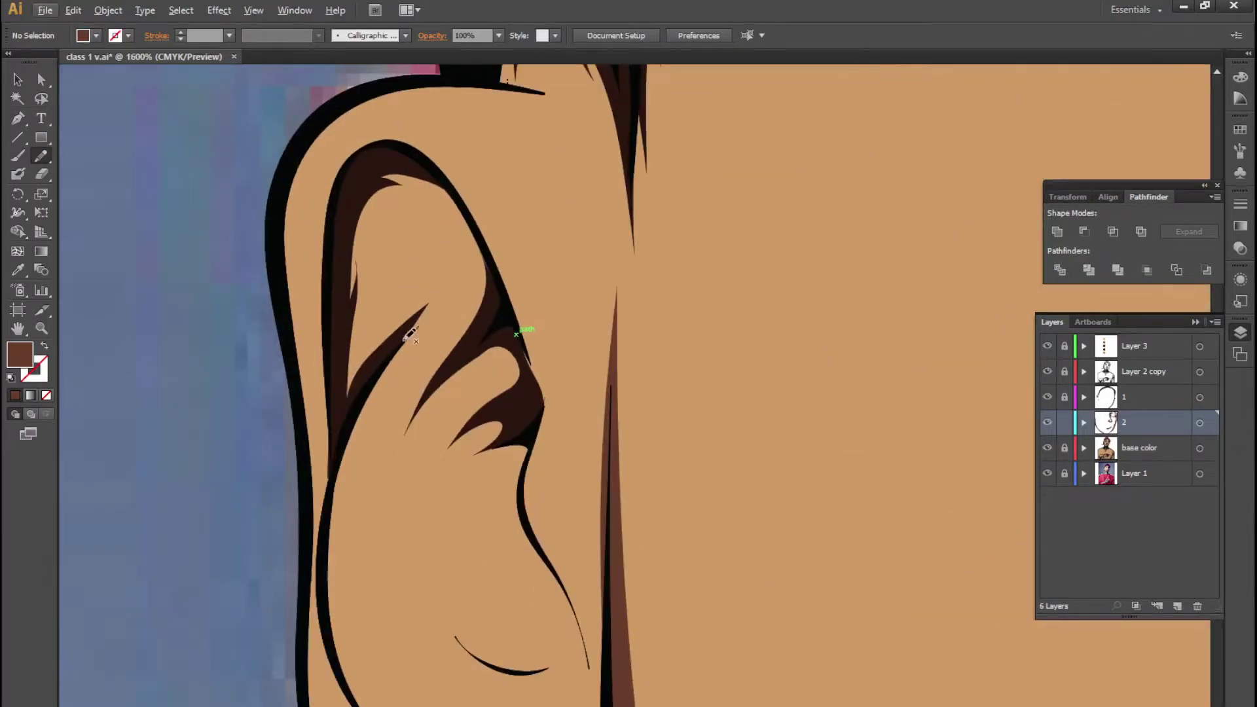
drag(370, 300, 366, 305)
key(ctrl+z)
key(alt+Tab)
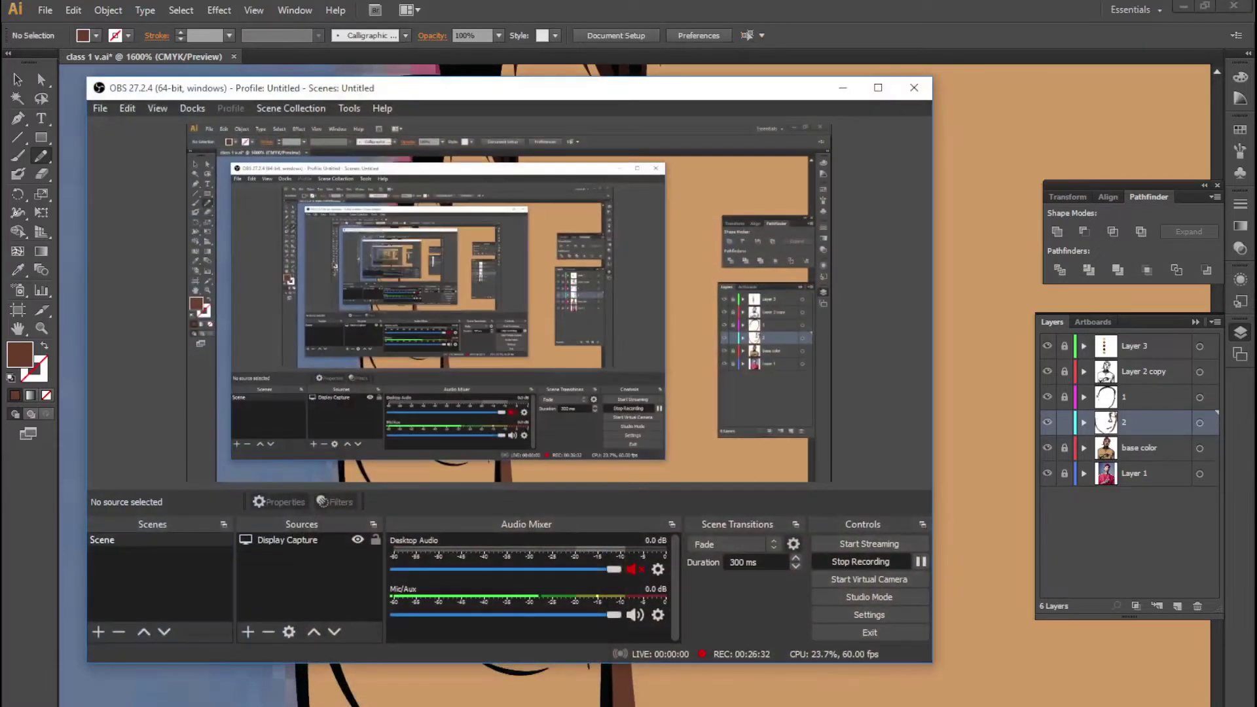
key(alt+Tab)
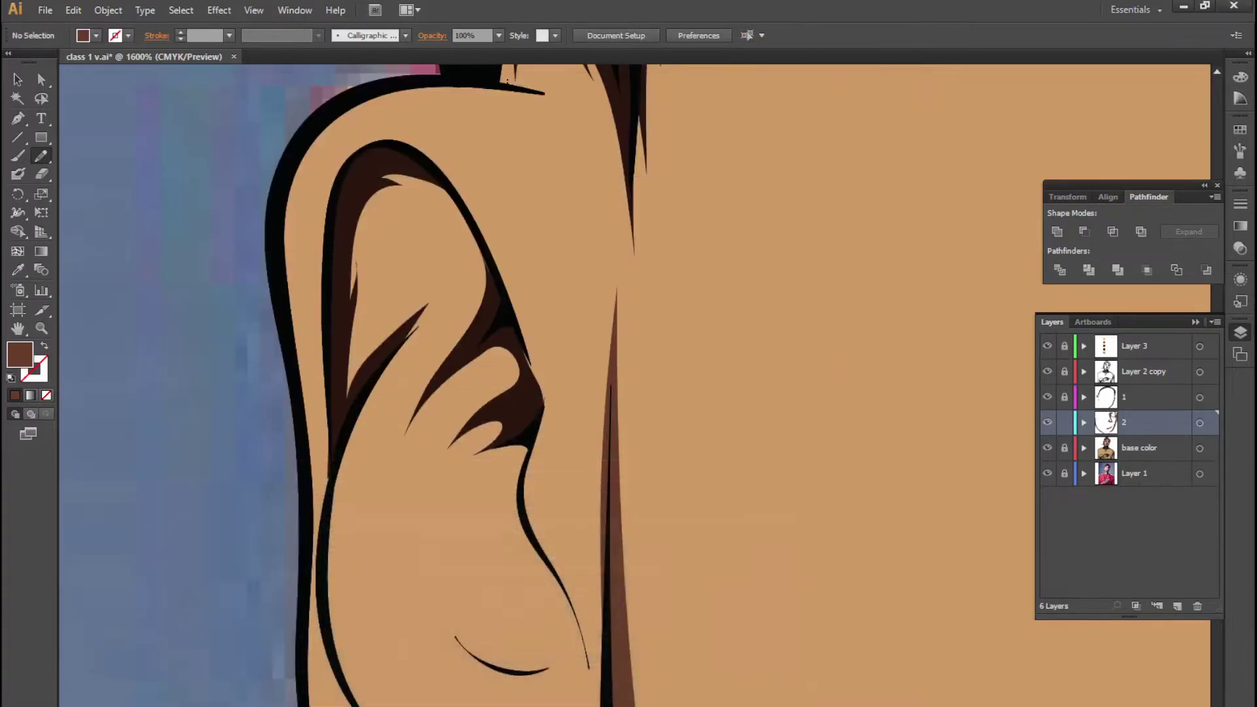
scroll(382, 394, up, 3)
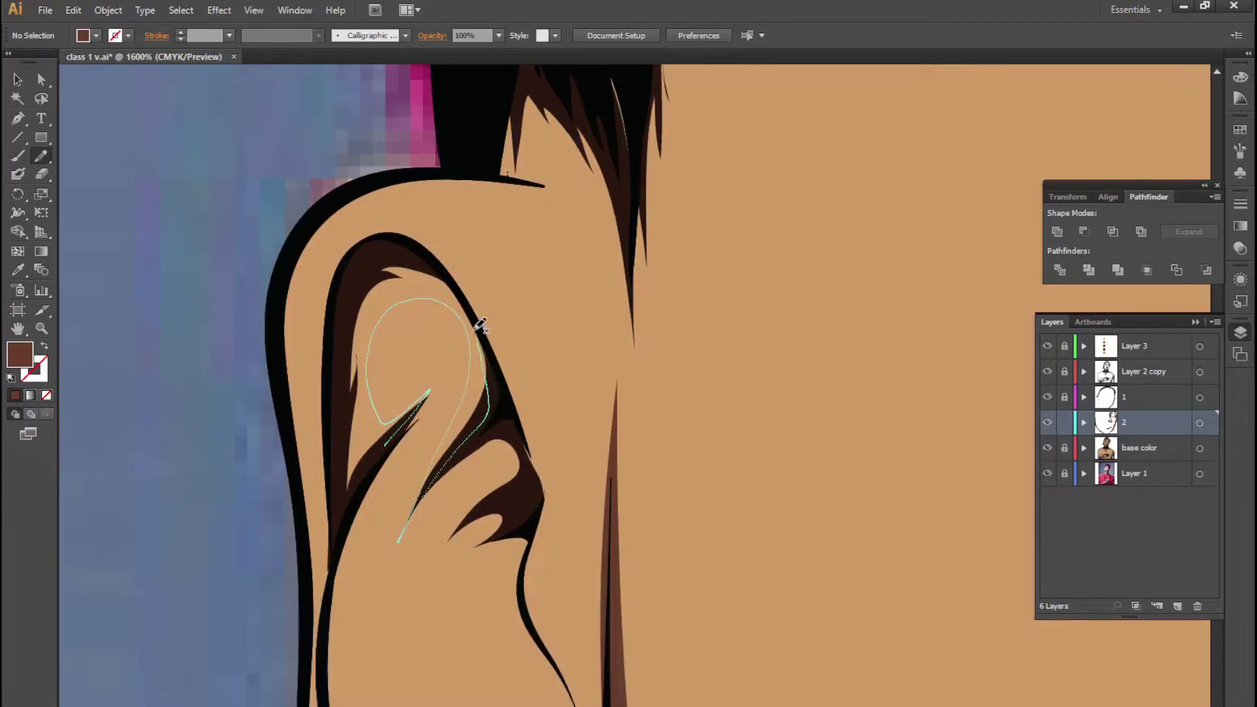
drag(346, 423, 386, 445)
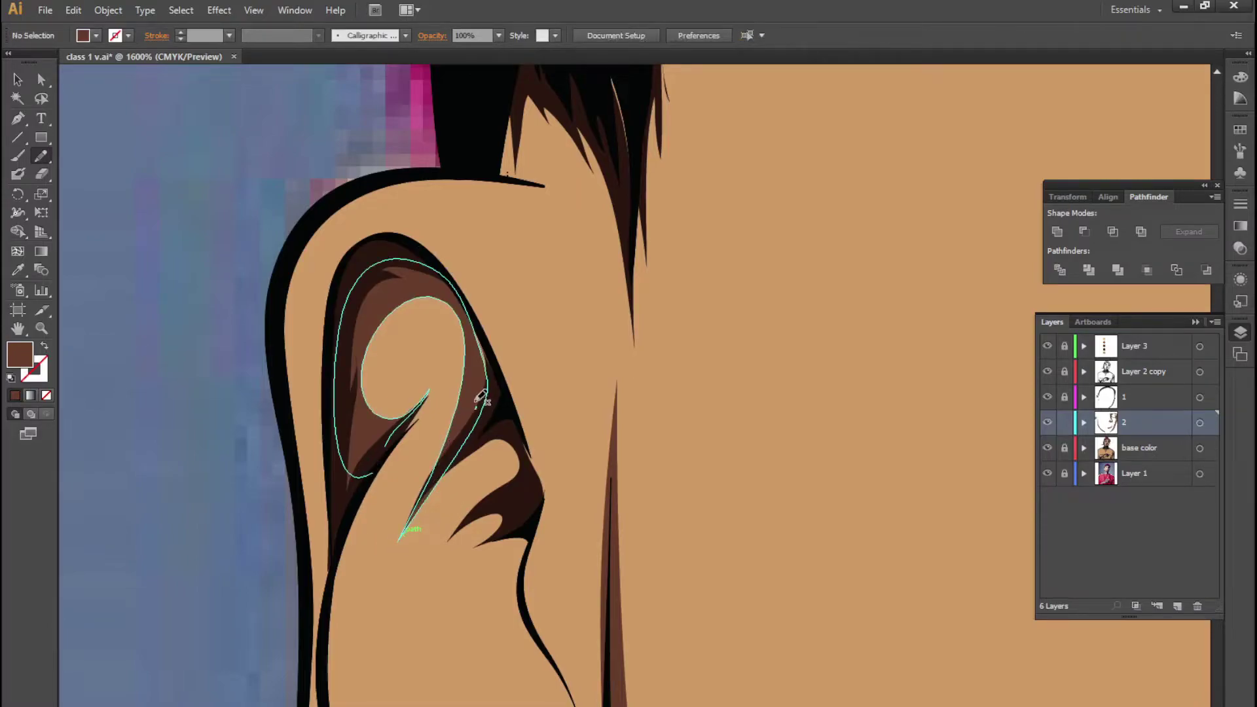
drag(495, 337, 541, 349)
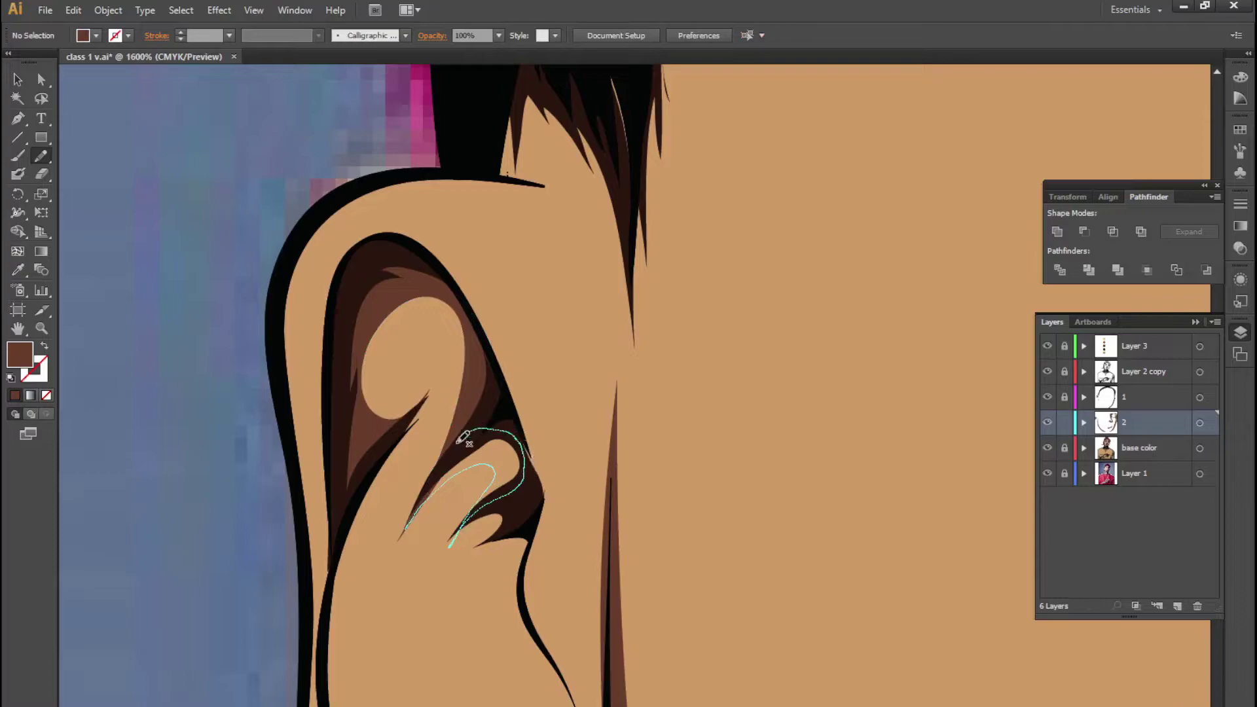
drag(462, 437, 563, 383)
scroll(562, 383, down, 2)
Switch to Outline view and finish the brown shadow stroke inside the ear
scroll(467, 394, down, 3)
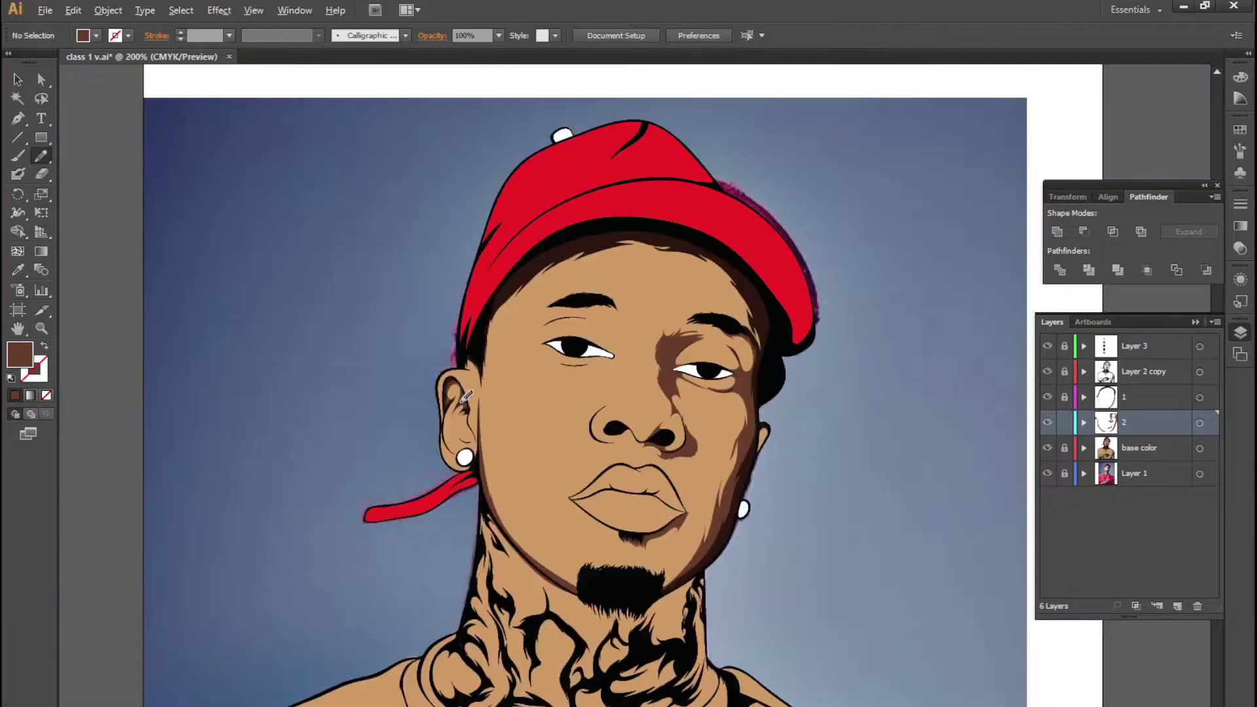
scroll(581, 380, down, 1)
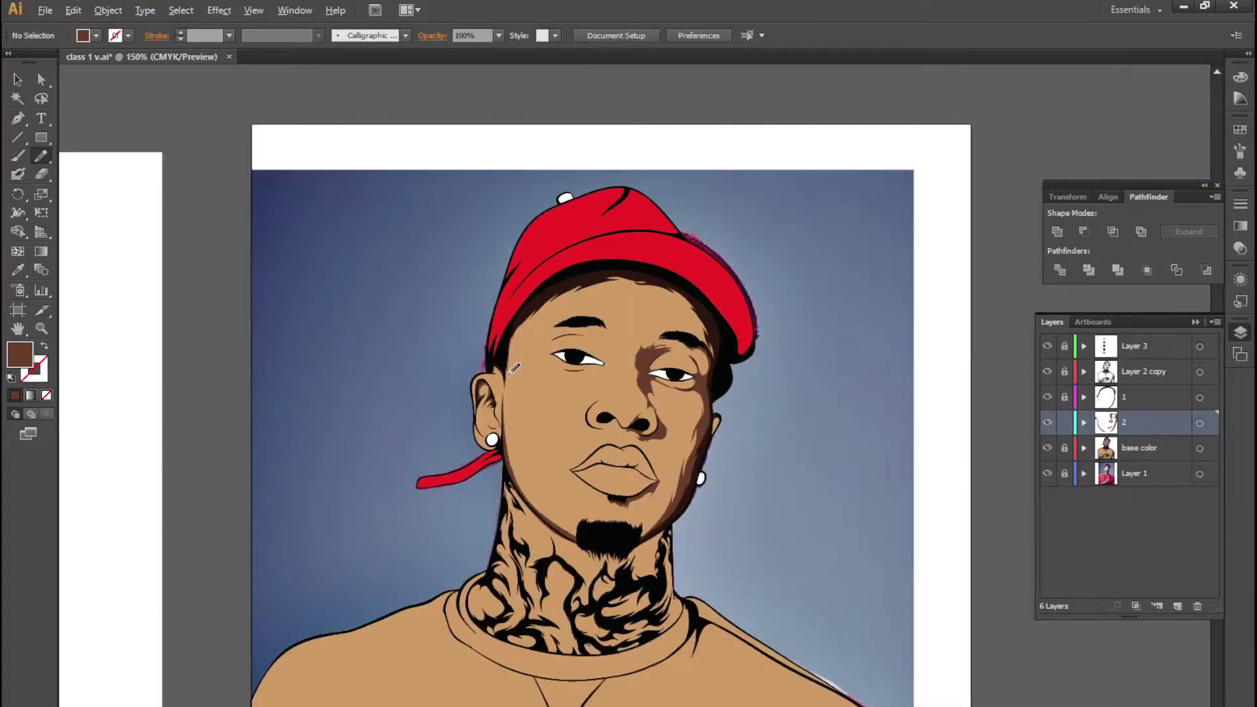
scroll(514, 368, up, 1)
scroll(498, 387, up, 2)
scroll(517, 261, down, 1)
scroll(508, 259, down, 1)
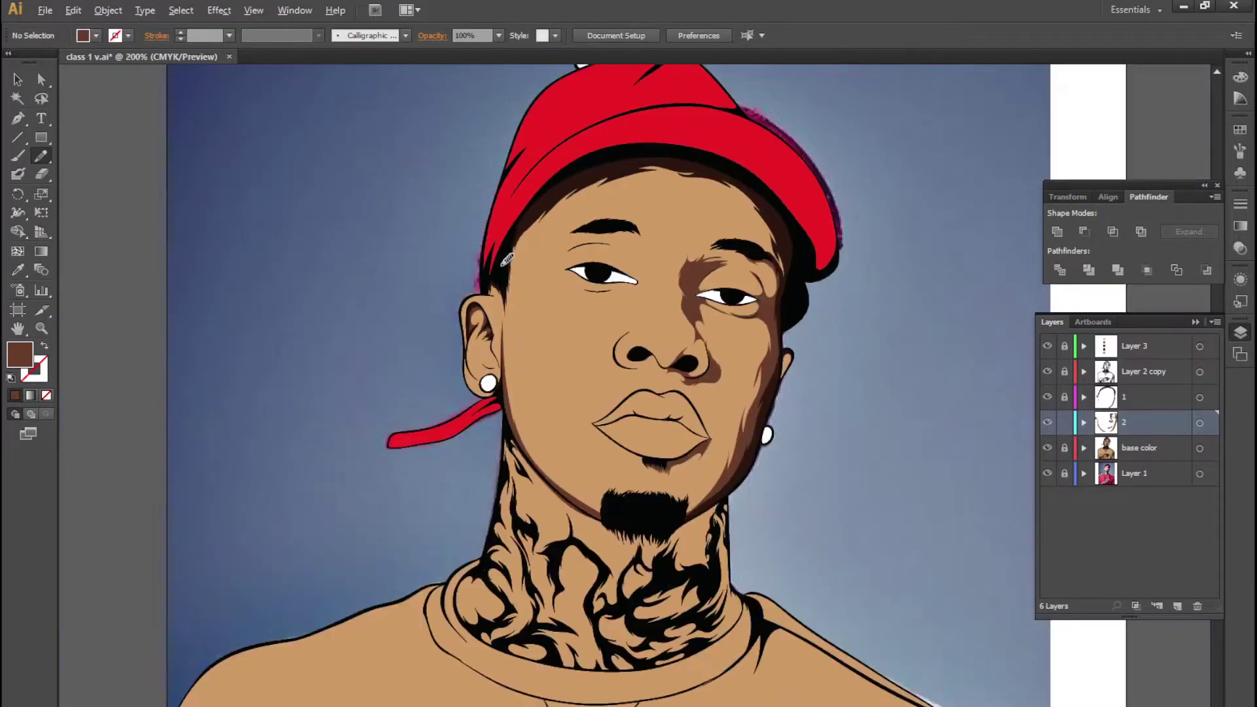
scroll(529, 257, up, 1)
scroll(427, 481, up, 4)
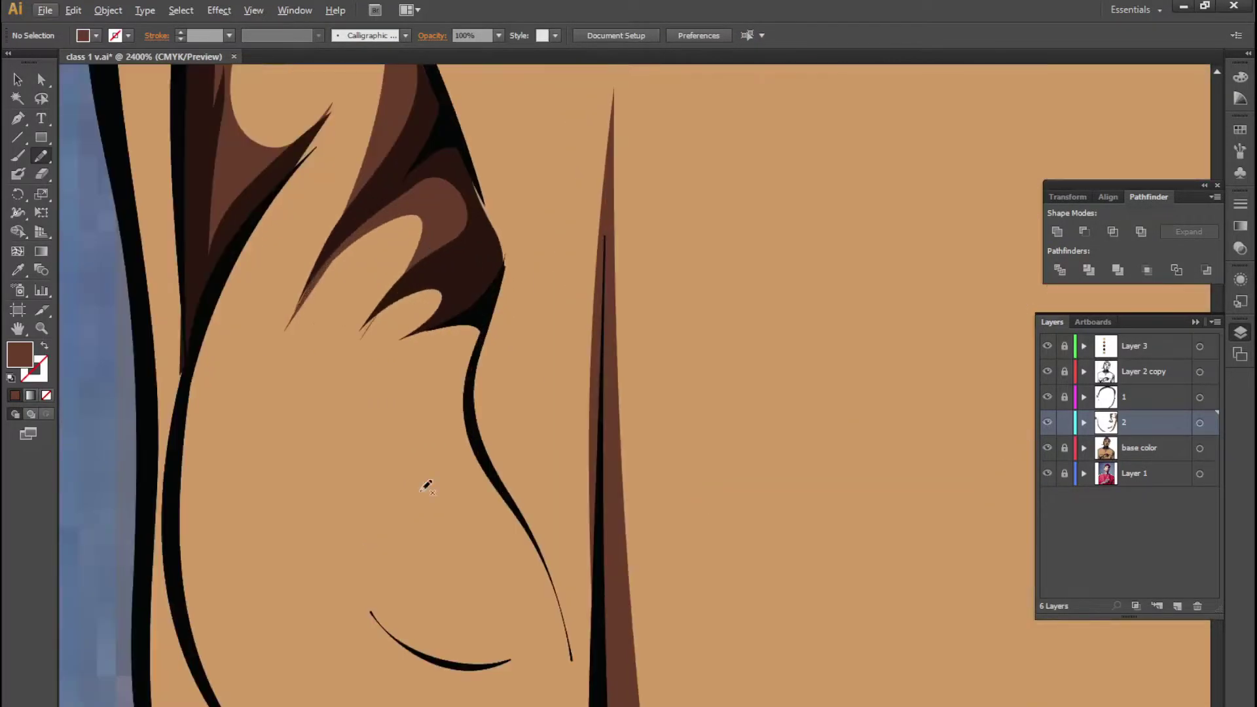
scroll(465, 337, up, 1)
scroll(380, 101, up, 1)
scroll(342, 558, down, 1)
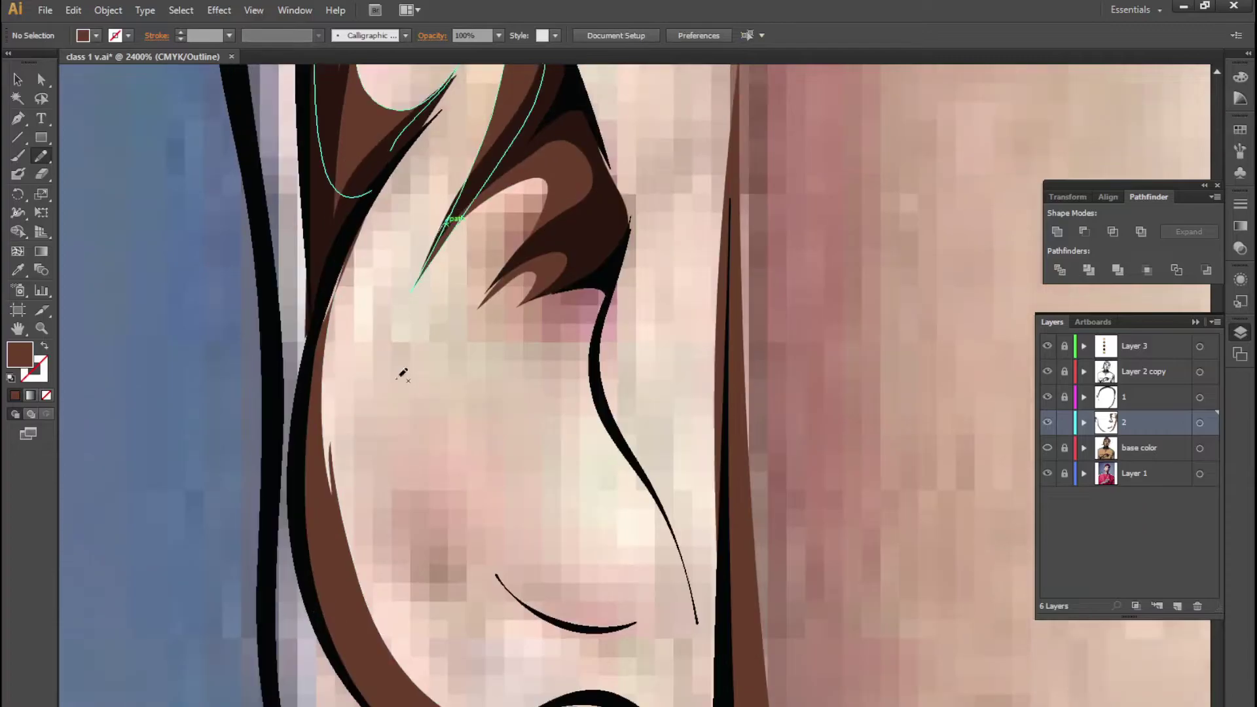
key(ctrl+y)
drag(672, 636, 672, 638)
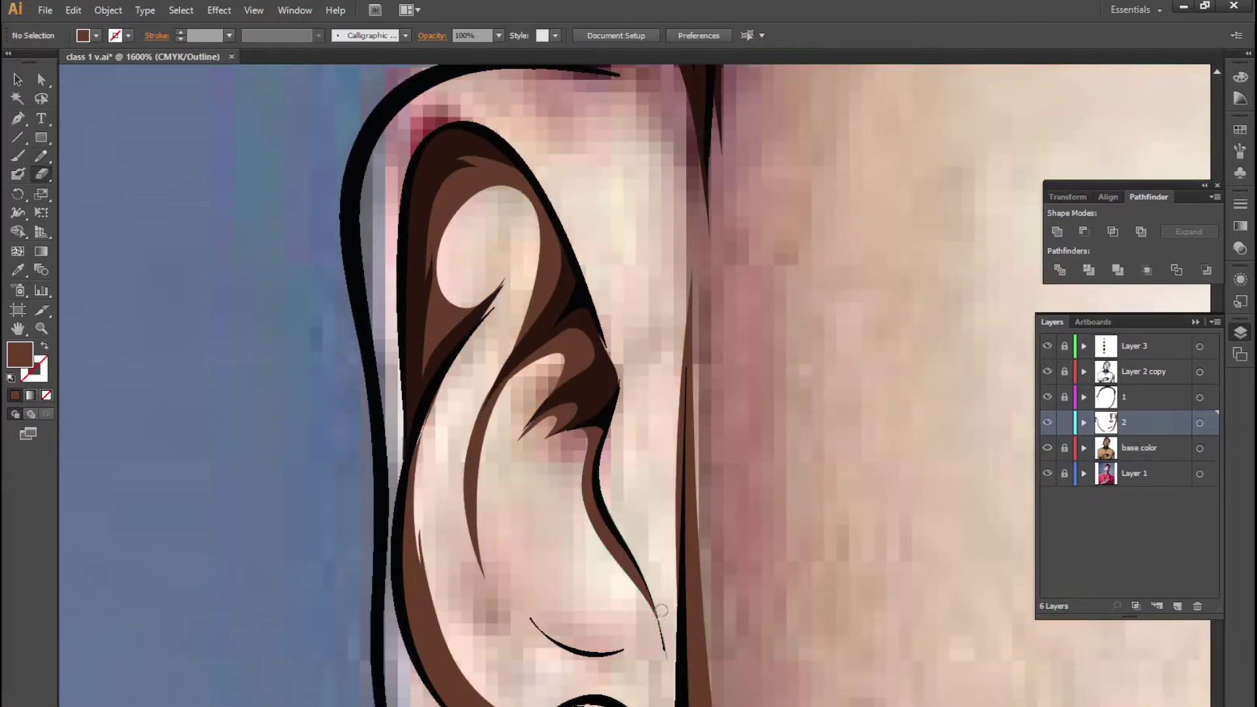
Trace a long brown shadow down the neck and along the neck tattoo
scroll(672, 648, down, 1)
scroll(672, 653, down, 5)
drag(496, 164, 516, 239)
drag(481, 199, 454, 497)
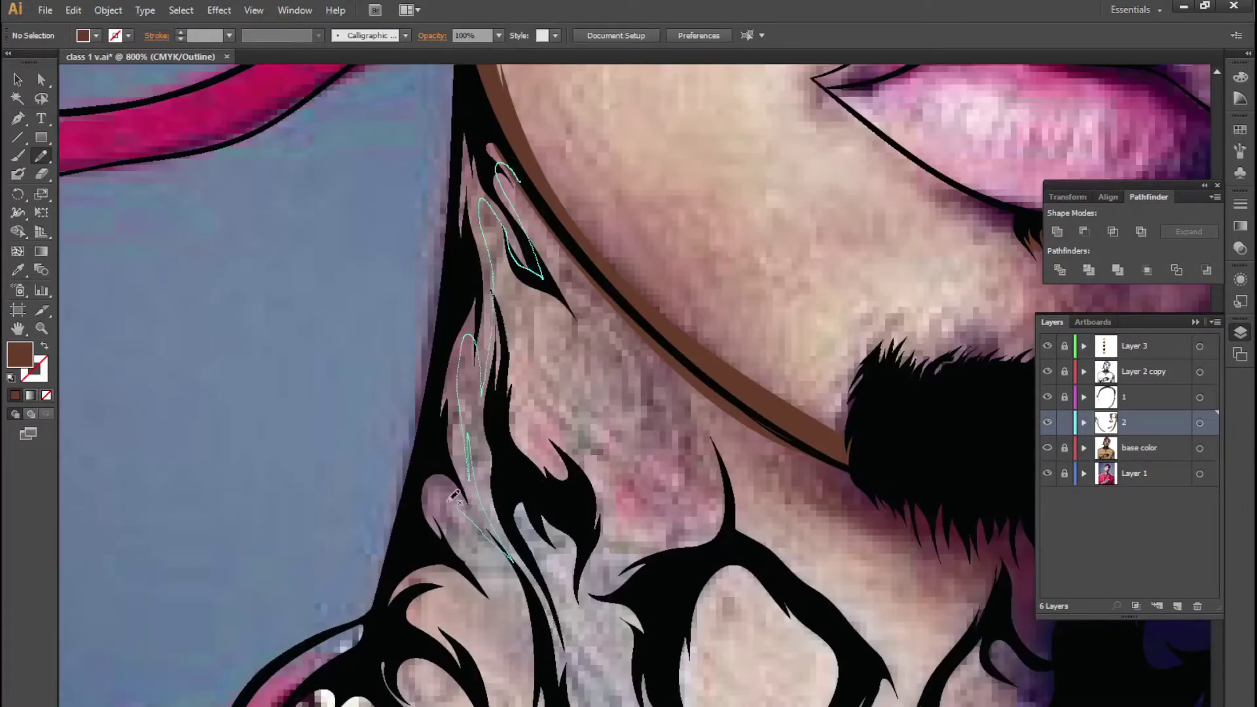
scroll(500, 612, down, 5)
mouse_move(498, 579)
mouse_down()
mouse_move(570, 543)
mouse_move(550, 592)
mouse_up()
Zoom in and draw a brown shadow along the beard's lower edge
scroll(559, 330, up, 2)
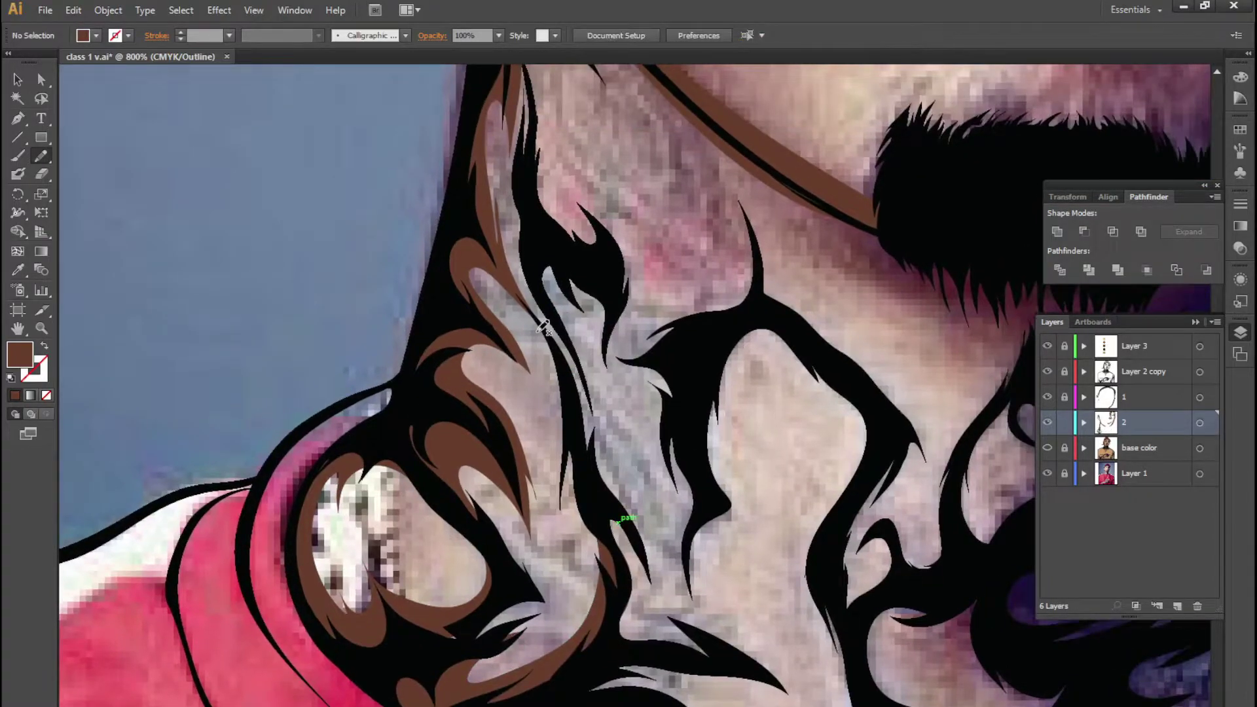
scroll(552, 318, up, 5)
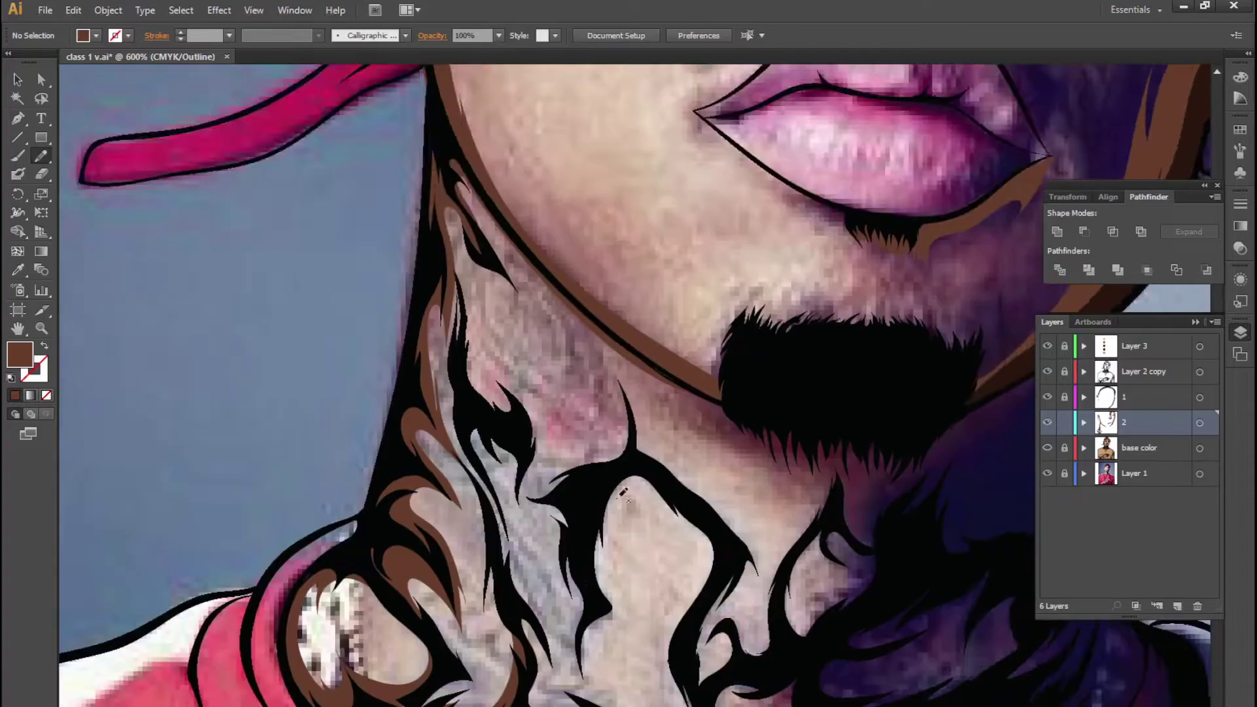
key(ctrl+equal)
drag(378, 386, 630, 506)
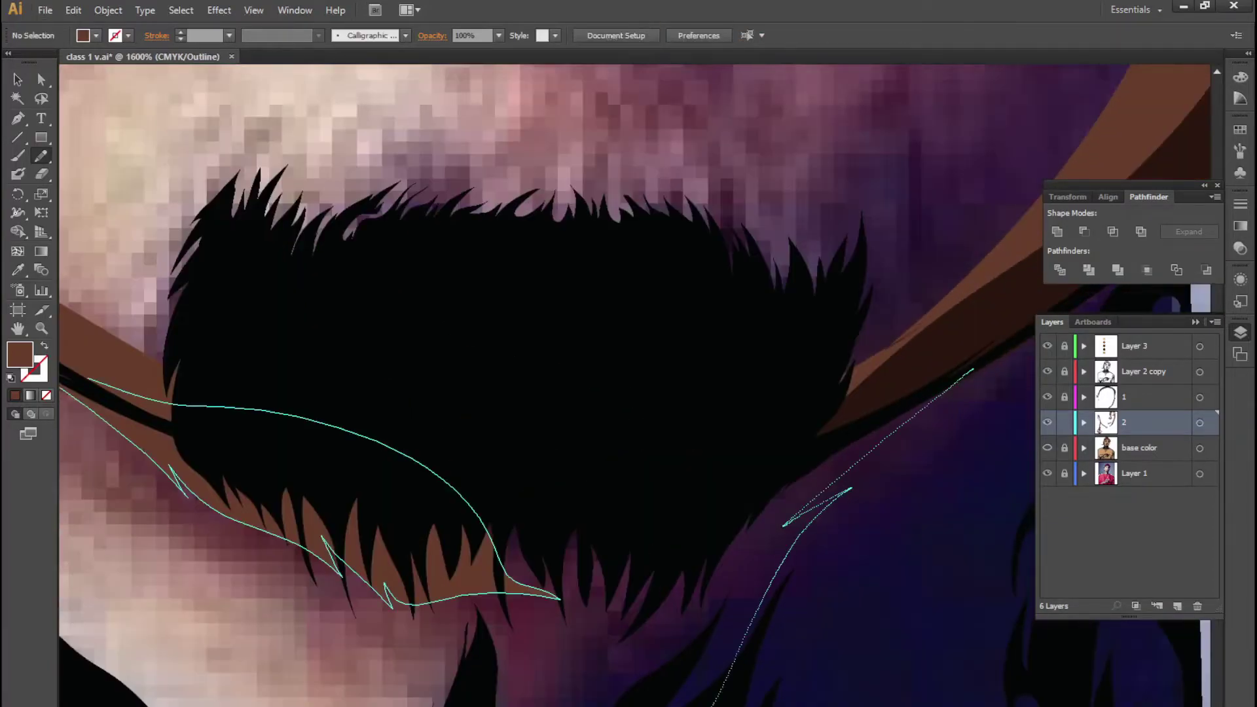
Draw a brown shadow stroke along the jaw
key(ctrl+minus)
key(ctrl+minus)
key(ctrl+minus)
scroll(622, 513, down, 3)
scroll(622, 458, up, 3)
drag(570, 396, 688, 419)
Add four more brown shadow shapes over the neck tattoo and neck
key(ctrl+minus)
key(ctrl+y)
key(ctrl+equal)
key(ctrl+equal)
key(ctrl+equal)
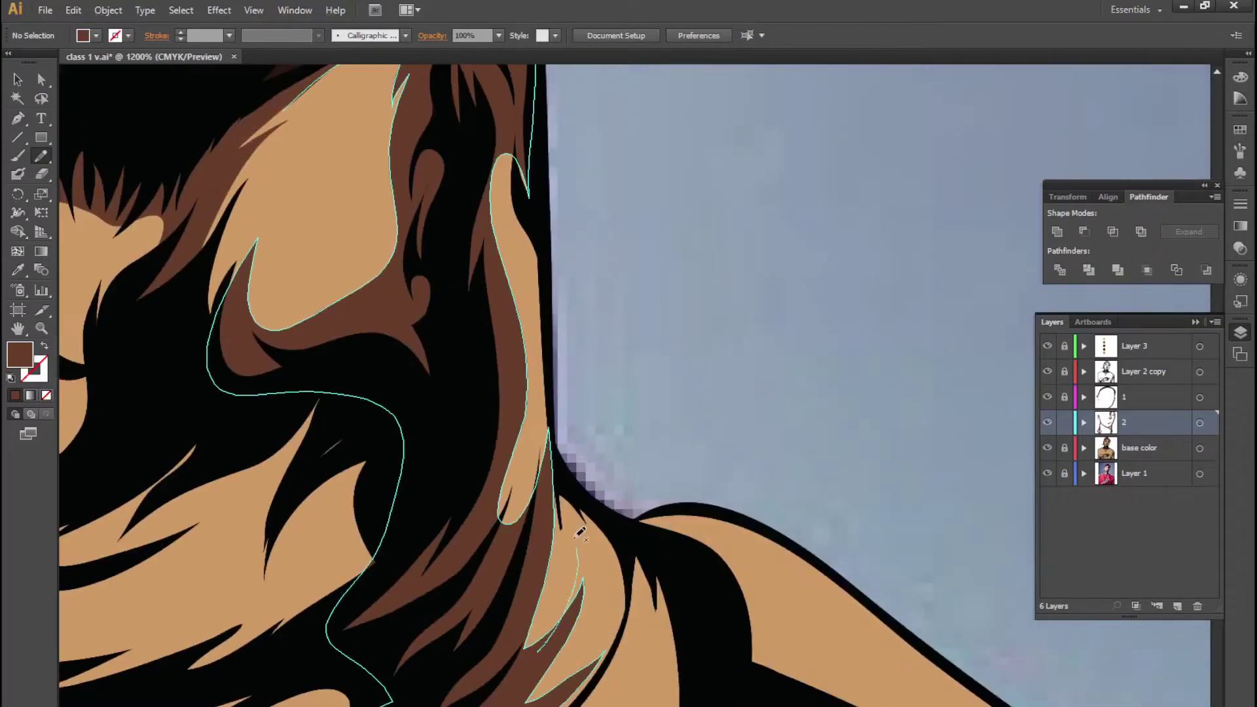
drag(393, 66, 563, 648)
mouse_move(506, 112)
mouse_down()
mouse_move(542, 594)
mouse_move(569, 589)
mouse_up()
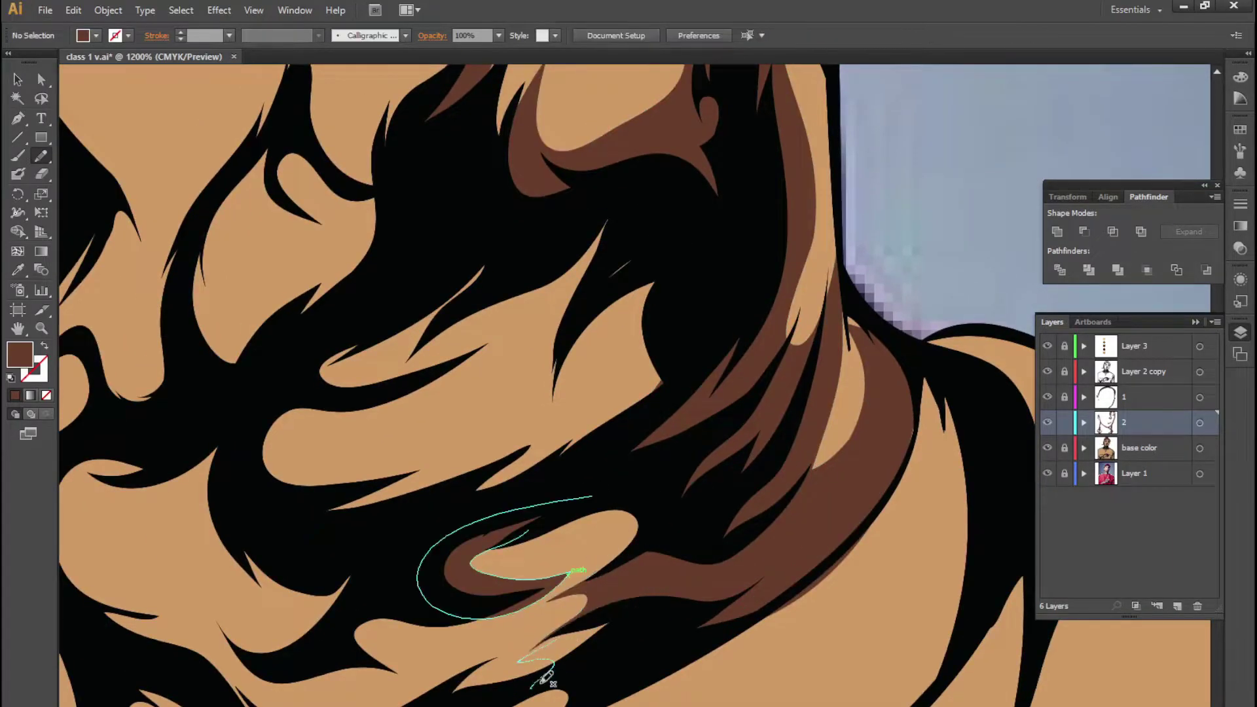
key(ctrl+y)
scroll(497, 393, up, 5)
mouse_move(540, 435)
mouse_down()
mouse_move(738, 465)
mouse_move(561, 440)
mouse_move(337, 595)
mouse_up()
scroll(458, 458, up, 5)
mouse_move(476, 468)
mouse_down()
mouse_move(475, 501)
mouse_move(434, 471)
mouse_move(409, 577)
mouse_up()
Trace a shadow down the neck and a short shadow near the collar
key(ctrl+minus)
scroll(459, 458, down, 5)
drag(413, 658, 380, 599)
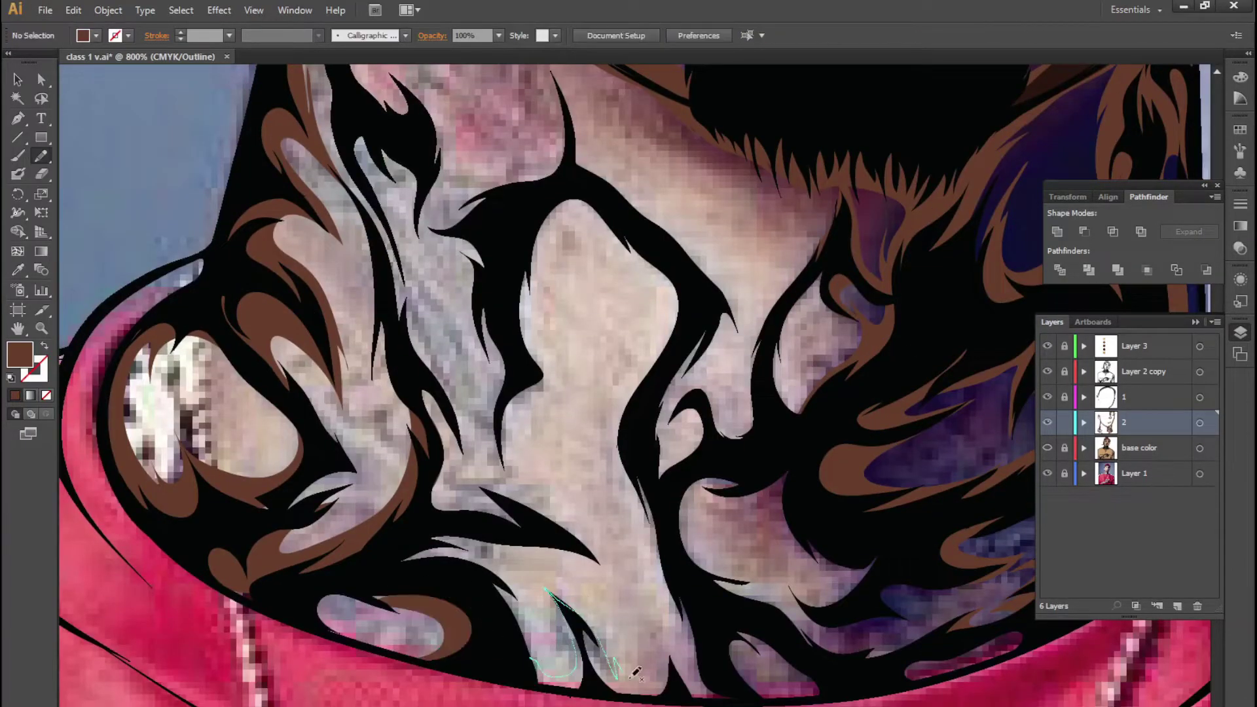
mouse_move(740, 498)
mouse_down()
mouse_move(713, 543)
mouse_move(475, 527)
mouse_move(517, 422)
mouse_up()
Trace a brown shadow from the brow beside the right eye
key(ctrl+y)
key(ctrl+minus)
scroll(786, 426, up, 10)
key(ctrl+y)
key(ctrl+plus)
key(ctrl+plus)
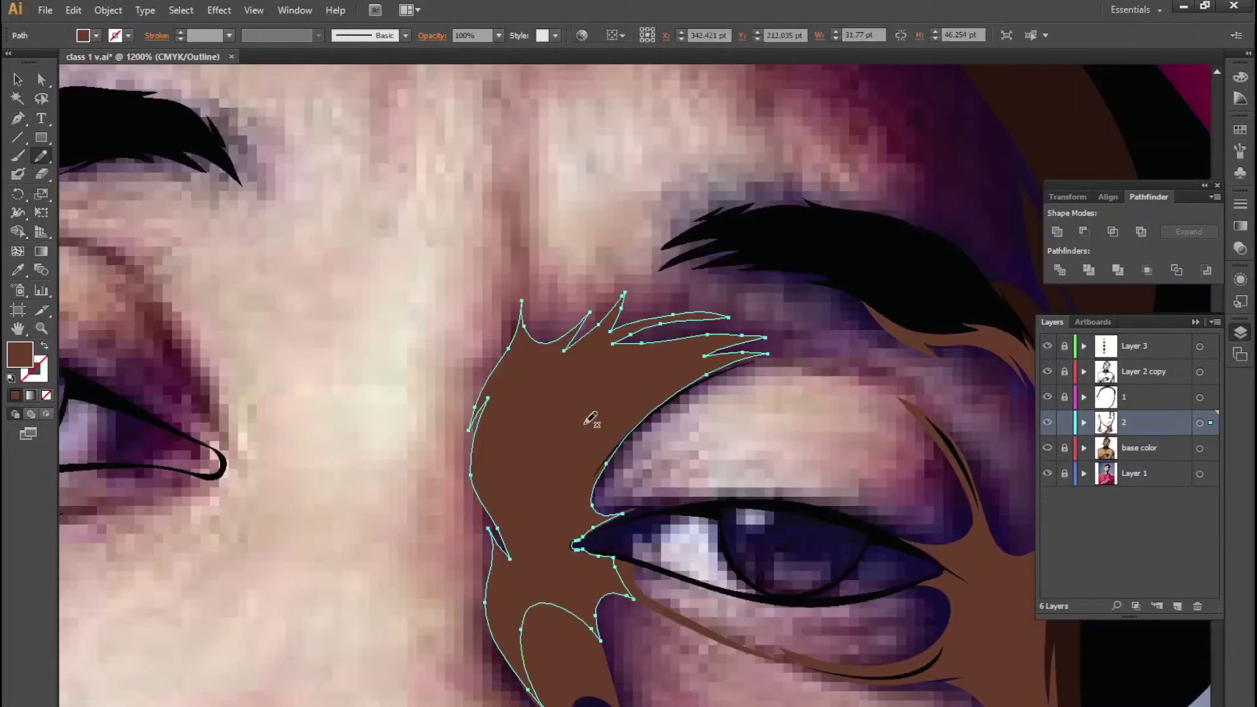
scroll(654, 328, down, 2)
mouse_move(756, 121)
mouse_down()
mouse_move(491, 351)
mouse_move(624, 564)
mouse_move(576, 393)
mouse_move(547, 135)
mouse_up()
Trace a brown shadow from the brow end around the left eye
key(ctrl+y)
key(ctrl+0)
scroll(642, 548, up, 5)
key(ctrl+y)
drag(406, 288, 556, 398)
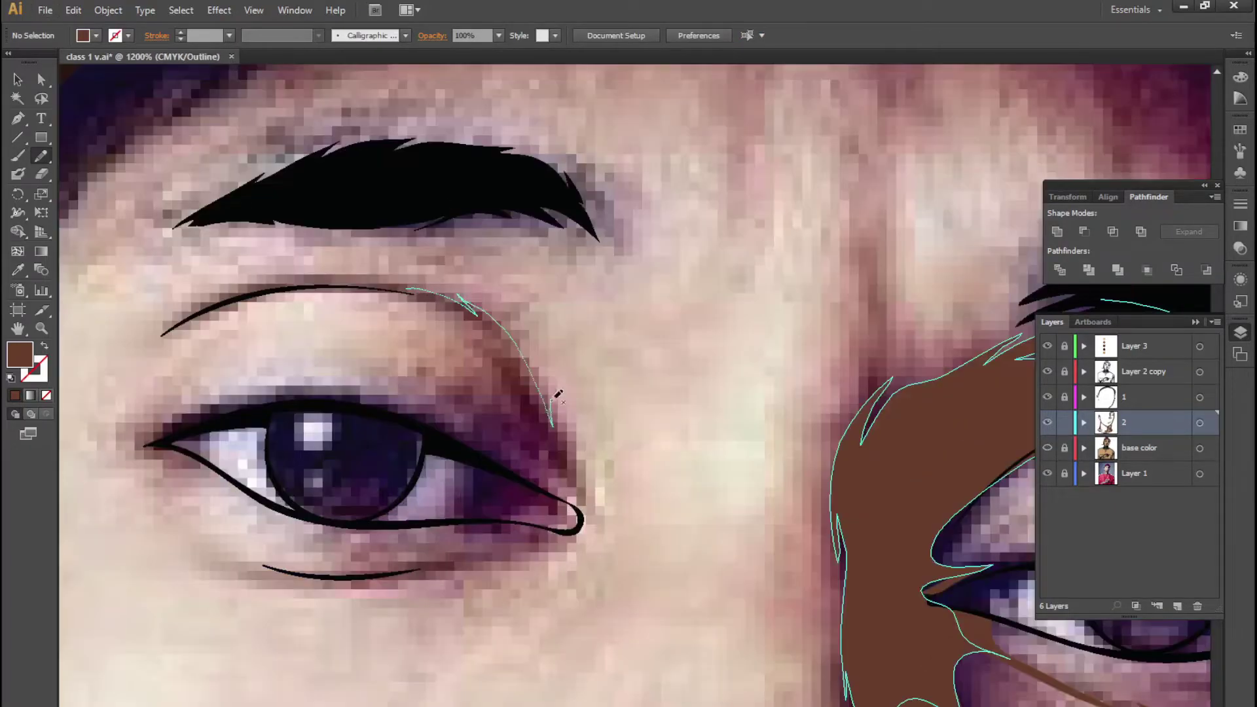
drag(351, 567, 563, 459)
Hide the base color layer and close the shadow around the eye corner
key(ctrl+y)
mouse_move(454, 383)
mouse_down()
mouse_move(666, 357)
mouse_move(624, 301)
mouse_up()
click(1048, 447)
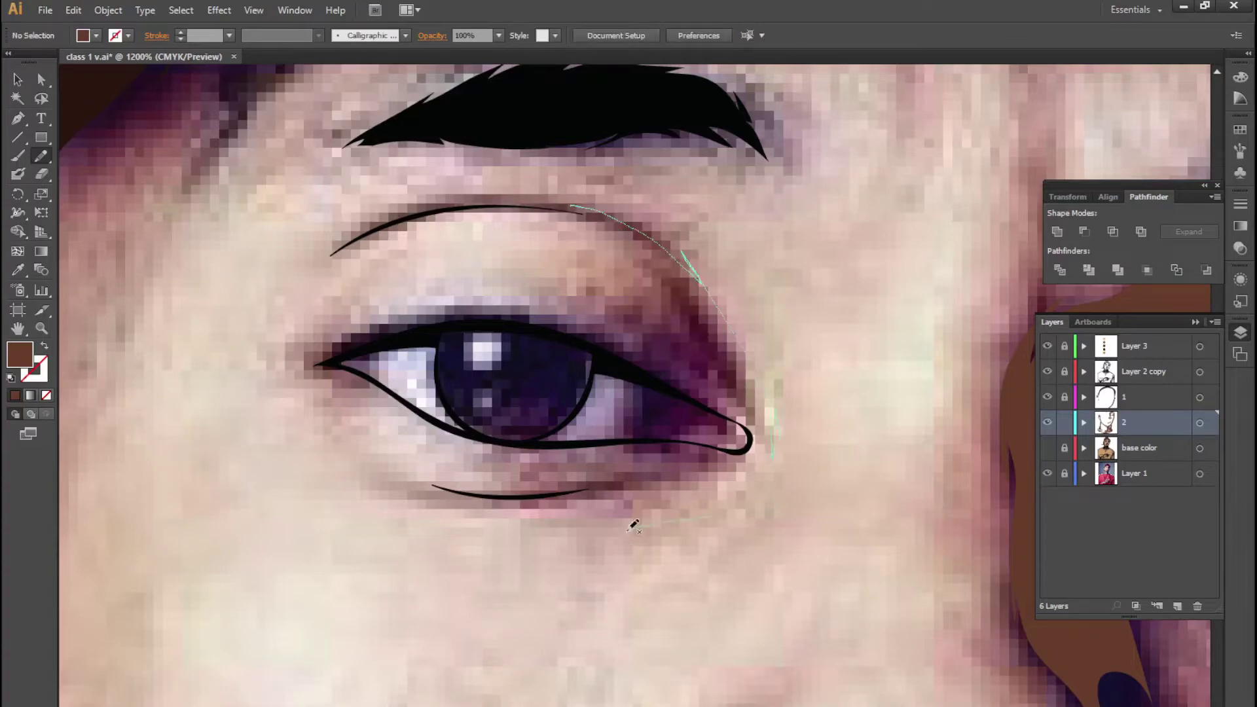
drag(633, 525, 728, 501)
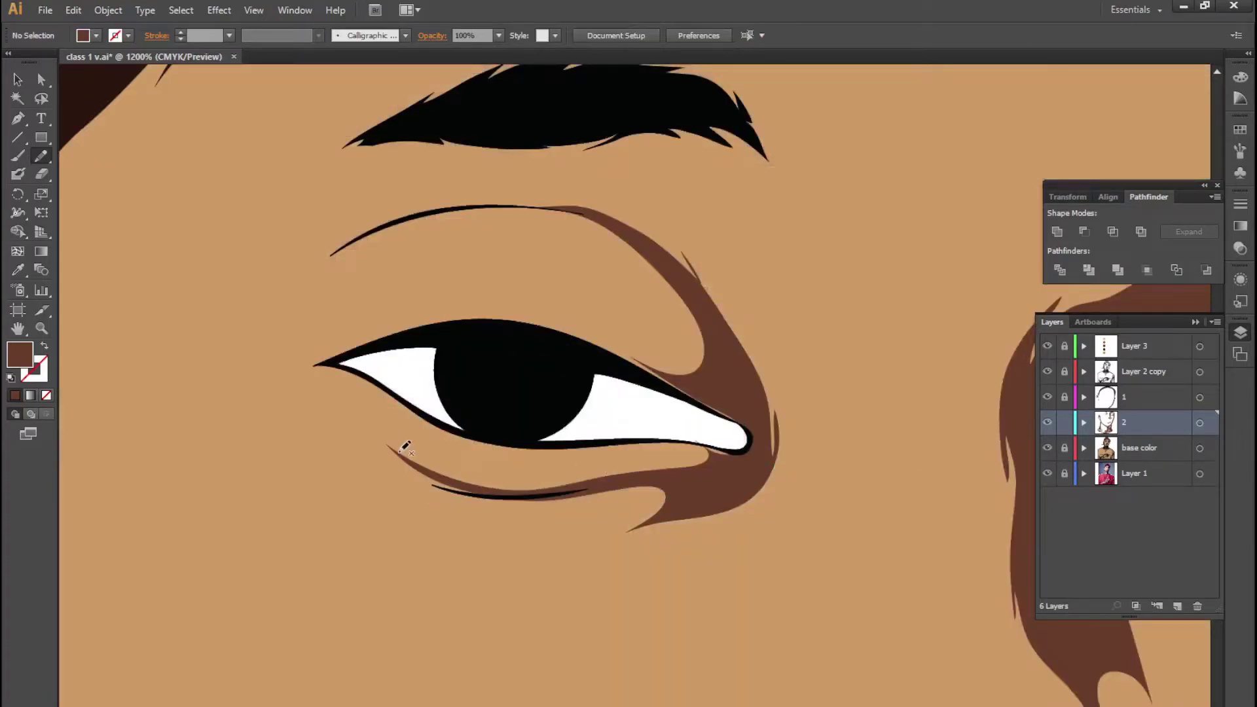
Trace a brown shadow from the brow up to the hairline
scroll(406, 448, down, 2)
key(ctrl+y)
scroll(557, 577, up, 2)
scroll(589, 556, up, 2)
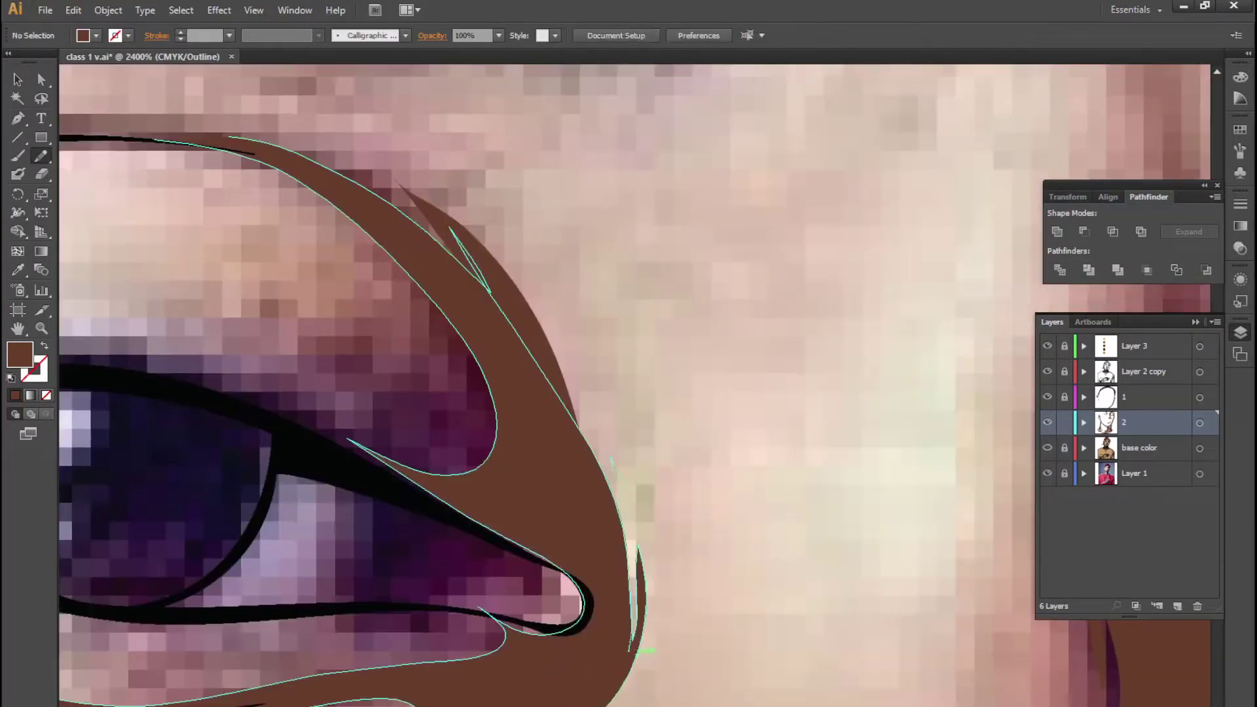
scroll(589, 576, up, 1)
drag(478, 303, 752, 412)
scroll(751, 413, down, 3)
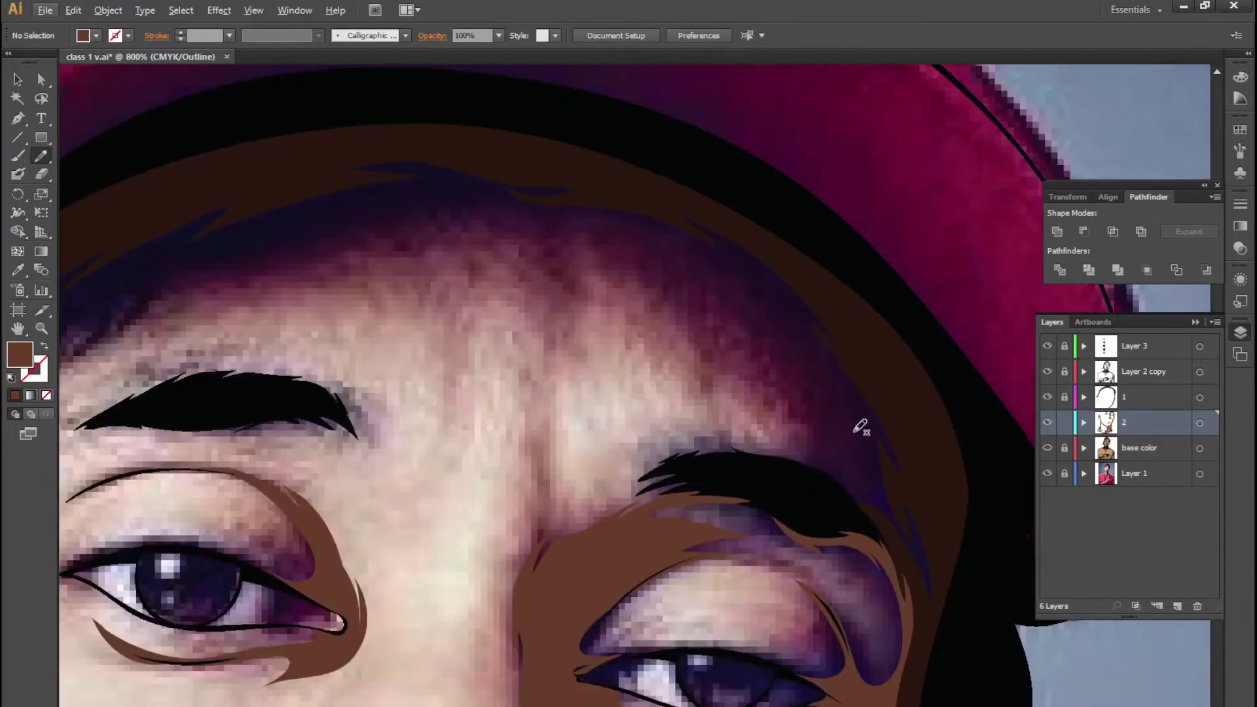
mouse_move(785, 458)
mouse_down()
mouse_move(746, 294)
mouse_move(812, 458)
mouse_up()
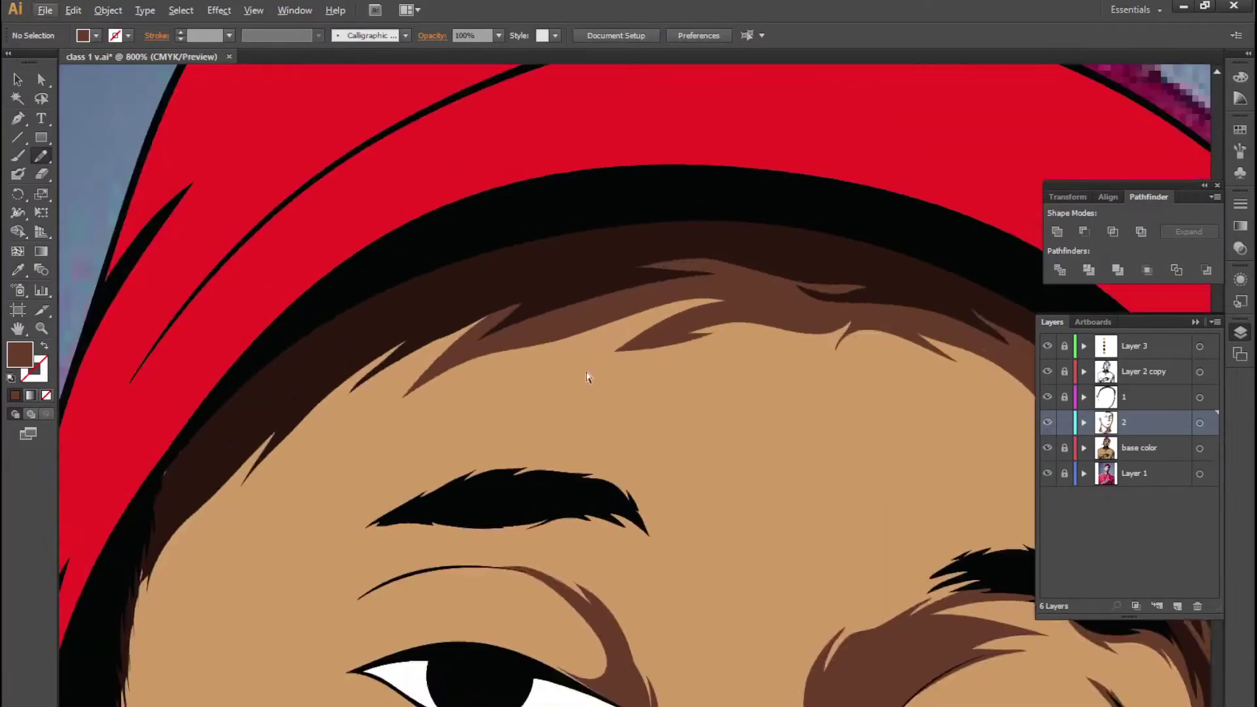
Draw three brown shadows along the hairline under the red cap
scroll(186, 570, left, 5)
mouse_move(185, 570)
mouse_down()
mouse_move(491, 247)
mouse_move(967, 146)
mouse_up()
scroll(628, 328, right, 3)
mouse_move(419, 275)
mouse_down()
mouse_move(576, 262)
mouse_move(951, 462)
mouse_up()
scroll(950, 462, right, 3)
mouse_move(786, 547)
mouse_down()
mouse_move(753, 452)
mouse_move(248, 331)
mouse_up()
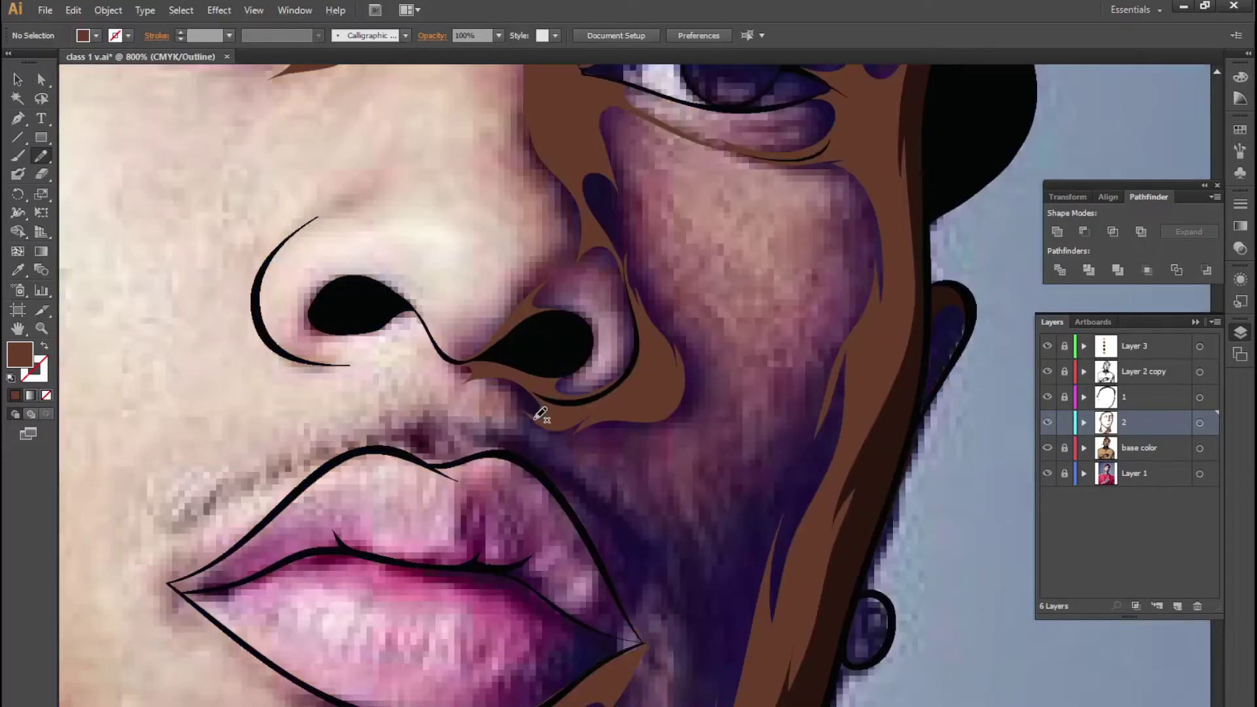
Add brown shadows beside the nostril, at the lip corner, chin and jaw
mouse_move(552, 435)
mouse_down()
mouse_move(640, 651)
mouse_move(629, 537)
mouse_up()
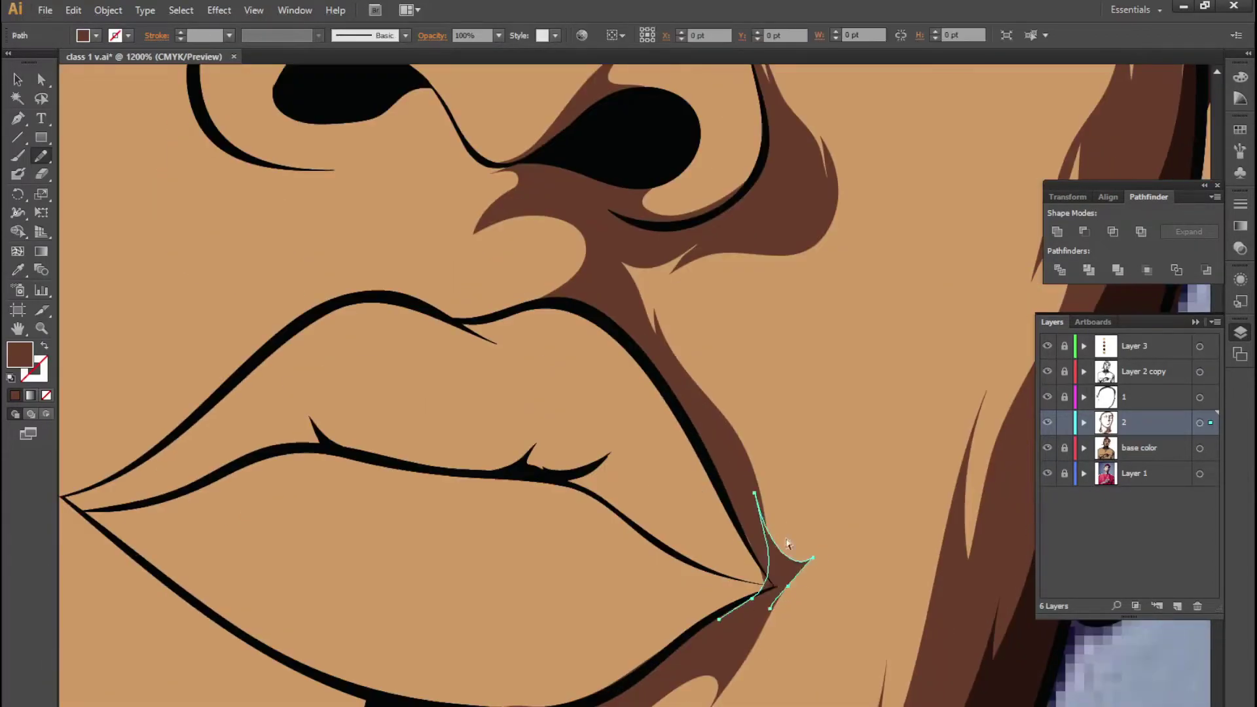
drag(772, 589, 519, 197)
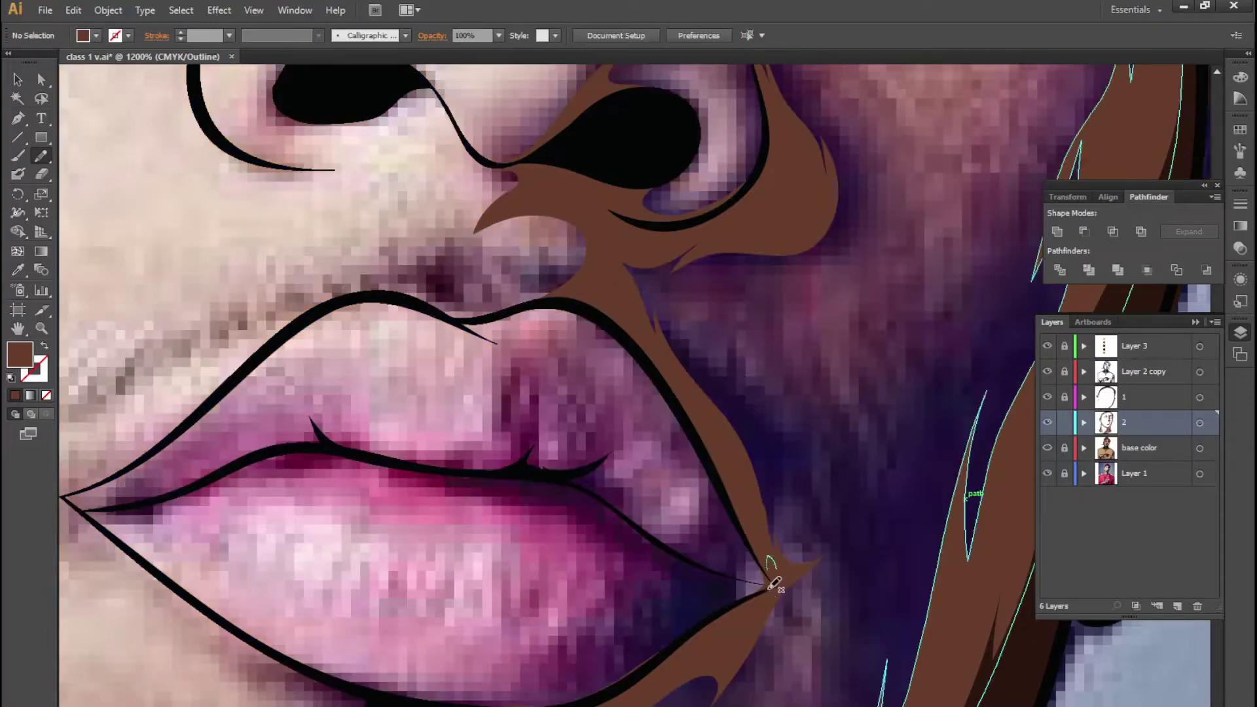
drag(825, 321, 775, 527)
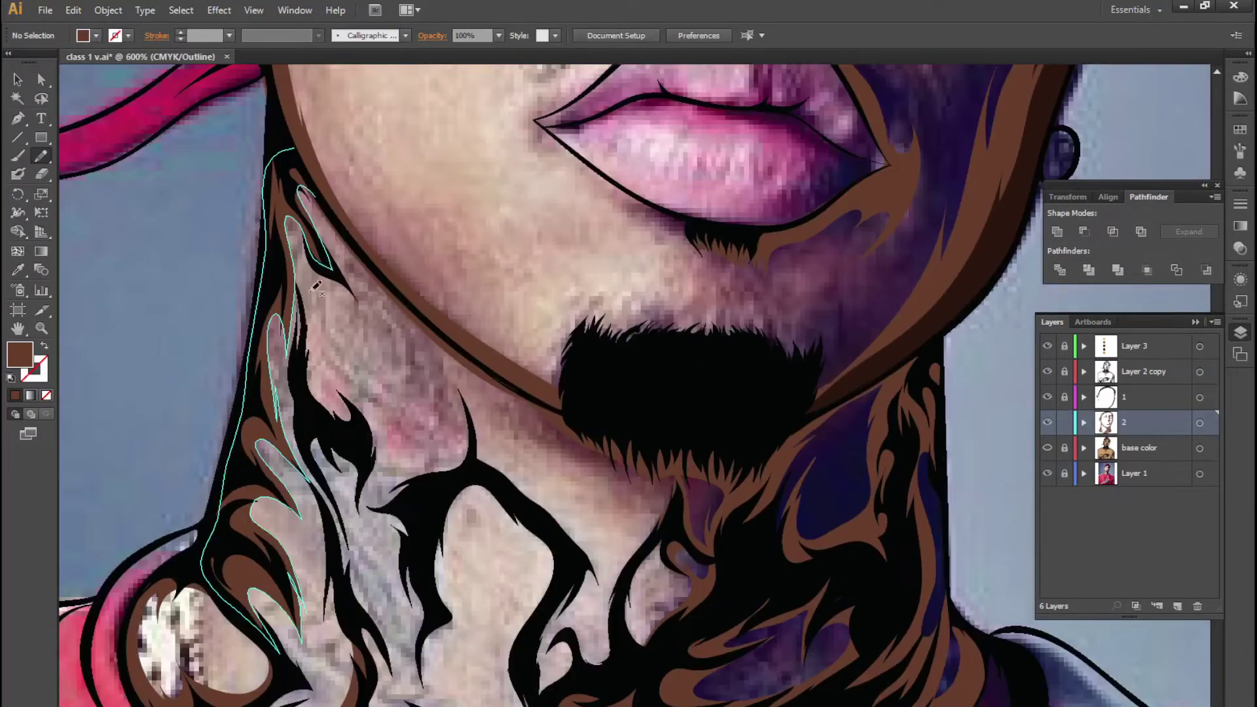
drag(289, 274, 306, 302)
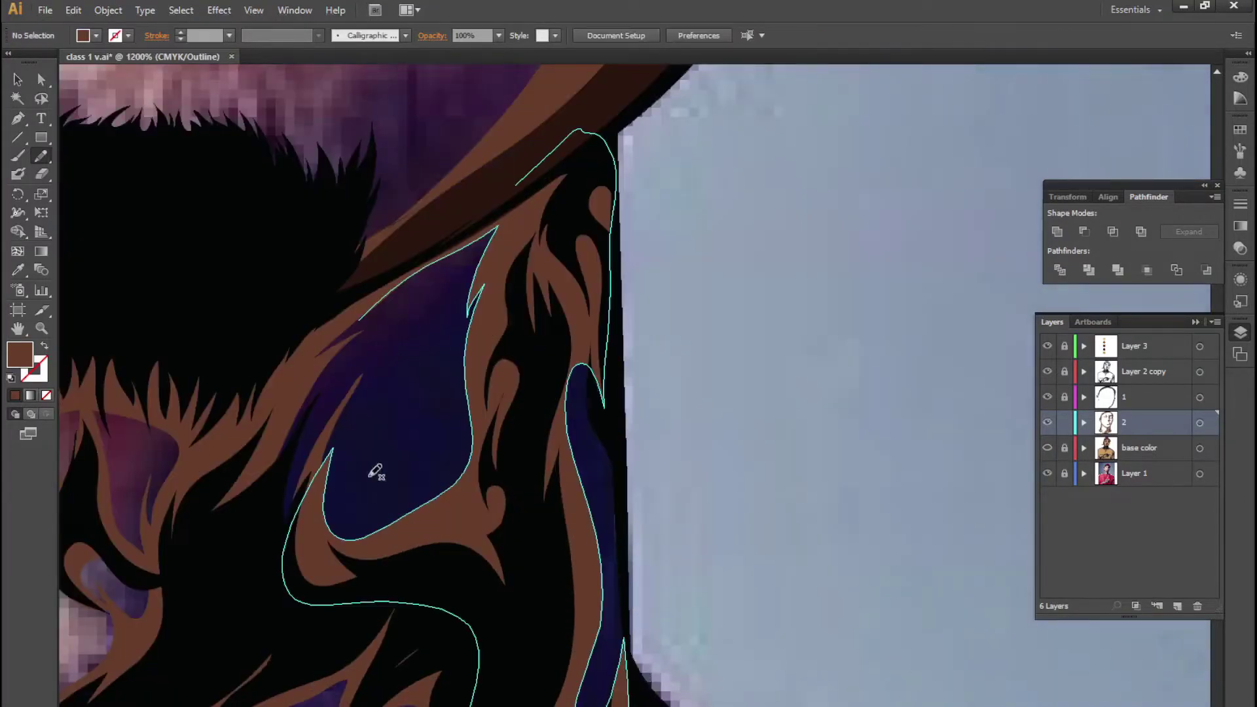
drag(346, 618, 600, 379)
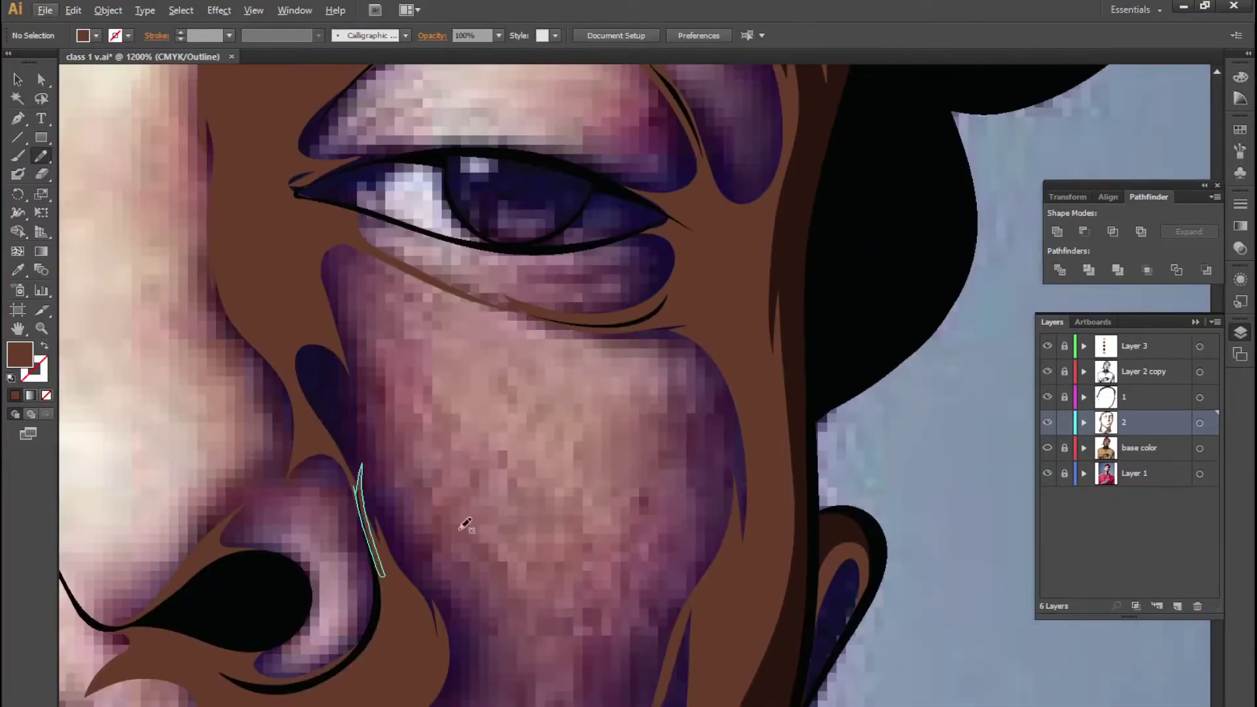
Shade the cheek, eye corner, upper eyelid, lower eye, hair and mustache edge
drag(321, 419, 382, 485)
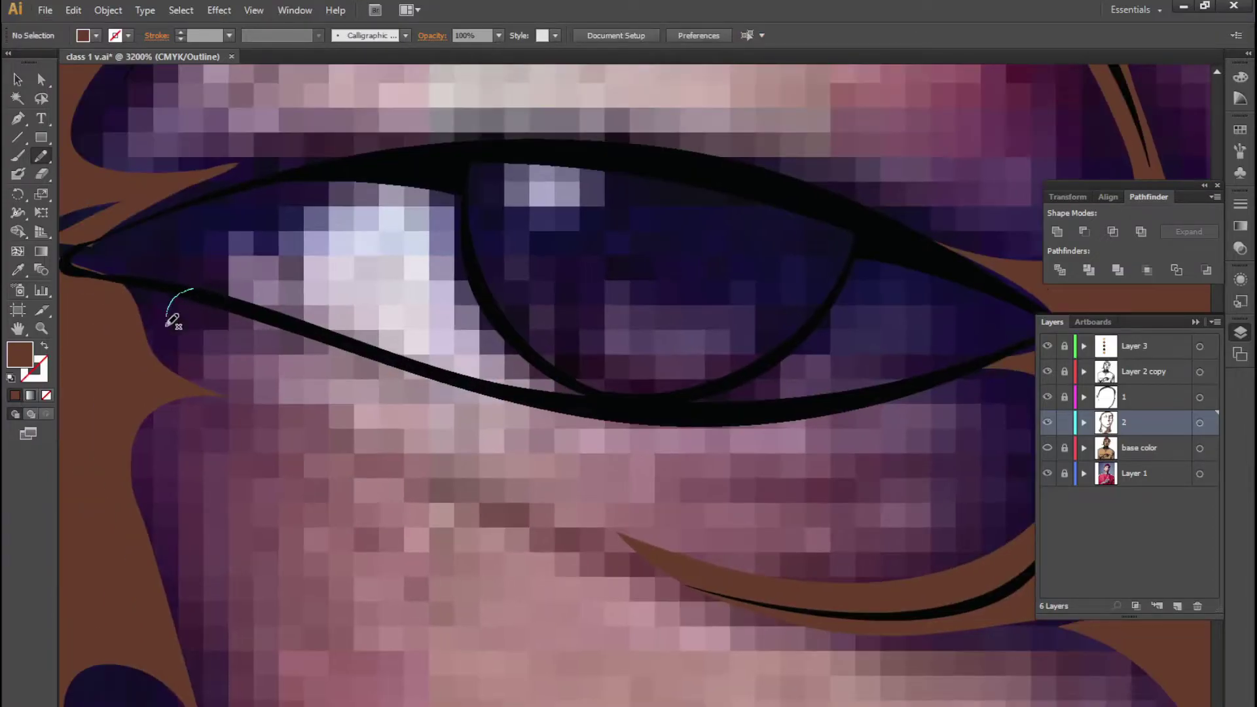
drag(171, 309, 183, 281)
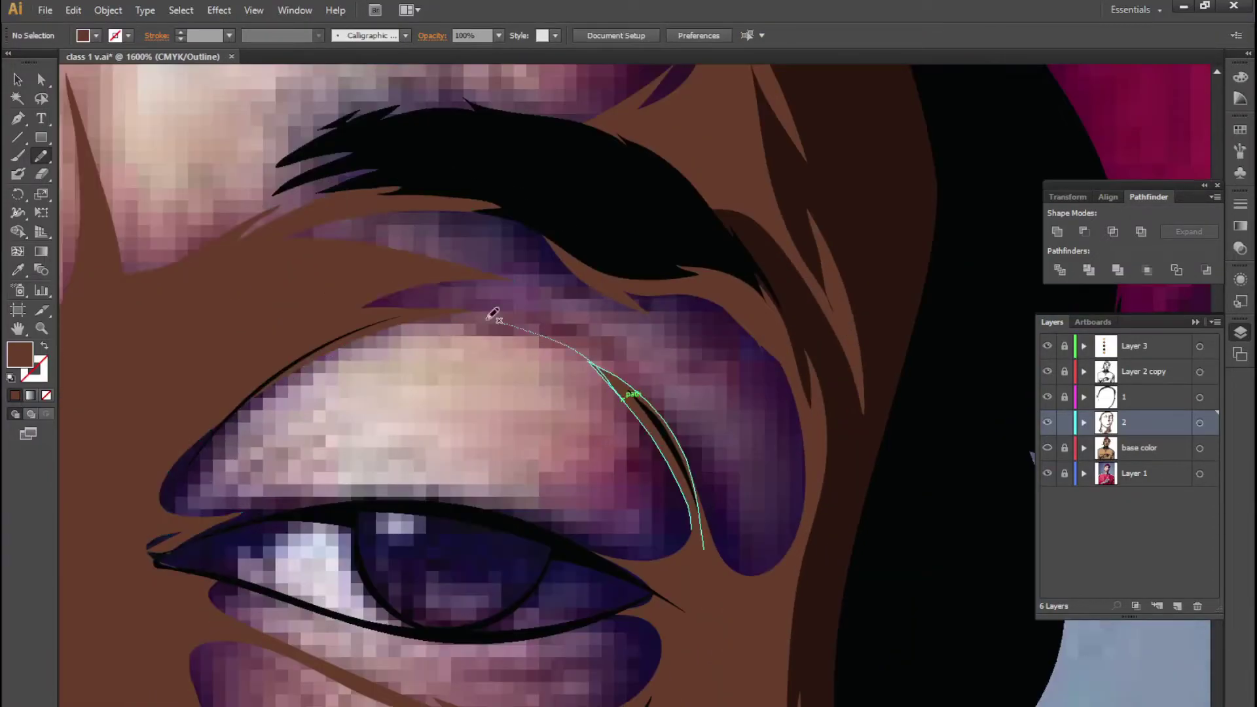
drag(688, 534, 809, 534)
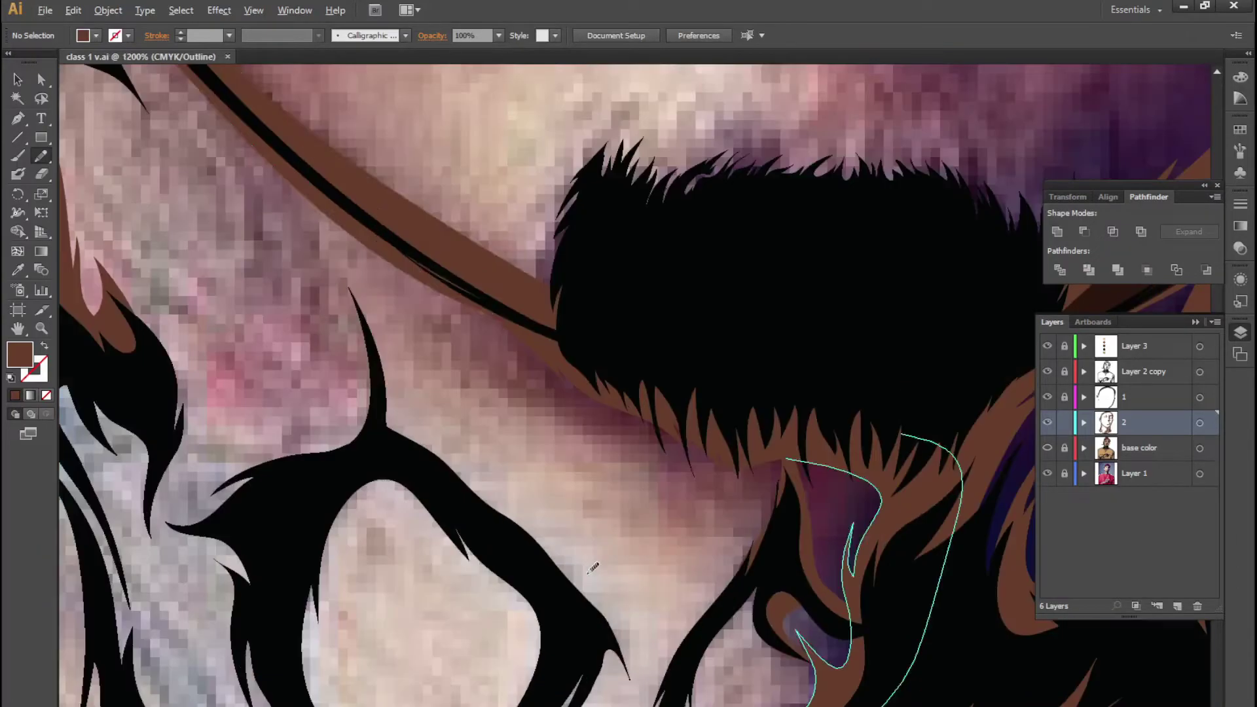
drag(645, 332, 421, 308)
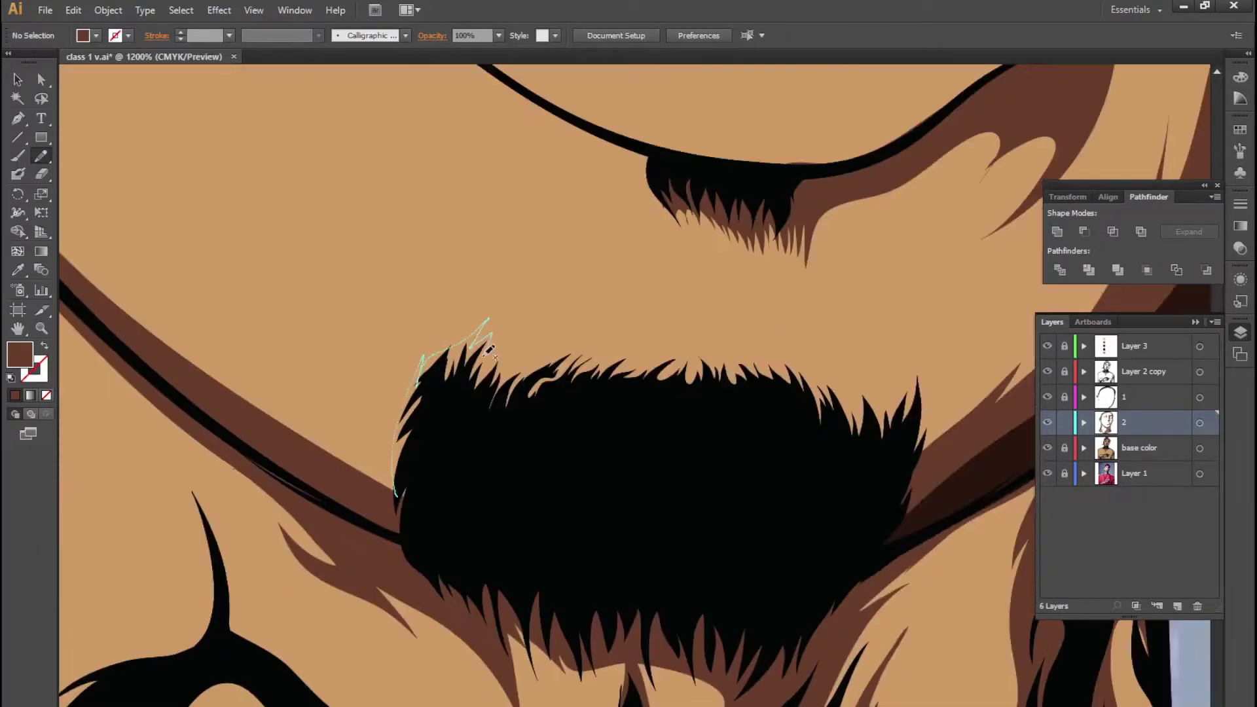
drag(639, 373, 726, 347)
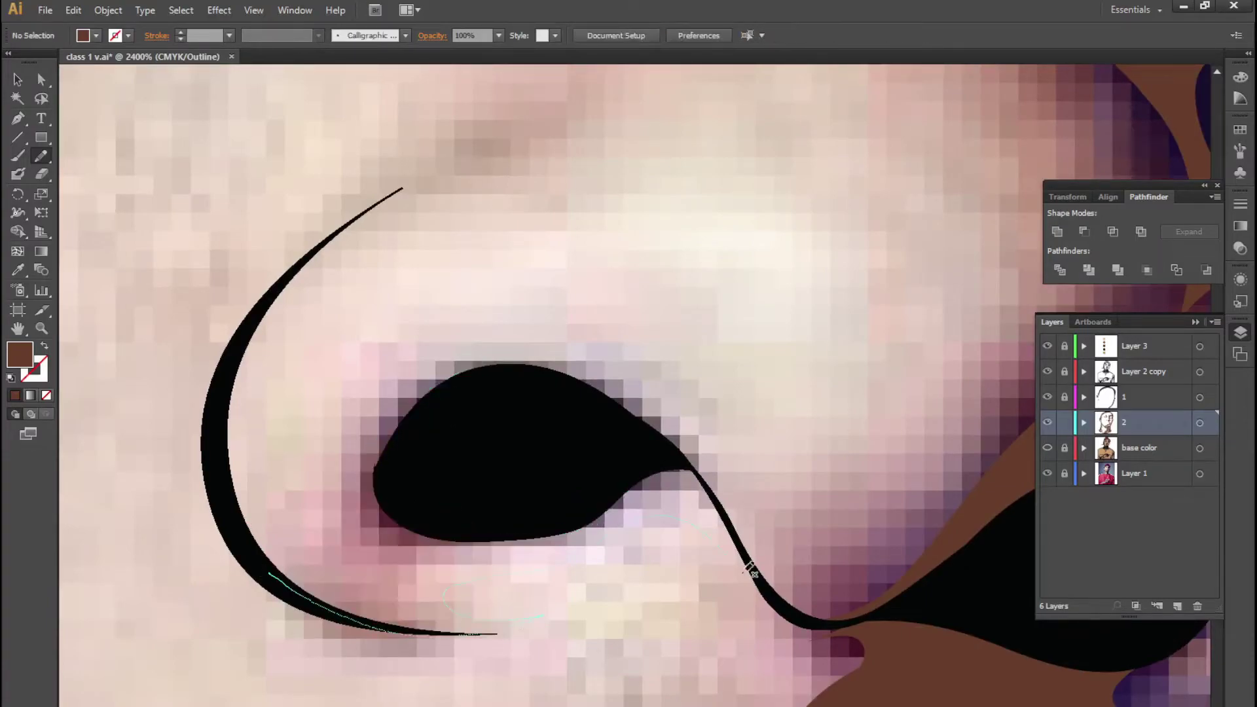
drag(363, 492, 541, 615)
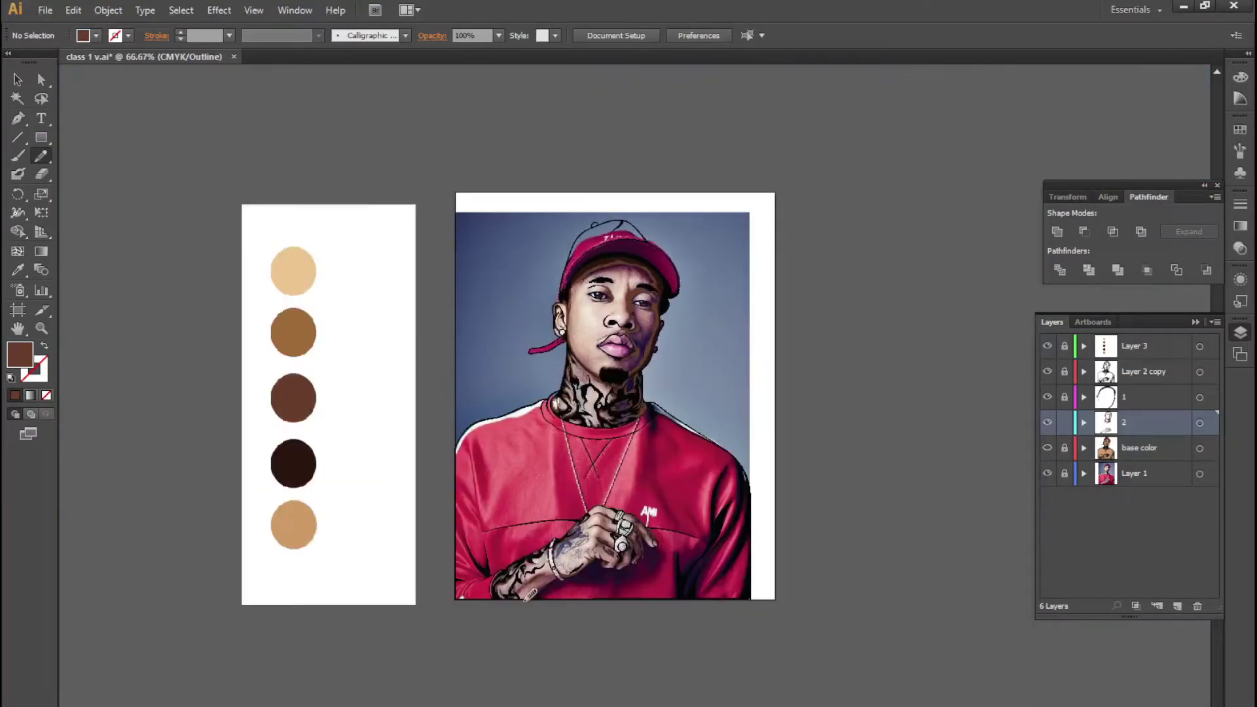
alt+scroll(515, 571, up, 4)
alt+scroll(571, 579, up, 1)
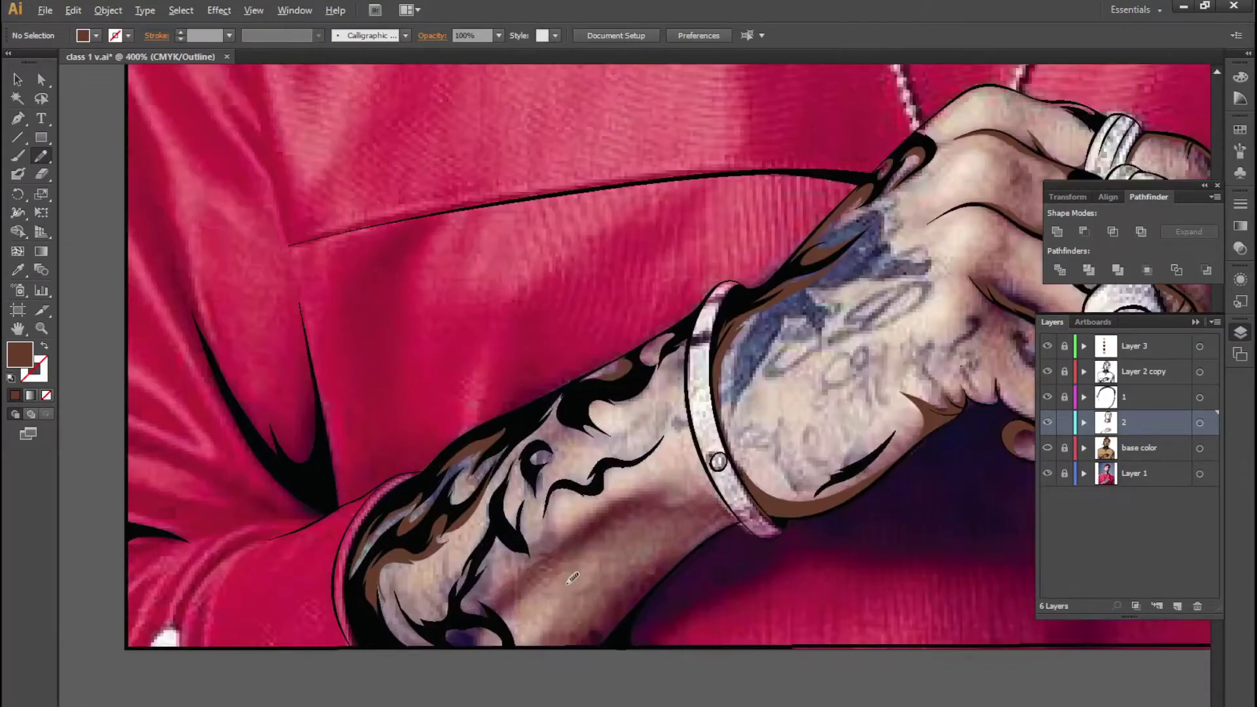
alt+scroll(570, 585, up, 1)
mouse_move(571, 584)
mouse_down()
mouse_move(593, 334)
mouse_move(594, 363)
mouse_move(488, 421)
mouse_up()
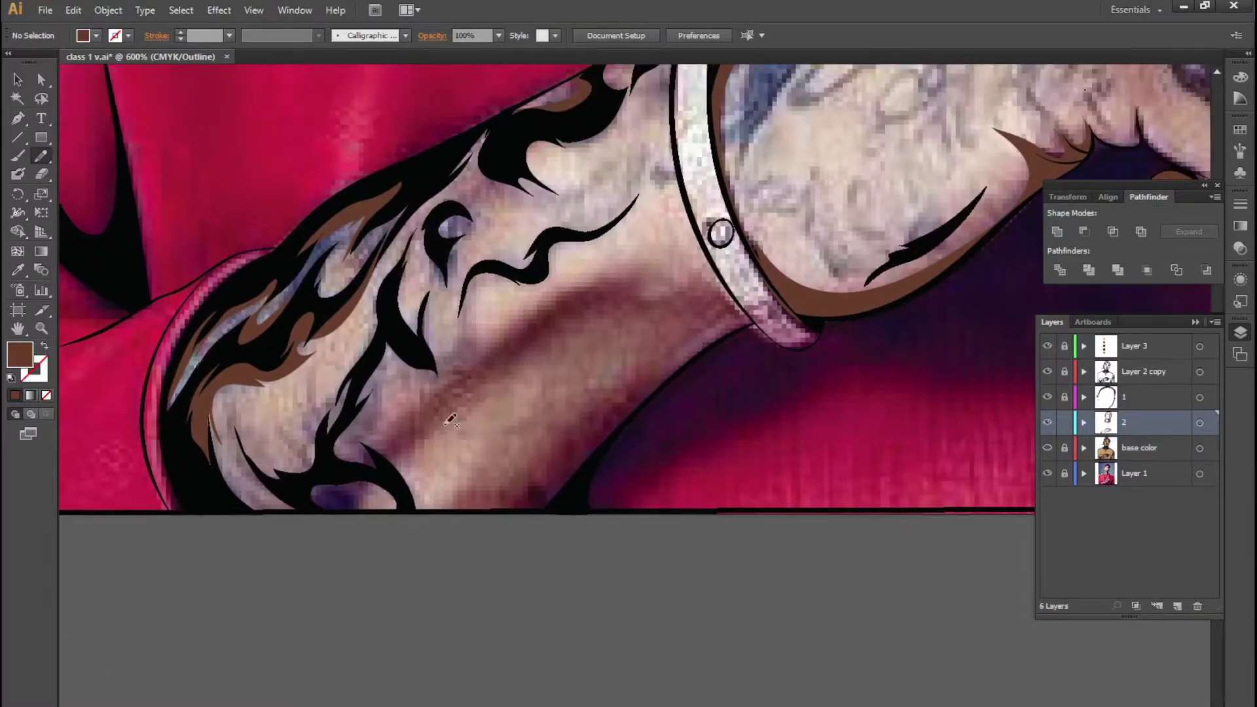
mouse_move(375, 458)
mouse_down()
mouse_move(614, 303)
mouse_move(730, 307)
mouse_move(623, 413)
mouse_move(615, 328)
mouse_move(377, 483)
mouse_up()
key(ctrl+z)
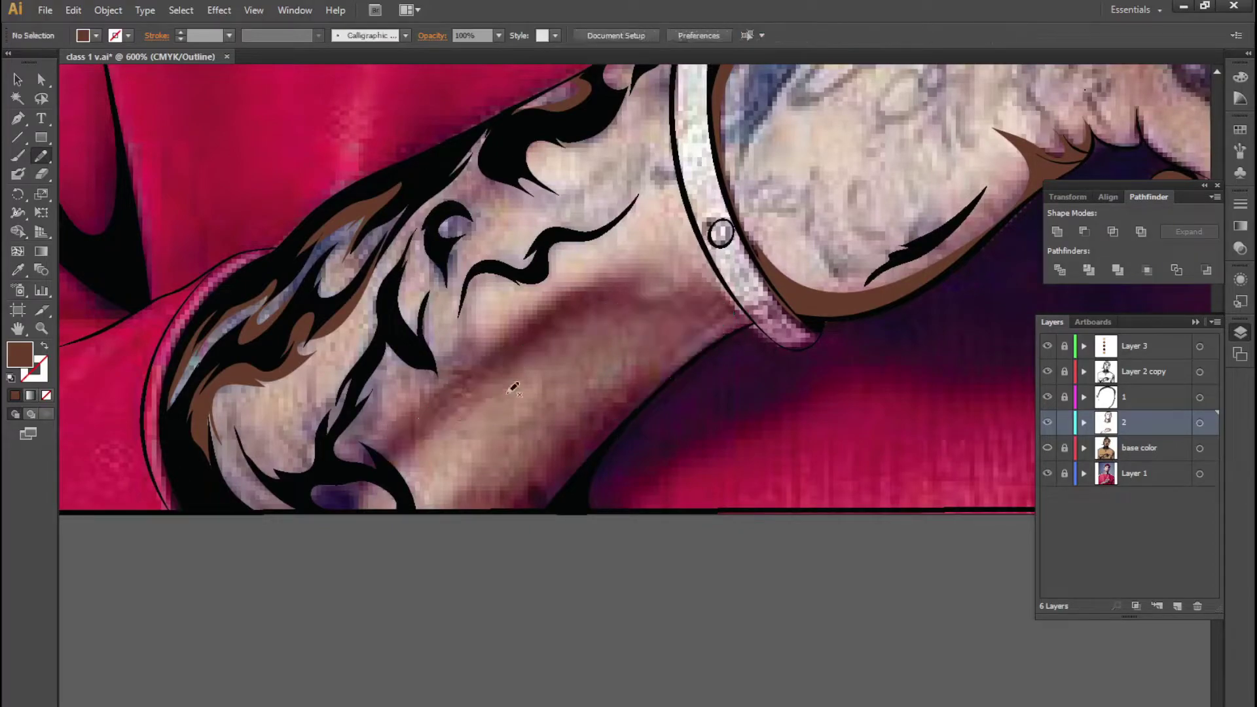
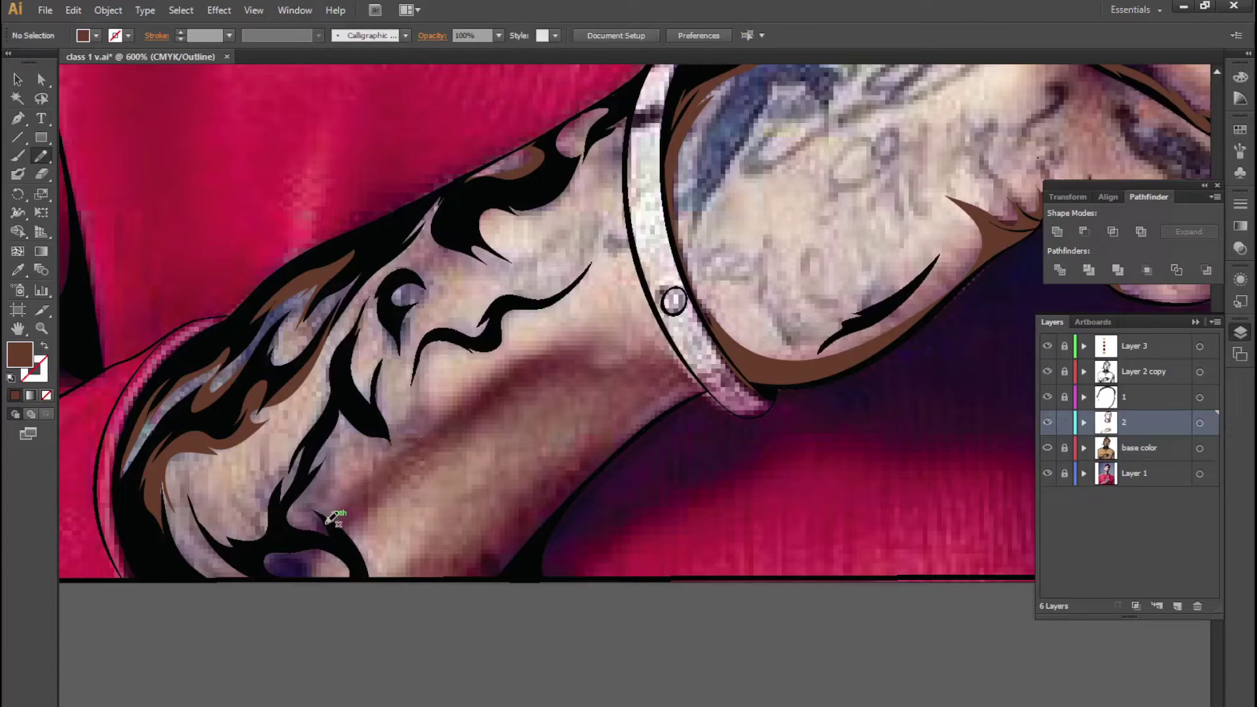
Draw a brown shading shape along the forearm after undoing two rejected attempts
mouse_move(340, 496)
mouse_down()
mouse_move(676, 342)
mouse_move(318, 514)
mouse_up()
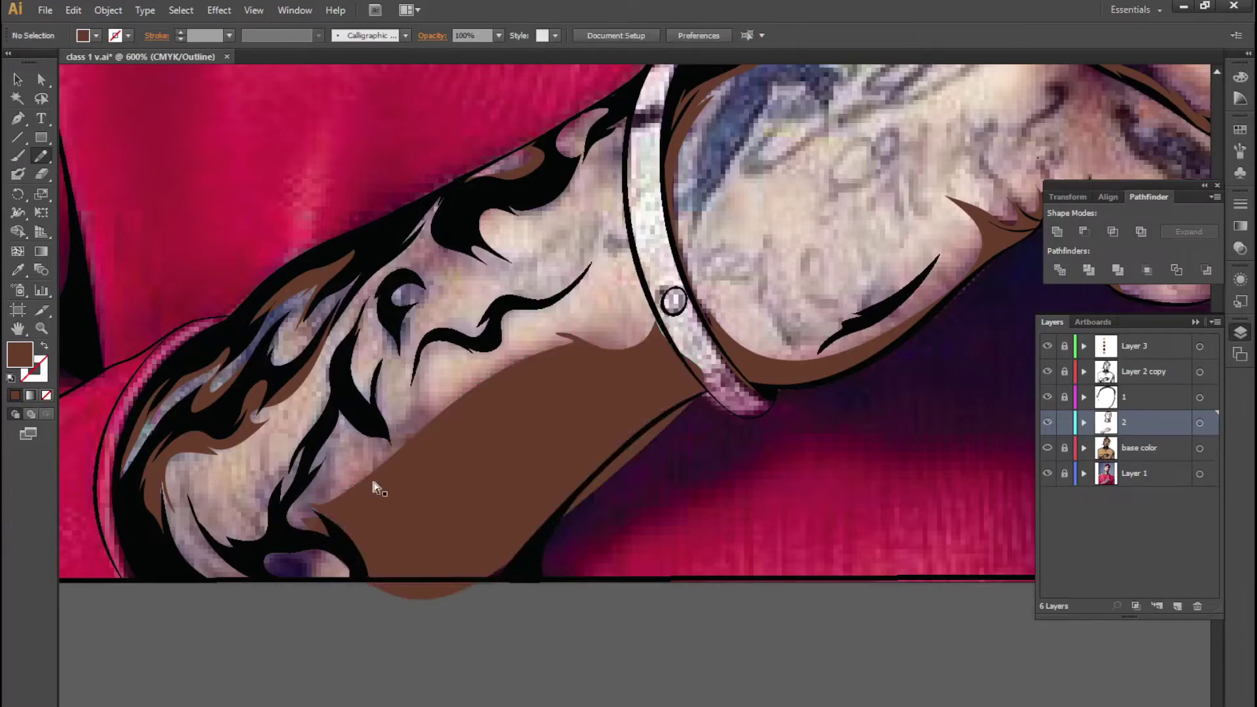
key(ctrl+z)
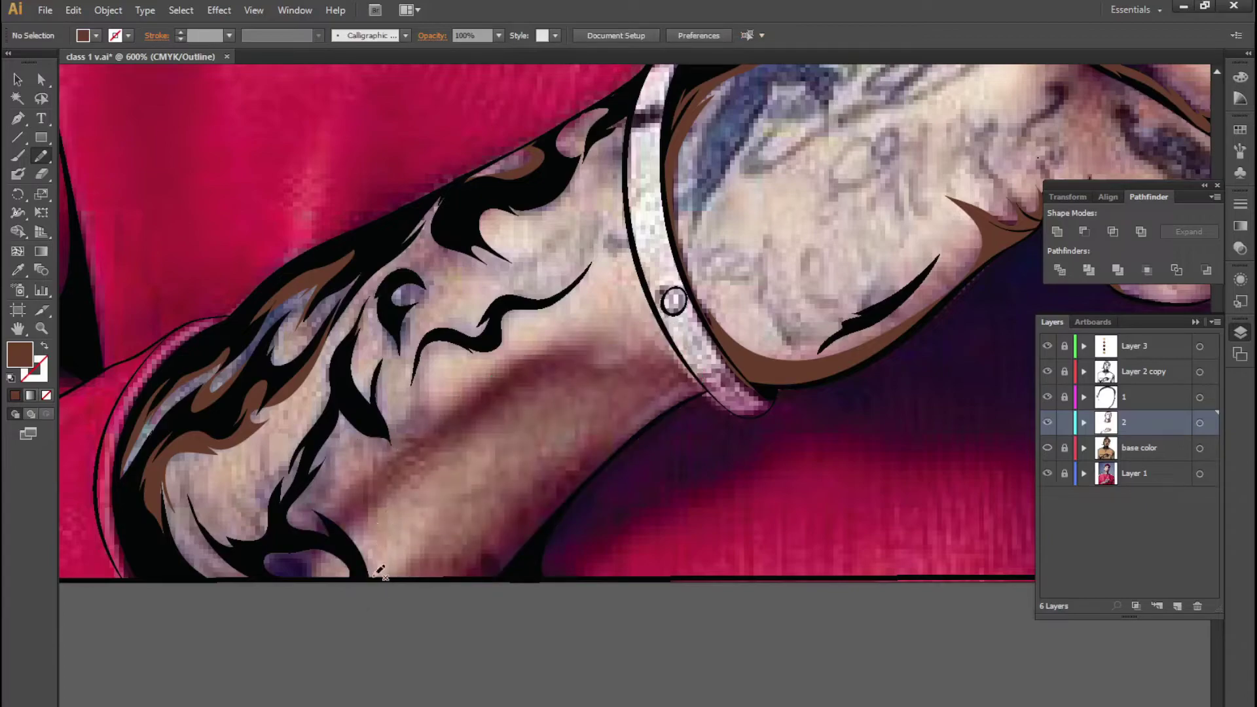
mouse_move(377, 570)
mouse_down()
mouse_move(357, 527)
mouse_move(594, 357)
mouse_move(565, 509)
mouse_move(378, 560)
mouse_move(533, 483)
mouse_move(645, 387)
mouse_move(463, 419)
mouse_move(409, 492)
mouse_up()
key(ctrl+z)
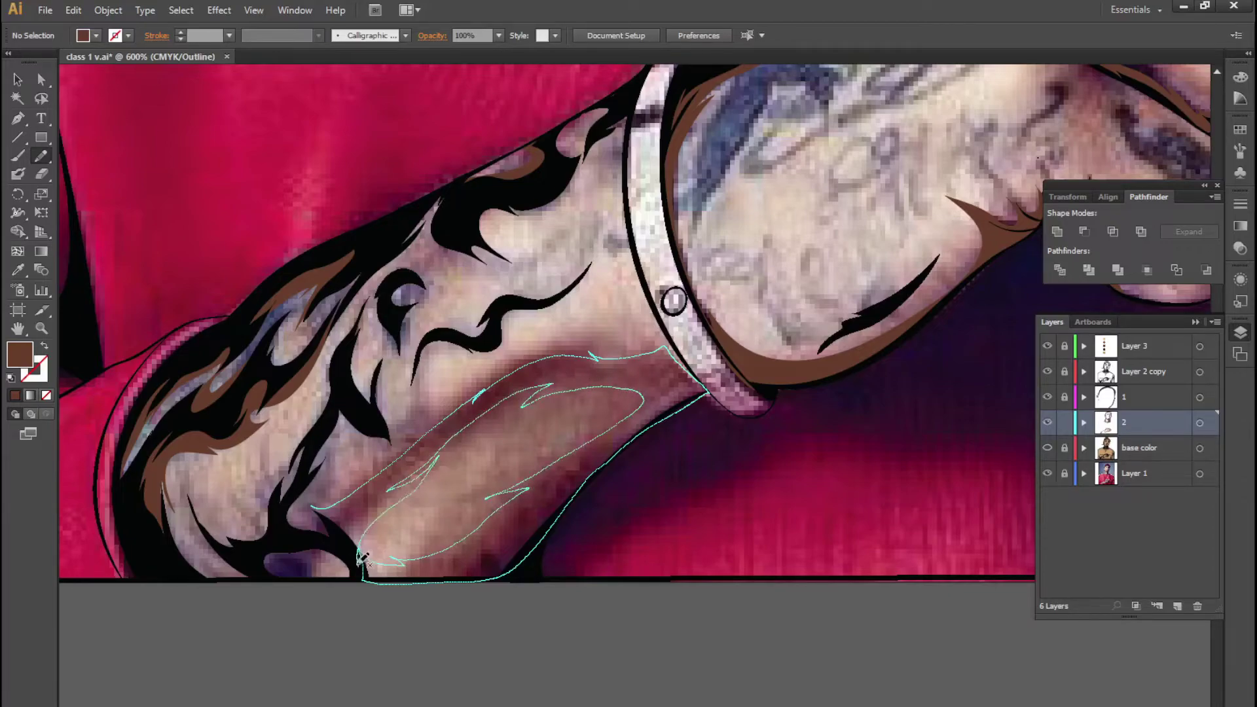
drag(363, 558, 362, 562)
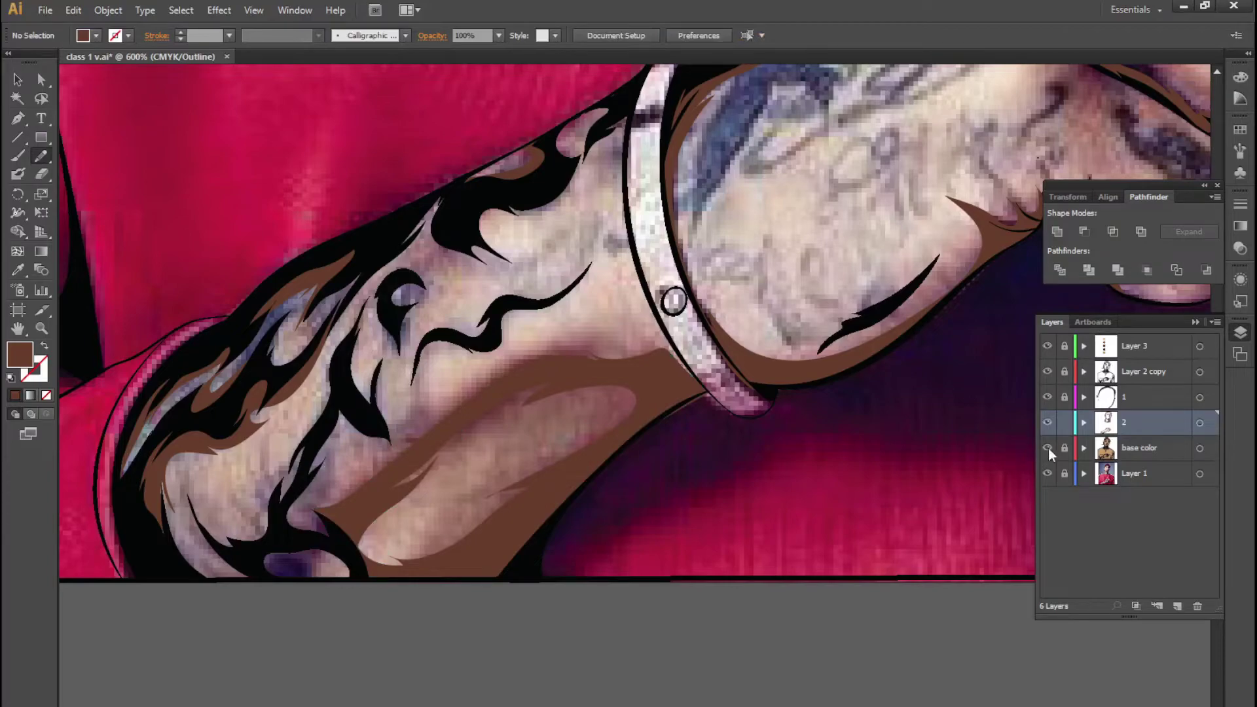
Check the forearm shading fills in Preview, then return to Outline view
key(ctrl+y)
scroll(723, 557, down, 3)
scroll(723, 557, down, 1)
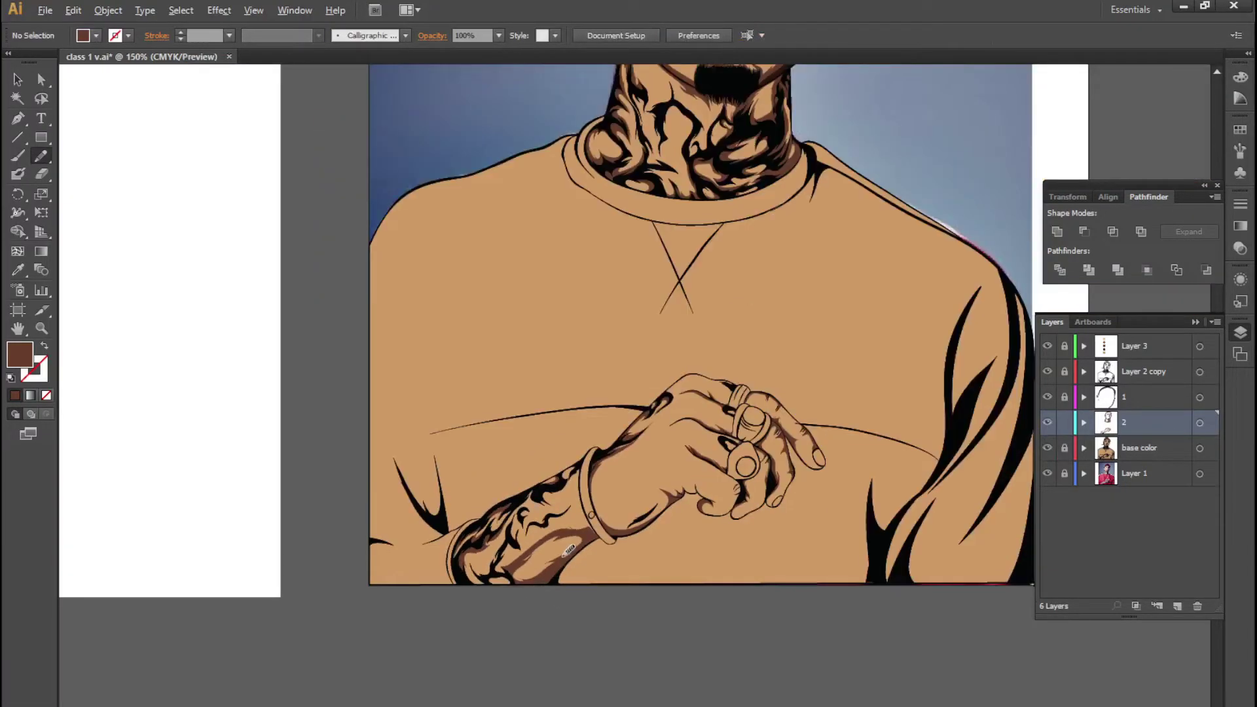
scroll(524, 563, up, 2)
scroll(497, 581, up, 1)
key(ctrl+y)
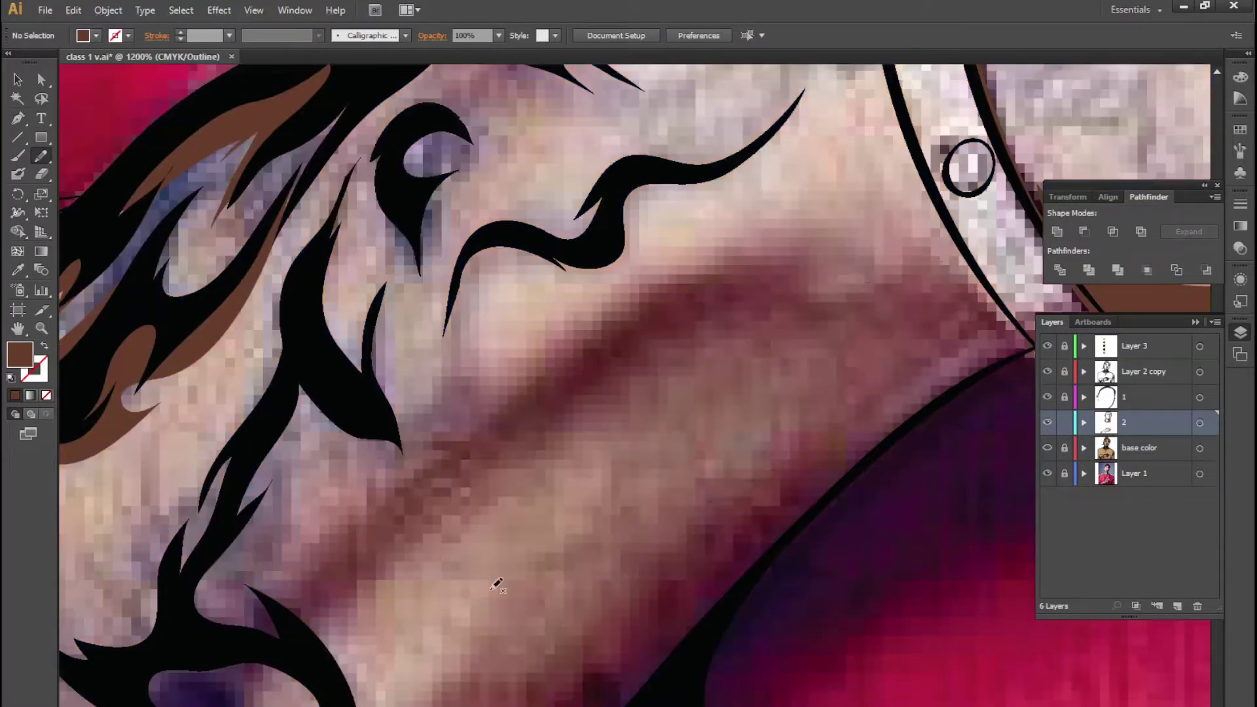
Add more brown shading shapes along the forearm edge, near the tattoo and at the arm's bottom
drag(409, 698, 873, 411)
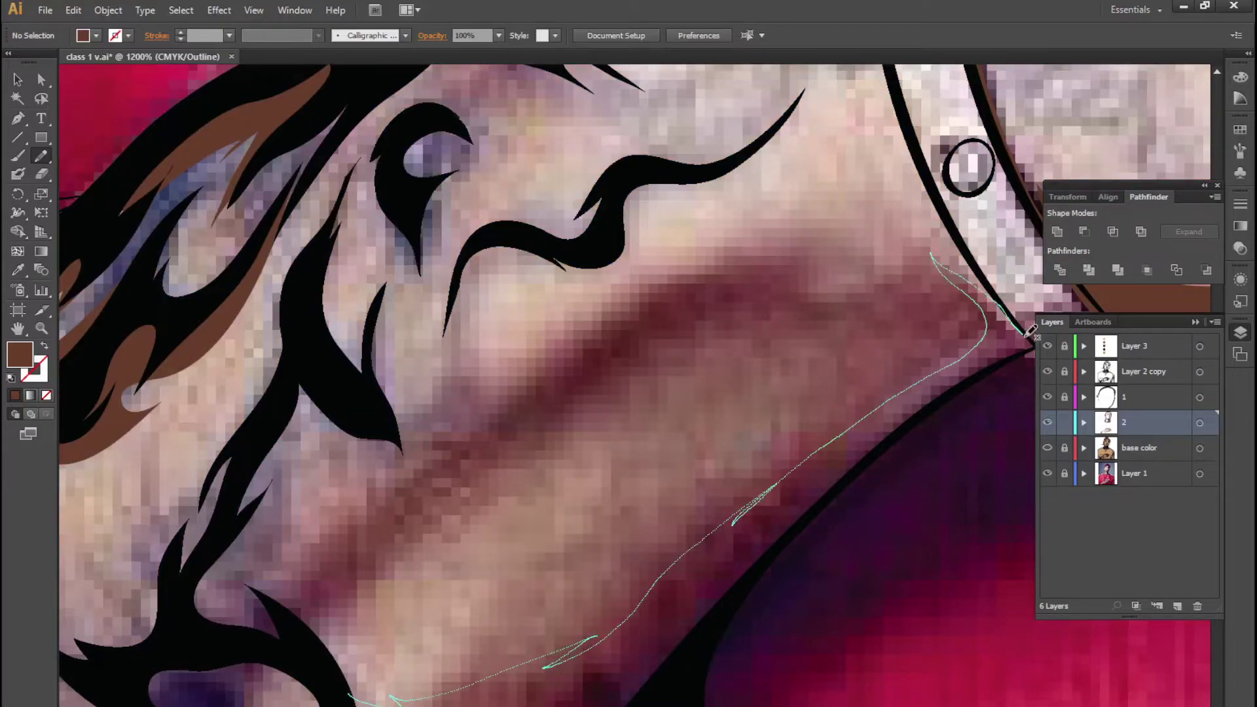
drag(877, 408, 341, 697)
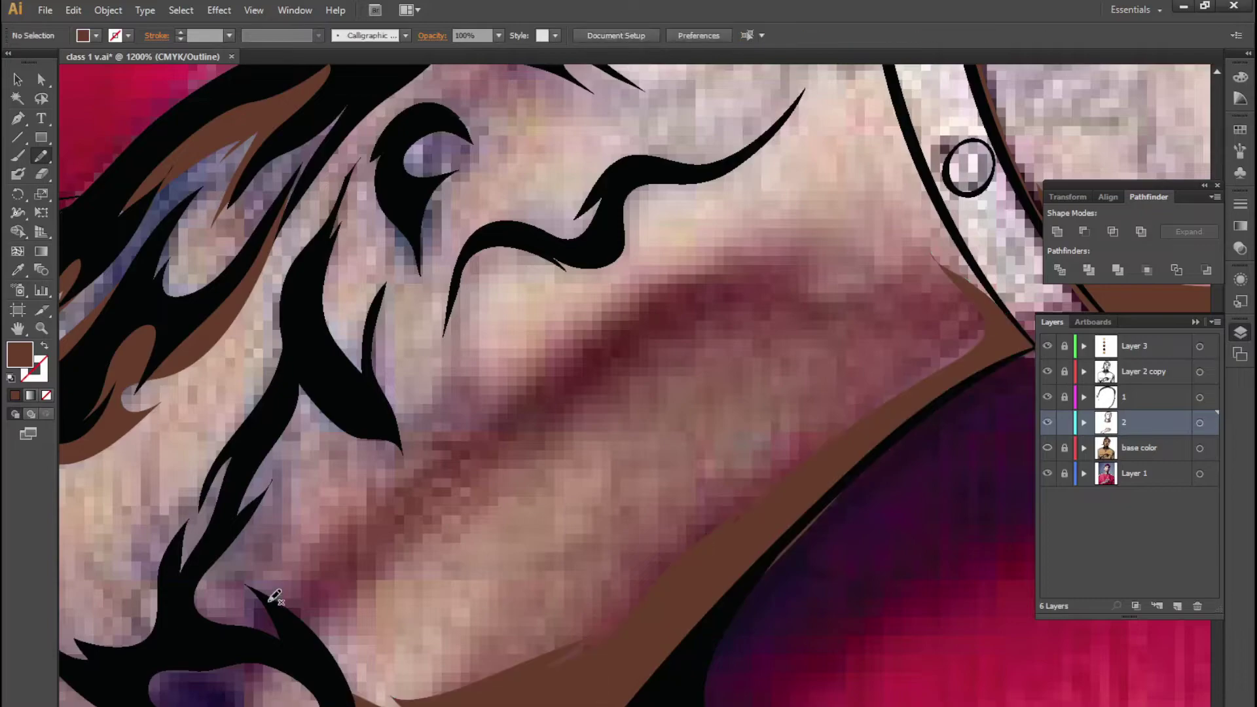
drag(272, 598, 261, 599)
mouse_move(302, 704)
mouse_down()
mouse_move(210, 703)
mouse_move(288, 701)
mouse_up()
mouse_move(268, 590)
mouse_down()
mouse_move(620, 298)
mouse_move(275, 592)
mouse_up()
key(ctrl+y)
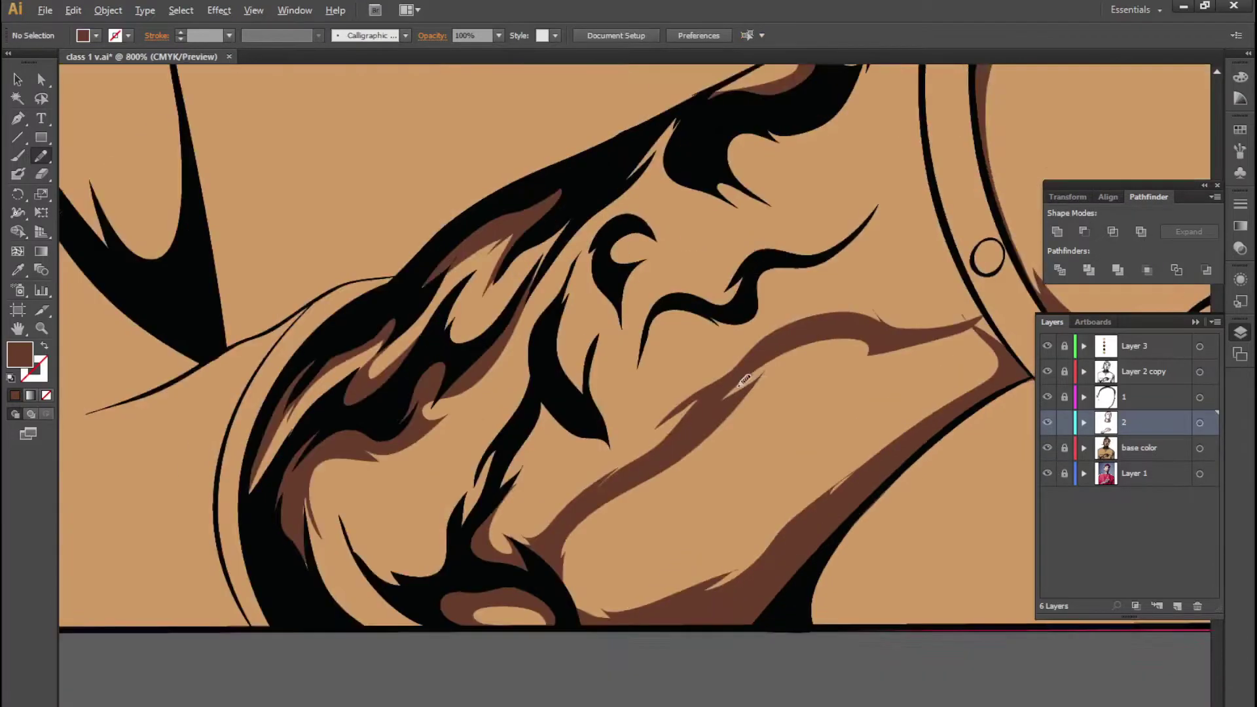
mouse_move(511, 389)
mouse_down()
mouse_move(542, 367)
mouse_move(683, 467)
mouse_move(553, 392)
mouse_move(512, 389)
mouse_up()
Trim the brown shading edge beside the wristband with the Path Eraser
scroll(493, 463, down, 5)
scroll(602, 413, up, 5)
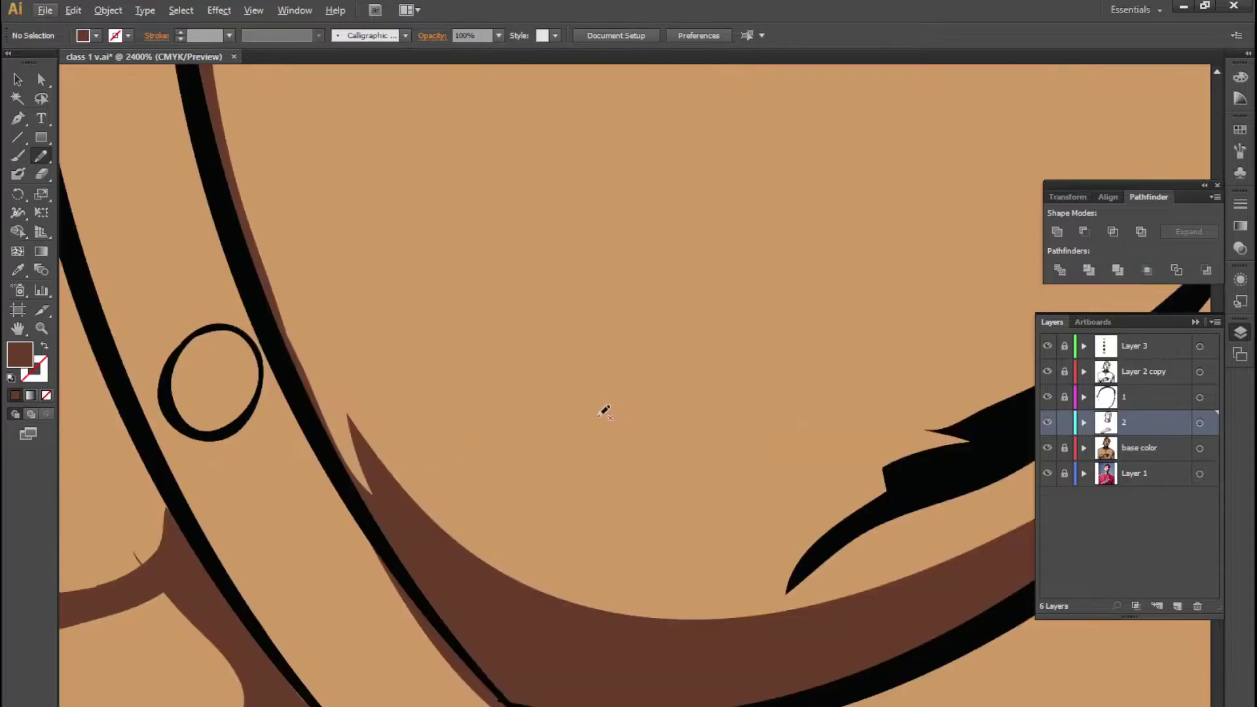
key(alt+e)
key(Escape)
key(shift+e)
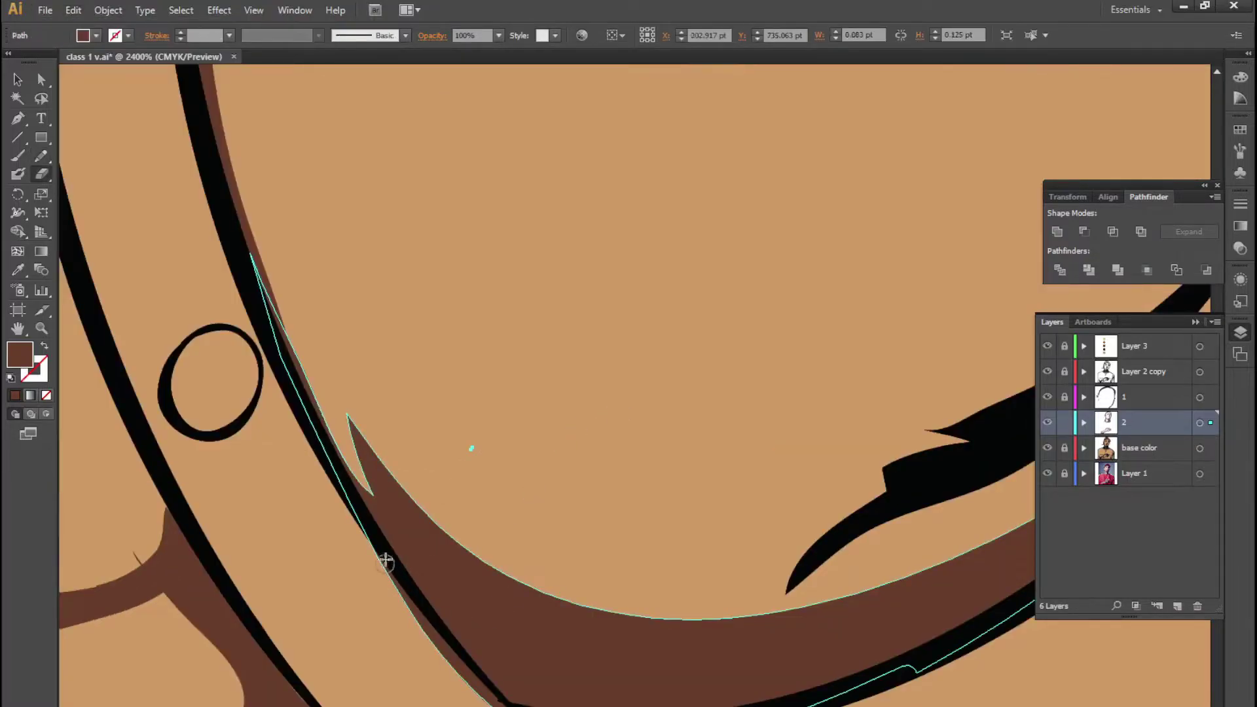
drag(445, 450, 498, 442)
drag(379, 560, 501, 706)
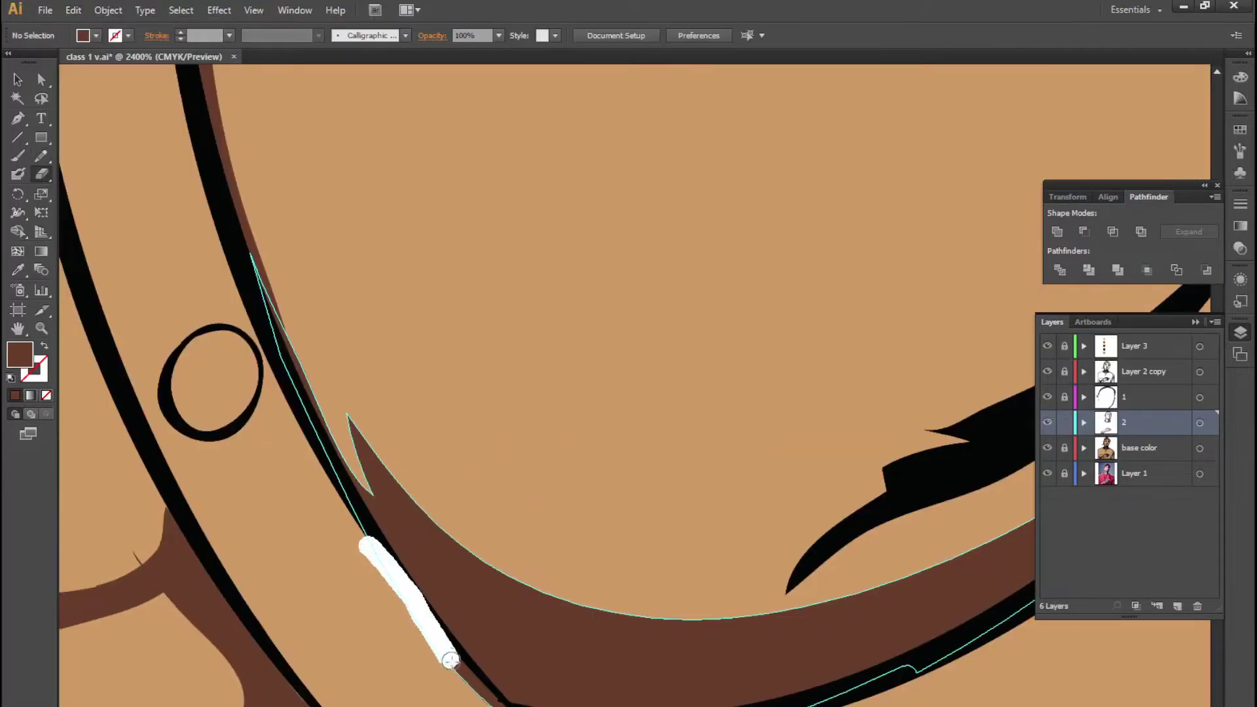
drag(343, 499, 500, 705)
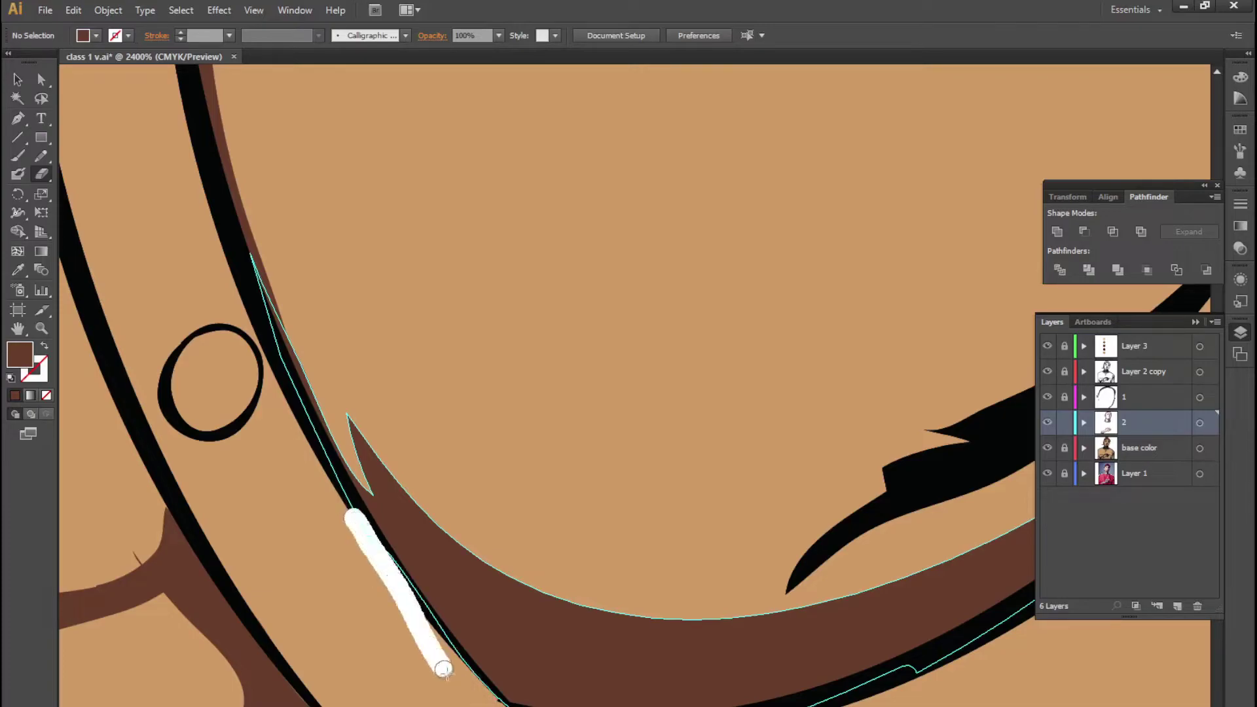
Show the base color layer as outlines to reveal the traced photo
scroll(476, 672, down, 2)
scroll(476, 671, down, 3)
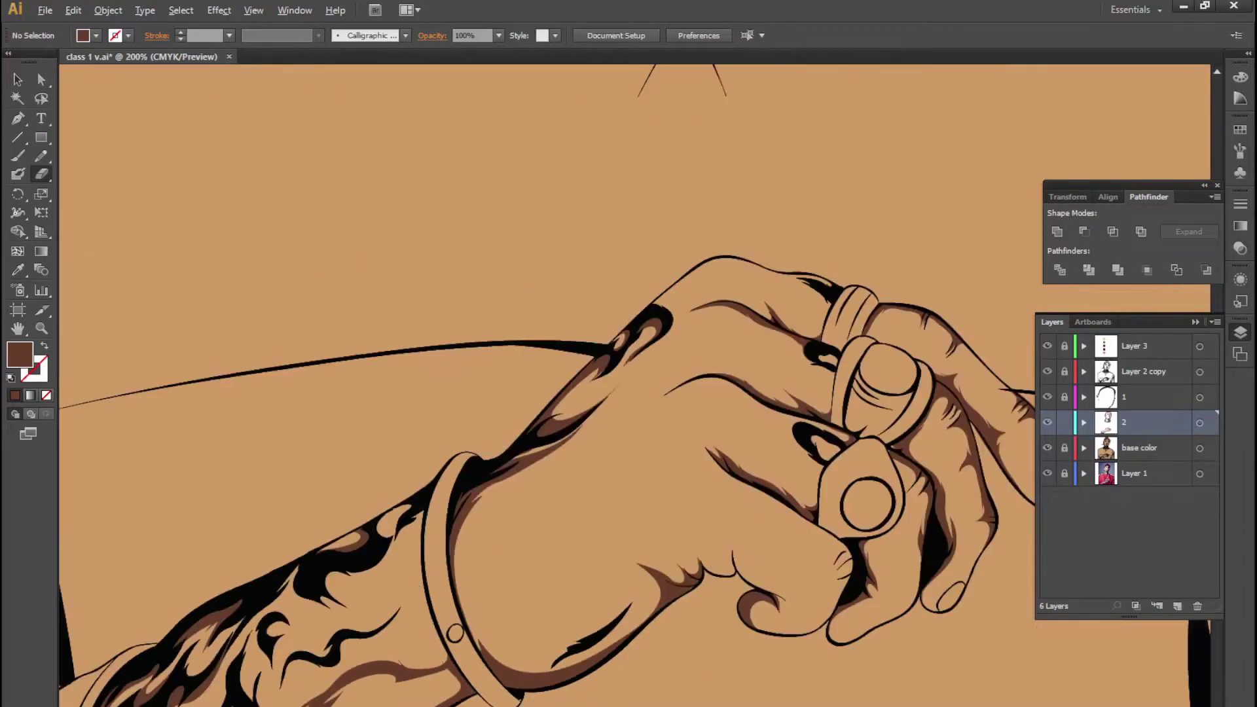
scroll(476, 671, down, 2)
drag(726, 401, 668, 597)
scroll(635, 563, up, 2)
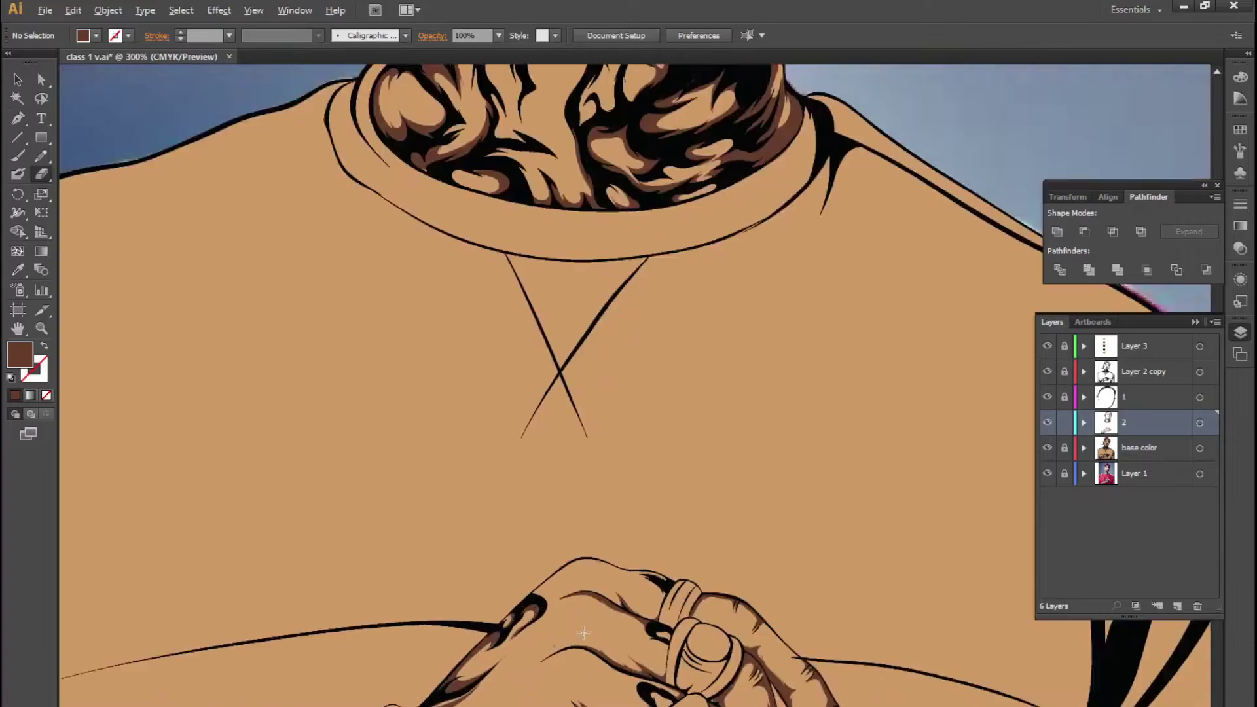
scroll(635, 563, up, 3)
ctrl+click(1048, 448)
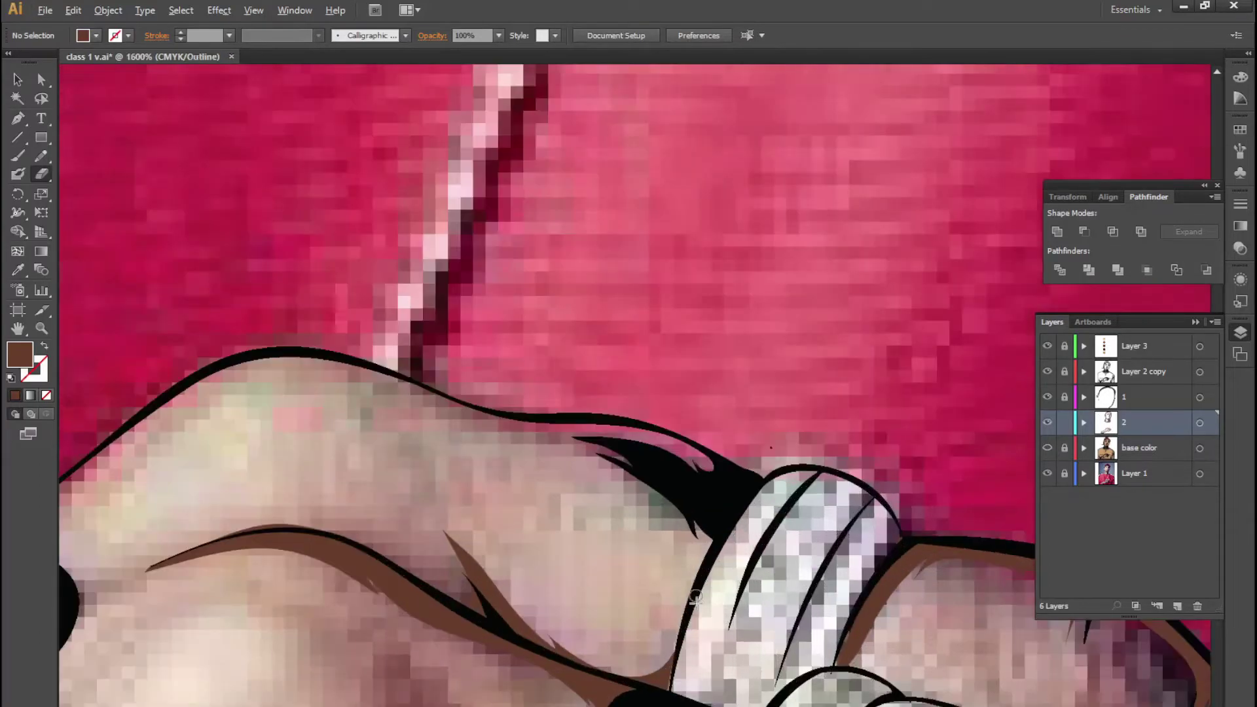
Return to the Pencil tool and pan from the ringed hand up to the face
key(n)
scroll(589, 504, down, 1)
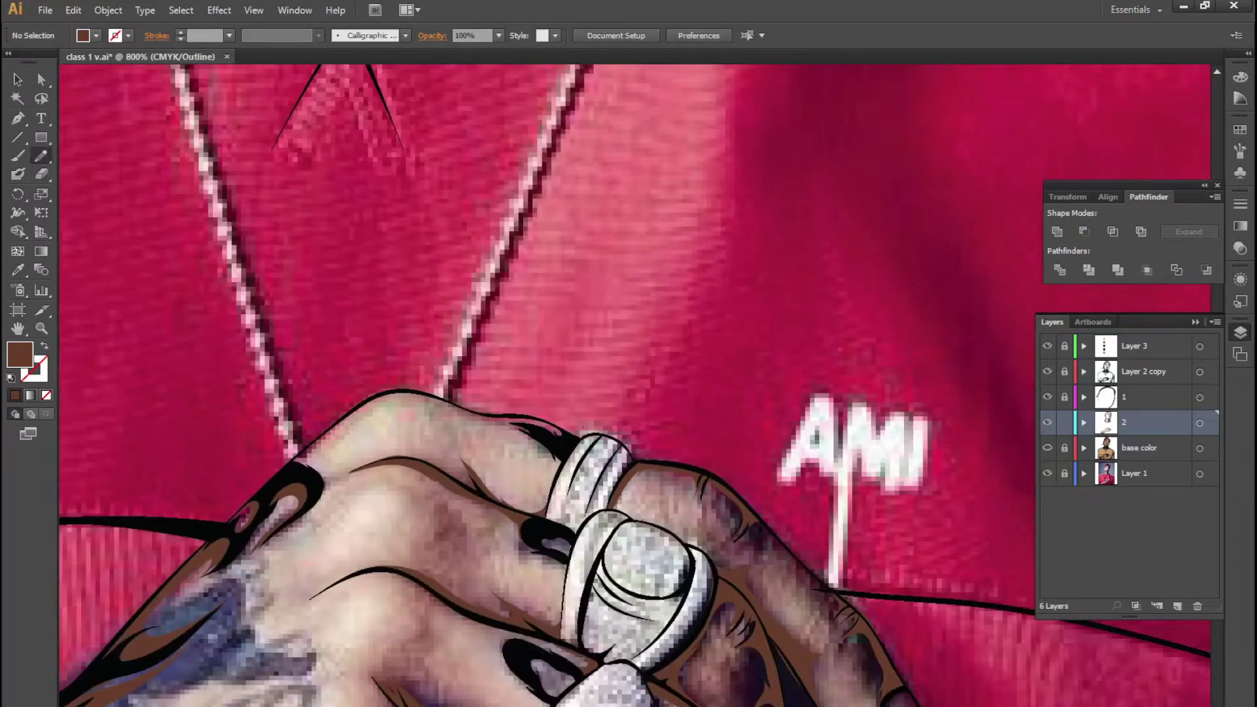
scroll(628, 393, down, 3)
drag(505, 471, 806, 675)
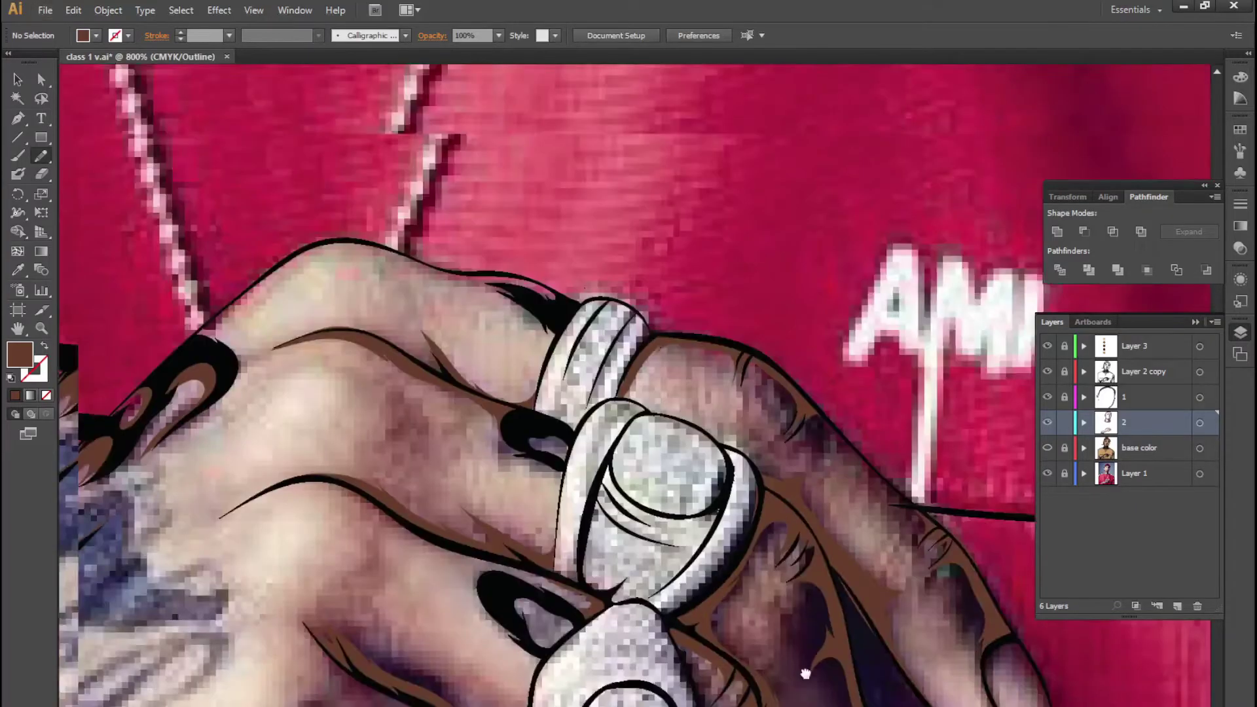
scroll(805, 675, down, 3)
scroll(721, 524, down, 2)
drag(589, 65, 537, 478)
scroll(438, 340, up, 2)
scroll(685, 349, down, 2)
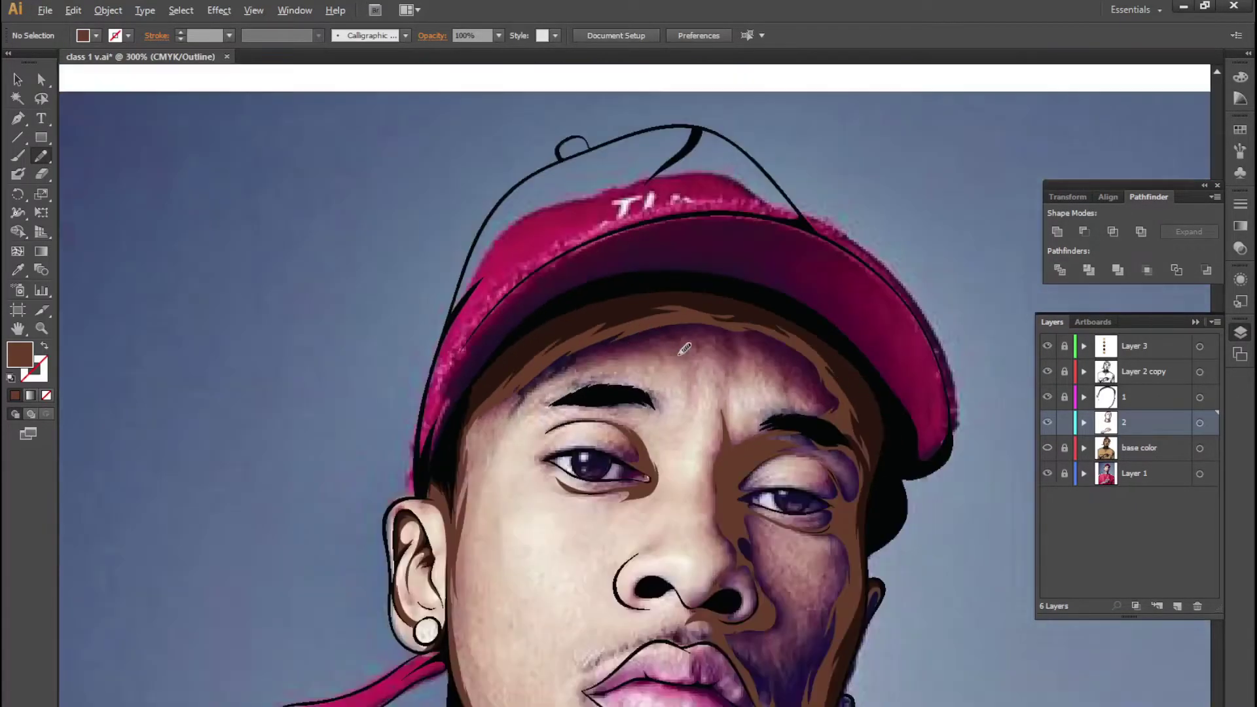
scroll(799, 301, down, 3)
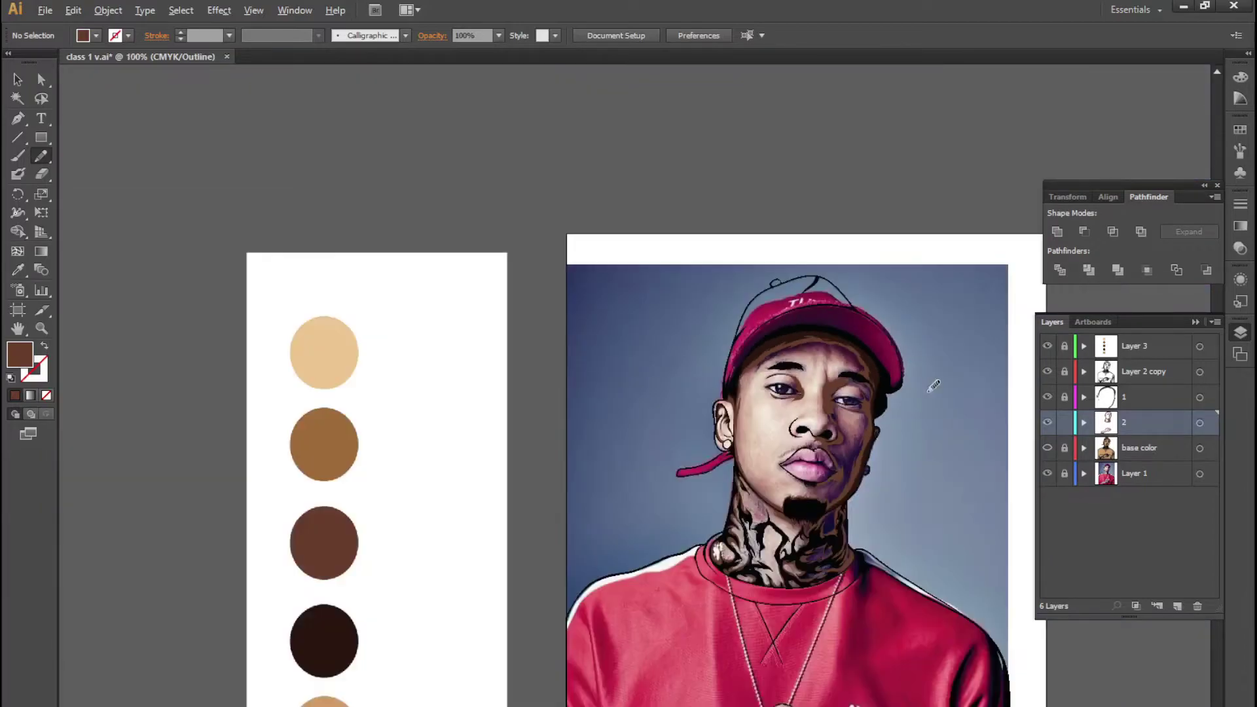
Add a new layer named 3 above the base color layer
click(1130, 458)
key(ctrl+l)
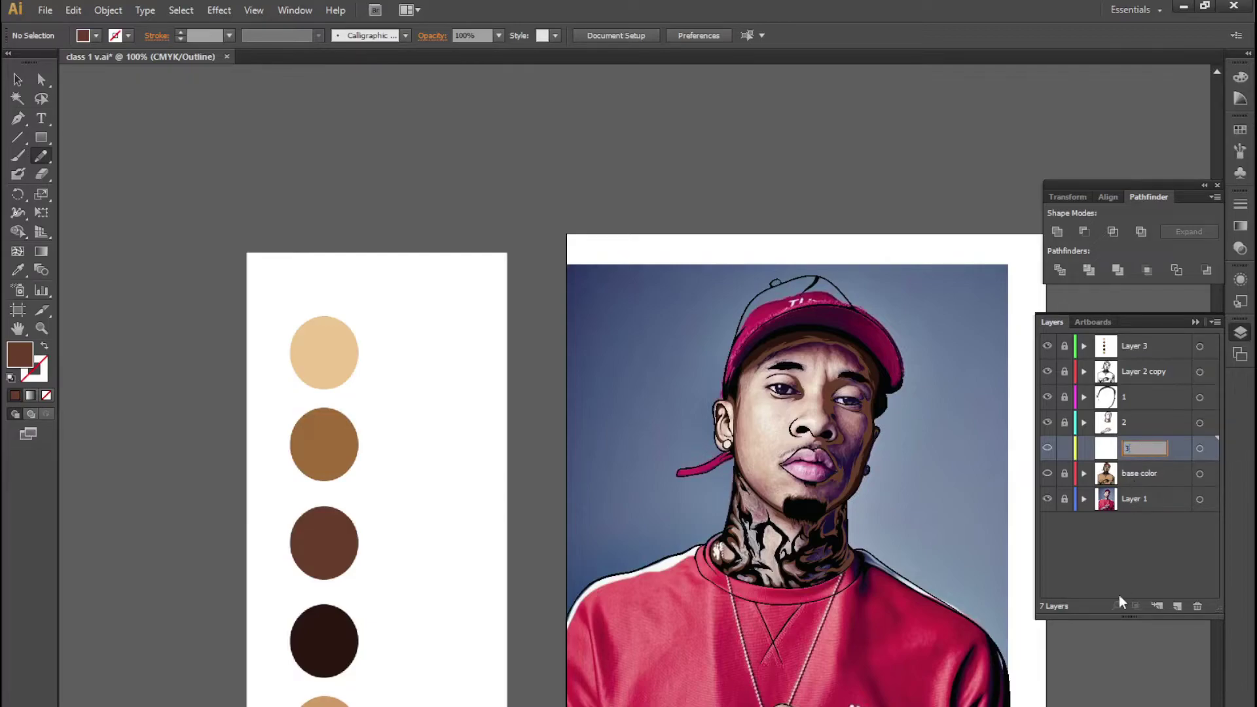
click(1134, 510)
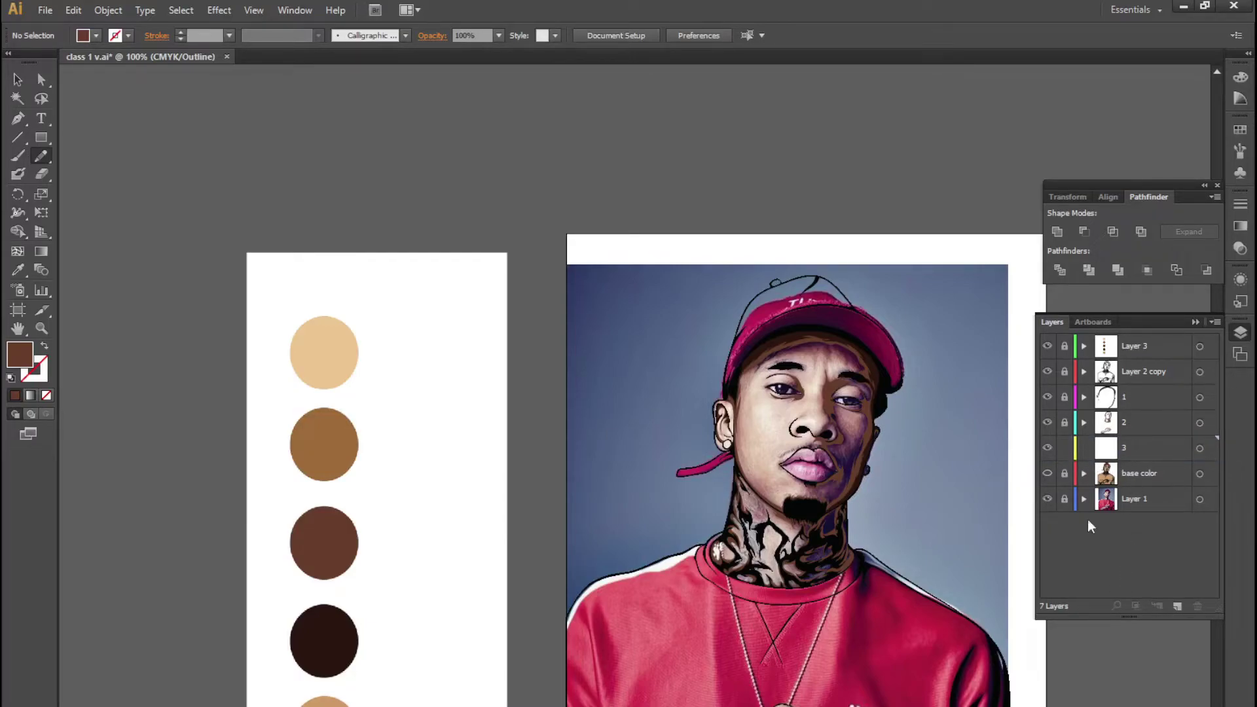
Sample the medium brown from the swatch circle as the fill colour
drag(327, 393, 430, 362)
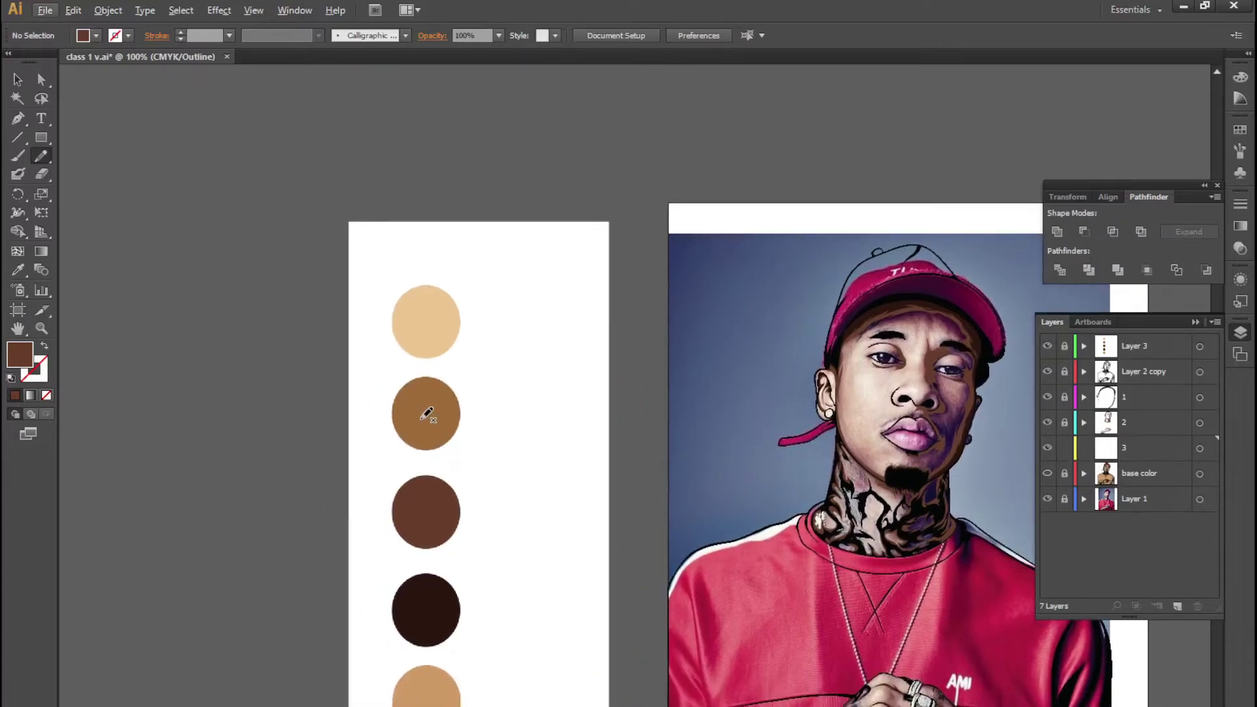
key(i)
click(425, 407)
click(41, 156)
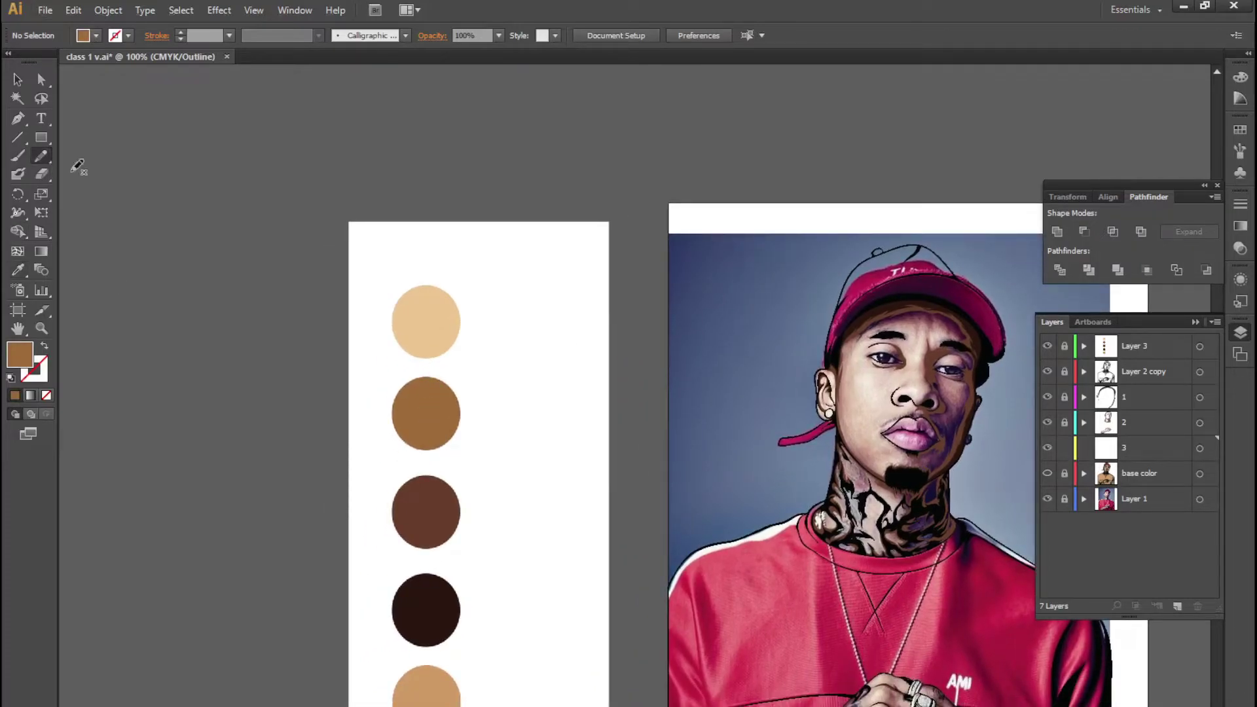
drag(796, 419, 489, 417)
Draw a light brown highlight from the forehead down the left cheek
scroll(586, 383, up, 4)
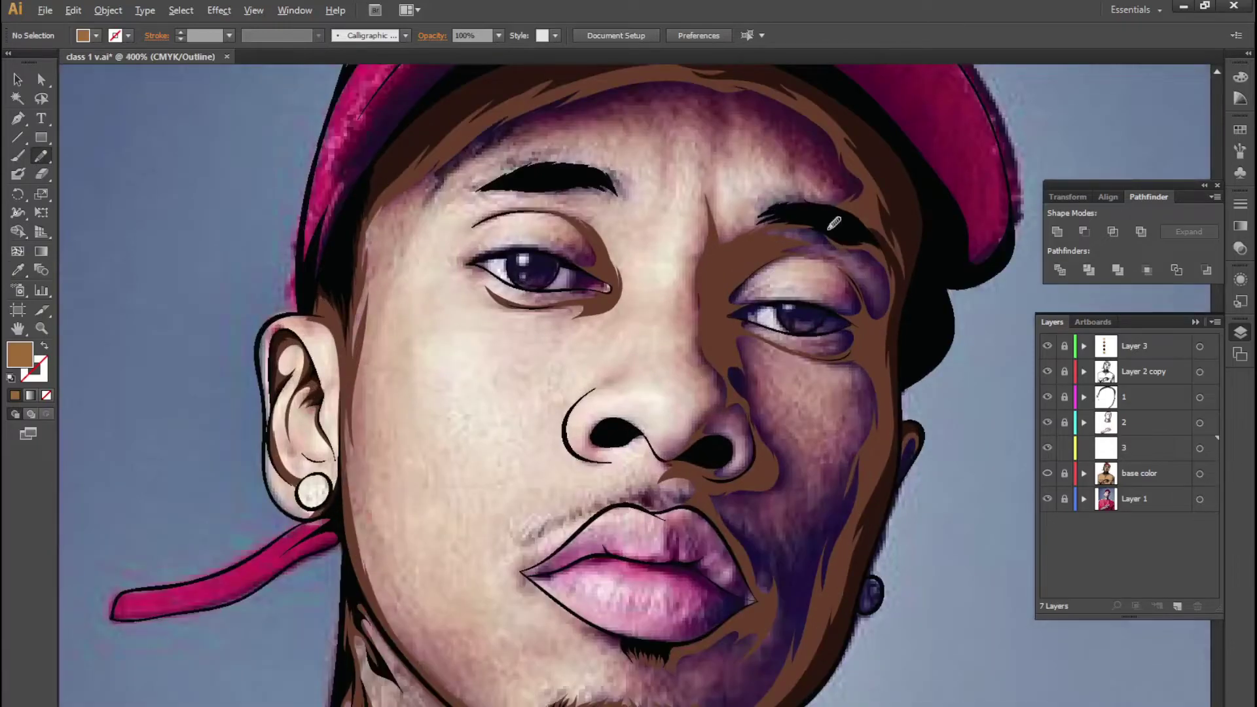
scroll(833, 223, up, 2)
scroll(812, 223, down, 3)
scroll(680, 253, down, 4)
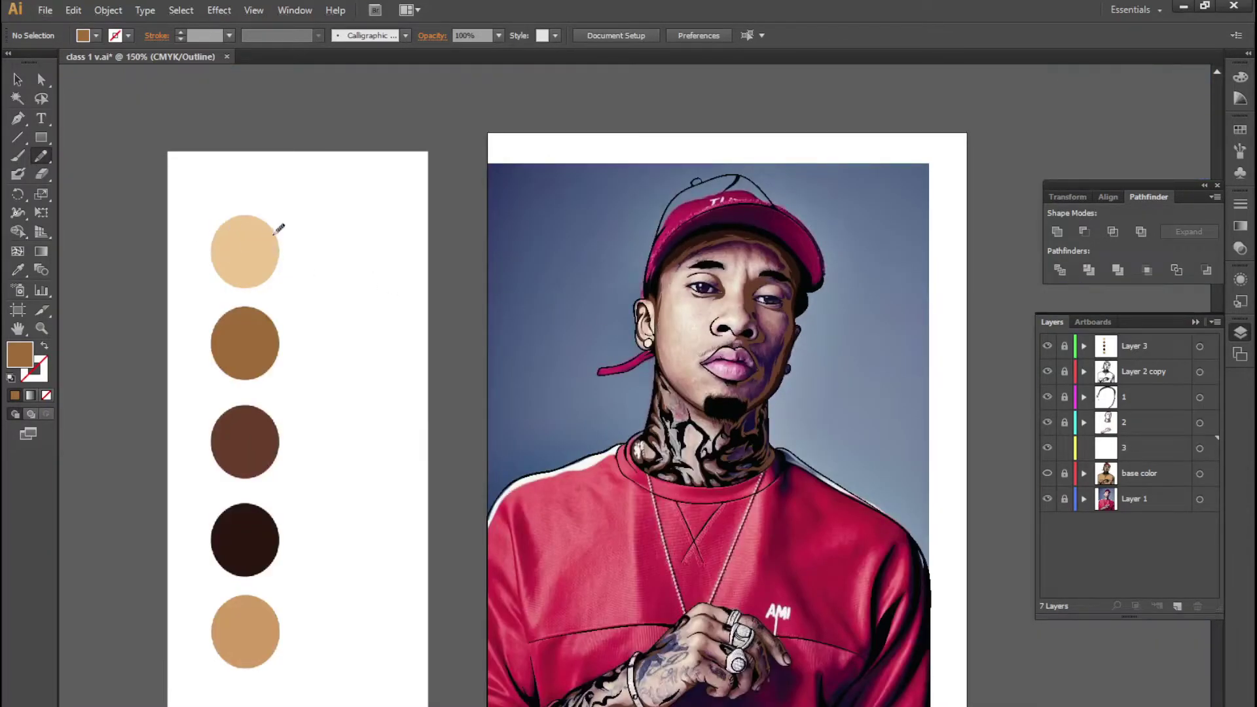
scroll(279, 228, up, 2)
scroll(191, 238, down, 3)
scroll(489, 278, up, 4)
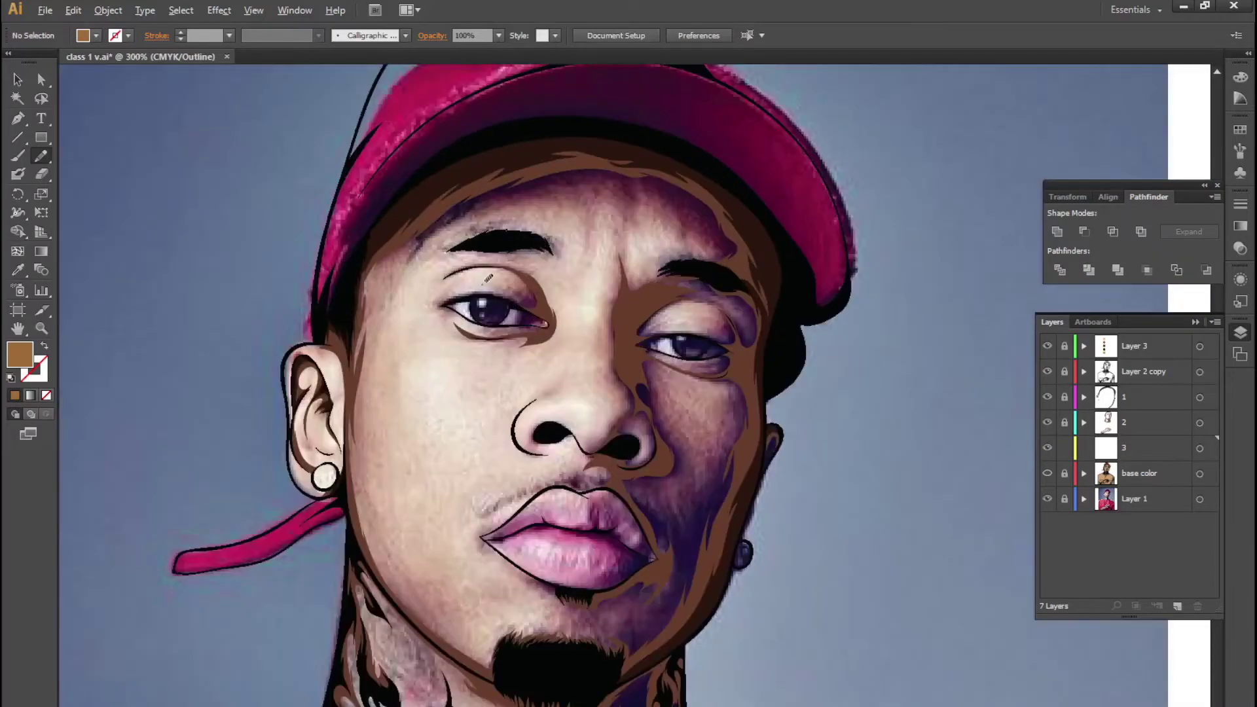
scroll(425, 361, up, 1)
scroll(474, 435, up, 1)
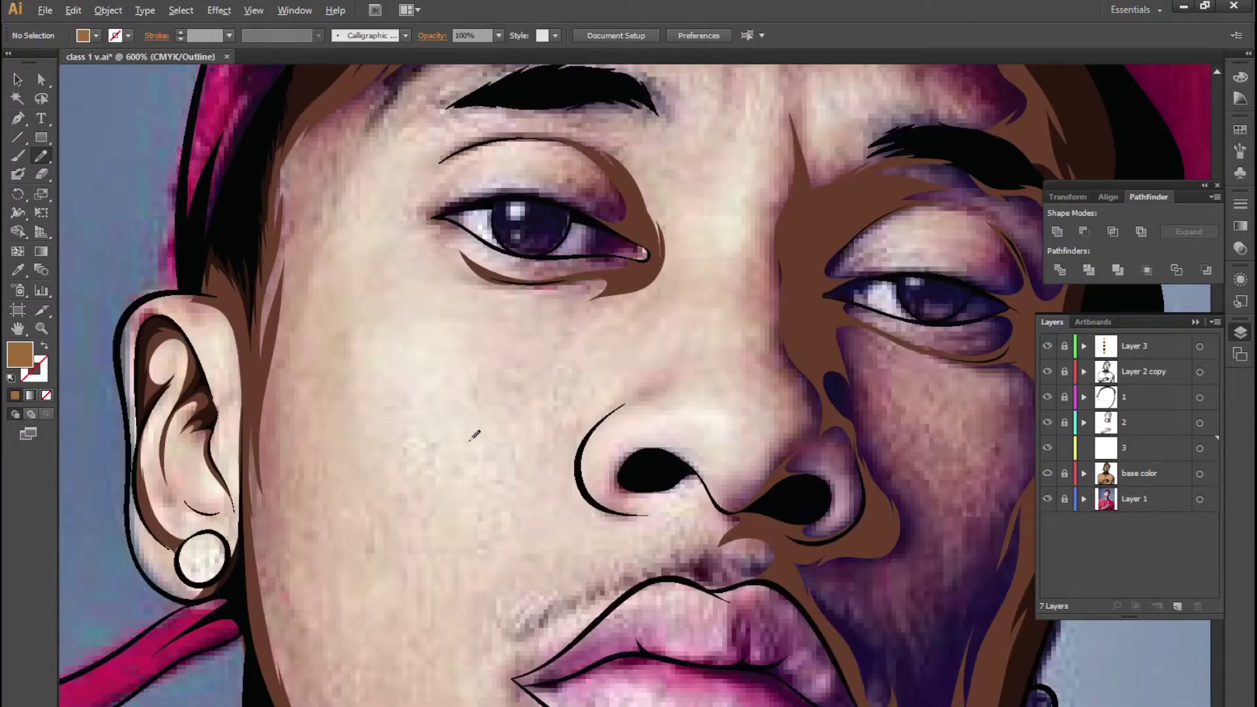
drag(445, 508, 362, 201)
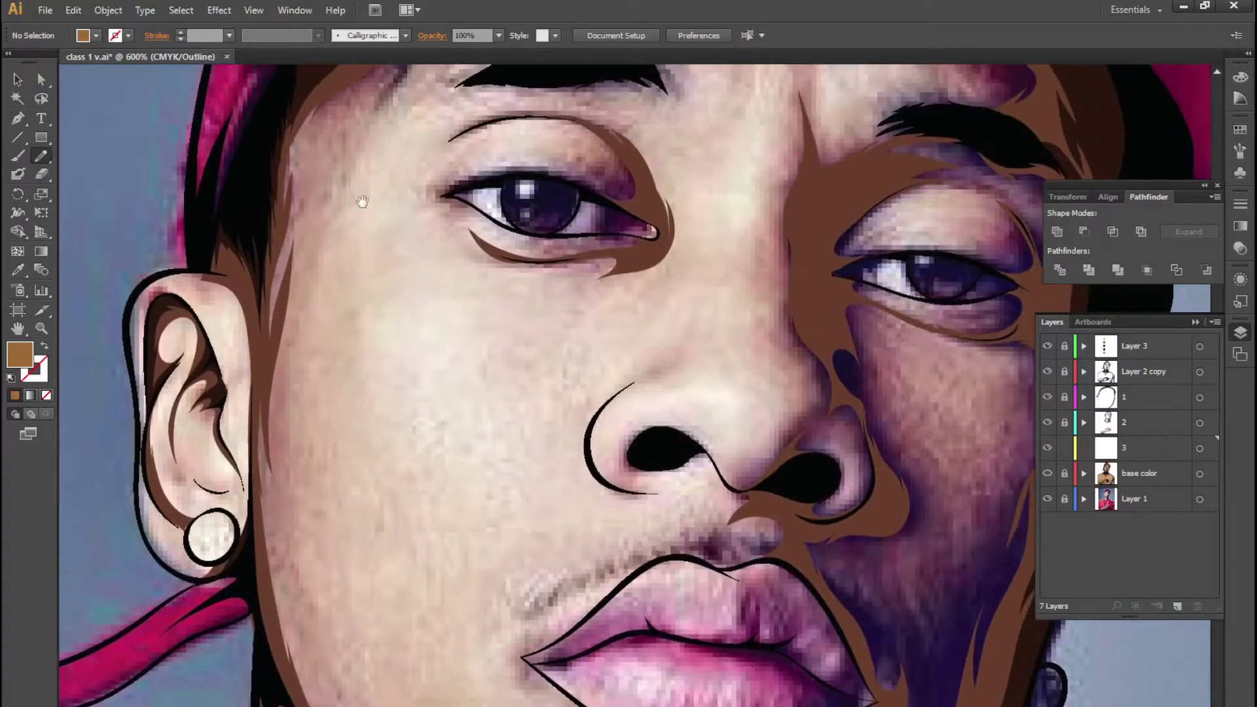
scroll(368, 120, down, 1)
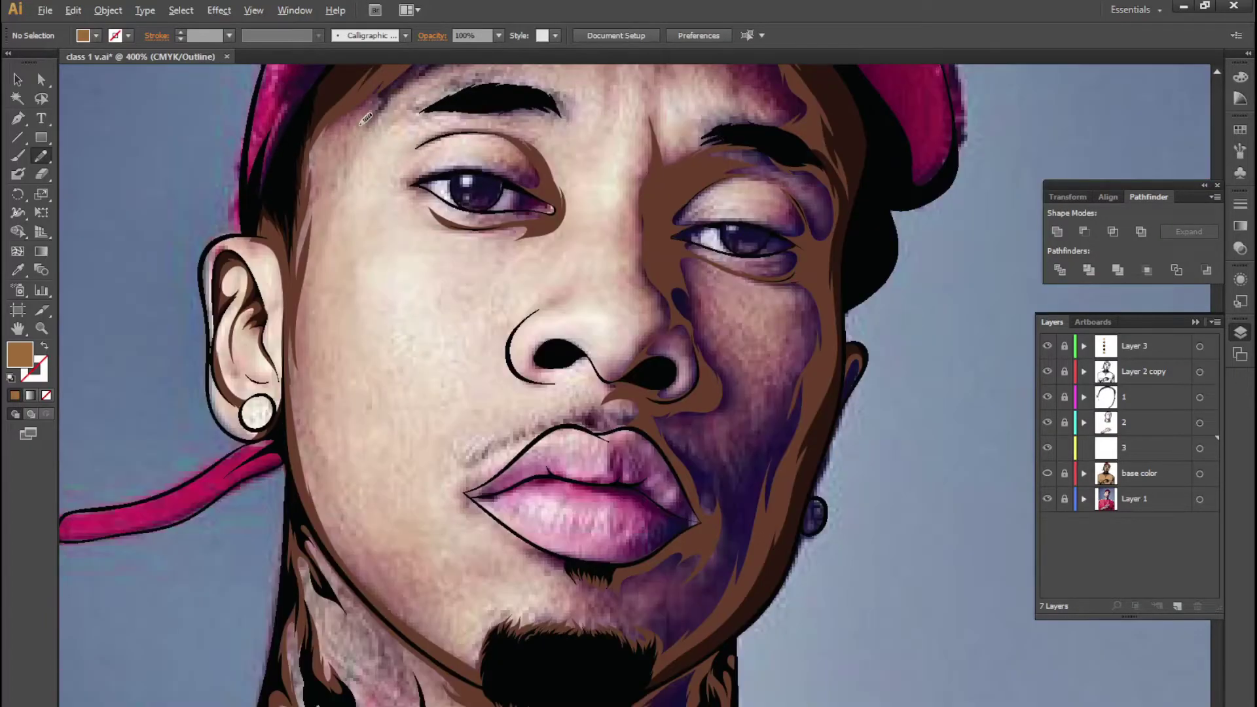
scroll(481, 456, up, 1)
scroll(481, 457, up, 4)
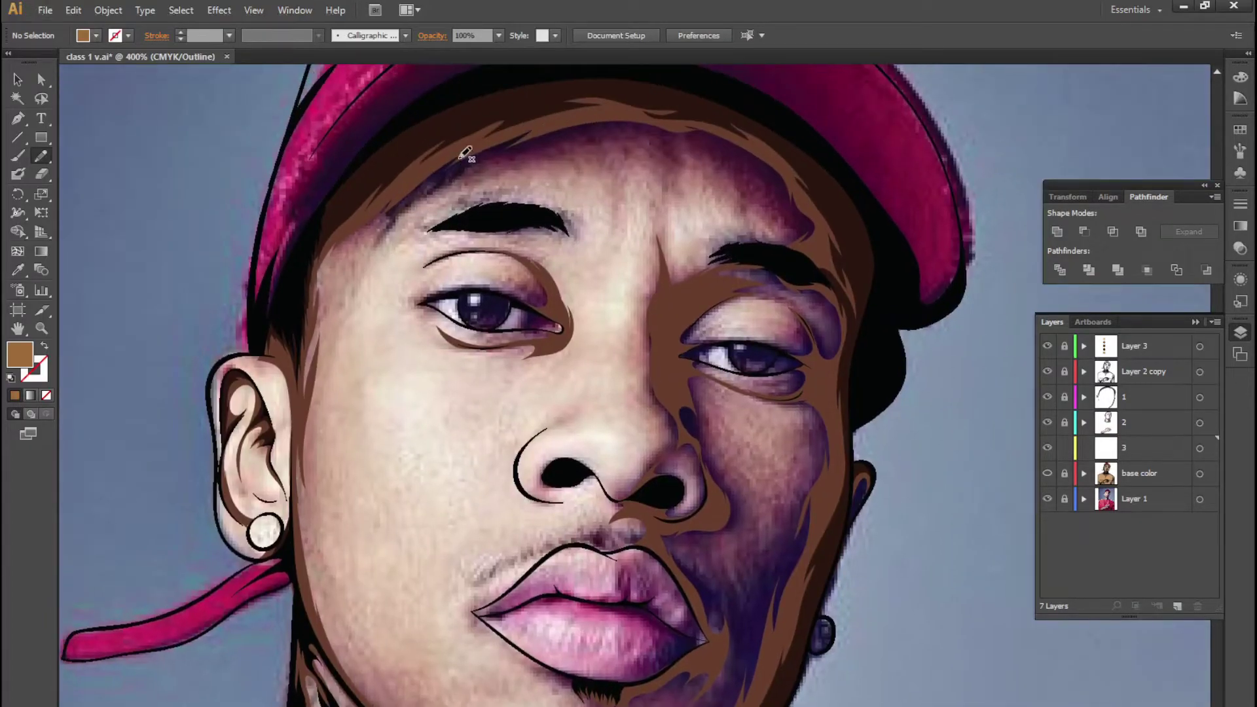
drag(458, 158, 379, 237)
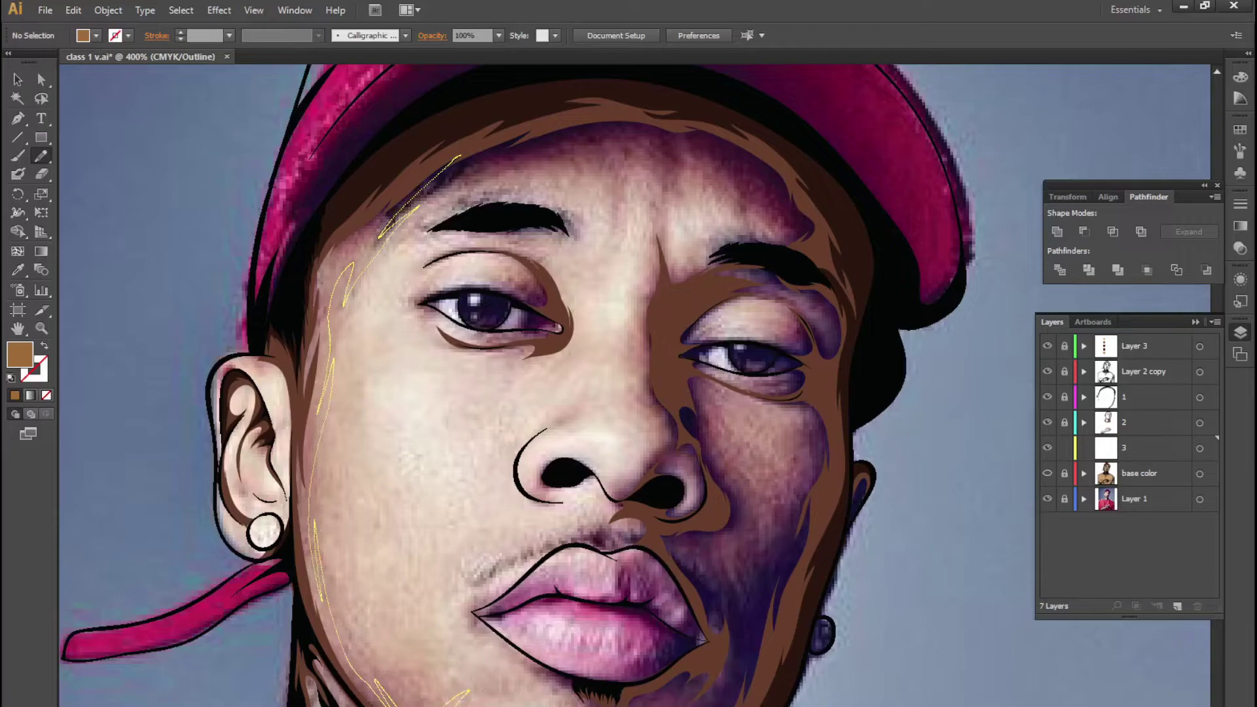
mouse_move(367, 706)
mouse_down()
mouse_move(328, 645)
mouse_move(288, 524)
mouse_move(298, 393)
mouse_move(342, 226)
mouse_up()
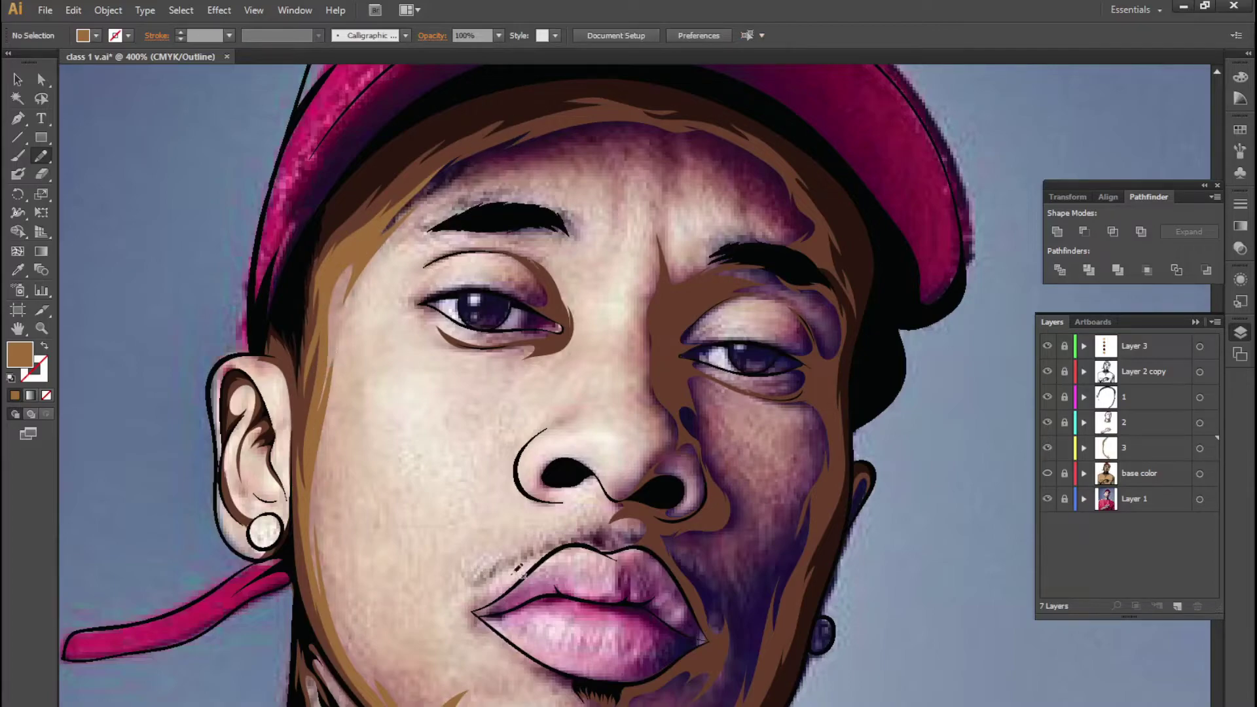
Check the cheek highlight in Preview, then return to Outline view
key(ctrl+y)
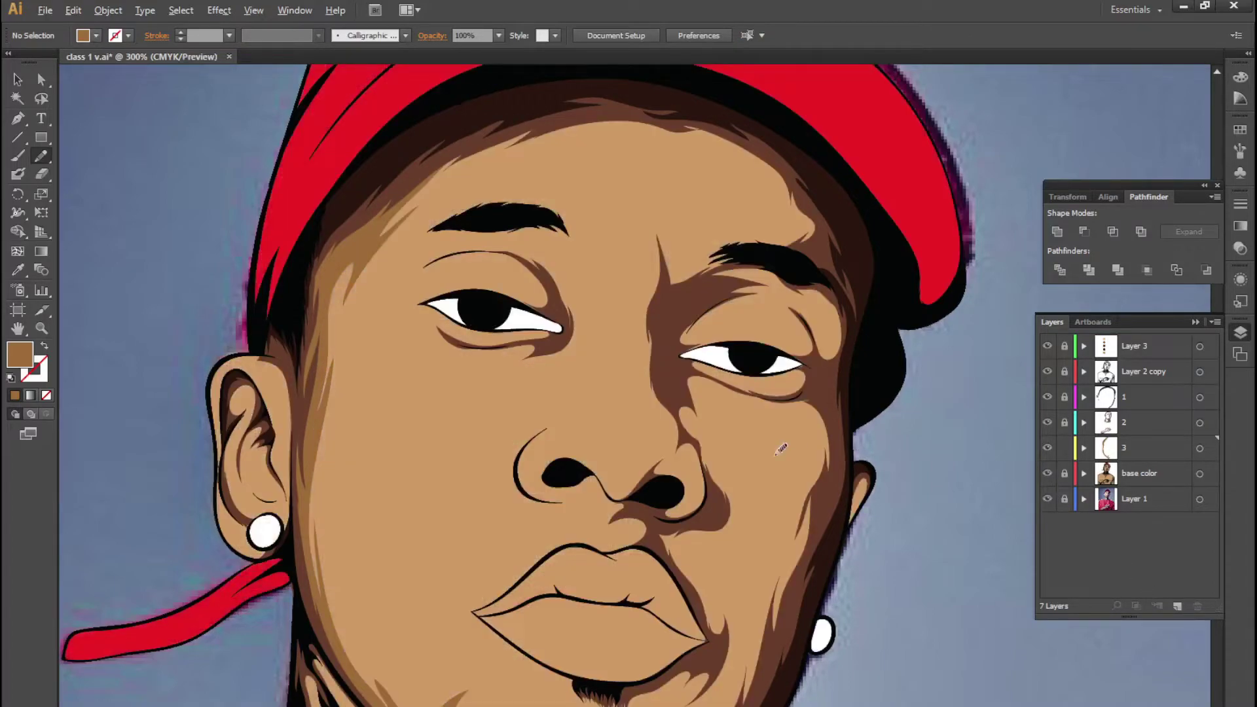
scroll(690, 421, down, 1)
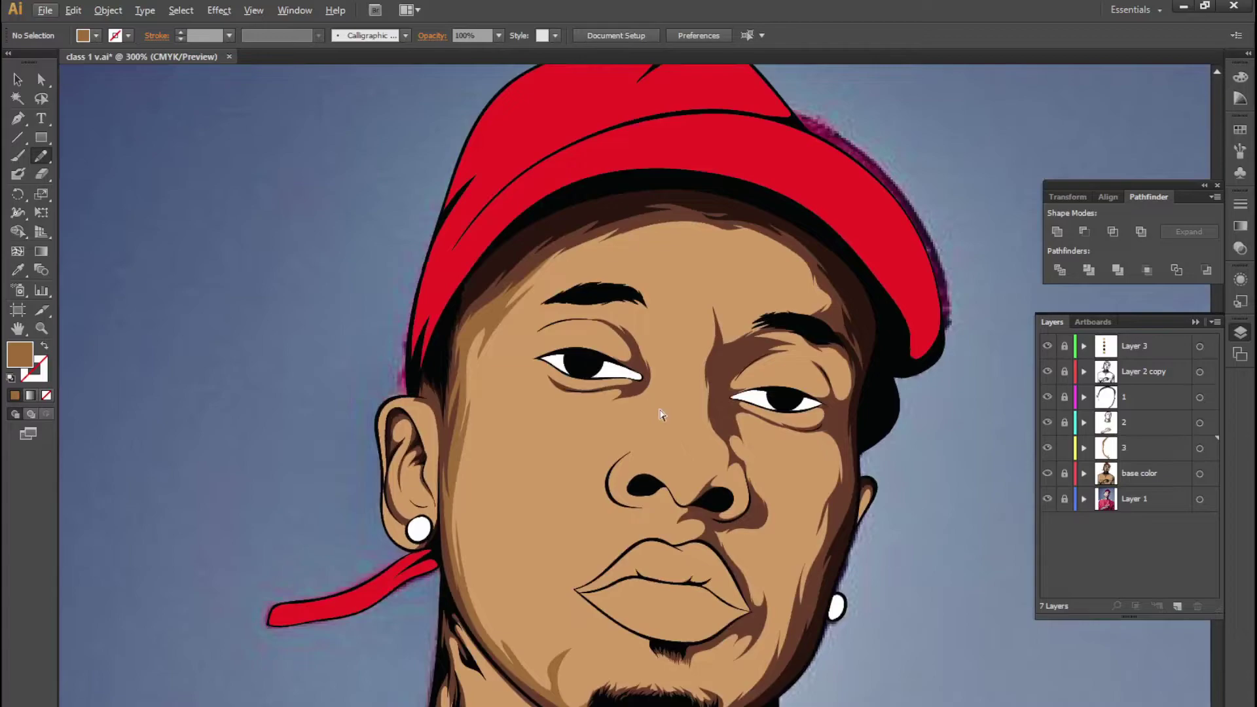
key(ctrl+y)
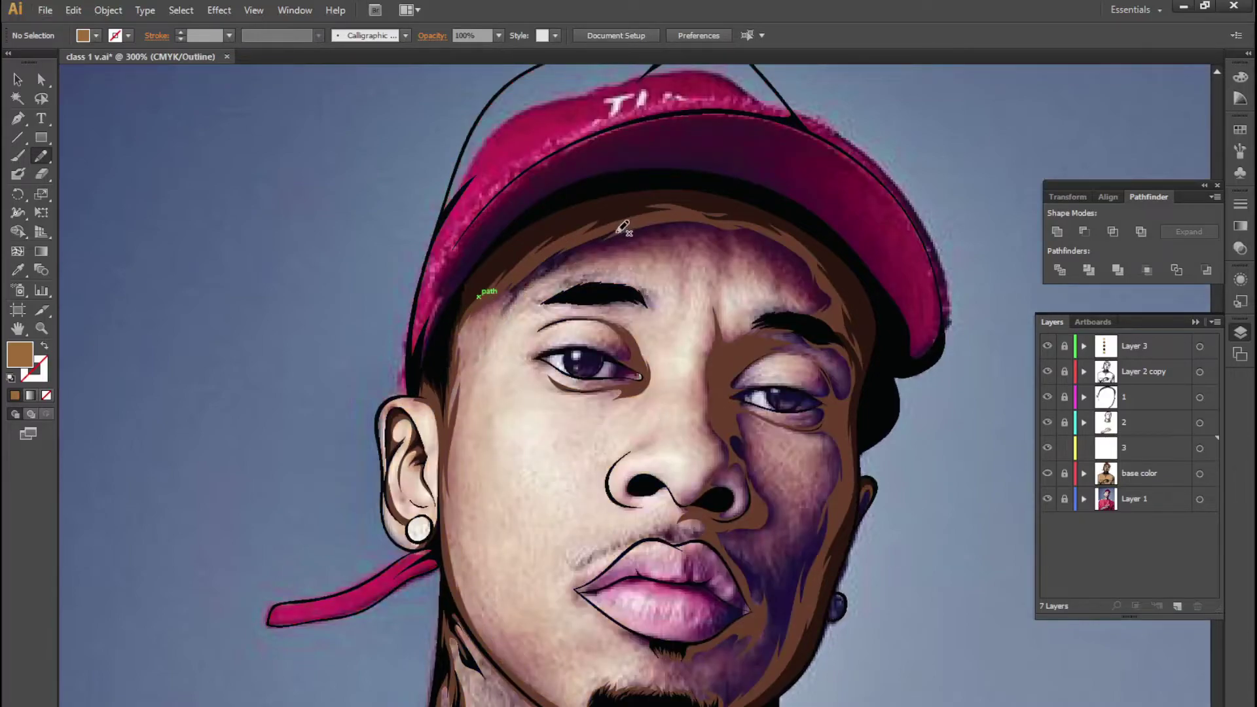
Draw light brown highlights from the temple to the jaw and across the forehead
mouse_move(614, 233)
mouse_down()
mouse_move(504, 334)
mouse_move(480, 329)
mouse_up()
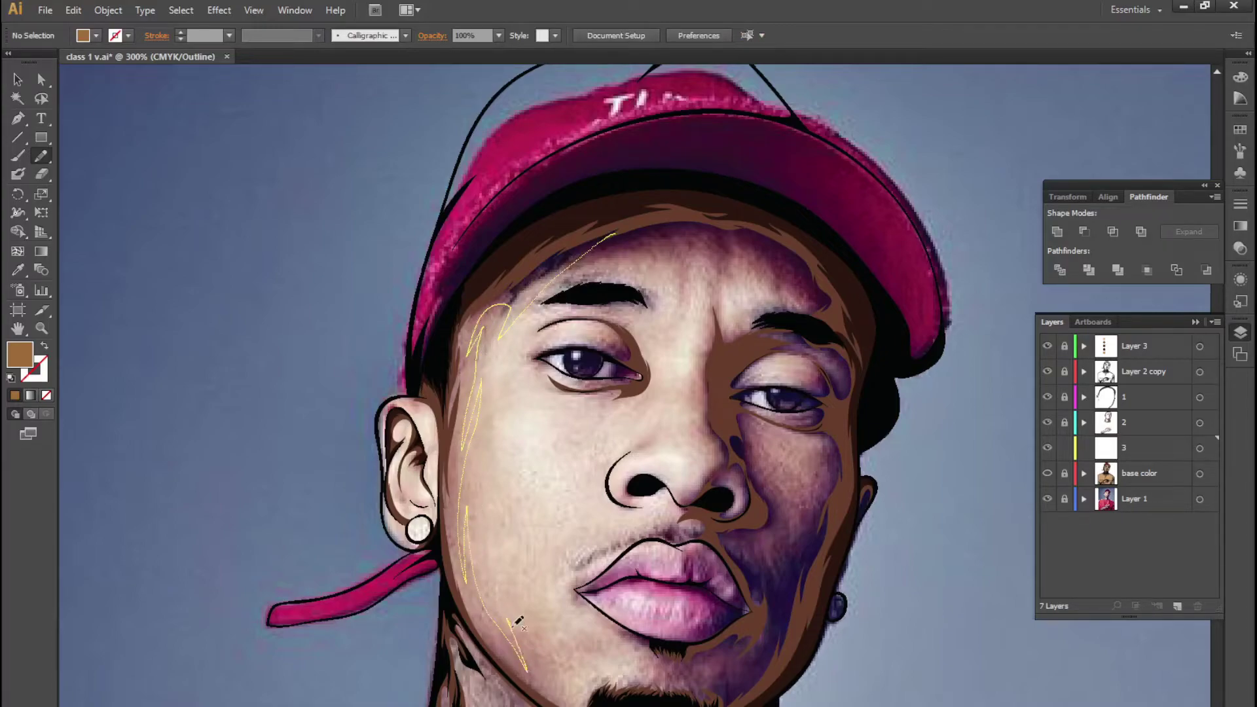
mouse_move(514, 625)
mouse_down()
mouse_move(603, 704)
mouse_move(461, 308)
mouse_up()
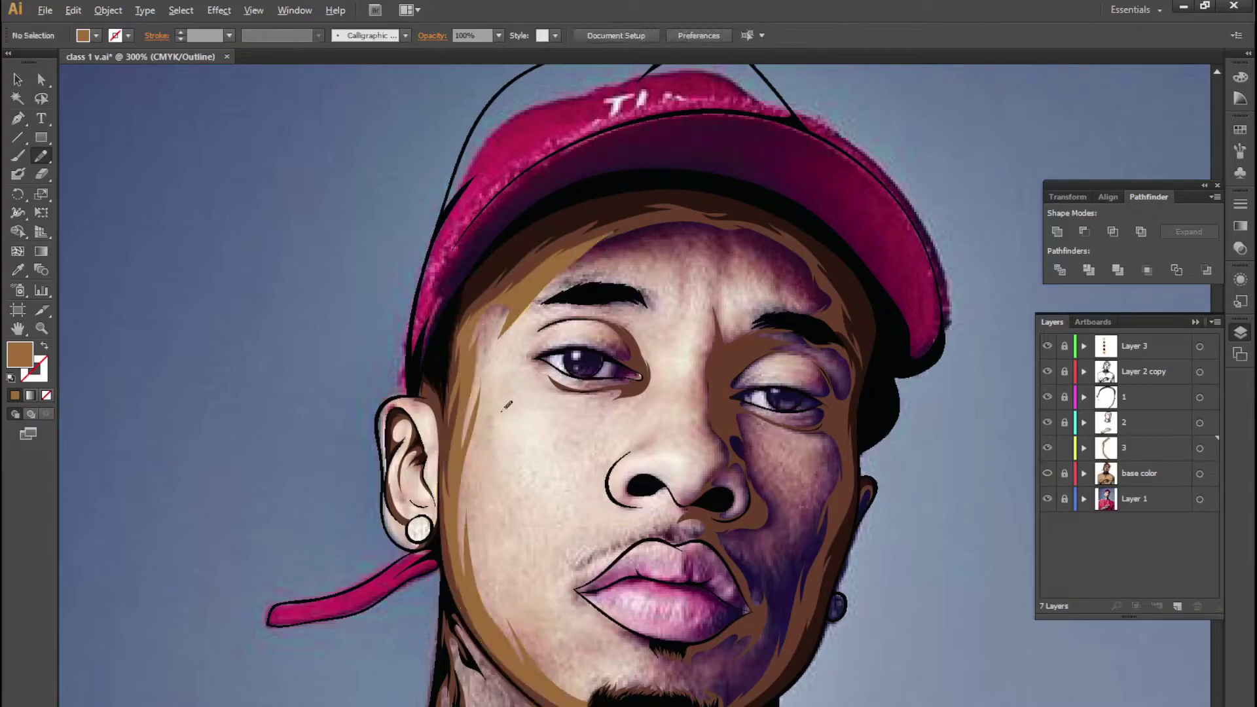
scroll(638, 223, up, 1)
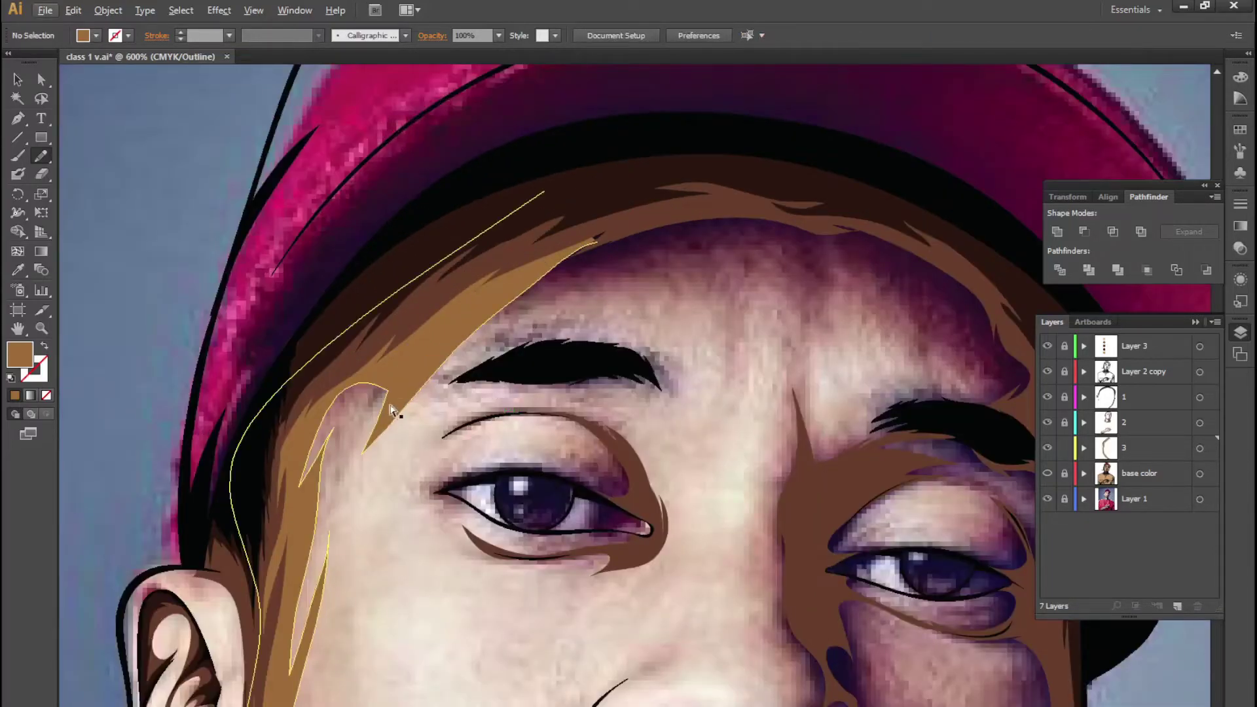
drag(395, 418, 754, 348)
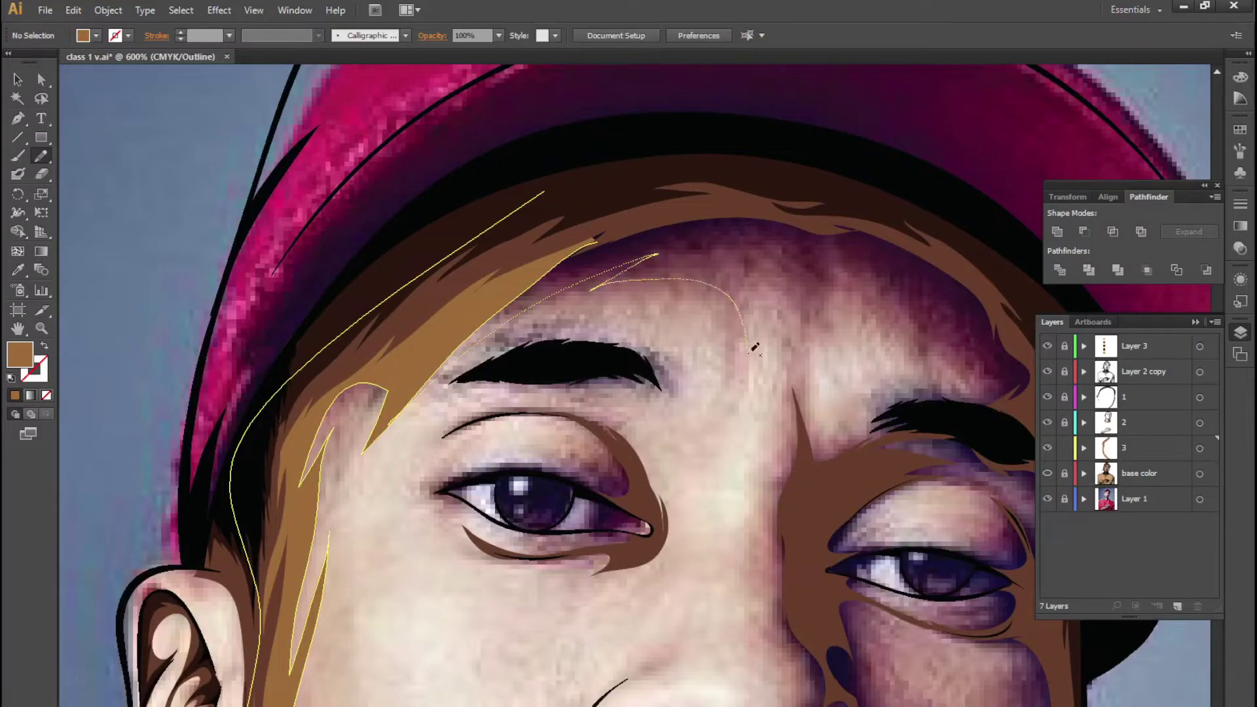
drag(751, 290, 805, 400)
mouse_move(839, 311)
mouse_down()
mouse_move(975, 407)
mouse_move(1025, 366)
mouse_move(891, 225)
mouse_move(592, 200)
mouse_move(558, 209)
mouse_up()
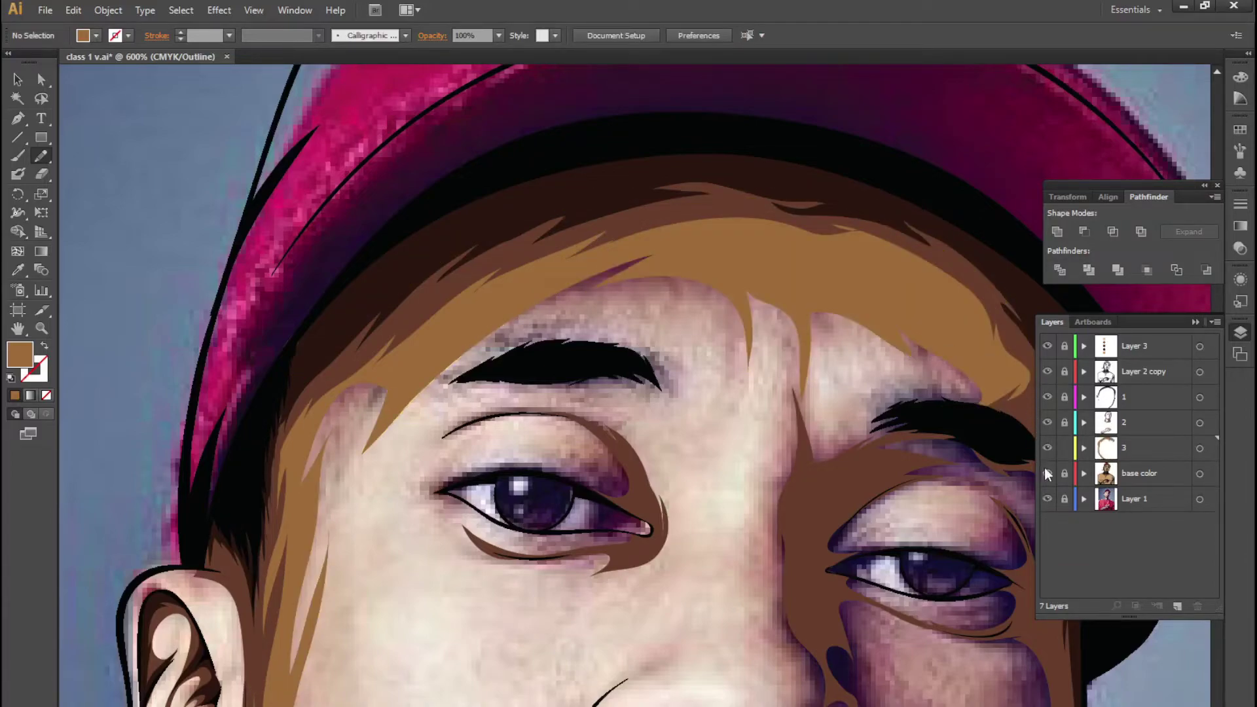
Check the forehead in Preview and finish the highlight above the right eyebrow
key(ctrl+y)
key(ctrl+minus)
key(ctrl+minus)
key(ctrl+minus)
scroll(786, 308, up, 2)
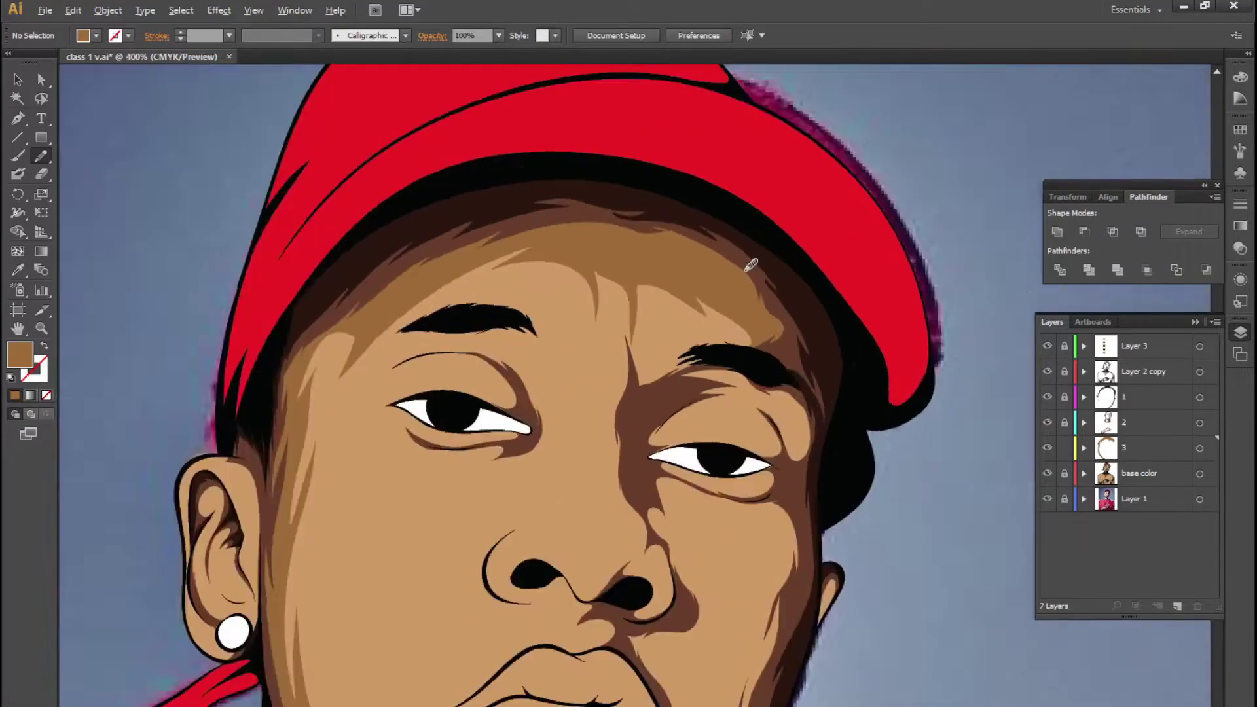
scroll(752, 275, up, 1)
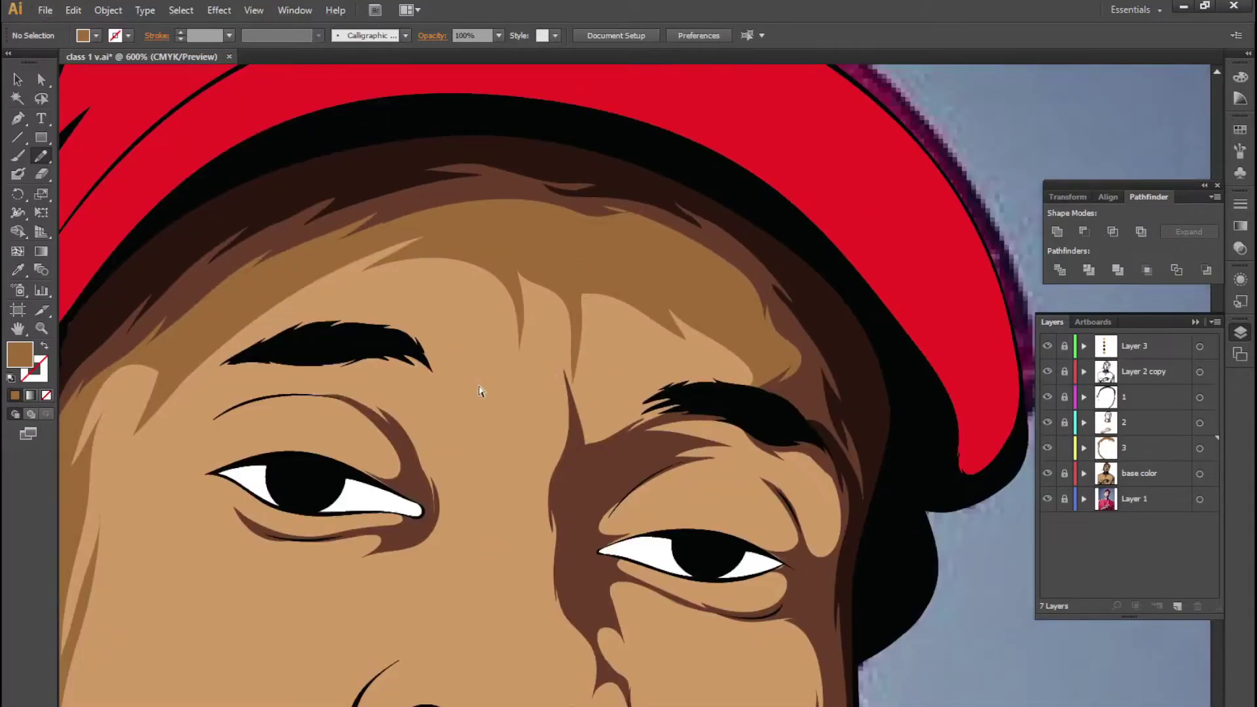
scroll(667, 425, down, 1)
scroll(667, 425, left, 2)
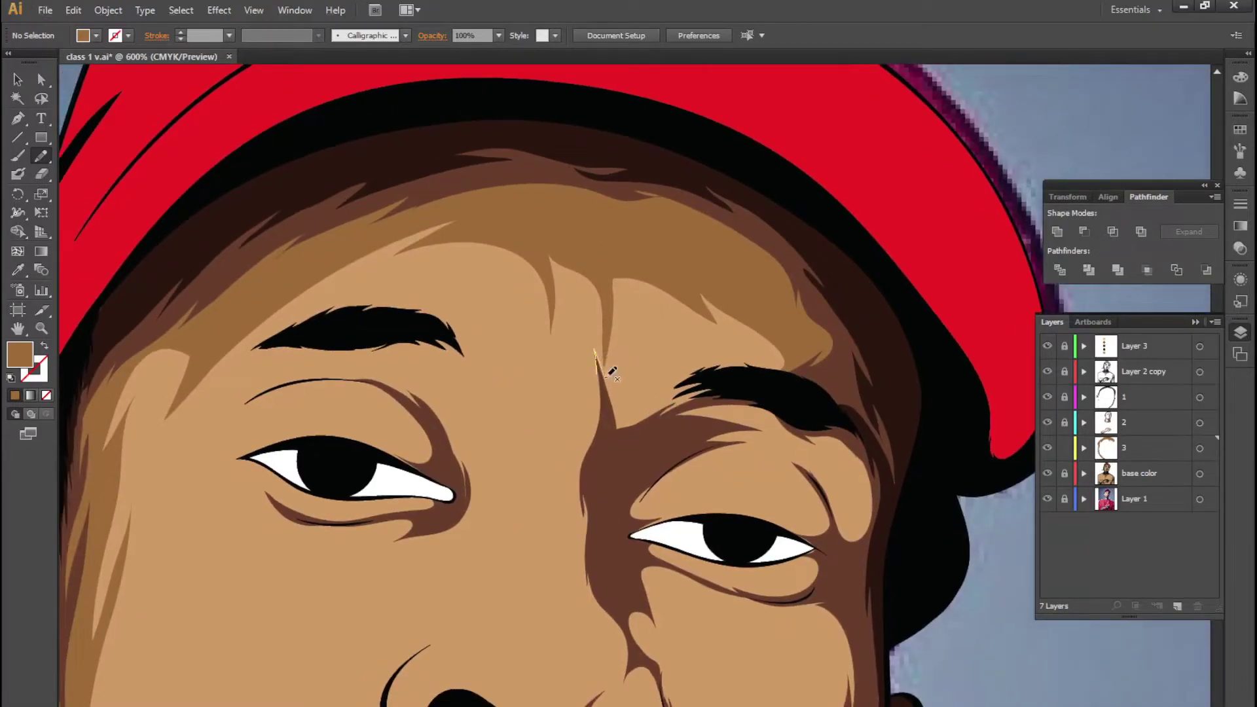
mouse_move(684, 370)
mouse_down()
mouse_move(763, 317)
mouse_move(758, 373)
mouse_move(624, 449)
mouse_move(616, 396)
mouse_up()
ctrl+click(1047, 474)
mouse_move(713, 467)
mouse_down()
mouse_move(686, 436)
mouse_move(785, 440)
mouse_move(773, 455)
mouse_up()
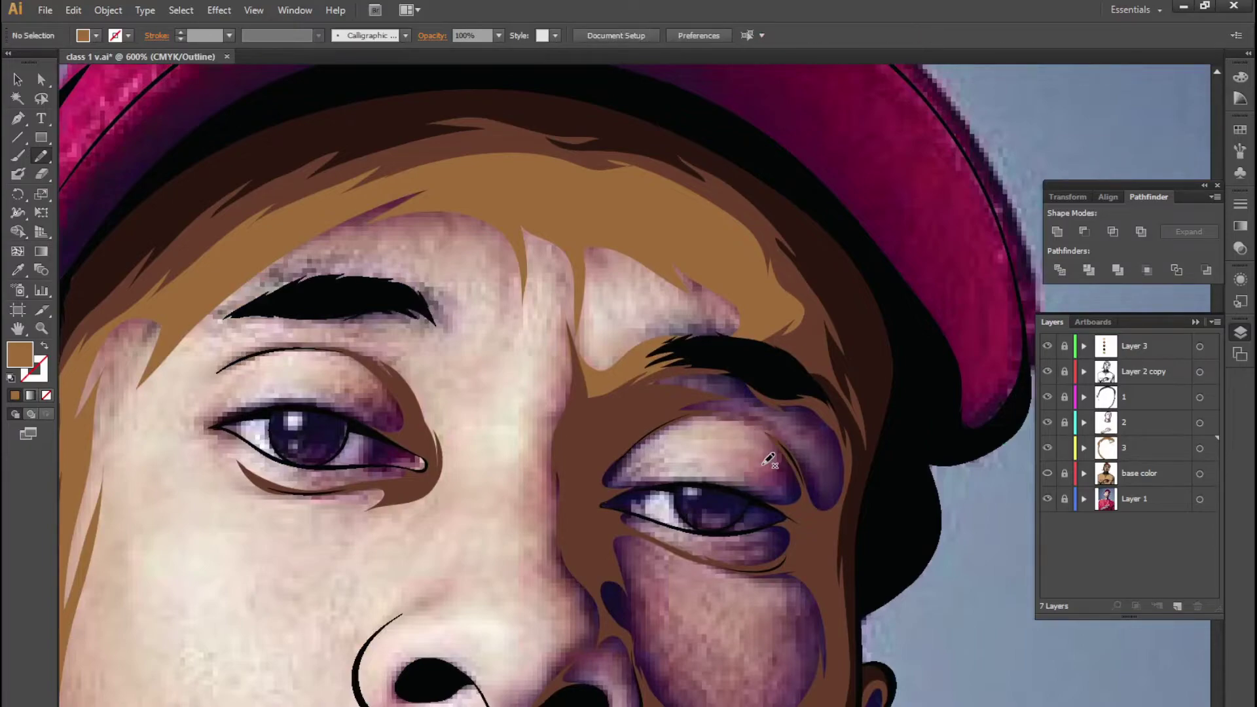
Draw a tan highlight along the upper eyelid crease and check it in Preview
scroll(810, 438, up, 1)
scroll(810, 438, up, 1)
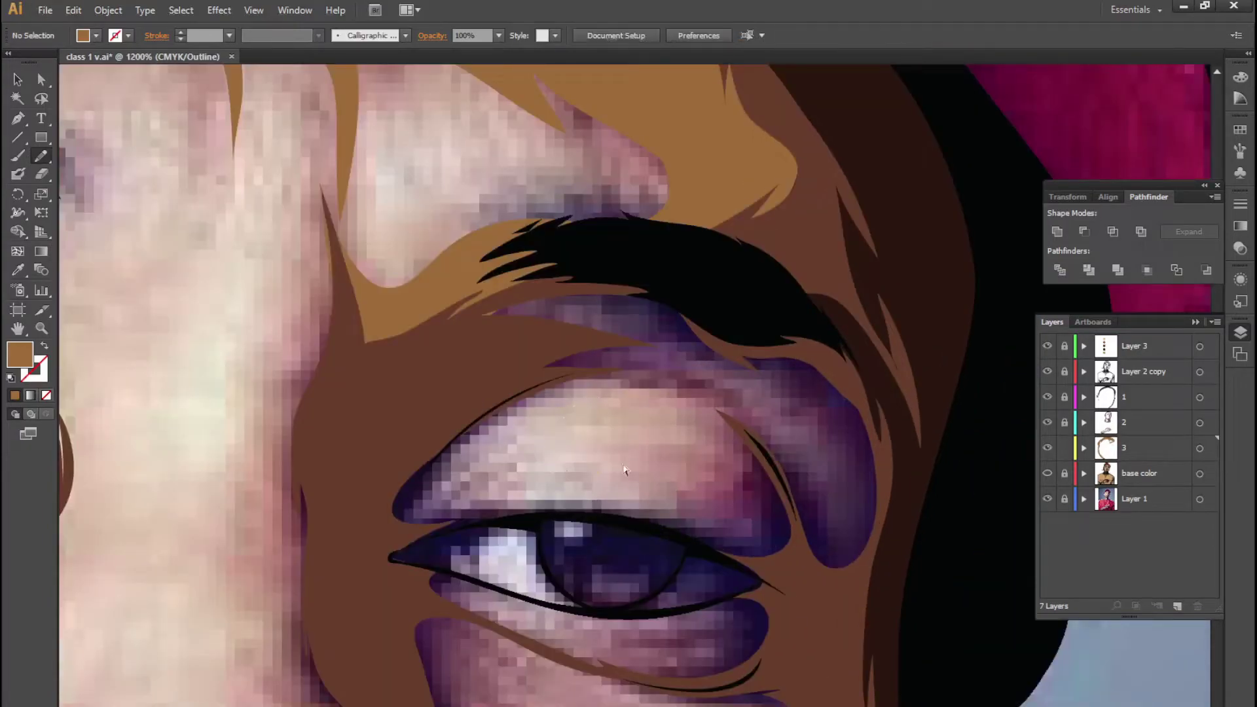
drag(562, 367, 626, 369)
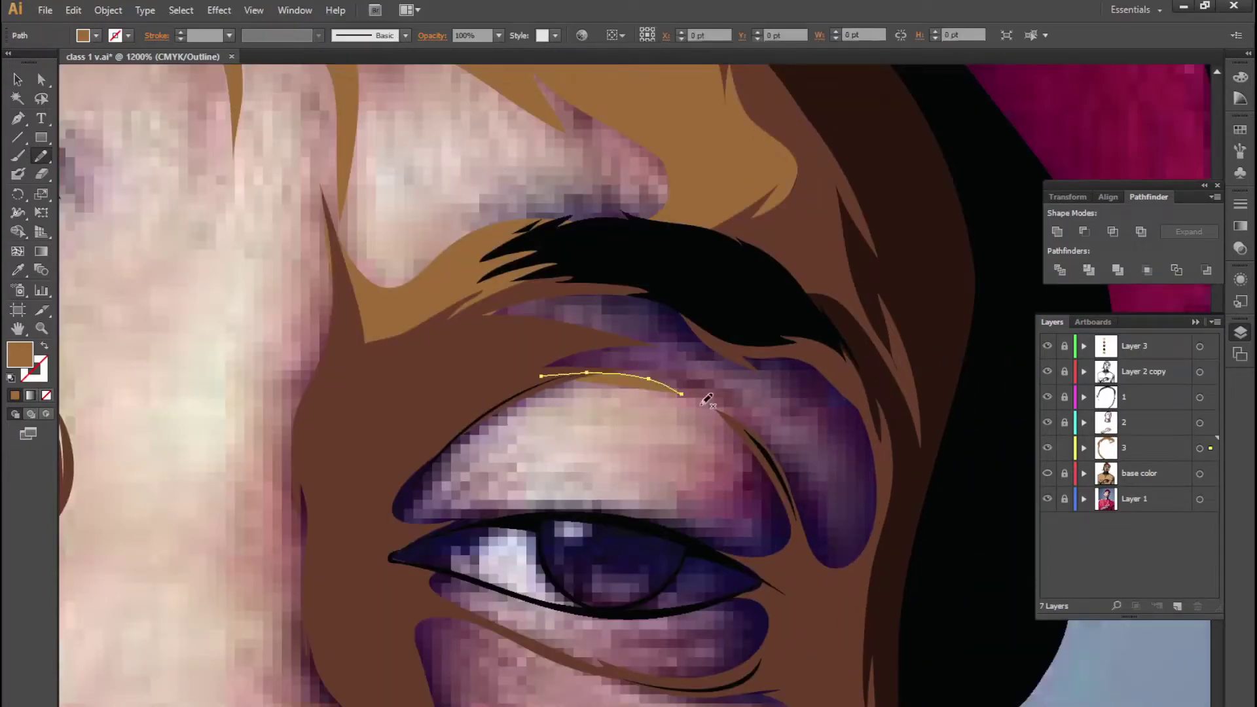
key(ctrl+shift+w)
key(ctrl+y)
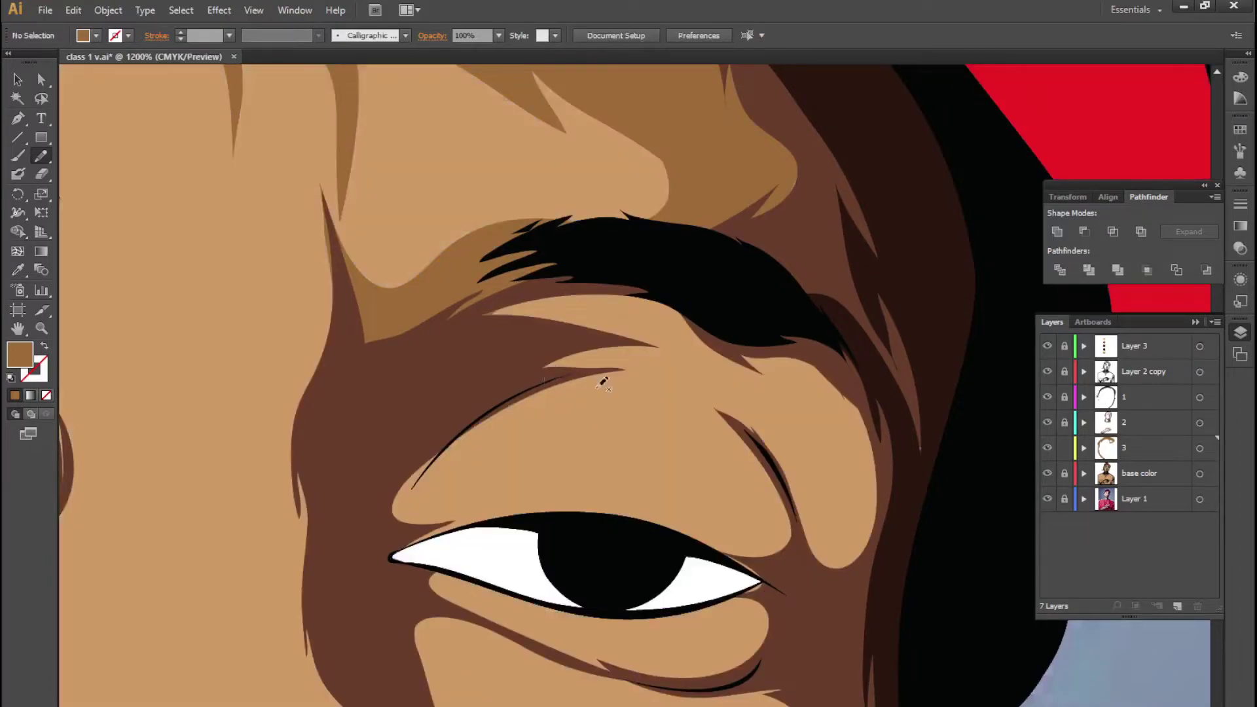
key(ctrl+y)
scroll(590, 327, down, 3)
Add tan highlights above the eyelid and around the brow bone
mouse_move(497, 262)
mouse_down()
mouse_move(681, 290)
mouse_move(674, 387)
mouse_move(651, 413)
mouse_move(772, 427)
mouse_move(707, 292)
mouse_move(616, 235)
mouse_move(504, 260)
mouse_move(434, 387)
mouse_move(325, 387)
mouse_up()
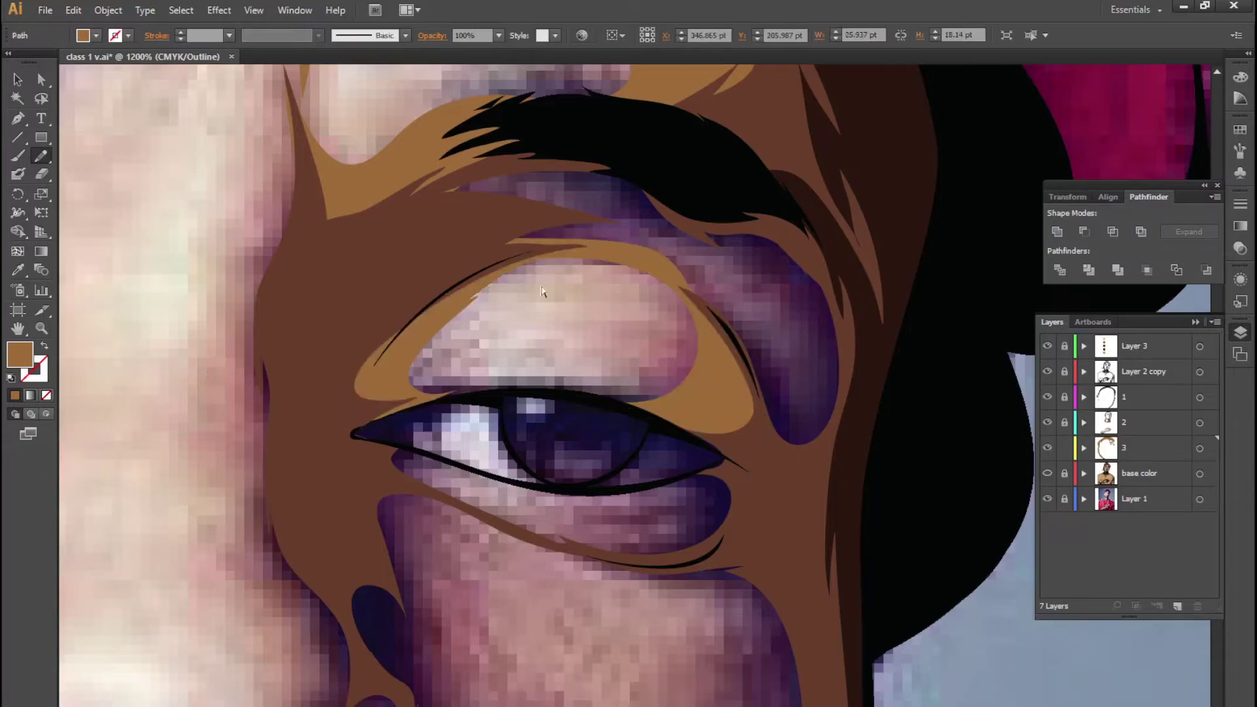
mouse_move(548, 128)
mouse_down()
mouse_move(856, 286)
mouse_move(854, 413)
mouse_up()
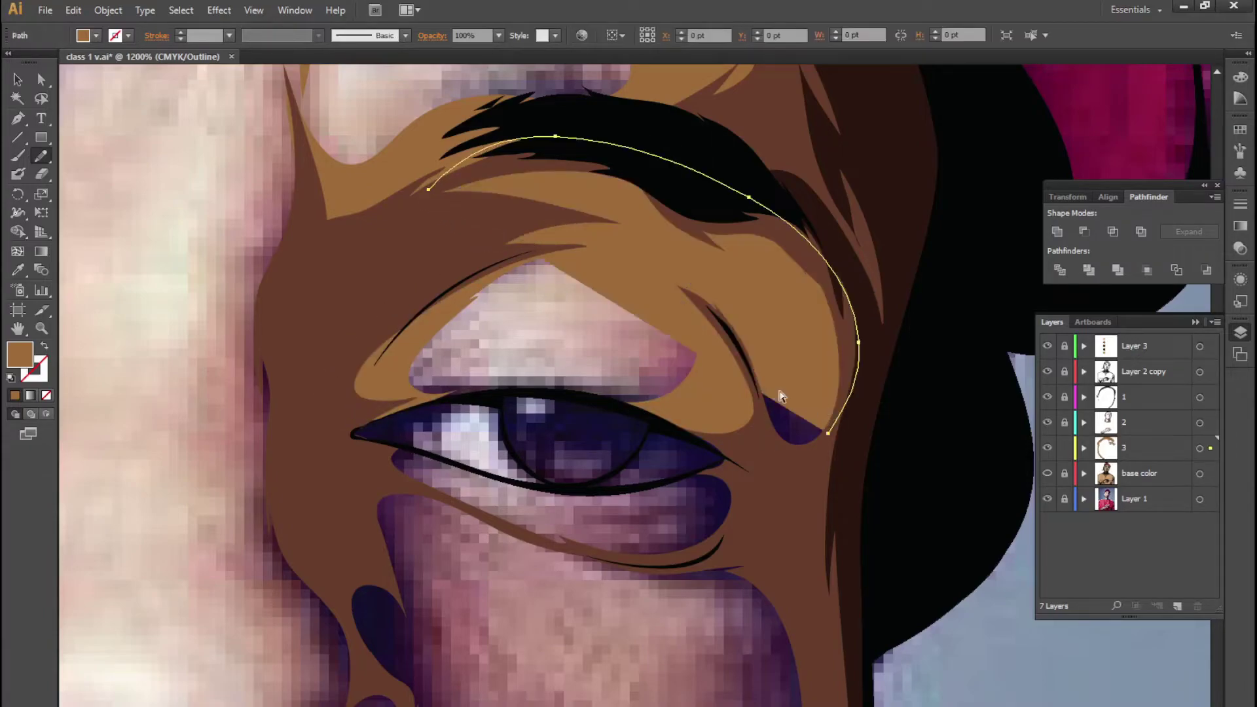
mouse_move(669, 255)
mouse_down()
mouse_move(648, 206)
mouse_move(671, 257)
mouse_move(857, 373)
mouse_move(773, 445)
mouse_move(729, 414)
mouse_up()
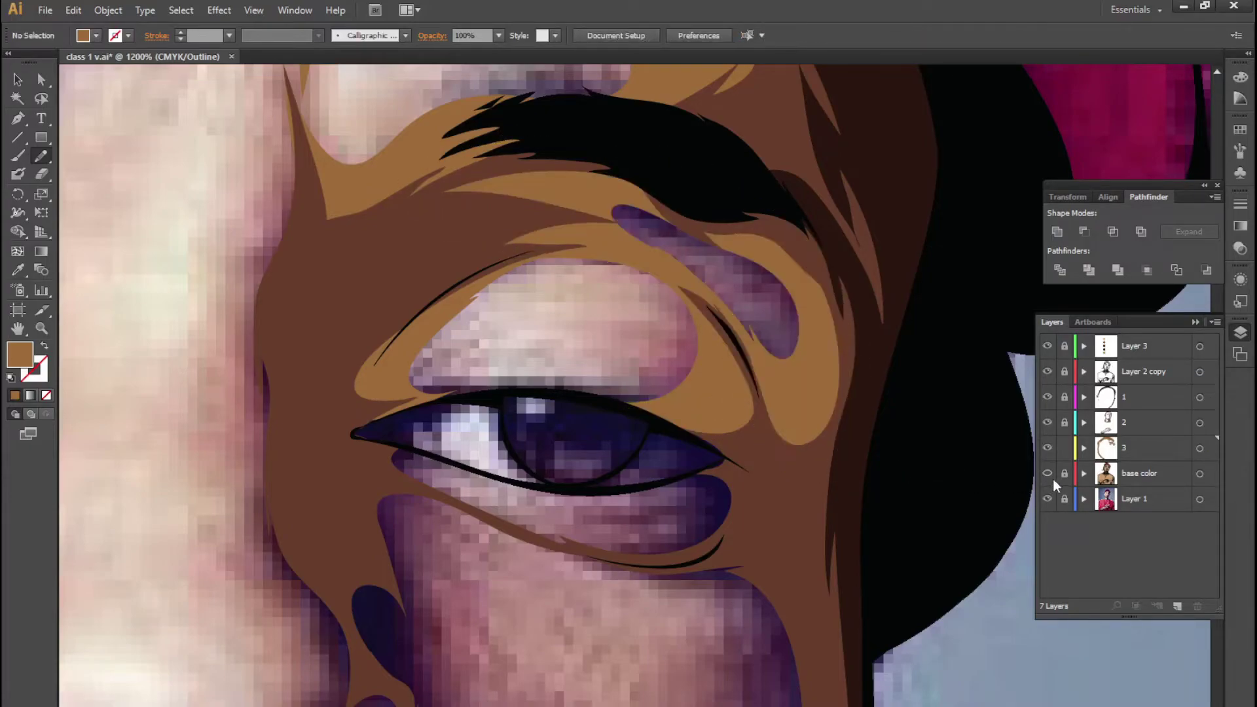
key(ctrl+y)
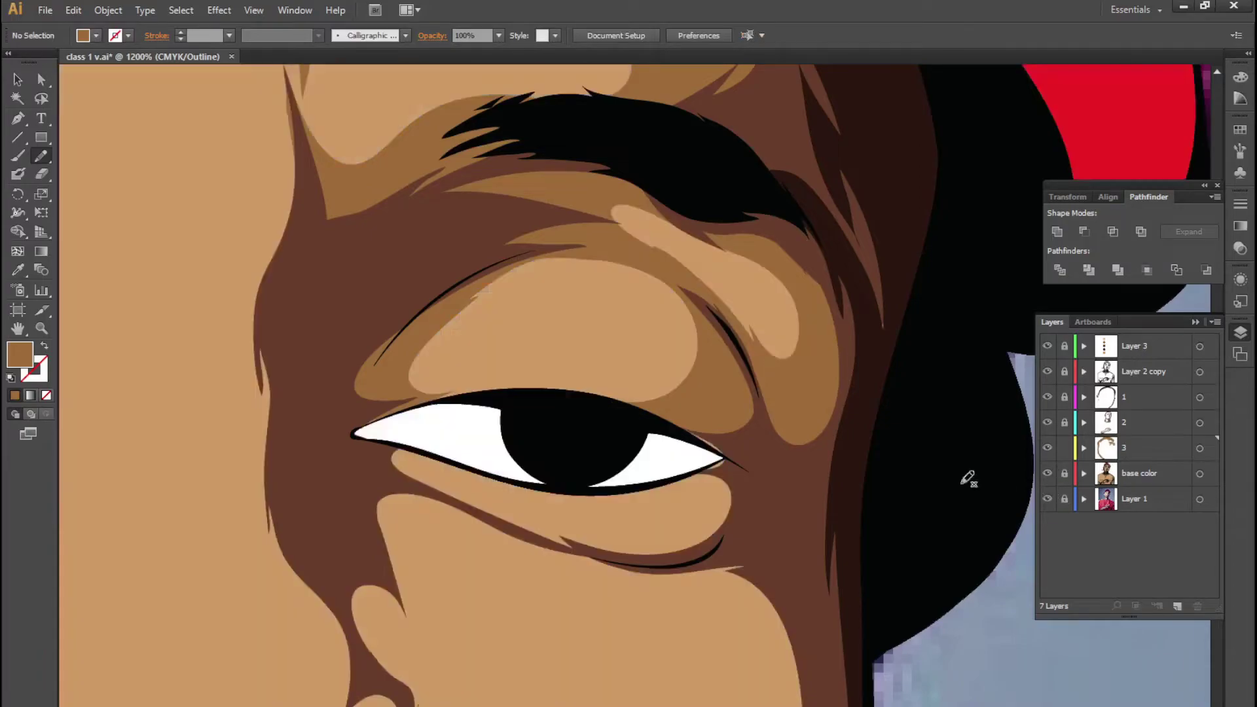
scroll(758, 501, down, 4)
scroll(758, 501, down, 1)
scroll(745, 460, up, 5)
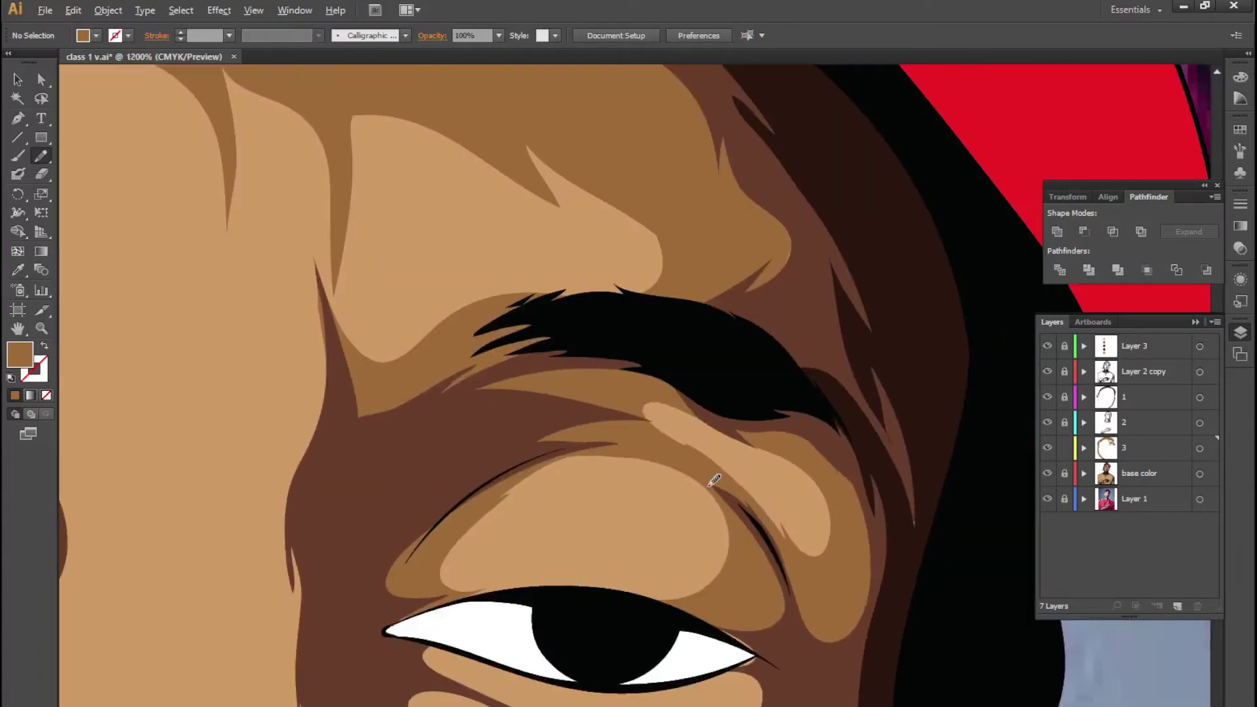
Fill the gap beside the eye with tan and trace a lower-eyelid highlight
ctrl+click(1048, 474)
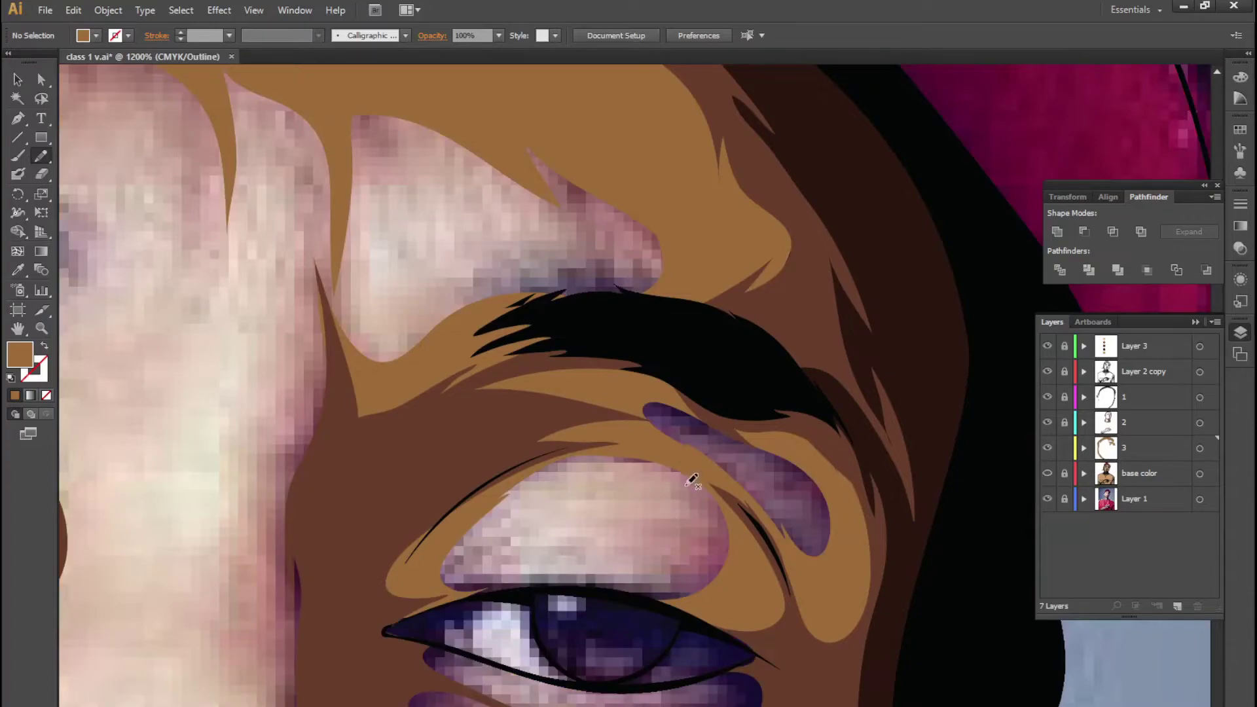
drag(663, 420, 829, 563)
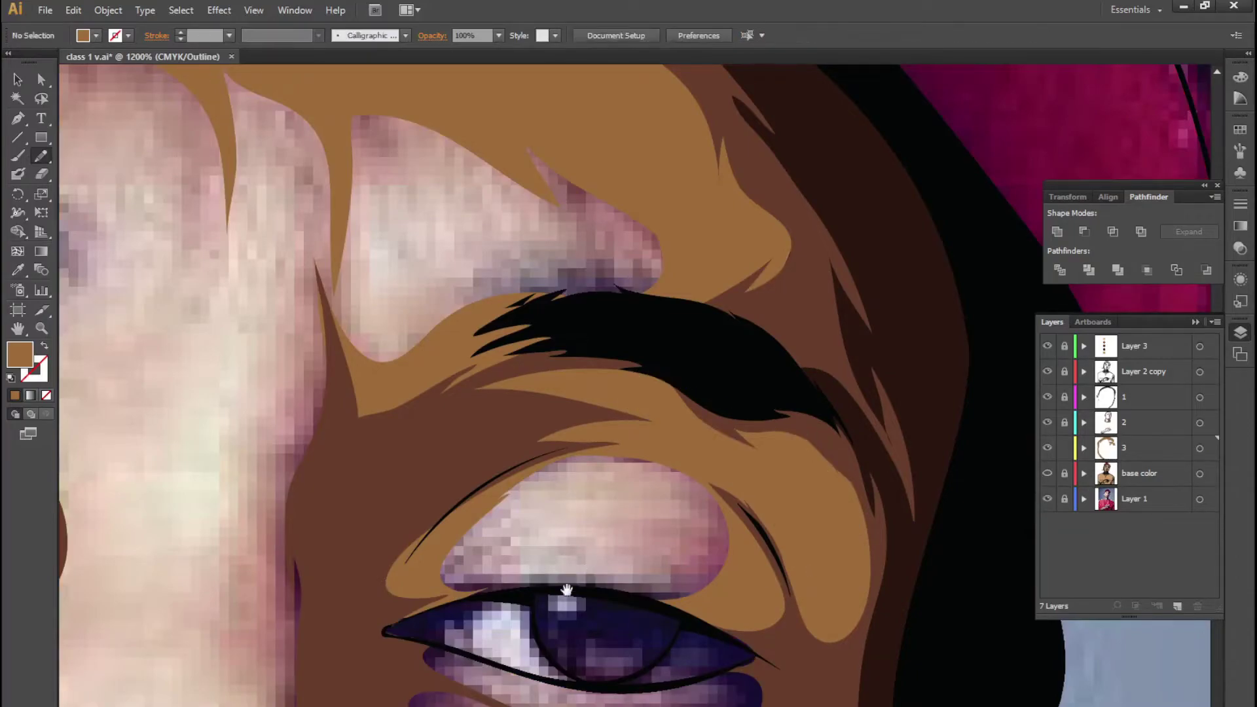
drag(566, 589, 647, 354)
drag(811, 465, 865, 481)
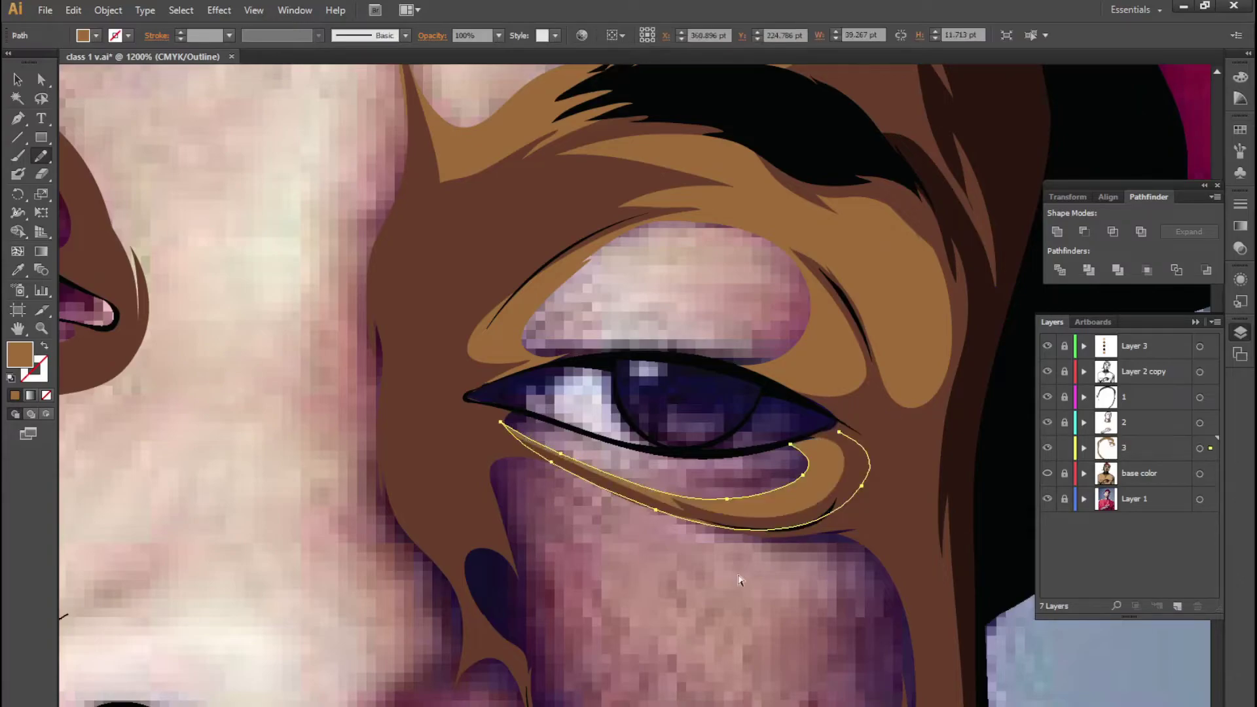
Try a tan highlight from the eye corner around the cheek, then undo it
scroll(640, 441, down, 4)
scroll(688, 330, down, 1)
mouse_move(839, 356)
mouse_down()
mouse_move(586, 429)
mouse_move(623, 477)
mouse_up()
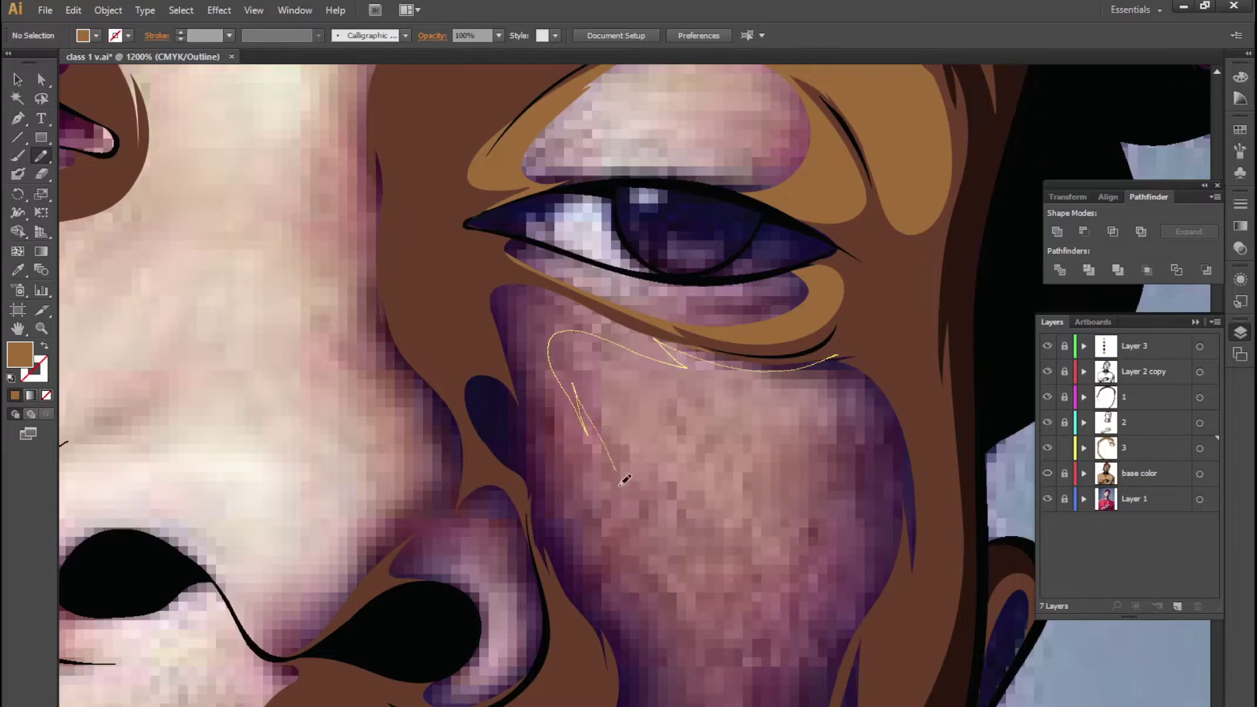
key(ctrl+minus)
scroll(715, 419, up, 2)
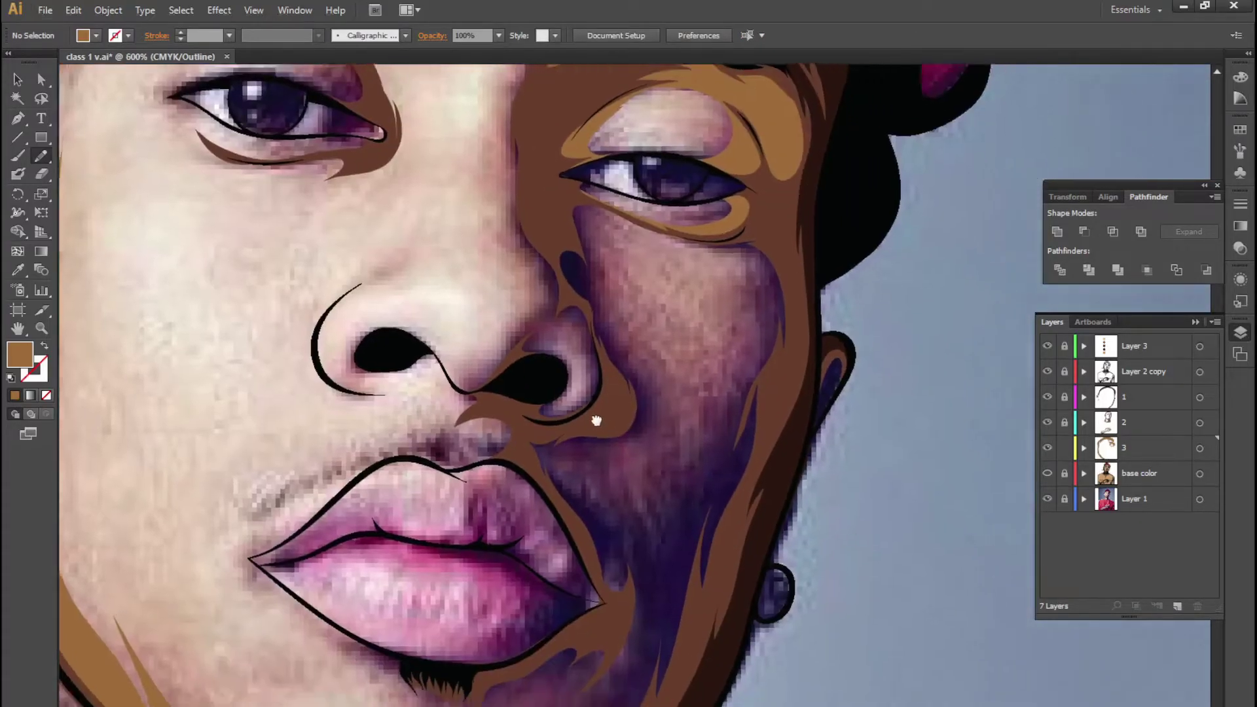
drag(716, 419, 518, 336)
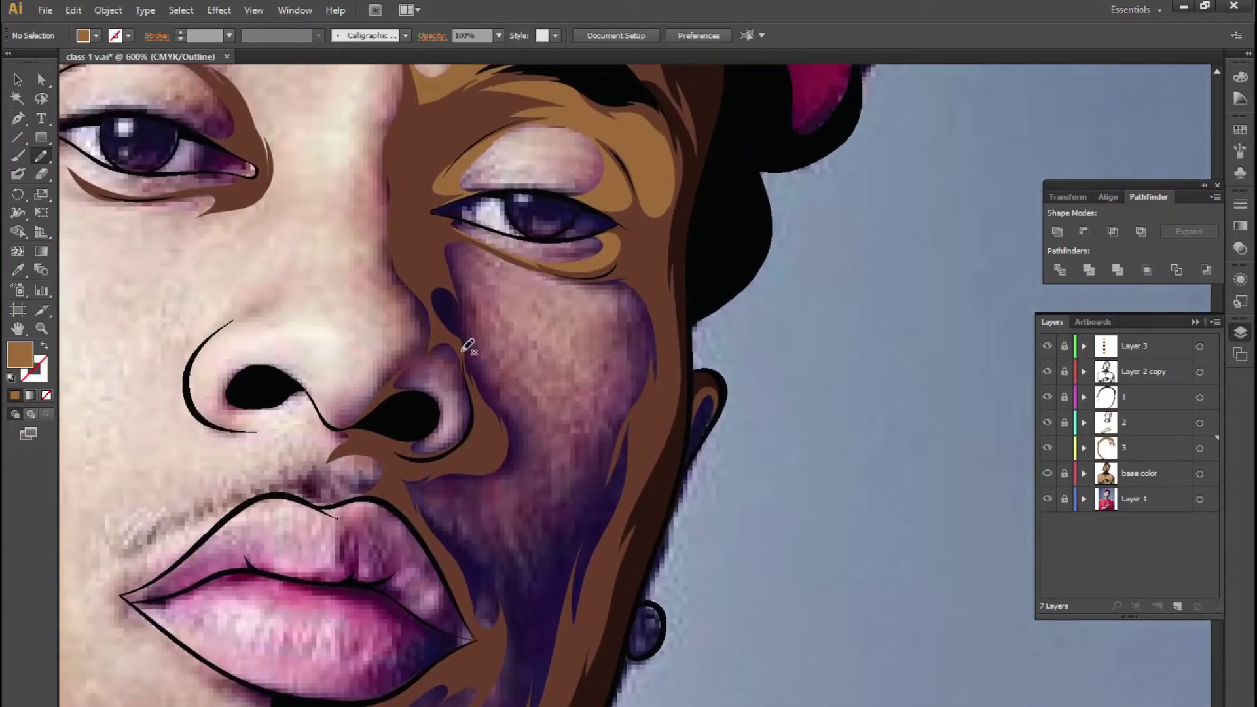
drag(567, 374, 558, 389)
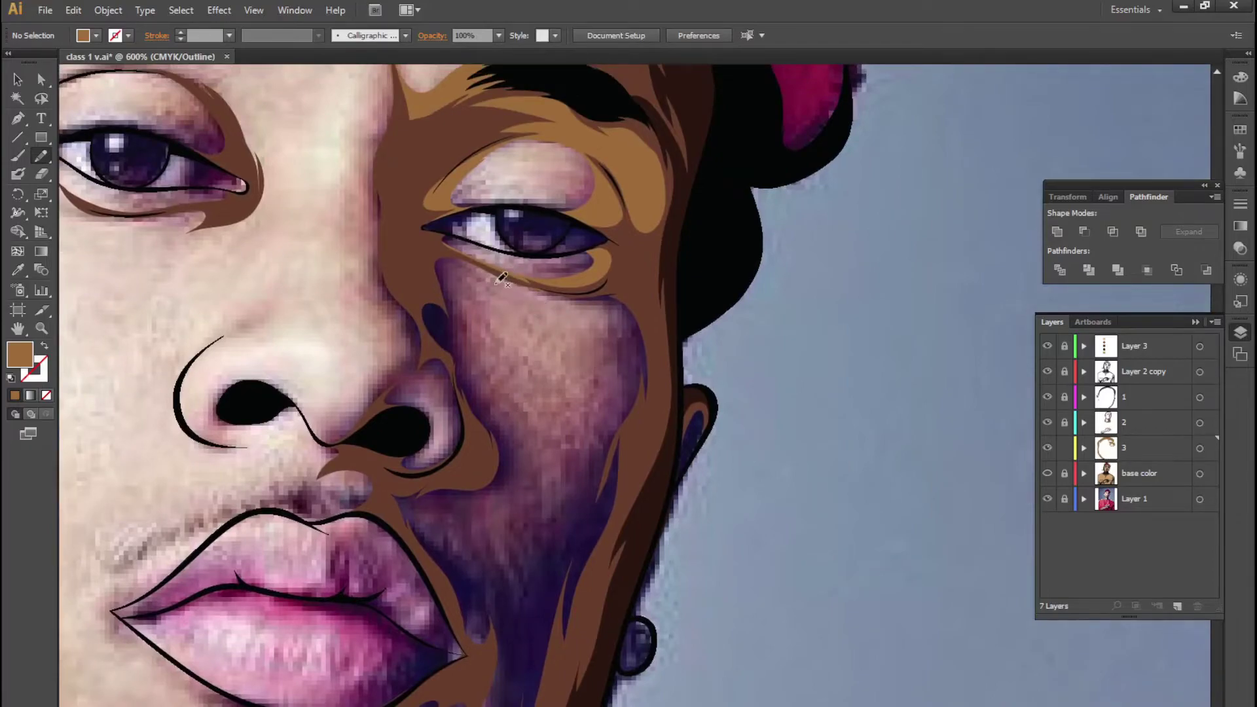
drag(589, 298, 470, 654)
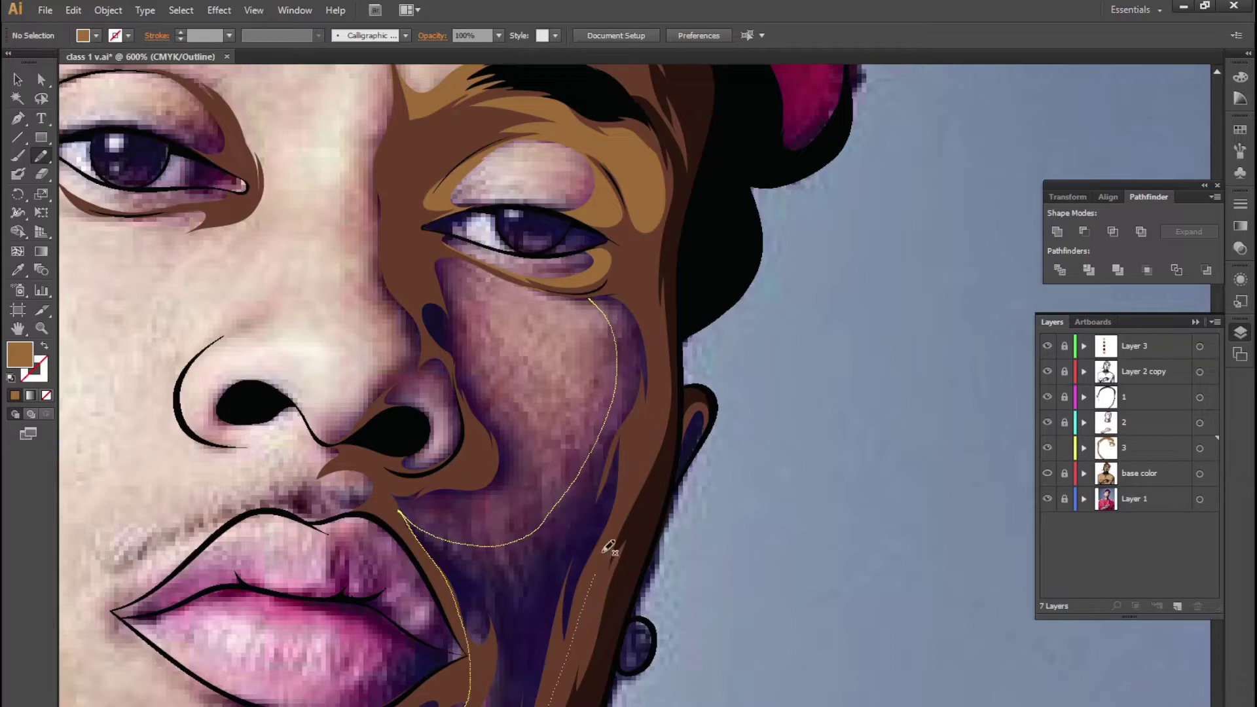
drag(607, 546, 592, 307)
key(ctrl+z)
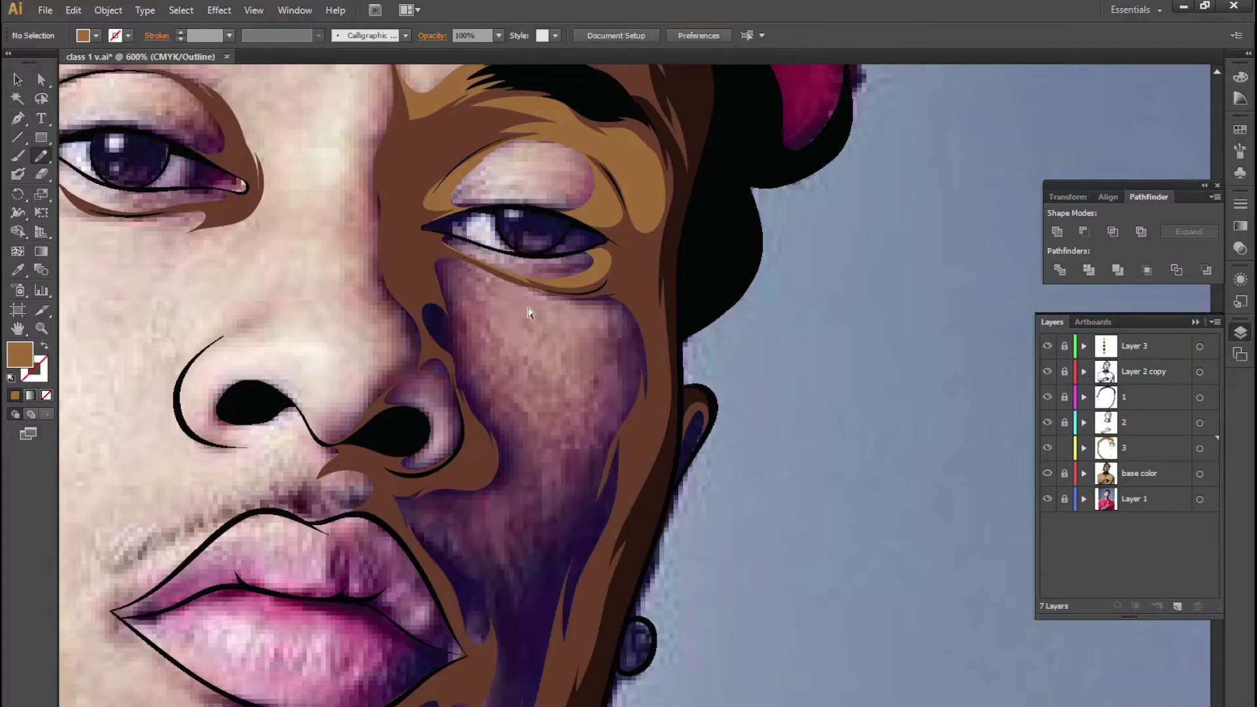
Draw a closed tan shading shape from under the eye down the right cheek beside the nose
click(519, 283)
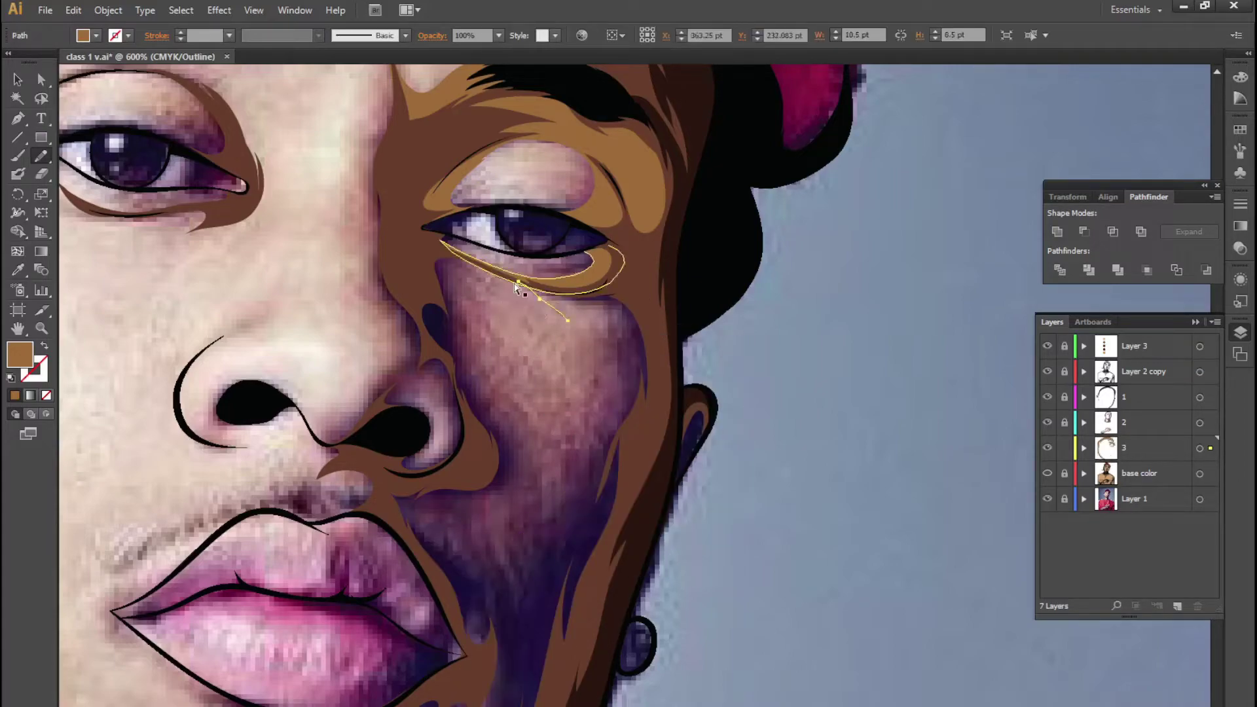
ctrl+click(479, 330)
drag(504, 338, 503, 295)
drag(524, 233, 599, 330)
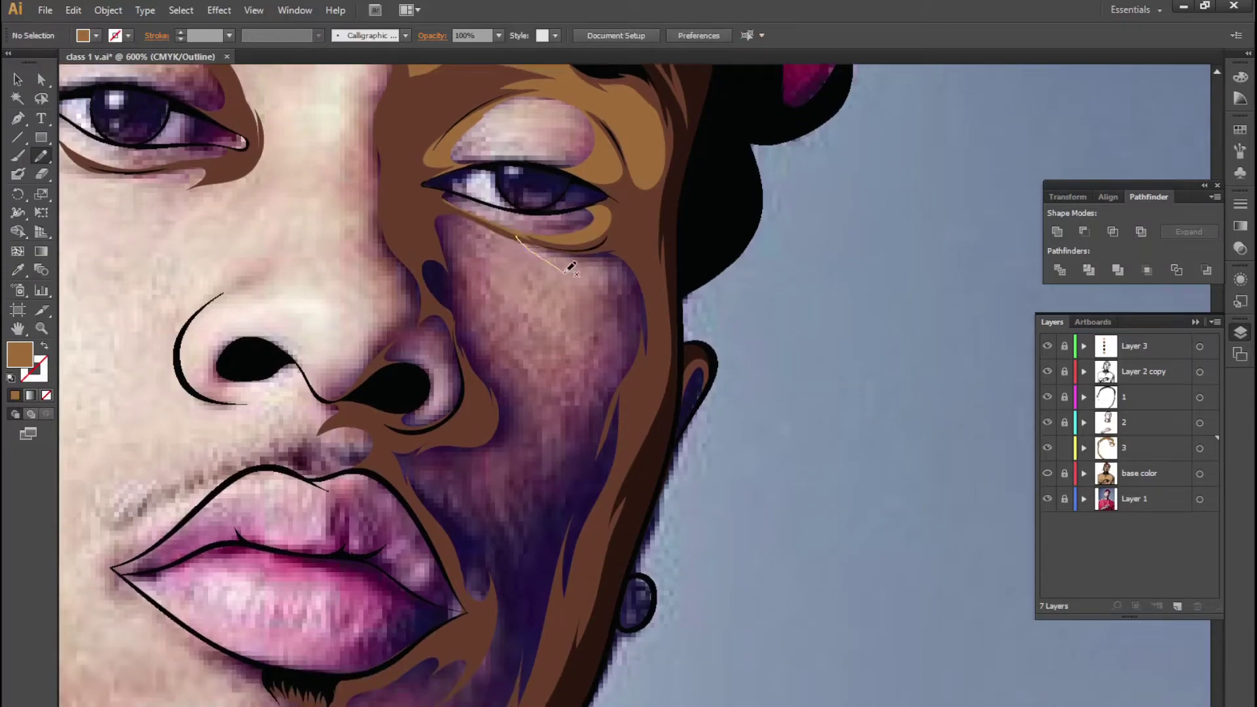
key(ctrl+z)
mouse_move(514, 236)
mouse_down()
mouse_move(563, 261)
mouse_move(607, 333)
mouse_move(507, 484)
mouse_move(409, 452)
mouse_move(472, 592)
mouse_move(447, 689)
mouse_up()
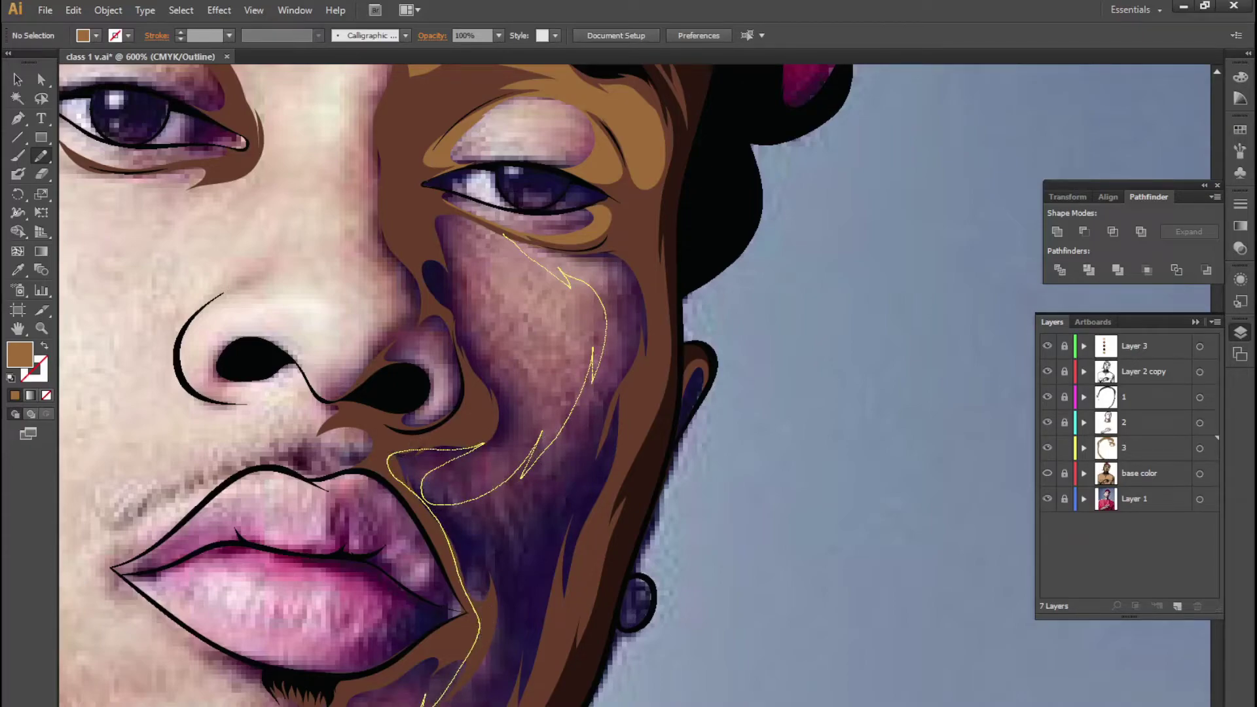
mouse_move(578, 610)
mouse_down()
mouse_move(665, 373)
mouse_move(623, 246)
mouse_move(520, 237)
mouse_up()
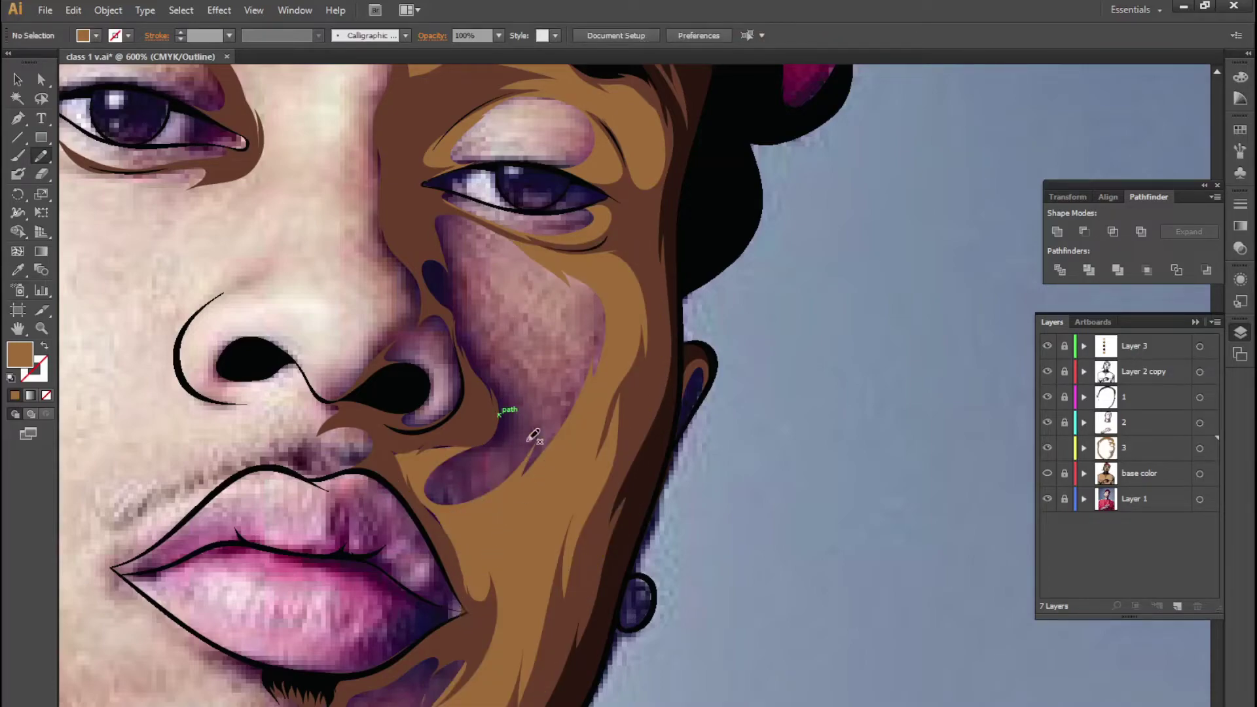
mouse_move(477, 452)
mouse_down()
mouse_move(522, 407)
mouse_move(478, 310)
mouse_move(491, 237)
mouse_move(568, 281)
mouse_move(528, 241)
mouse_move(445, 203)
mouse_move(426, 275)
mouse_move(463, 343)
mouse_move(488, 455)
mouse_up()
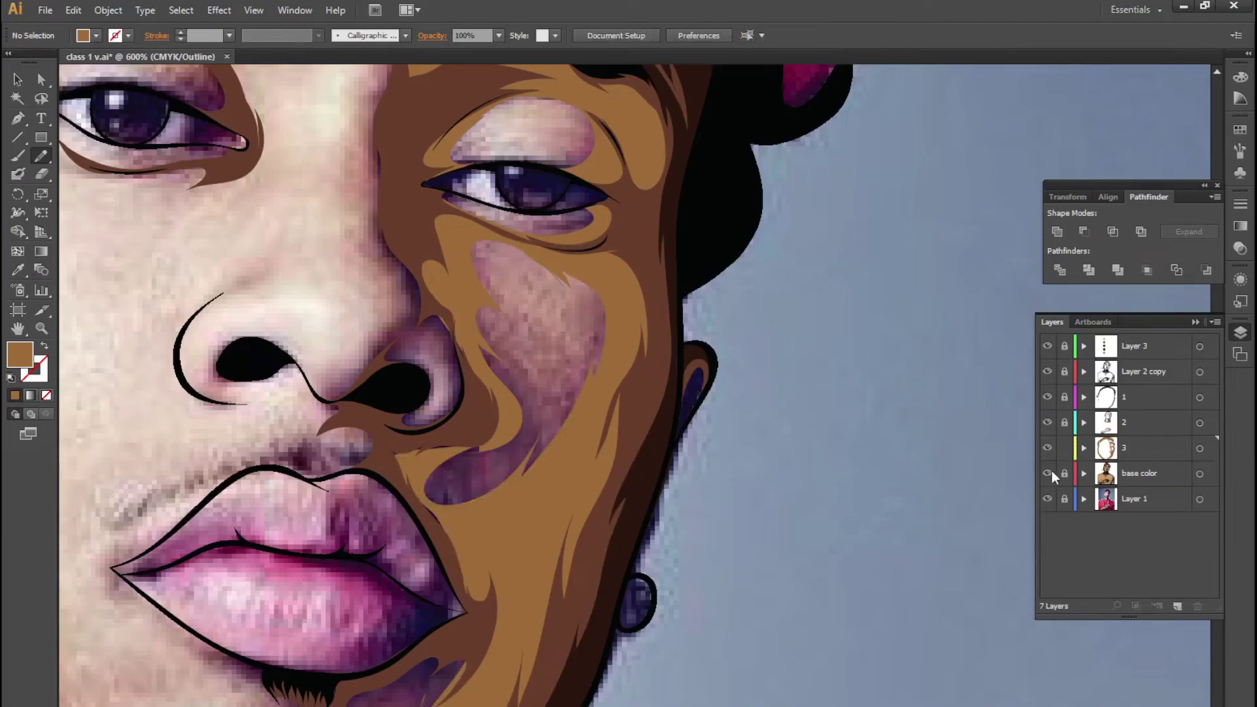
Switch to Preview mode and zoom in and out to review the whole flat-colour portrait
key(ctrl+y)
scroll(849, 457, down, 2)
scroll(849, 456, down, 2)
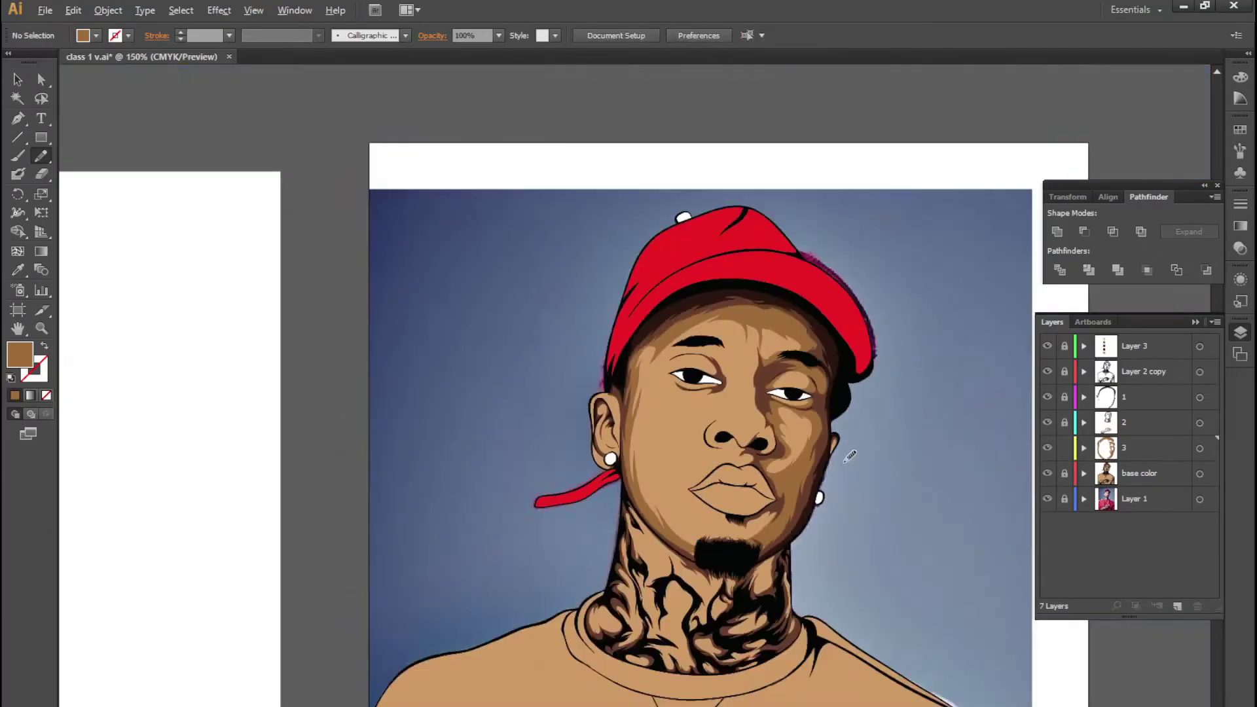
scroll(824, 406, down, 2)
scroll(580, 383, down, 1)
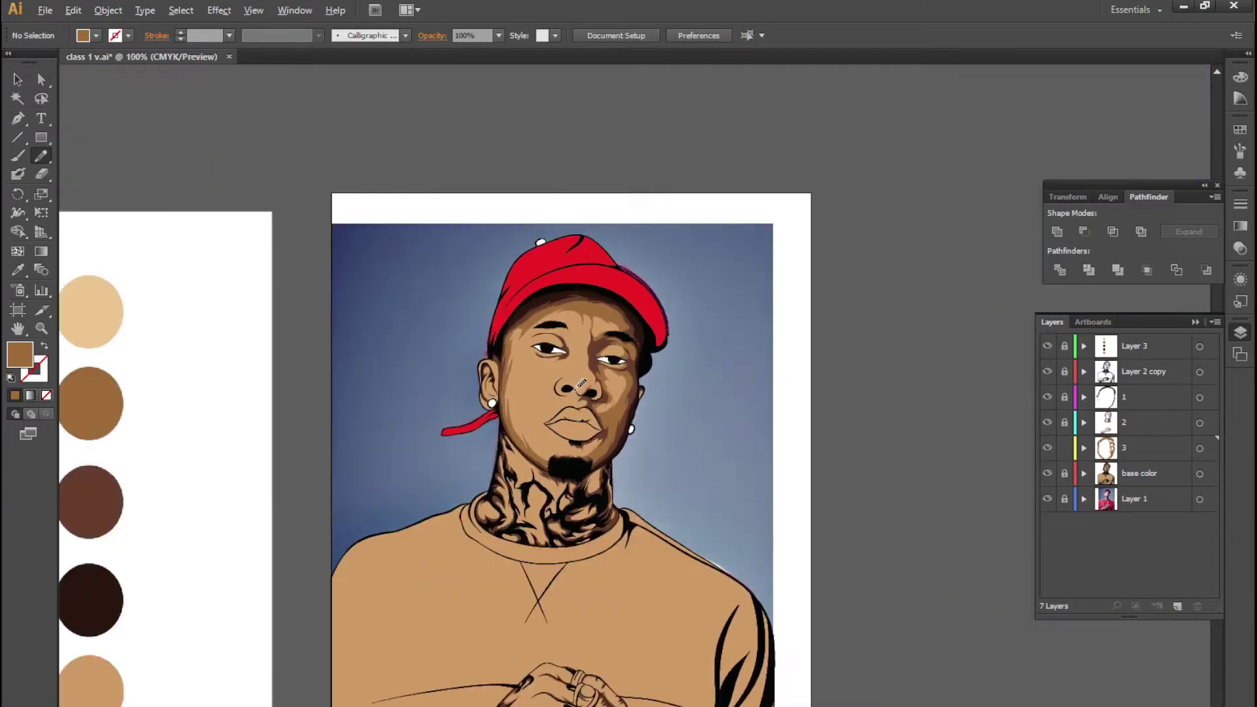
scroll(580, 383, up, 2)
scroll(580, 386, up, 3)
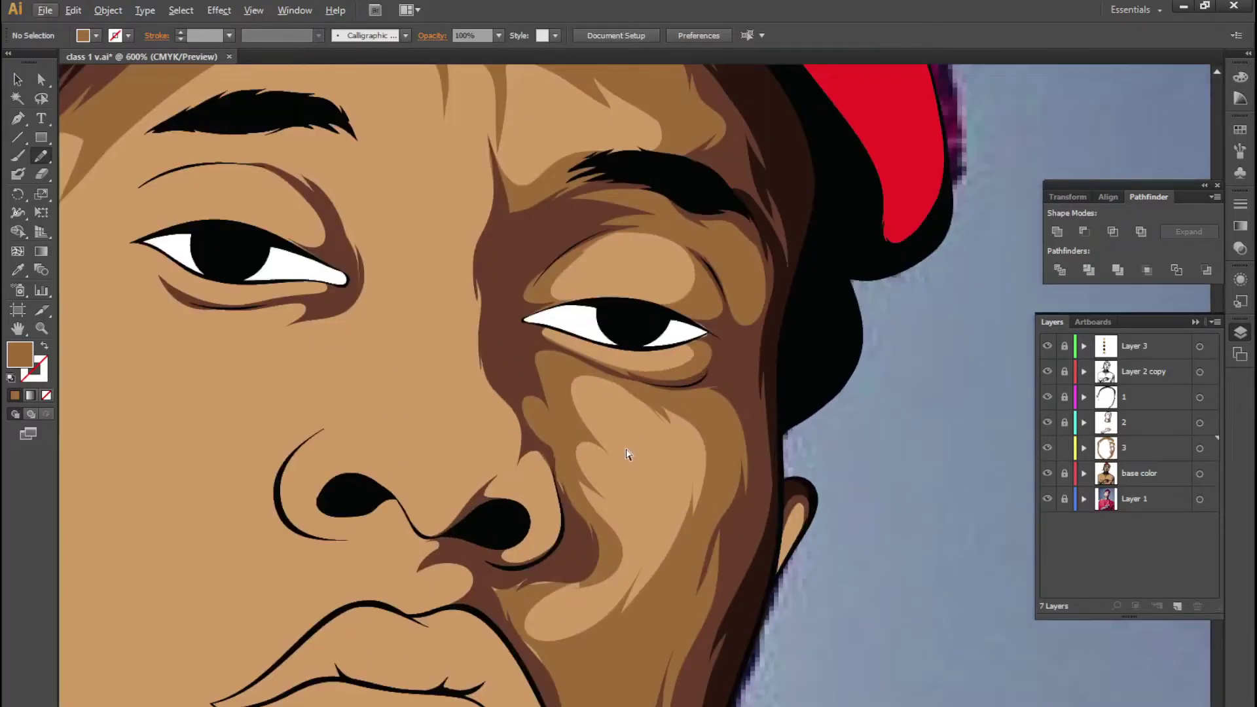
scroll(595, 357, down, 3)
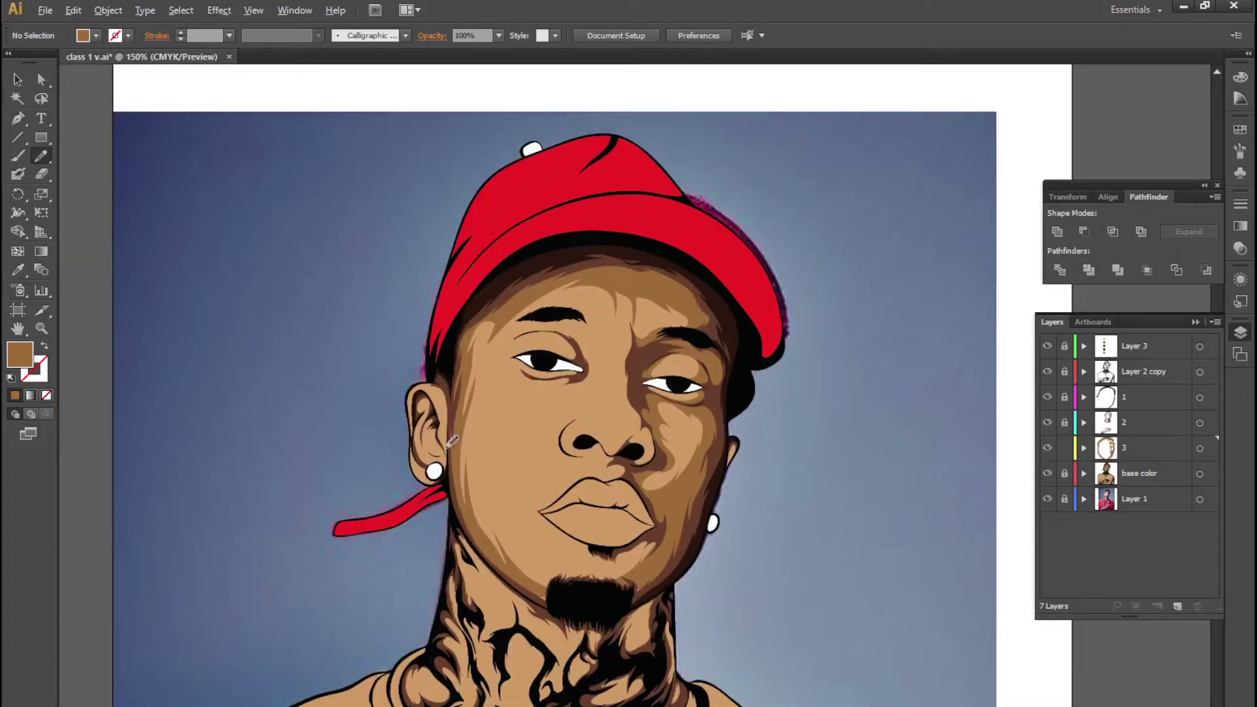
scroll(452, 441, down, 1)
scroll(375, 435, left, 3)
scroll(376, 435, down, 1)
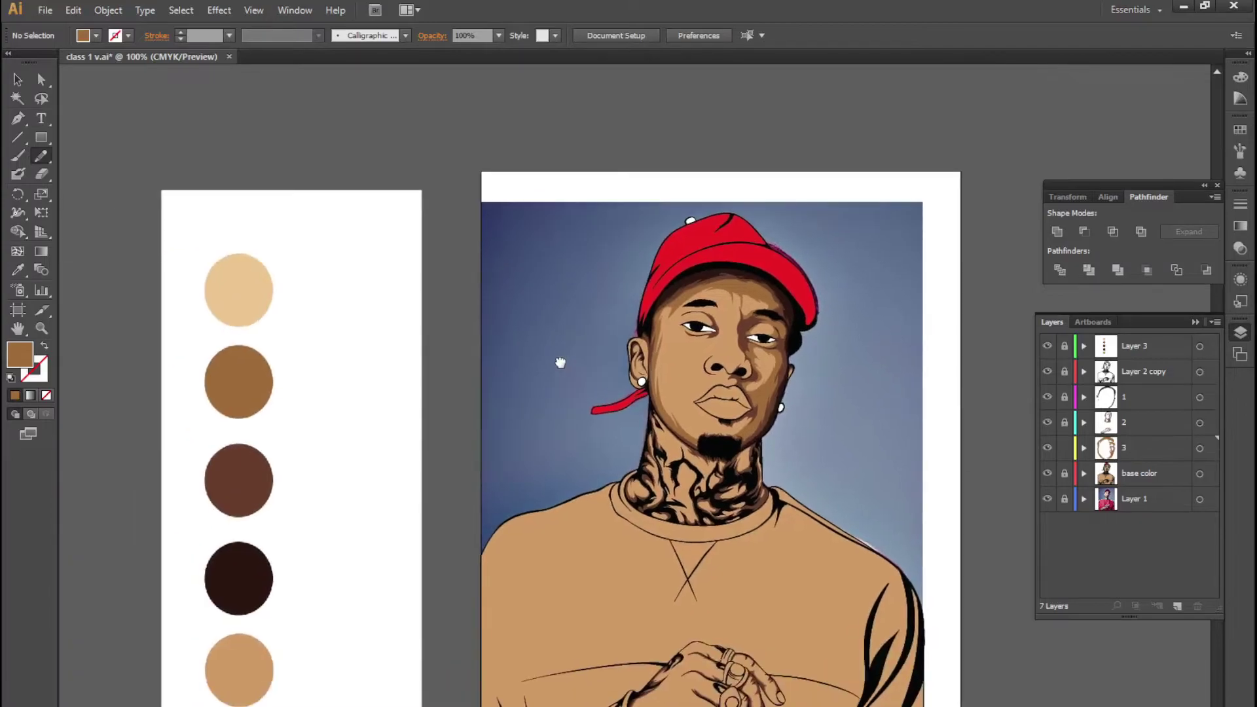
scroll(703, 386, up, 2)
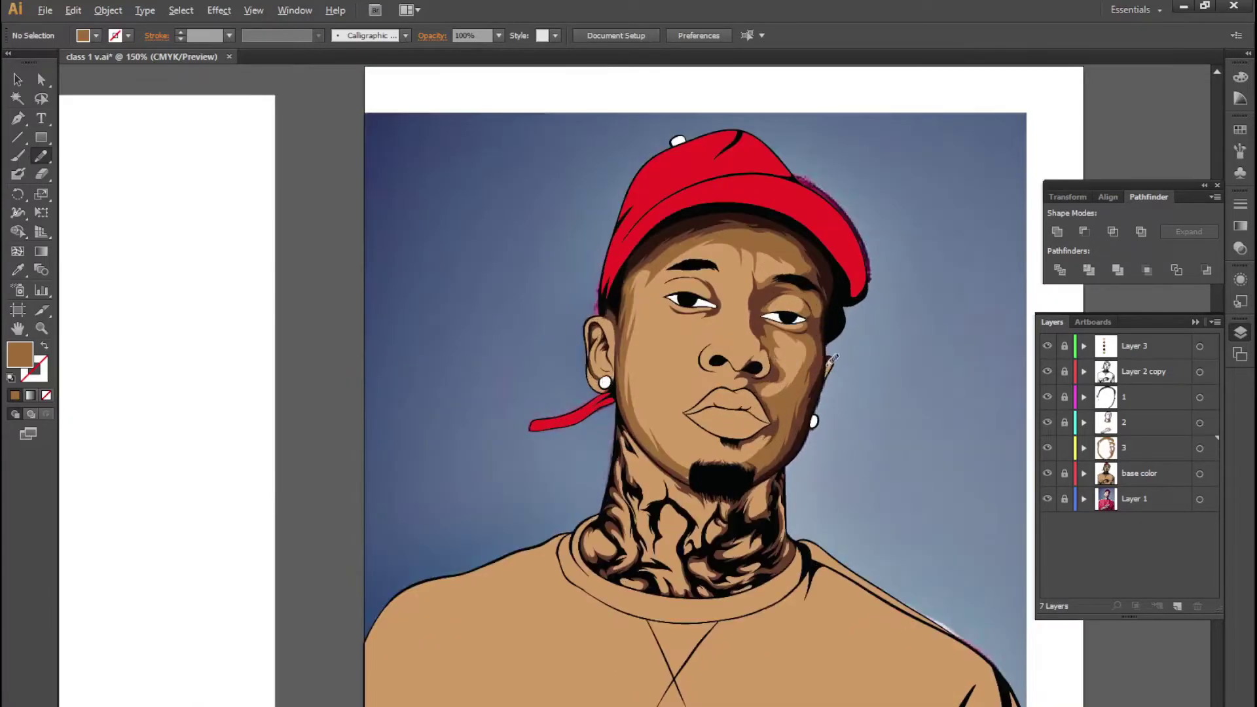
scroll(633, 421, up, 2)
scroll(621, 328, up, 2)
scroll(626, 318, down, 5)
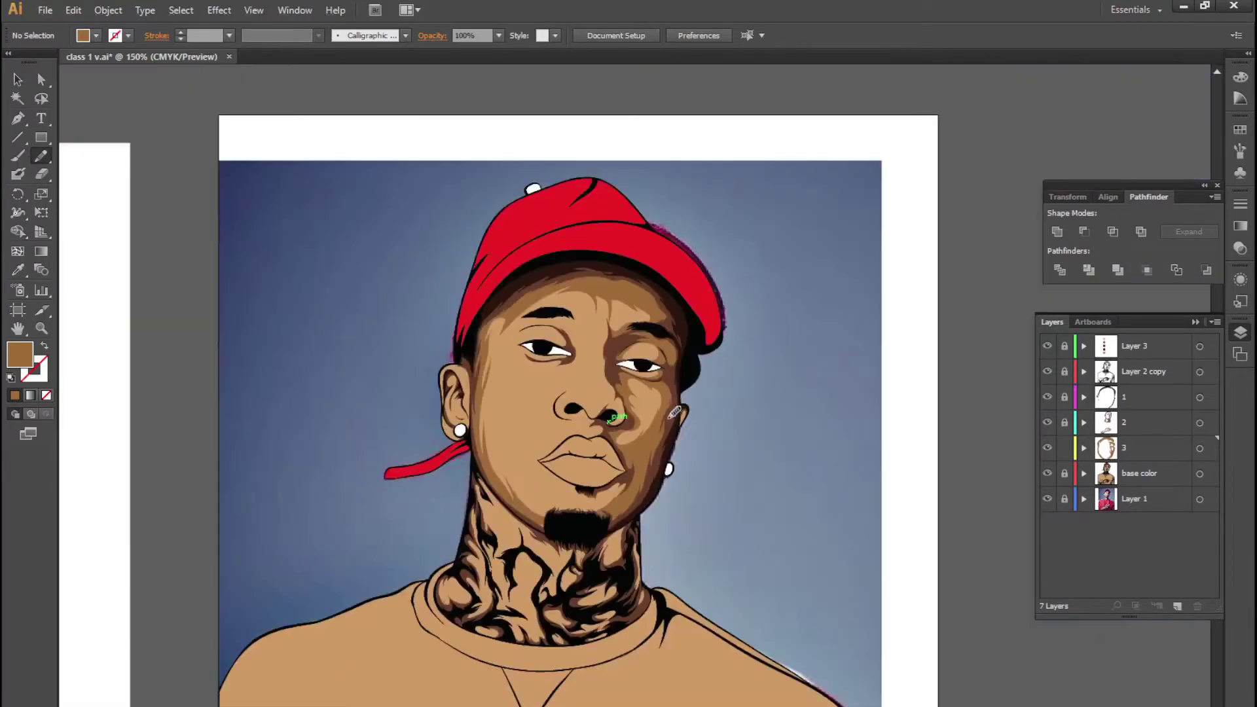
scroll(626, 326, down, 1)
scroll(660, 296, up, 1)
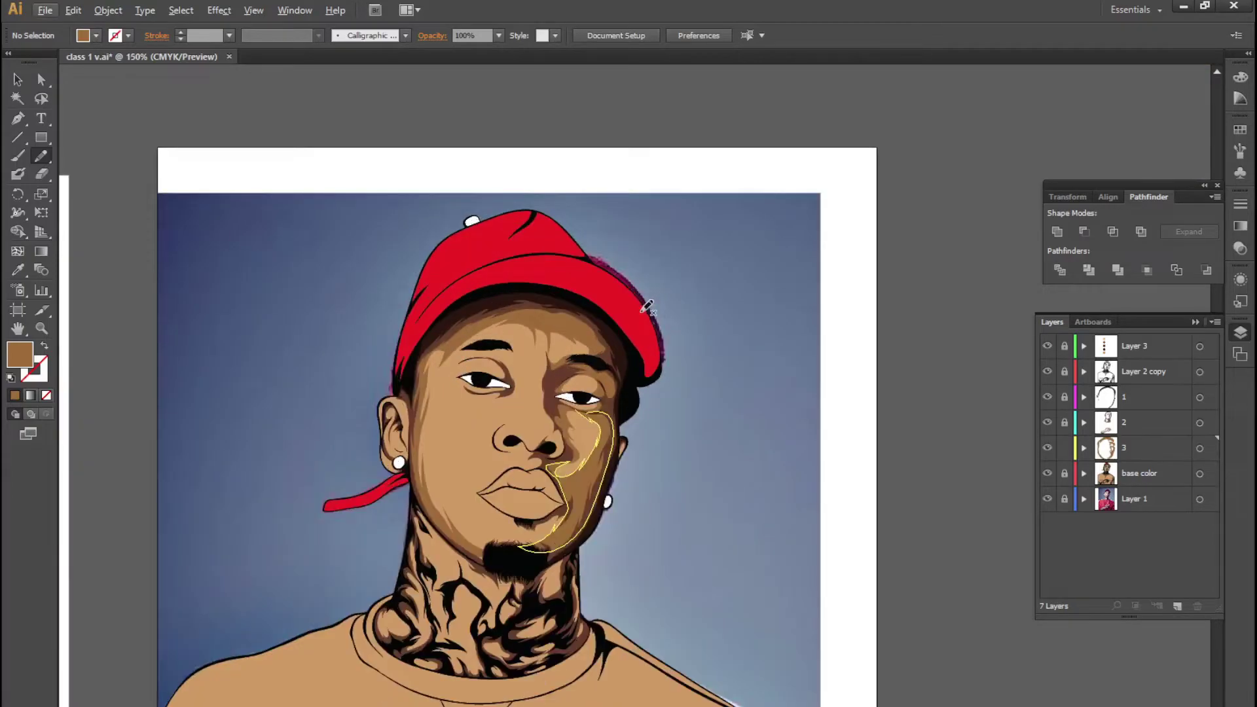
scroll(658, 318, down, 1)
scroll(622, 347, up, 3)
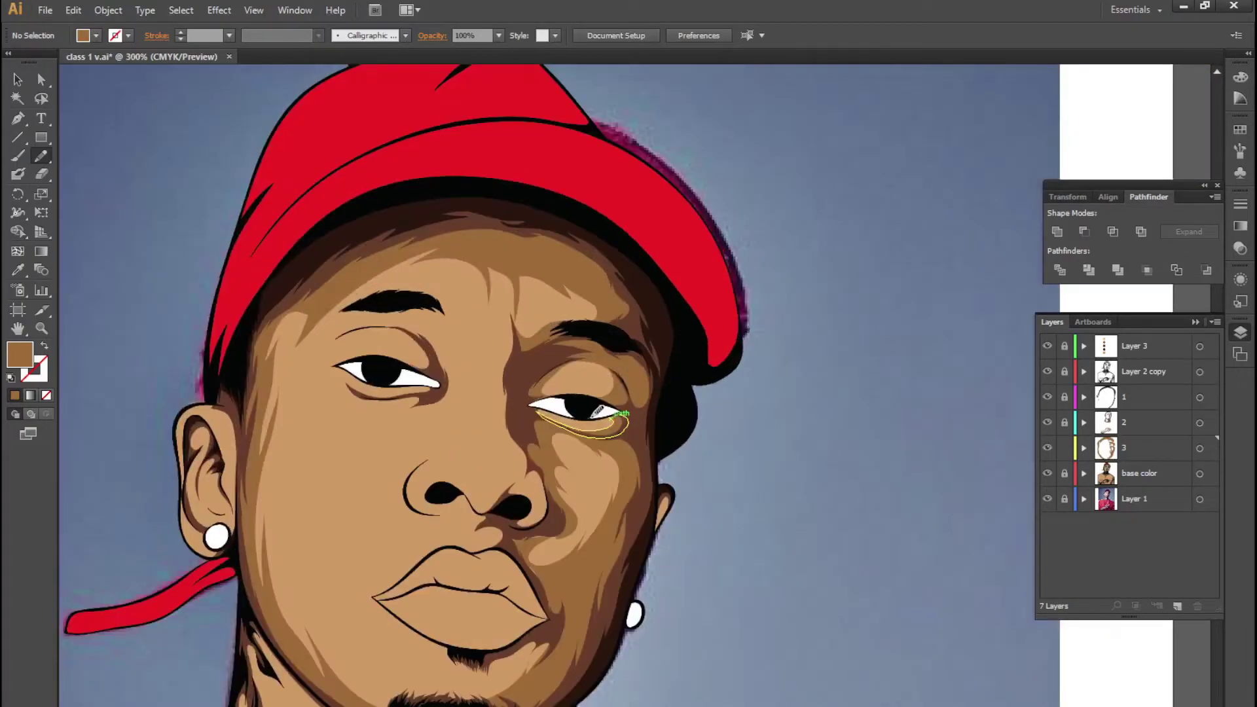
scroll(599, 403, up, 1)
scroll(600, 402, down, 1)
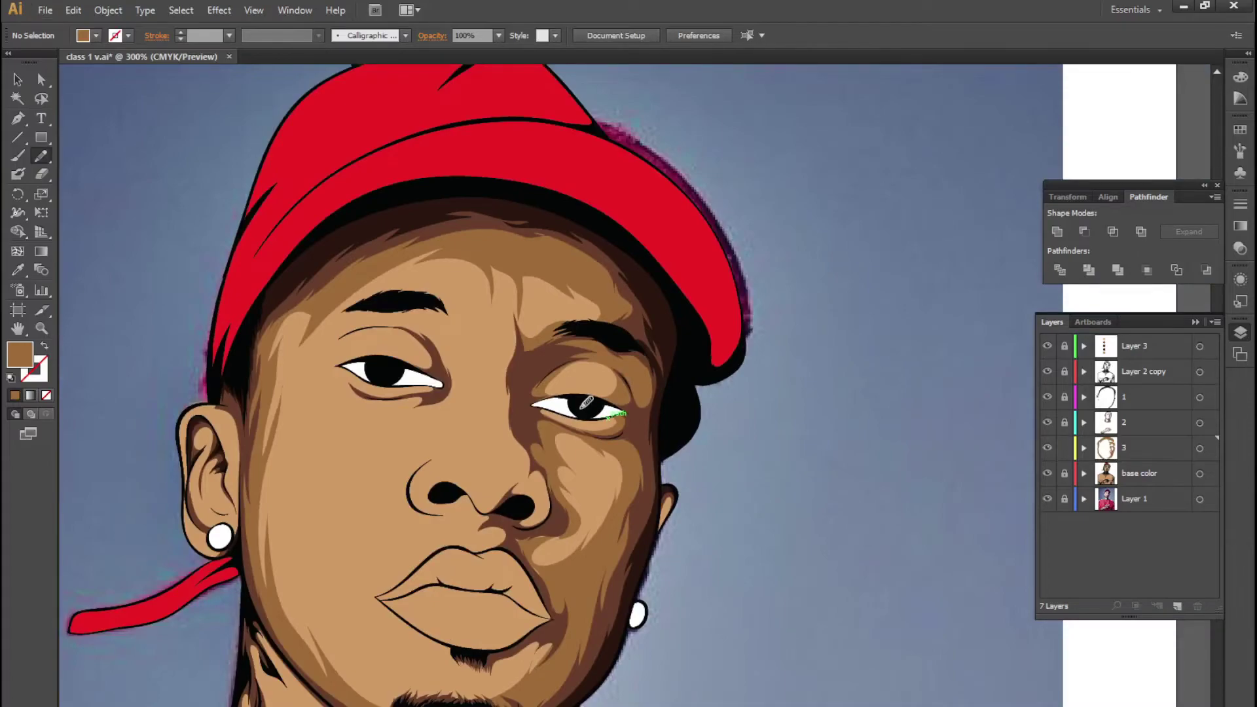
scroll(587, 404, down, 2)
scroll(602, 423, up, 2)
Return to Outline view and redraw the edge of the right cheek shading shape
scroll(593, 475, up, 1)
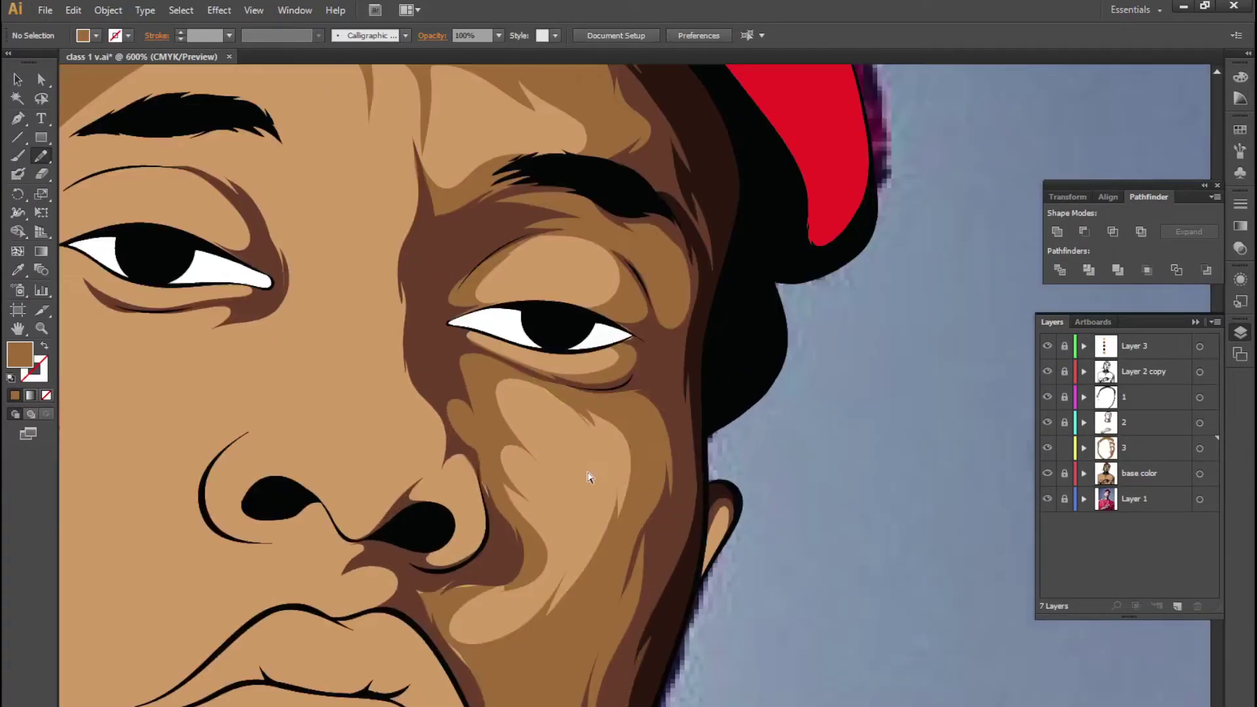
key(ctrl+y)
scroll(606, 457, up, 1)
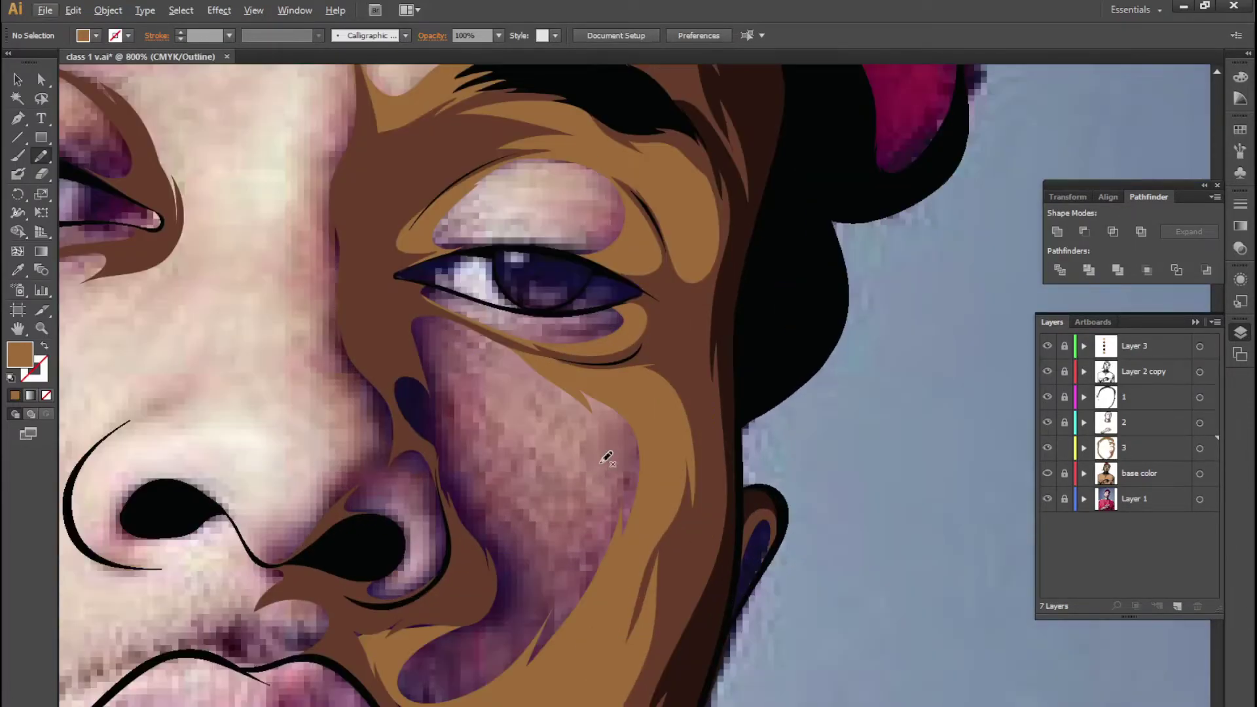
drag(443, 578, 498, 538)
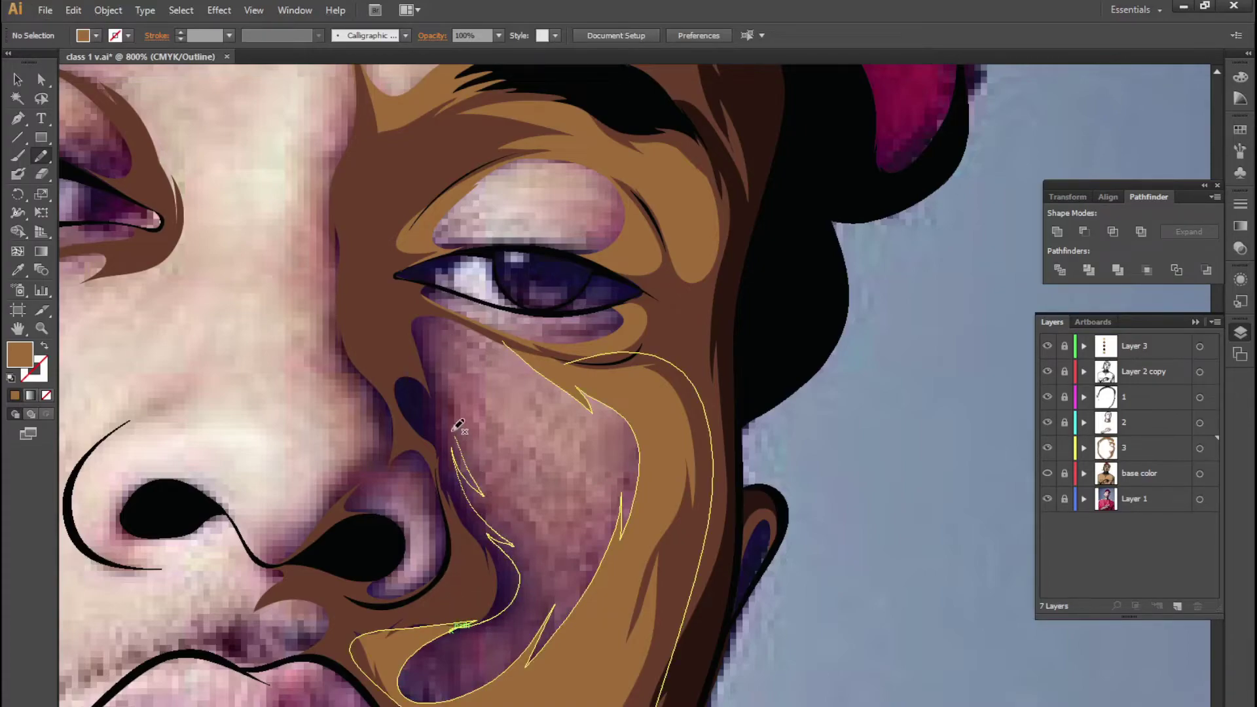
drag(507, 533, 522, 353)
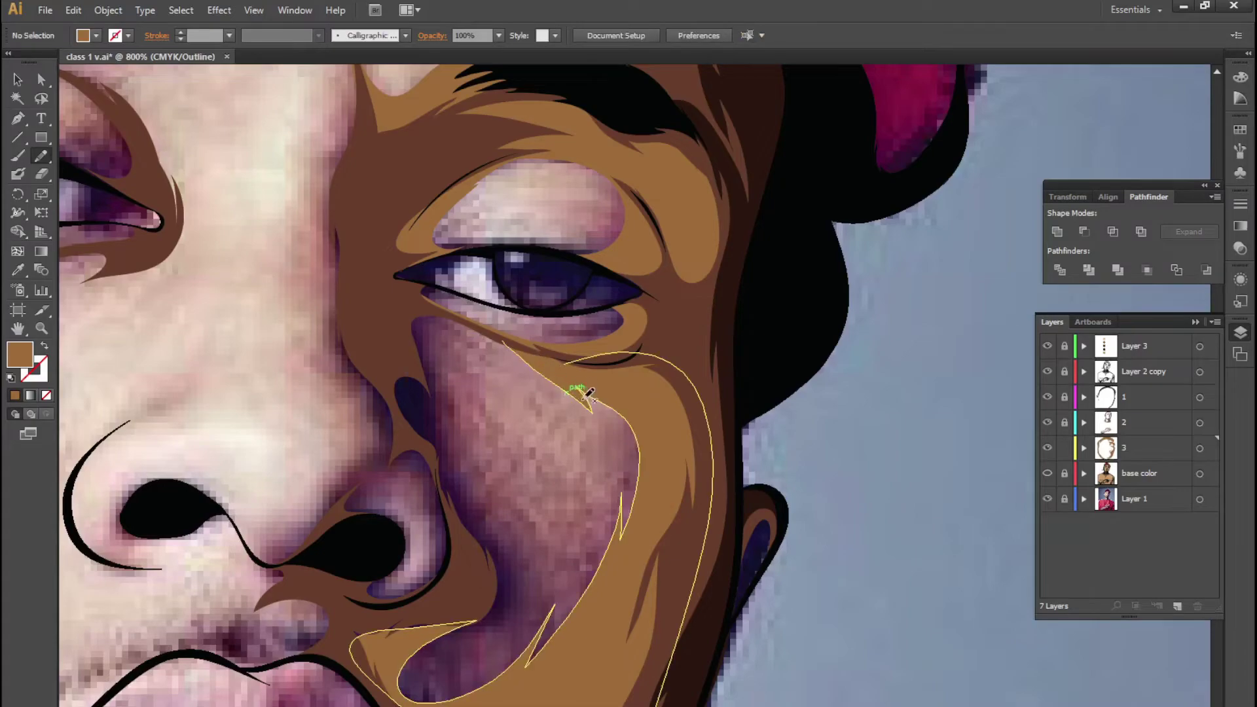
Draw shading along the lower eyelid and down into the cheek
scroll(597, 405, up, 1)
scroll(580, 497, up, 1)
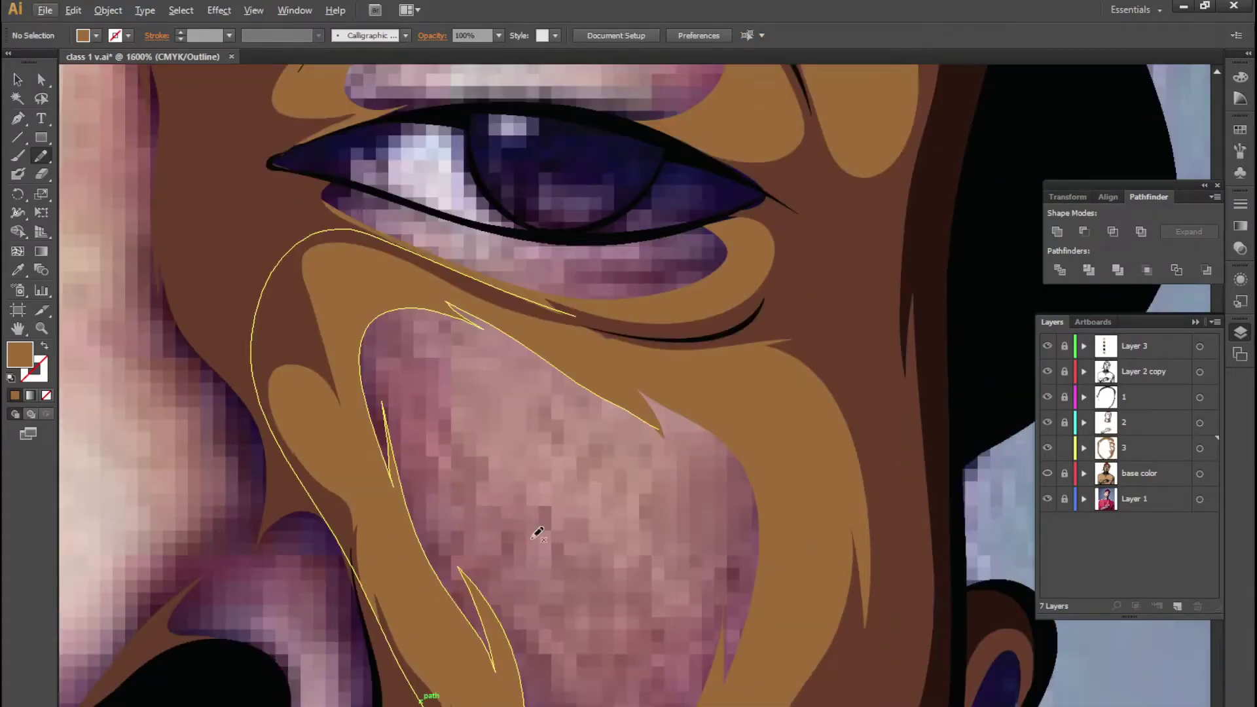
drag(385, 190, 548, 297)
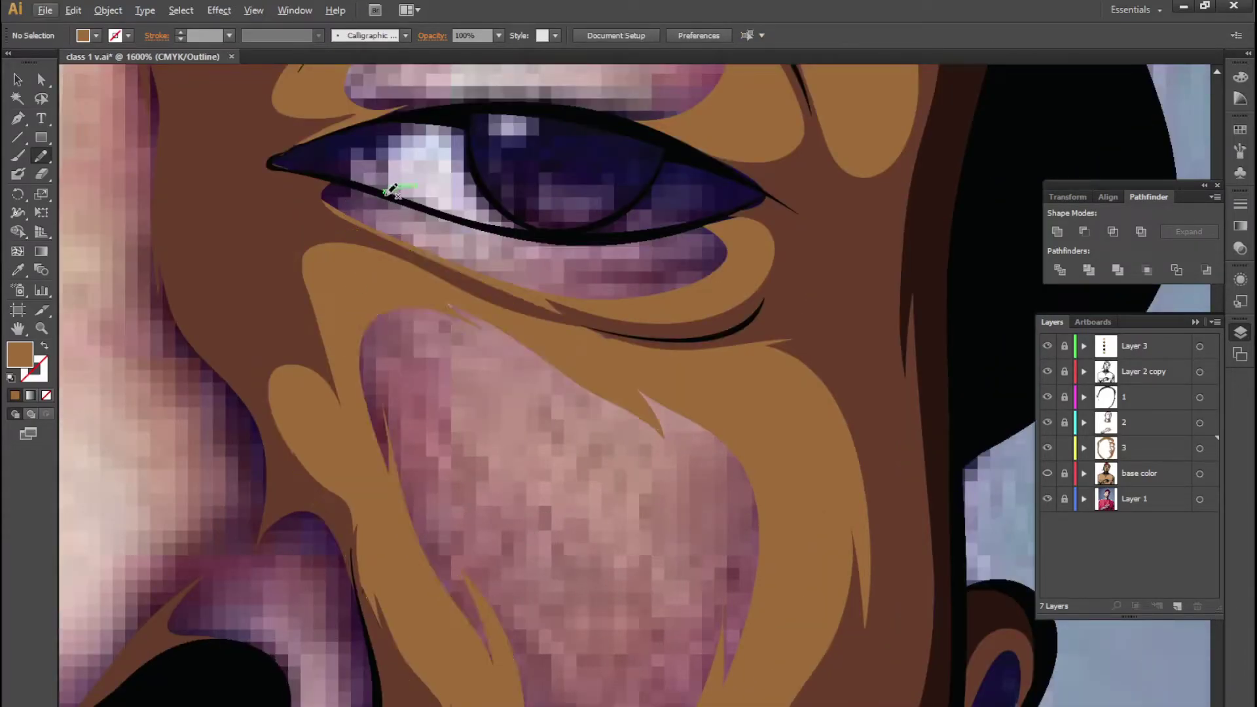
ctrl+click(426, 224)
mouse_move(376, 200)
mouse_down()
mouse_move(328, 183)
mouse_move(341, 187)
mouse_up()
Draw a closed tan shading shape running down beside the nose bridge
alt+scroll(646, 405, down, 5)
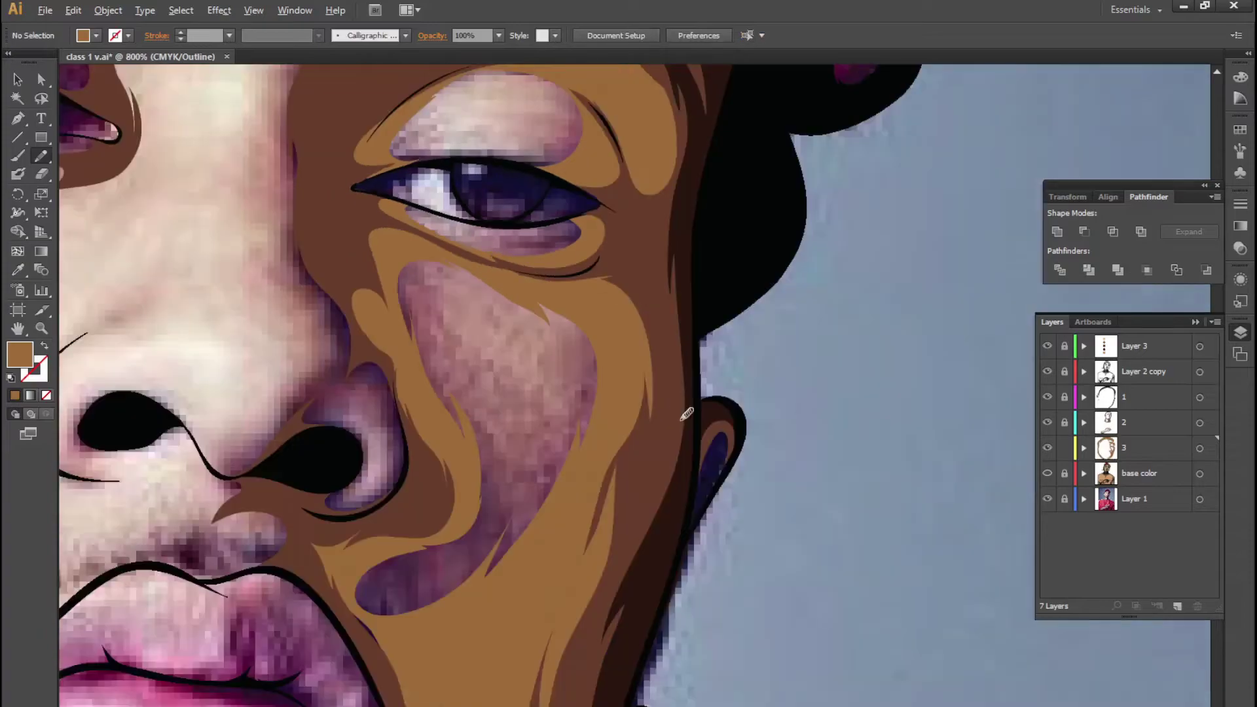
scroll(616, 308, up, 3)
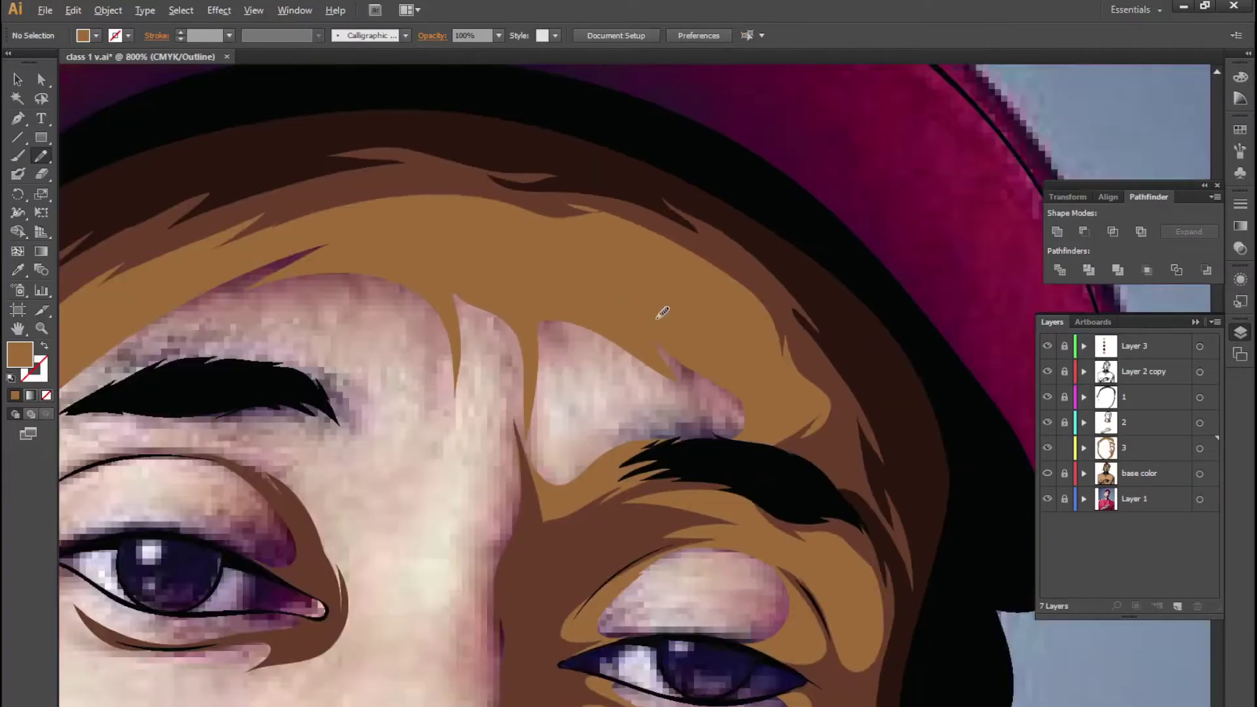
scroll(574, 341, down, 2)
alt+scroll(589, 354, up, 1)
alt+scroll(655, 393, up, 1)
alt+scroll(712, 415, up, 1)
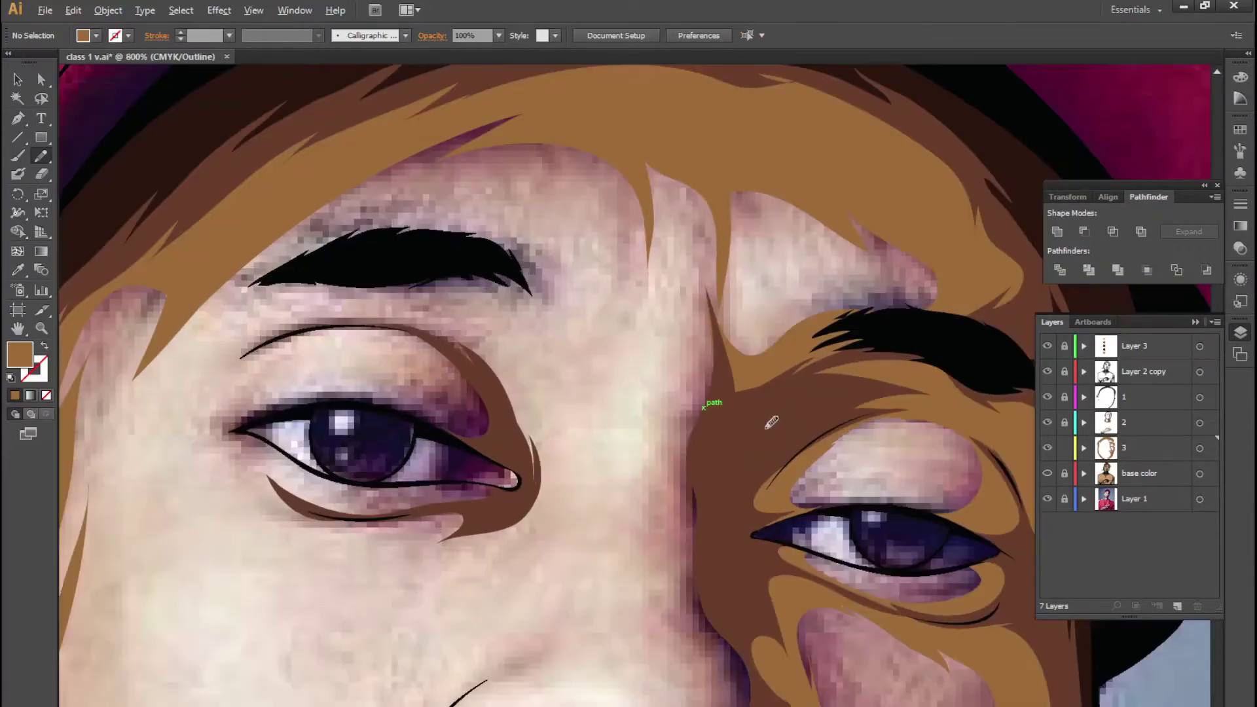
drag(716, 325, 706, 295)
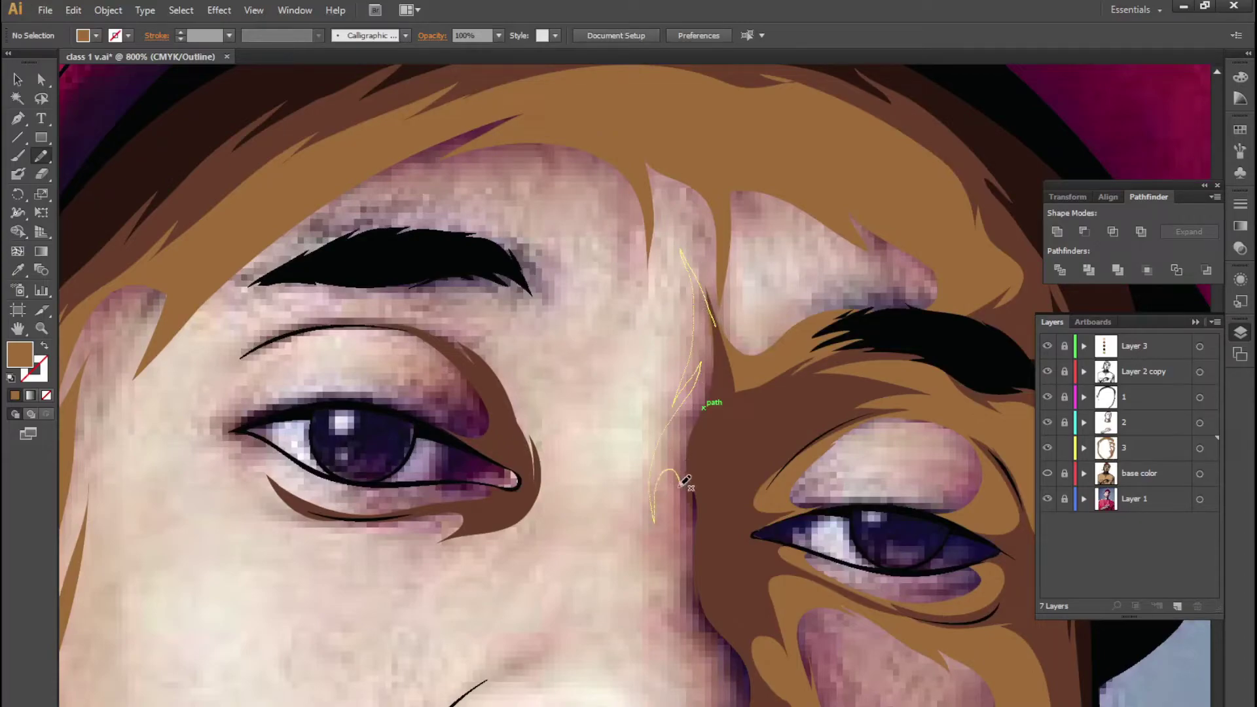
mouse_move(681, 485)
mouse_down()
mouse_move(679, 611)
mouse_move(714, 704)
mouse_up()
drag(768, 697, 737, 459)
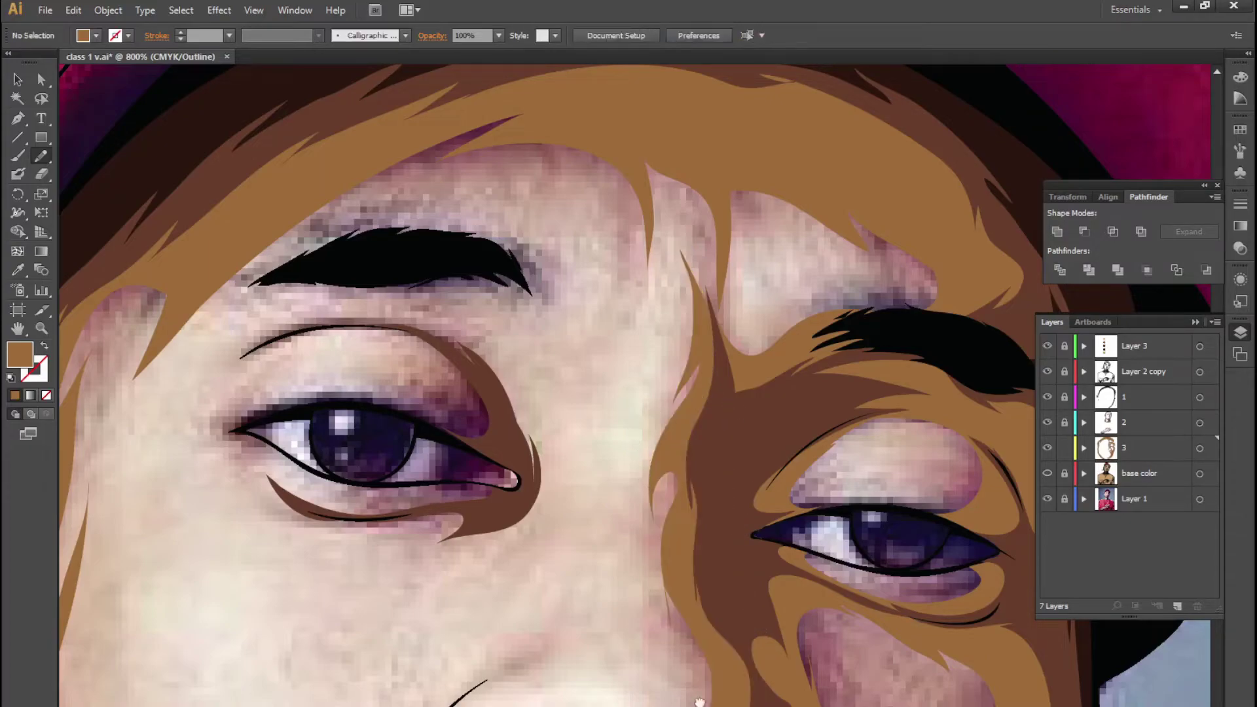
Redraw the shading around the nostril, then zoom out to the whole face
drag(704, 684, 632, 481)
scroll(823, 635, up, 2)
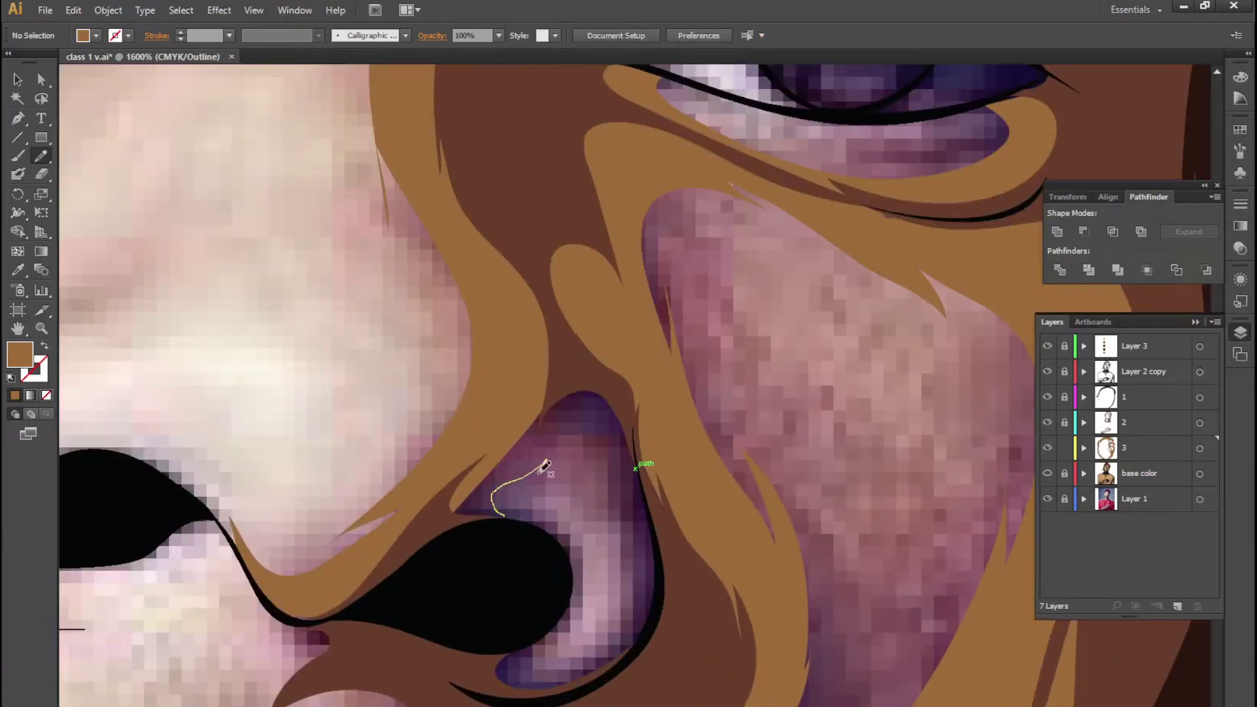
key(ctrl+z)
mouse_move(511, 514)
mouse_down()
mouse_move(546, 466)
mouse_move(503, 509)
mouse_move(623, 616)
mouse_move(529, 391)
mouse_move(477, 533)
mouse_up()
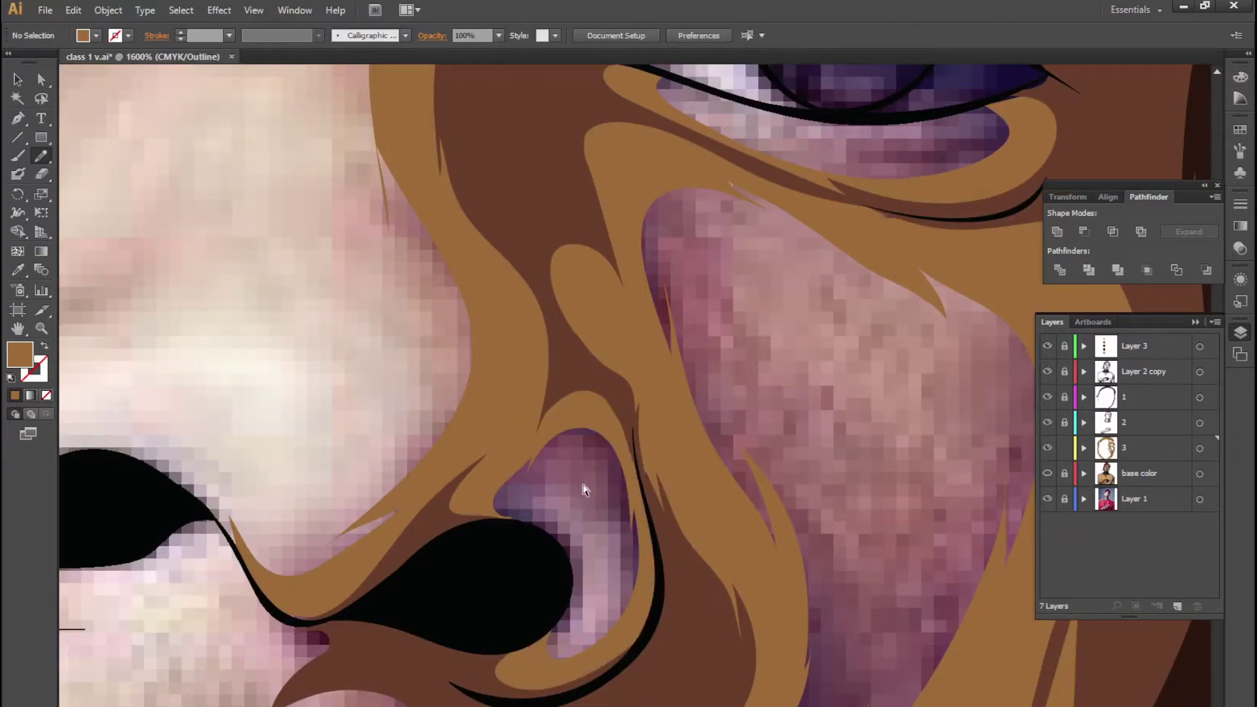
key(ctrl+minus)
key(ctrl+minus)
key(ctrl+minus)
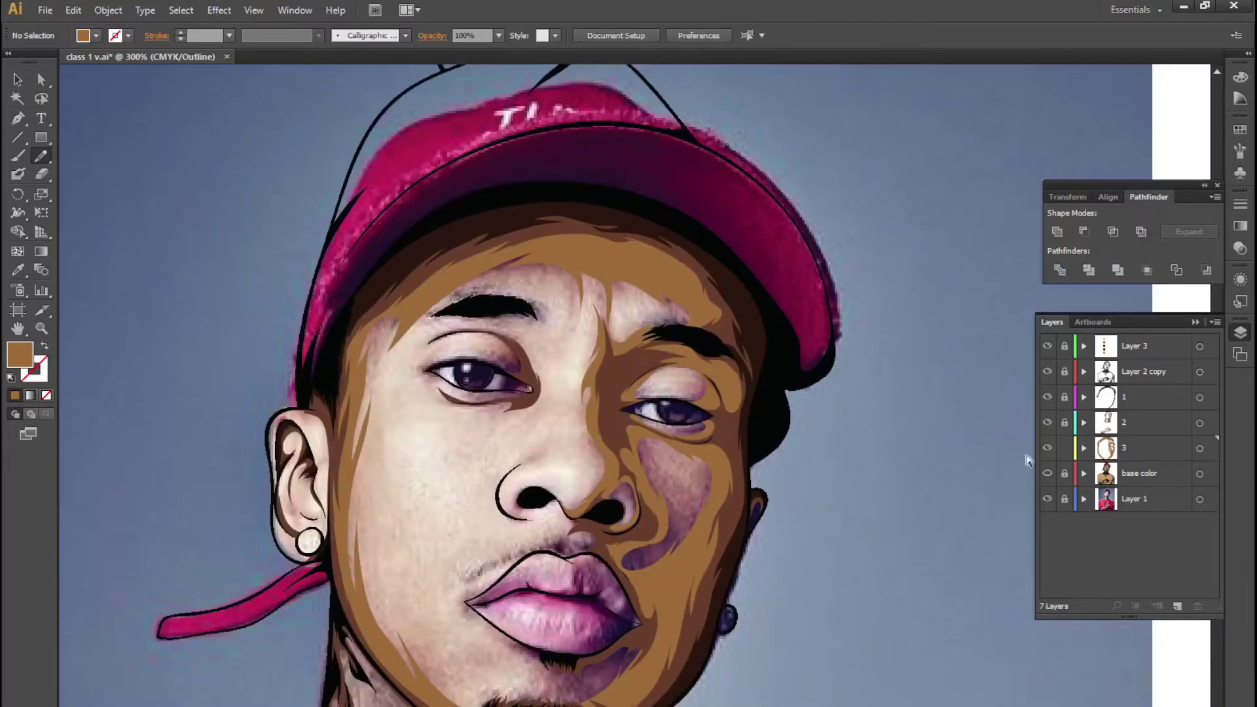
Fit the artboard and set the base colour layer to Outline to reveal the traced photo
key(ctrl+y)
key(ctrl+minus)
key(ctrl+minus)
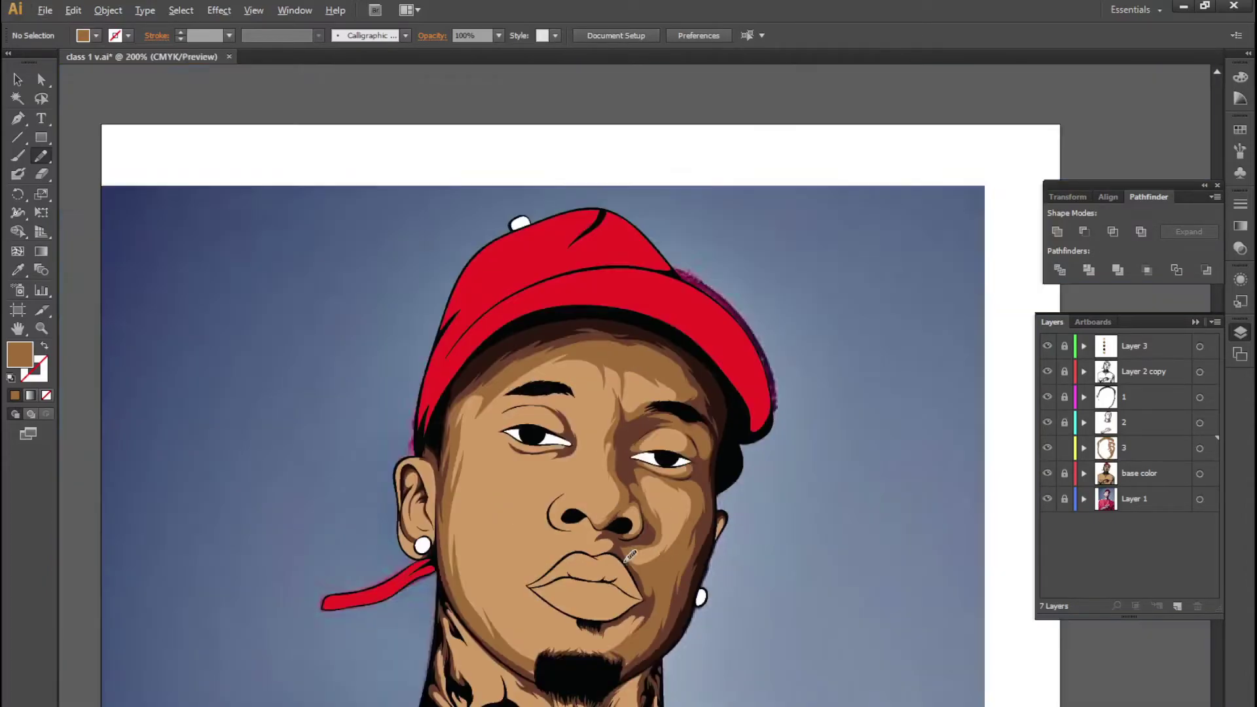
scroll(509, 496, up, 5)
scroll(508, 495, up, 2)
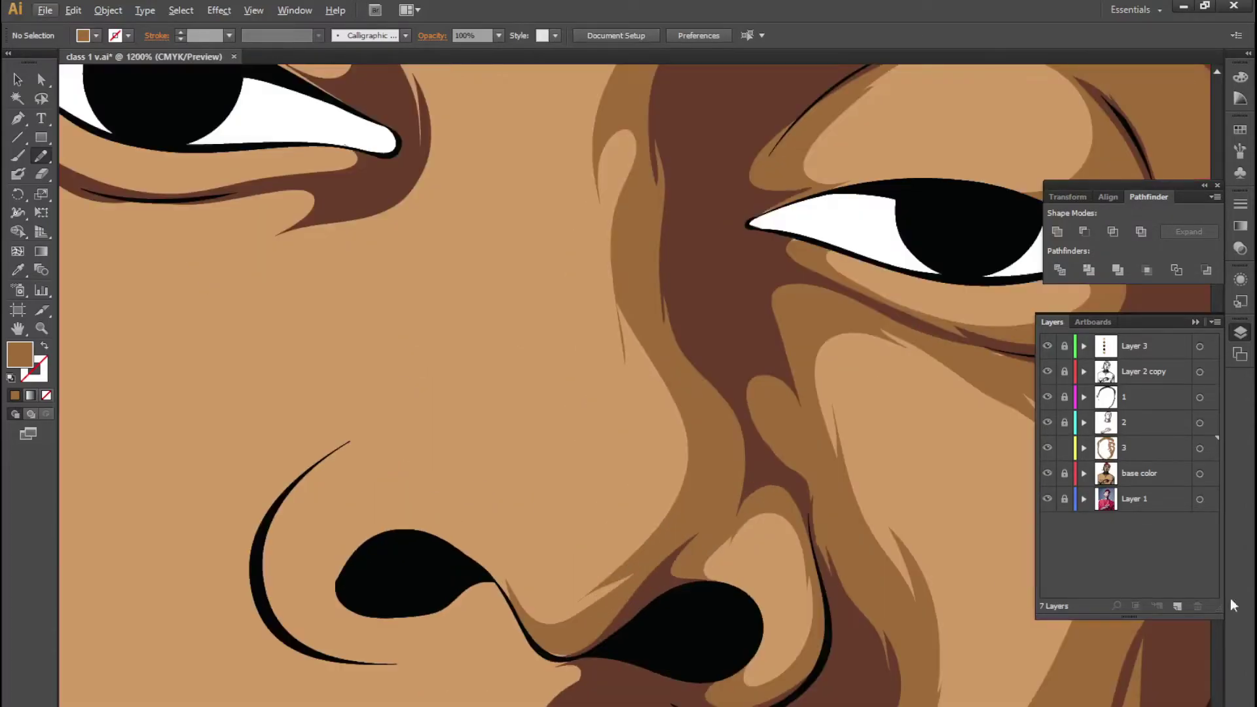
ctrl+click(1048, 474)
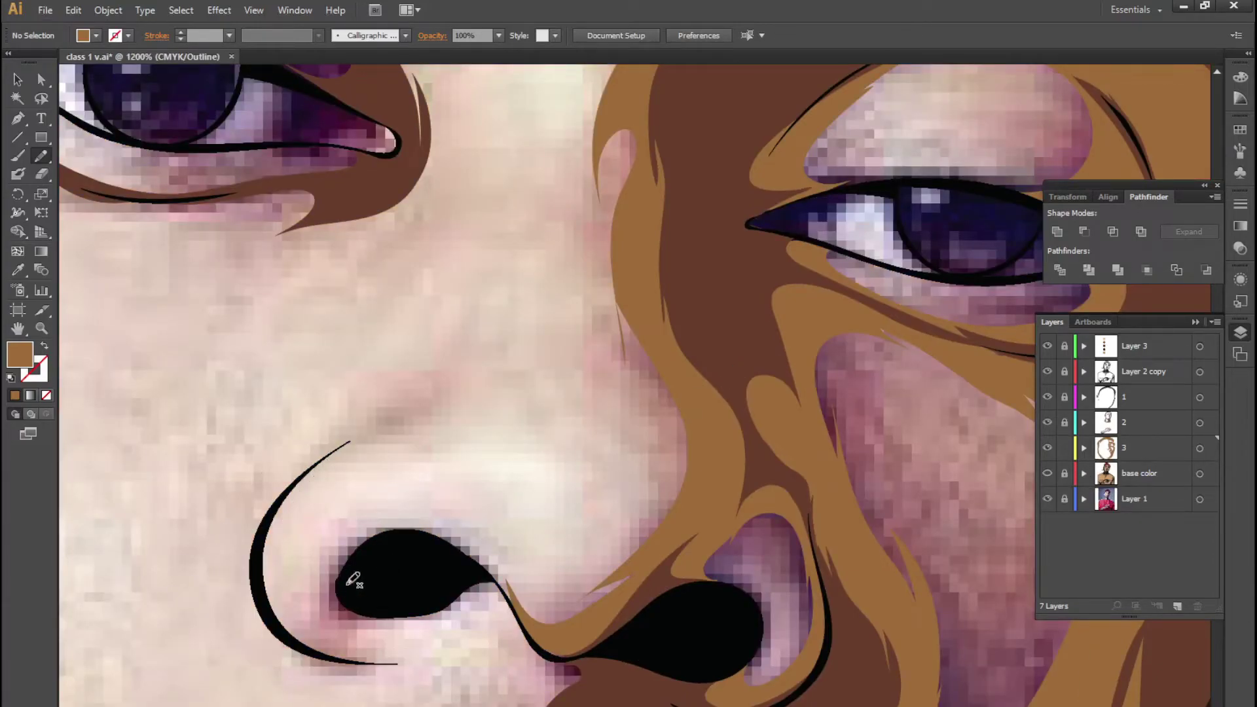
Paint a brown shading shape from the upper lip line round the nostril
drag(370, 666, 439, 450)
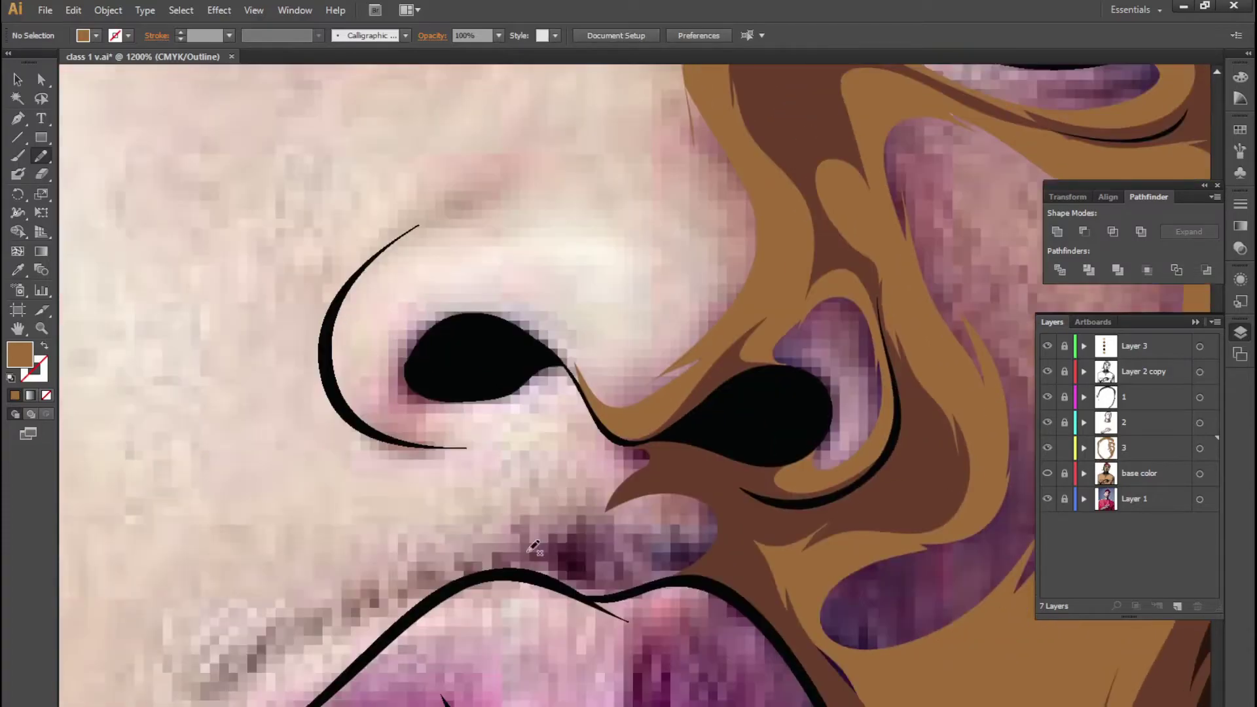
drag(558, 584, 593, 435)
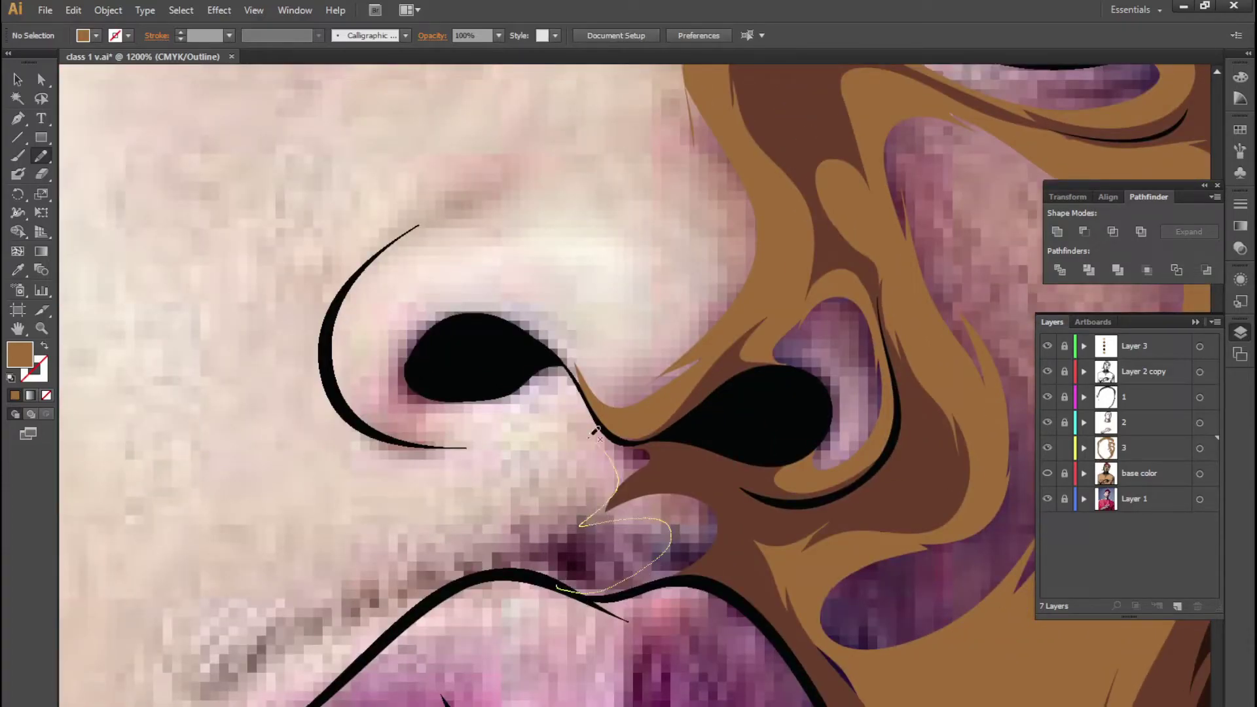
drag(490, 392, 645, 585)
scroll(720, 425, up, 3)
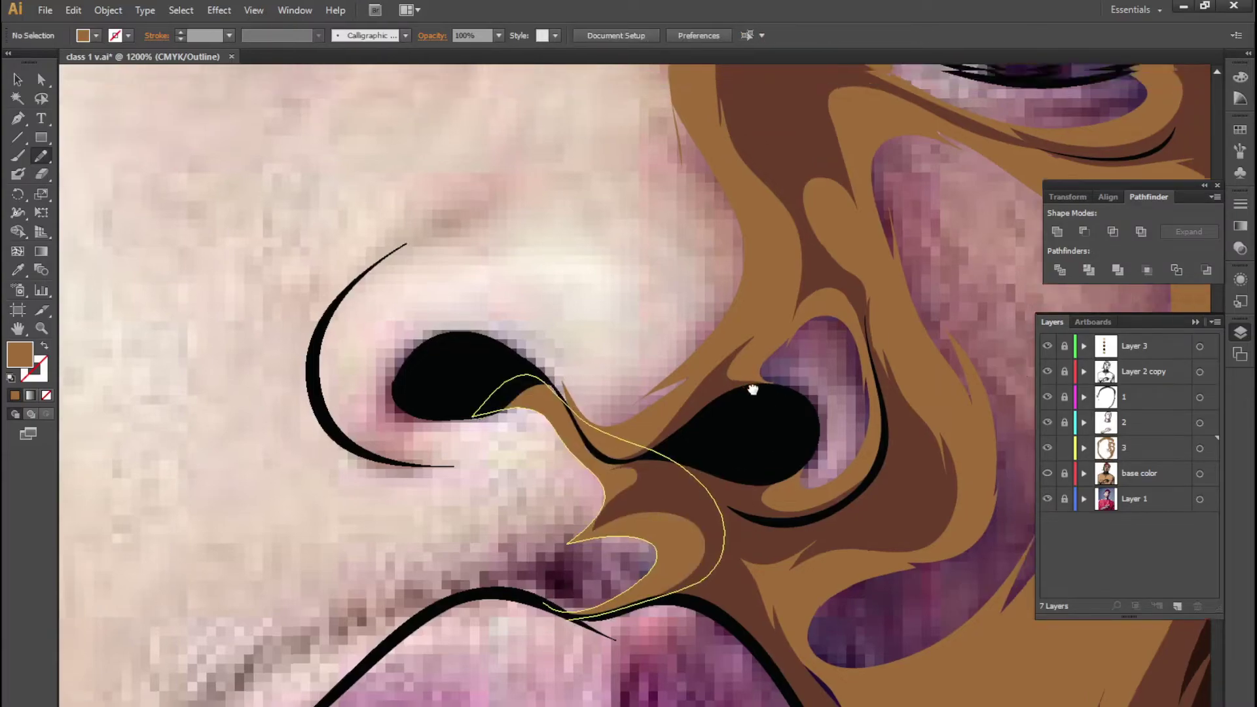
scroll(681, 432, down, 4)
scroll(668, 331, up, 5)
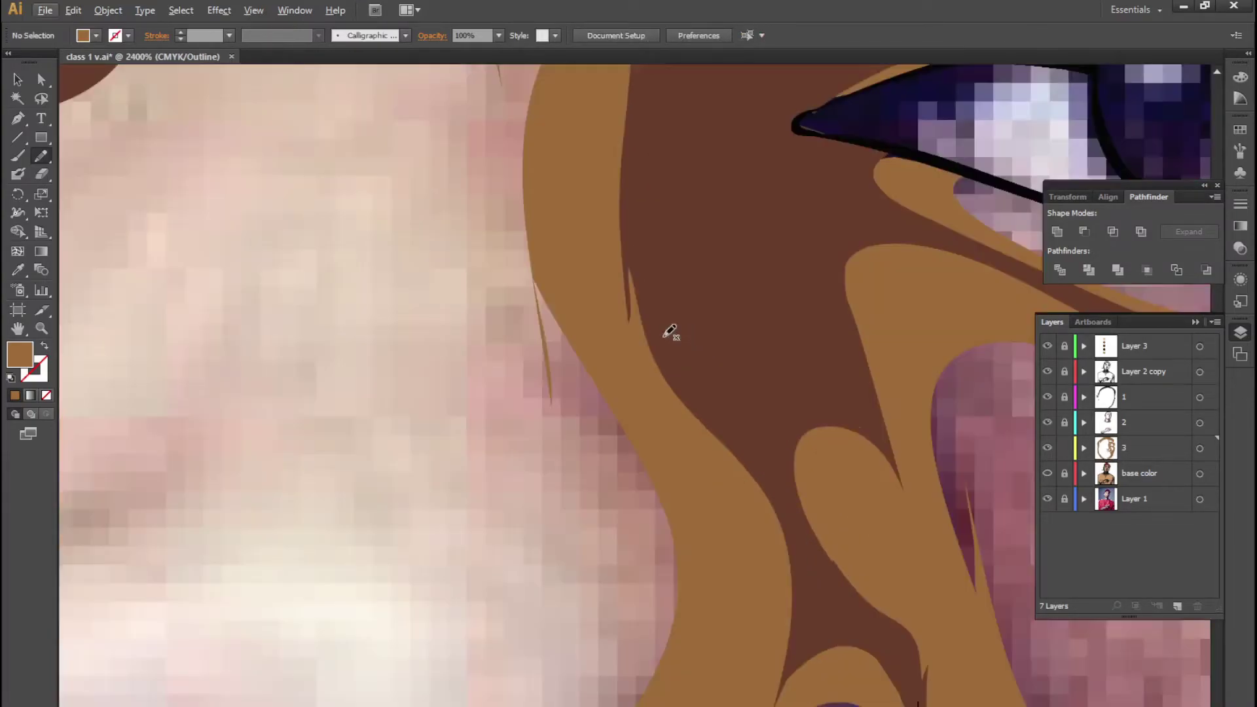
Erase the thin sliver off the new brown shape between nostril and lip
ctrl+click(668, 331)
key(shift+e)
drag(544, 428, 532, 314)
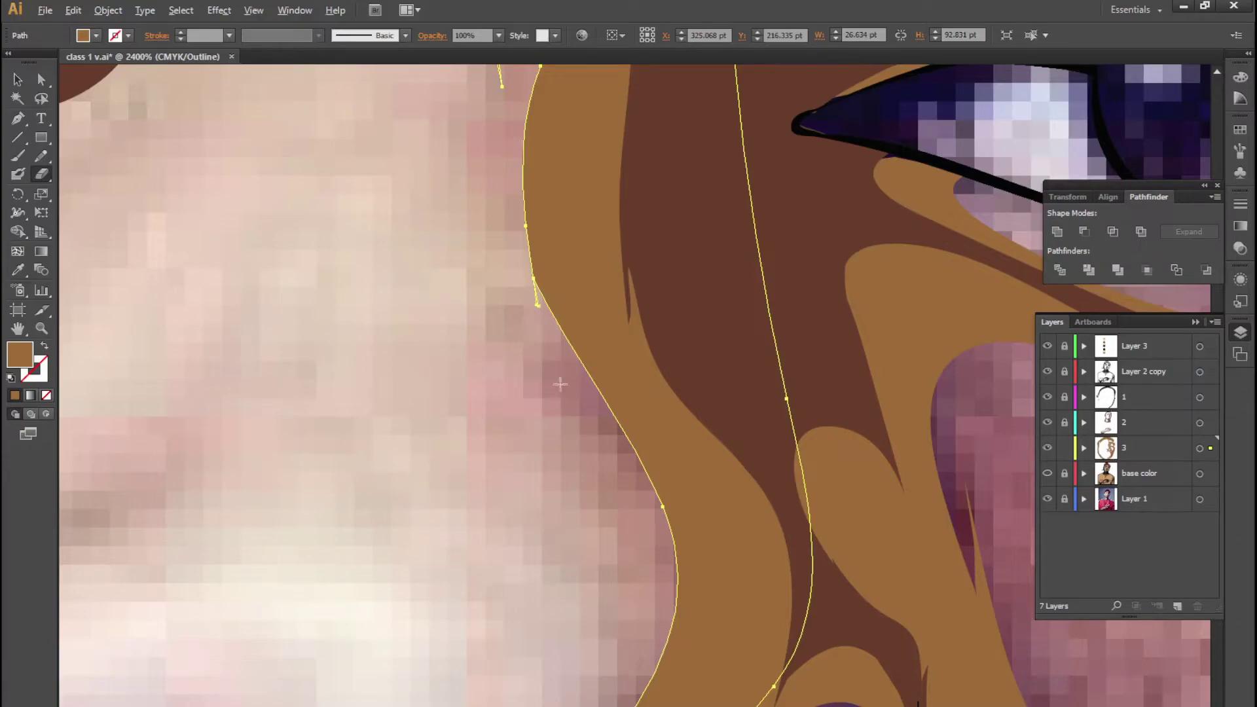
scroll(578, 547, down, 6)
scroll(578, 548, up, 2)
key(shift+b)
Paint brown shading below the lower lip, along the chin and up the lip's right side
mouse_move(427, 569)
mouse_down()
mouse_move(485, 611)
mouse_move(590, 625)
mouse_up()
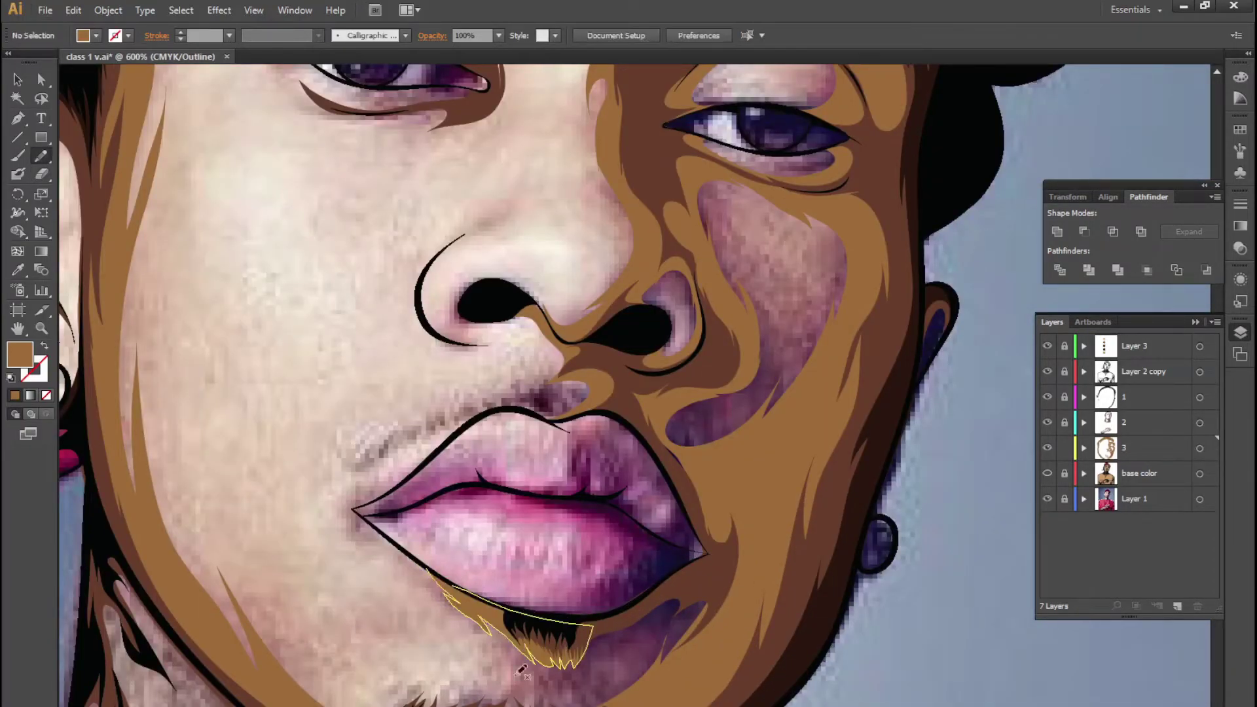
drag(459, 655, 498, 584)
mouse_move(419, 664)
mouse_down()
mouse_move(461, 612)
mouse_move(668, 648)
mouse_up()
drag(700, 569, 760, 494)
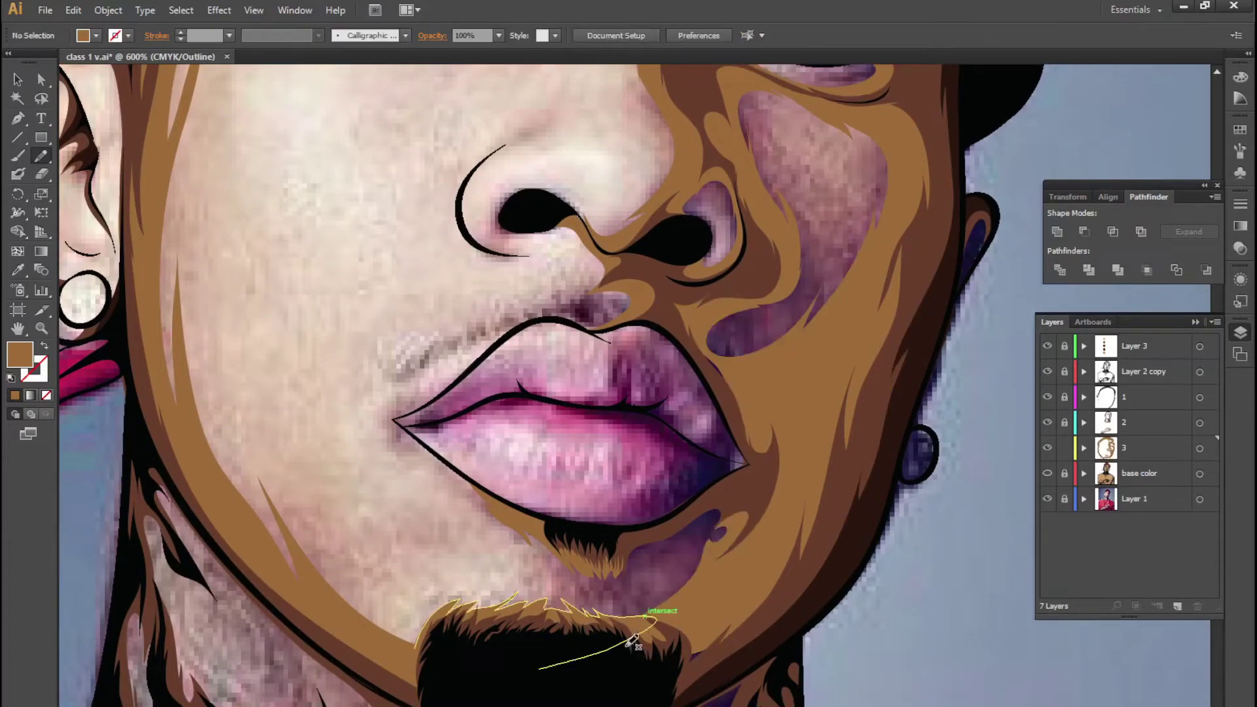
Paint brown shading strokes and a looped shape up the neck, then zoom out
scroll(687, 655, down, 2)
drag(640, 663, 777, 502)
drag(772, 601, 783, 551)
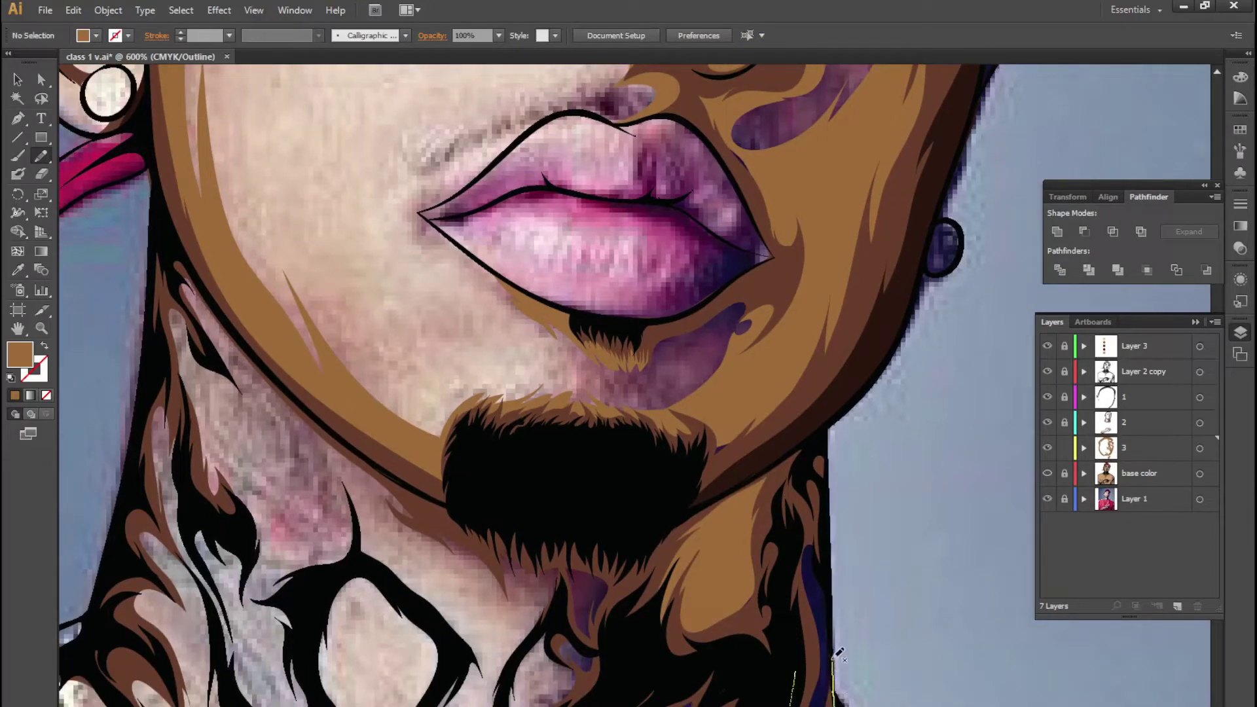
drag(838, 653, 814, 514)
drag(751, 667, 838, 555)
mouse_move(681, 704)
mouse_down()
mouse_move(767, 672)
mouse_move(631, 634)
mouse_up()
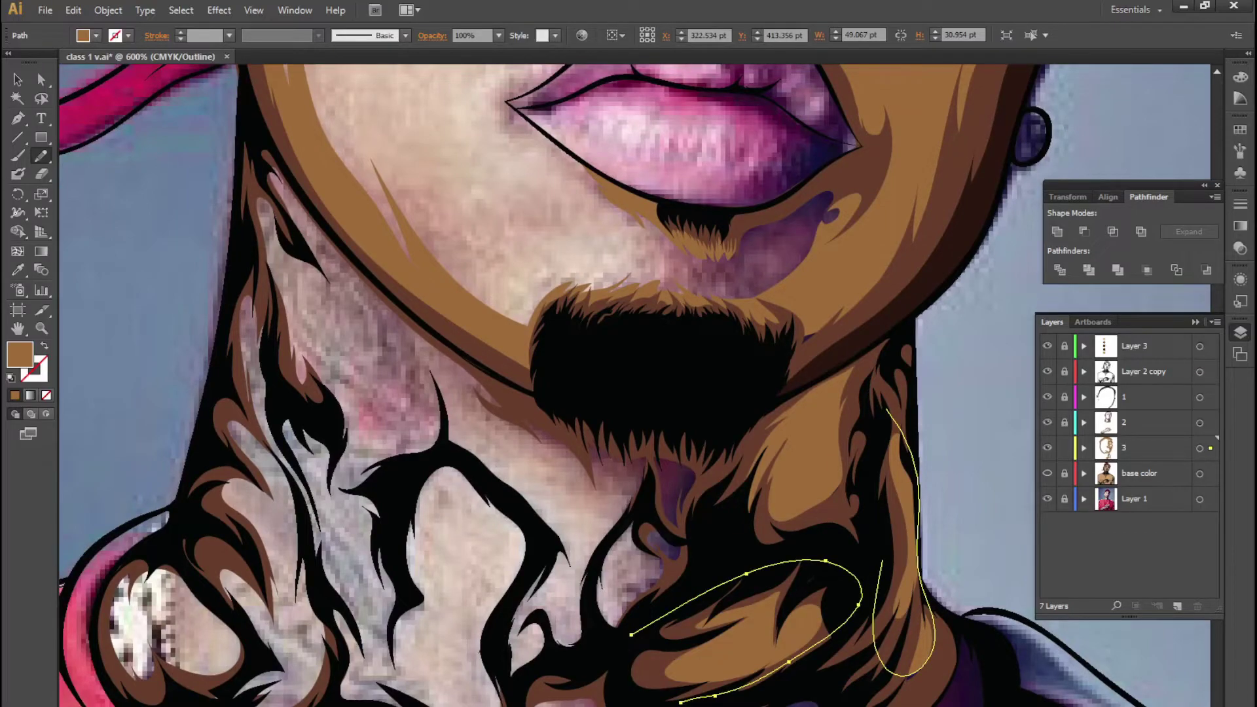
mouse_move(648, 699)
mouse_down()
mouse_move(688, 640)
mouse_move(639, 684)
mouse_move(681, 543)
mouse_up()
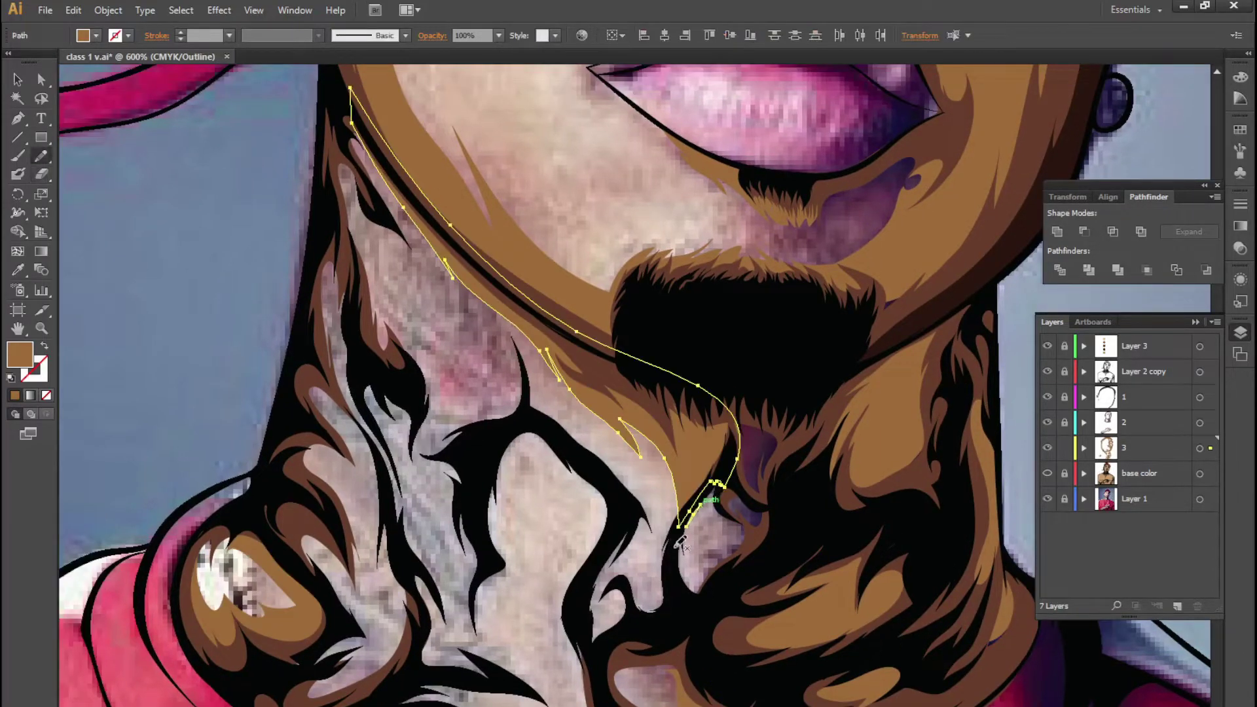
key(ctrl+minus)
key(ctrl+minus)
Hide layer 3's face shading, toggle layer 2's shading off and on to compare, then zoom toward the ear
scroll(897, 390, up, 2)
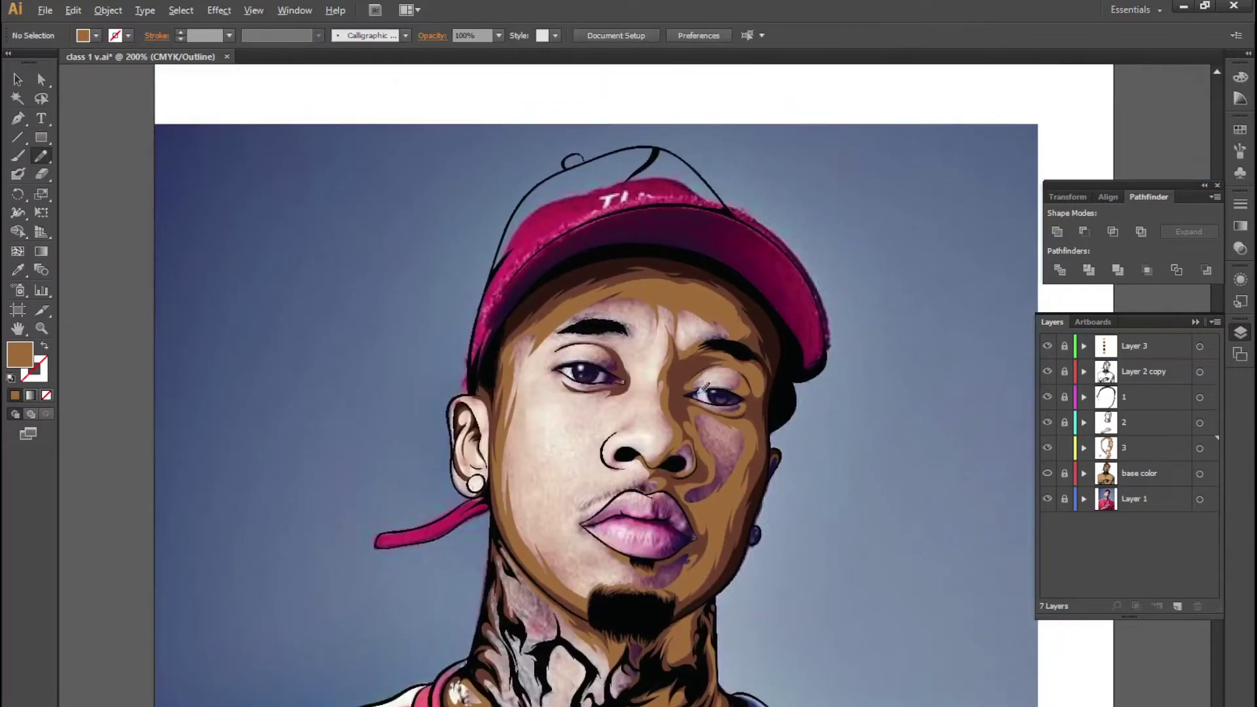
scroll(706, 386, up, 1)
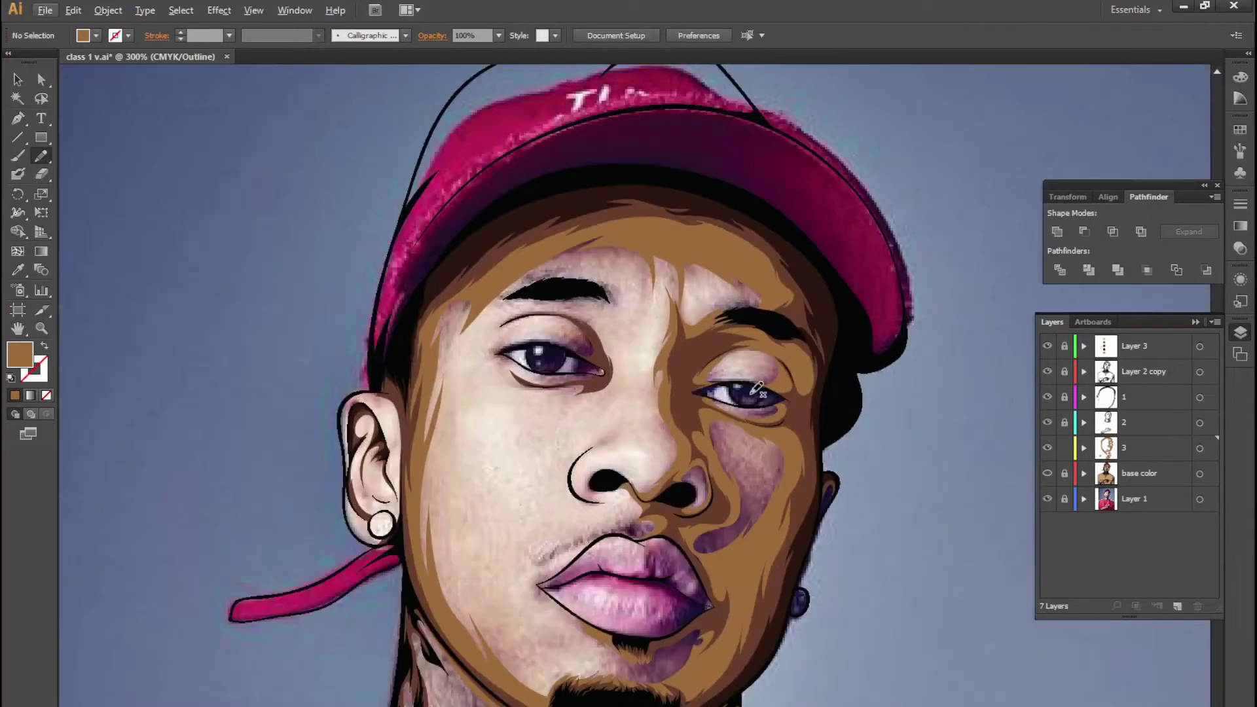
click(1047, 448)
click(1047, 422)
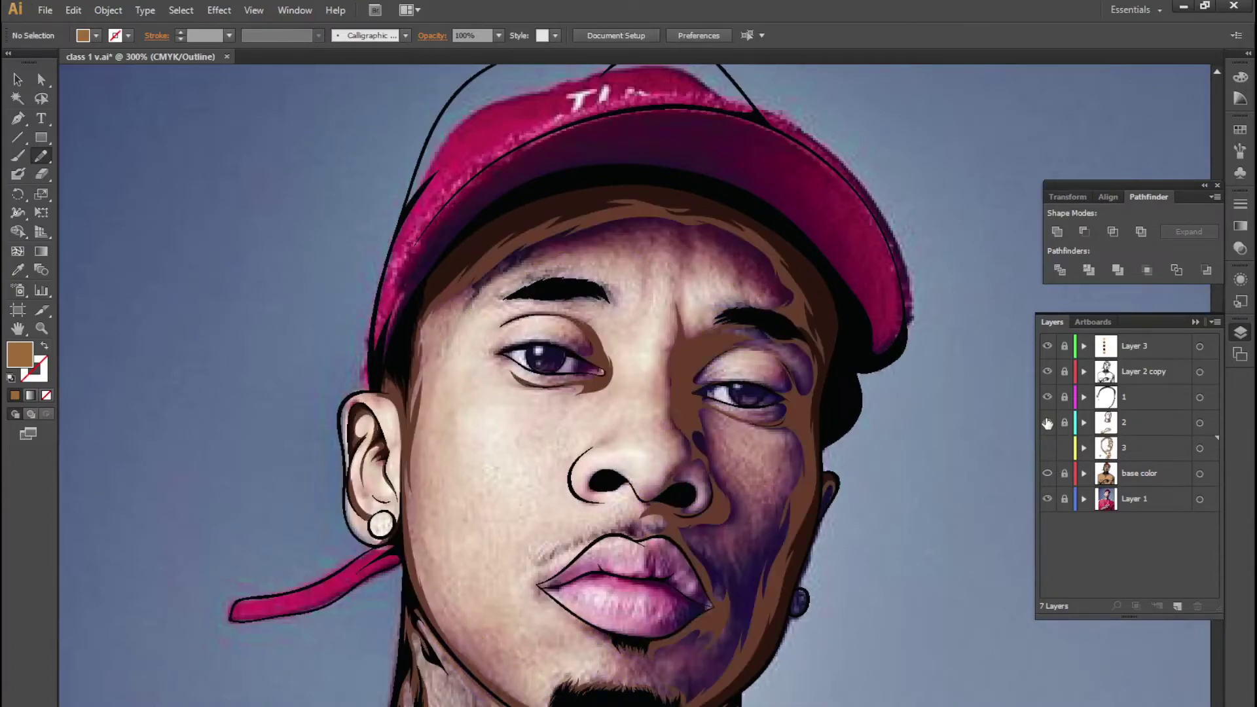
click(1047, 423)
click(1049, 423)
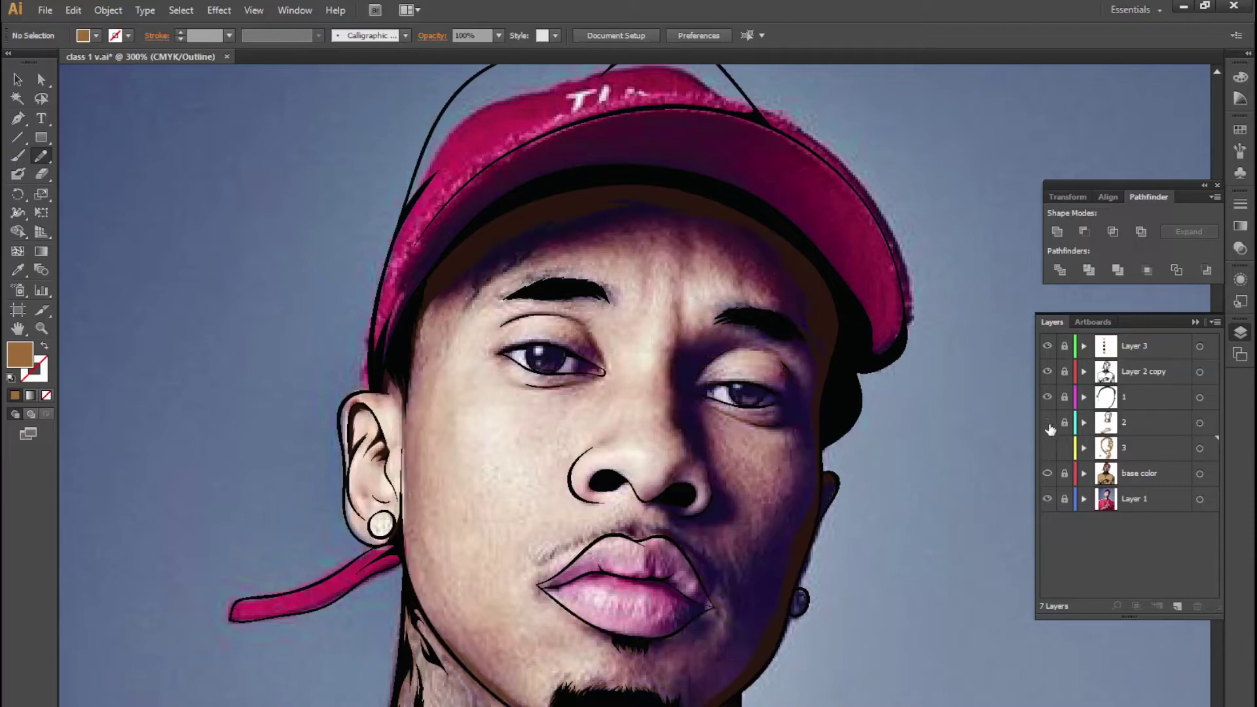
click(1047, 423)
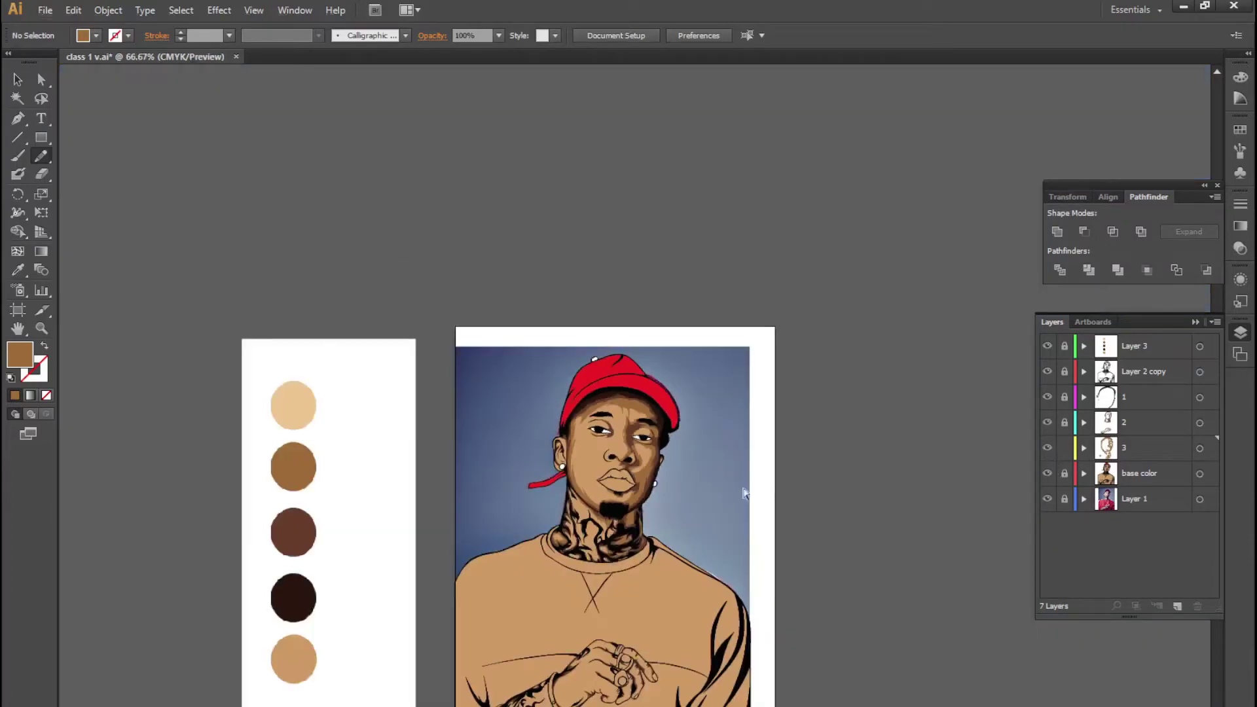
scroll(619, 433, up, 2)
scroll(557, 446, up, 3)
scroll(466, 465, up, 3)
Undo the stray inner-ear strokes and set the base colour layer to Outline
scroll(466, 465, up, 1)
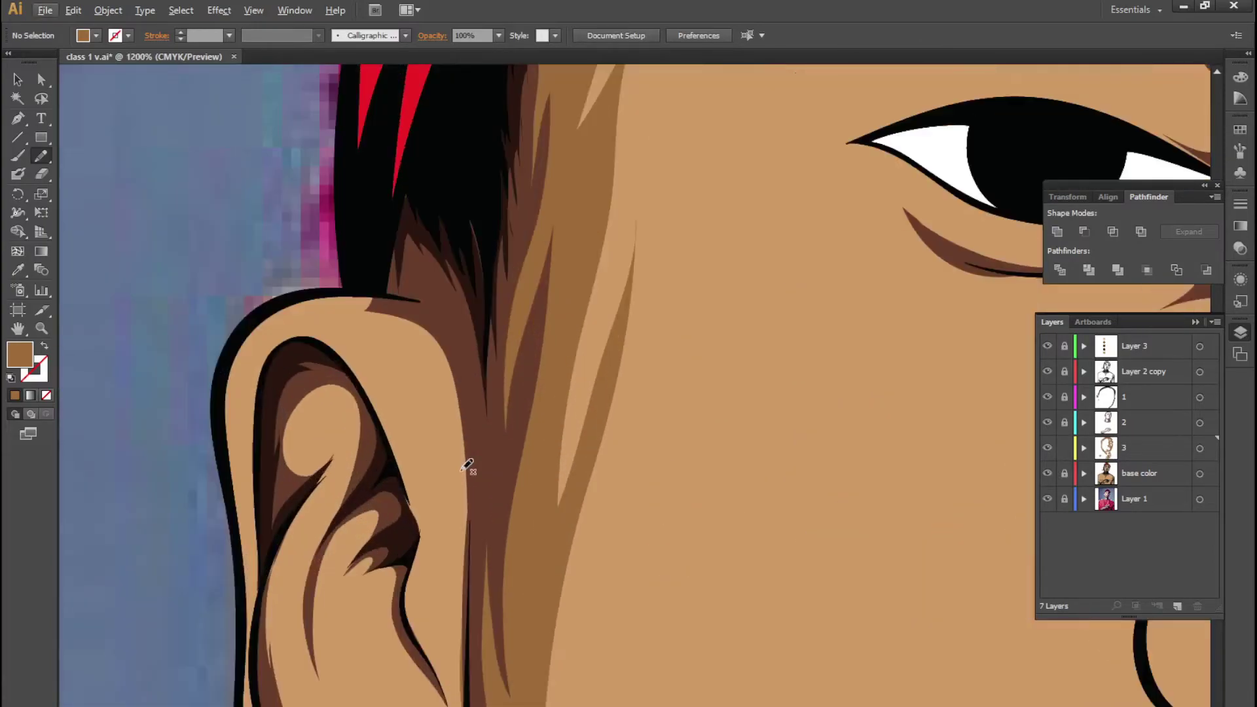
drag(356, 466, 311, 482)
key(ctrl+z)
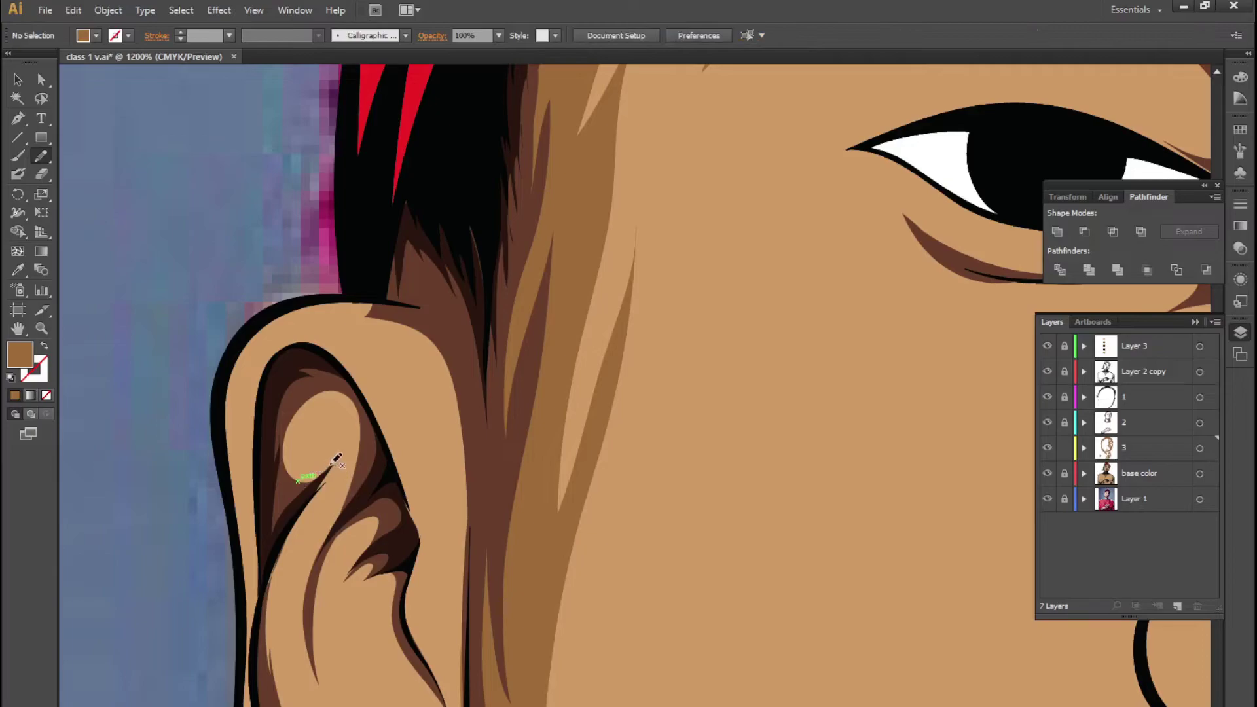
drag(357, 437, 358, 440)
key(ctrl+z)
ctrl+click(1047, 474)
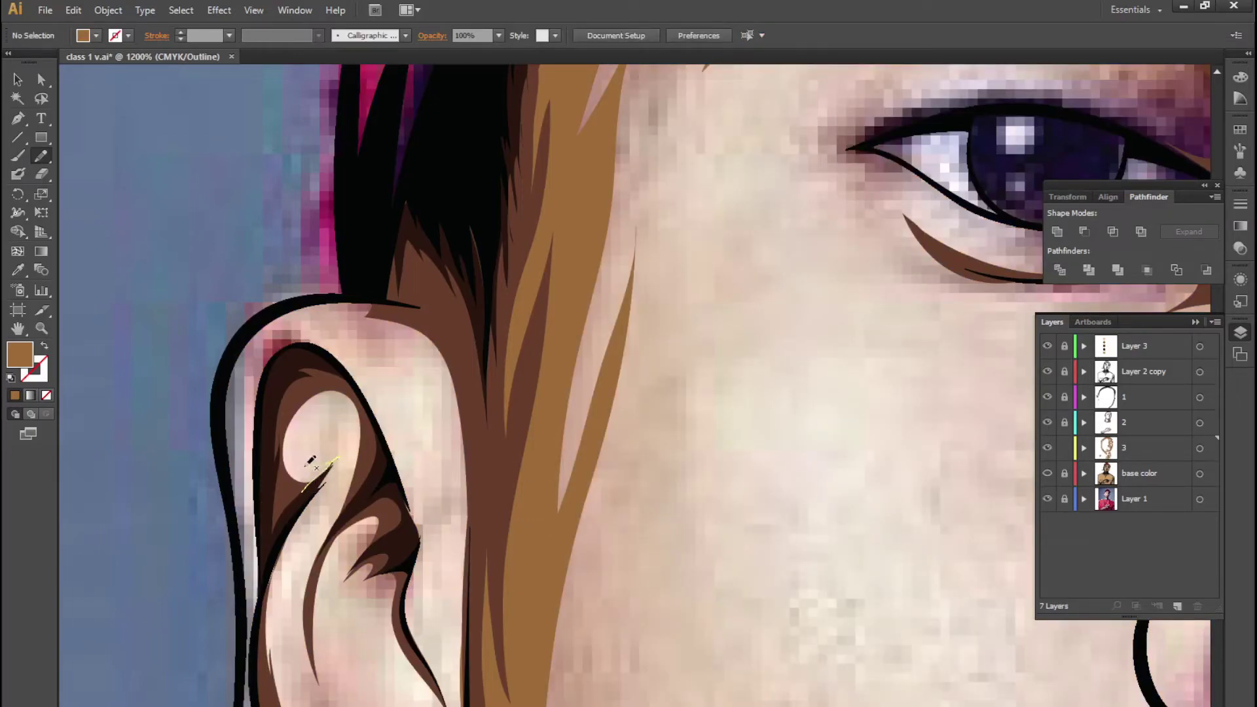
Draw a tan swirl highlight at the top of the inner ear
drag(359, 480, 358, 426)
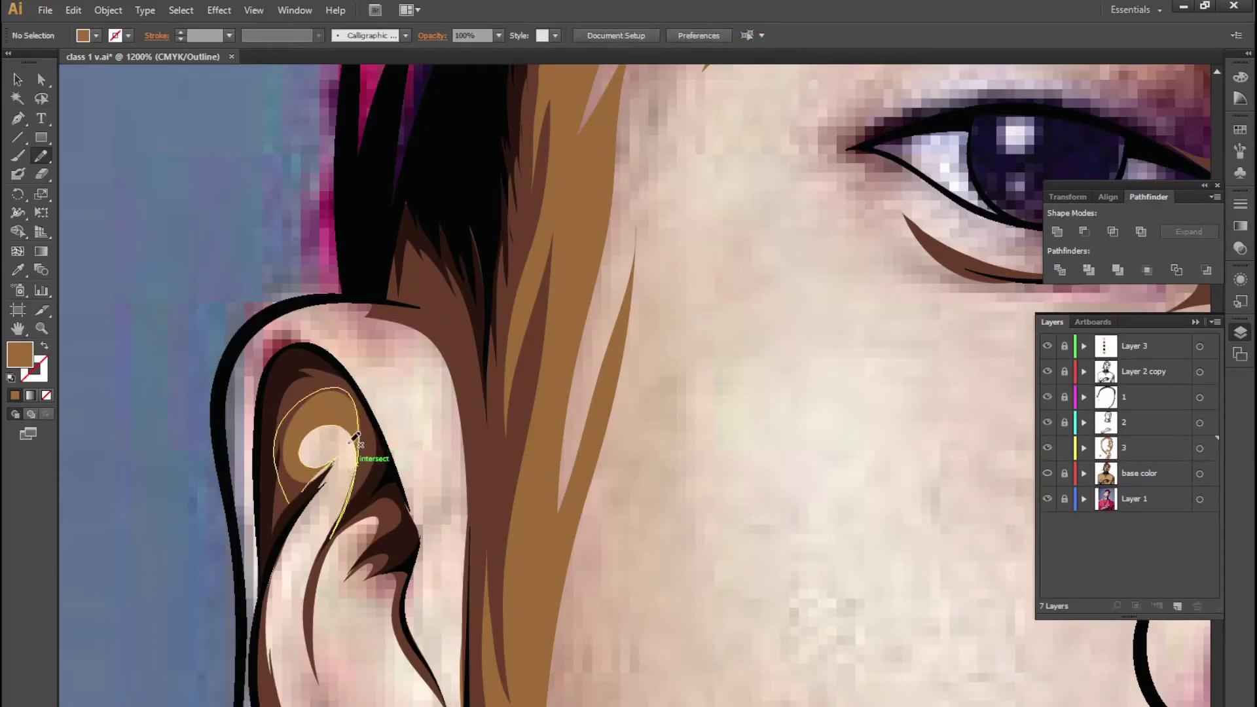
drag(306, 602, 344, 468)
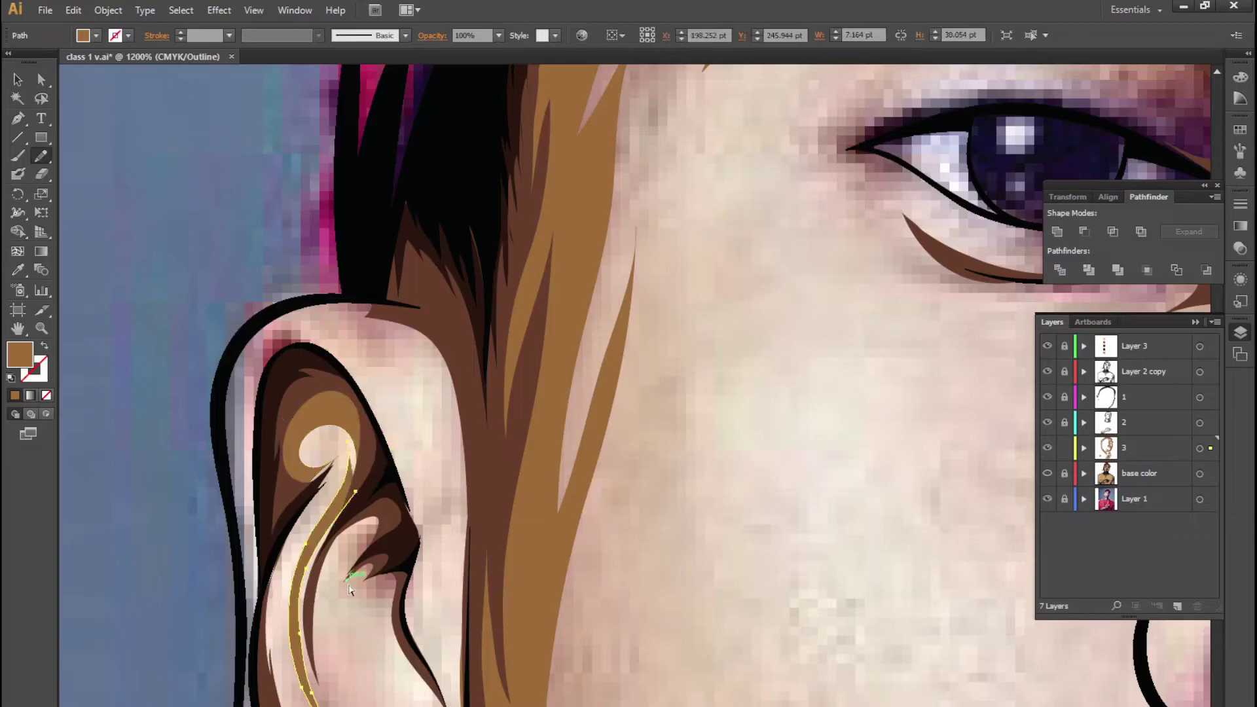
key(ctrl+z)
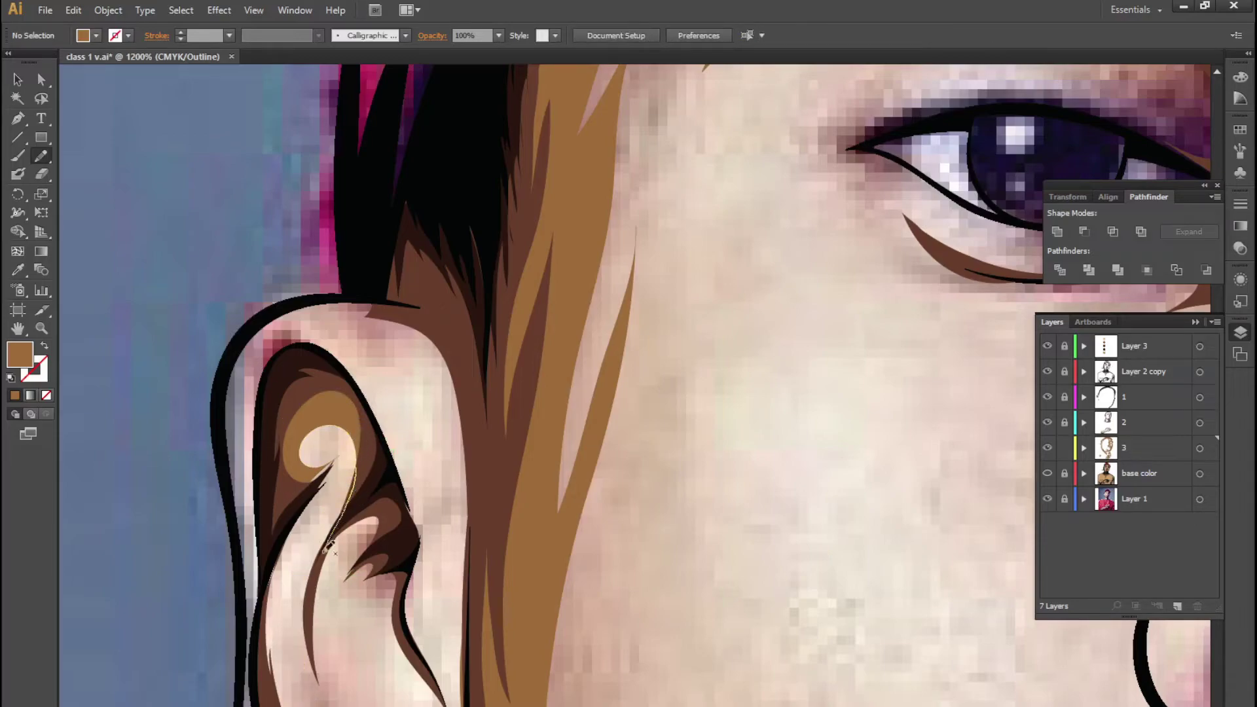
key(ctrl+z)
Add thin tan shading shapes curving down from the swirl along the ear's inner and left edge
mouse_move(351, 432)
mouse_down()
mouse_move(324, 698)
mouse_move(314, 674)
mouse_up()
mouse_move(320, 568)
mouse_down()
mouse_move(362, 553)
mouse_move(341, 577)
mouse_move(357, 580)
mouse_up()
key(ctrl+z)
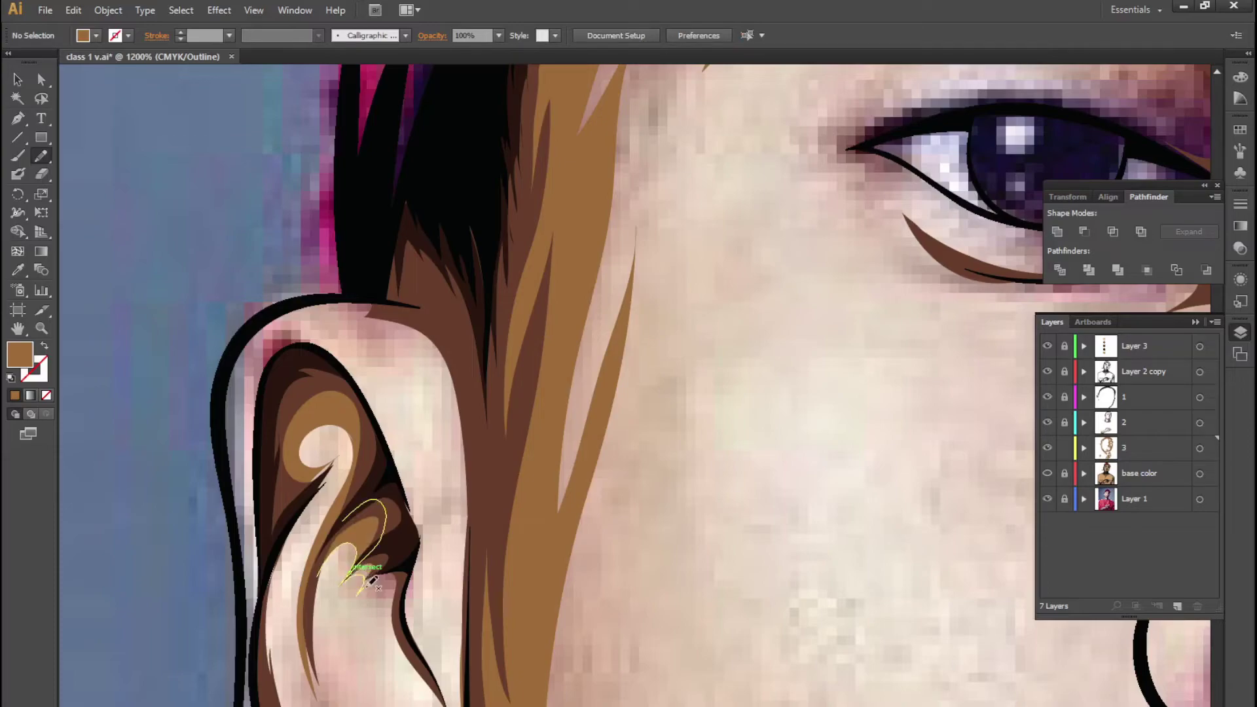
drag(414, 640, 413, 645)
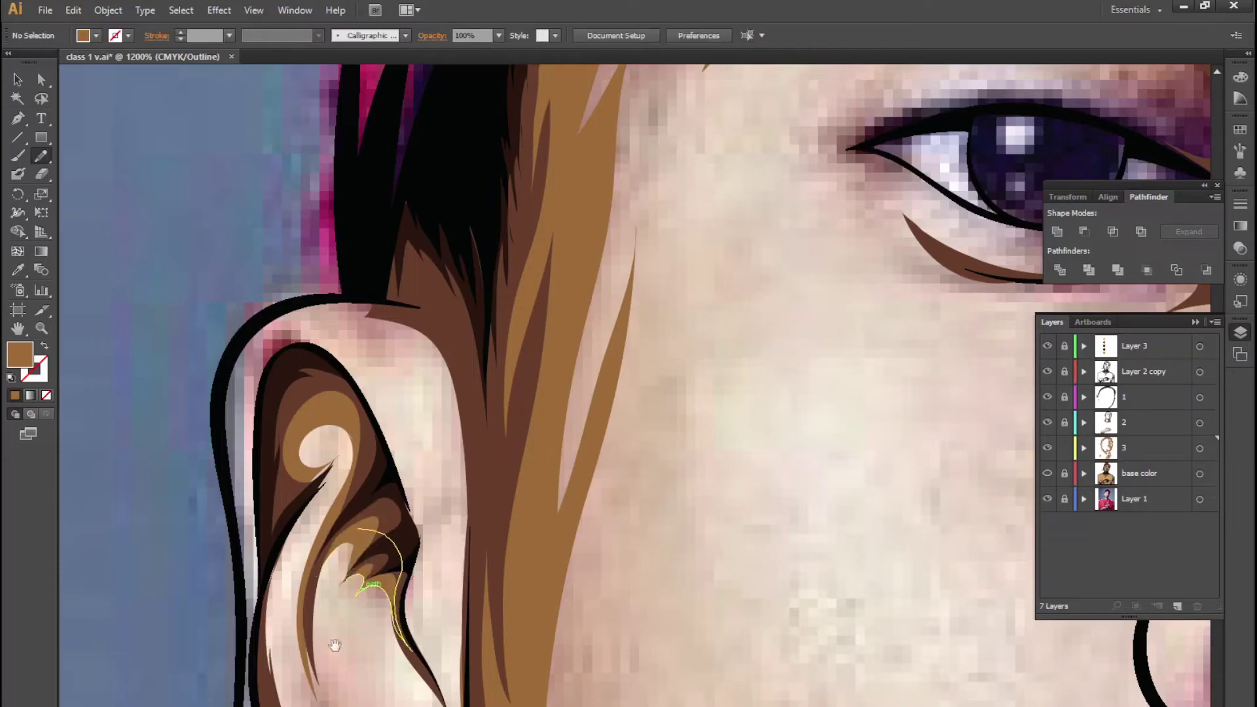
scroll(324, 550, down, 3)
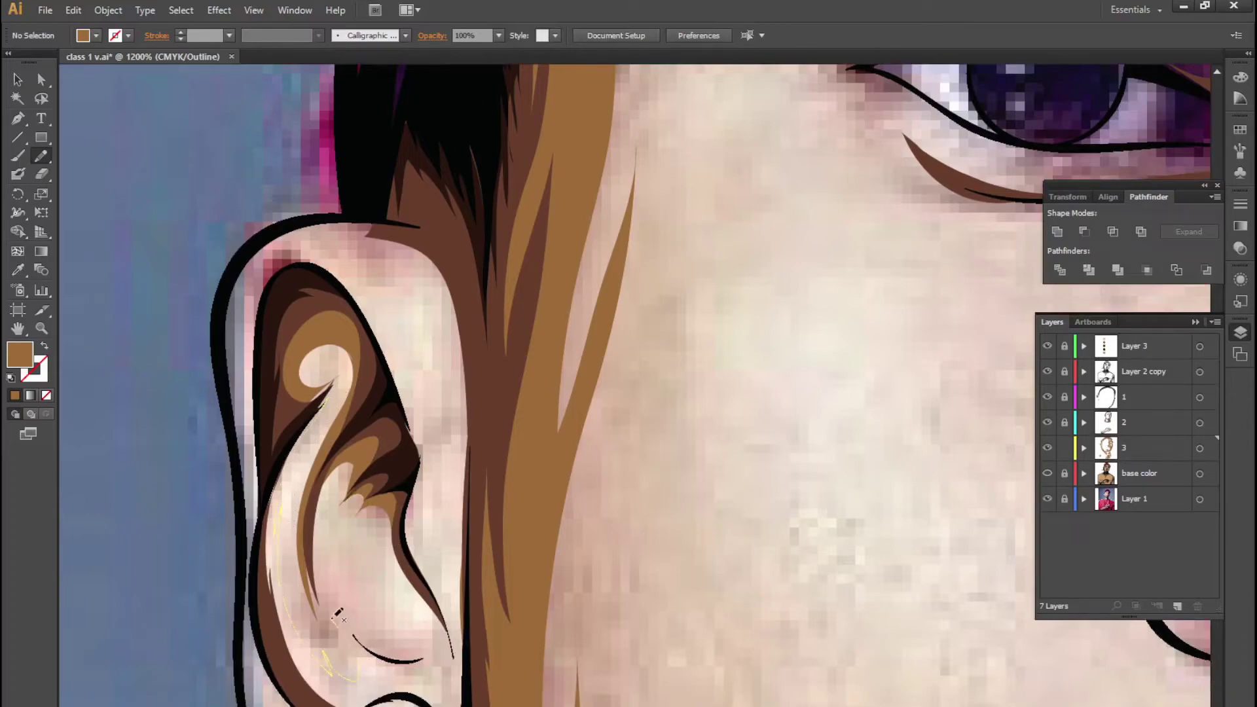
drag(306, 706, 272, 613)
drag(273, 488, 275, 490)
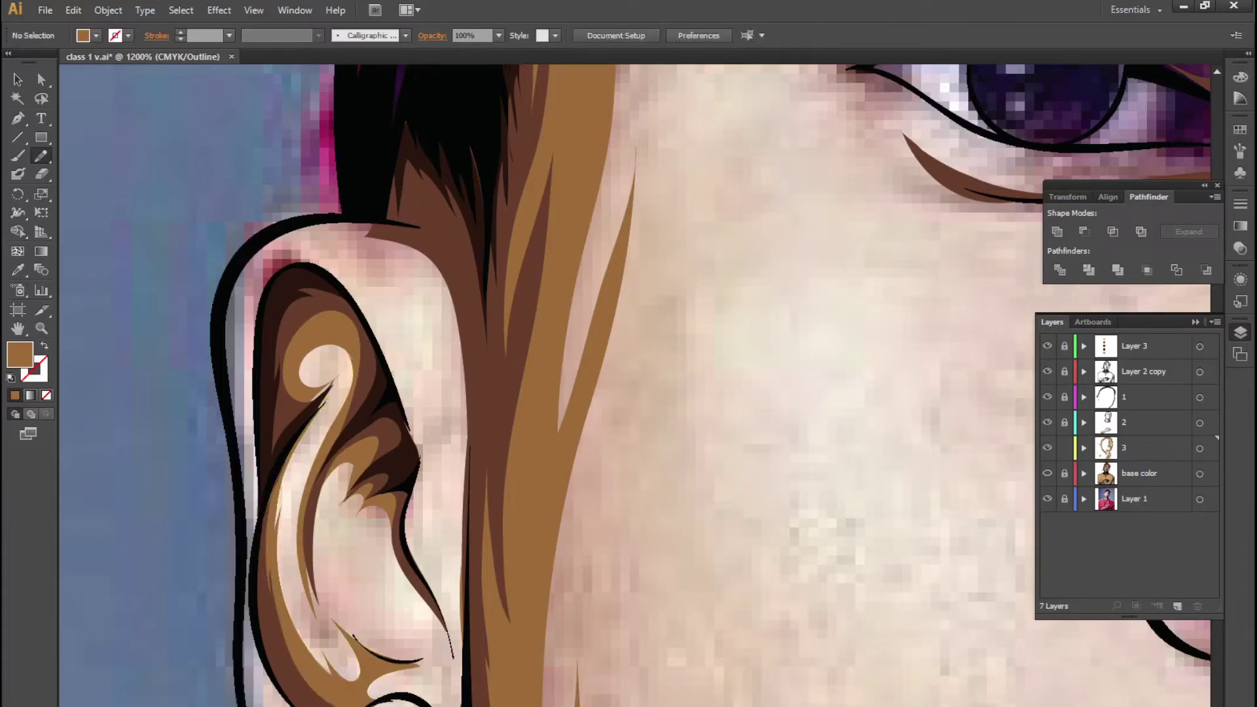
drag(271, 471, 366, 702)
scroll(372, 694, down, 5)
Paint a brown shadow shape closing at the left eye's outer corner
scroll(299, 470, up, 2)
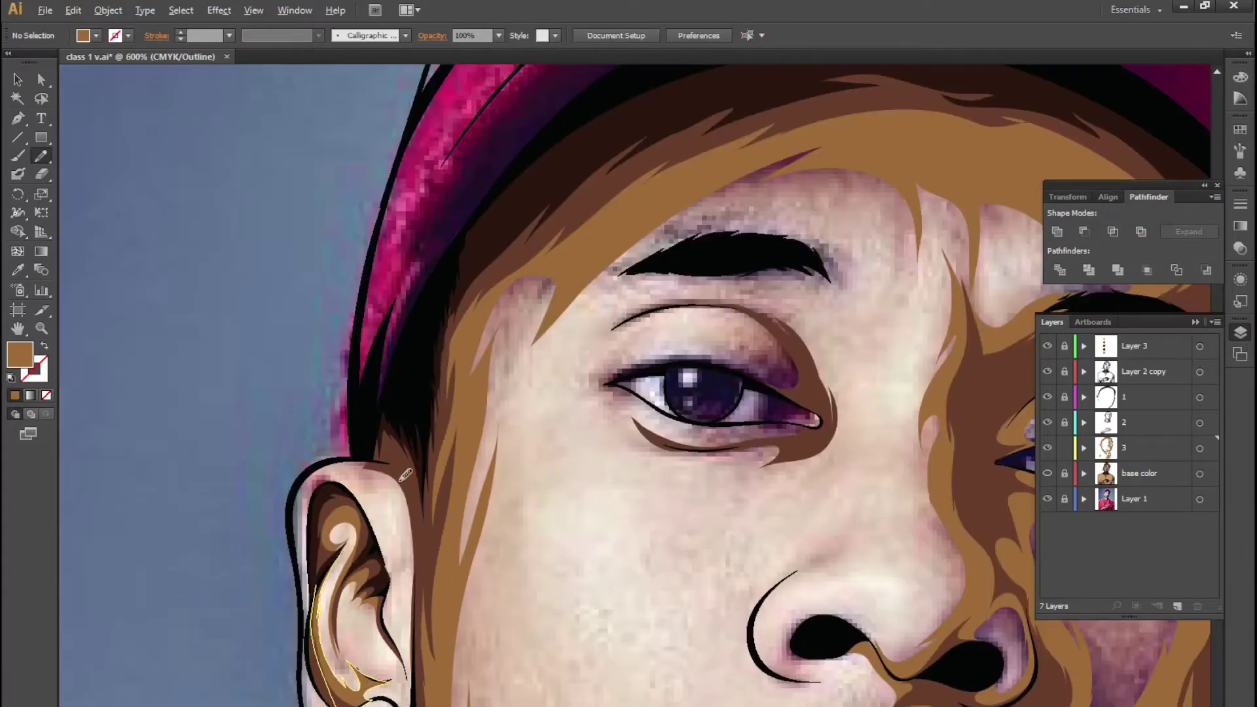
scroll(300, 470, up, 4)
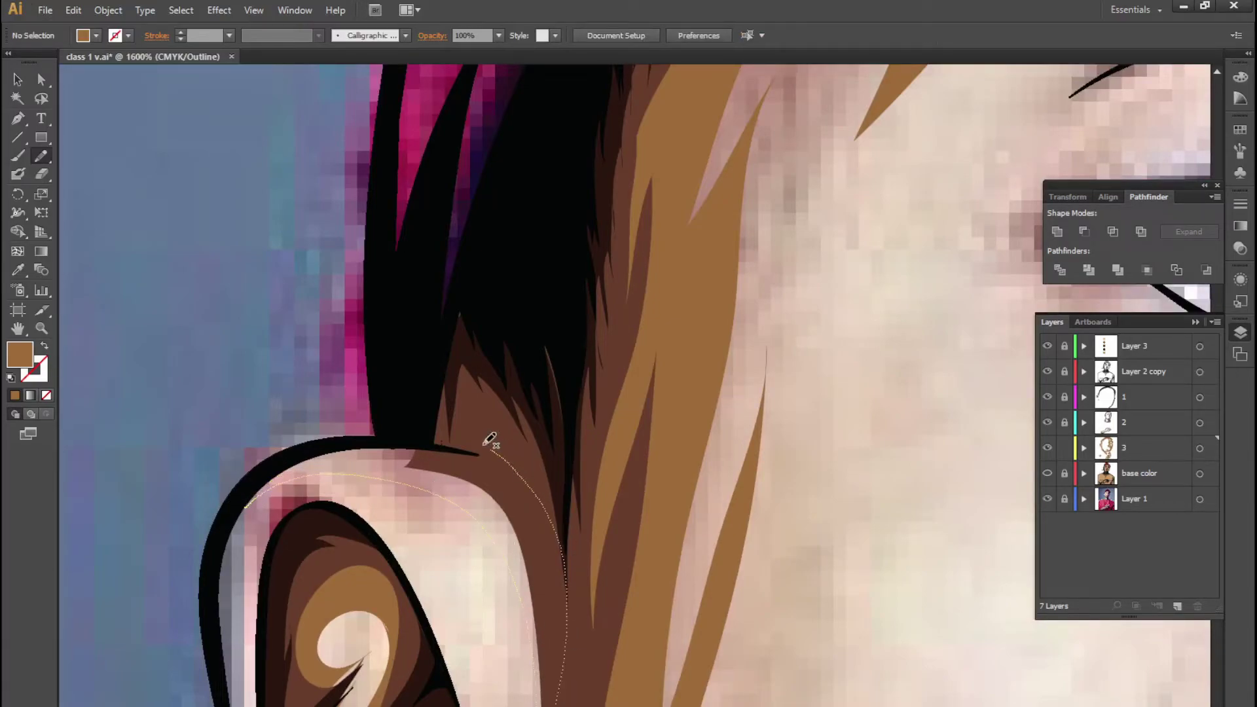
drag(569, 558, 281, 452)
scroll(542, 410, down, 4)
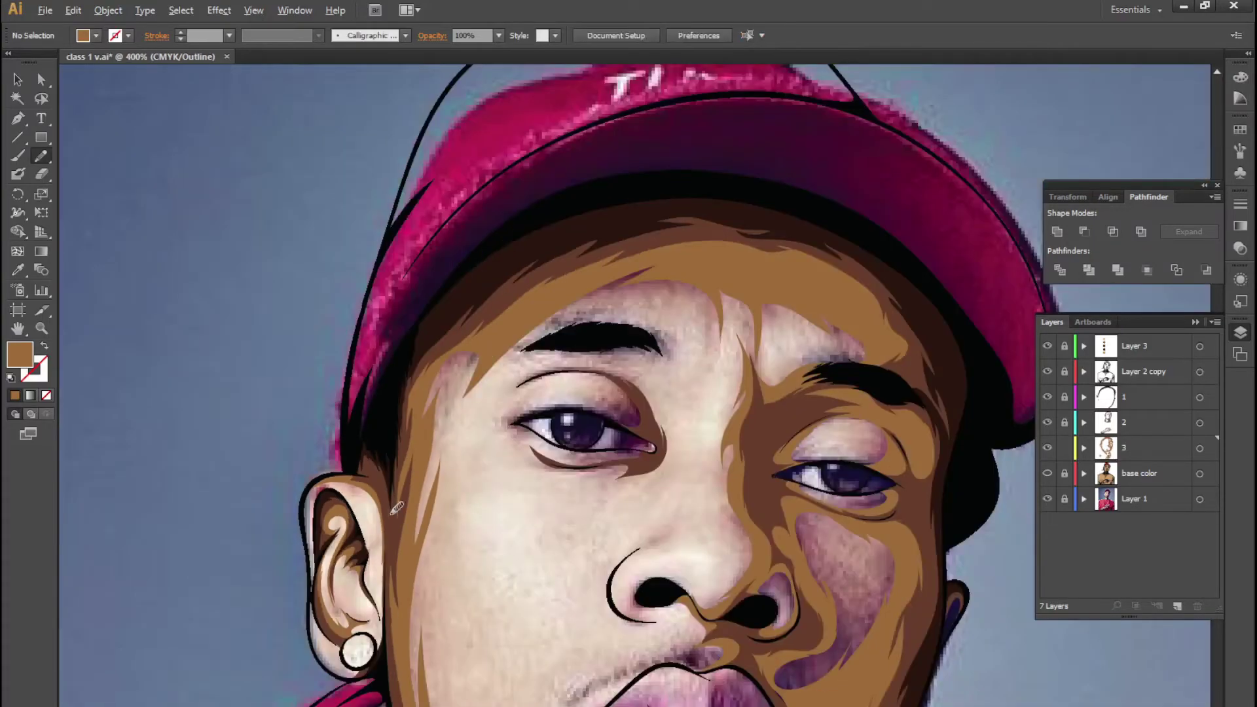
scroll(543, 410, down, 2)
scroll(543, 410, up, 3)
scroll(543, 410, up, 1)
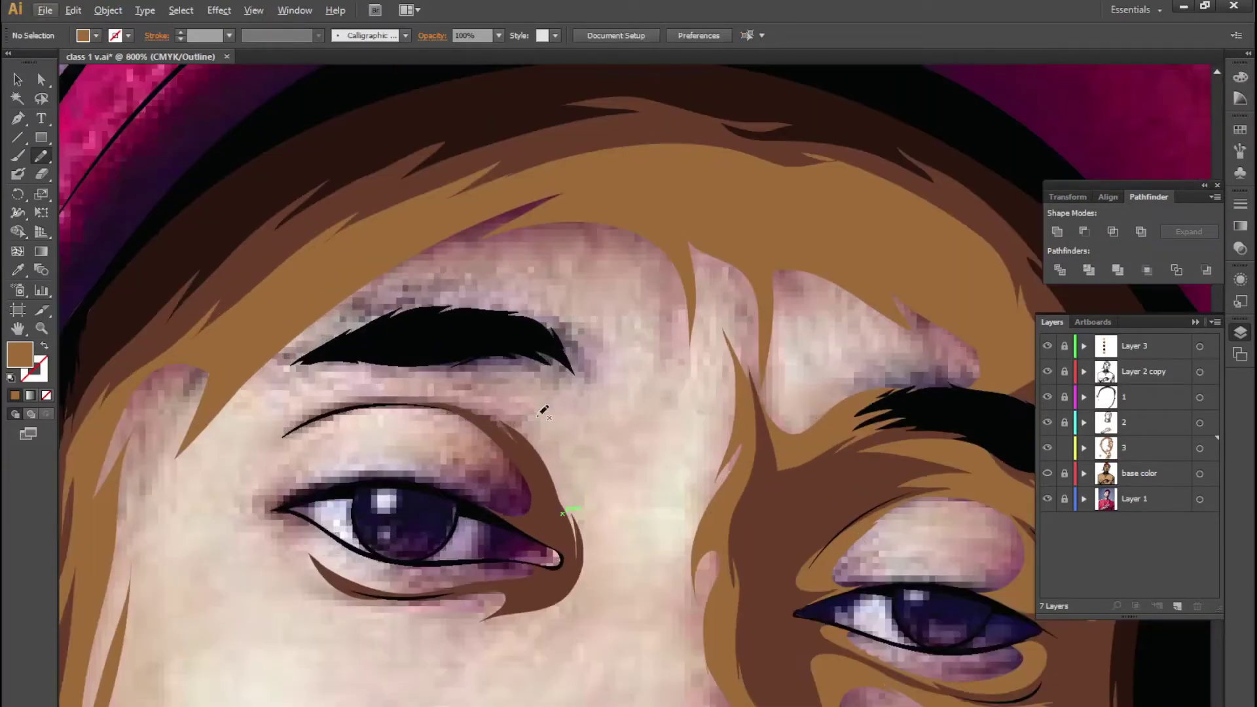
scroll(506, 406, down, 2)
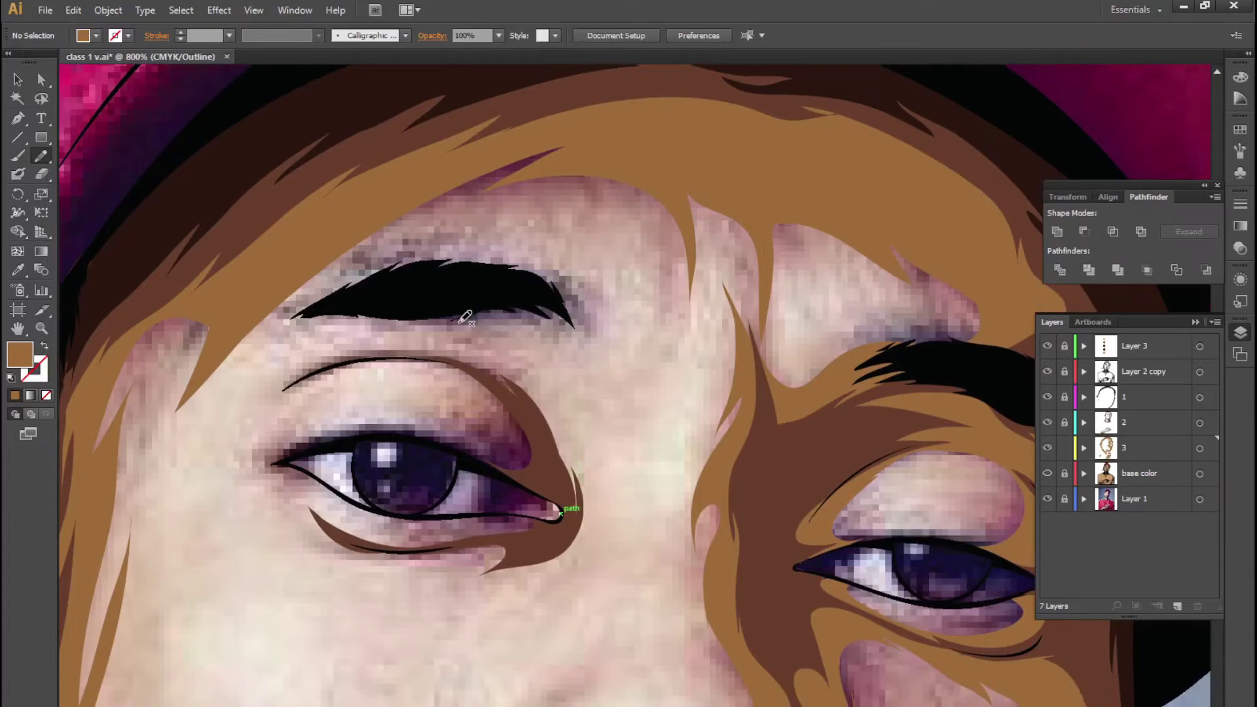
drag(589, 412, 592, 492)
Draw a brown shadow shape beneath the left nostril
scroll(513, 665, down, 5)
mouse_move(523, 605)
mouse_down()
mouse_move(488, 619)
mouse_move(549, 512)
mouse_move(550, 441)
mouse_up()
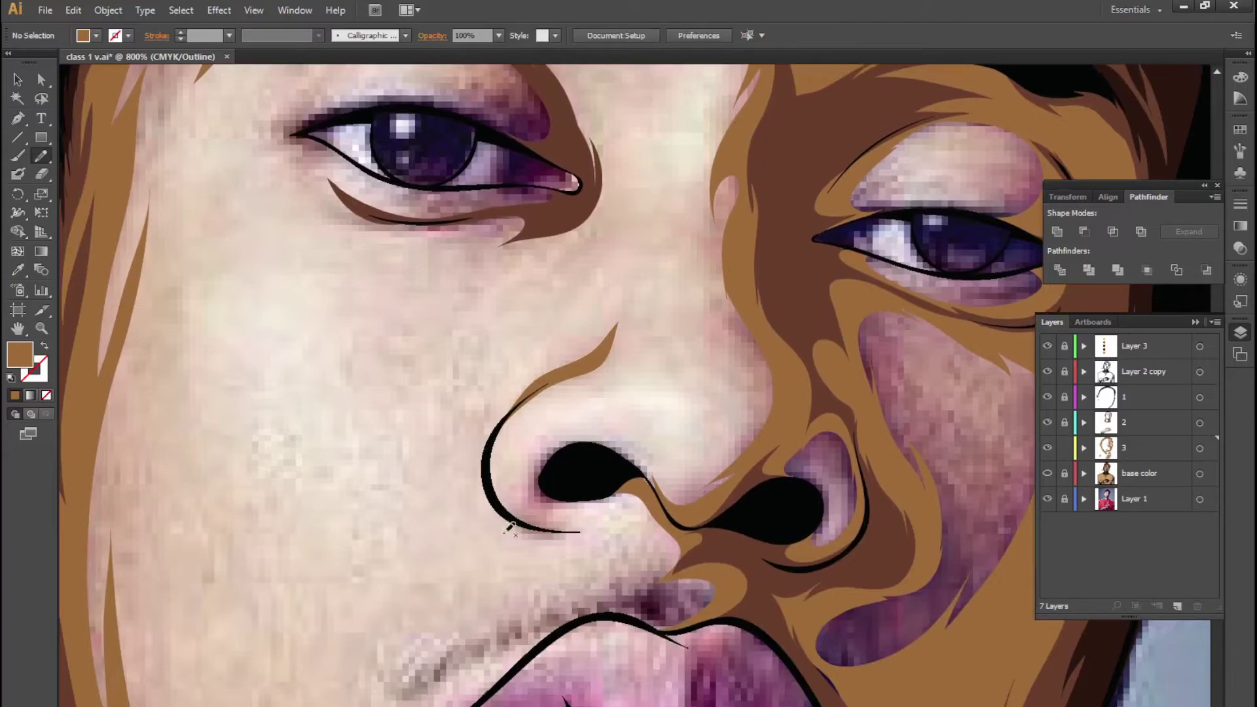
drag(574, 533, 510, 508)
drag(605, 547, 550, 534)
scroll(550, 531, down, 1)
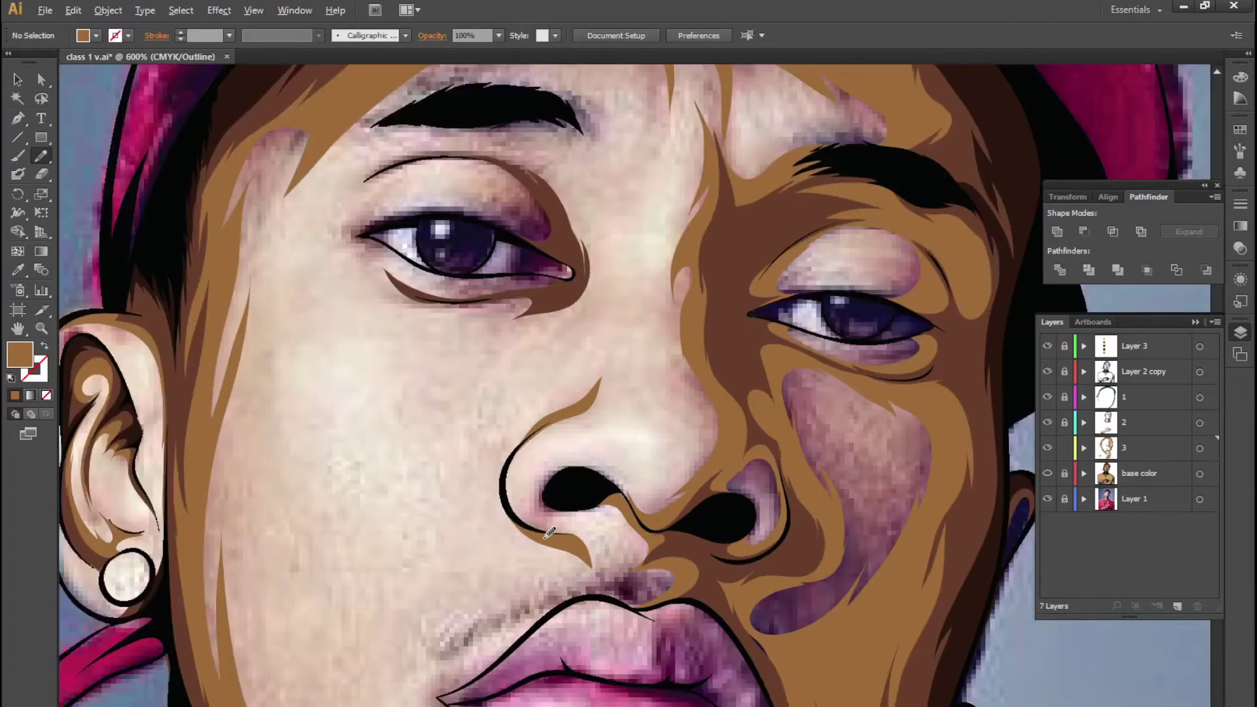
scroll(589, 491, down, 2)
scroll(615, 454, up, 2)
scroll(491, 378, up, 1)
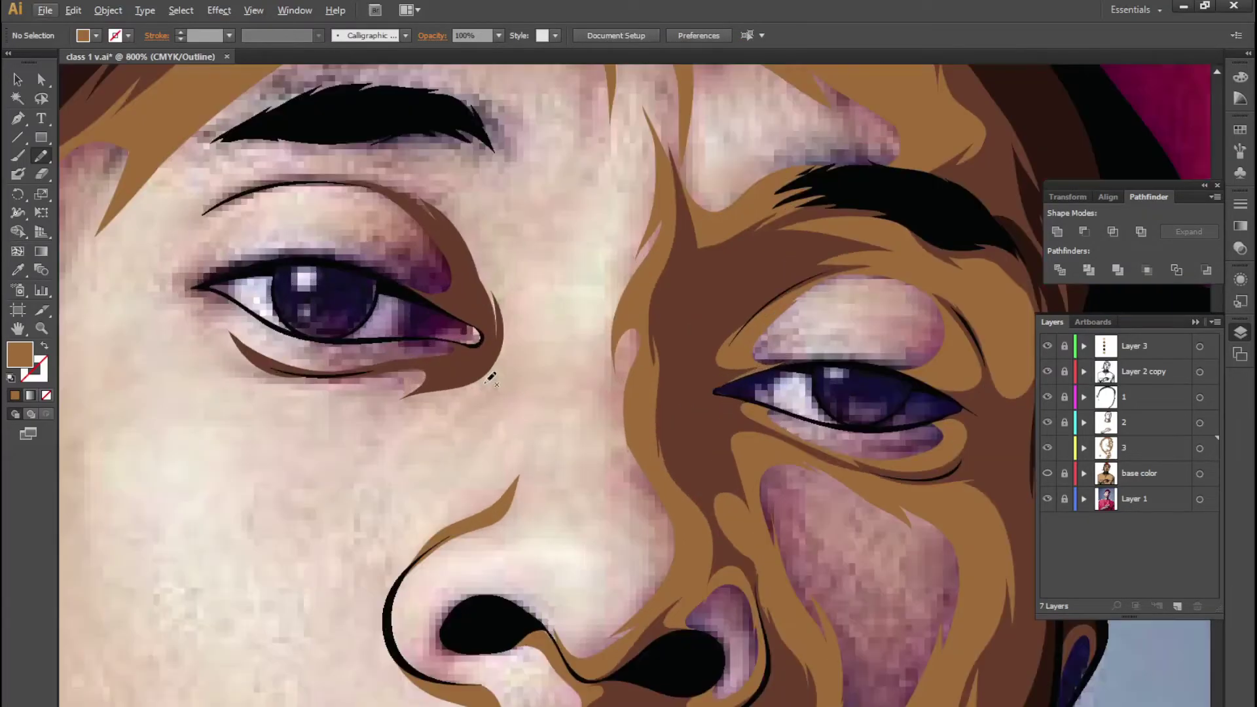
Trace brown shadows along the left eye's upper crease and lower lid, then deselect
drag(484, 383, 498, 464)
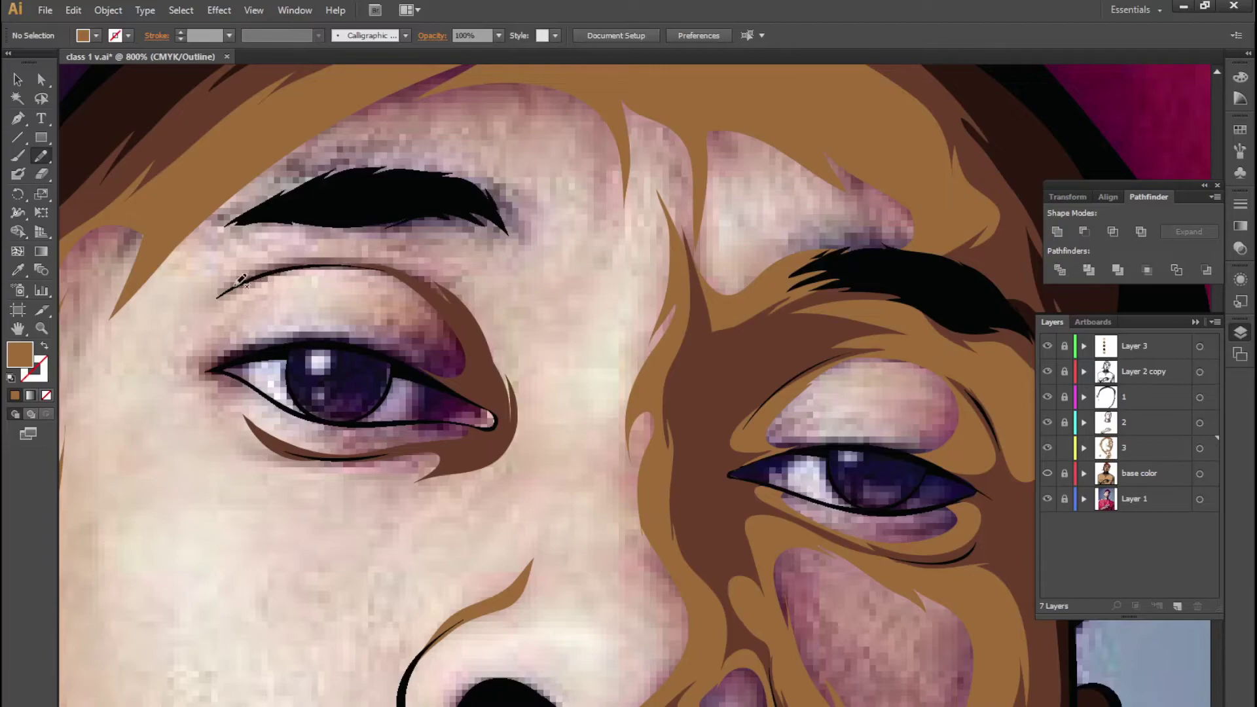
drag(231, 282, 462, 275)
mouse_move(410, 461)
mouse_down()
mouse_move(267, 426)
mouse_move(462, 378)
mouse_move(221, 233)
mouse_up()
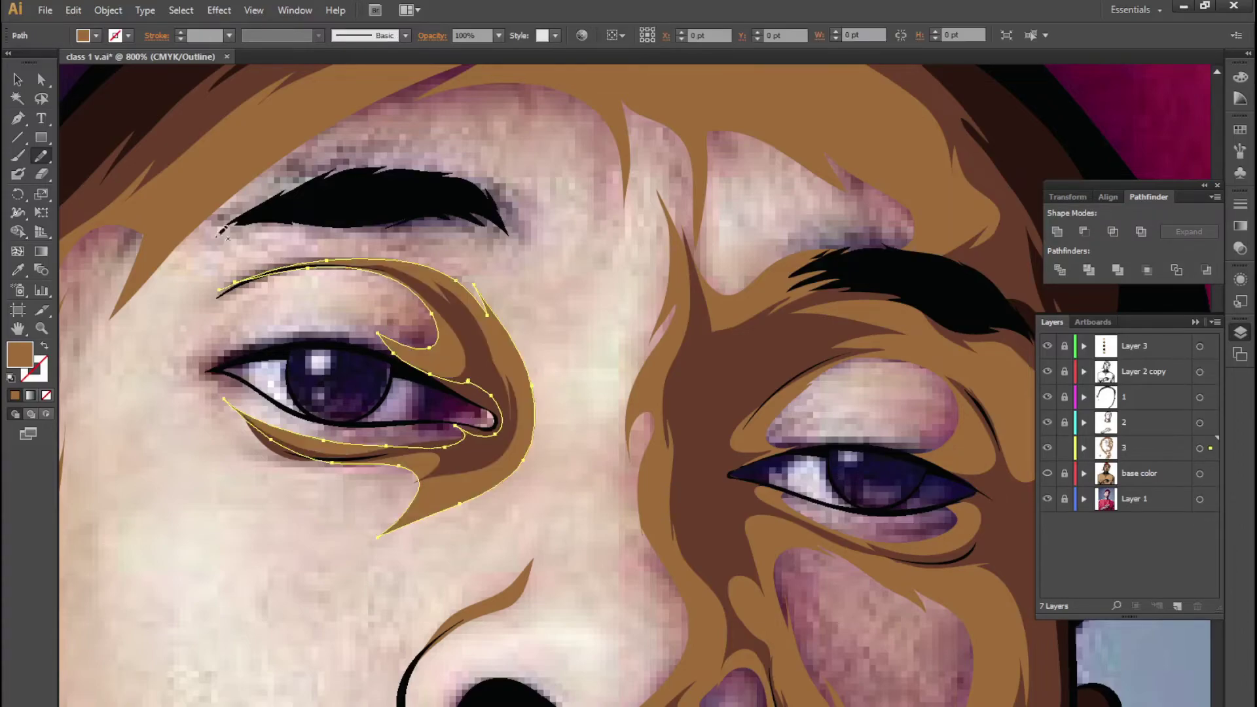
key(ctrl+shift+a)
Return to full-colour preview, zoom out to the face, and trace a shading stroke along the left nostril
key(ctrl+y)
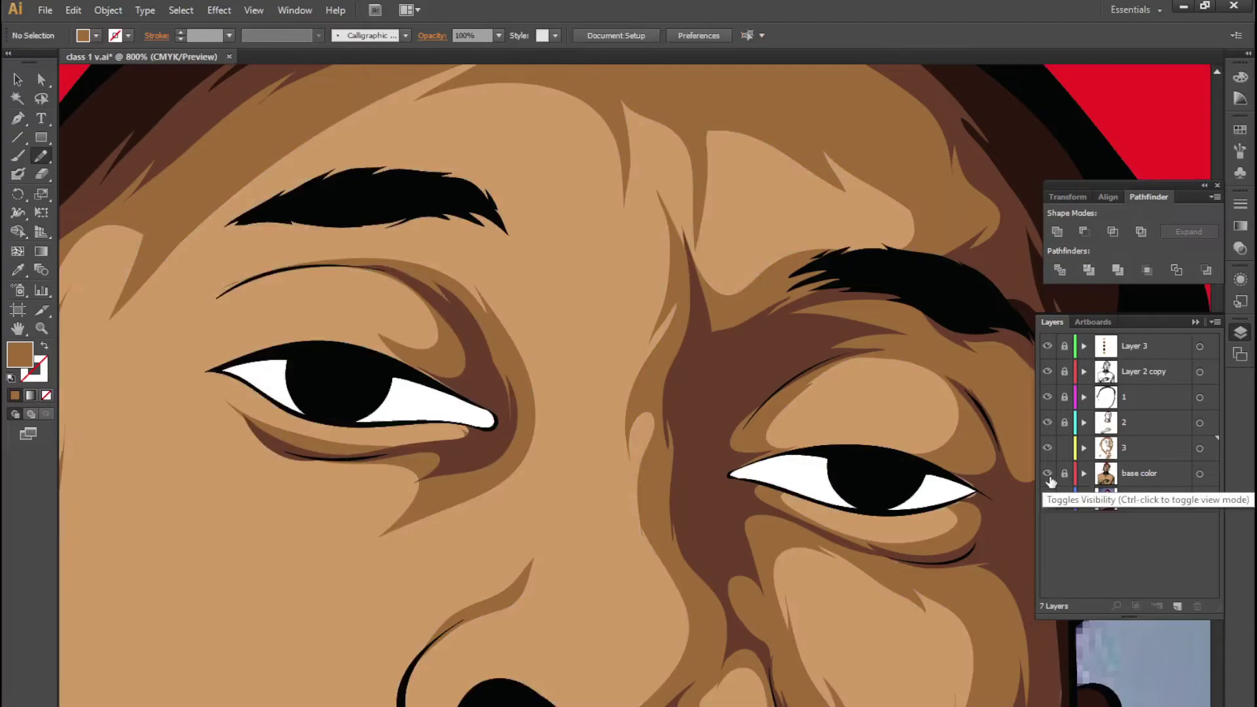
key(ctrl+minus)
key(ctrl+minus)
key(ctrl+minus)
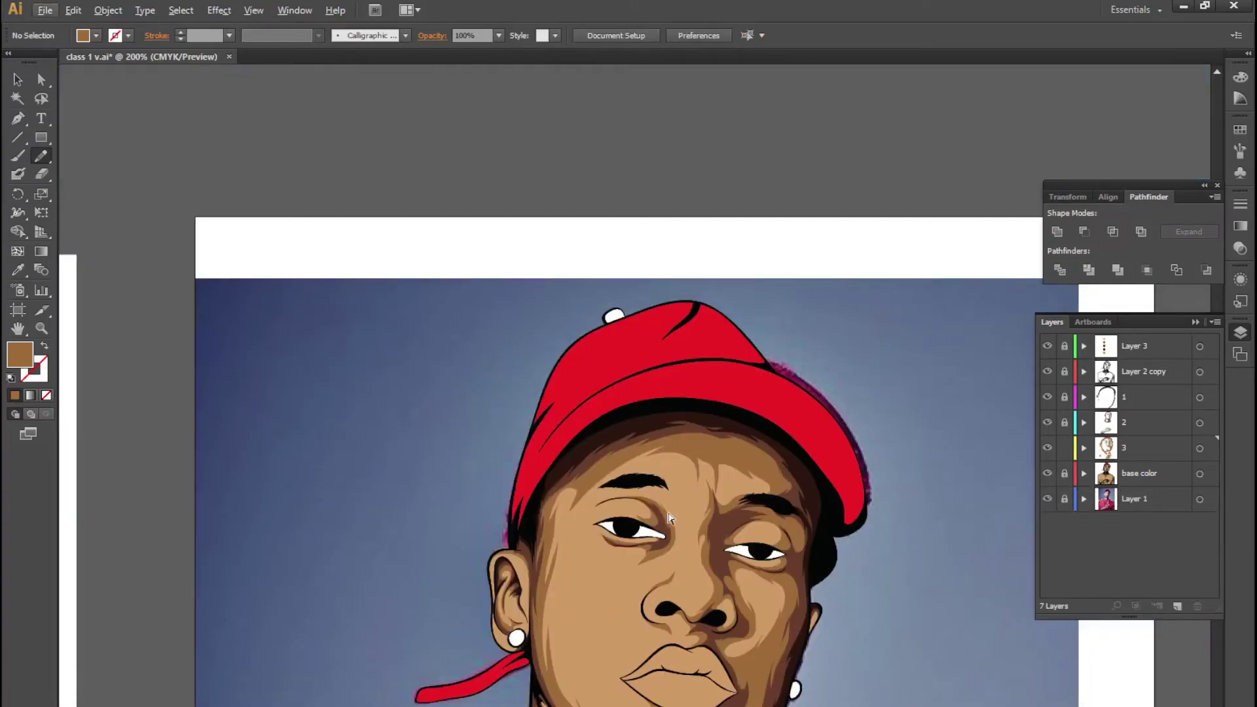
key(ctrl+minus)
key(ctrl+minus)
scroll(632, 519, up, 6)
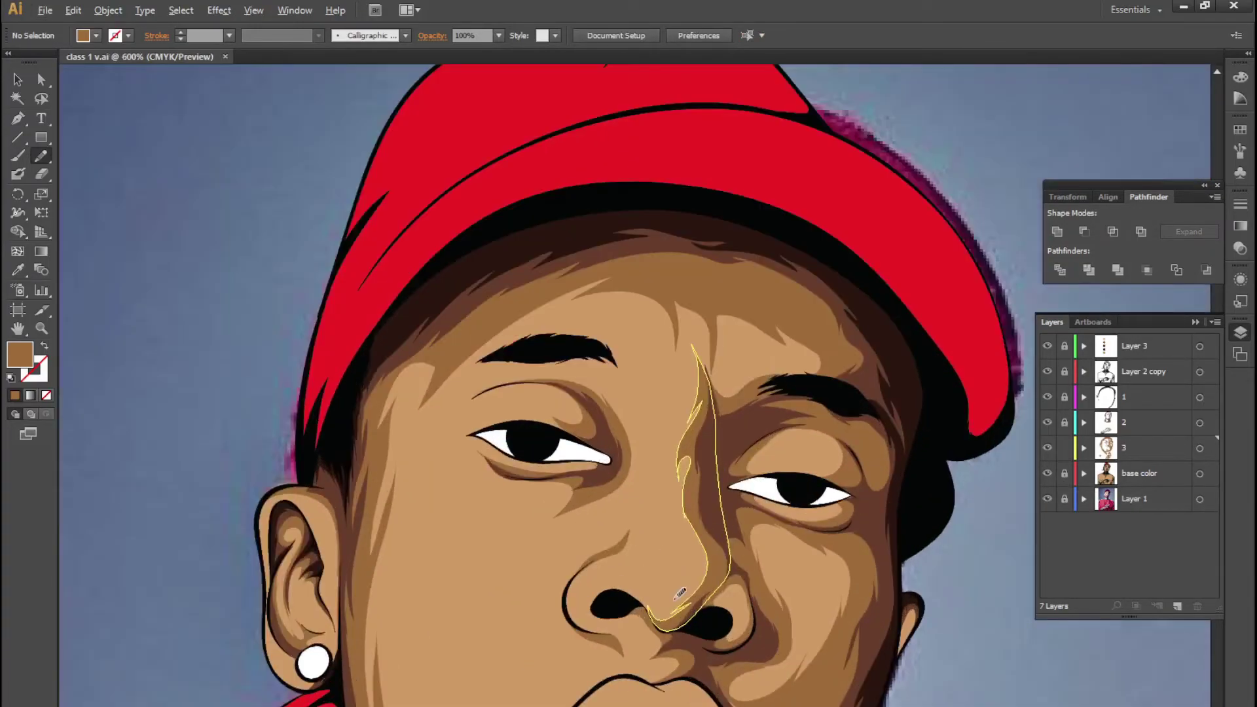
key(alt)
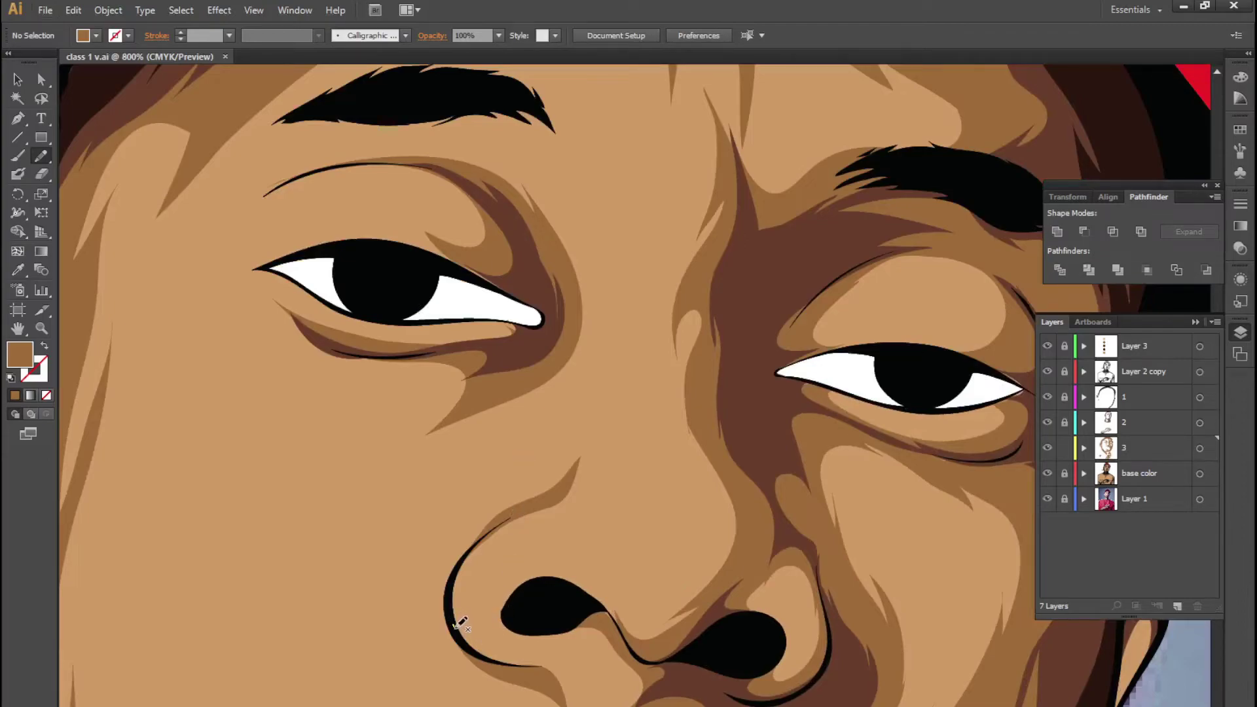
drag(544, 660, 589, 651)
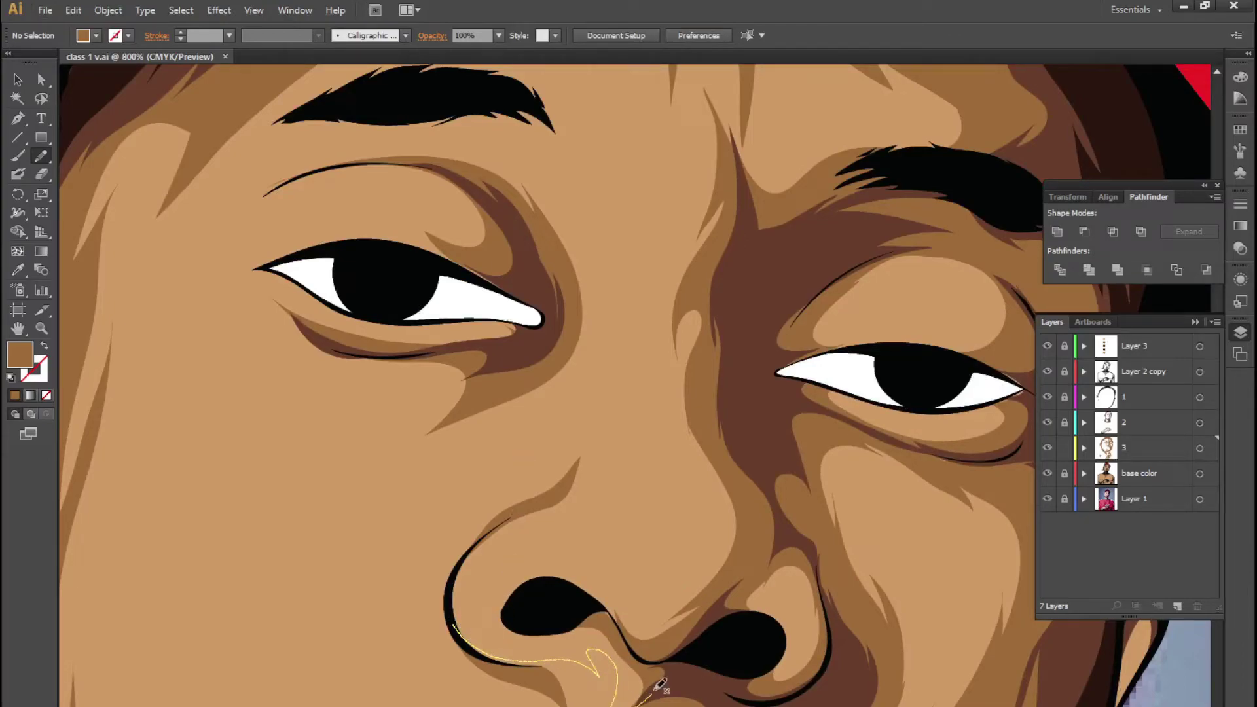
mouse_move(659, 684)
mouse_down()
mouse_move(589, 598)
mouse_move(533, 583)
mouse_move(505, 603)
mouse_move(507, 512)
mouse_move(478, 650)
mouse_move(535, 680)
mouse_move(522, 634)
mouse_up()
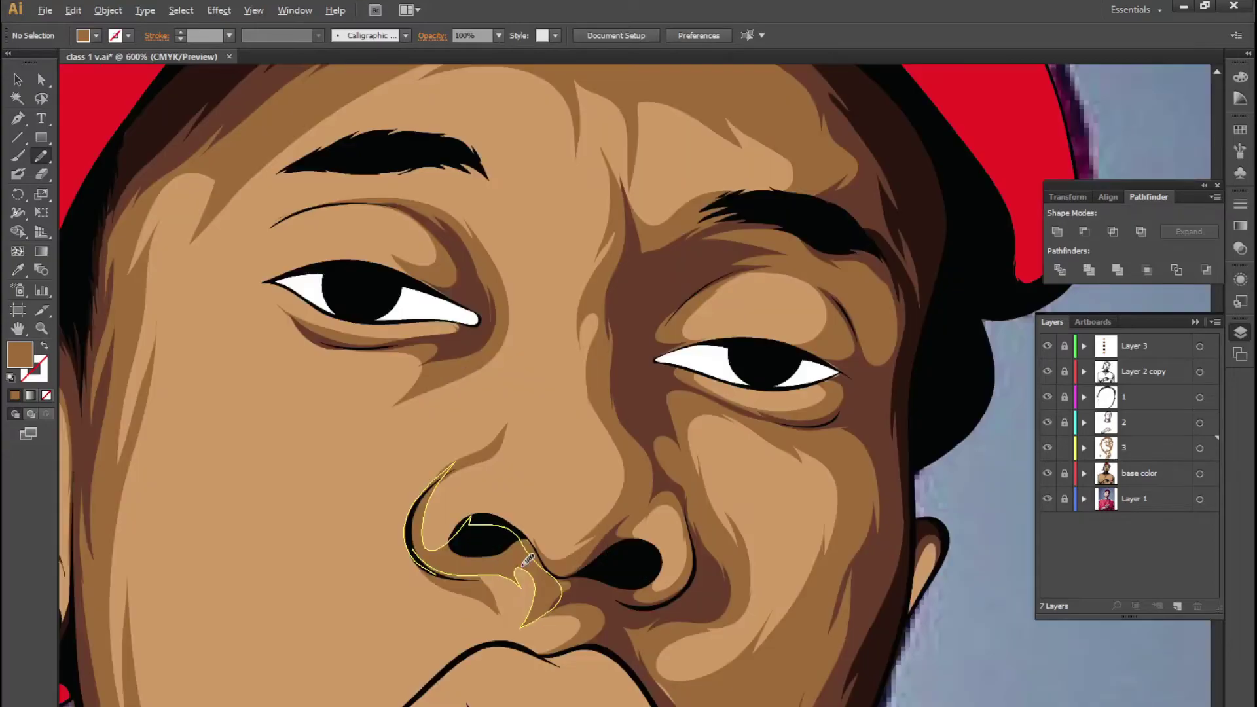
Switch the base color layer to outline view to reveal the photo underneath
scroll(528, 560, up, 4)
scroll(572, 375, down, 5)
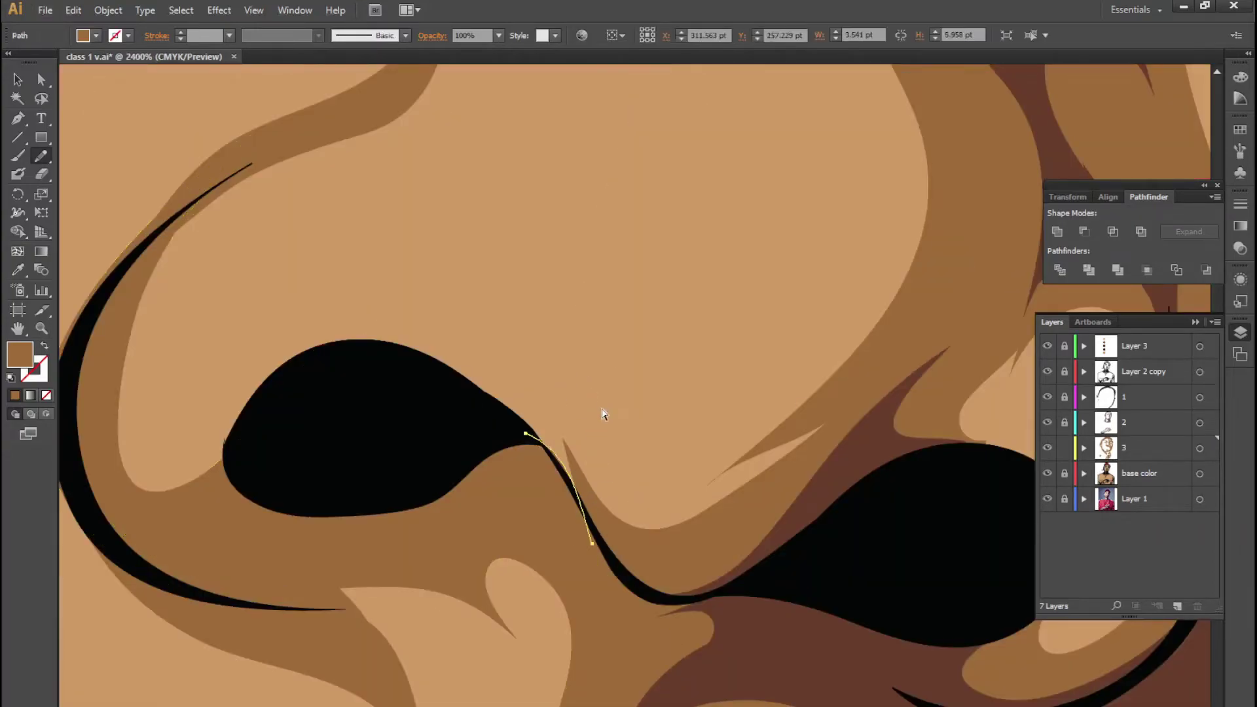
scroll(608, 387, down, 2)
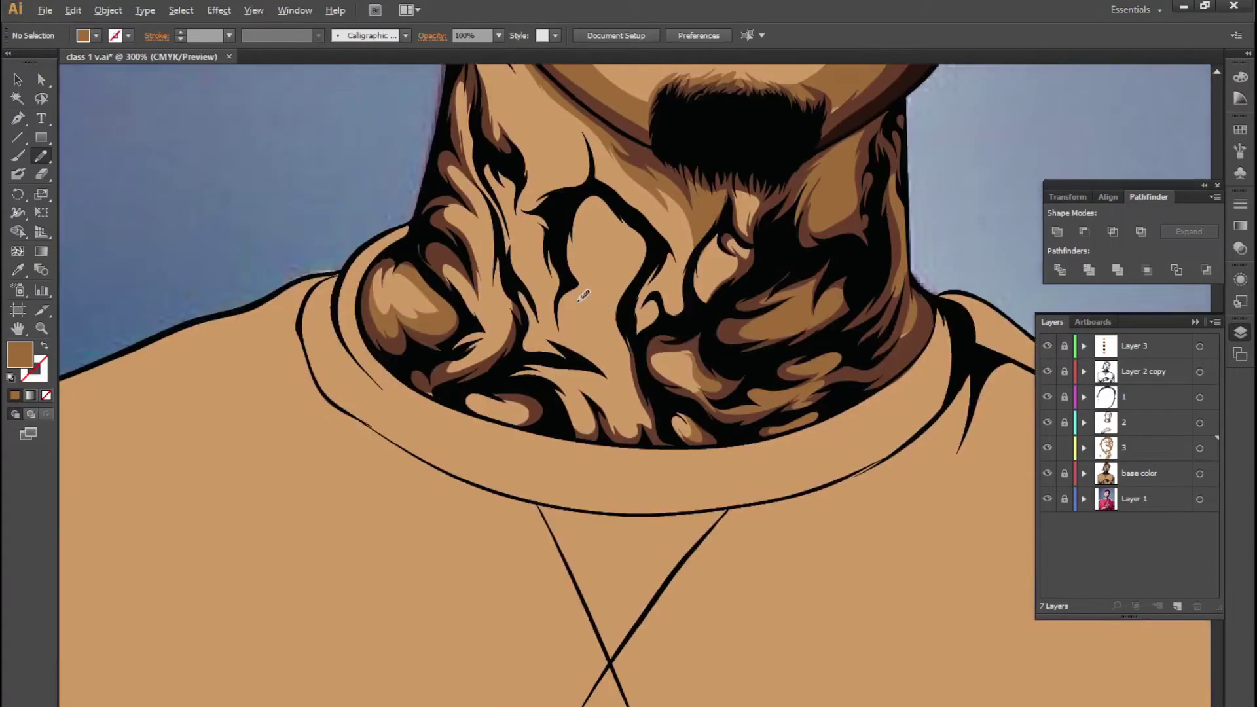
scroll(512, 503, up, 10)
scroll(513, 503, up, 3)
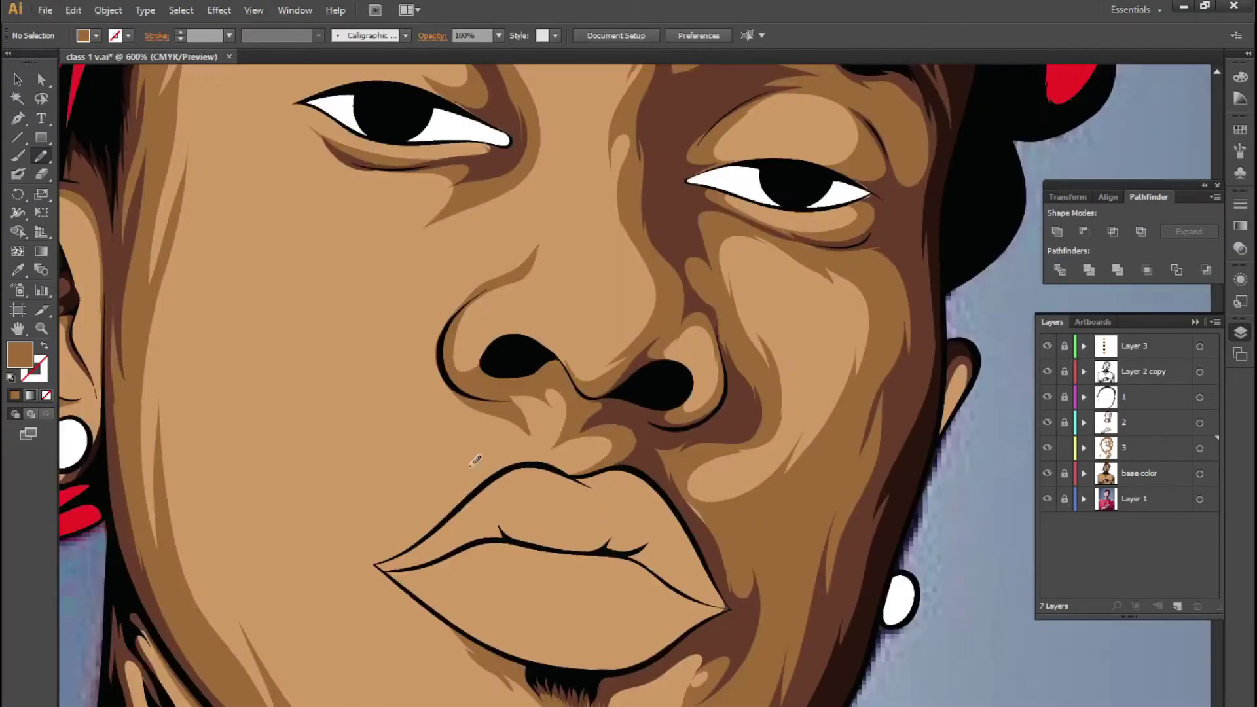
scroll(477, 460, down, 5)
scroll(562, 639, down, 2)
scroll(609, 346, up, 4)
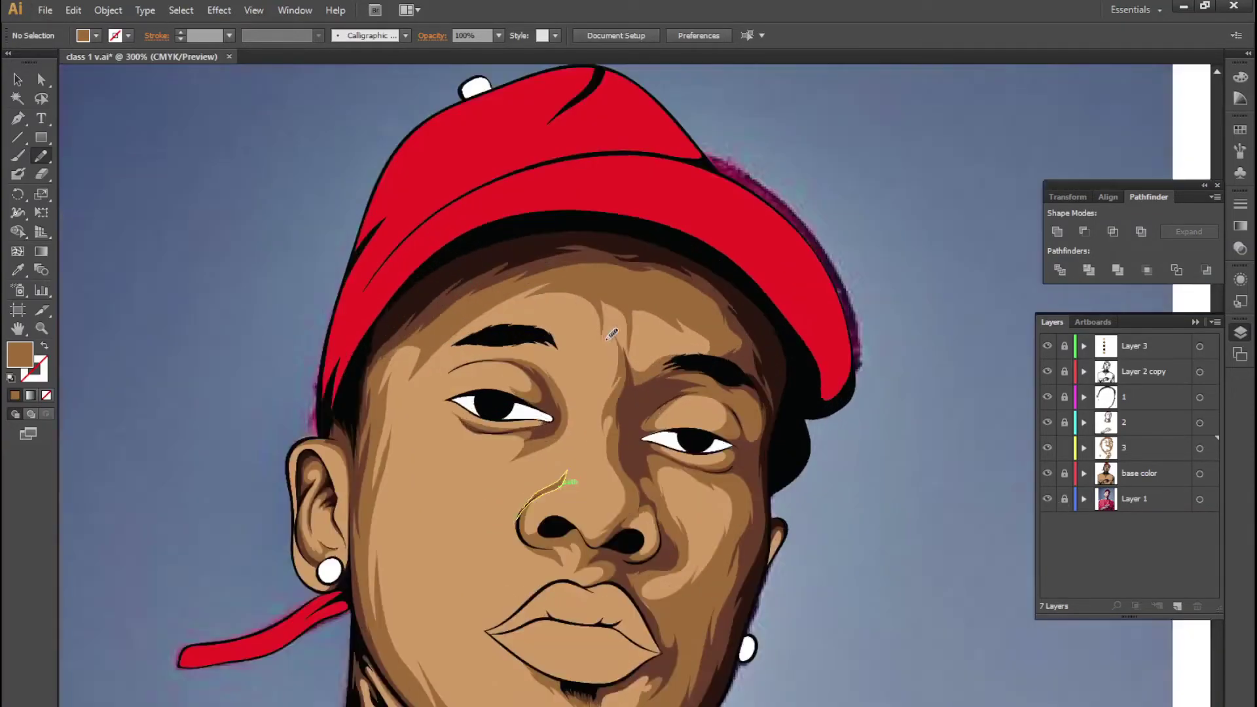
ctrl+click(1048, 473)
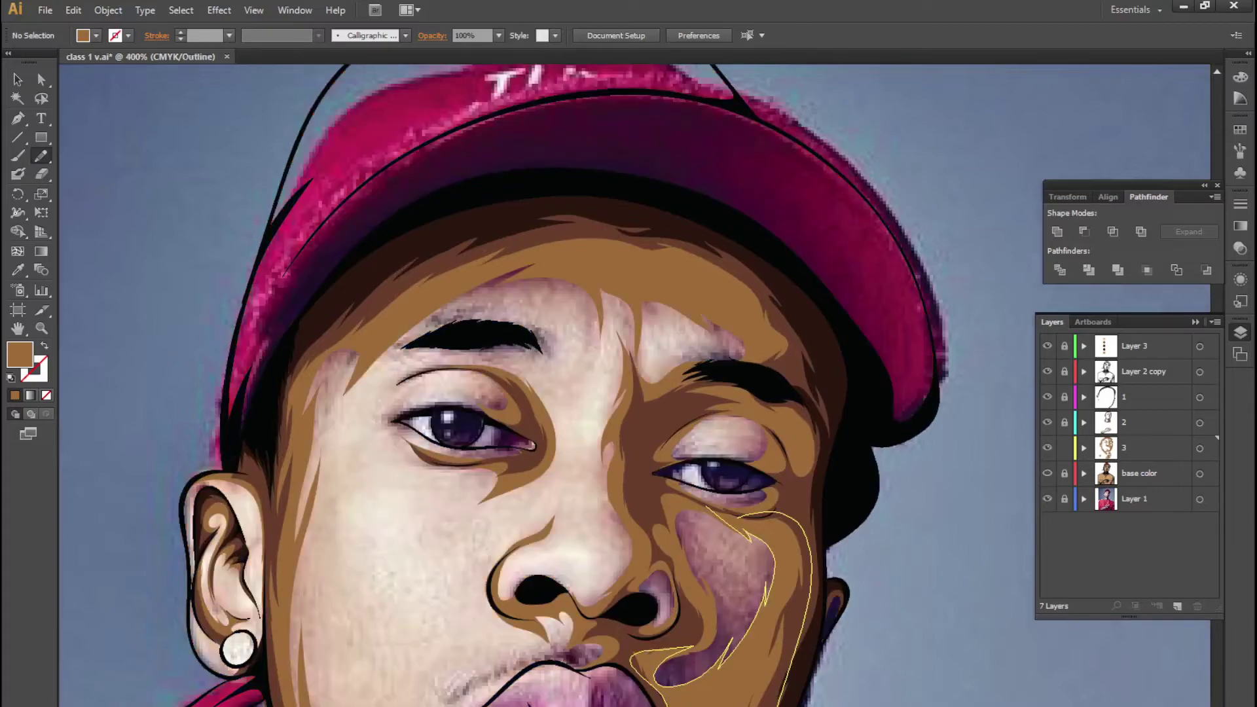
Make layer 1 the drawing layer and sample the dark brown shadow colour with the Eyedropper
scroll(557, 647, up, 2)
scroll(557, 647, up, 3)
key(alt)
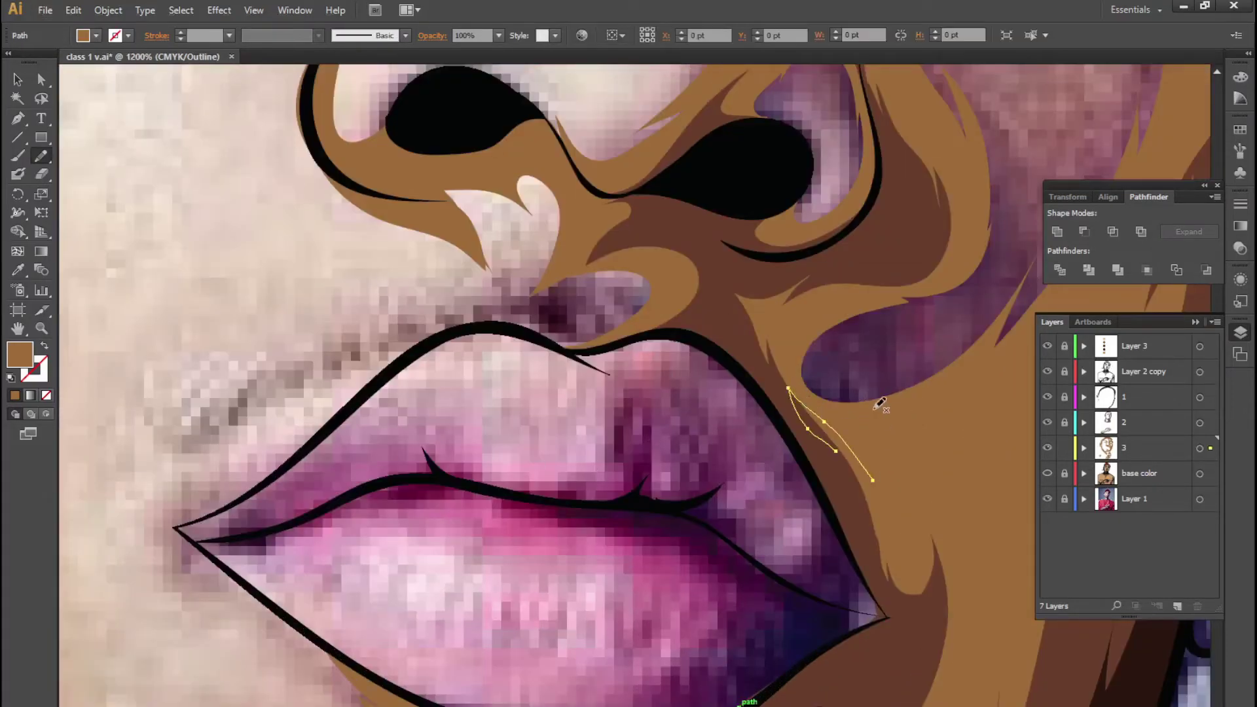
click(1122, 400)
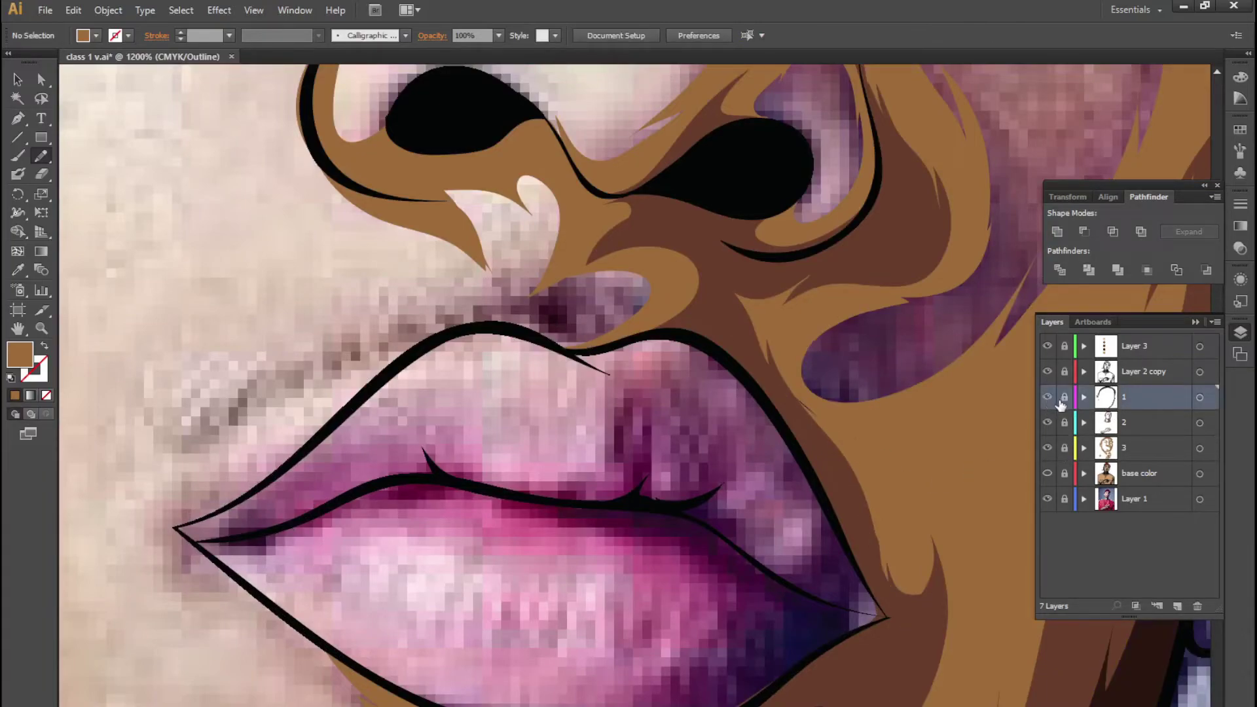
drag(1017, 622, 867, 530)
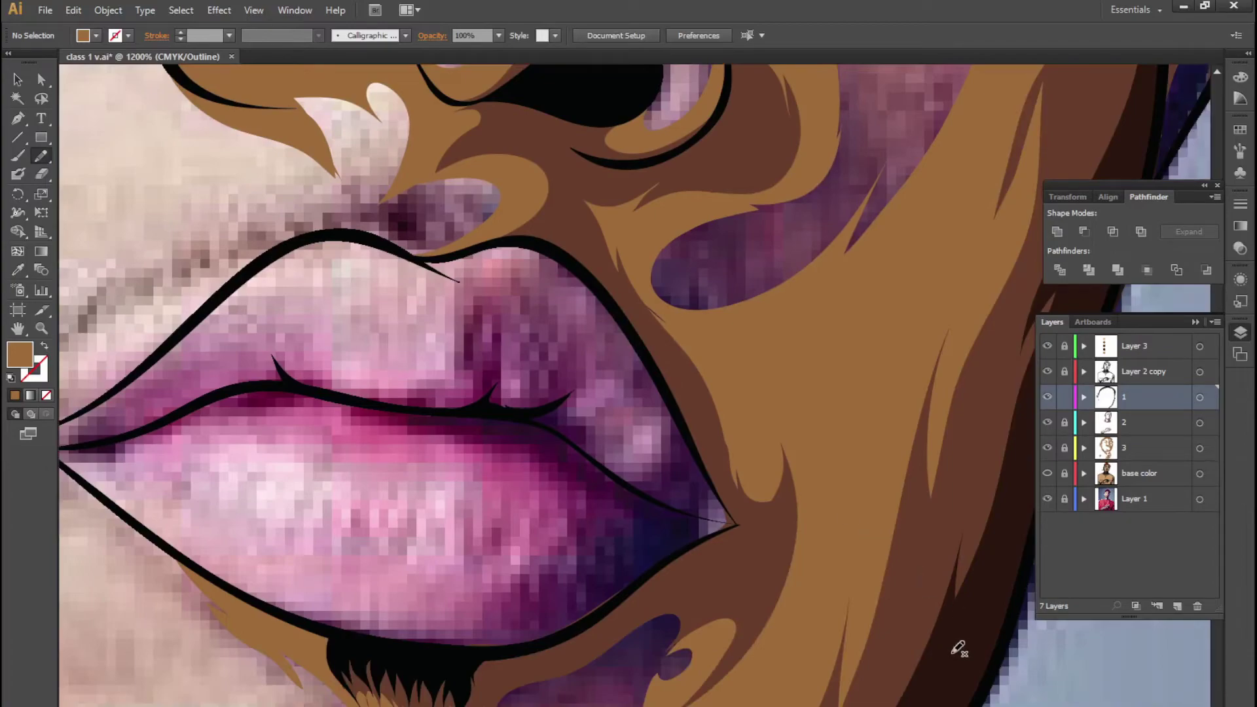
key(i)
click(957, 641)
Draw a dark brown shadow along the lip parting line
scroll(930, 630, down, 5)
scroll(851, 615, down, 3)
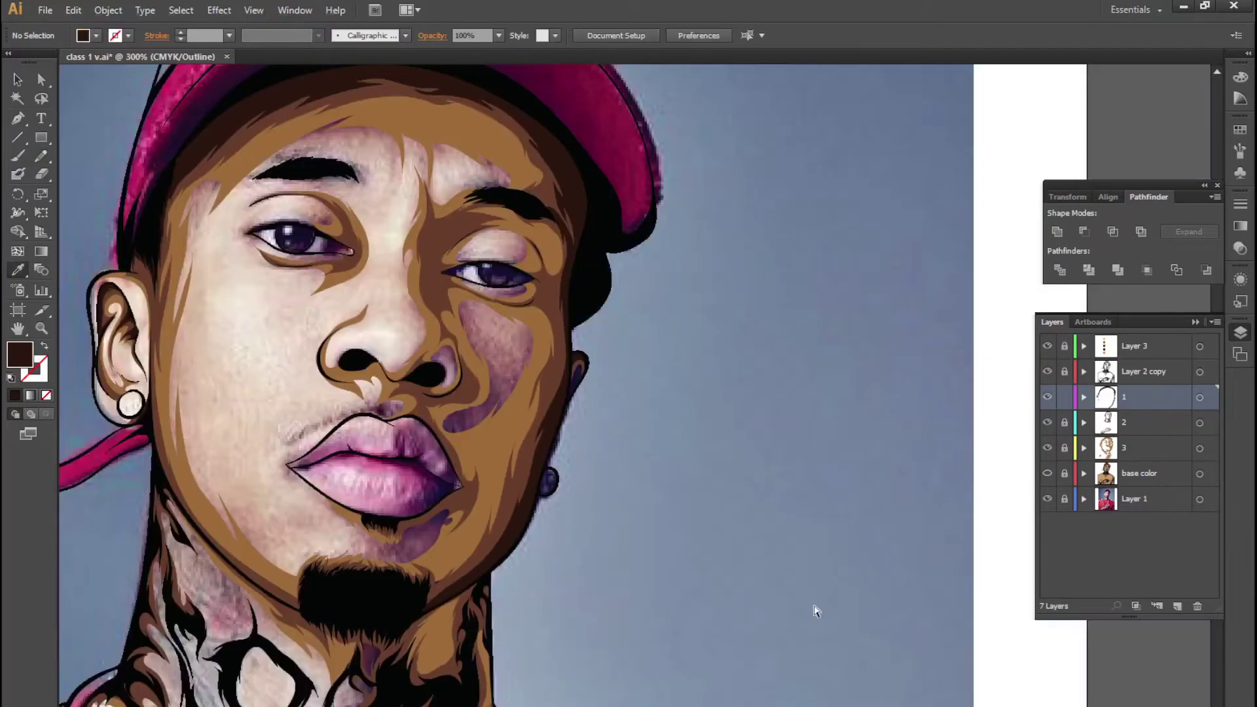
scroll(814, 609, up, 1)
scroll(695, 522, up, 1)
scroll(393, 688, up, 2)
scroll(488, 701, up, 2)
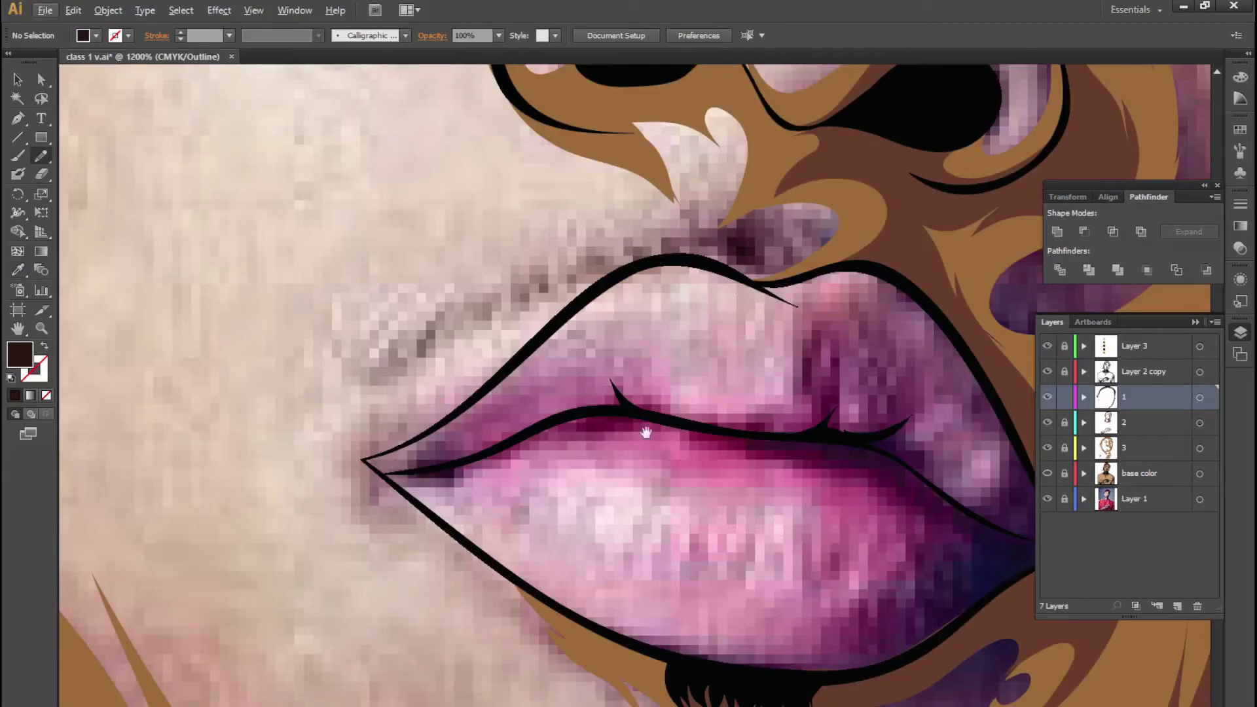
mouse_move(645, 432)
mouse_down()
mouse_move(468, 460)
mouse_move(670, 477)
mouse_move(553, 491)
mouse_up()
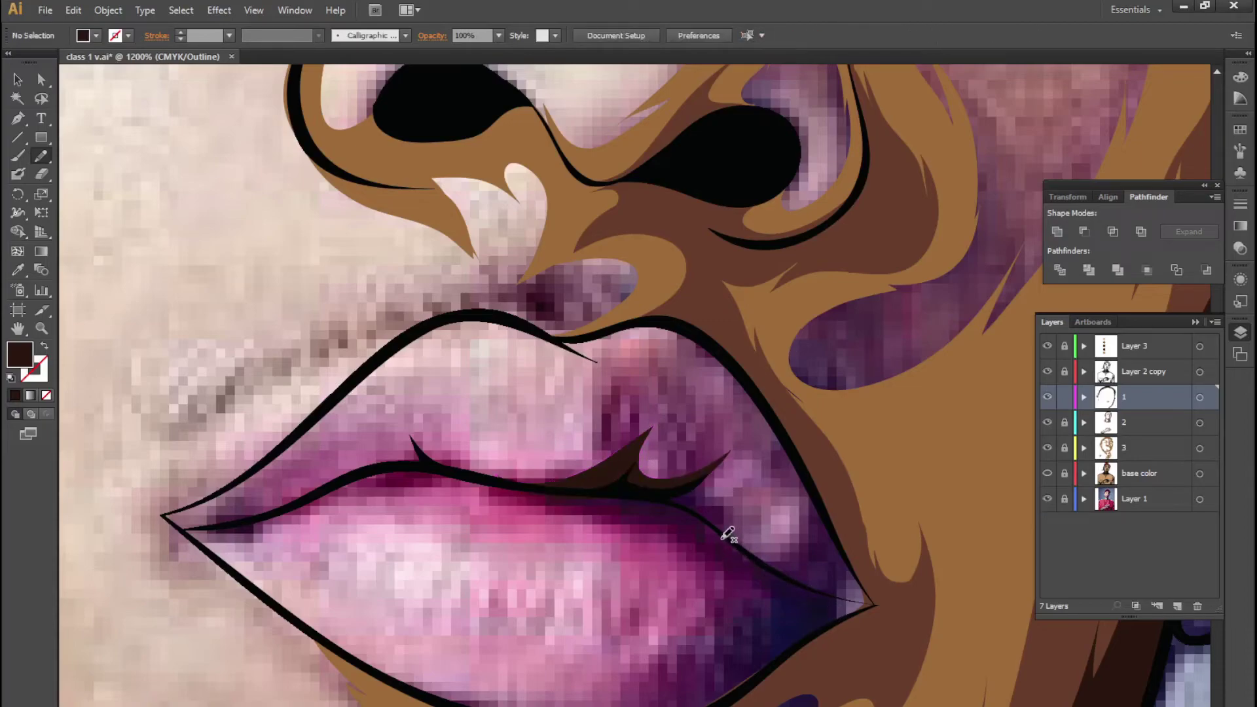
mouse_move(726, 536)
mouse_down()
mouse_move(784, 606)
mouse_move(674, 700)
mouse_move(861, 603)
mouse_move(728, 532)
mouse_up()
mouse_move(783, 593)
mouse_down()
mouse_move(740, 593)
mouse_move(656, 687)
mouse_move(828, 603)
mouse_move(800, 584)
mouse_move(720, 571)
mouse_up()
key(ctrl+shift+a)
Add a dark shadow at the left lip corner, then show the base color layer in full colour
drag(561, 482, 636, 518)
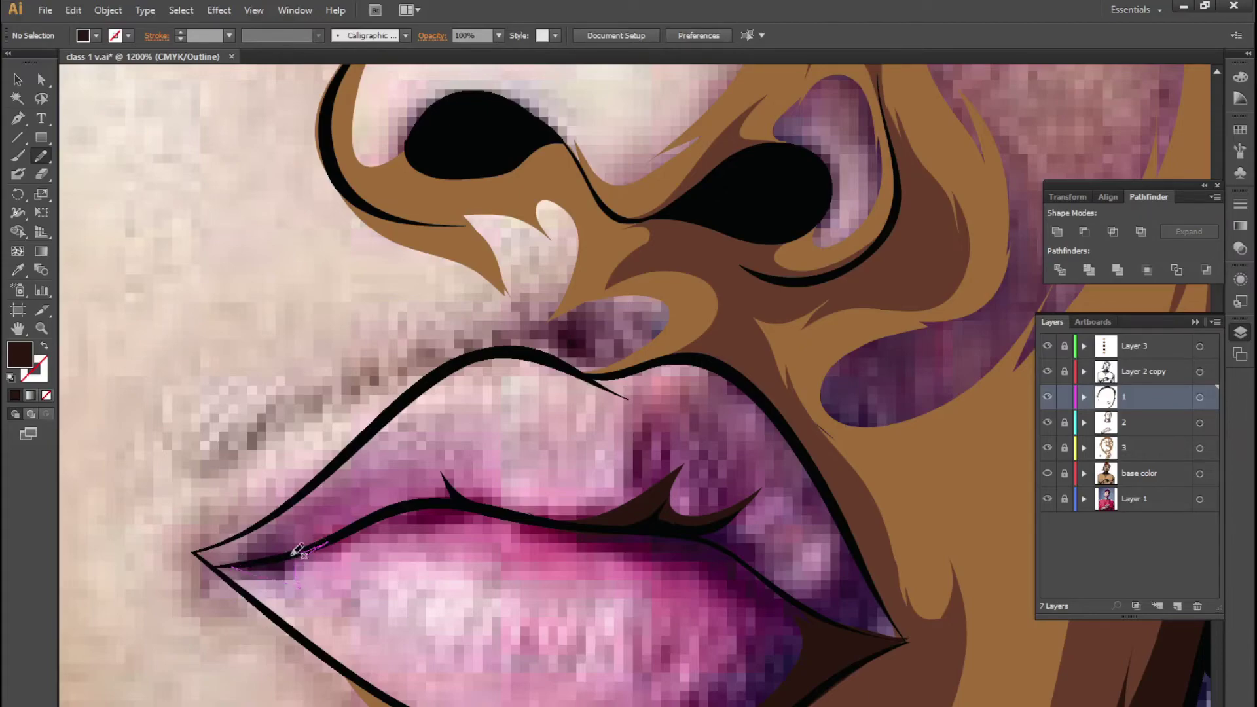
drag(306, 580, 219, 567)
key(ctrl+shift+a)
drag(666, 455, 578, 529)
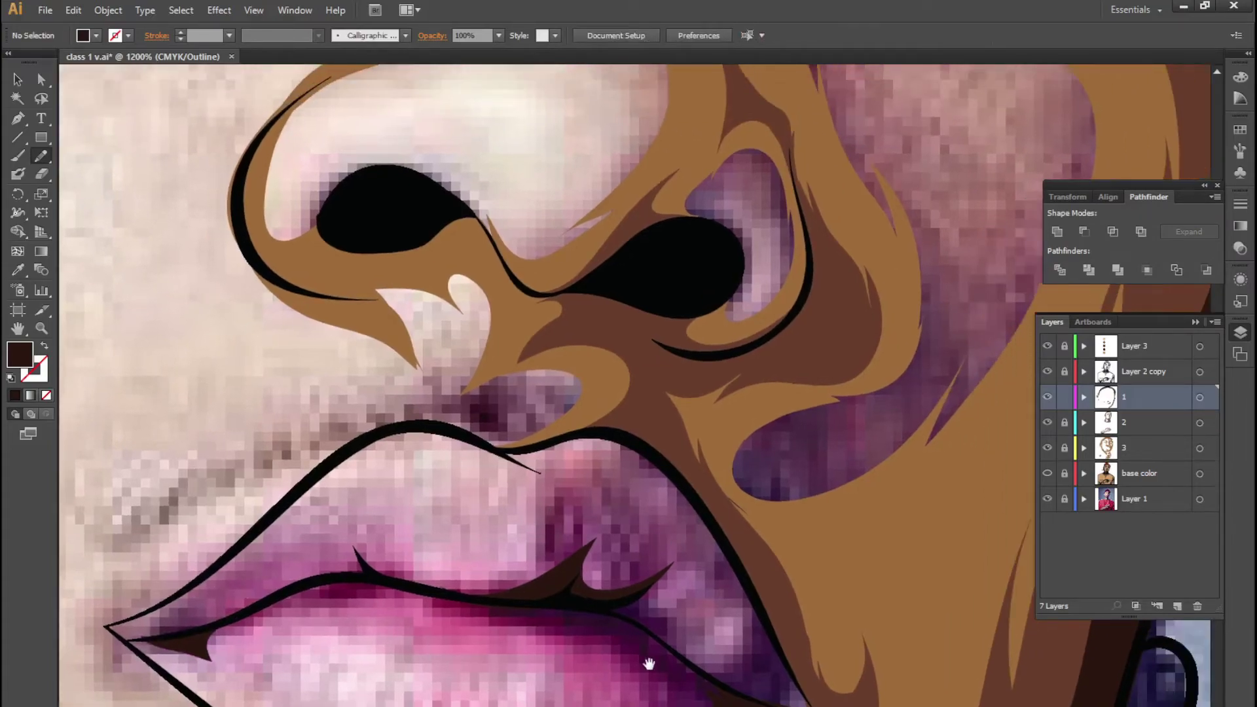
key(ctrl+minus)
ctrl+click(1048, 473)
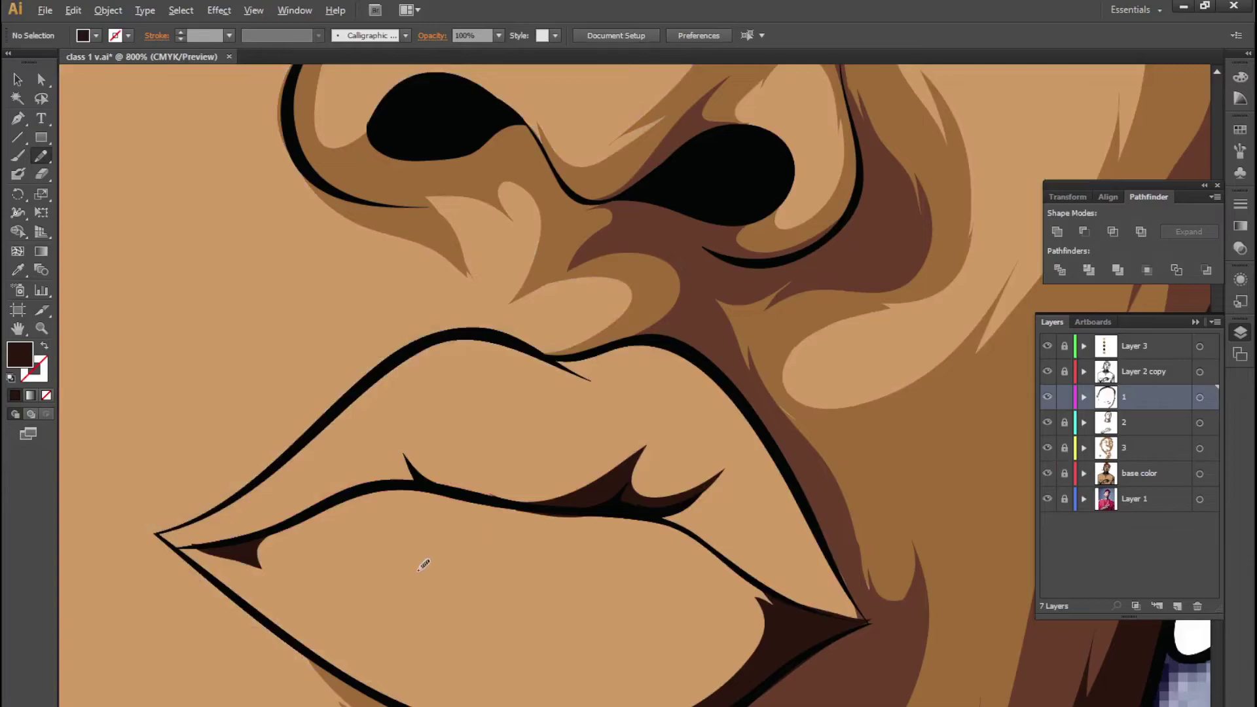
key(ctrl+minus)
key(ctrl+minus)
key(ctrl+minus)
key(ctrl+minus)
Lock layer 1, make layer 2 the drawing layer, and sample the medium brown cheek shadow colour
key(ctrl+plus)
key(ctrl+plus)
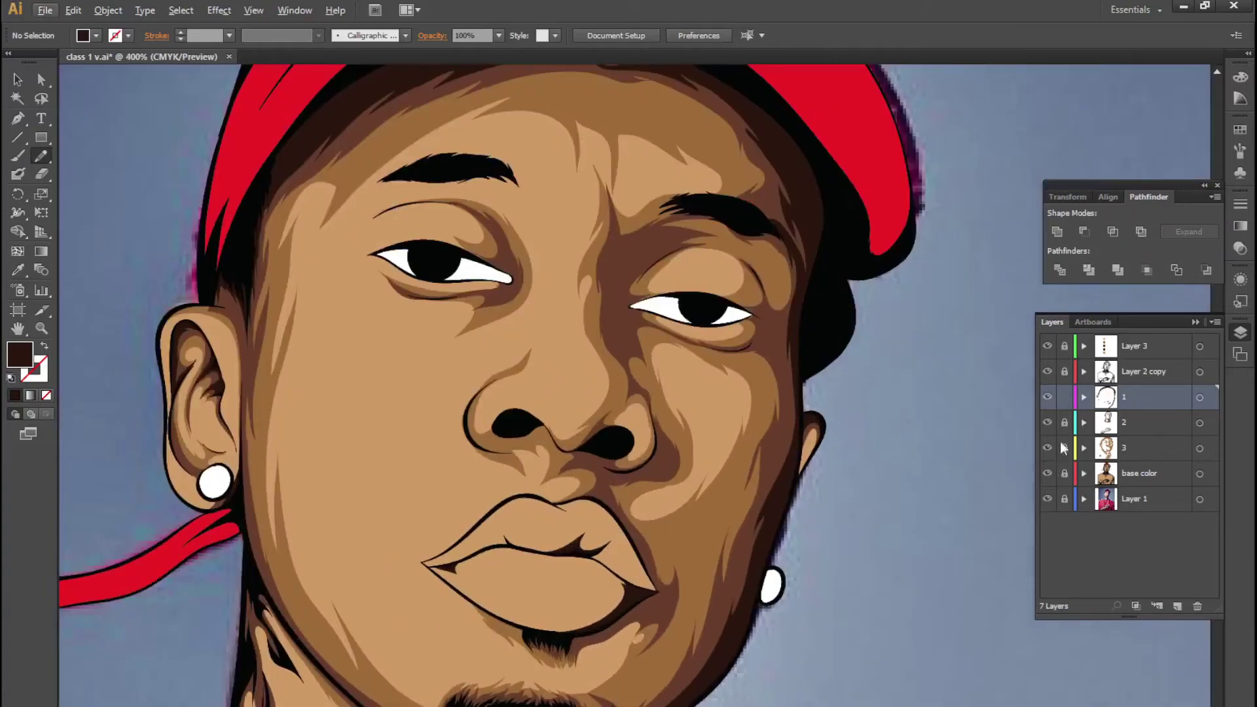
click(1064, 398)
click(1146, 430)
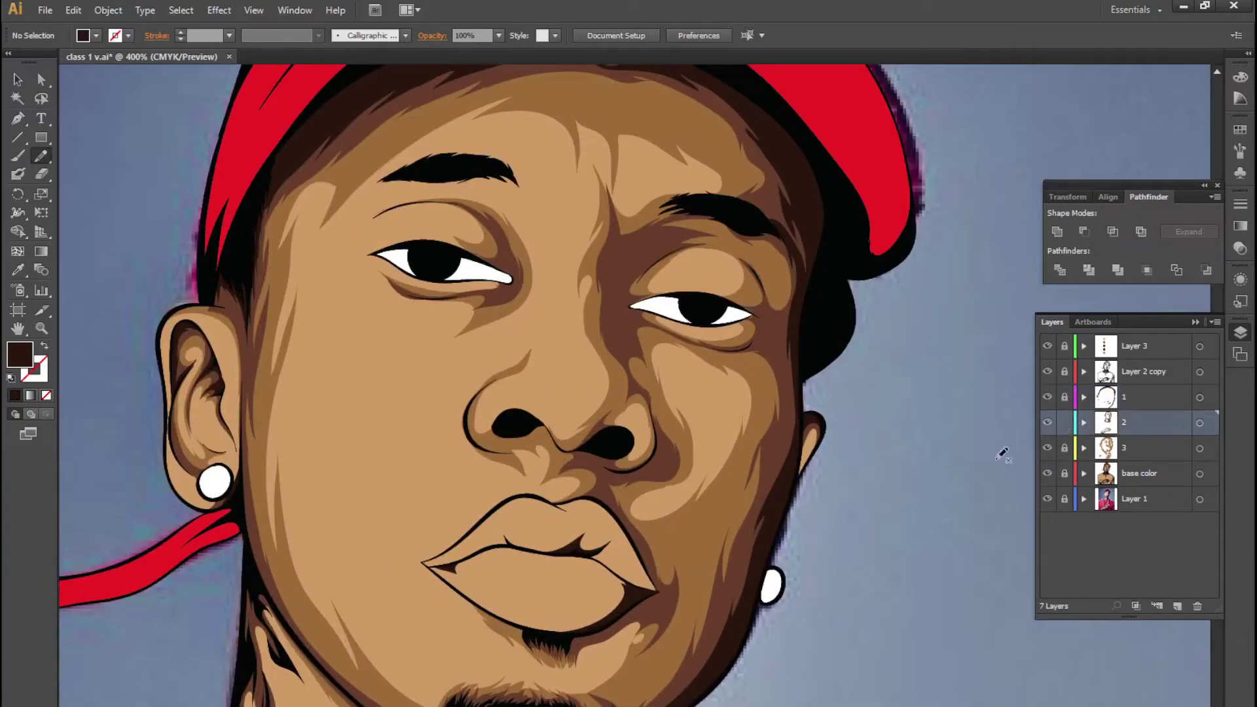
key(i)
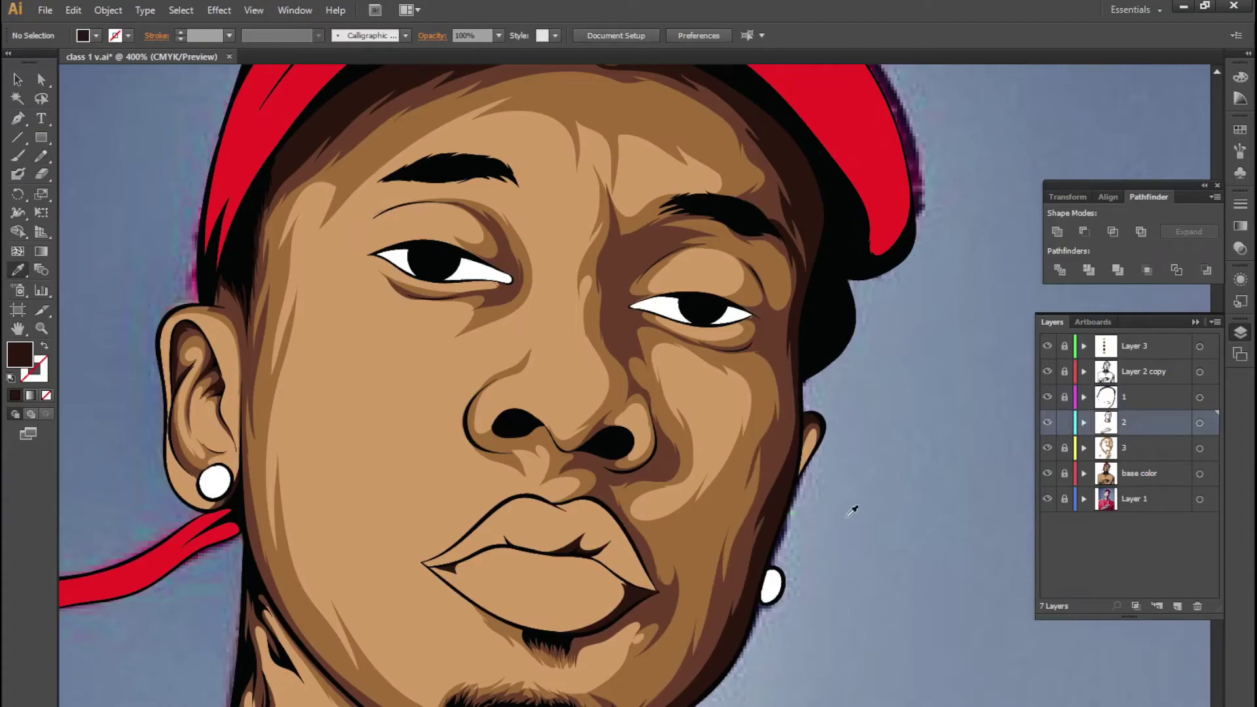
ctrl+click(759, 501)
ctrl+click(826, 566)
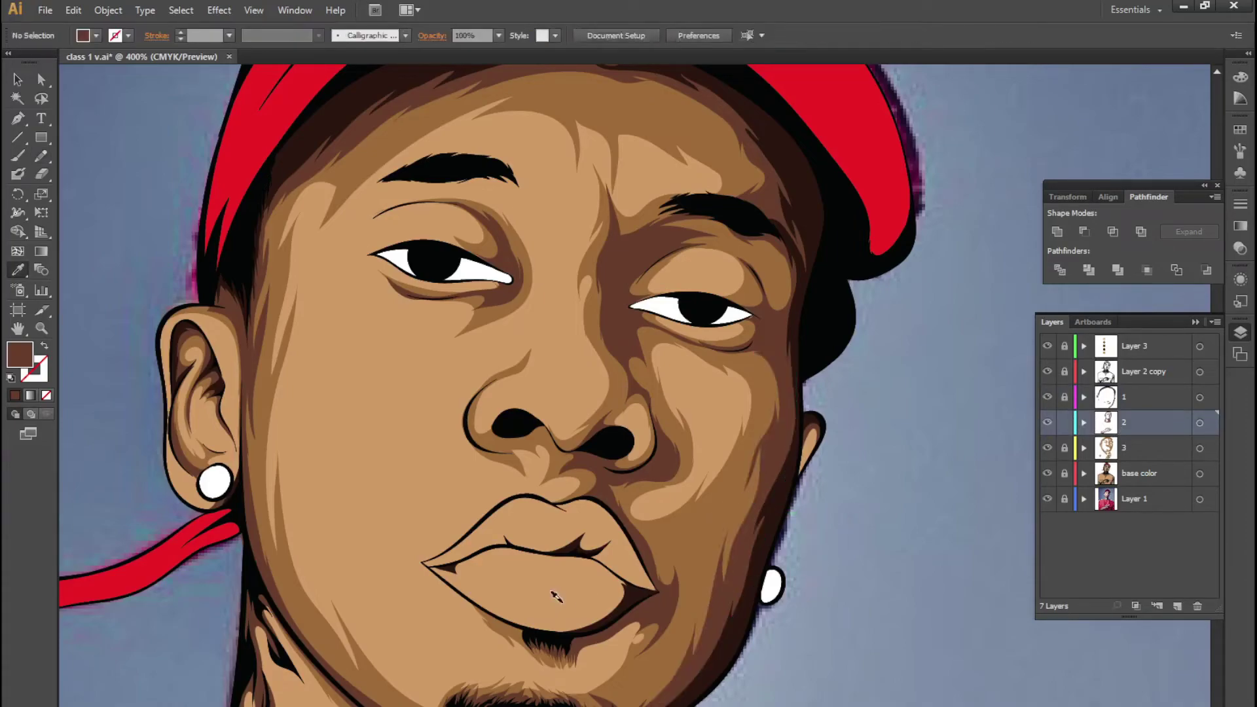
In outline view, sketch a first Pencil shadow over the lower lip and undo it
scroll(555, 598, up, 2)
key(ctrl+y)
scroll(622, 624, up, 2)
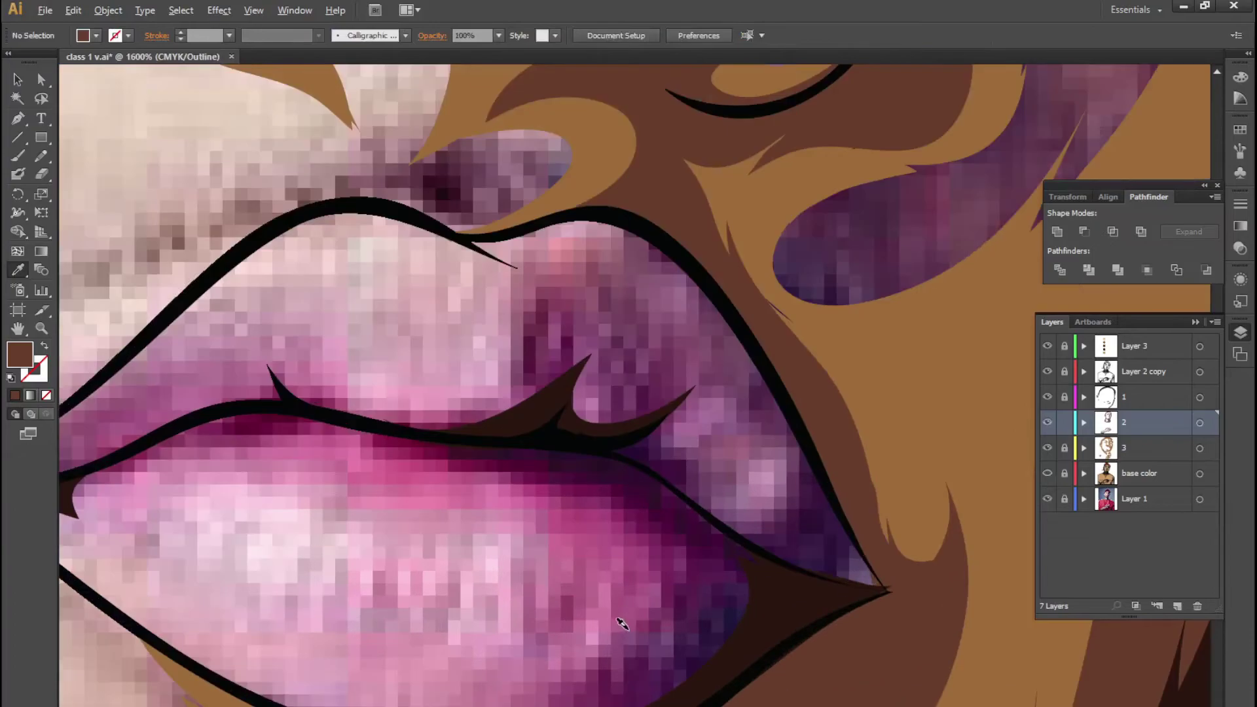
scroll(514, 603, down, 1)
scroll(458, 524, left, 2)
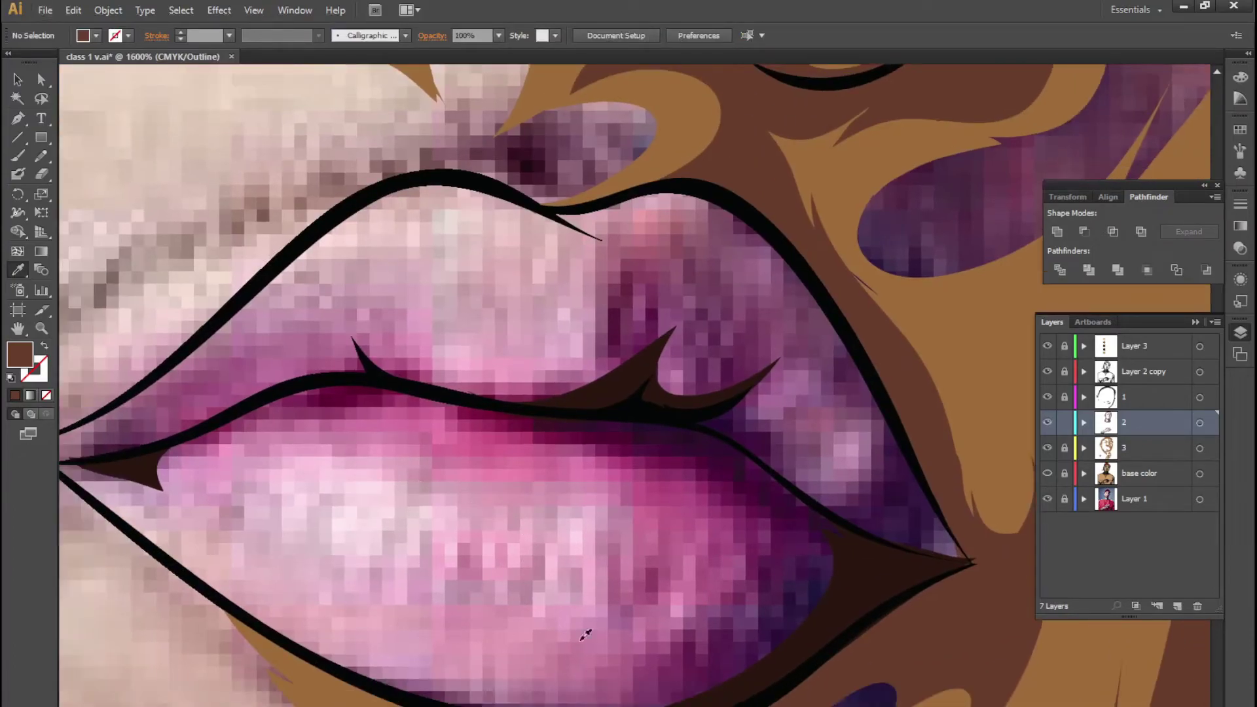
key(n)
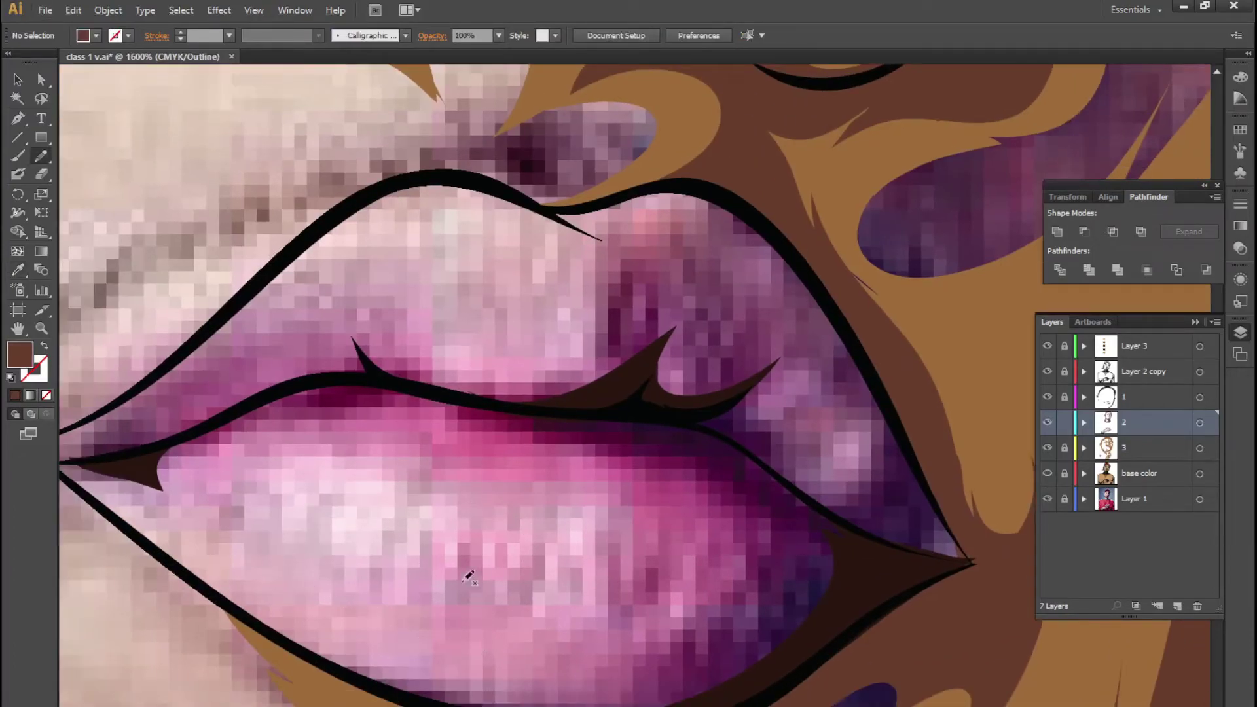
drag(475, 453, 315, 553)
key(ctrl+z)
Trace a closed shadow shape around the lower lip
drag(360, 508, 398, 545)
drag(195, 494, 730, 653)
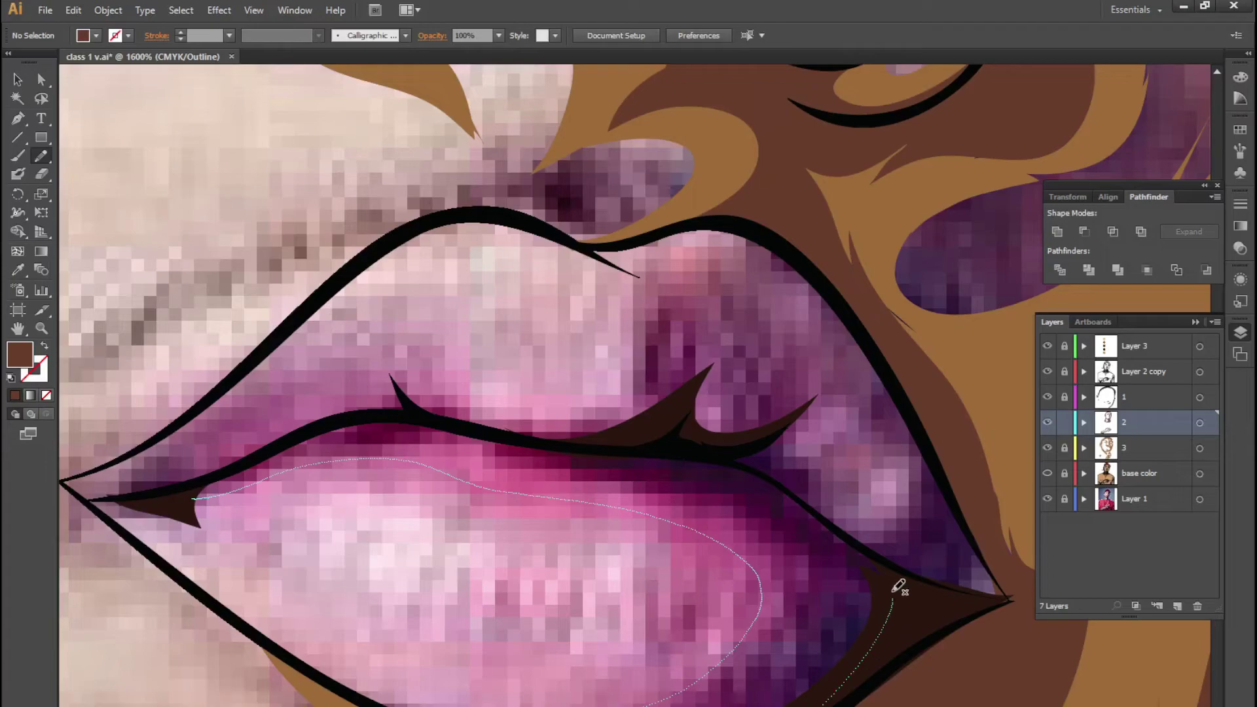
drag(661, 704, 591, 440)
scroll(556, 488, down, 2)
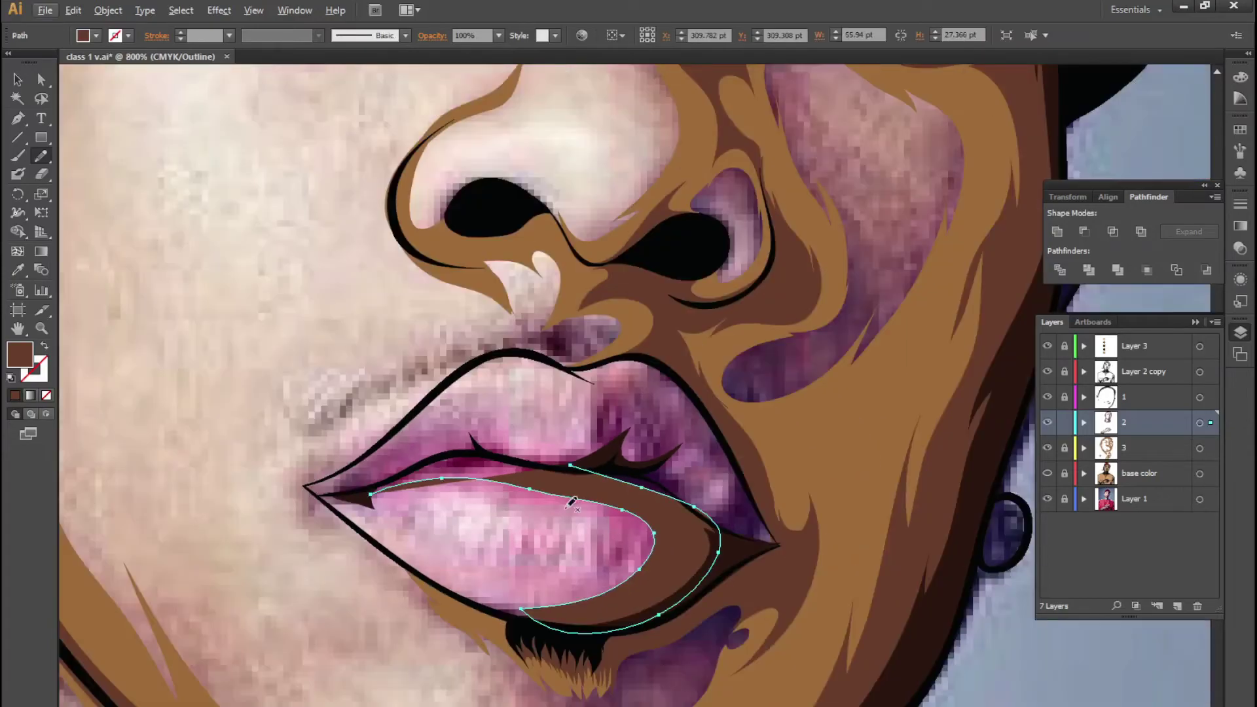
key(ctrl+shift+a)
Redraw the lower lip shadow from the corner, undo it, and trace along the lip's top edge
scroll(563, 489, down, 1)
scroll(569, 491, down, 1)
scroll(571, 491, up, 2)
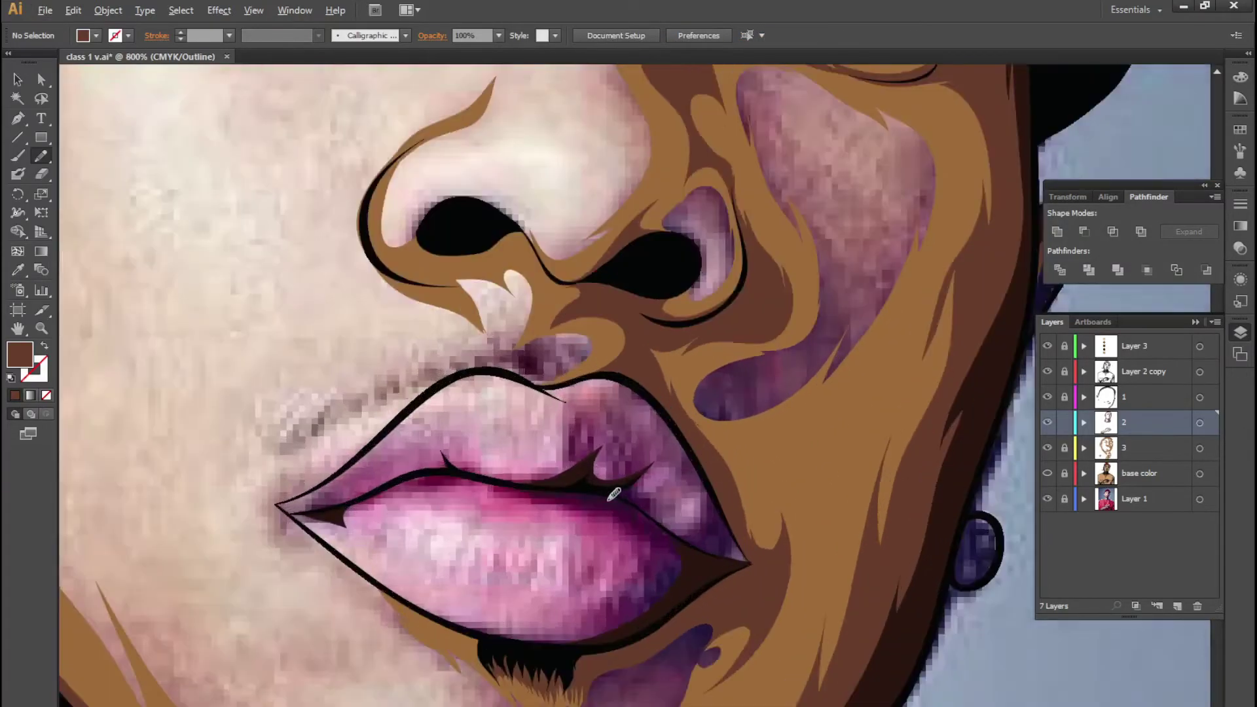
scroll(611, 491, up, 1)
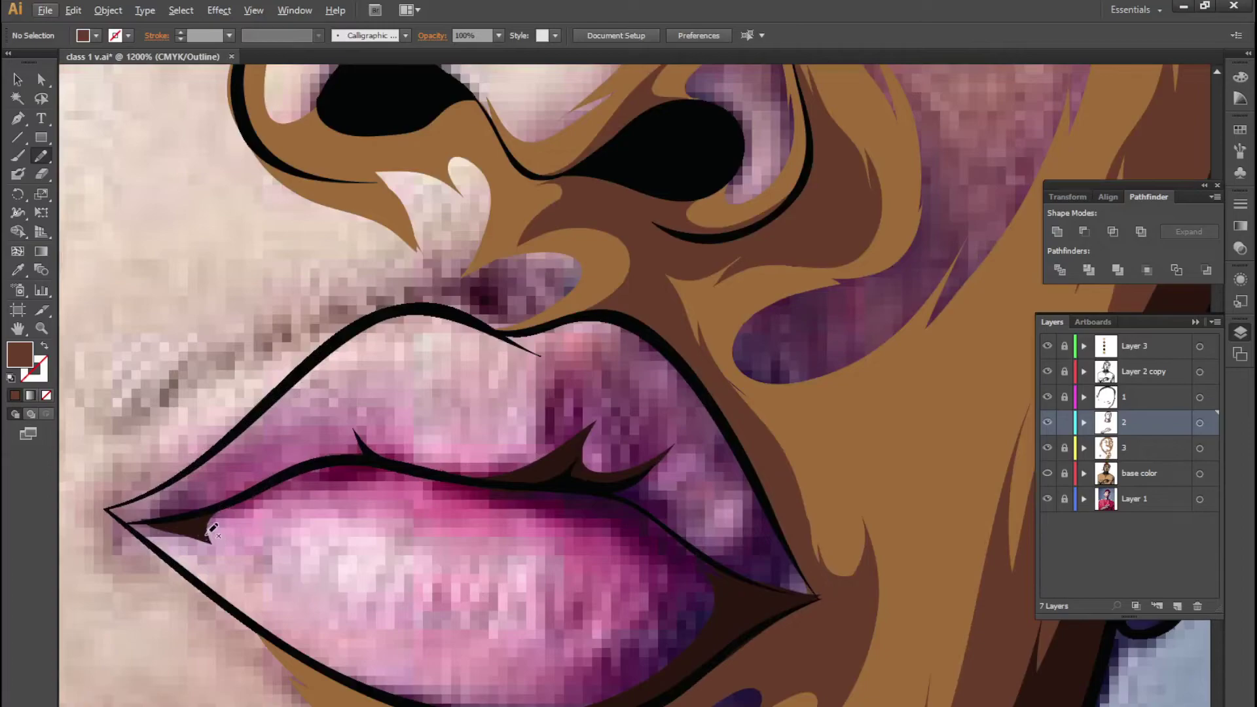
drag(206, 532, 220, 553)
drag(324, 506, 759, 615)
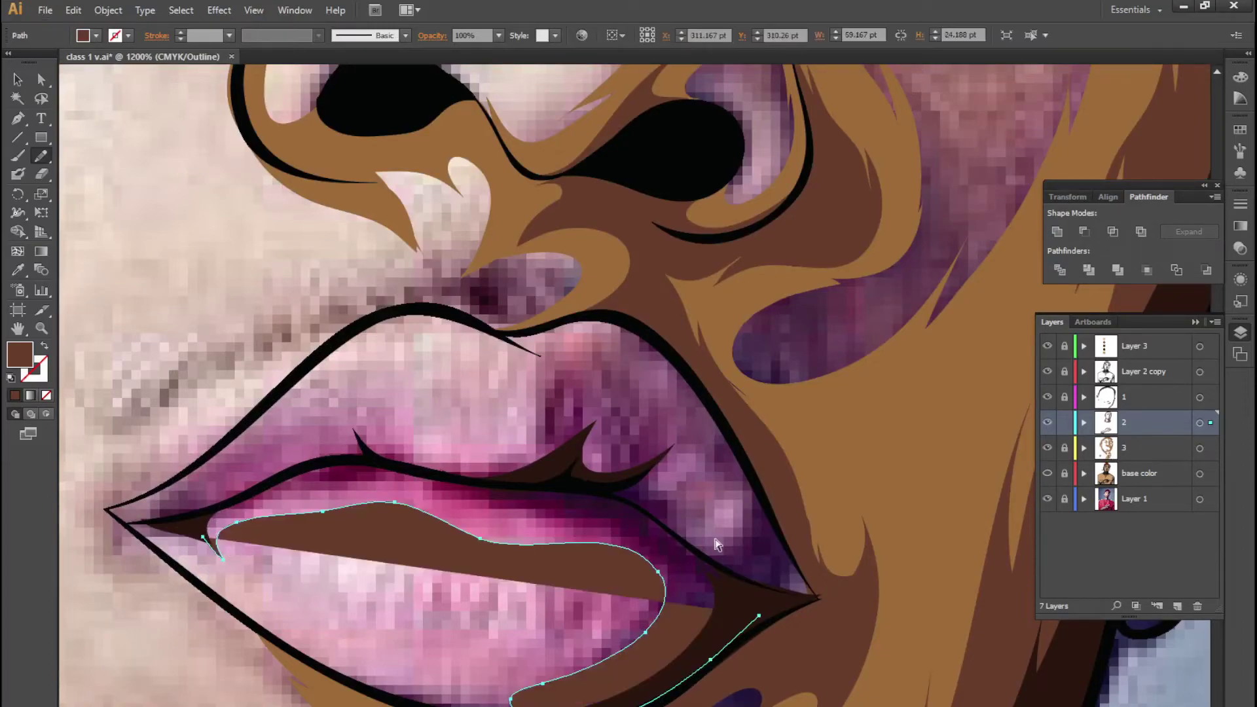
key(ctrl+z)
drag(522, 681, 637, 421)
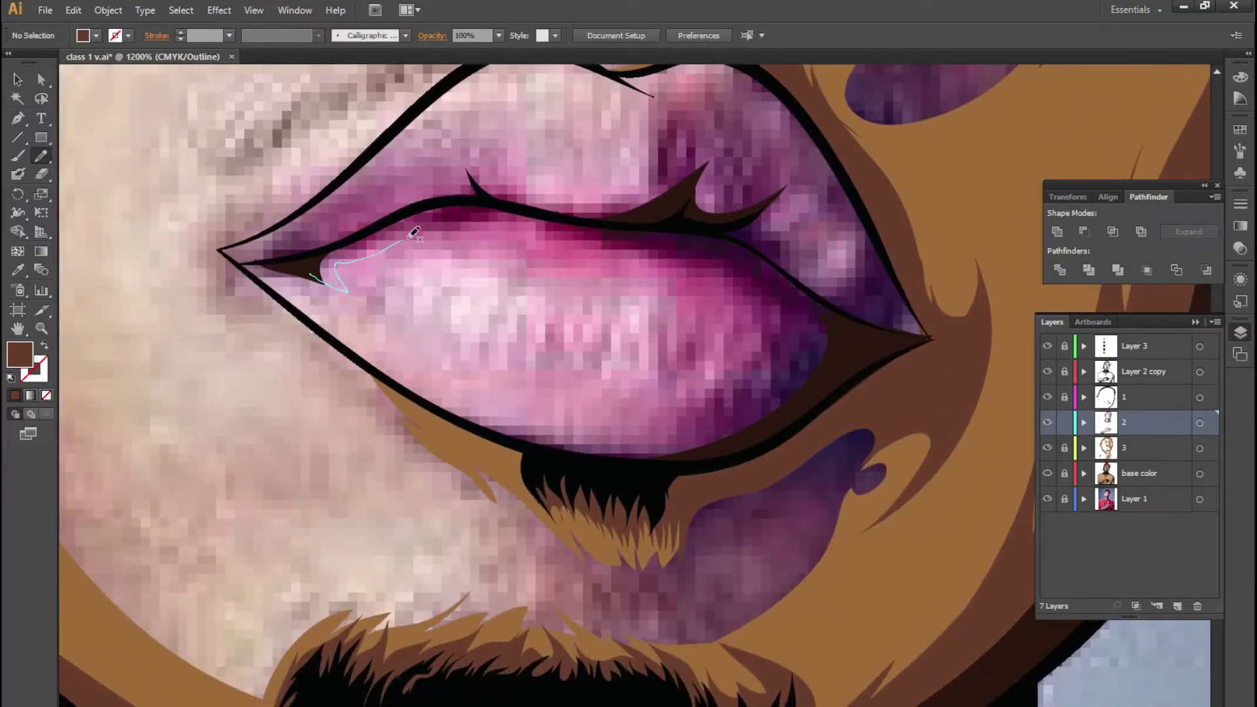
mouse_move(414, 233)
mouse_down()
mouse_move(681, 281)
mouse_move(525, 438)
mouse_move(847, 370)
mouse_move(831, 301)
mouse_move(752, 238)
mouse_move(628, 213)
mouse_move(481, 196)
mouse_move(365, 219)
mouse_move(287, 269)
mouse_up()
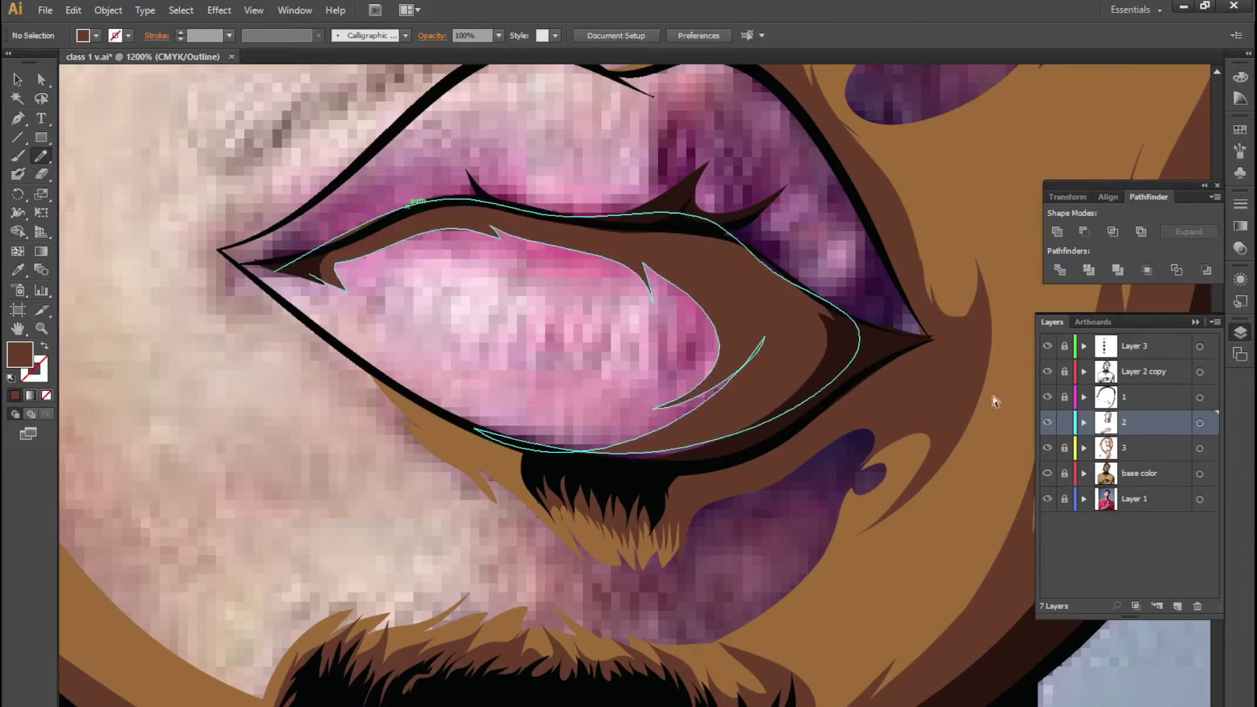
In full-colour preview, redraw the lower lip shadow and refine it near the lip corner
key(ctrl+y)
scroll(599, 496, down, 3)
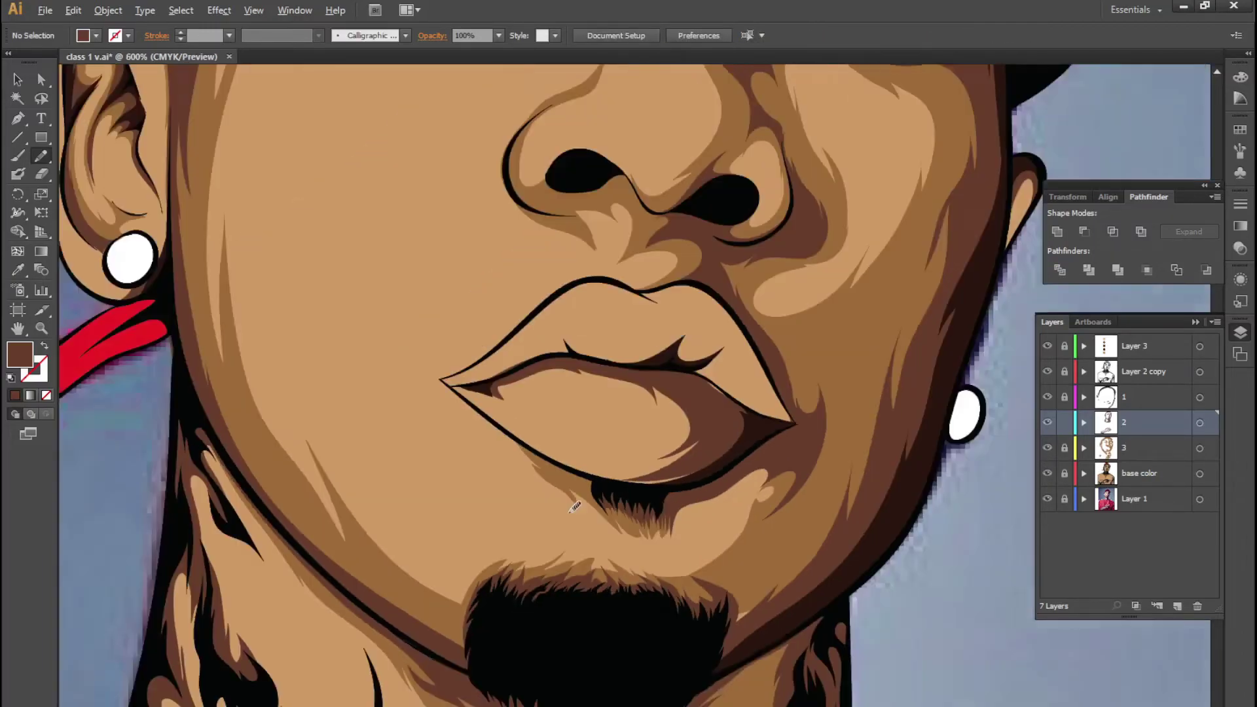
scroll(600, 496, down, 2)
scroll(643, 460, down, 3)
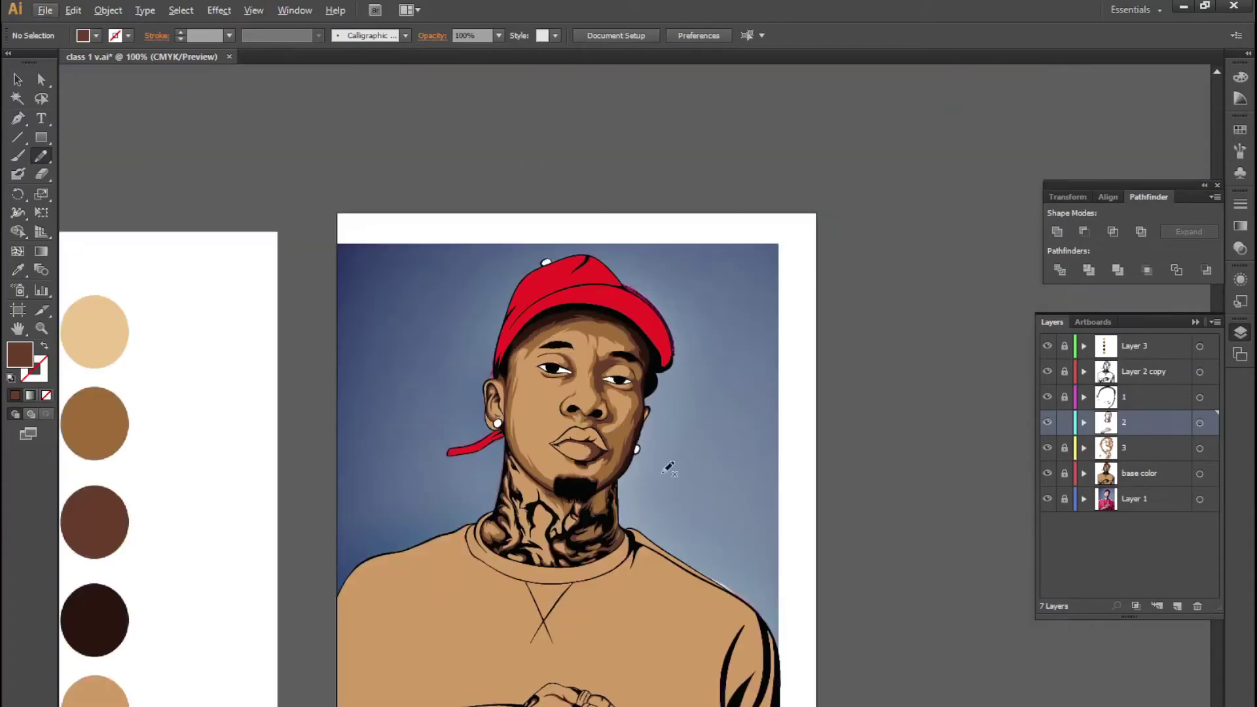
scroll(601, 453, up, 4)
scroll(601, 453, up, 3)
scroll(601, 453, up, 1)
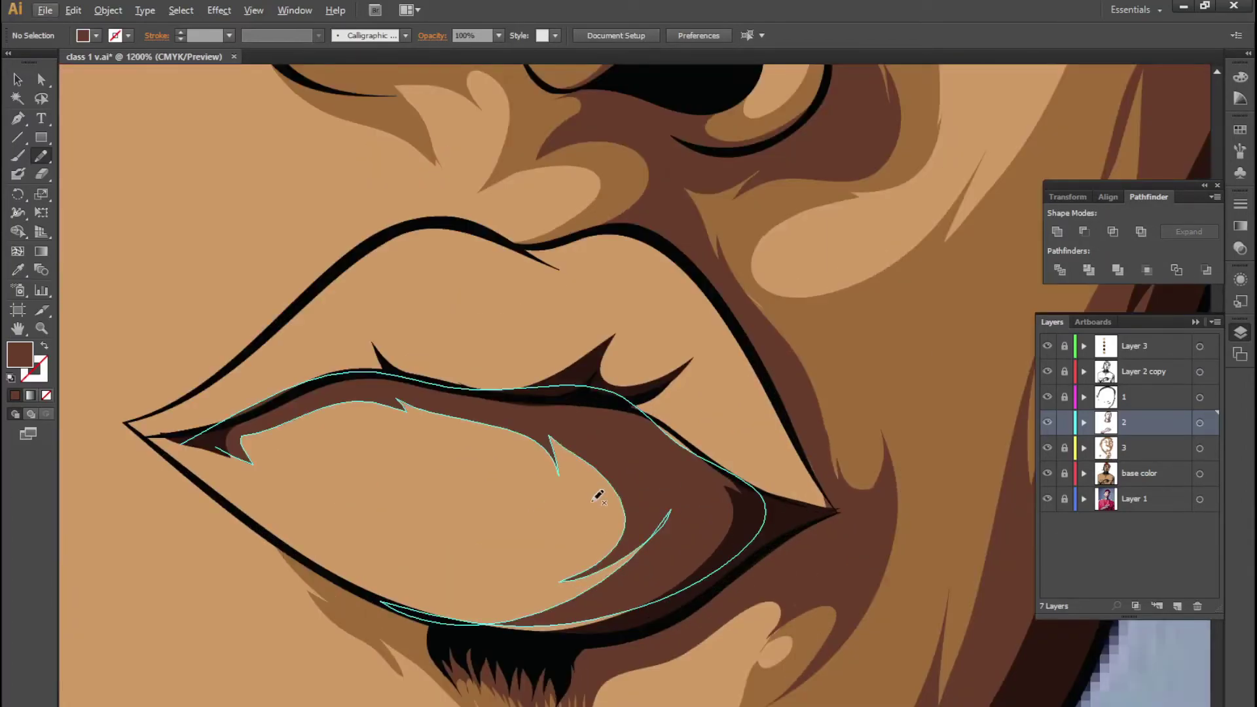
drag(576, 608, 552, 580)
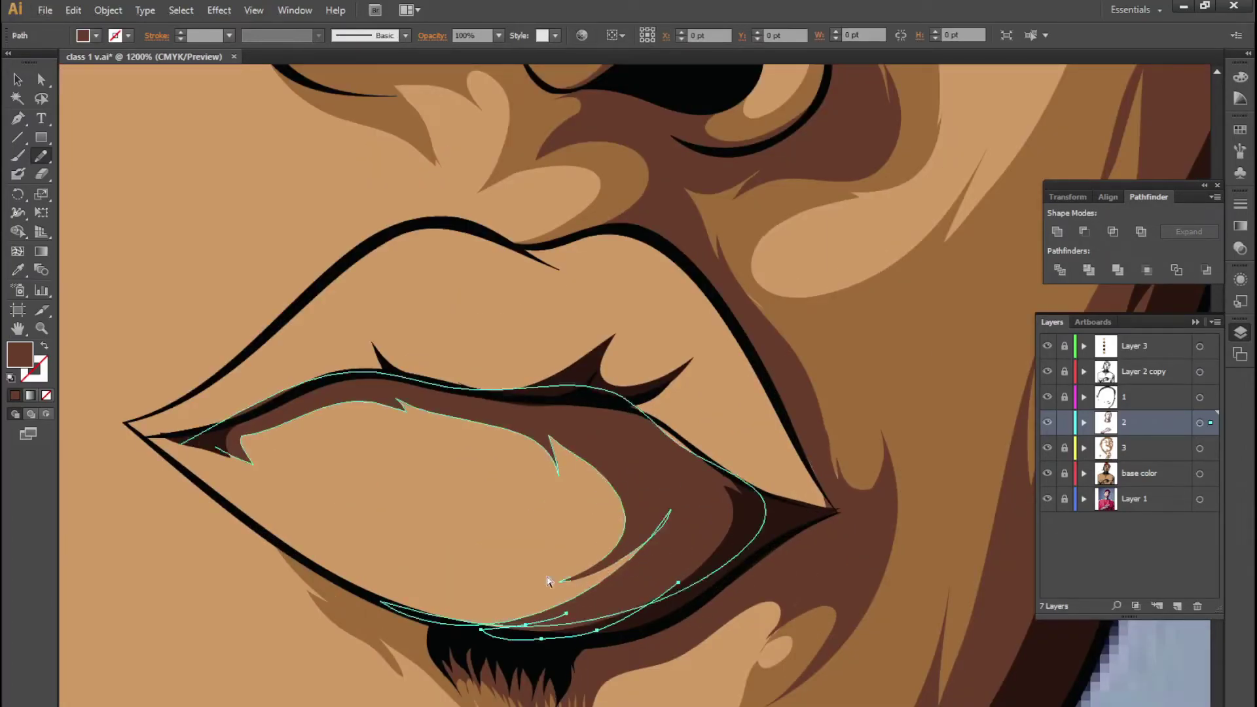
mouse_move(674, 462)
mouse_down()
mouse_move(654, 417)
mouse_move(719, 470)
mouse_up()
scroll(721, 419, down, 1)
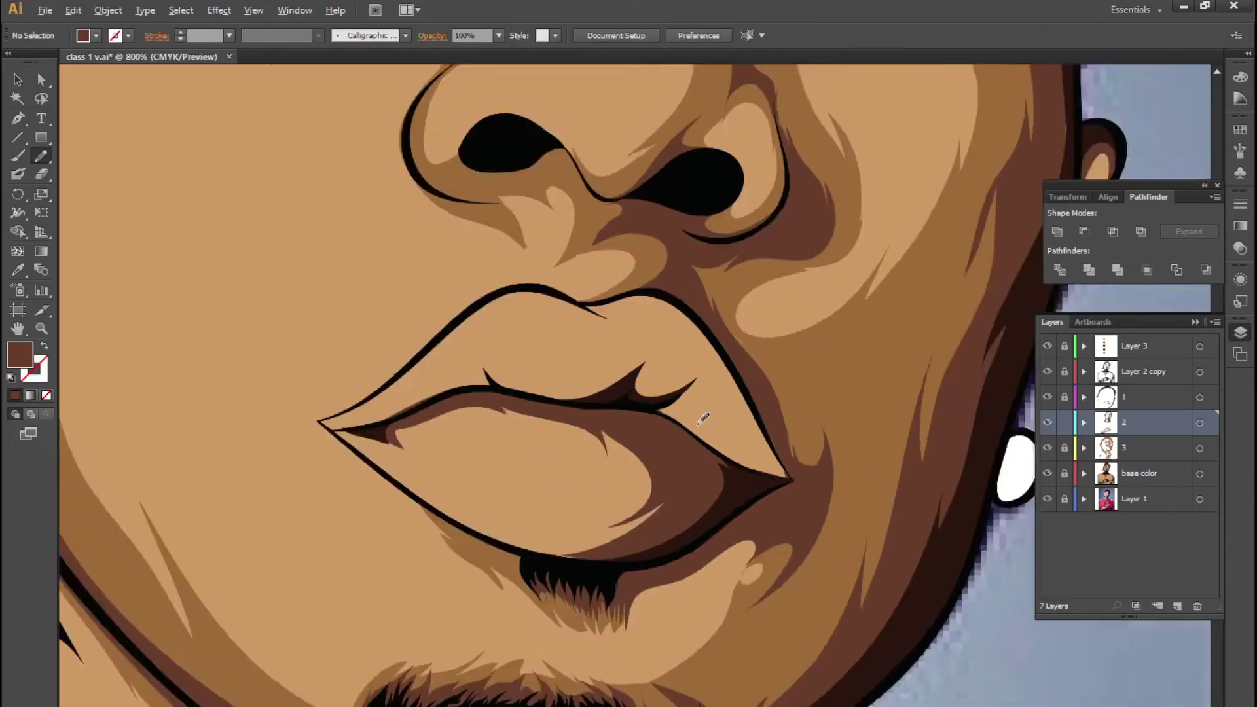
scroll(700, 415, down, 2)
scroll(567, 362, down, 2)
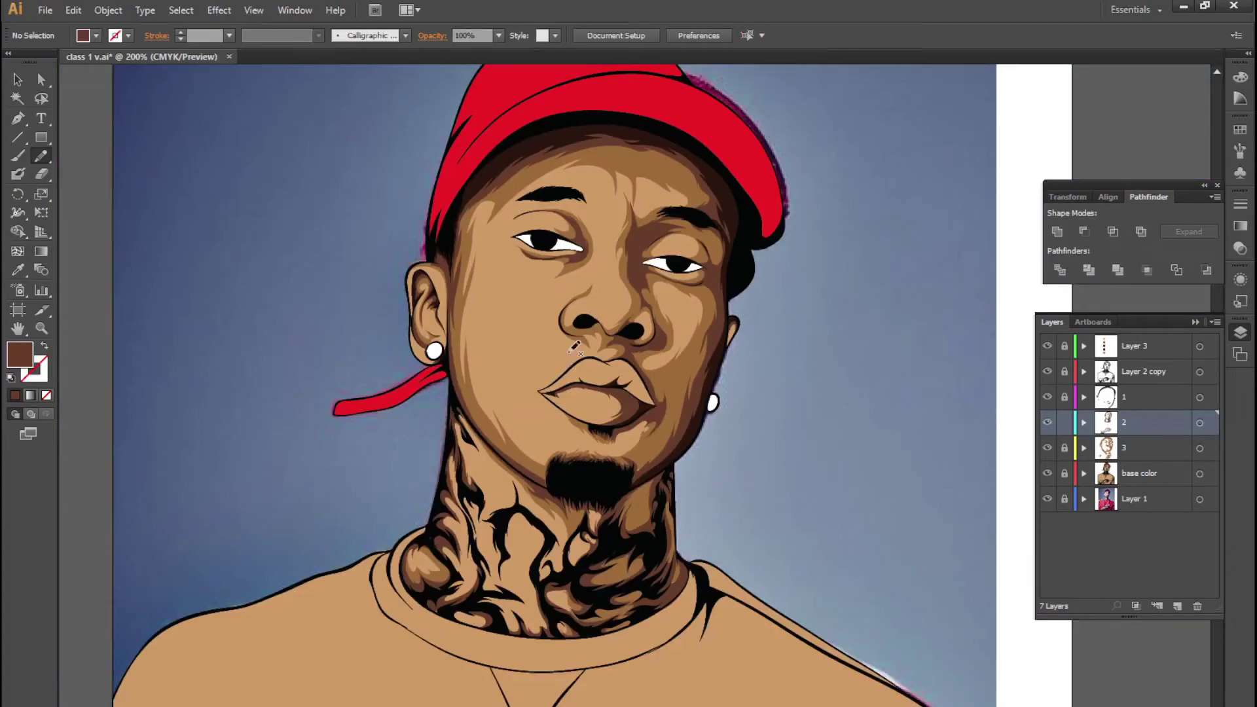
scroll(574, 347, up, 2)
scroll(648, 397, down, 1)
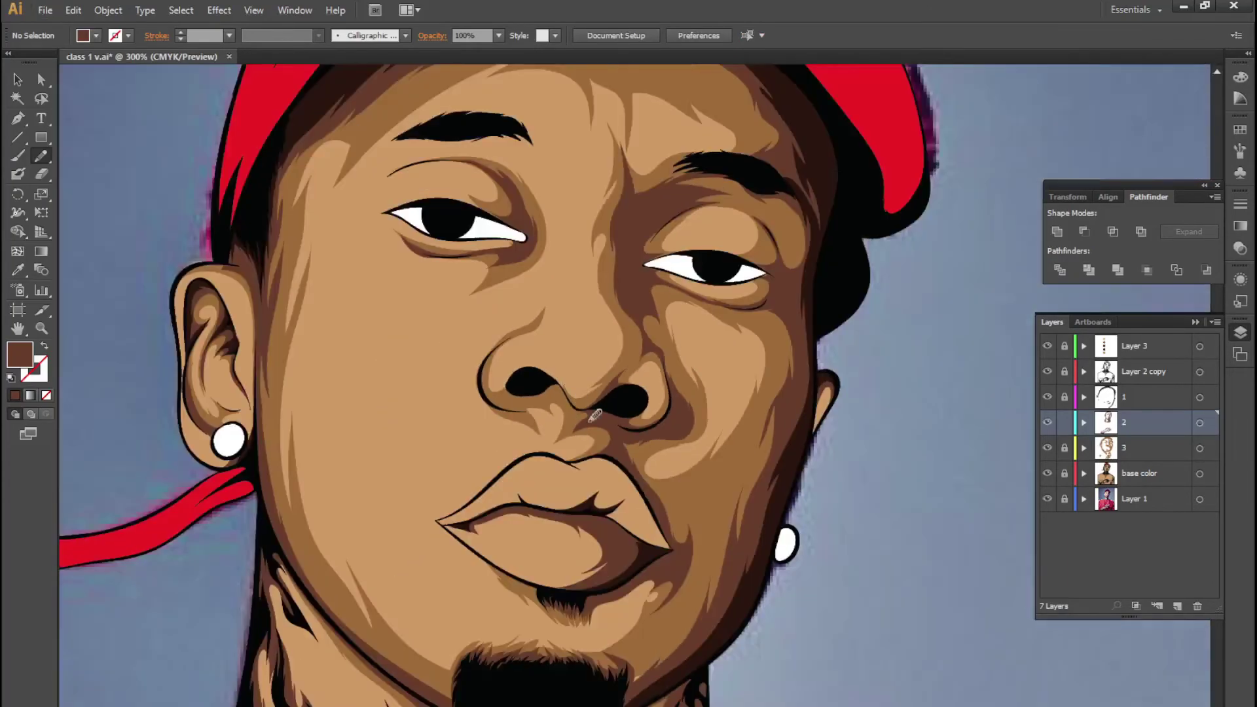
scroll(687, 478, up, 2)
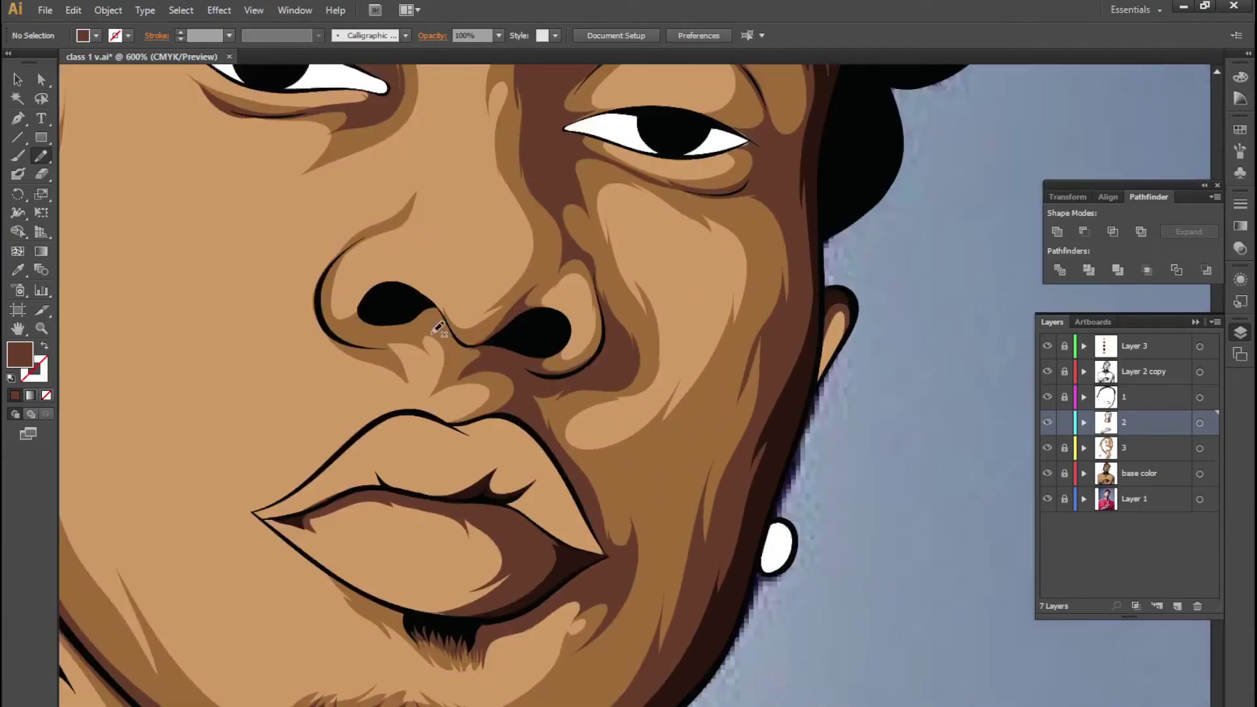
scroll(547, 451, up, 3)
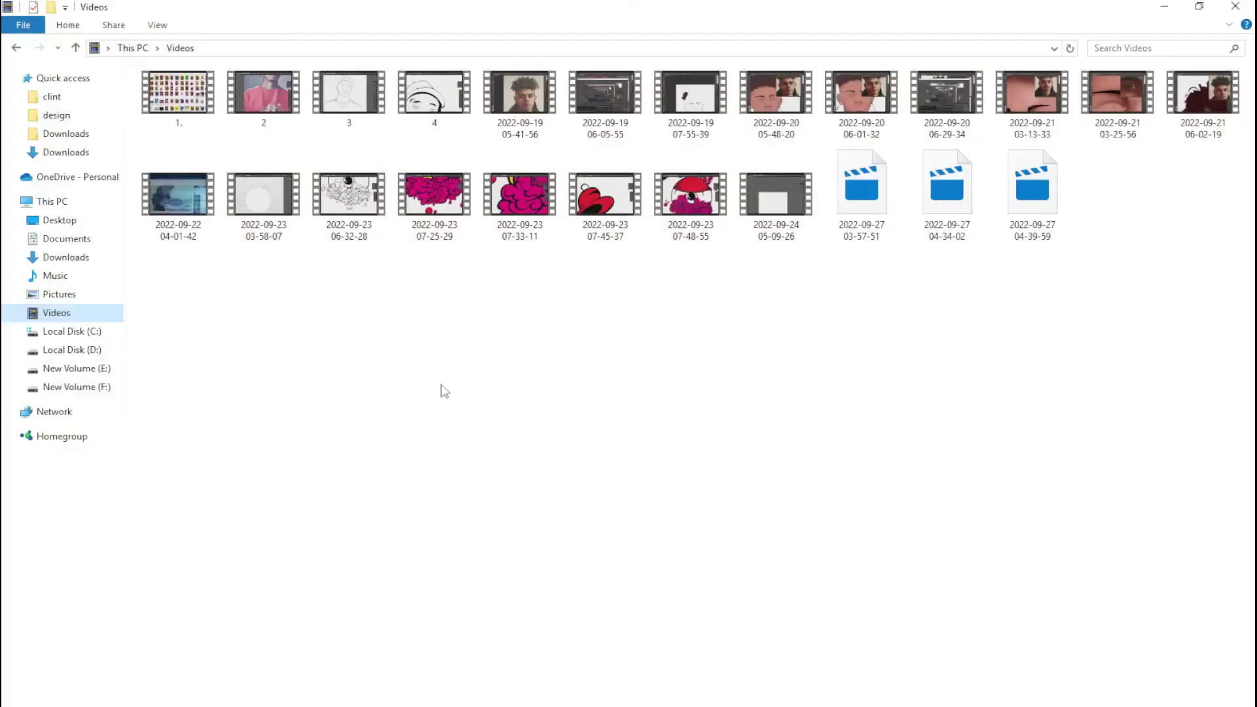
Open the design folder on New Volume (F:) and refresh it so the file thumbnails load
click(76, 368)
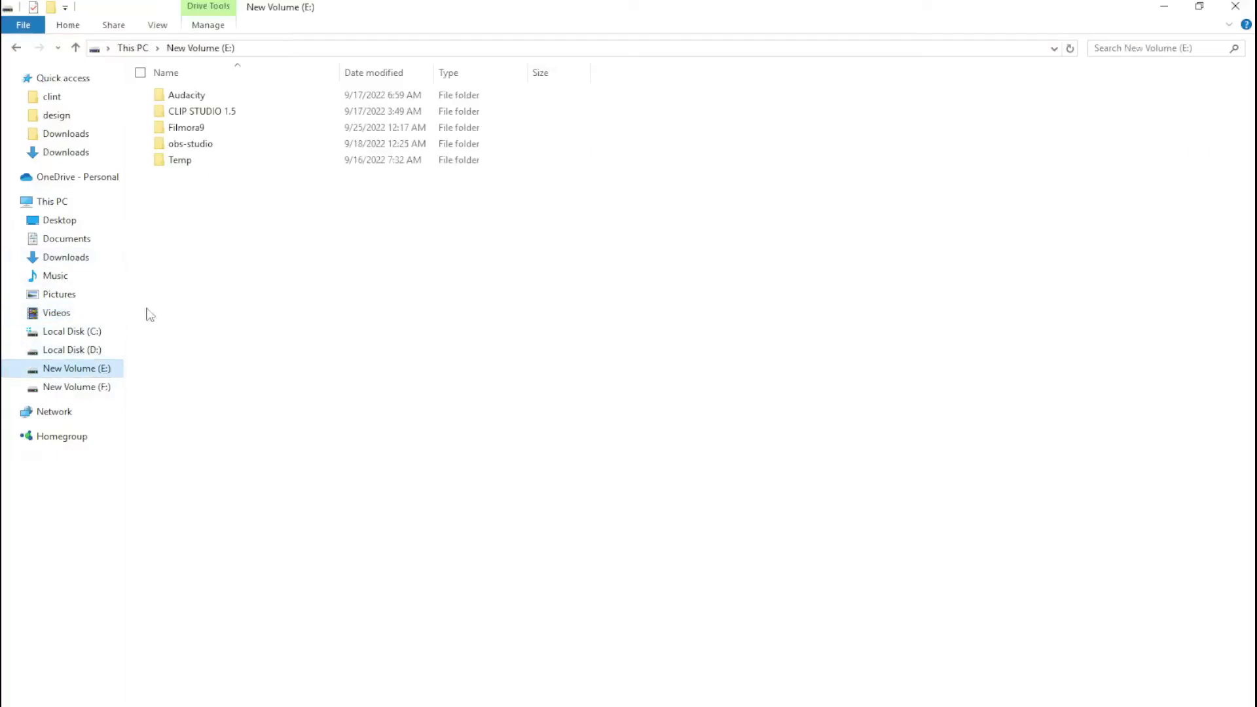
click(77, 387)
double_click(182, 144)
scroll(488, 367, down, 10)
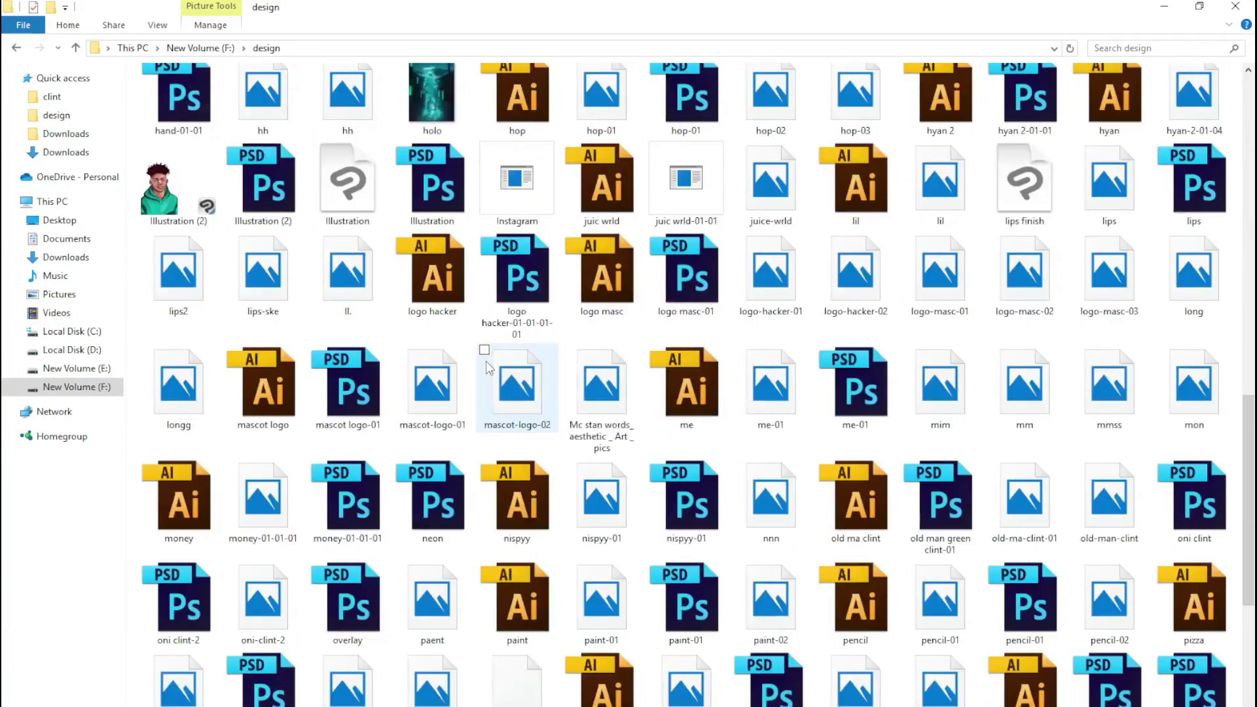
scroll(488, 368, down, 10)
scroll(727, 556, up, 3)
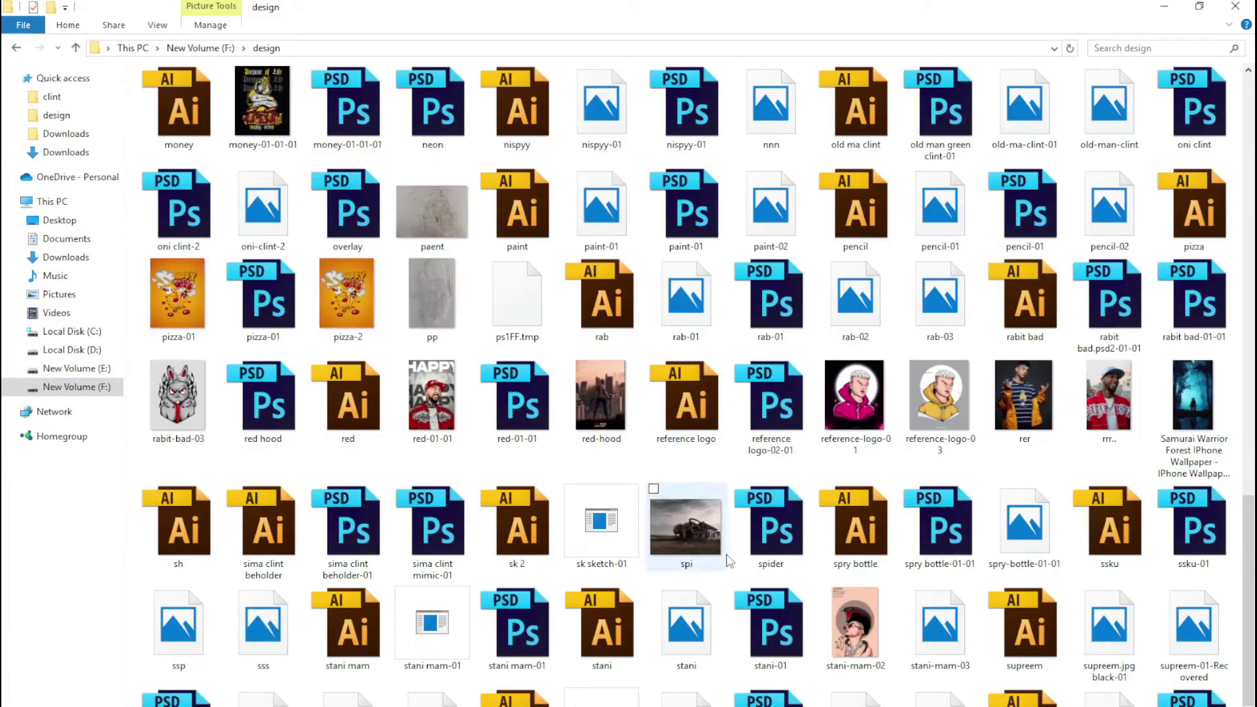
scroll(730, 556, down, 3)
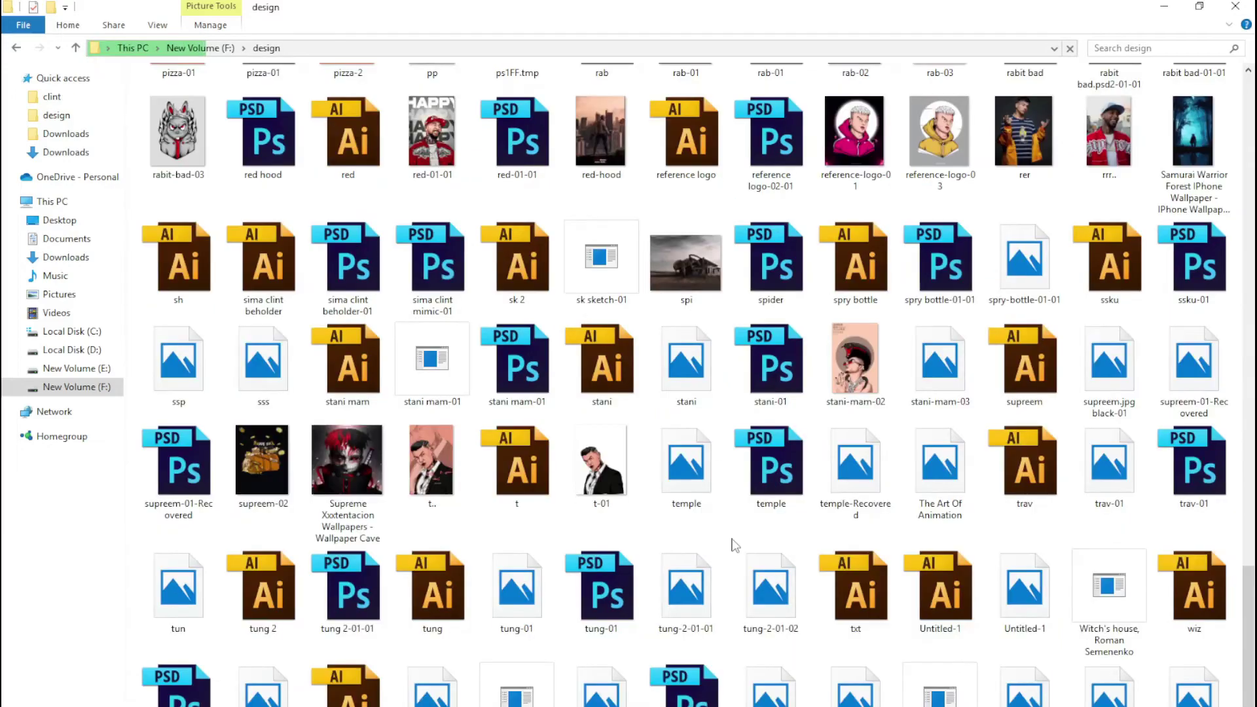
scroll(733, 552, down, 3)
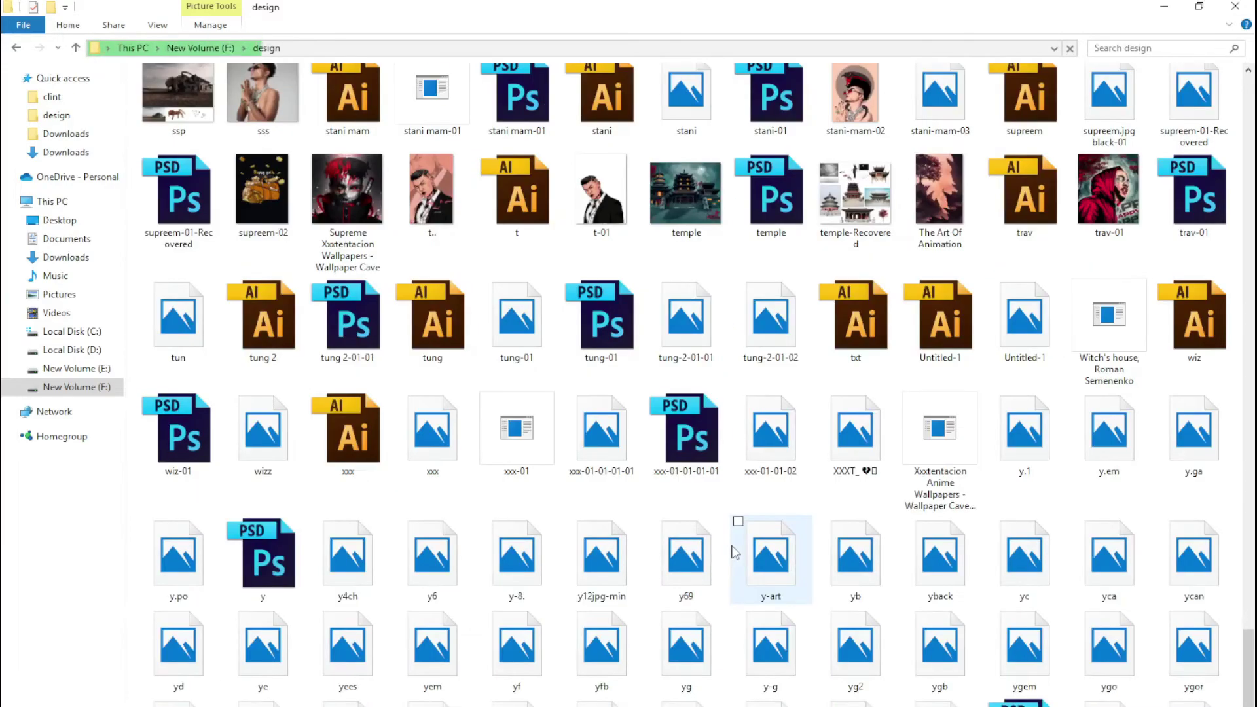
right_click(745, 502)
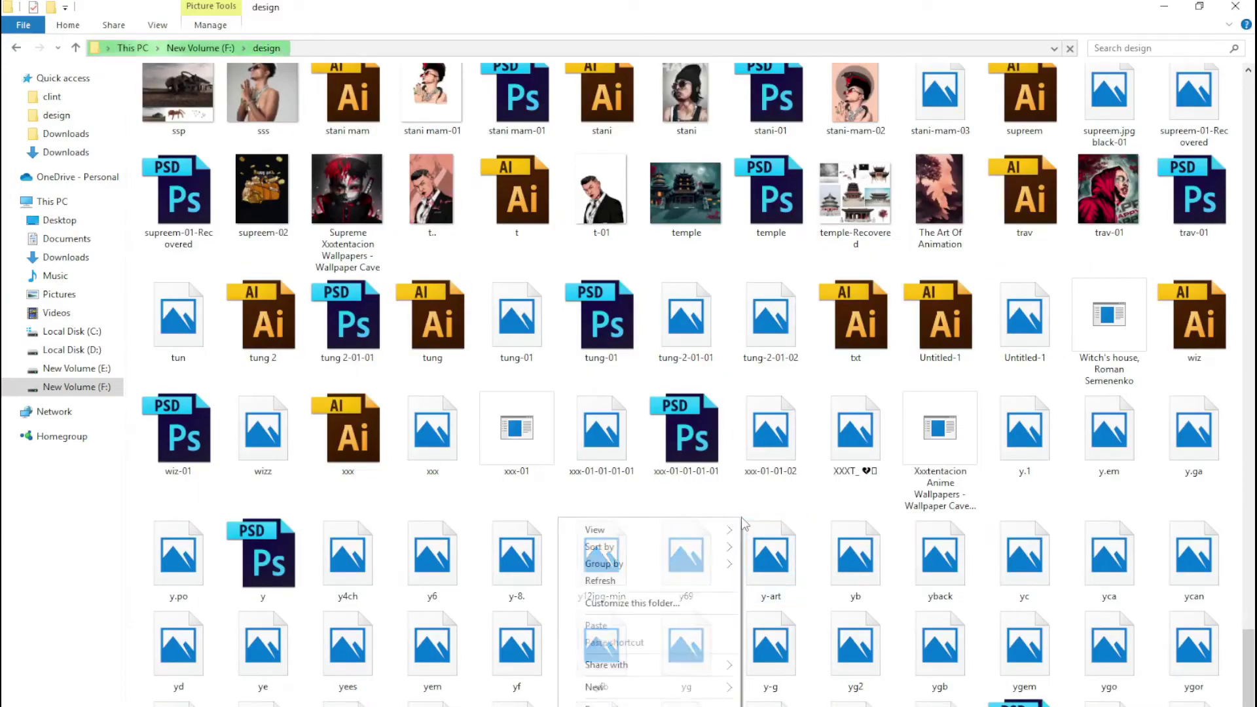
click(684, 558)
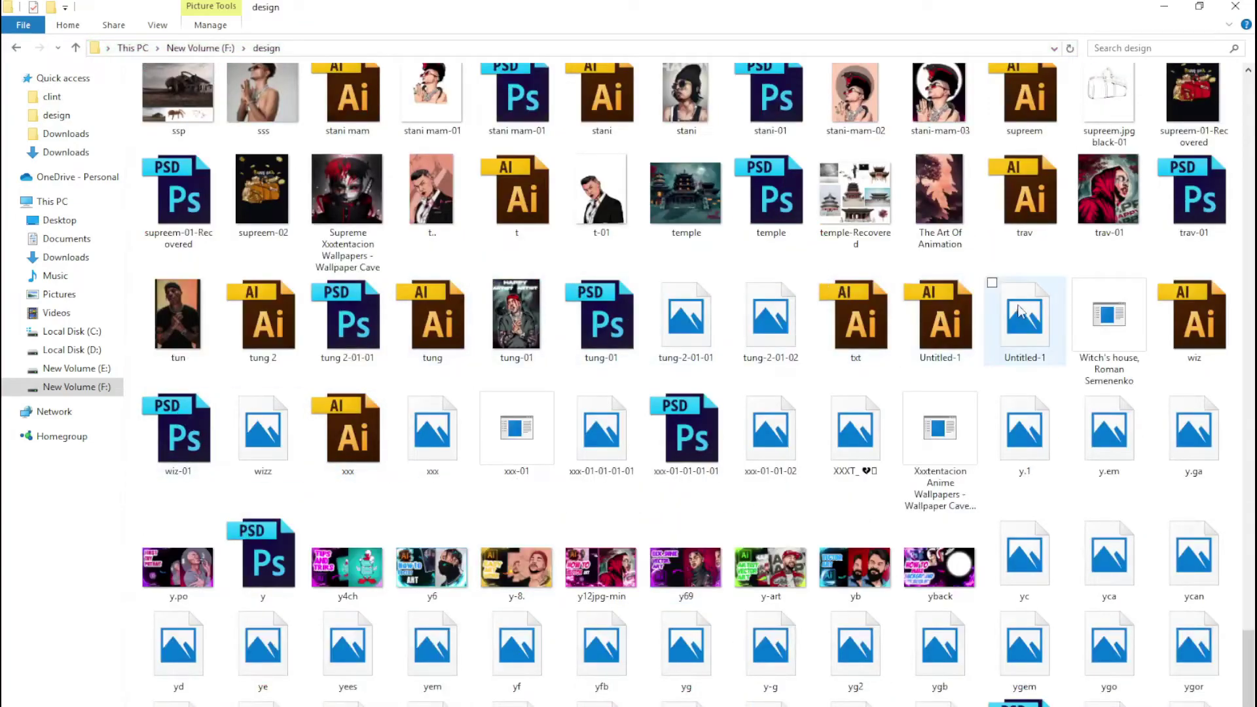
Open tung-2-01-01.jpg in Photos and zoom in and out to study the artwork
double_click(707, 340)
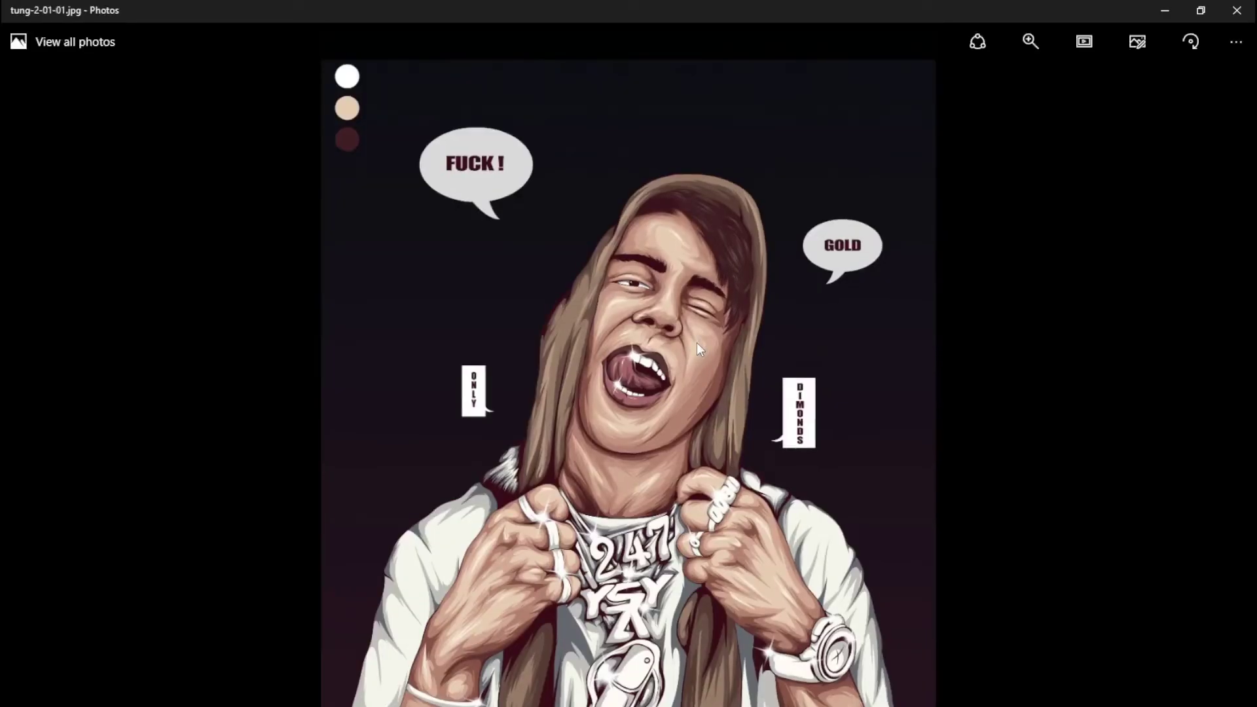
scroll(678, 230, up, 2)
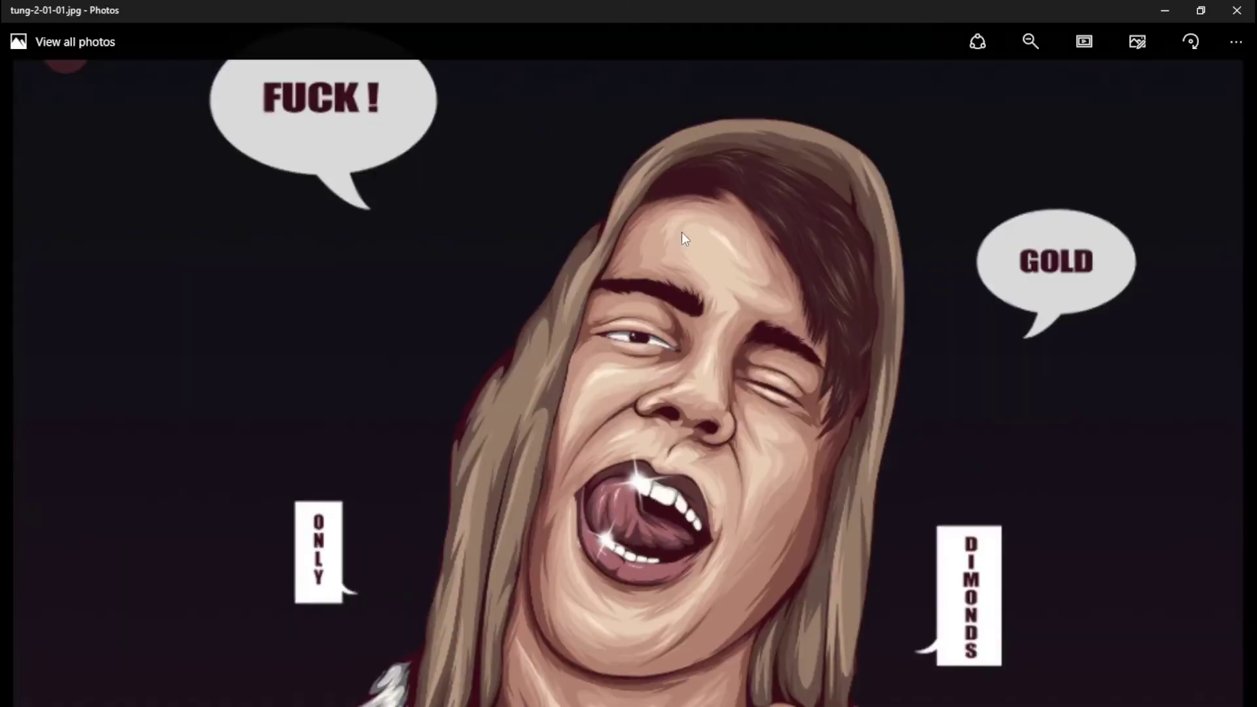
scroll(682, 231, up, 3)
scroll(690, 236, up, 3)
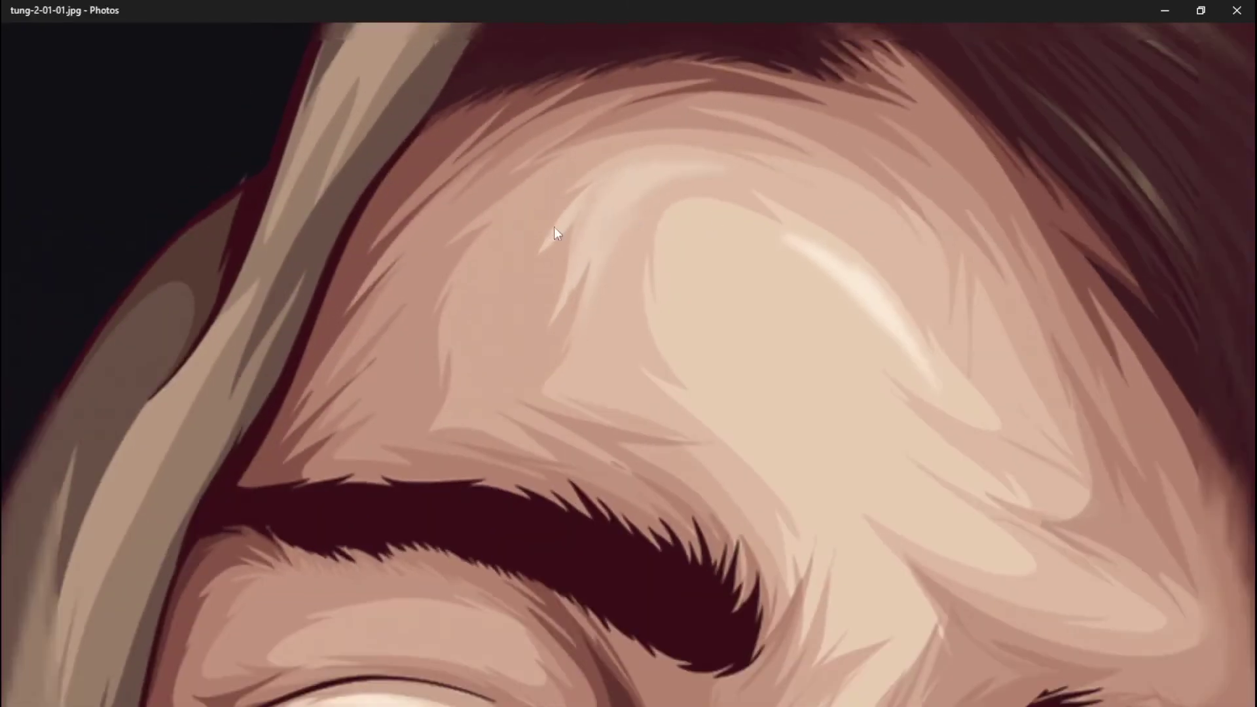
scroll(360, 279, down, 2)
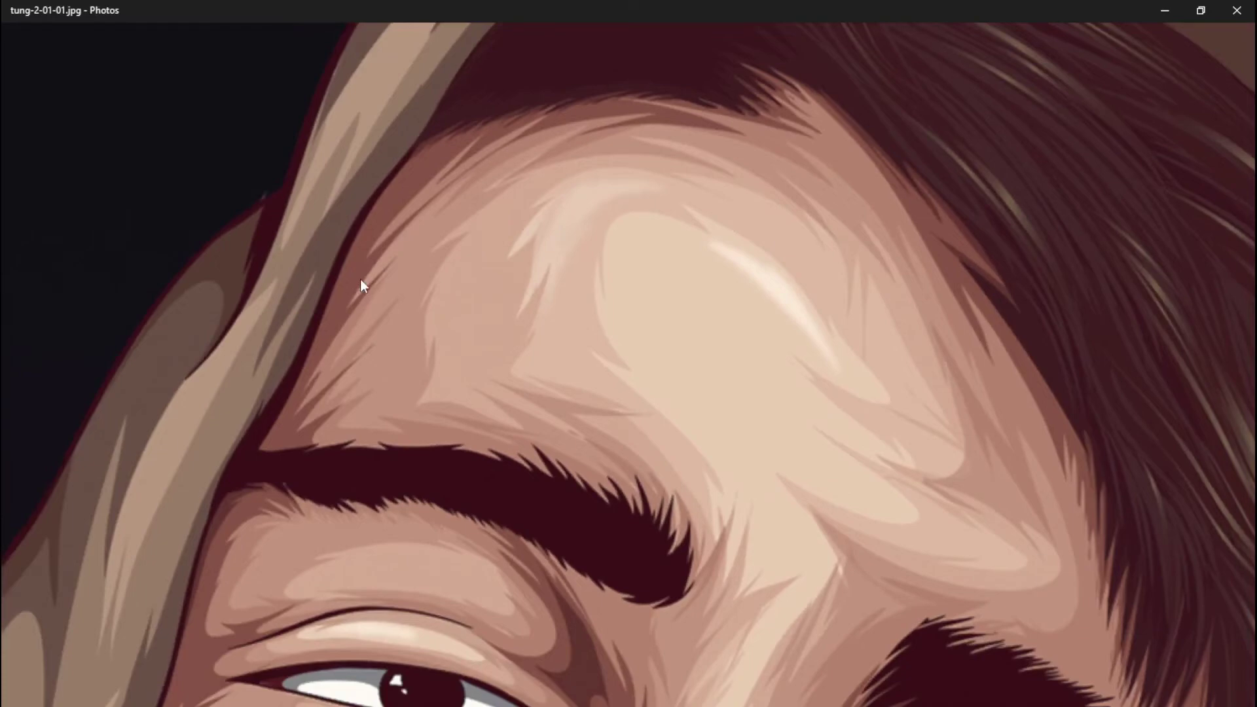
scroll(393, 307, down, 2)
scroll(454, 359, down, 2)
scroll(511, 472, down, 1)
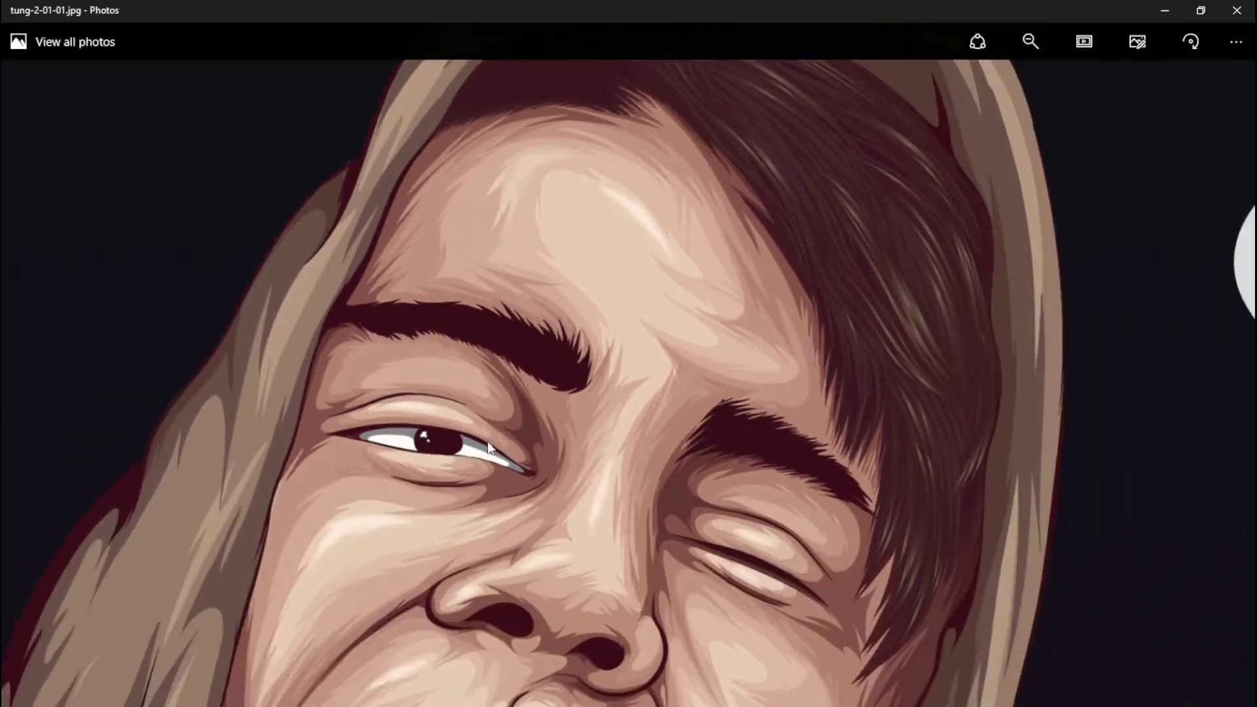
scroll(677, 324, down, 1)
scroll(614, 286, down, 1)
scroll(645, 265, down, 1)
scroll(622, 321, down, 1)
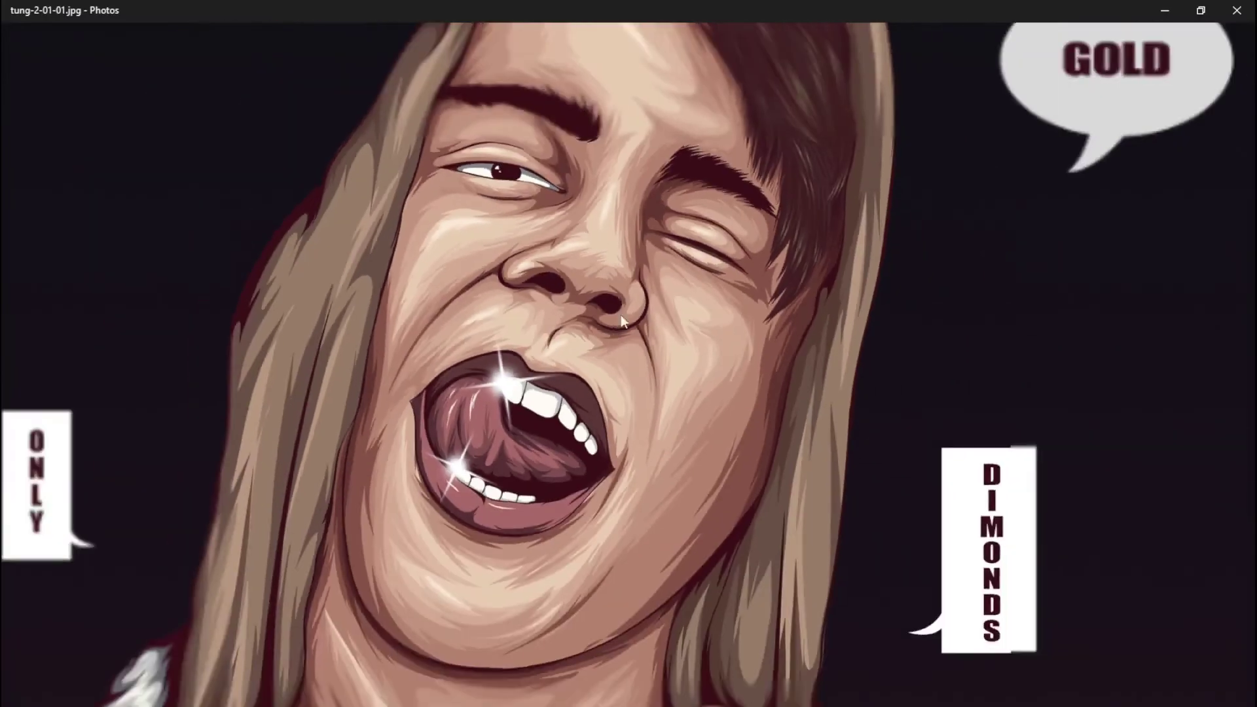
scroll(720, 216, up, 1)
scroll(779, 367, up, 2)
scroll(720, 294, down, 1)
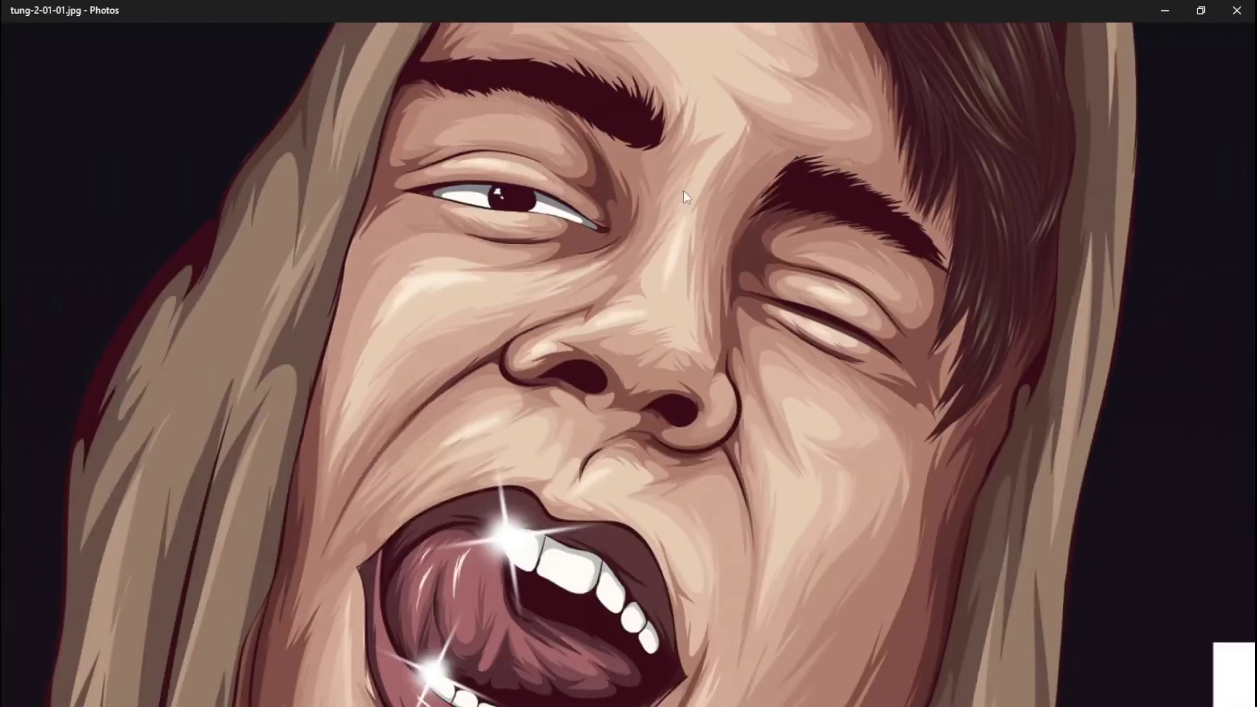
scroll(684, 196, down, 1)
scroll(615, 201, down, 1)
scroll(722, 208, up, 2)
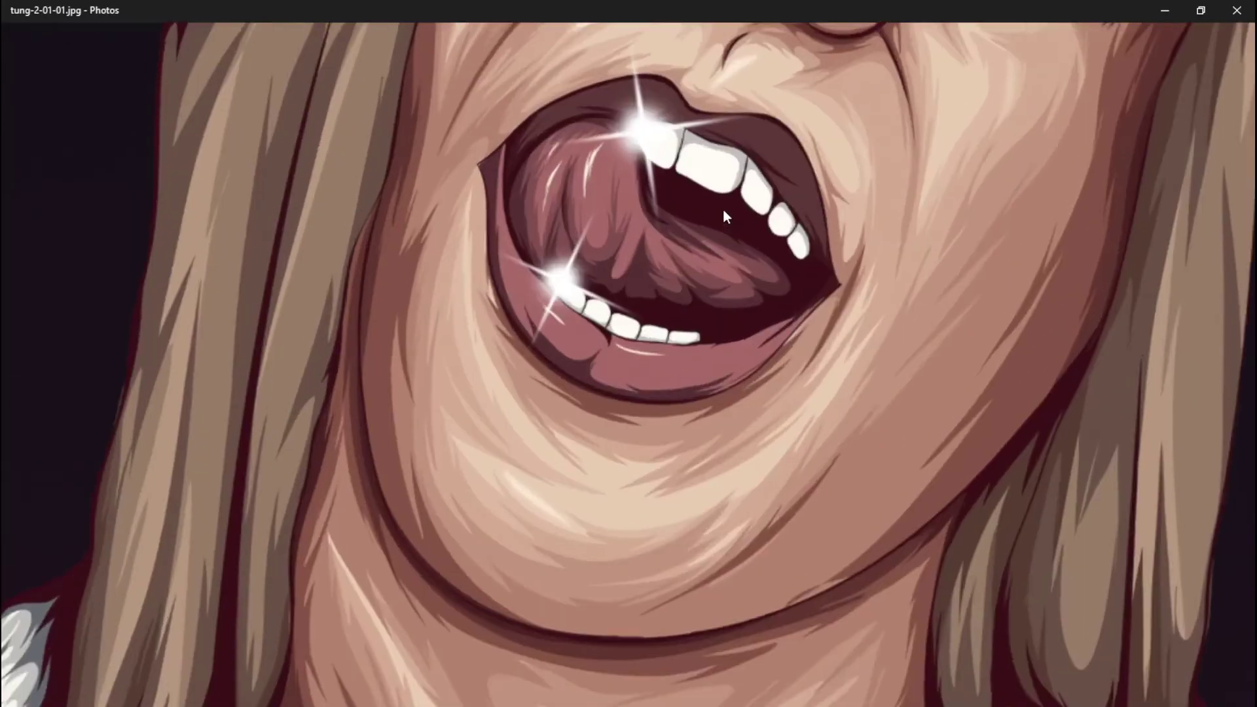
scroll(649, 230, down, 1)
scroll(655, 294, up, 1)
scroll(672, 355, up, 1)
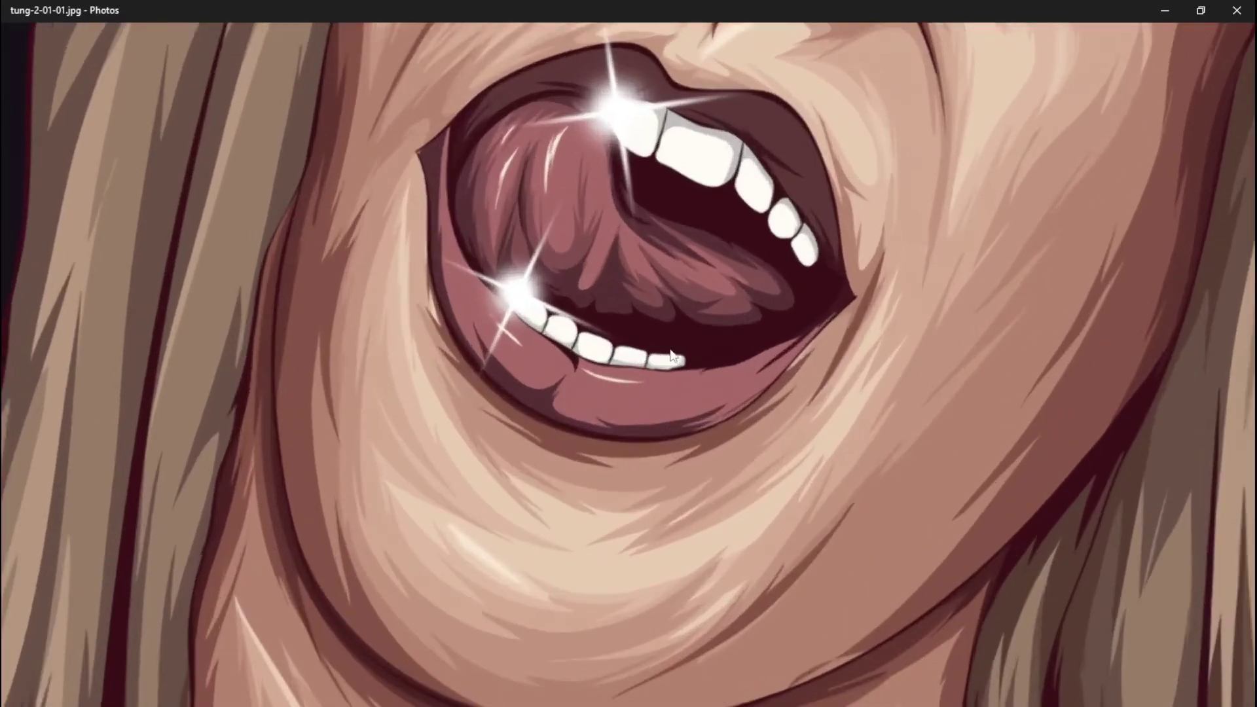
scroll(670, 355, down, 1)
scroll(564, 375, down, 1)
scroll(544, 407, down, 1)
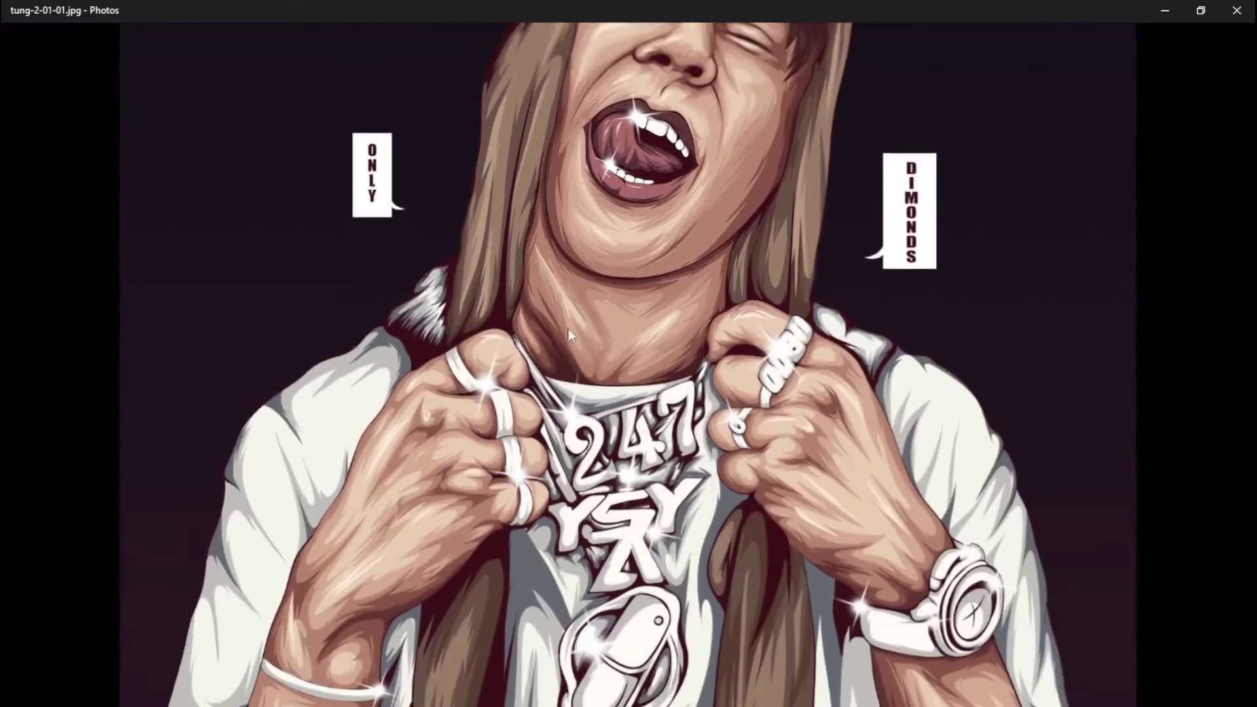
Pan to the face and speech bubbles and zoom around to inspect their details
drag(568, 328, 625, 517)
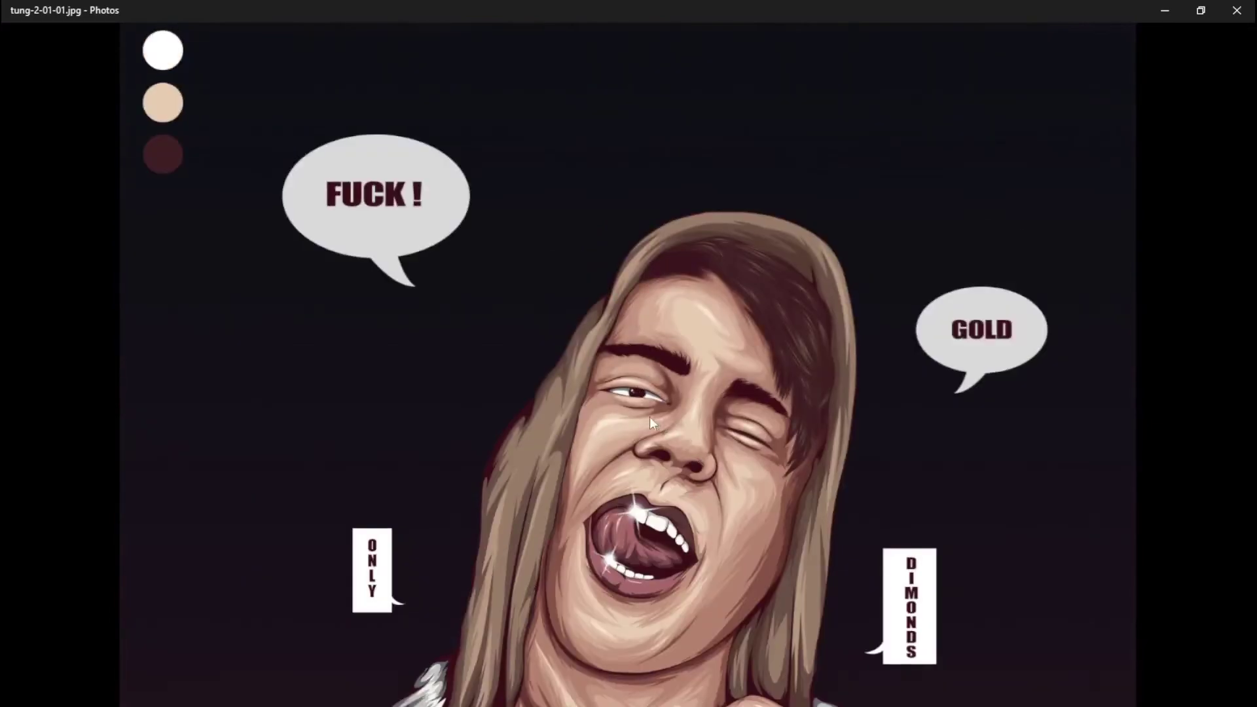
scroll(649, 416, down, 1)
scroll(683, 336, down, 1)
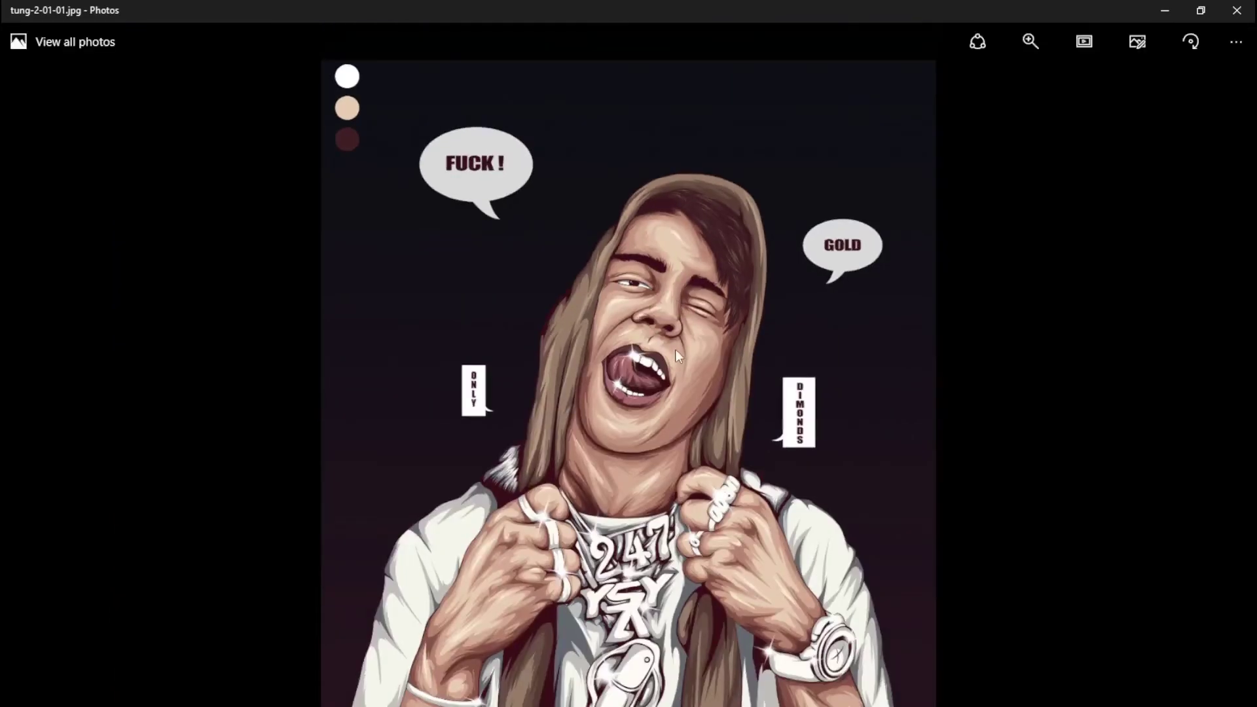
scroll(669, 423, up, 2)
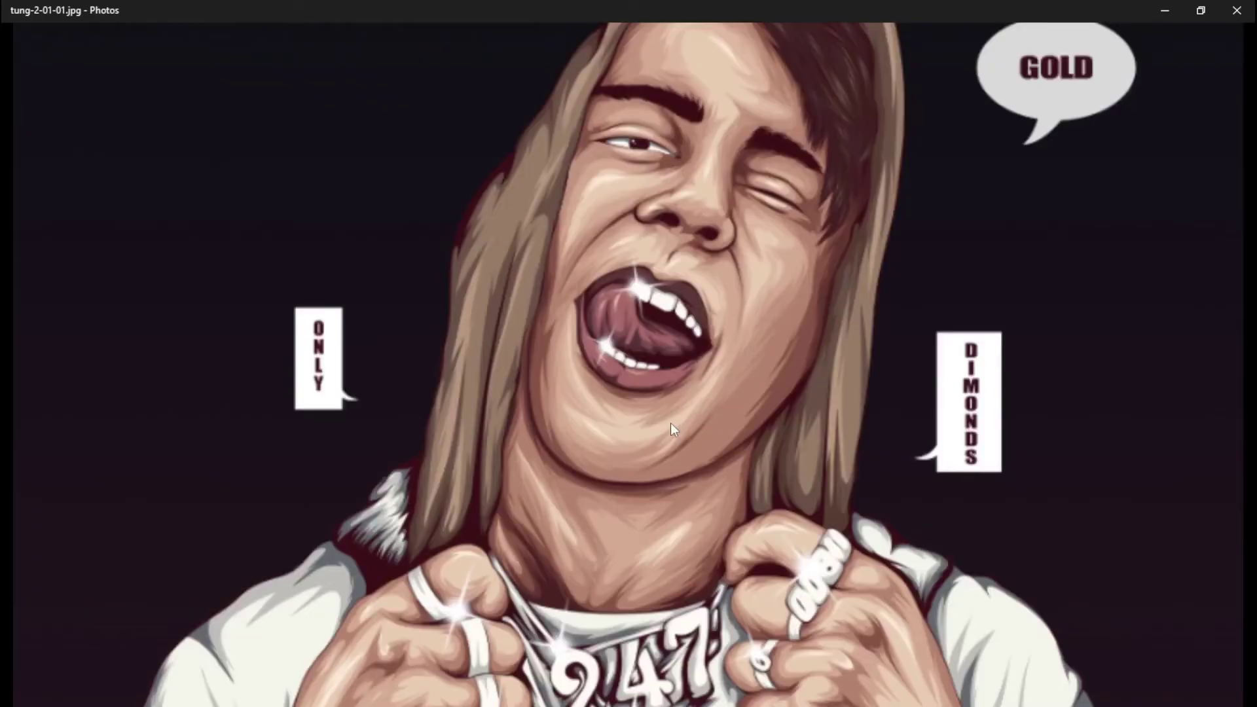
scroll(838, 265, up, 1)
scroll(812, 313, up, 1)
scroll(639, 284, up, 1)
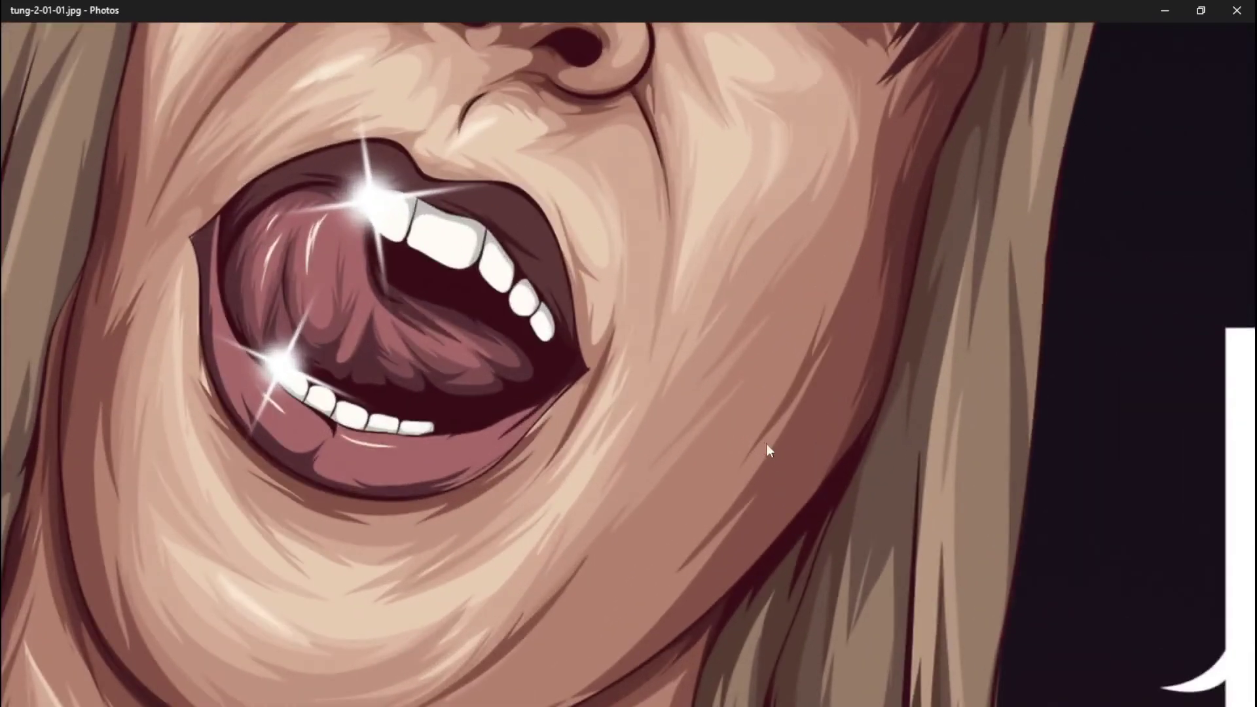
scroll(766, 443, down, 1)
scroll(713, 434, down, 2)
scroll(713, 434, down, 1)
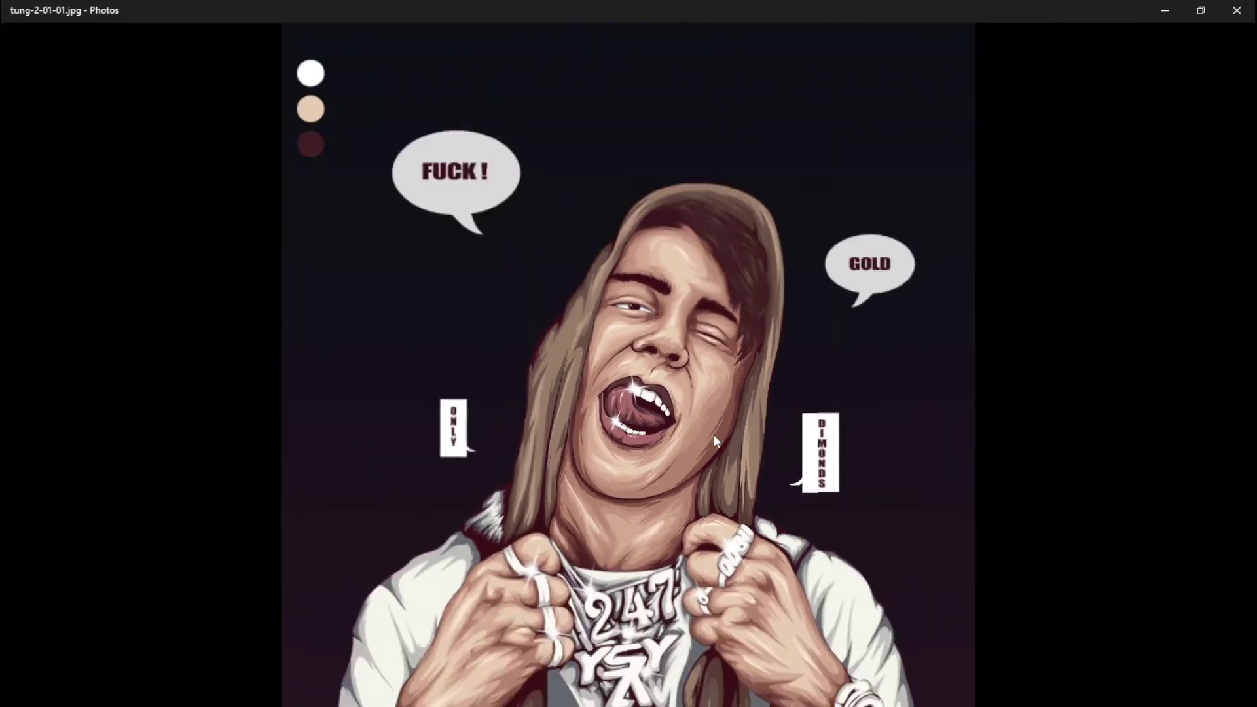
scroll(713, 434, down, 1)
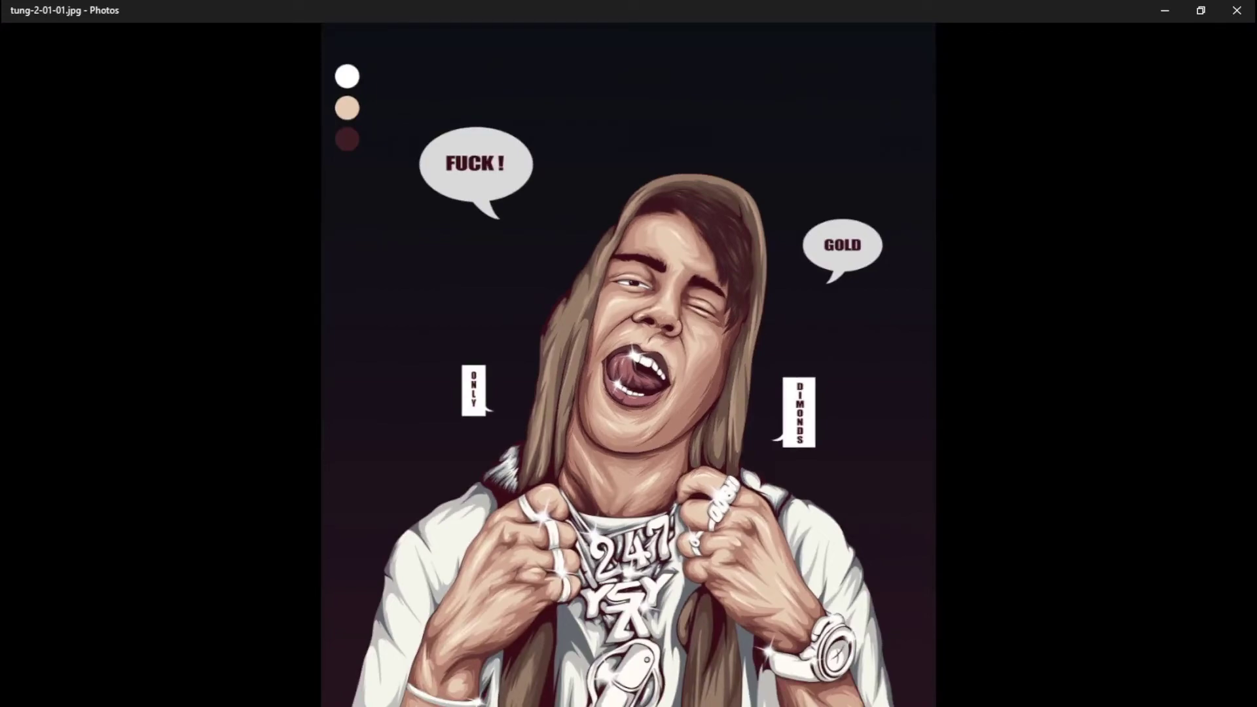
scroll(347, 343, up, 1)
scroll(347, 343, up, 1)
scroll(368, 387, up, 1)
scroll(368, 388, up, 1)
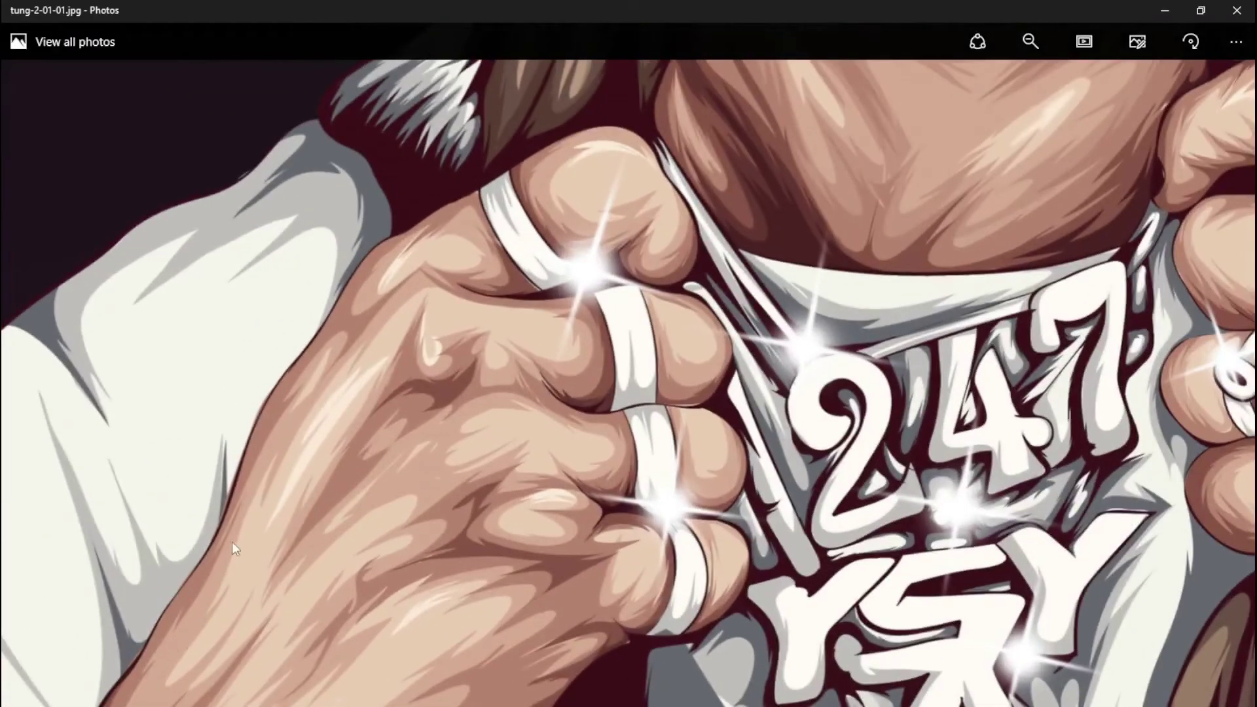
scroll(458, 603, down, 2)
scroll(479, 551, down, 1)
key(alt+F4)
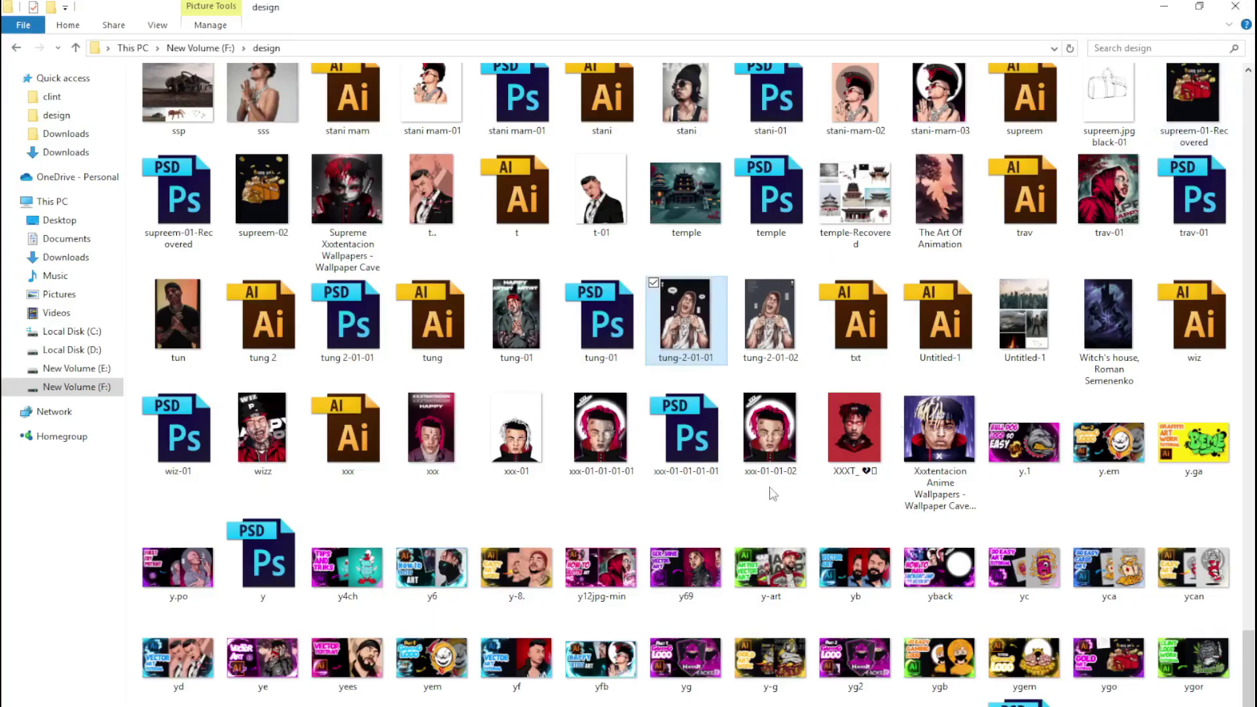
double_click(800, 445)
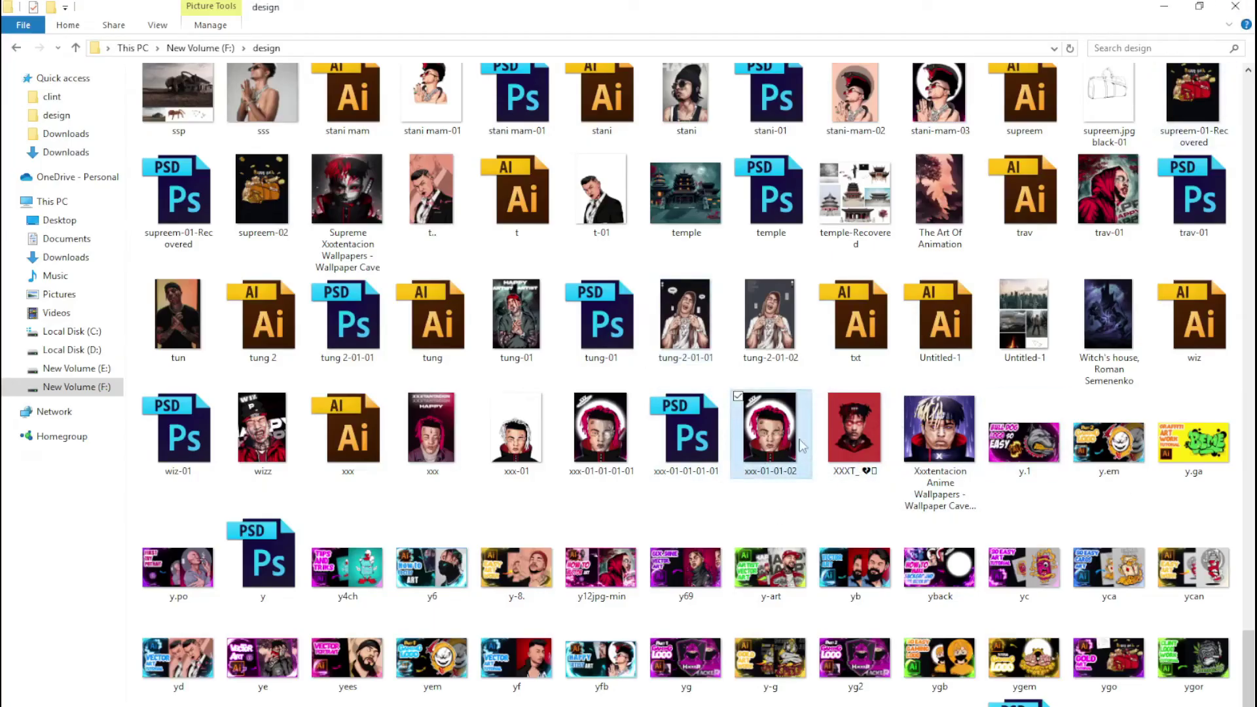
scroll(662, 501, up, 2)
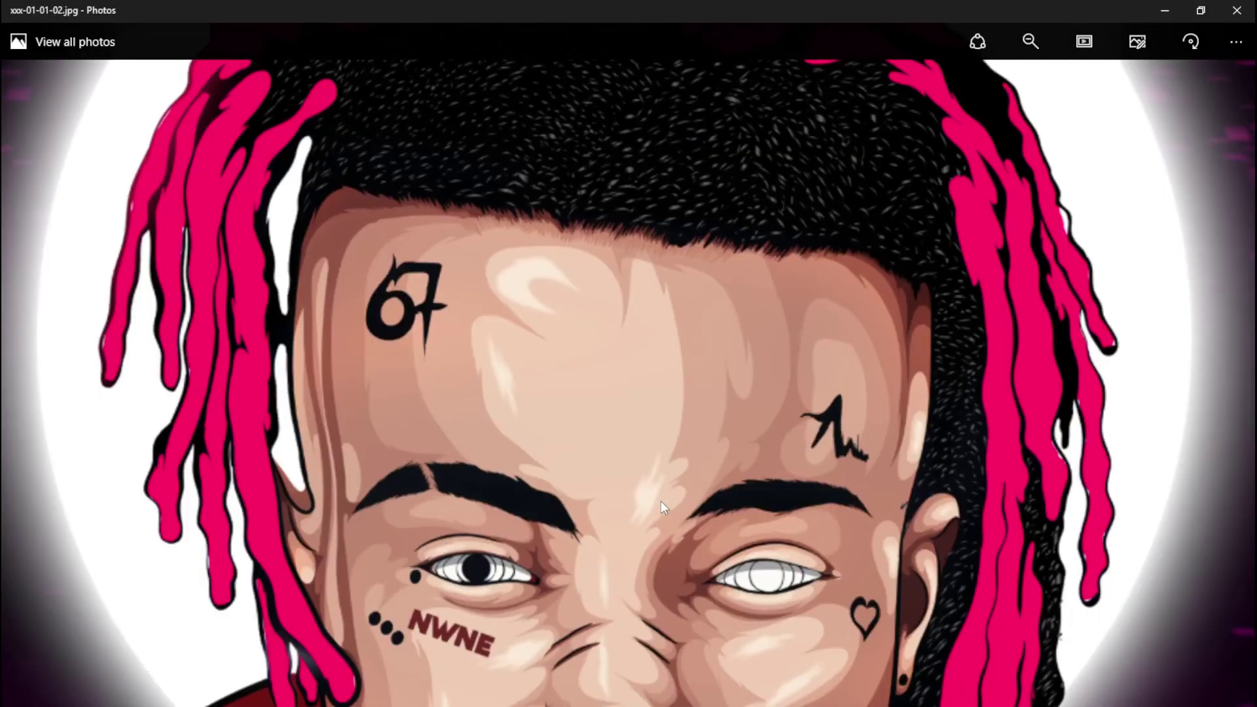
scroll(740, 308, up, 1)
scroll(512, 402, down, 3)
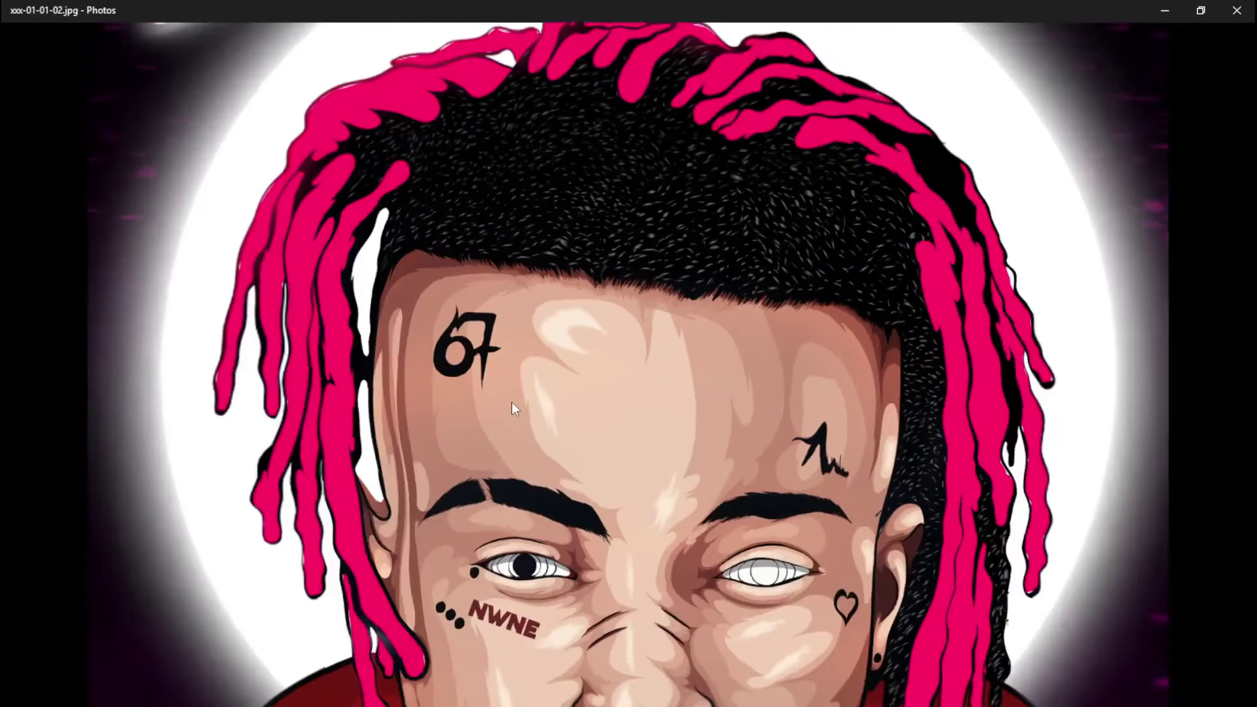
click(1237, 10)
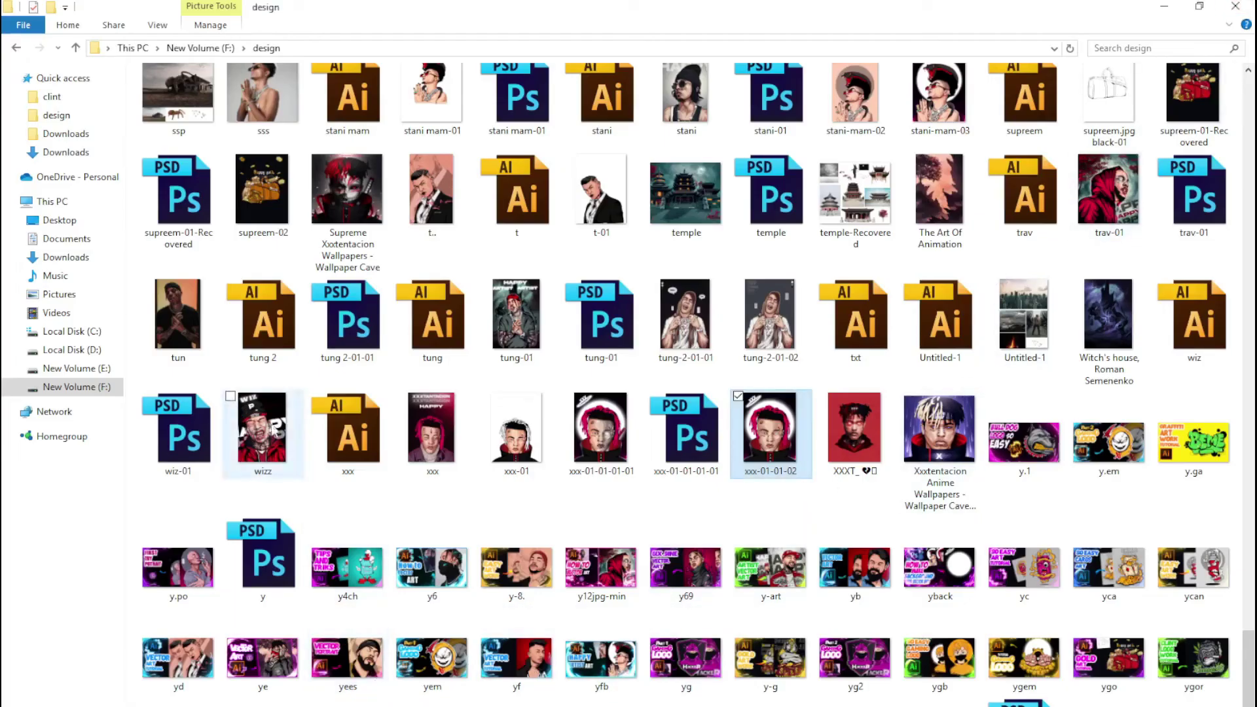
double_click(747, 318)
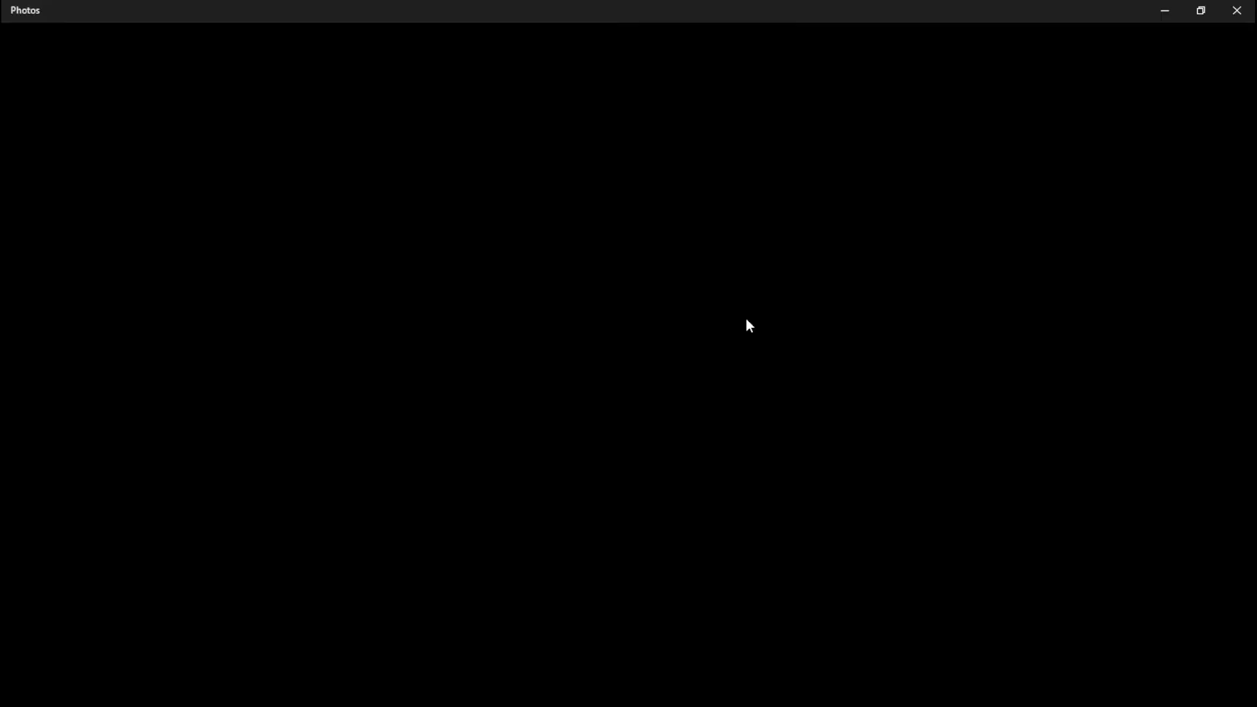
scroll(623, 305, up, 2)
scroll(626, 293, up, 1)
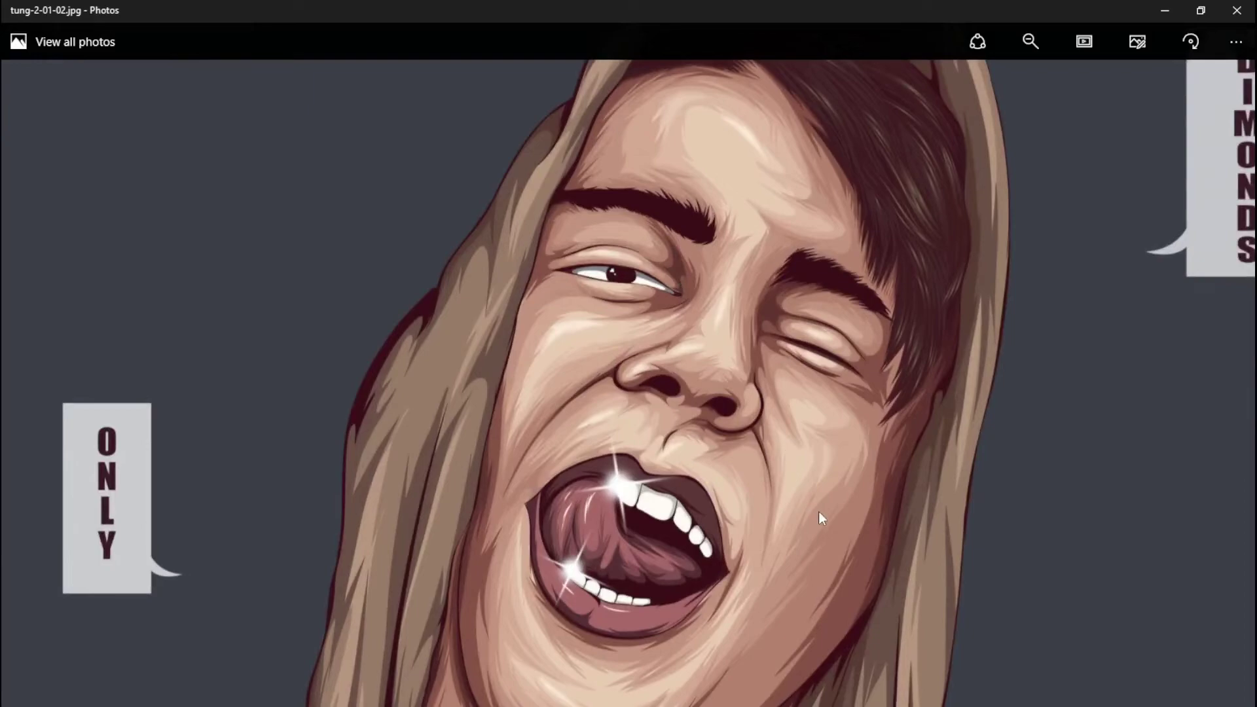
scroll(815, 511, down, 1)
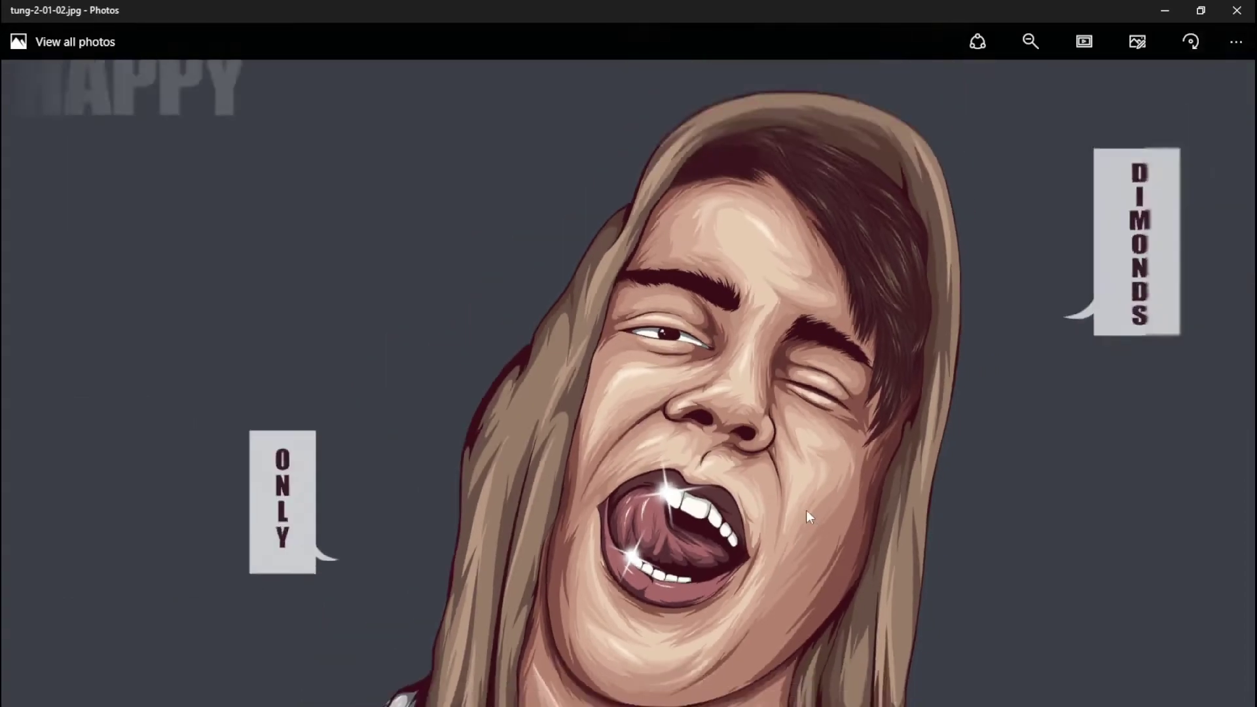
scroll(805, 510, down, 1)
scroll(802, 509, down, 1)
scroll(798, 508, down, 1)
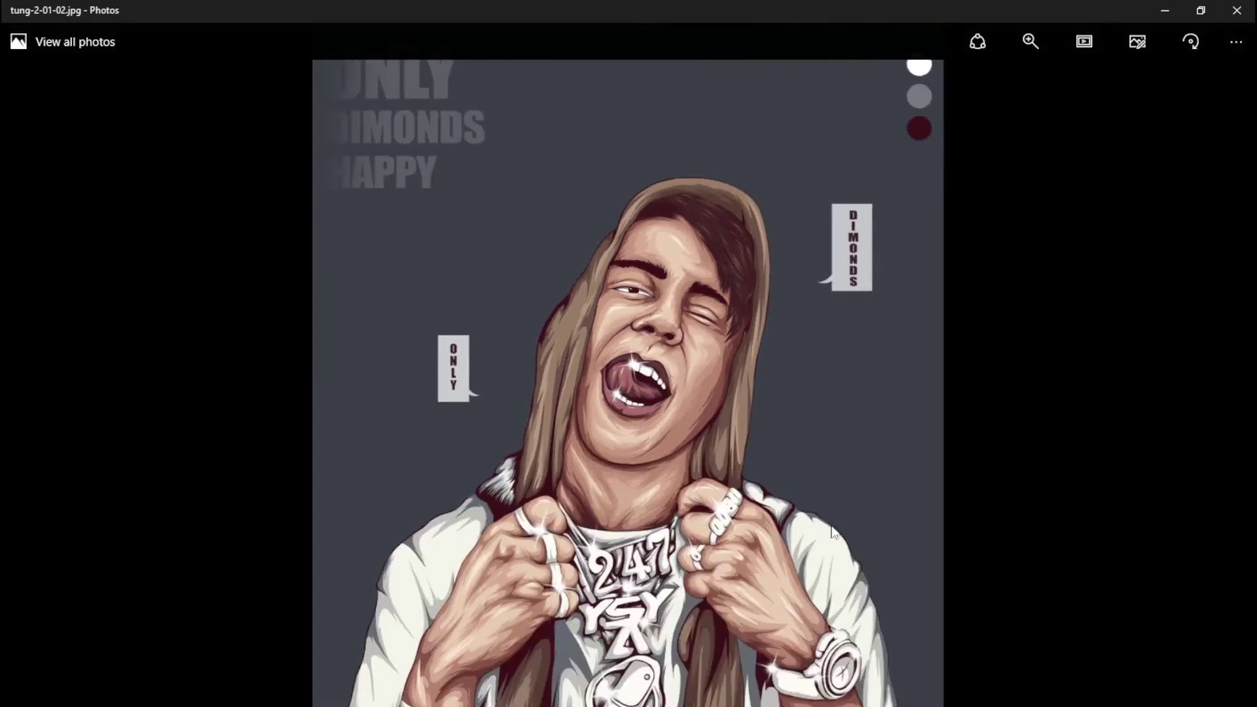
key(alt+F4)
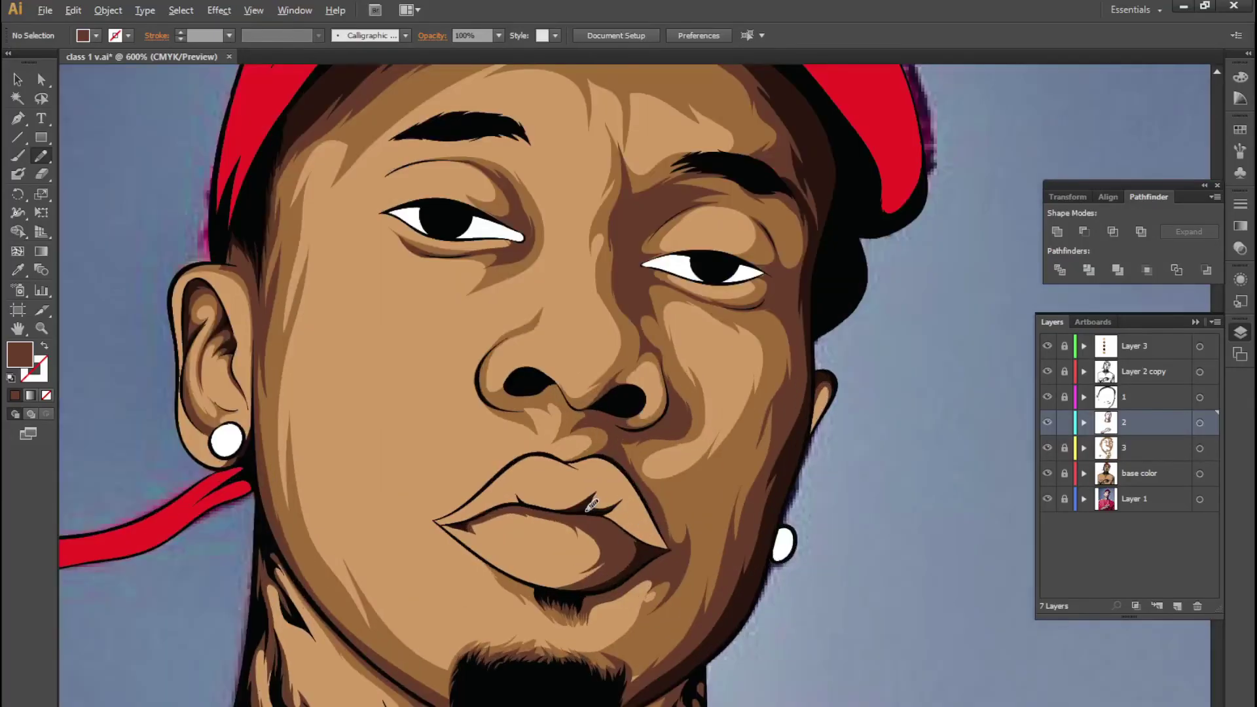
In Outline view, paint dark brown Blob Brush shading along the lip parting, undoing bad strokes
scroll(592, 504, up, 2)
scroll(560, 434, up, 1)
key(ctrl+y)
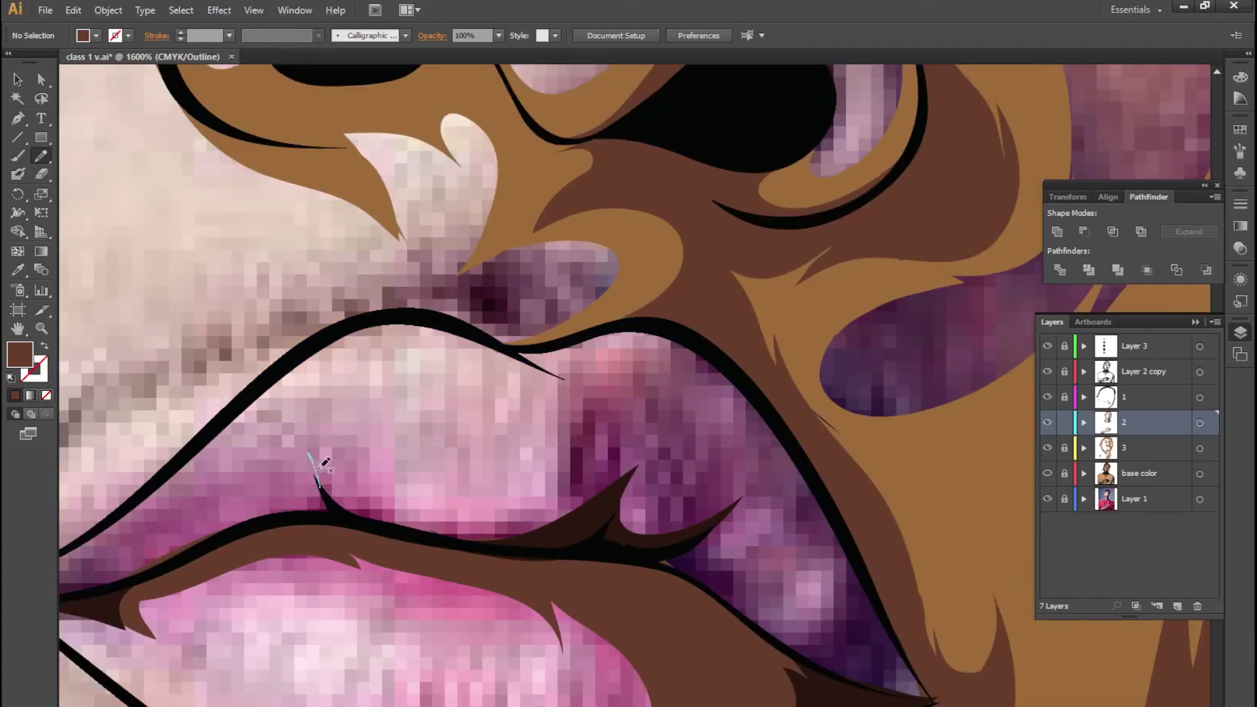
drag(598, 417, 598, 417)
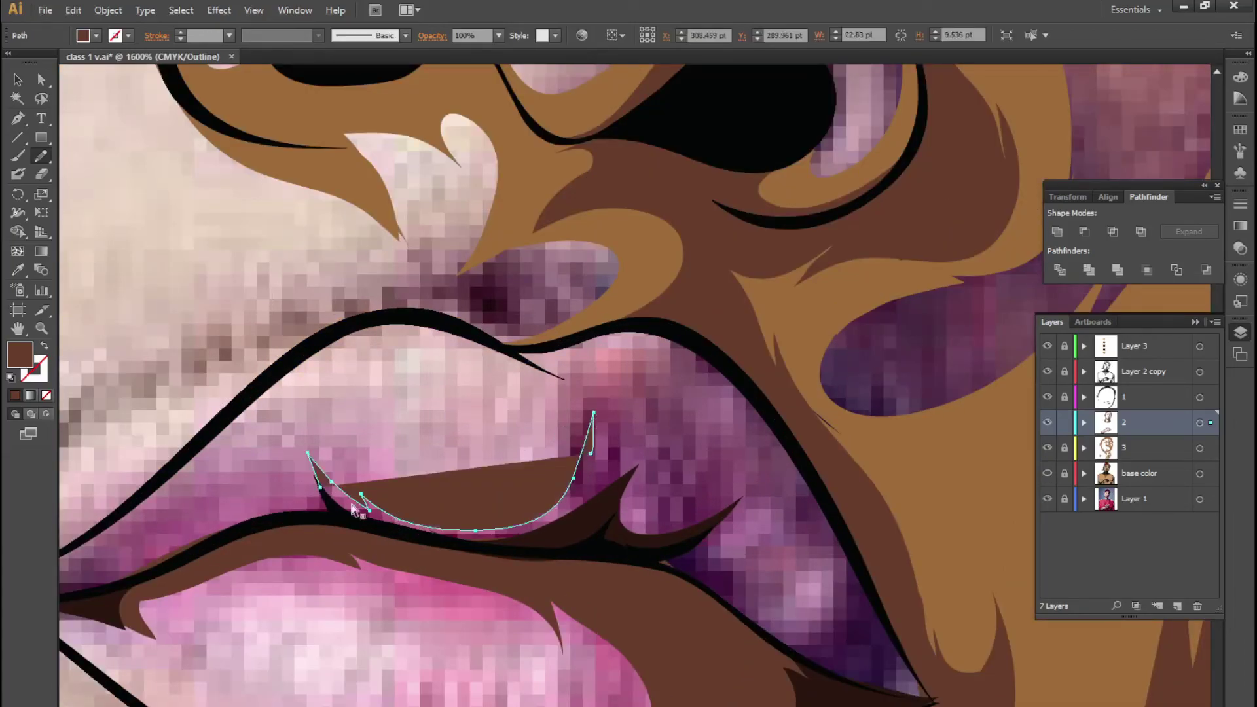
key(ctrl+z)
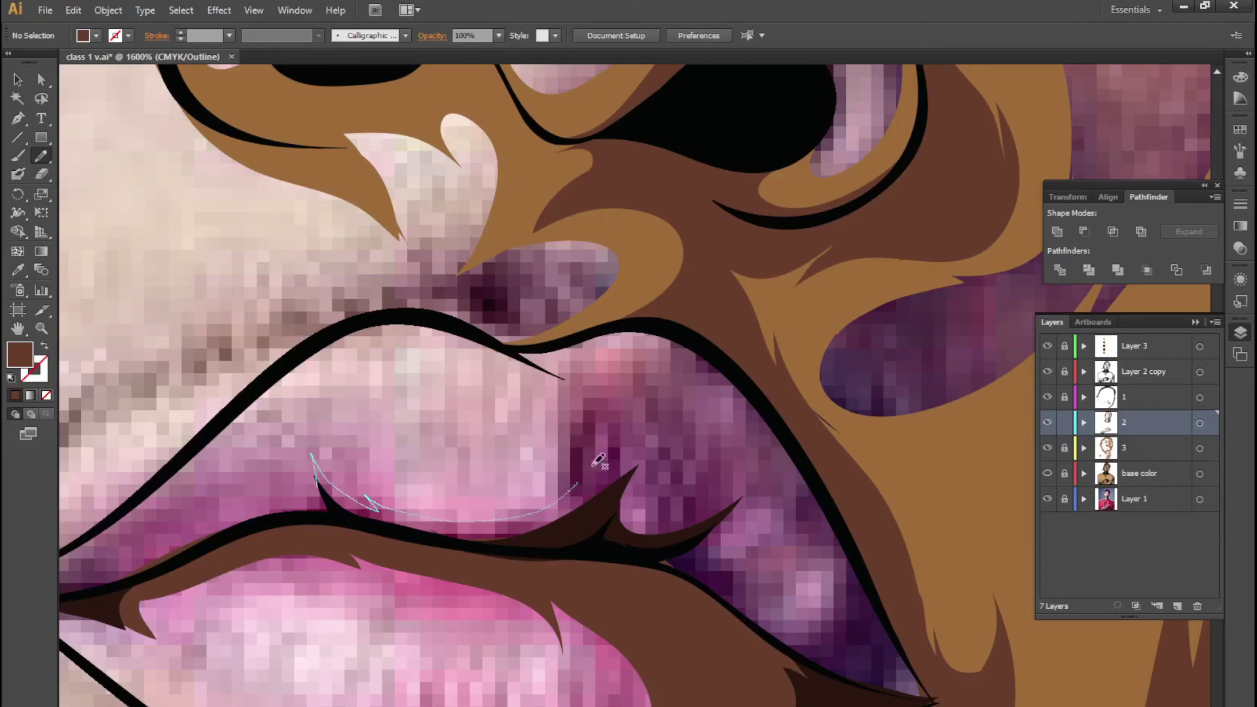
drag(329, 508, 328, 508)
scroll(378, 494, left, 3)
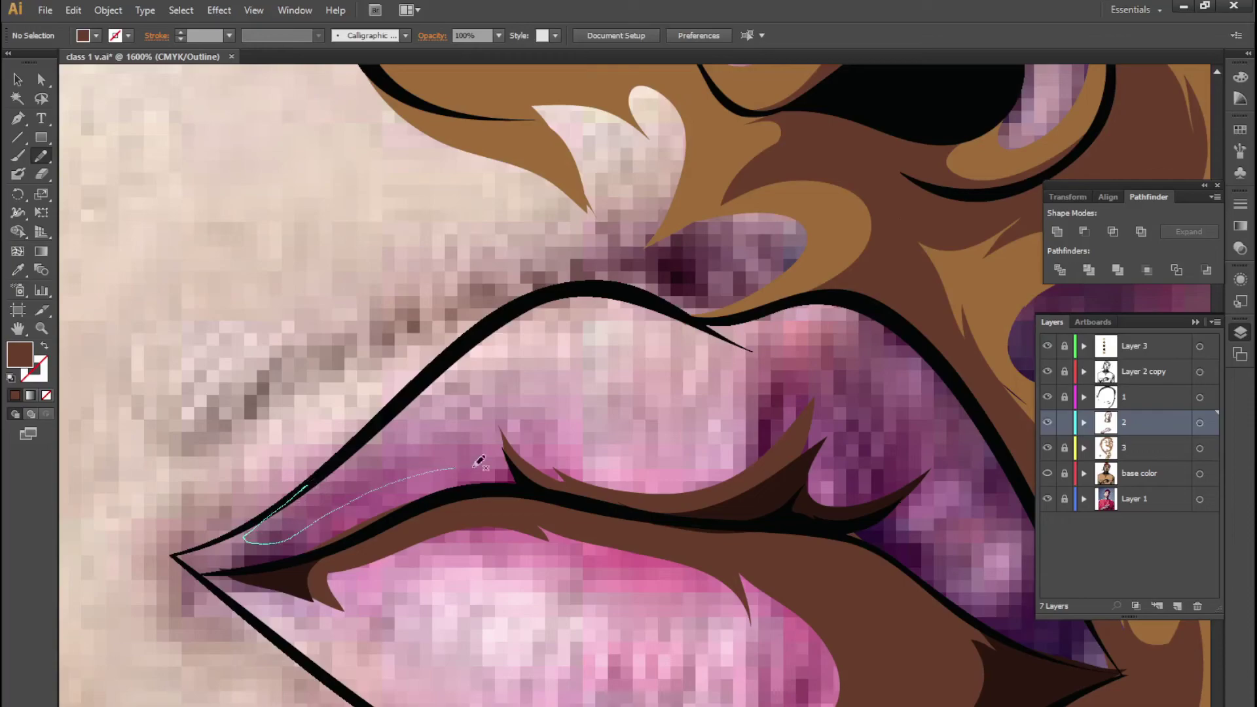
drag(524, 439, 523, 439)
key(ctrl+z)
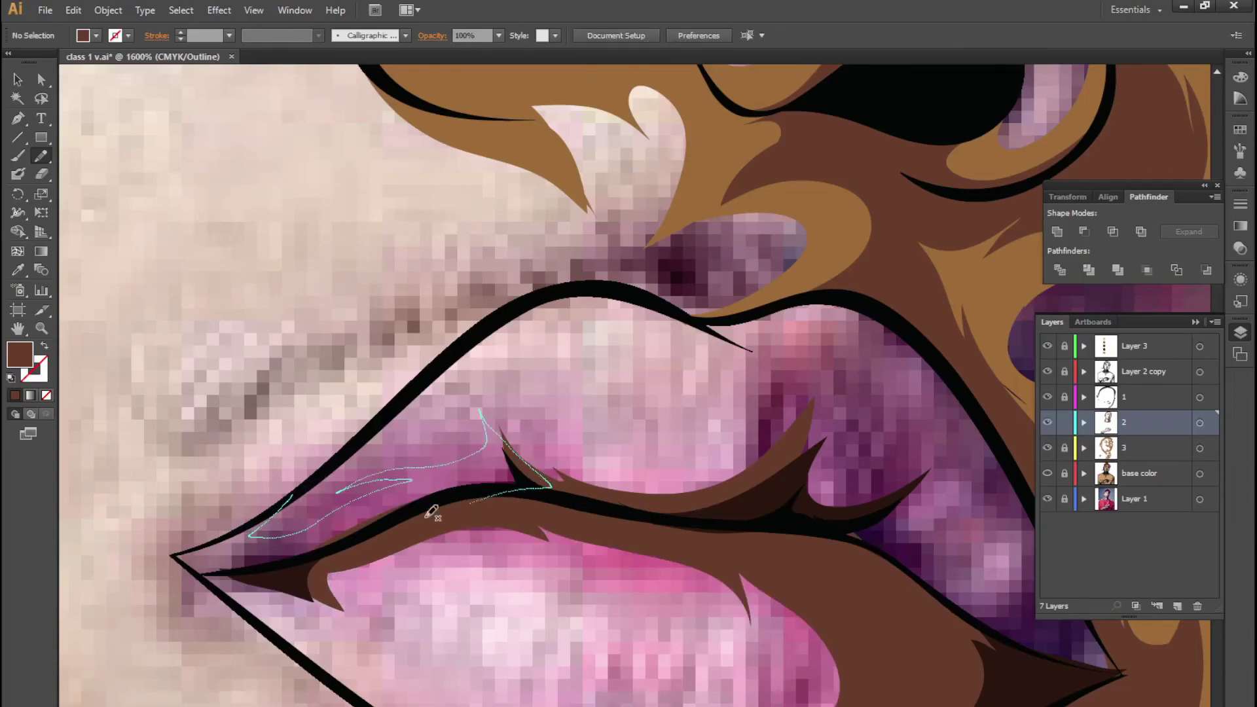
Add dark brown spikes toward the mouth's right corner, then hide the reference photo layer
drag(182, 547, 174, 552)
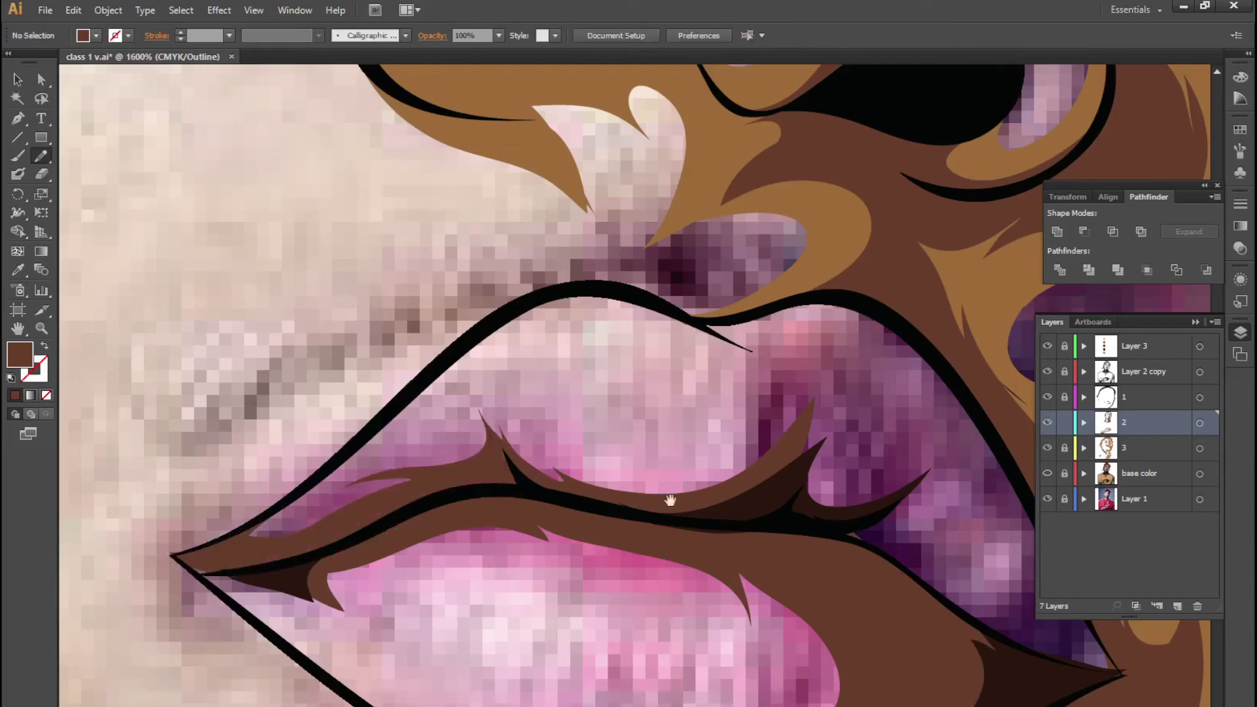
scroll(834, 442, right, 3)
scroll(833, 442, down, 1)
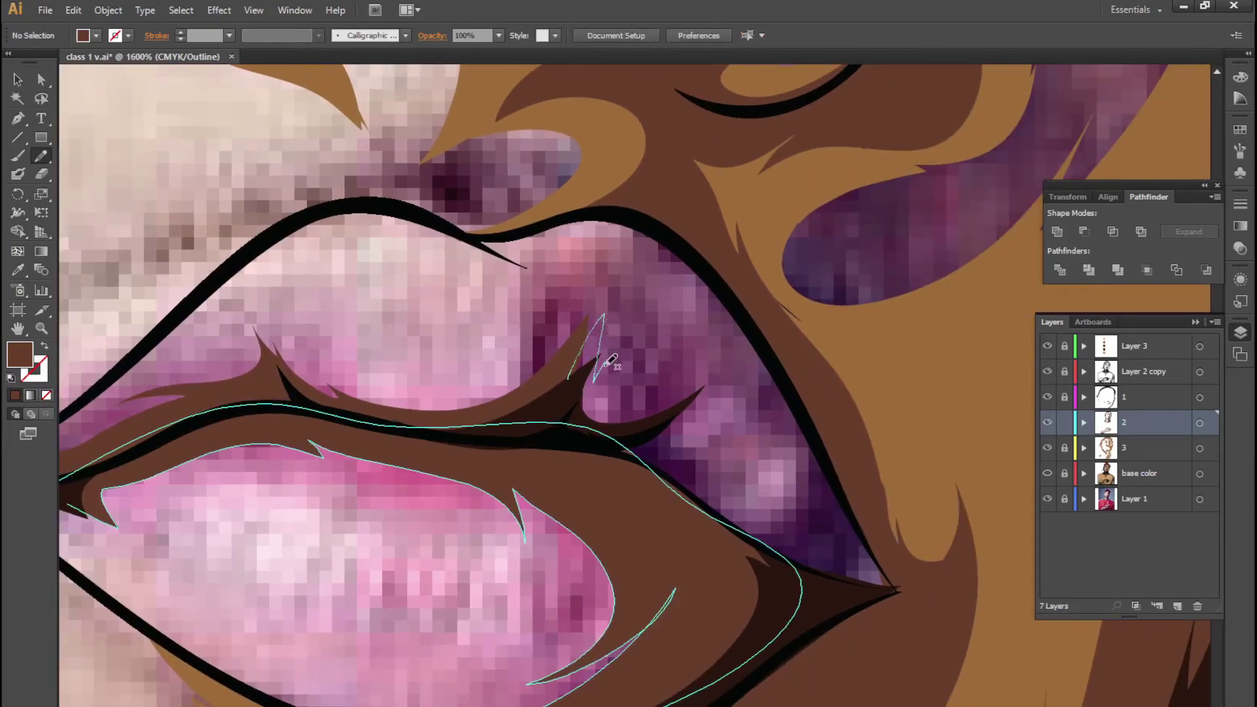
drag(722, 469, 720, 466)
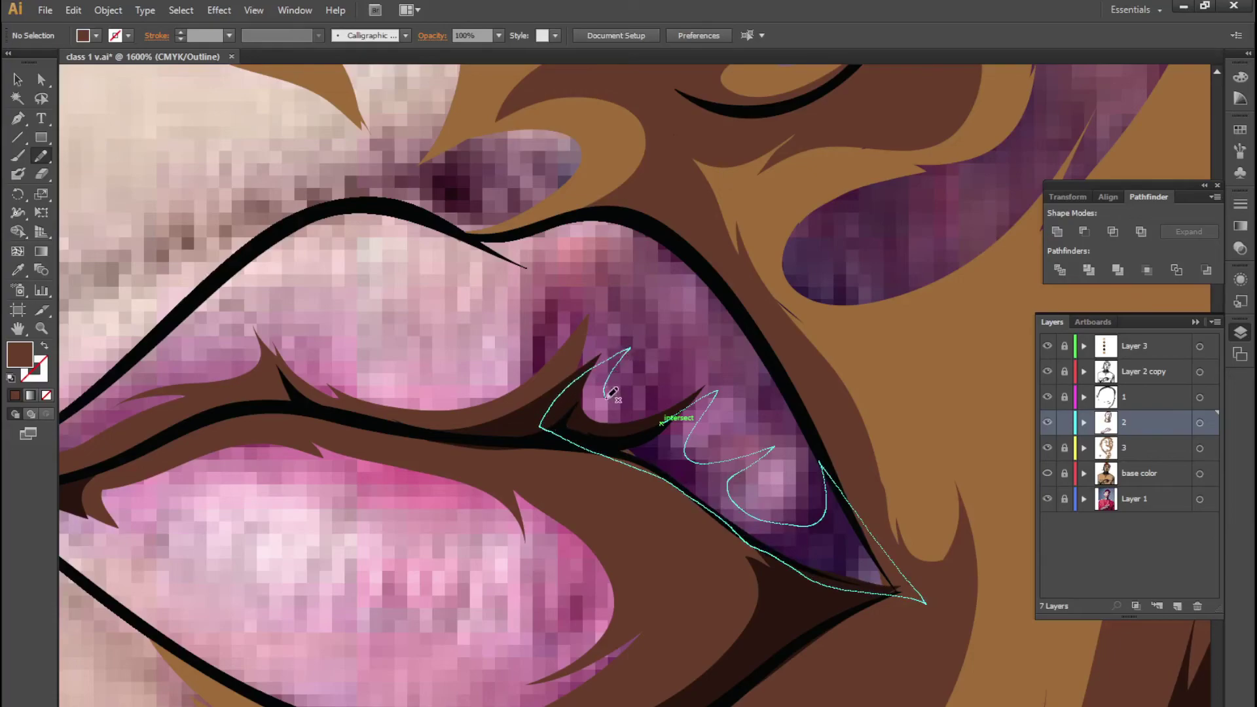
drag(678, 412, 680, 411)
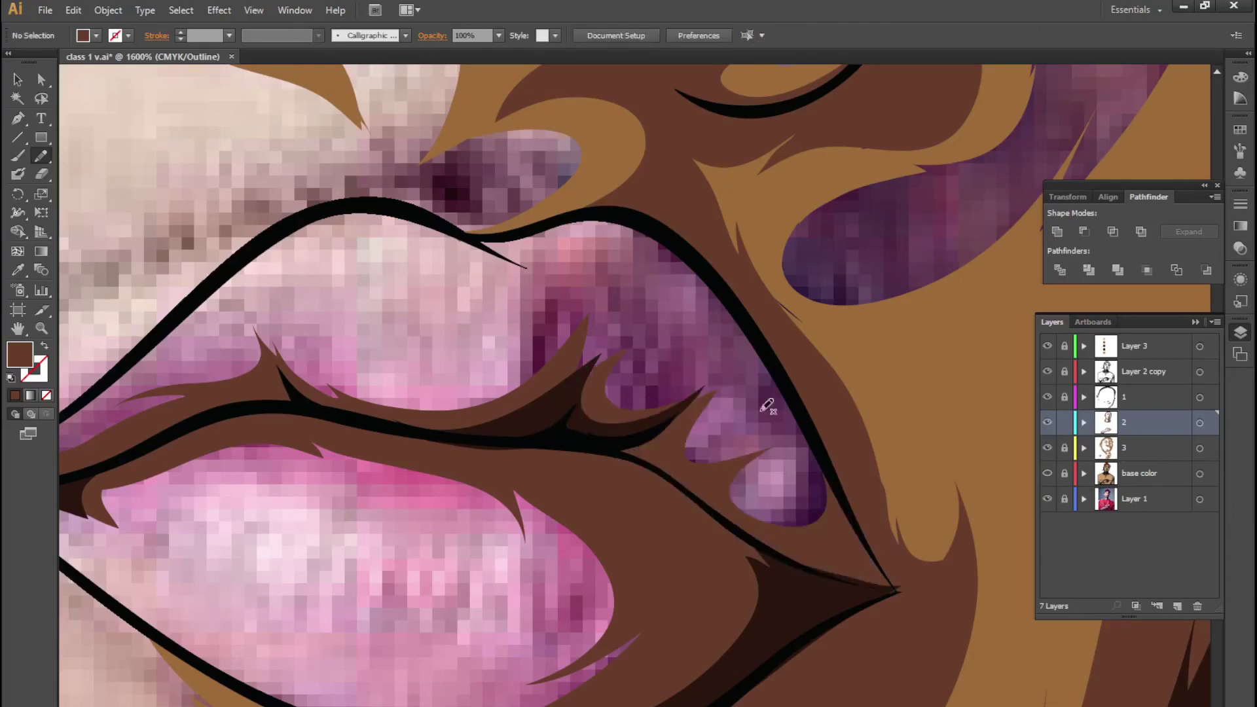
click(1048, 473)
Zoom in and out around the portrait to review the new lip shading
scroll(578, 434, down, 4)
scroll(578, 434, down, 2)
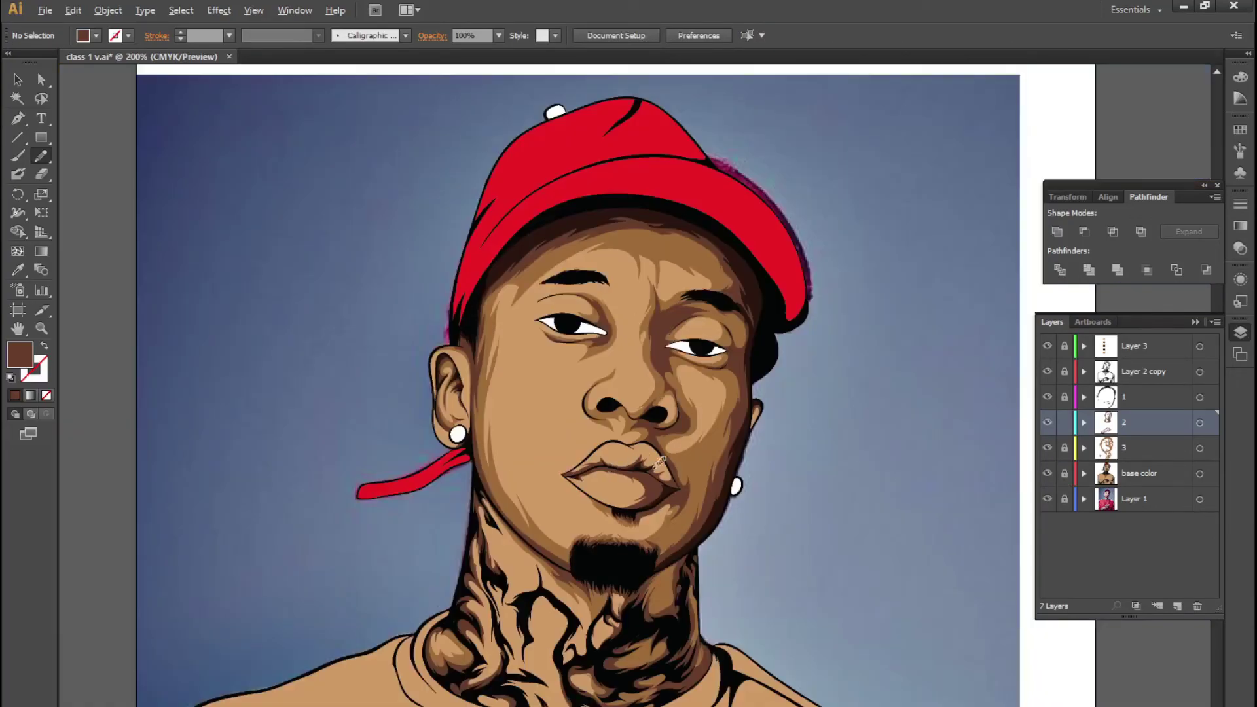
scroll(578, 434, up, 1)
scroll(261, 317, down, 1)
scroll(265, 308, up, 2)
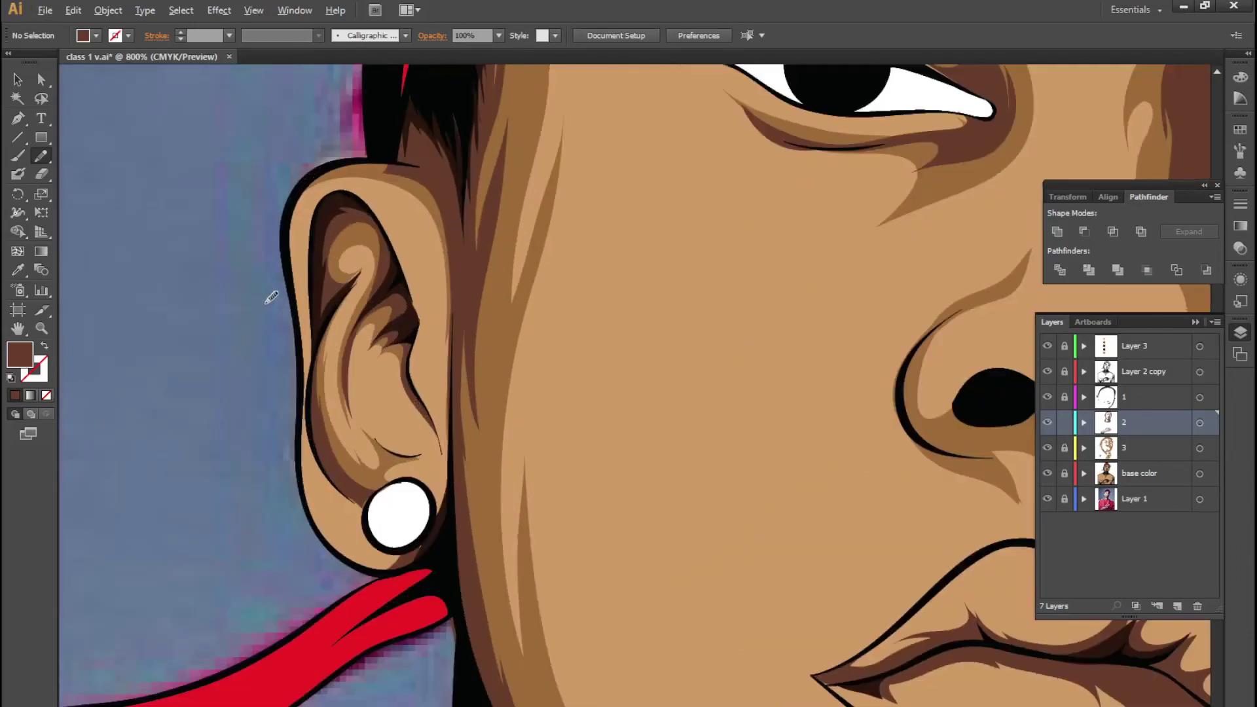
scroll(314, 261, down, 2)
scroll(321, 255, down, 1)
scroll(324, 262, up, 1)
scroll(334, 295, up, 3)
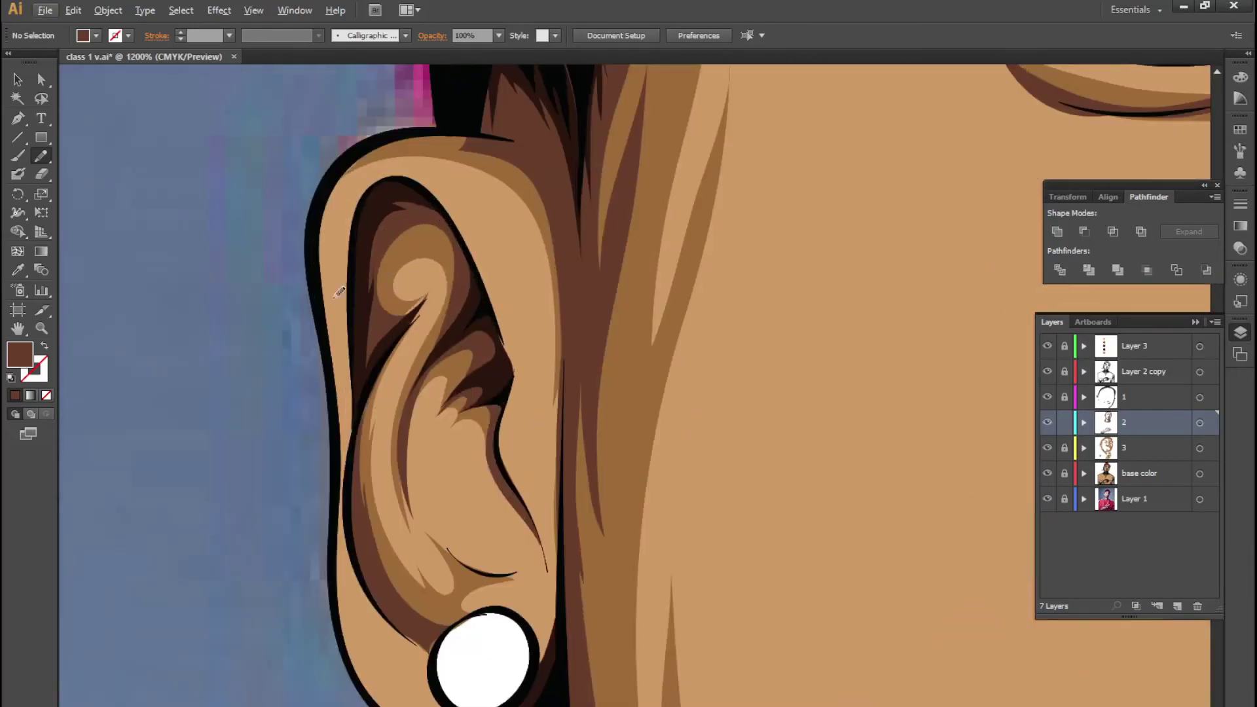
scroll(347, 327, down, 5)
scroll(360, 364, up, 1)
scroll(361, 364, down, 1)
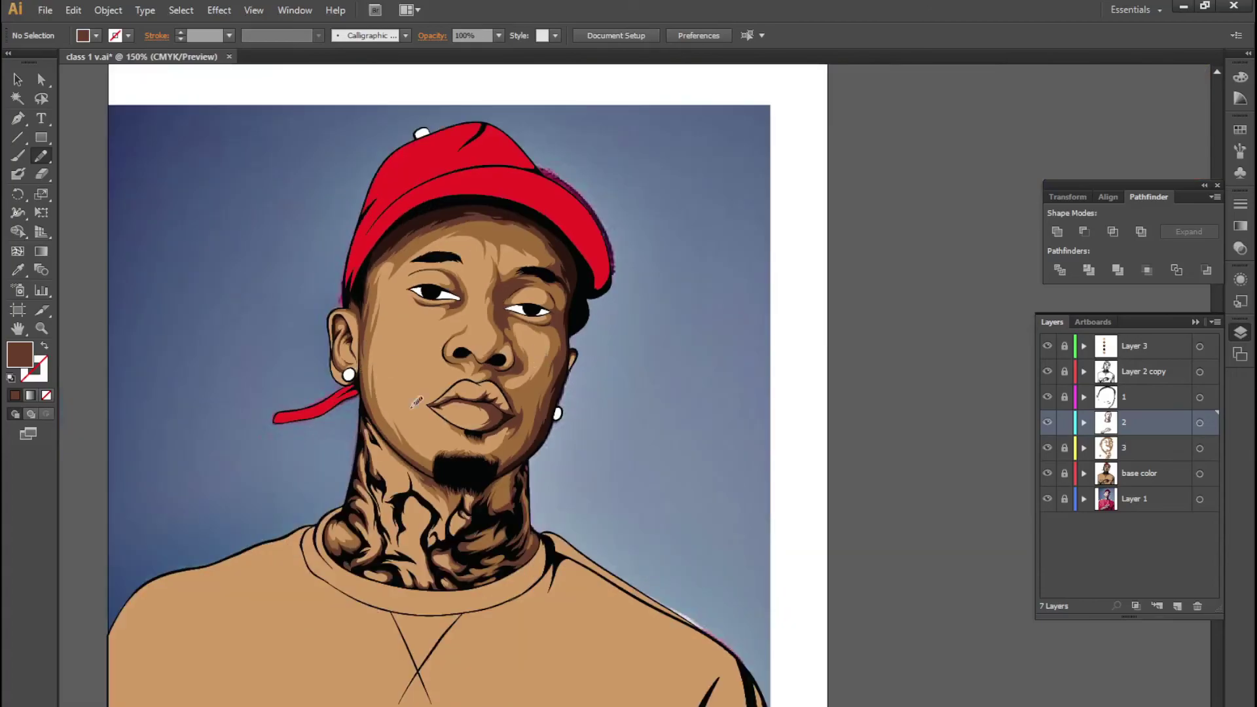
scroll(416, 401, down, 1)
scroll(452, 426, up, 3)
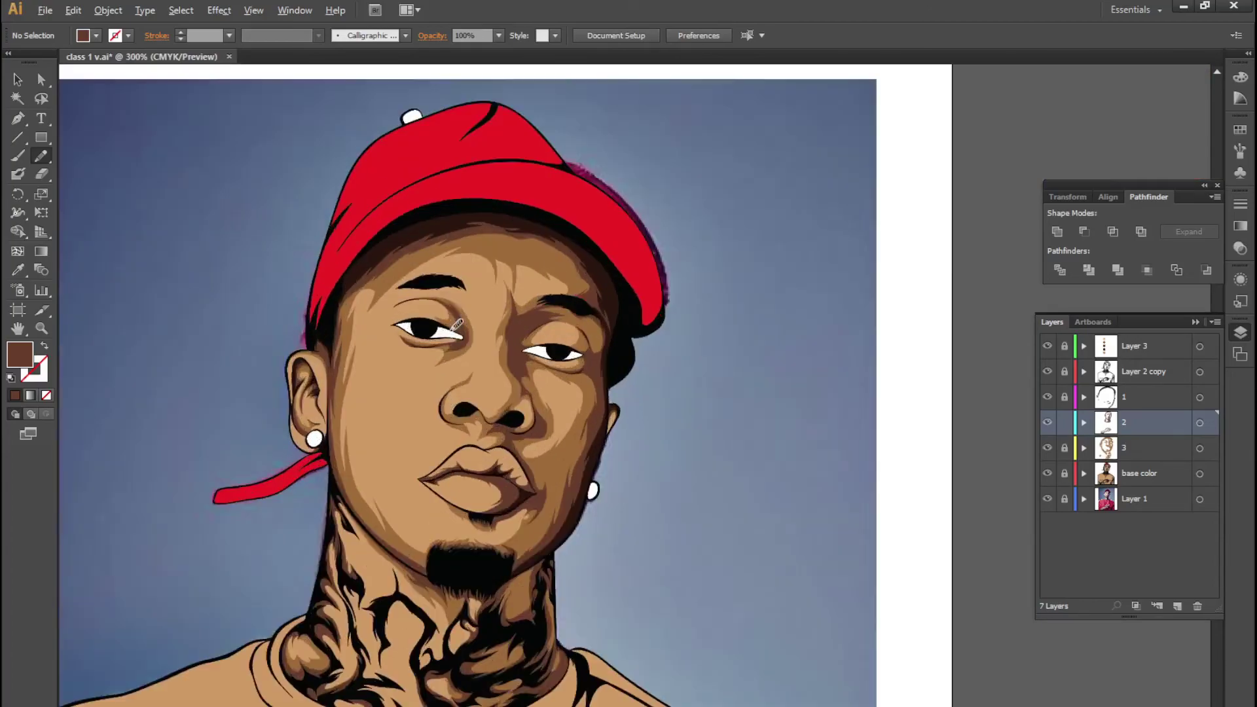
scroll(459, 323, up, 1)
scroll(459, 323, up, 2)
scroll(589, 458, up, 1)
scroll(602, 524, up, 1)
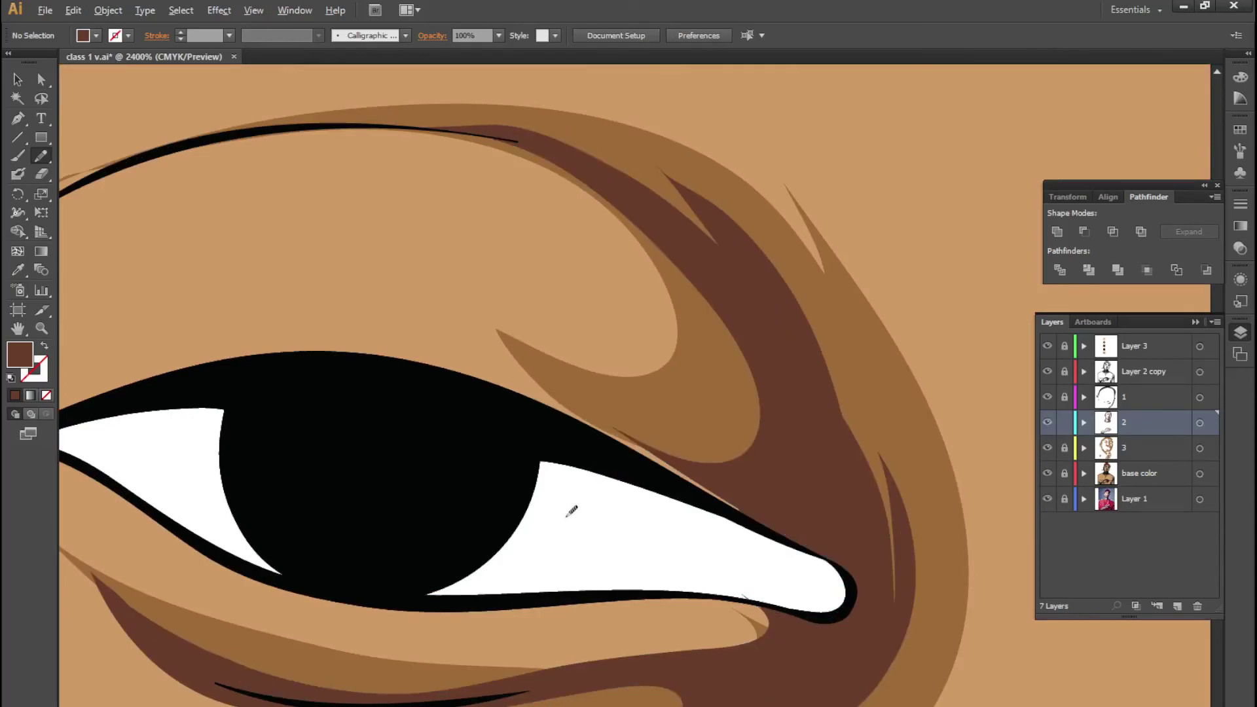
scroll(571, 510, down, 5)
scroll(429, 408, down, 2)
scroll(620, 559, down, 1)
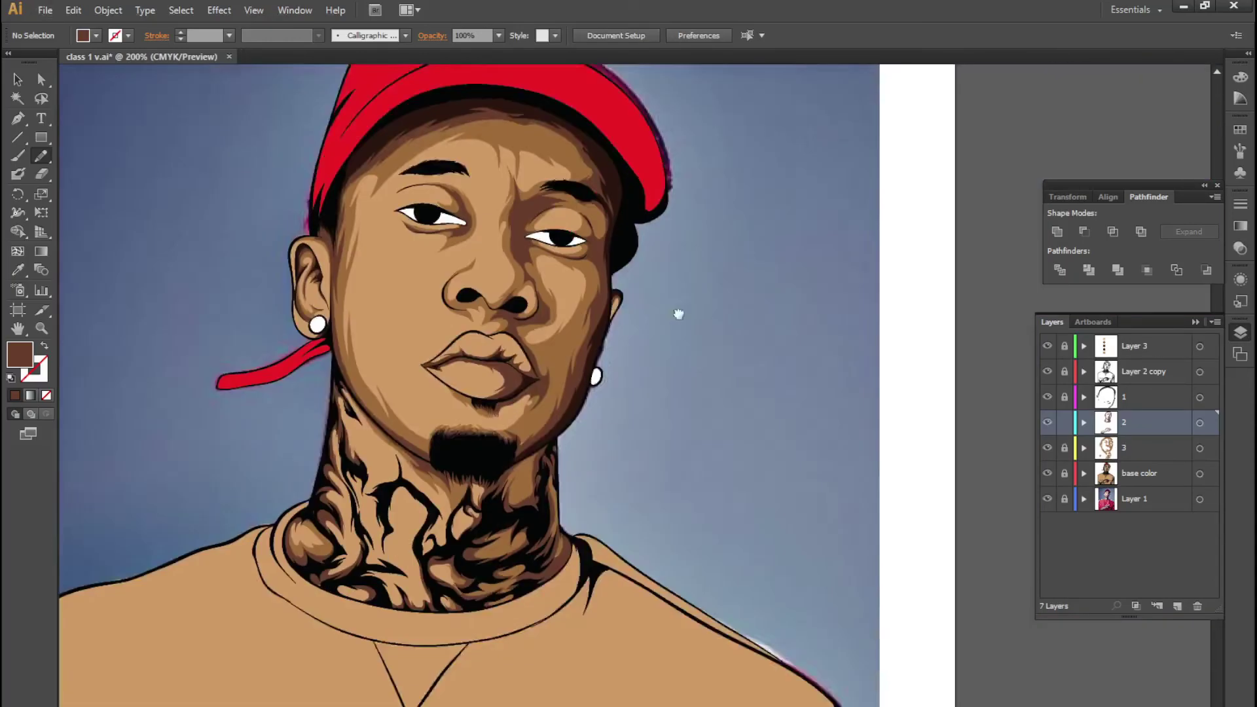
scroll(602, 537, down, 5)
Pan and zoom to inspect the red cap, top of the portrait and face
drag(667, 370, 651, 673)
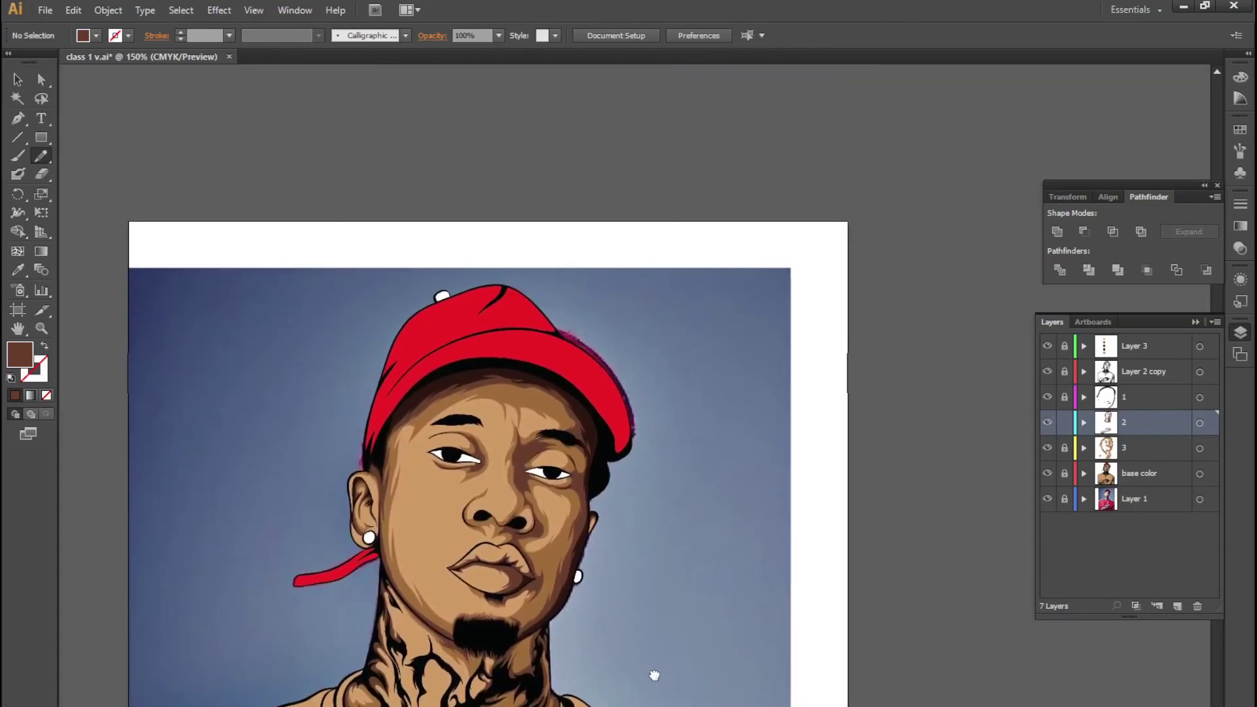
scroll(449, 252, up, 5)
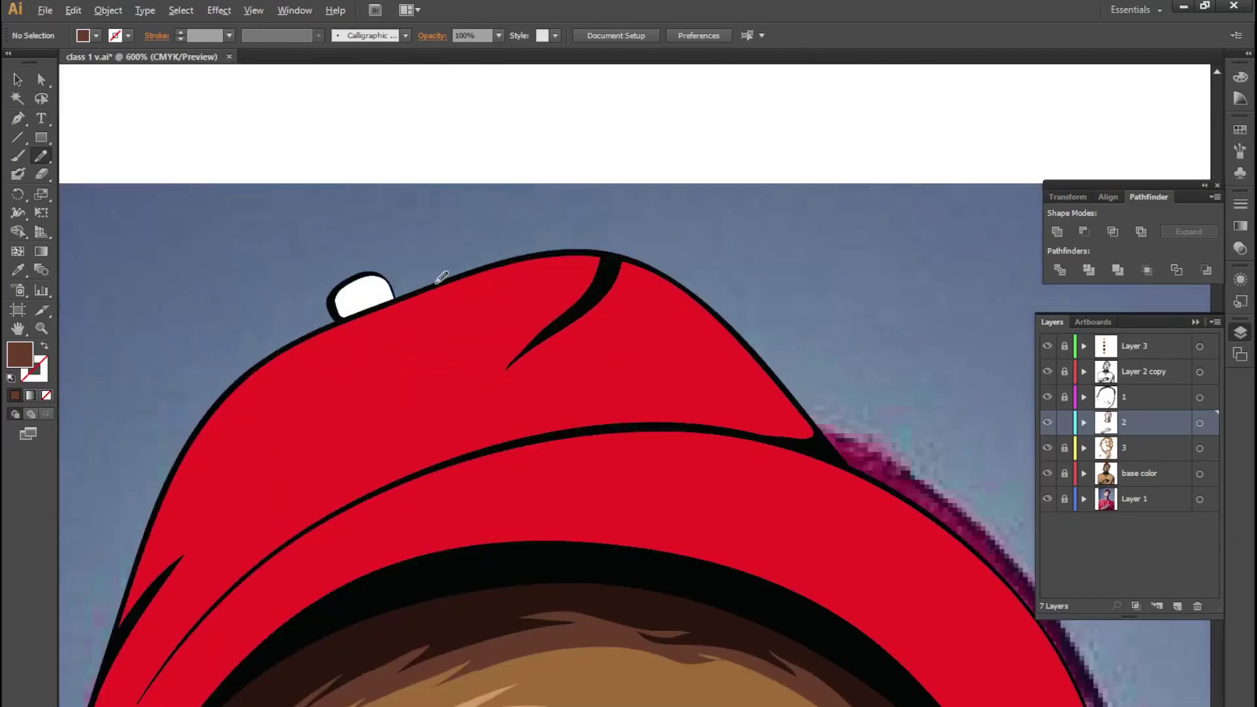
scroll(442, 277, down, 5)
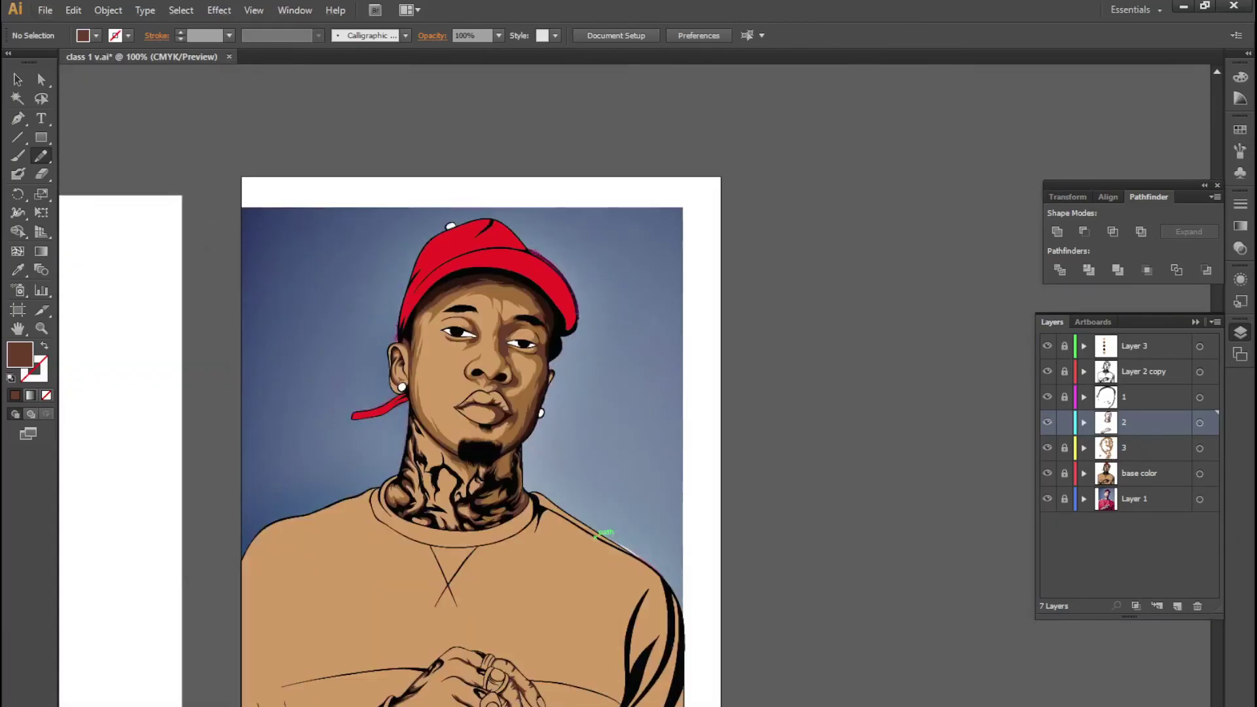
scroll(386, 702, up, 1)
drag(732, 283, 684, 534)
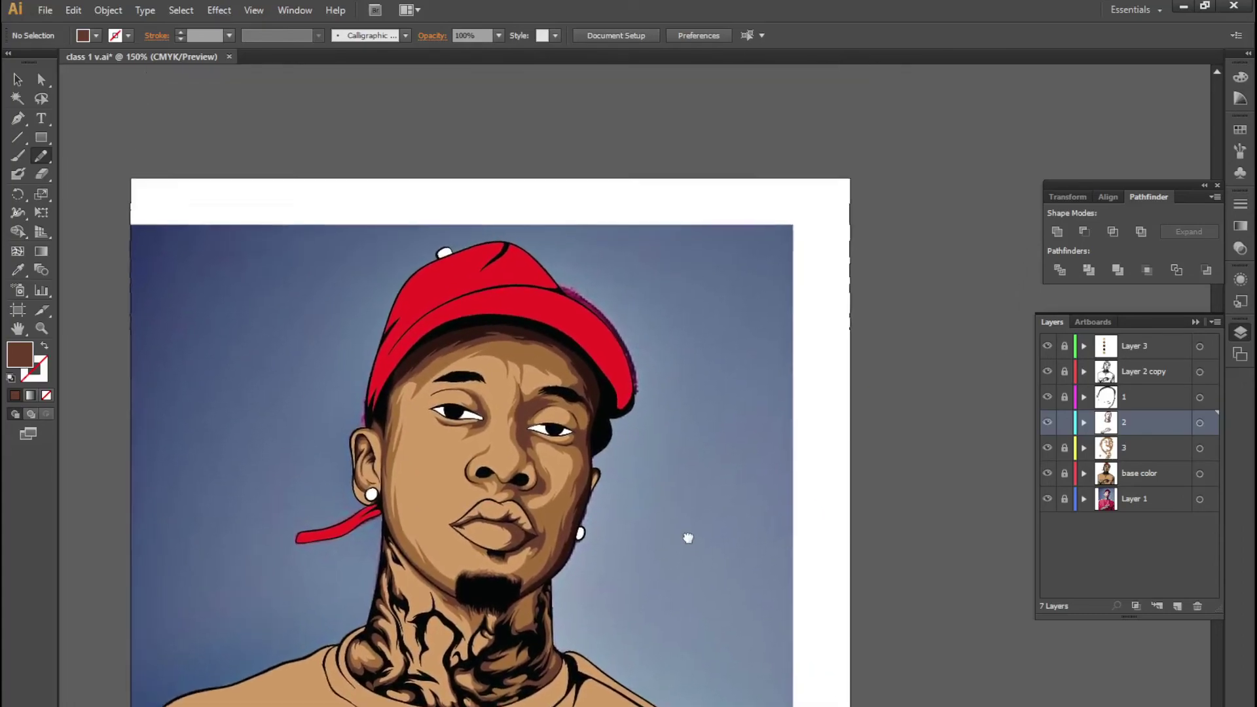
scroll(542, 430, down, 2)
key(alt)
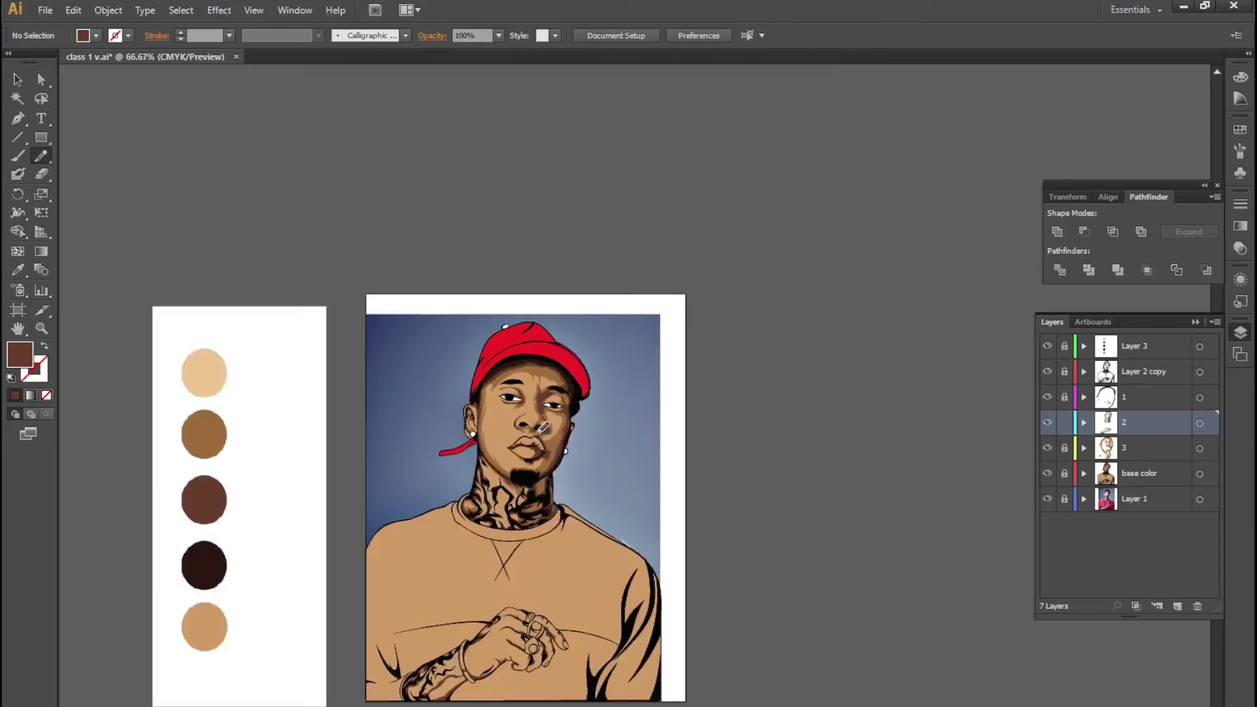
scroll(533, 435, up, 1)
scroll(744, 500, up, 1)
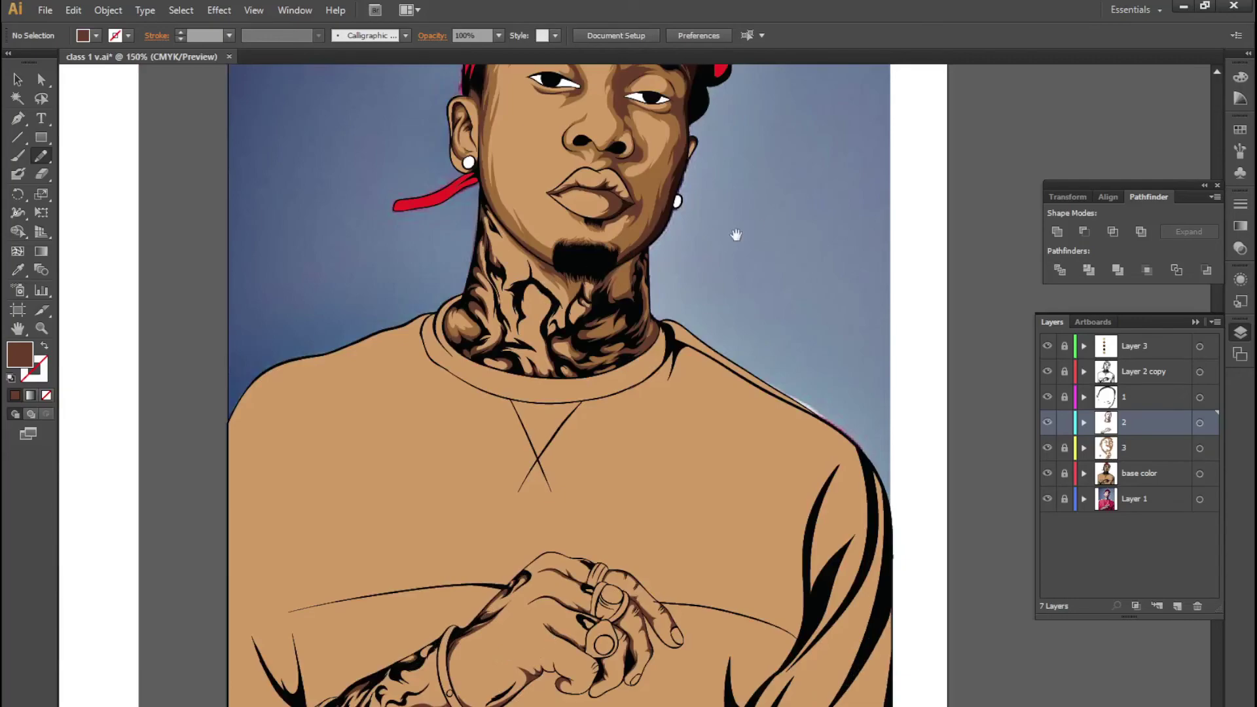
drag(736, 235, 686, 467)
scroll(579, 298, up, 3)
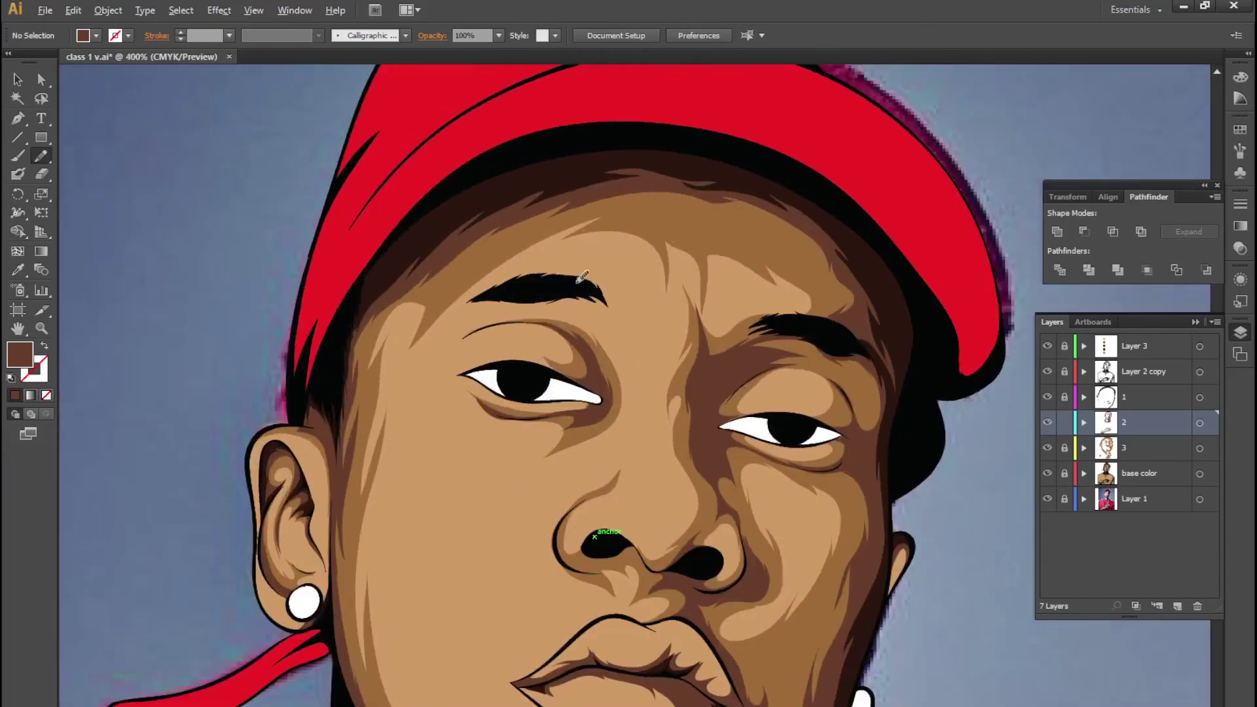
scroll(567, 346, down, 3)
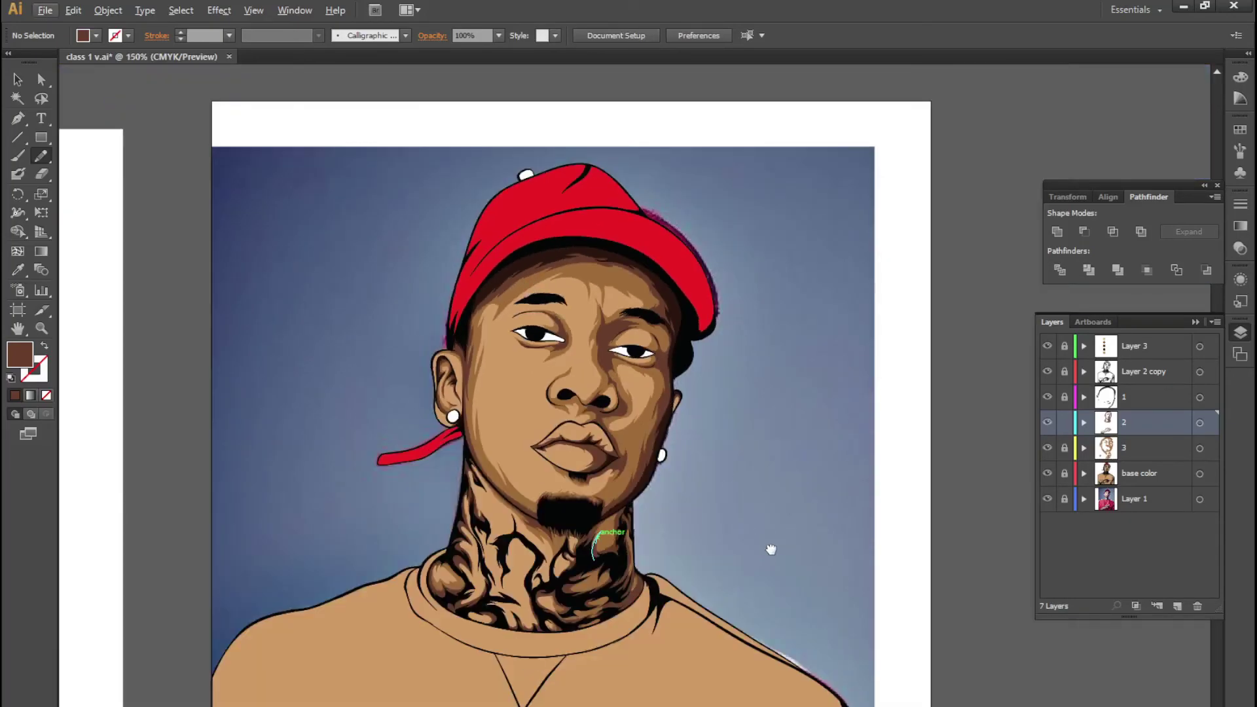
scroll(771, 550, down, 5)
drag(745, 237, 720, 432)
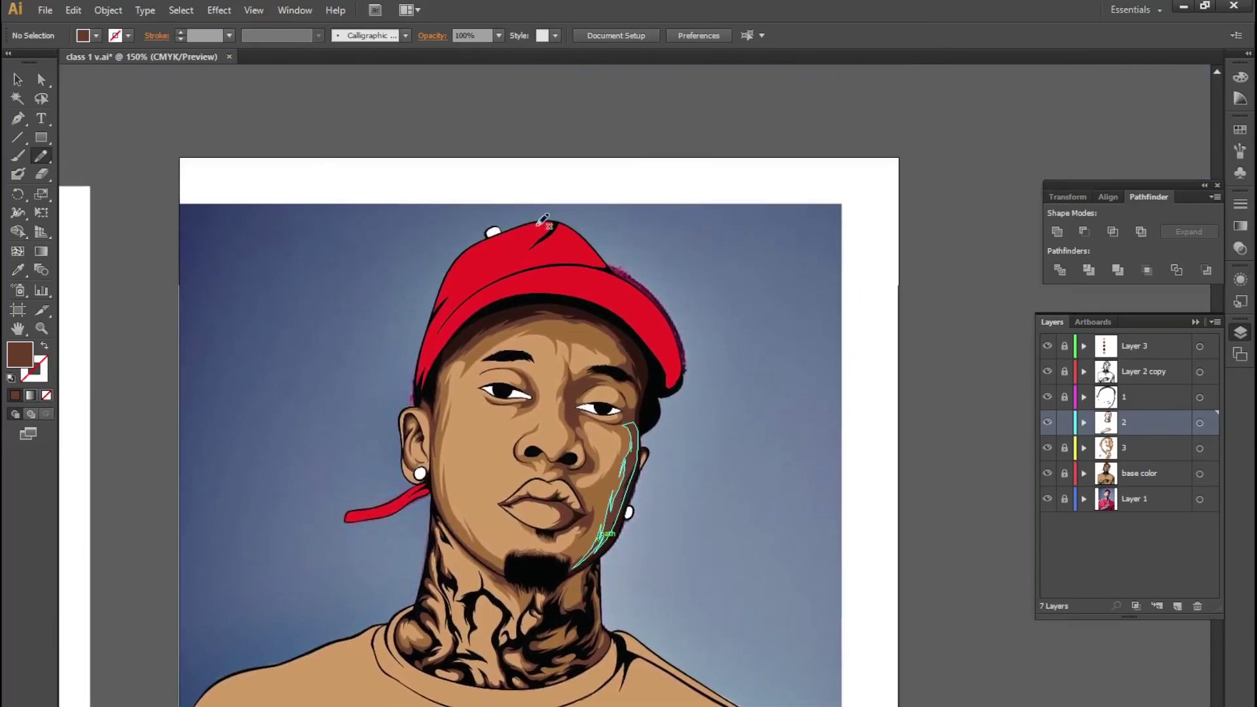
scroll(458, 295, up, 1)
scroll(458, 295, up, 1)
scroll(651, 485, down, 3)
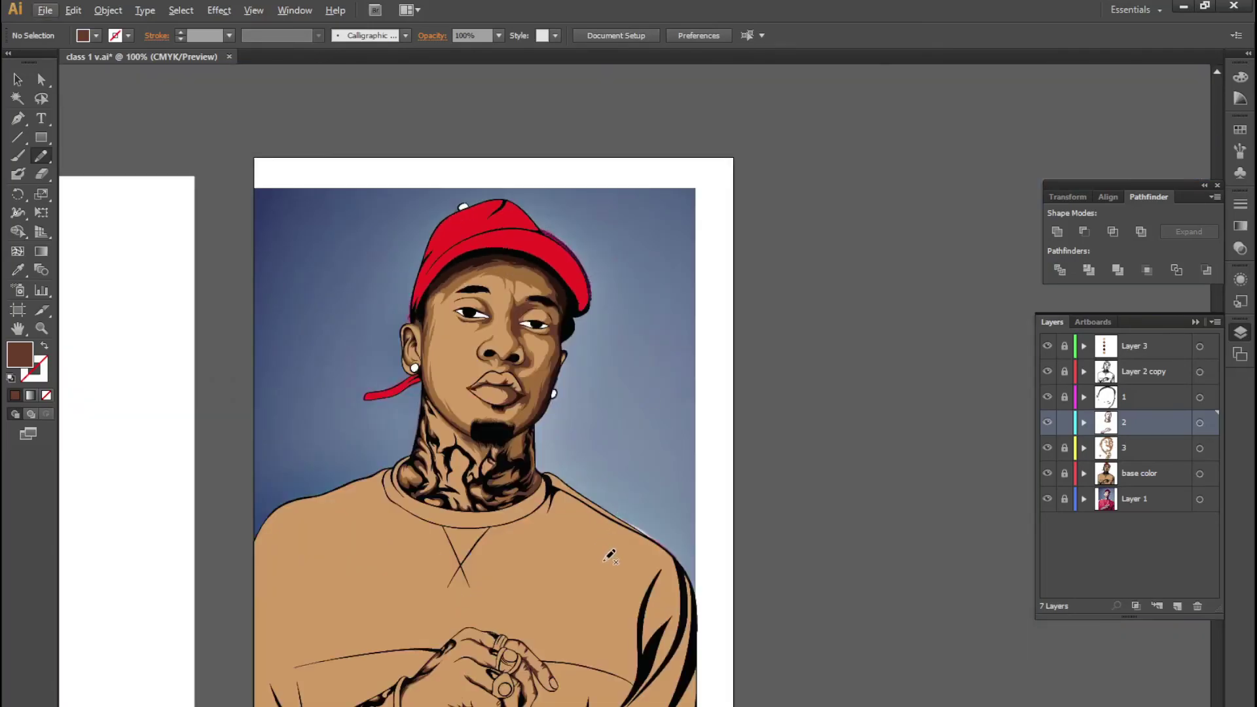
scroll(458, 269, up, 2)
scroll(508, 296, down, 1)
scroll(508, 296, down, 1)
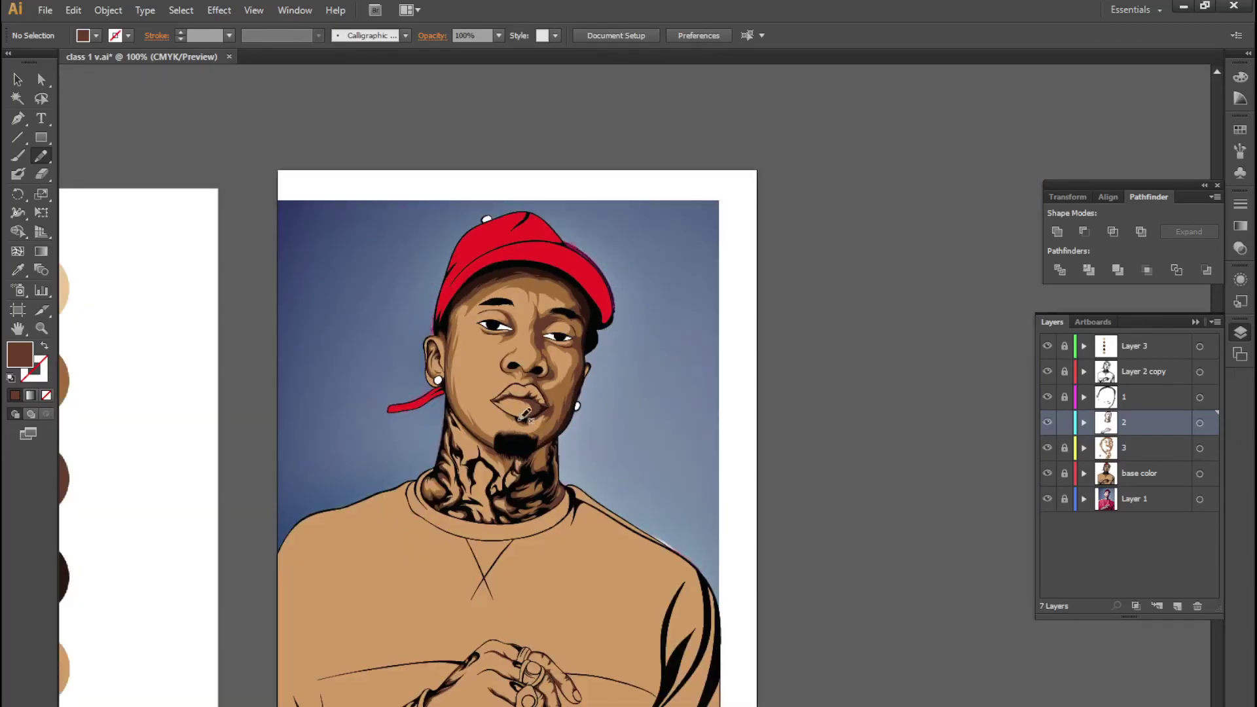
scroll(525, 413, up, 2)
scroll(688, 280, down, 1)
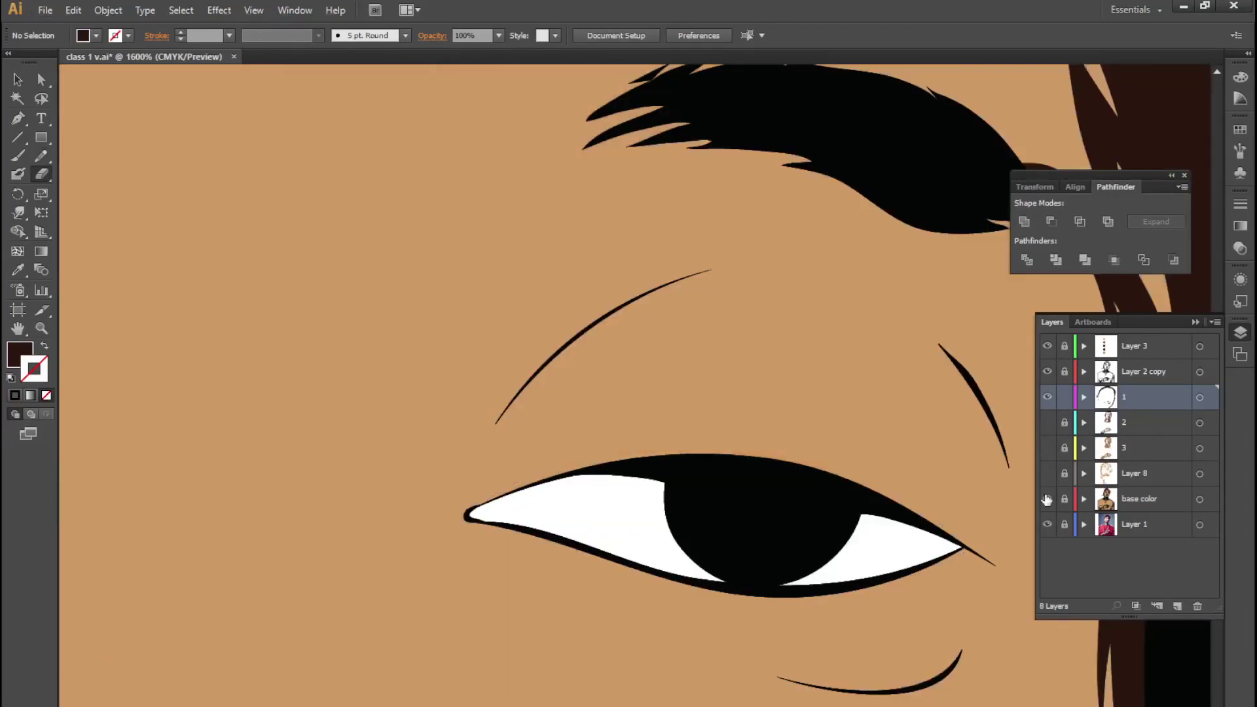
Show the base color layer again and draw dark brown shadows beside the eye and eyebrow
click(1047, 500)
key(n)
drag(452, 315, 445, 246)
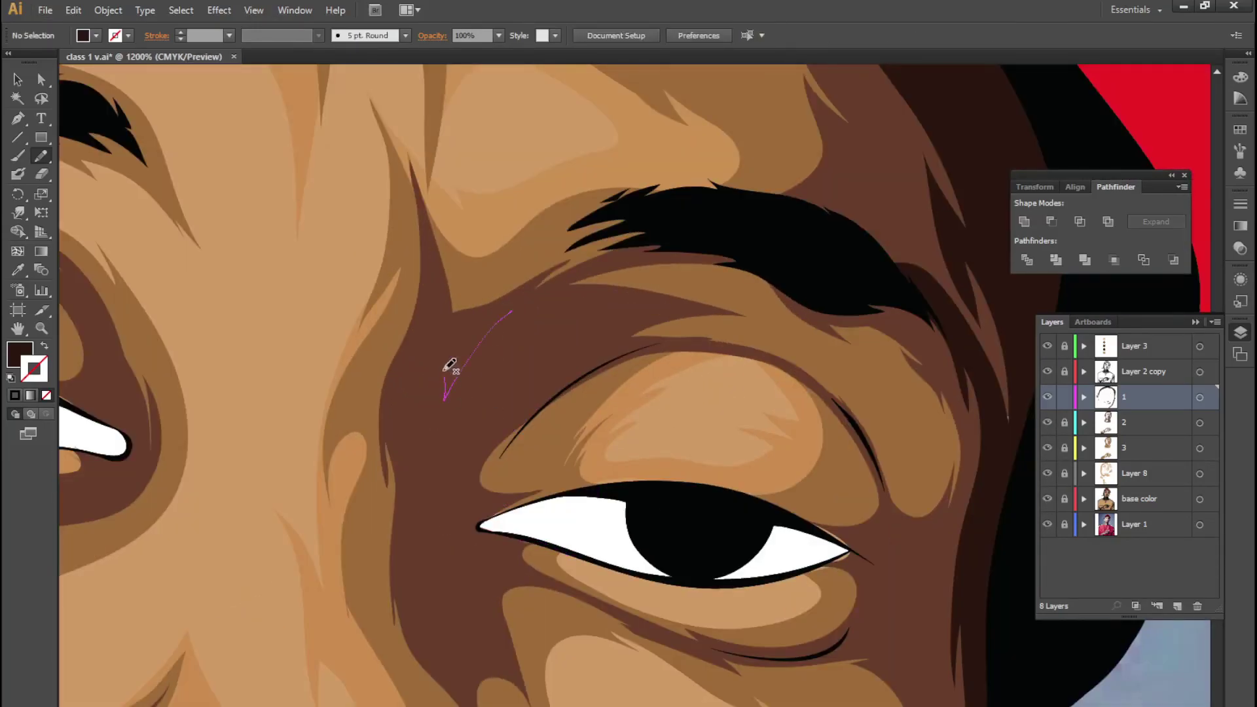
drag(449, 365, 445, 392)
drag(504, 333, 486, 556)
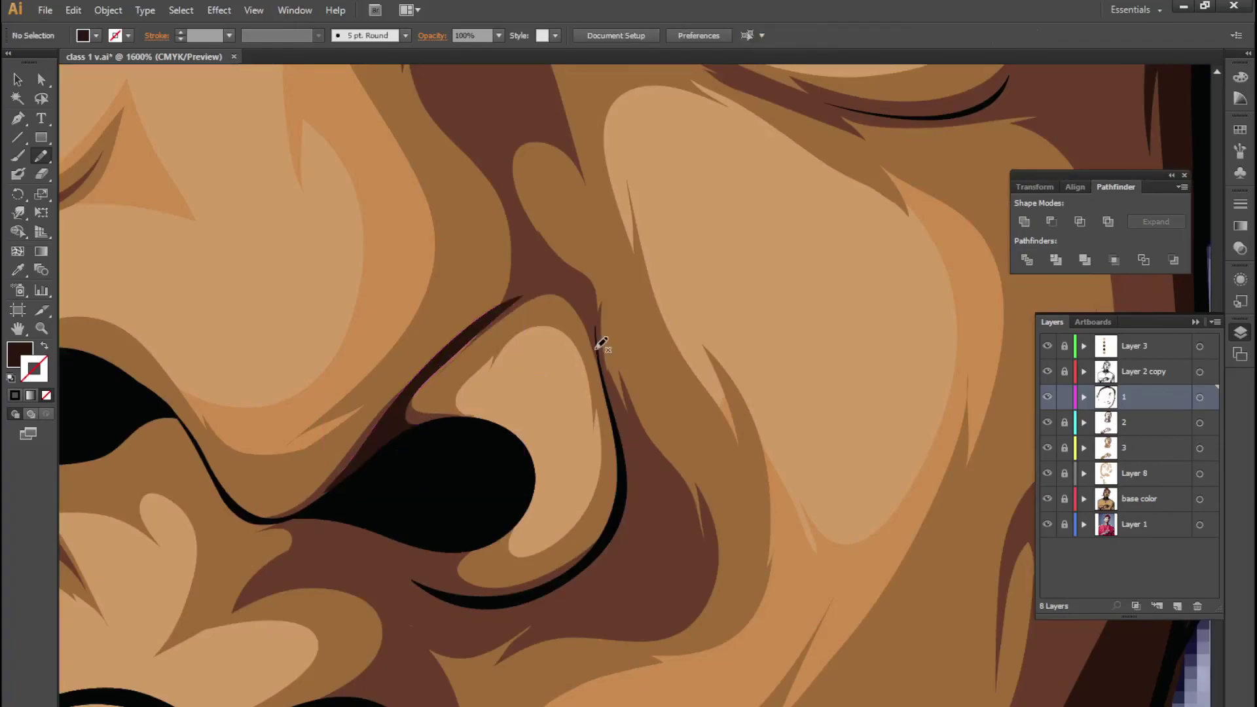
Draw dark brown shadows along the nostril edge, the outline, the goatee's edge and the brow crease
drag(625, 419, 406, 577)
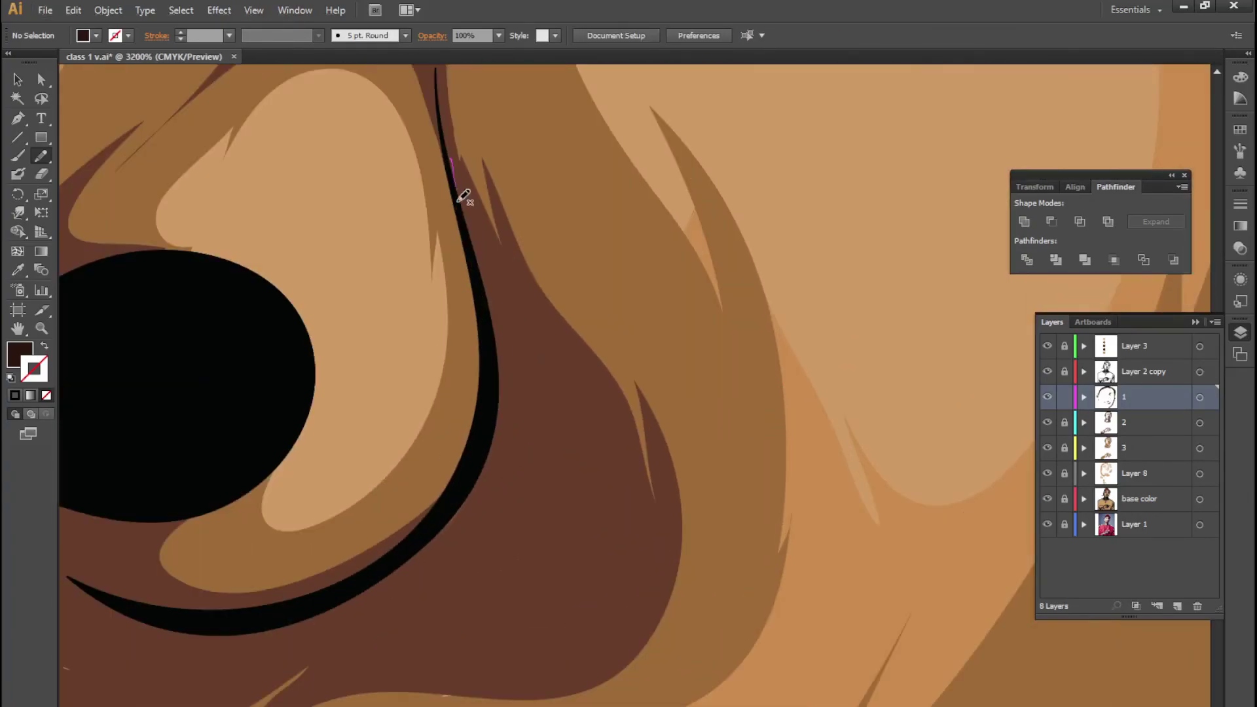
drag(464, 196, 463, 487)
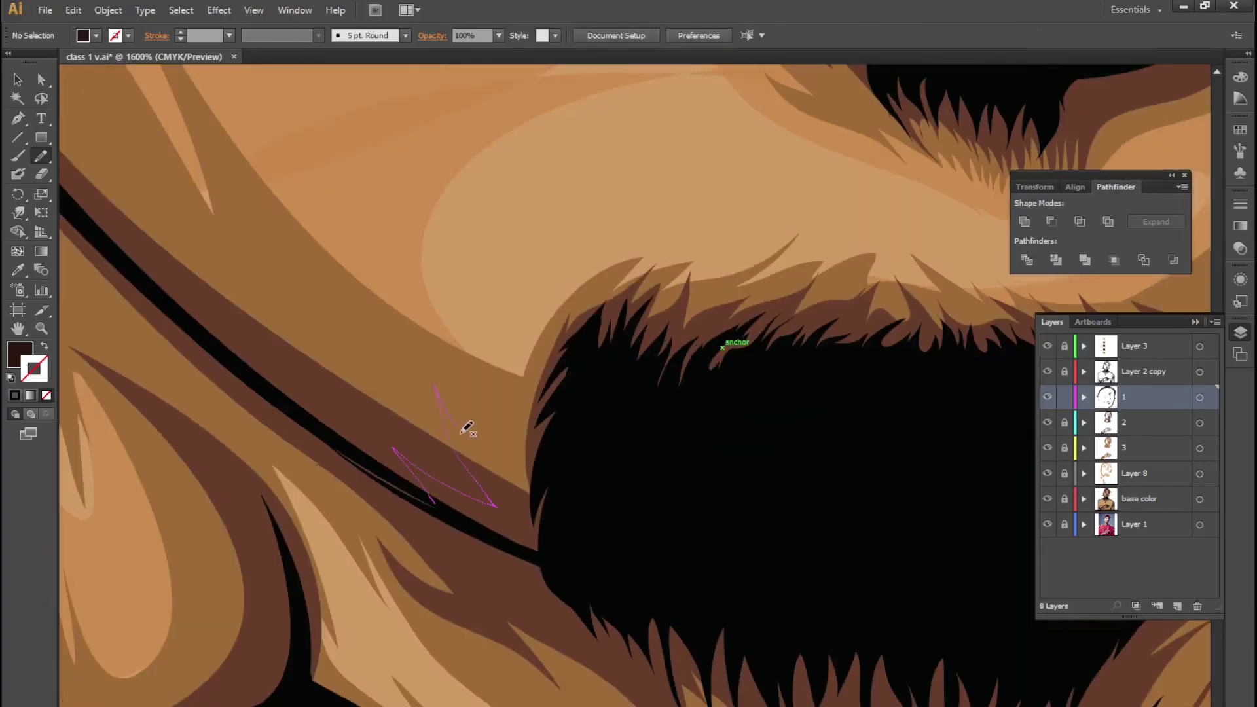
drag(465, 426, 501, 391)
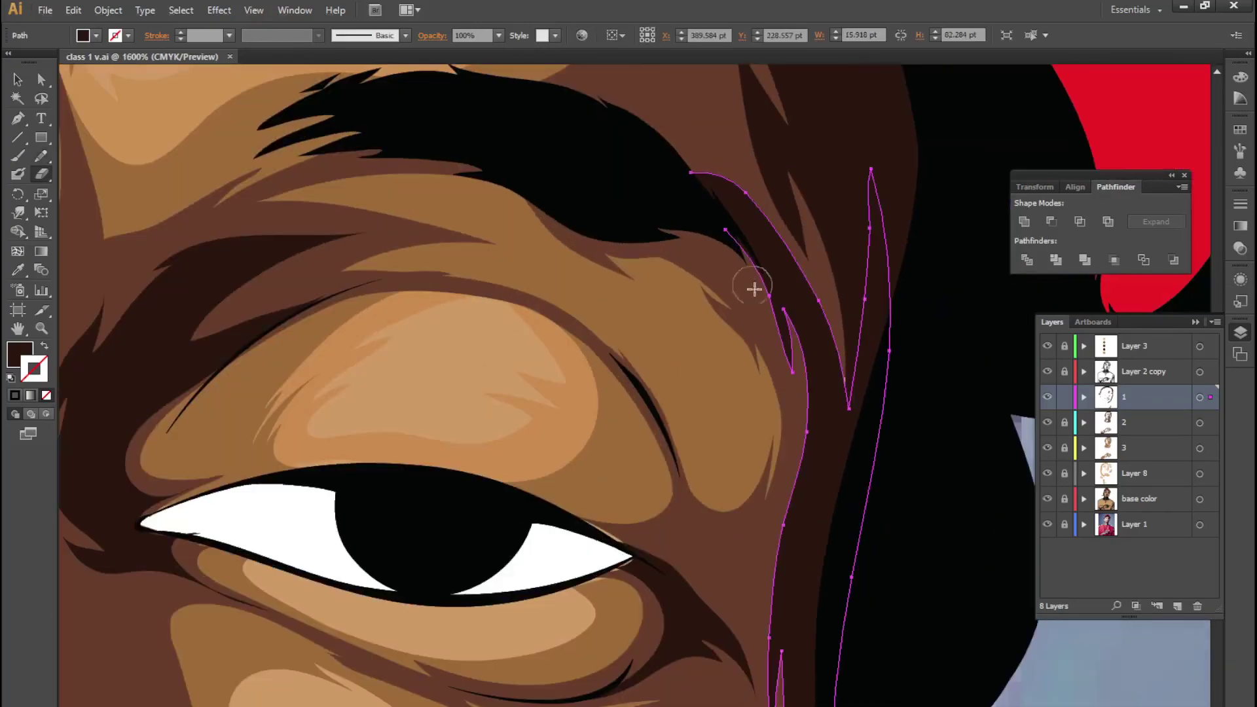
mouse_move(673, 226)
mouse_down()
mouse_move(694, 231)
mouse_move(794, 547)
mouse_up()
Zoom in on the eye corner and add a dark shadow stroke beside the nostril
key(ctrl+plus)
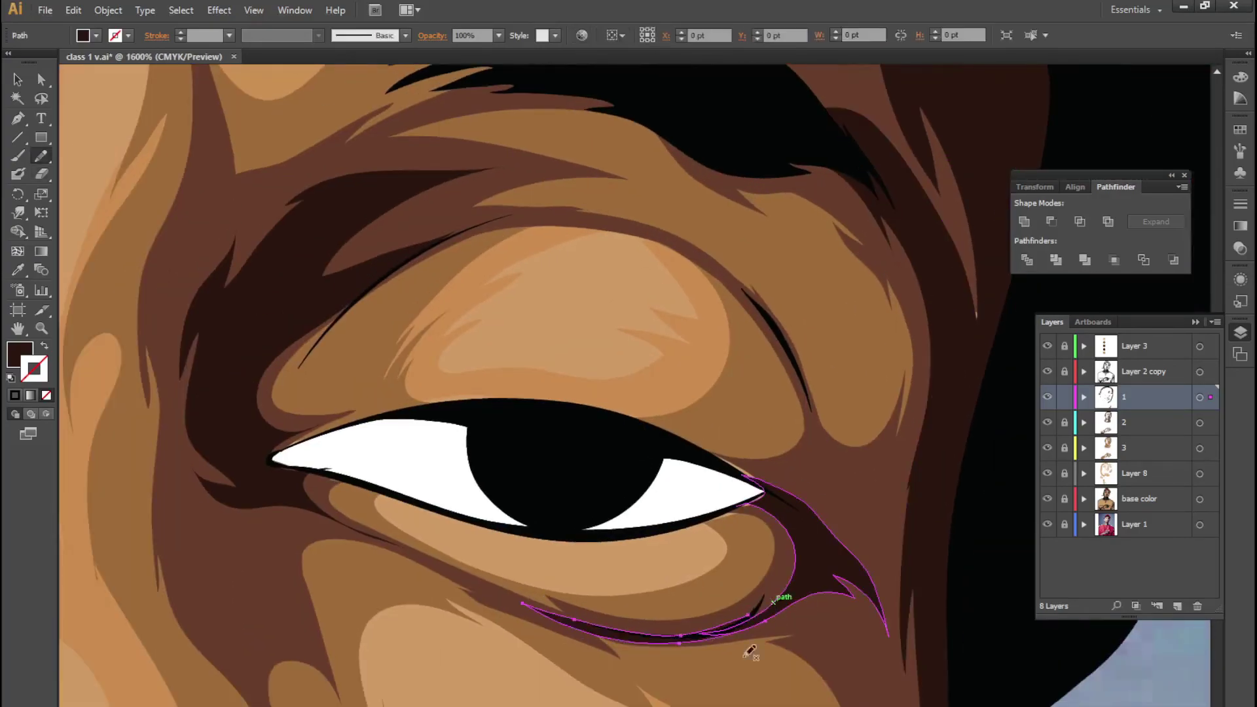
key(ctrl+plus)
scroll(874, 538, left, 2)
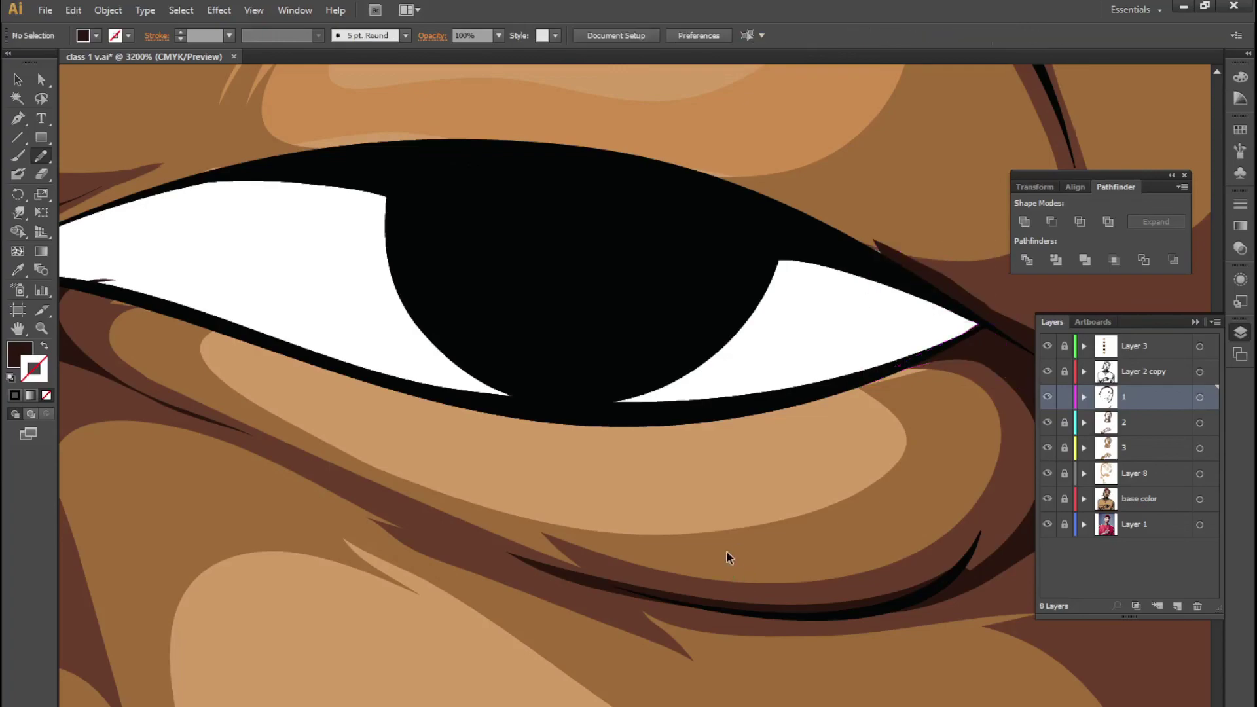
scroll(727, 556, up, 1)
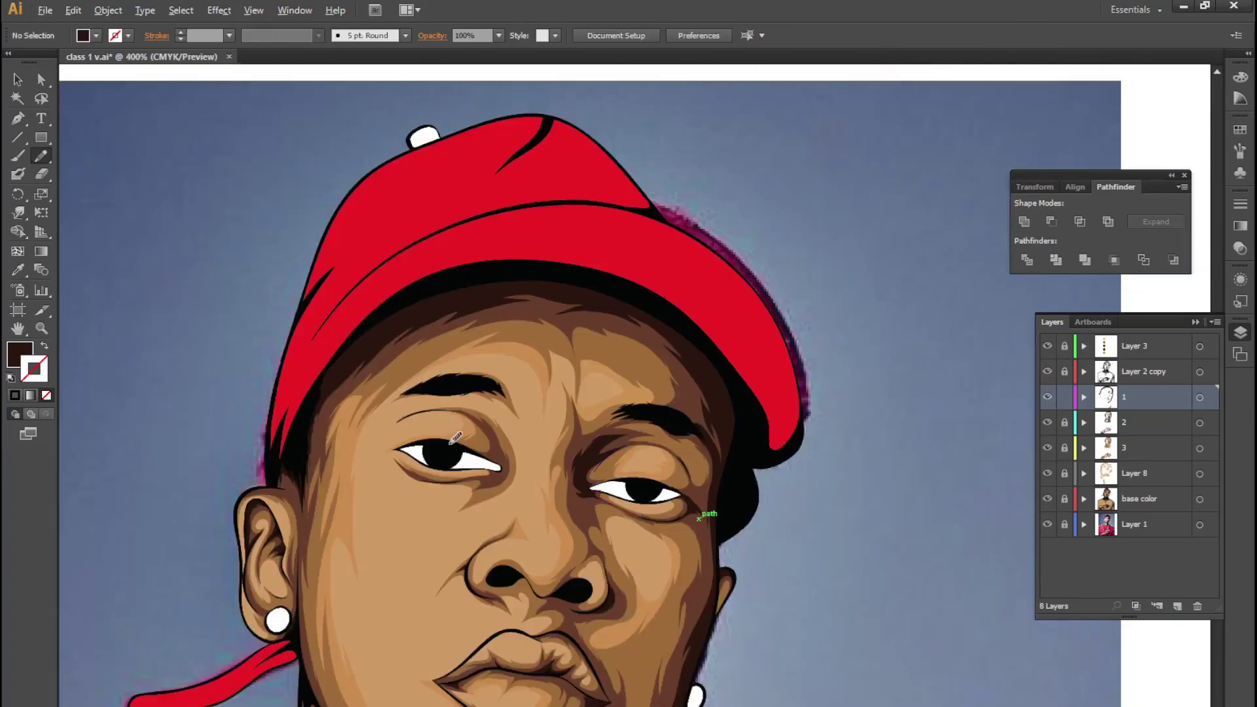
drag(559, 552, 634, 493)
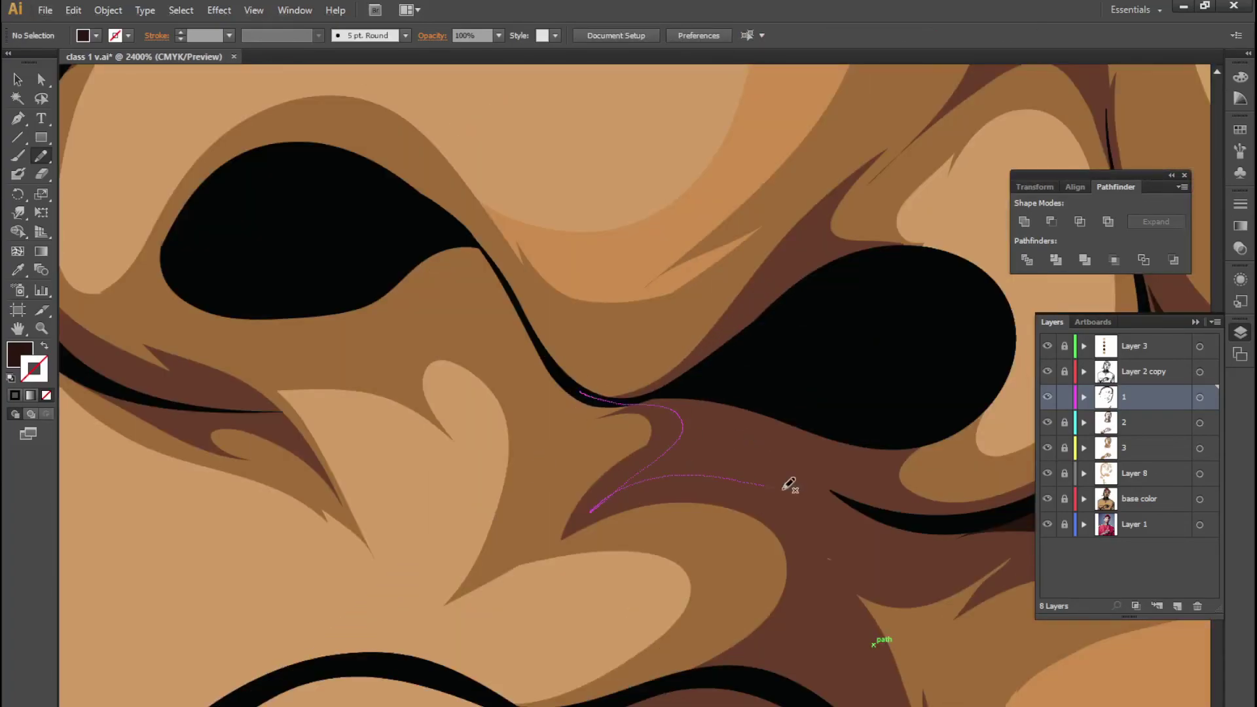
scroll(640, 506, up, 10)
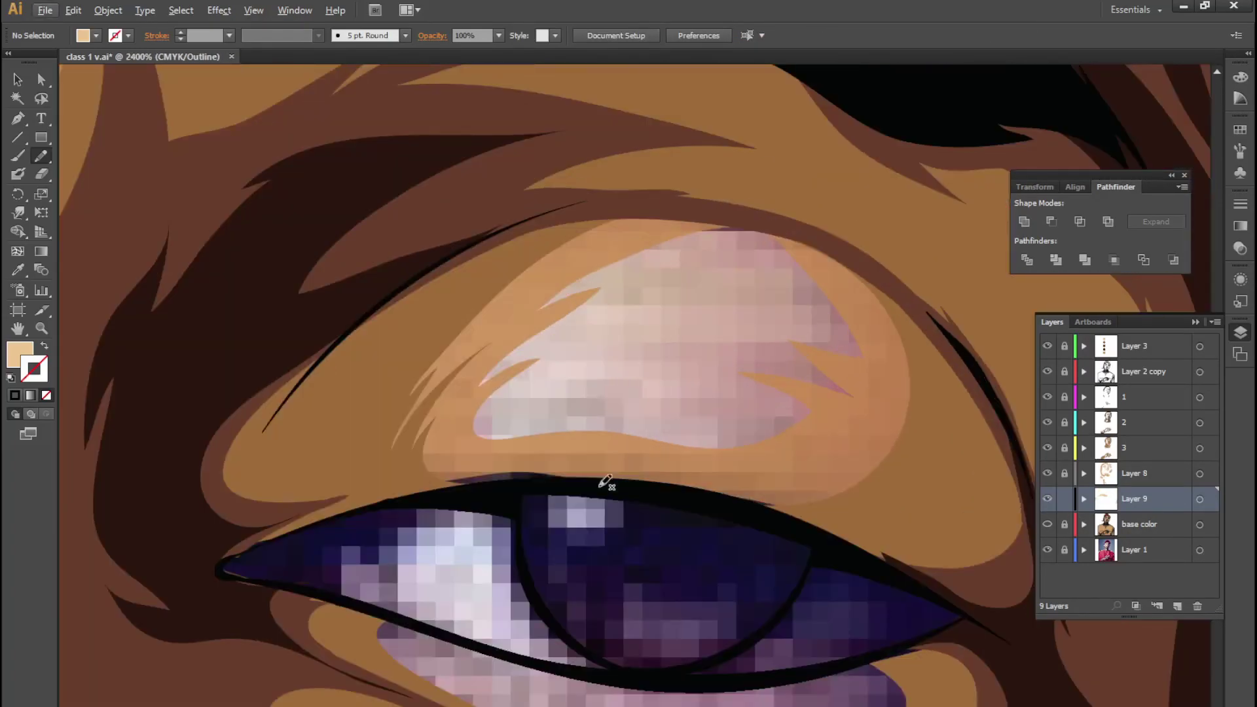
Draw light tan highlights on the nose, along the ear's inner curve, and inside the lip
drag(639, 327, 752, 335)
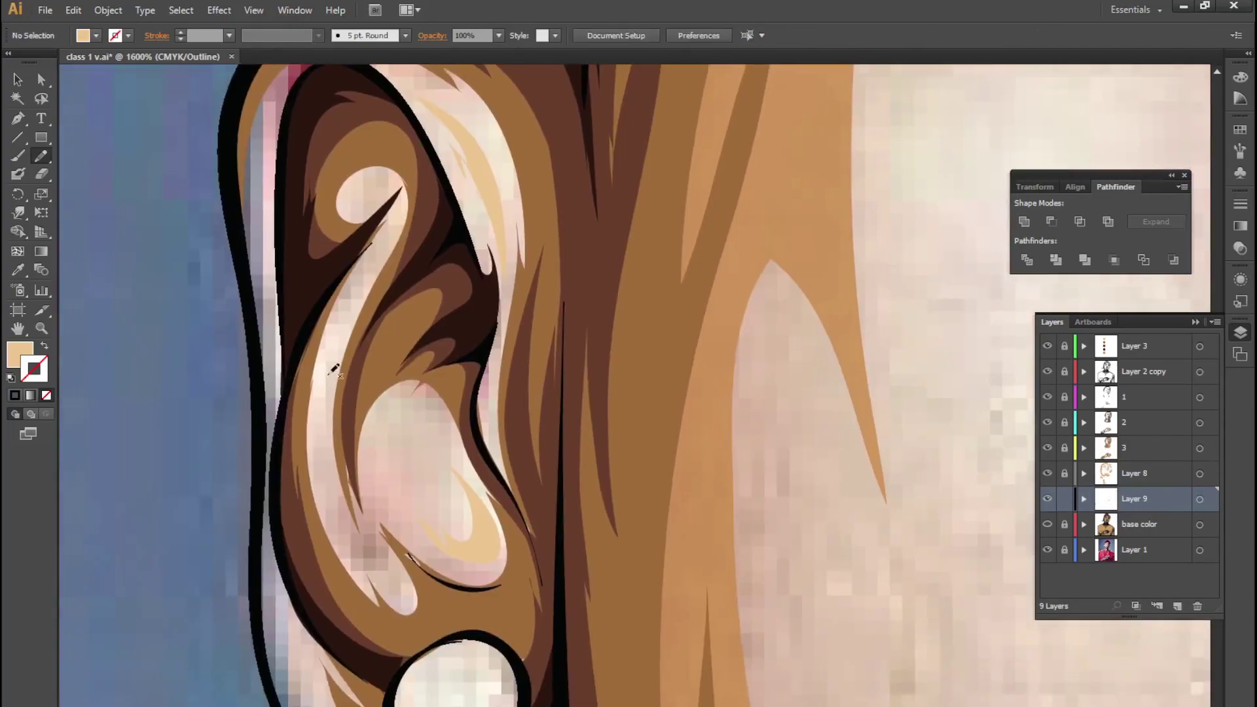
drag(353, 294, 315, 445)
drag(282, 98, 249, 314)
drag(353, 200, 392, 190)
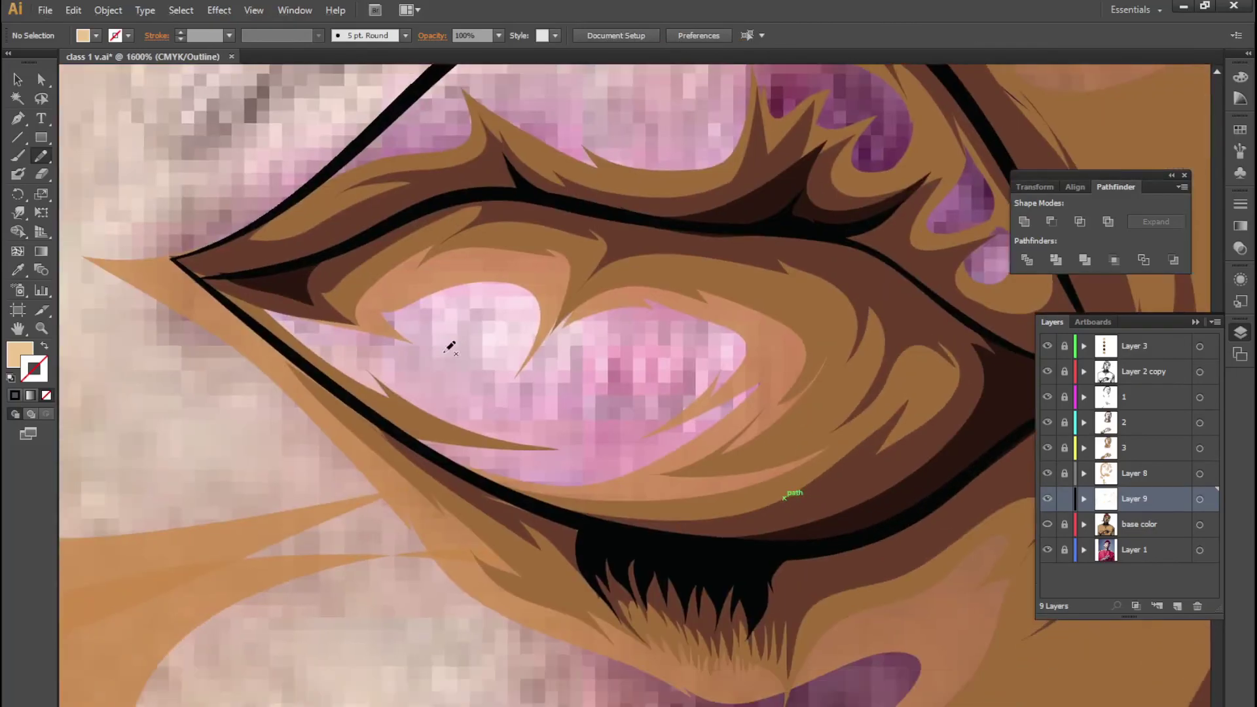
drag(451, 347, 697, 676)
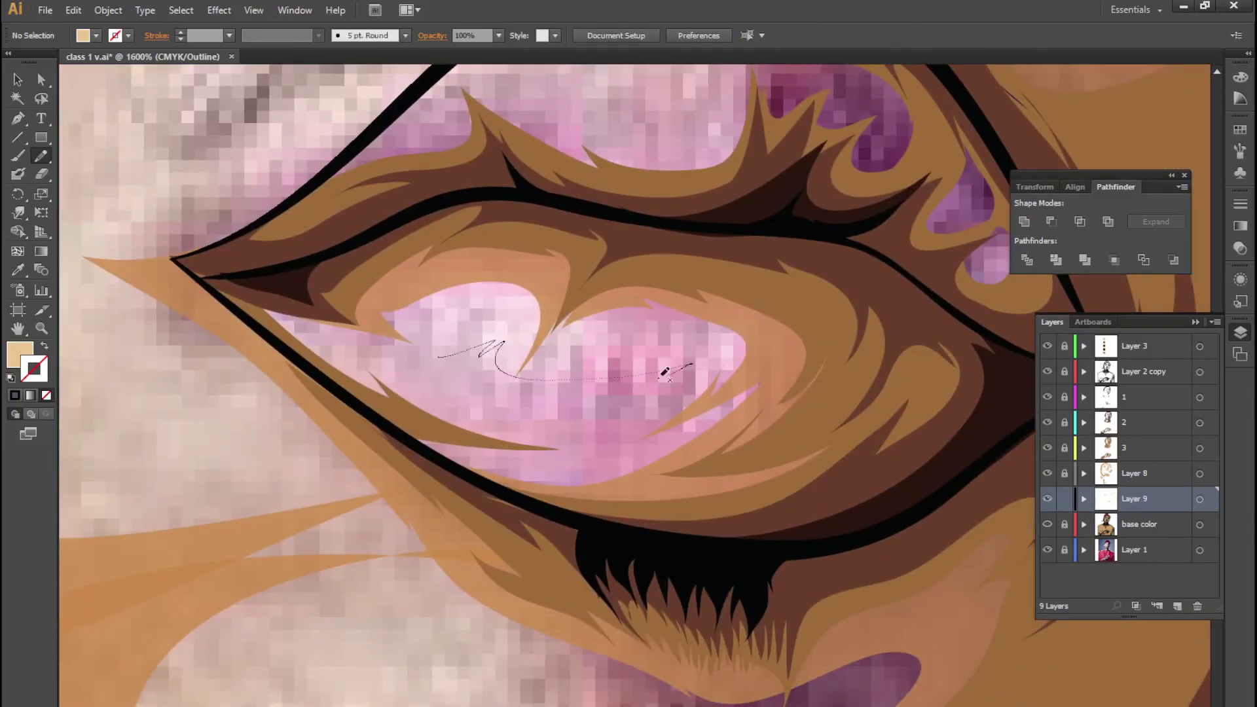